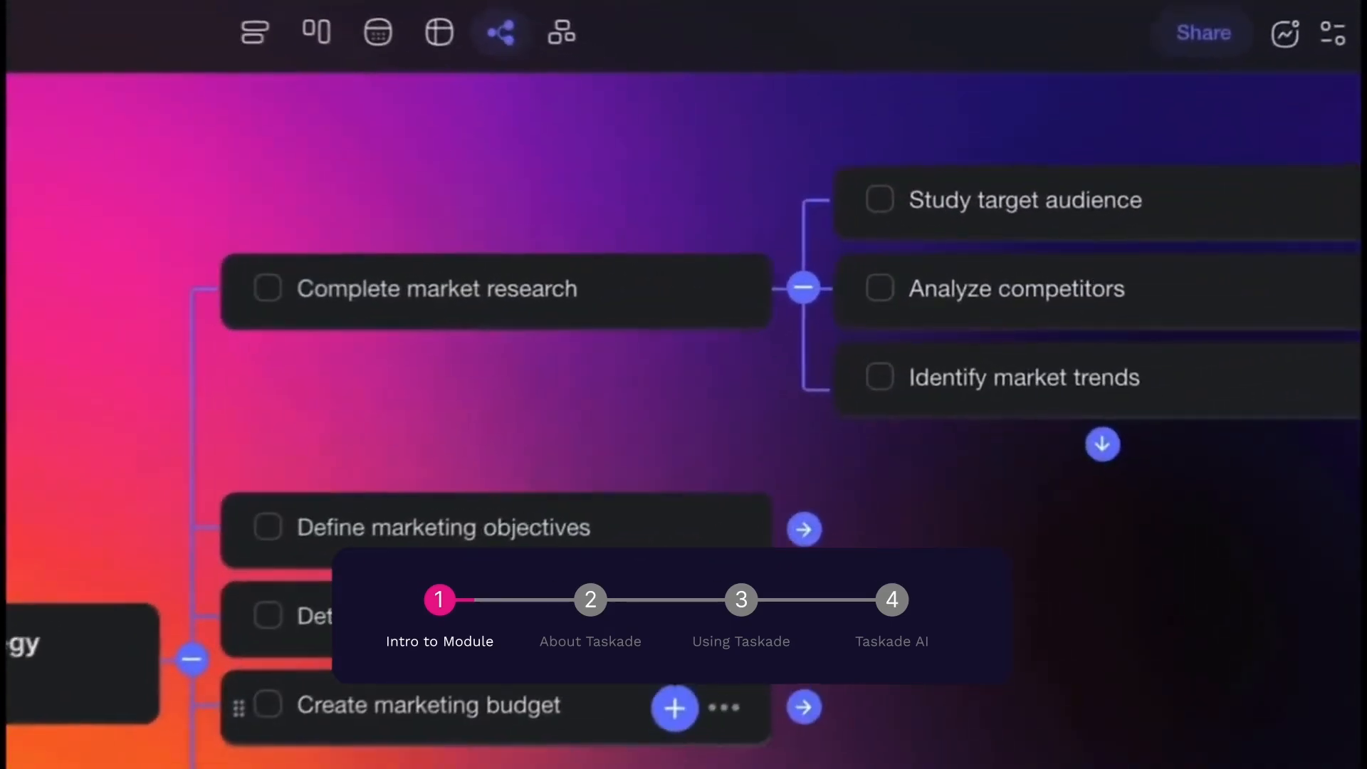
- Run the AI Assistant's Subtask command on the Create marketing budget task in the mind map
click(724, 708)
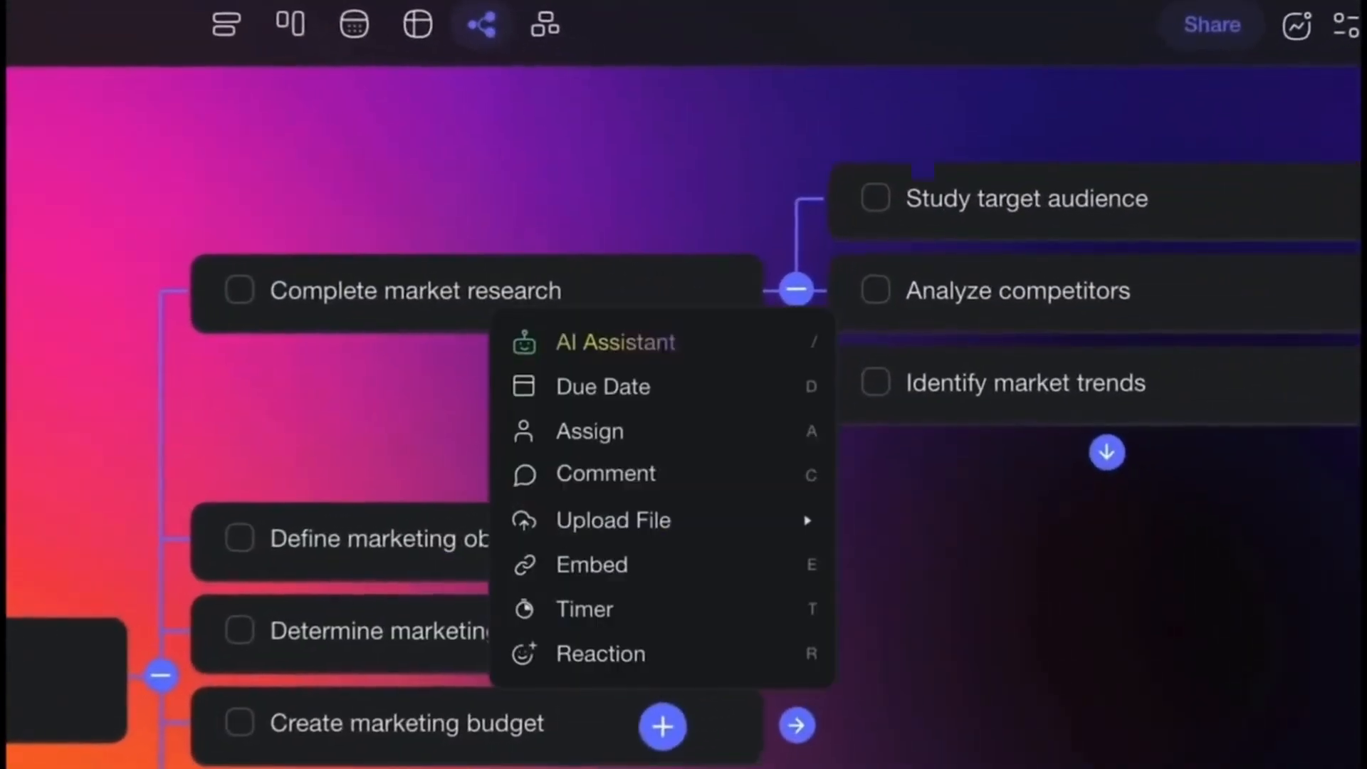
click(617, 341)
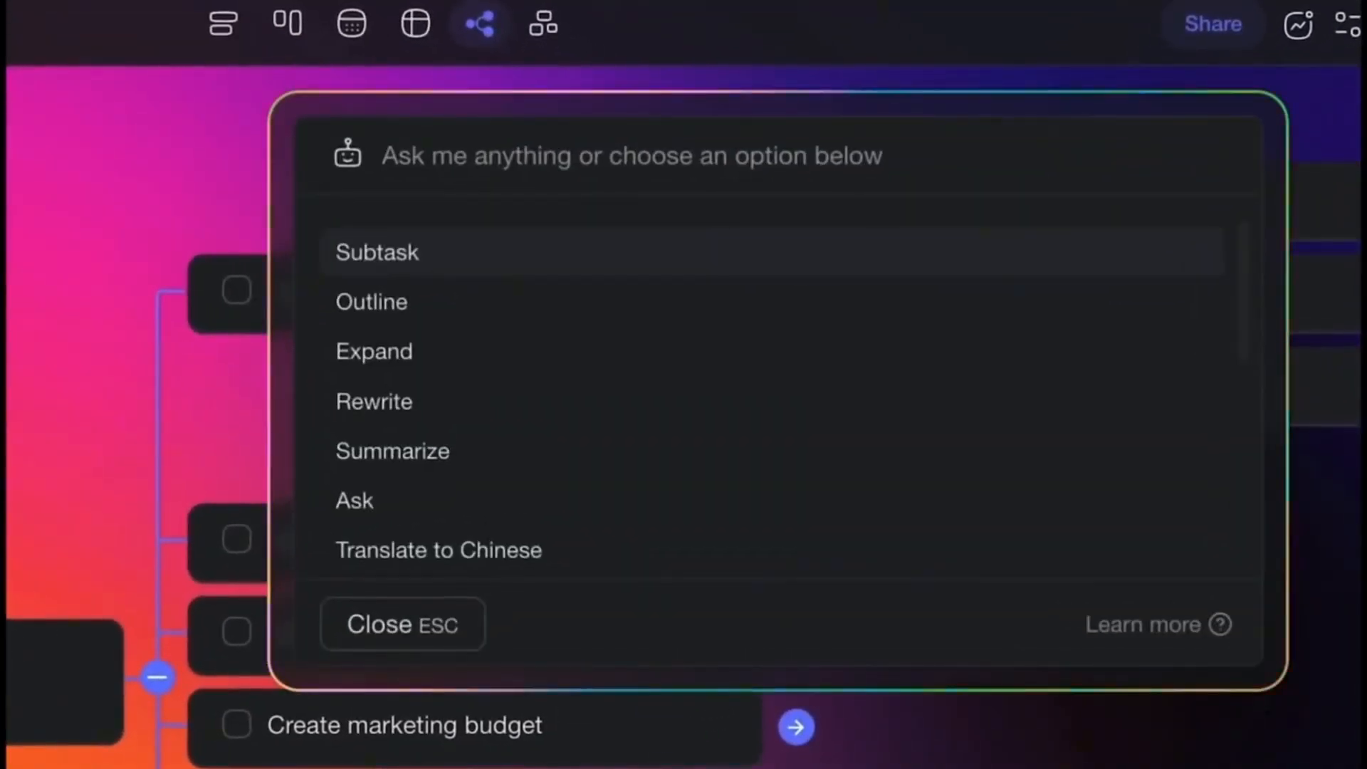
key(Return)
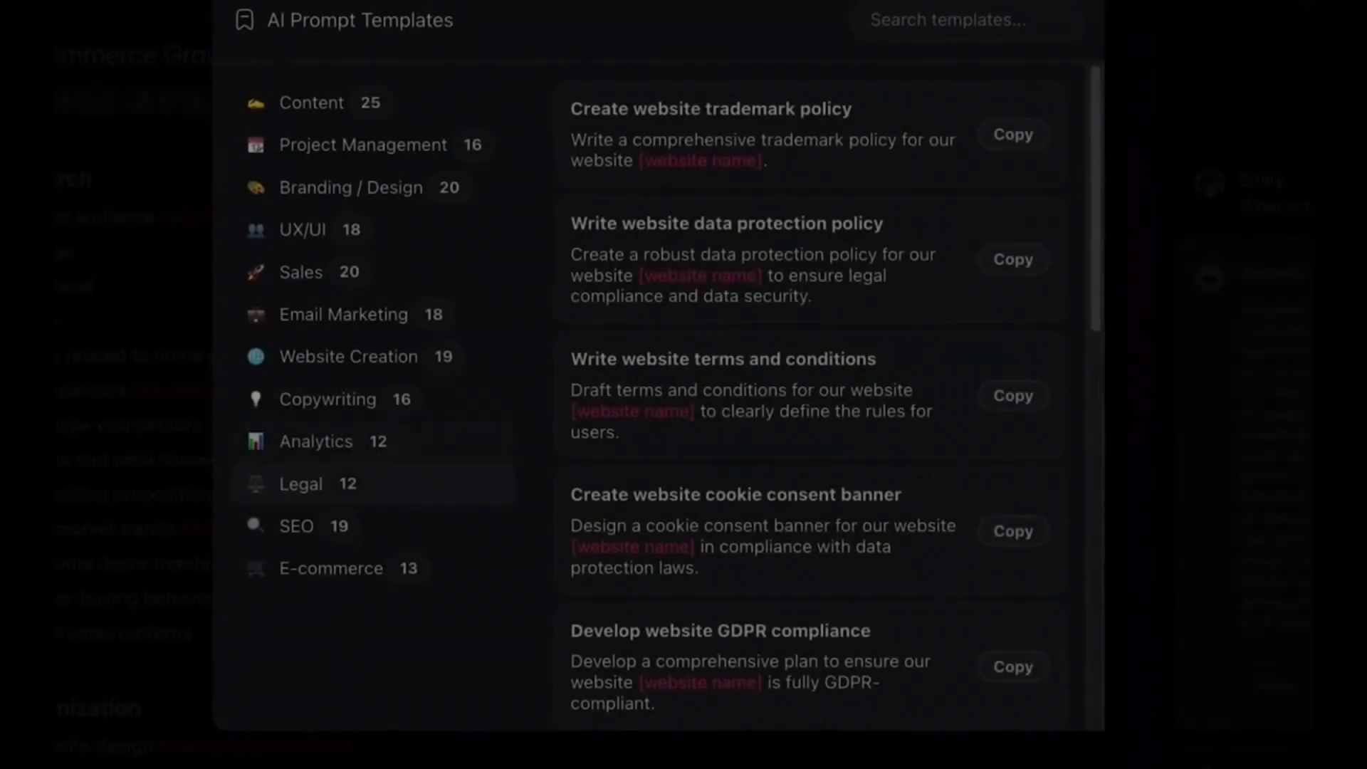
- Browse the Copywriting and Sales prompt templates and copy the Create sales presentation prompt
click(327, 400)
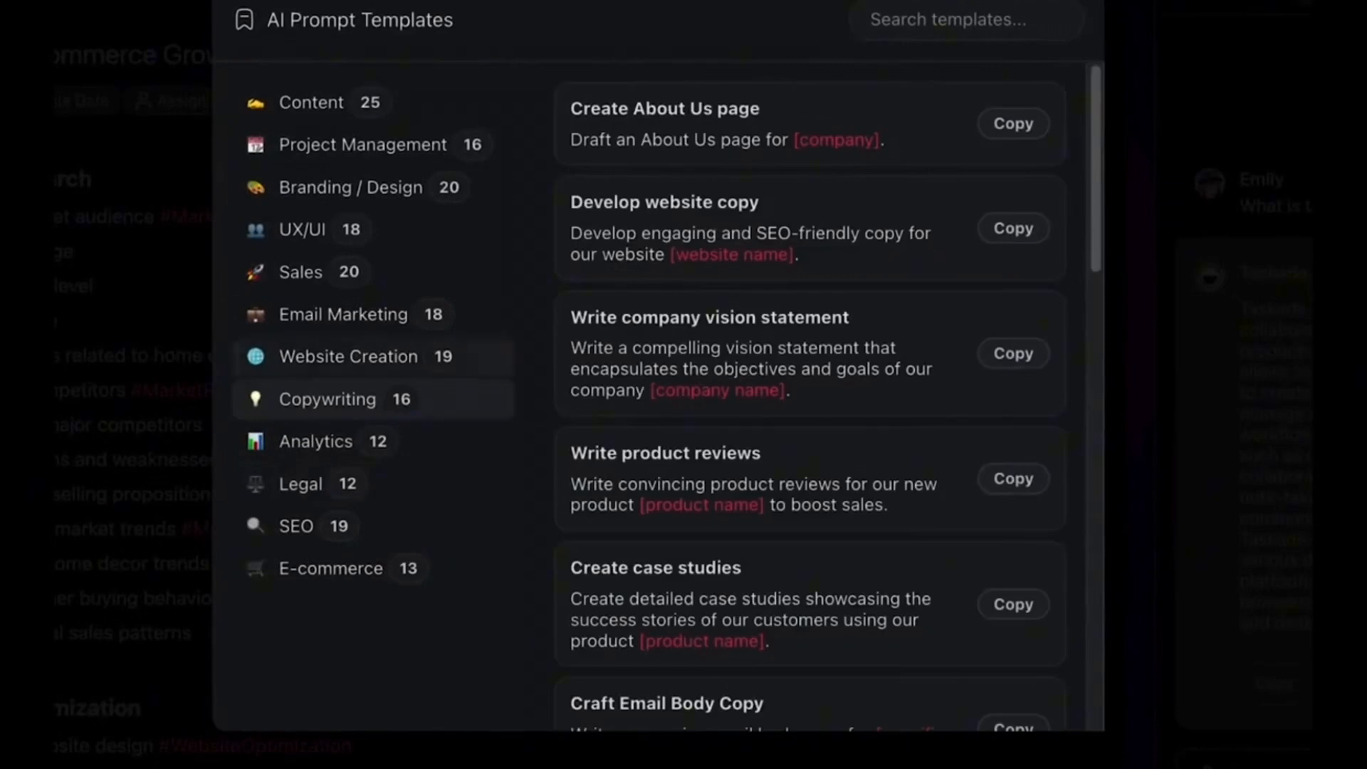
click(328, 272)
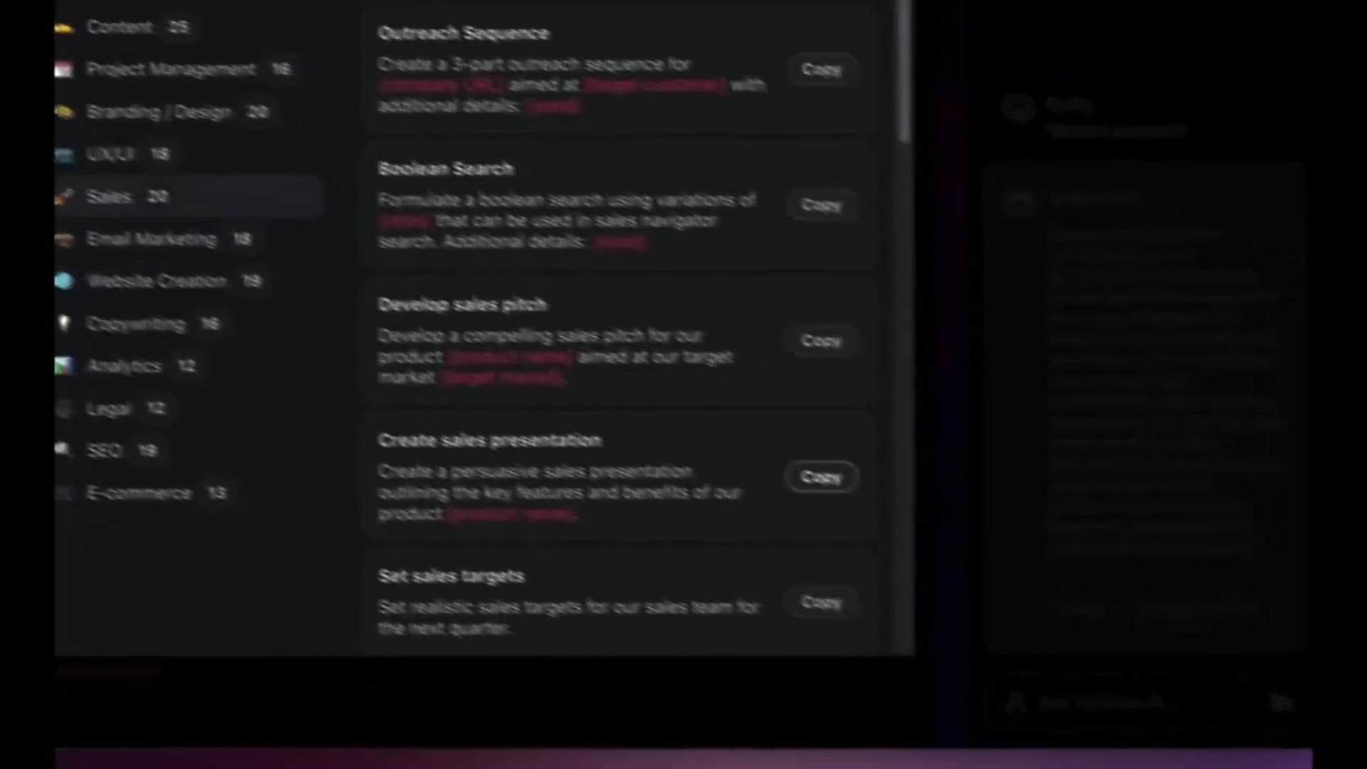
click(1013, 553)
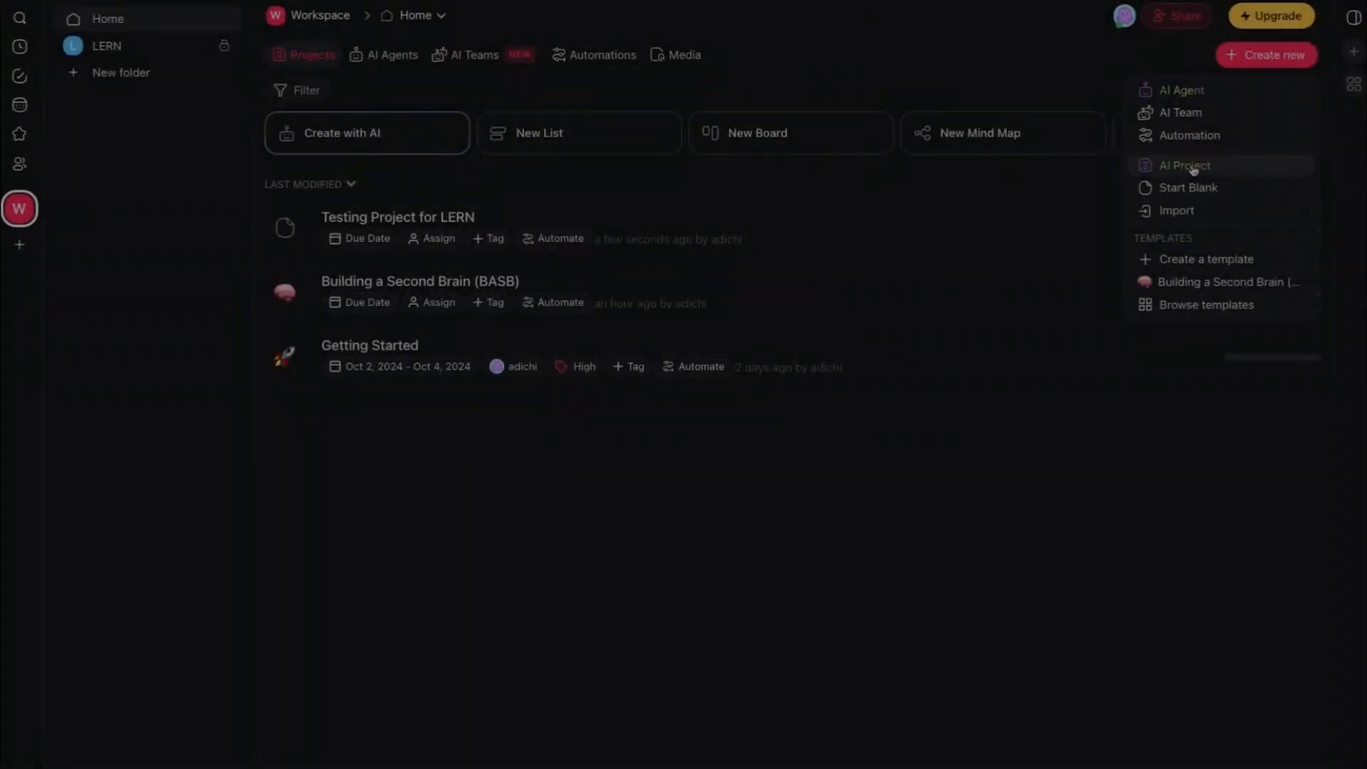
- Start an AI project and look through its prompt templates, including the Content and Productivity categories
click(1187, 166)
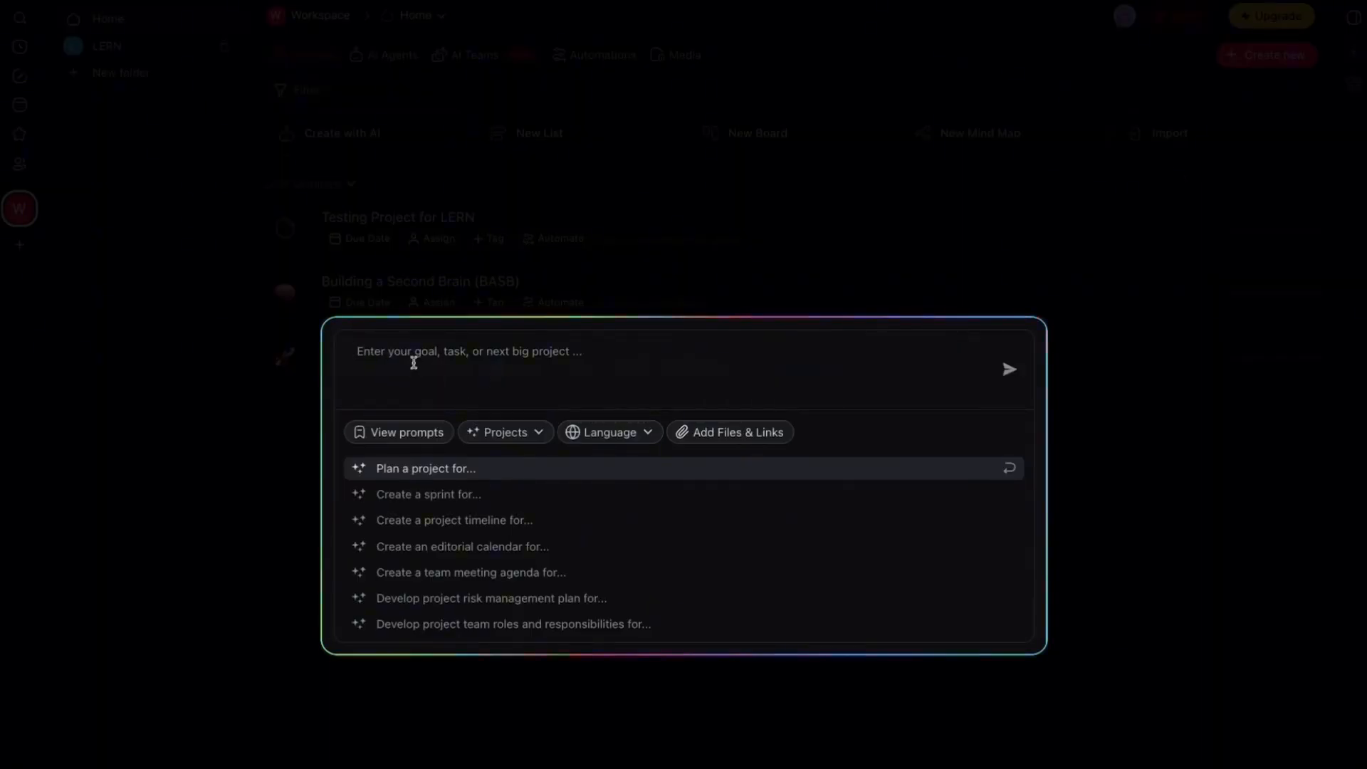
click(398, 436)
scroll(499, 370, down, 15)
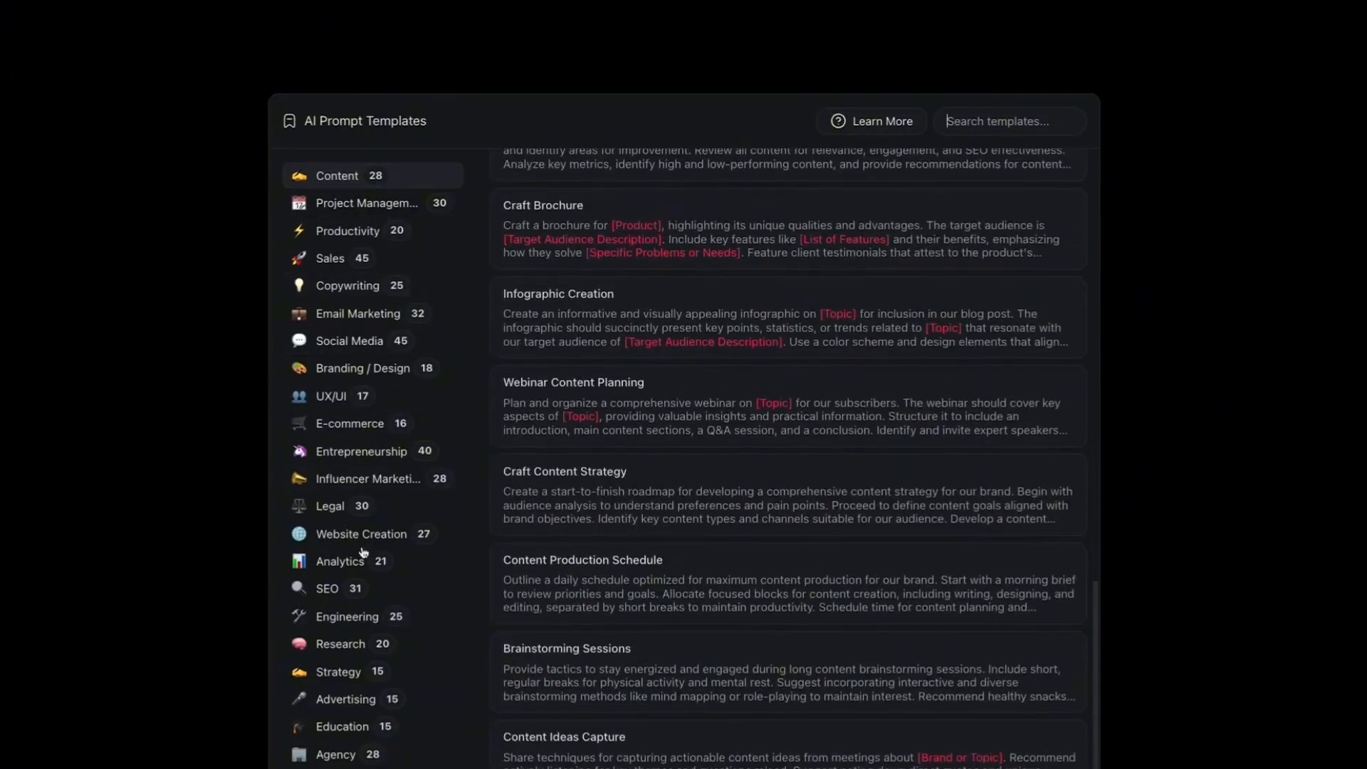
scroll(498, 398, up, 8)
click(363, 238)
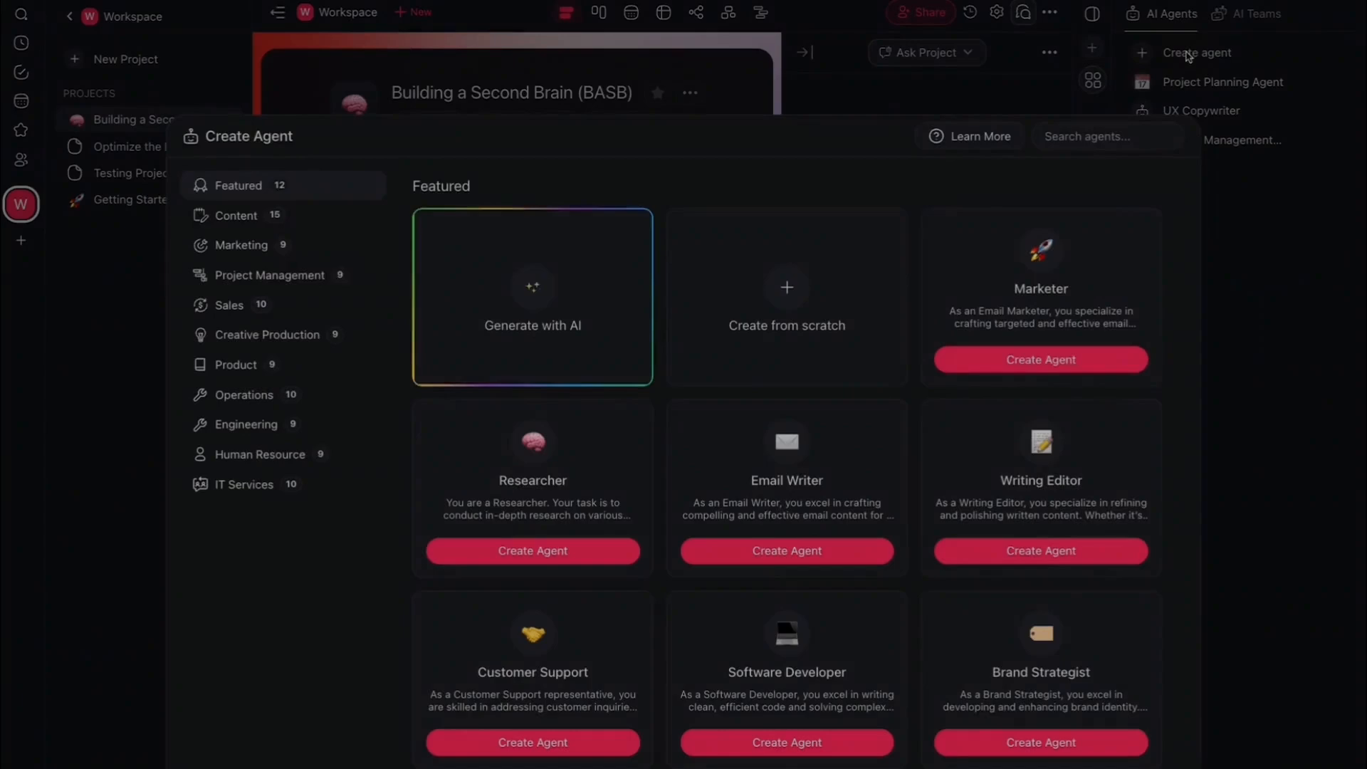
- Browse the ready-made agents in the Sales, Engineering and Content categories
click(229, 306)
click(242, 424)
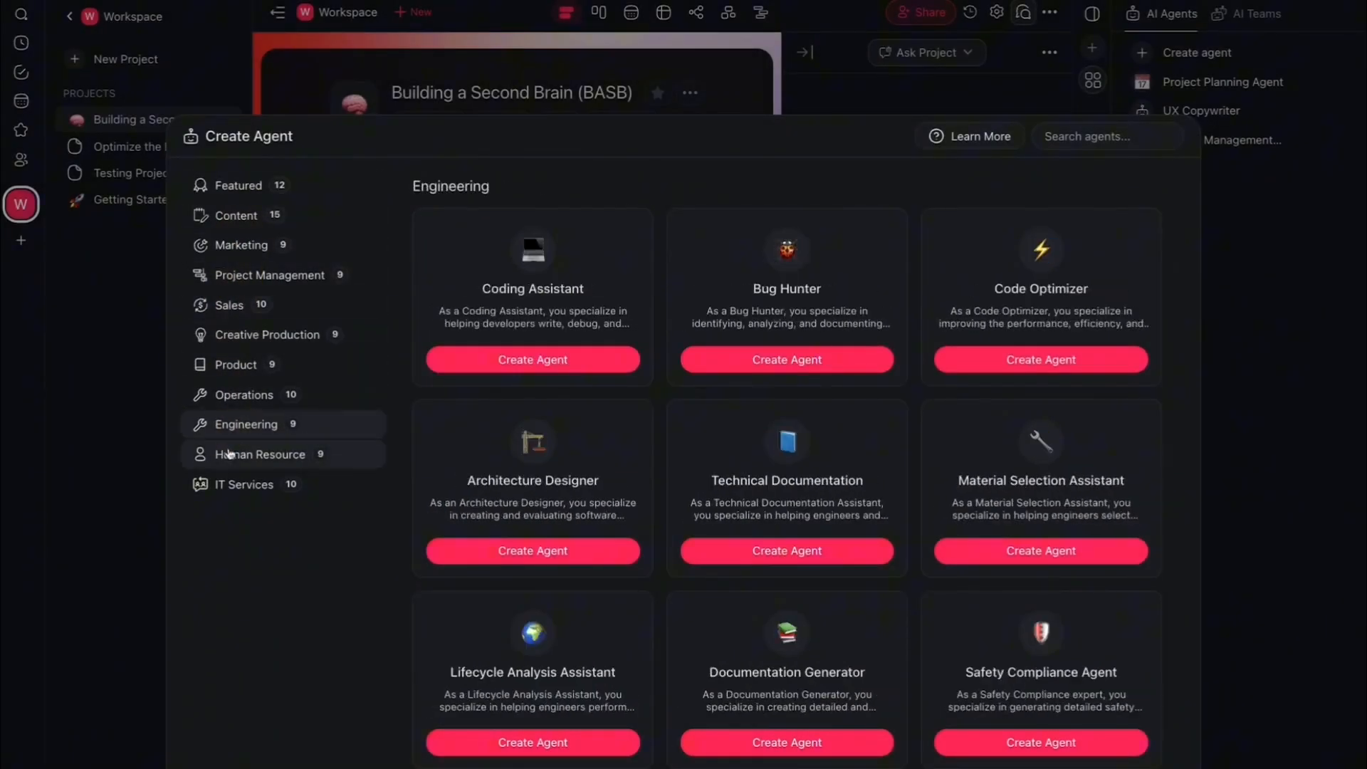
click(230, 305)
click(235, 215)
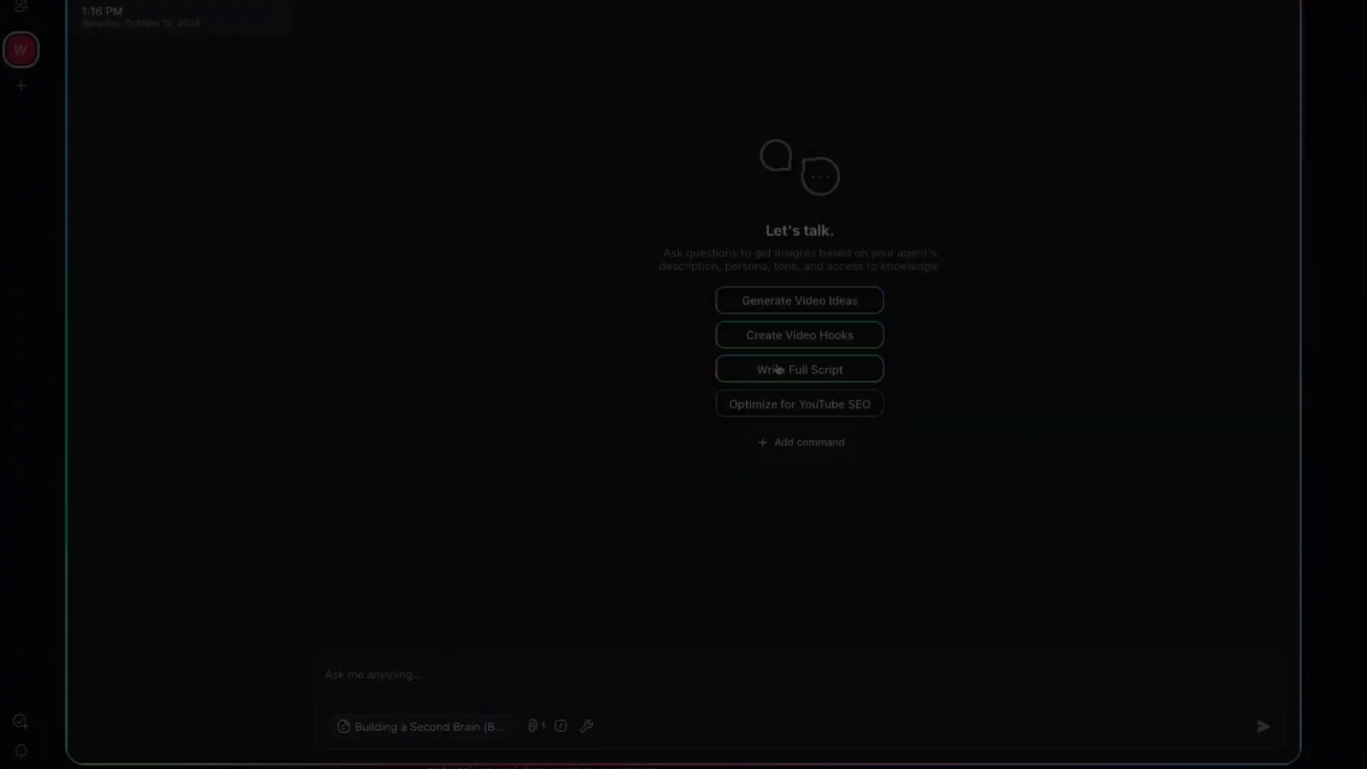
- Have the YouTube Script Writer agent create video hooks, adding "The topic should be about augmented reality."
text(The topic should be about augmented reality.)
key(Return)
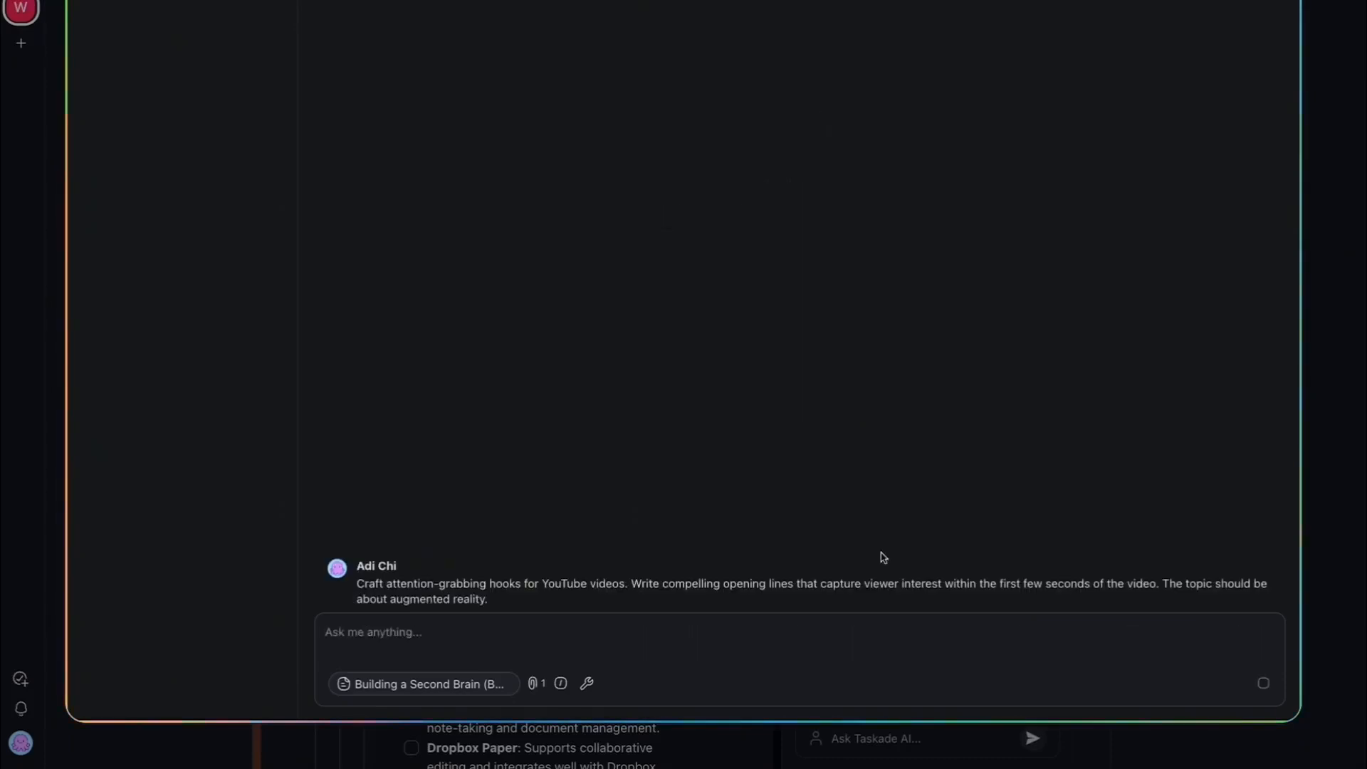
drag(378, 348, 536, 394)
click(648, 517)
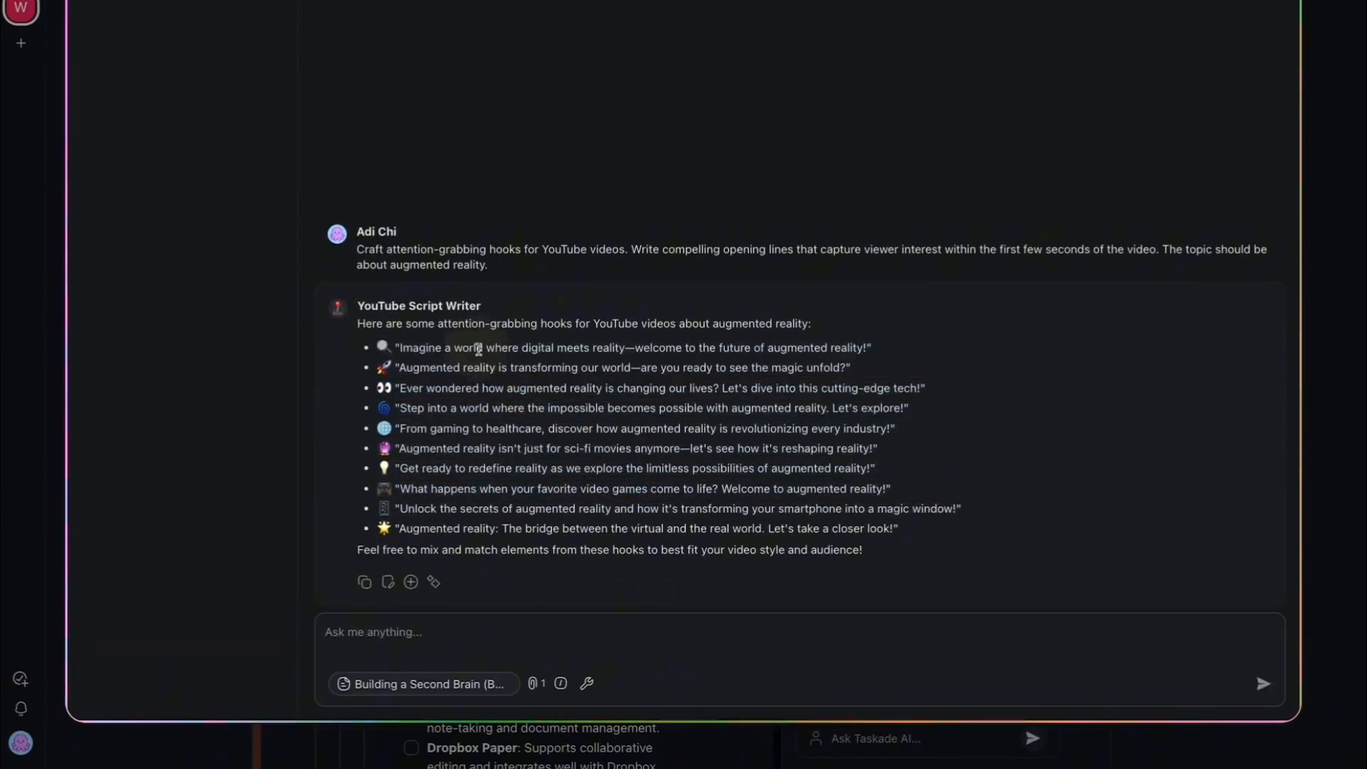
- Choose Building a Second Brain (BASB) as the chat context and look through the agent's available commands
click(411, 582)
click(307, 614)
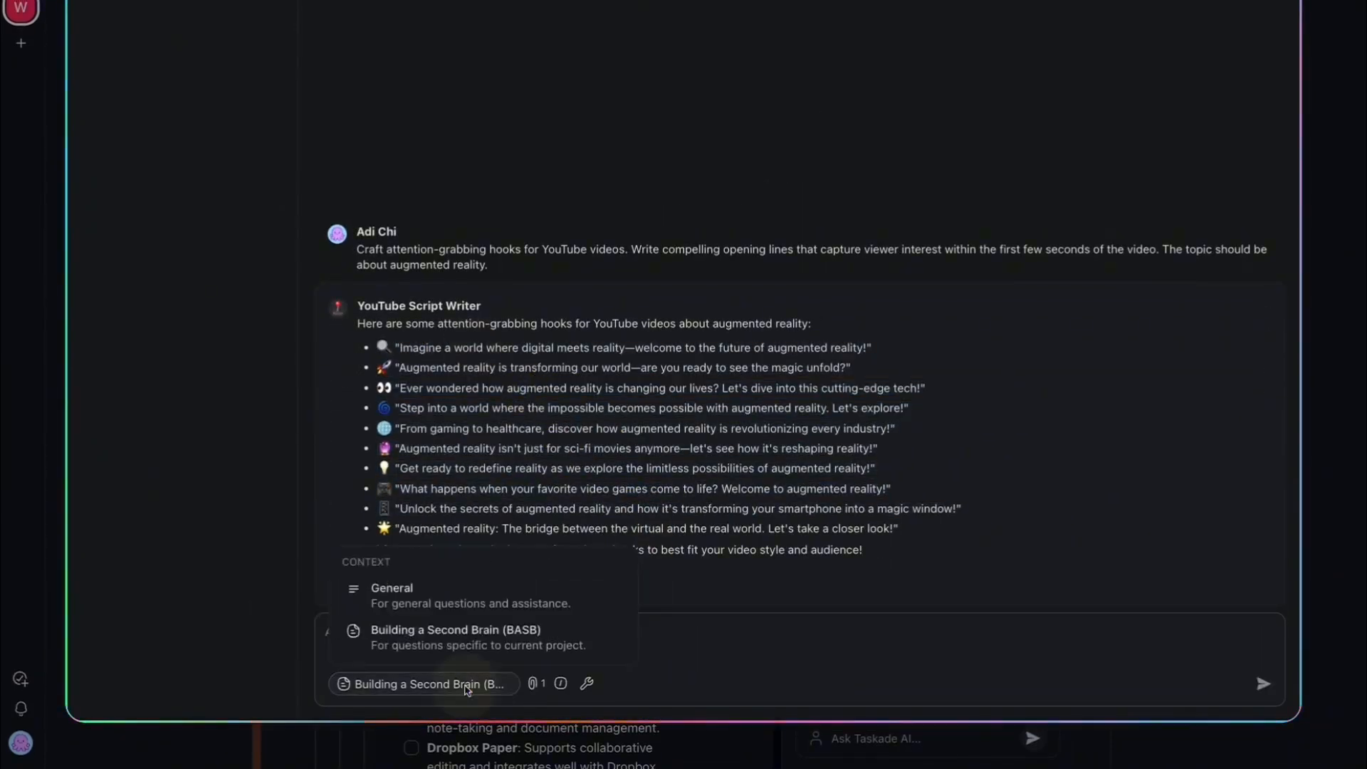
click(427, 630)
click(561, 684)
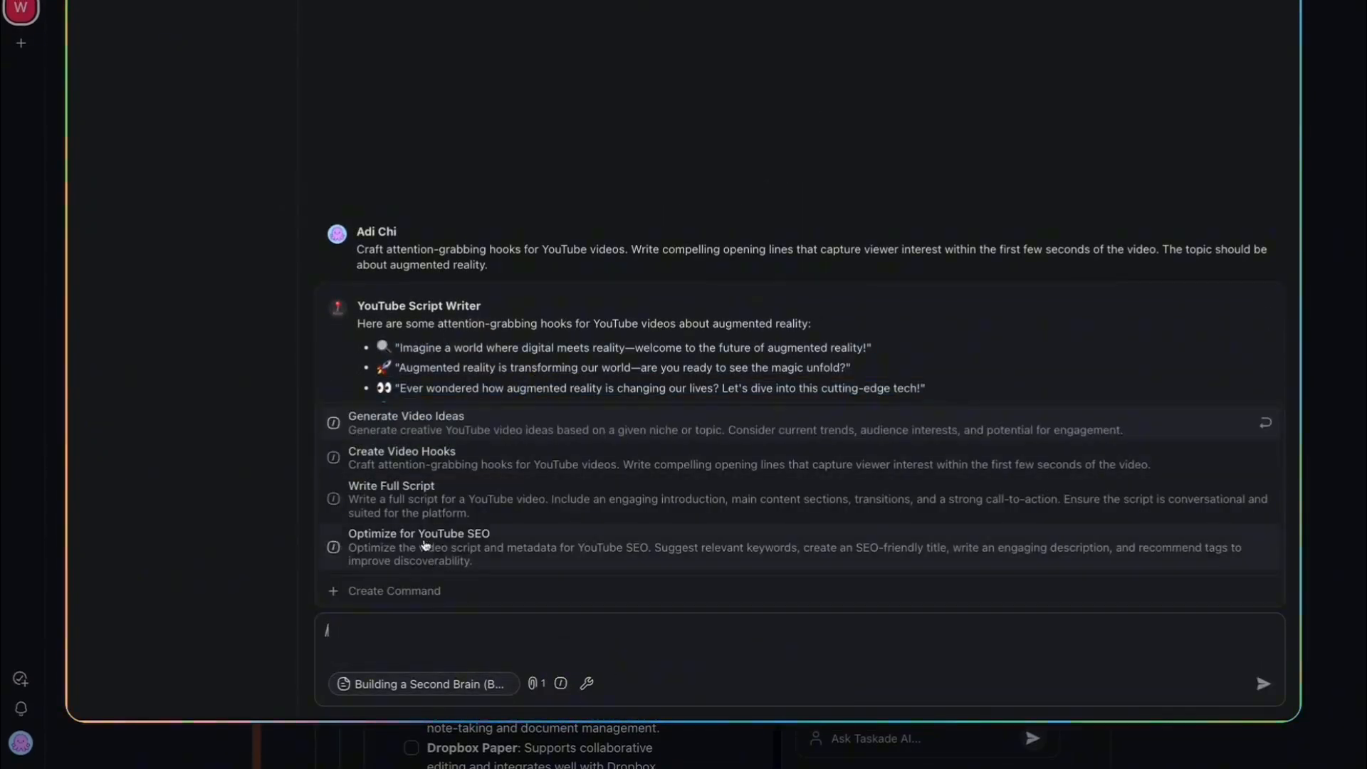
key(BackSpace)
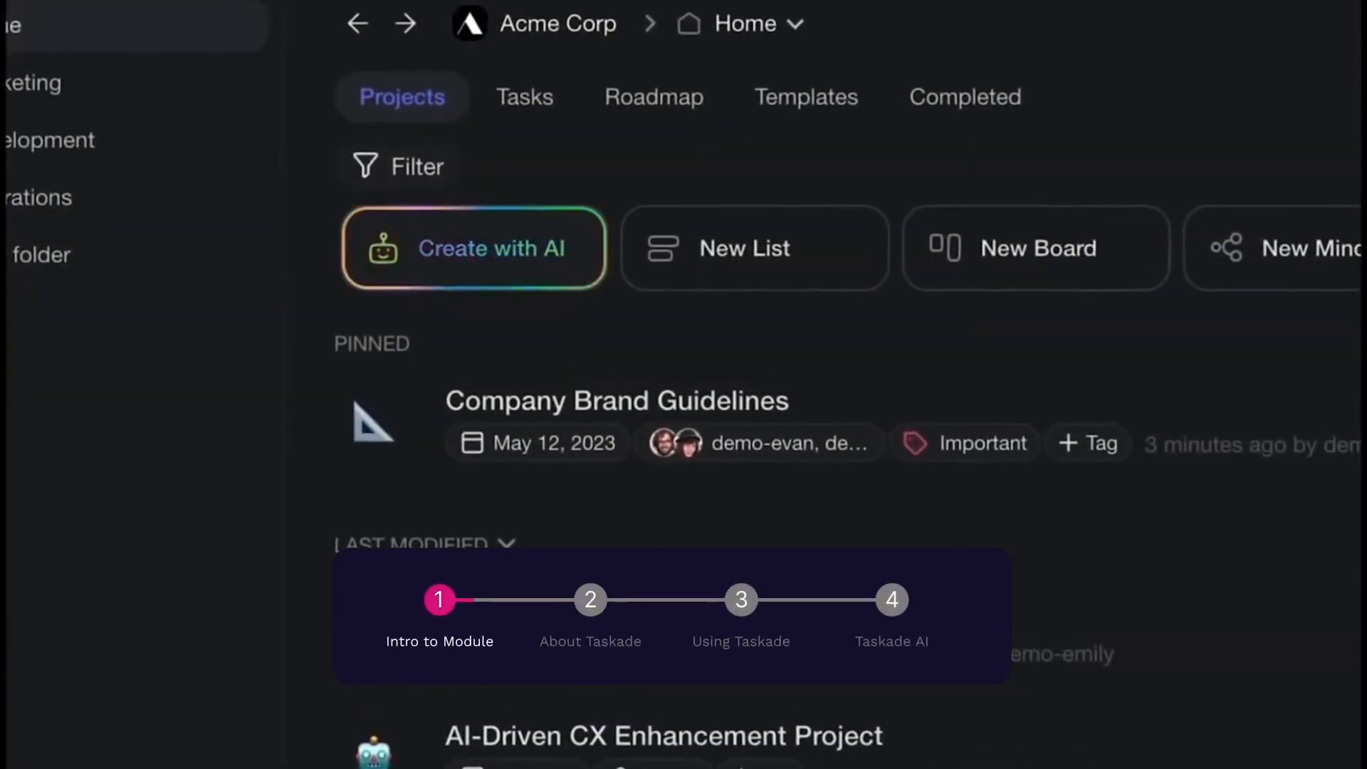
- Generate and create an AI project from the prompt "Create a project for a marketing team"
text(Create a project for a marketing team)
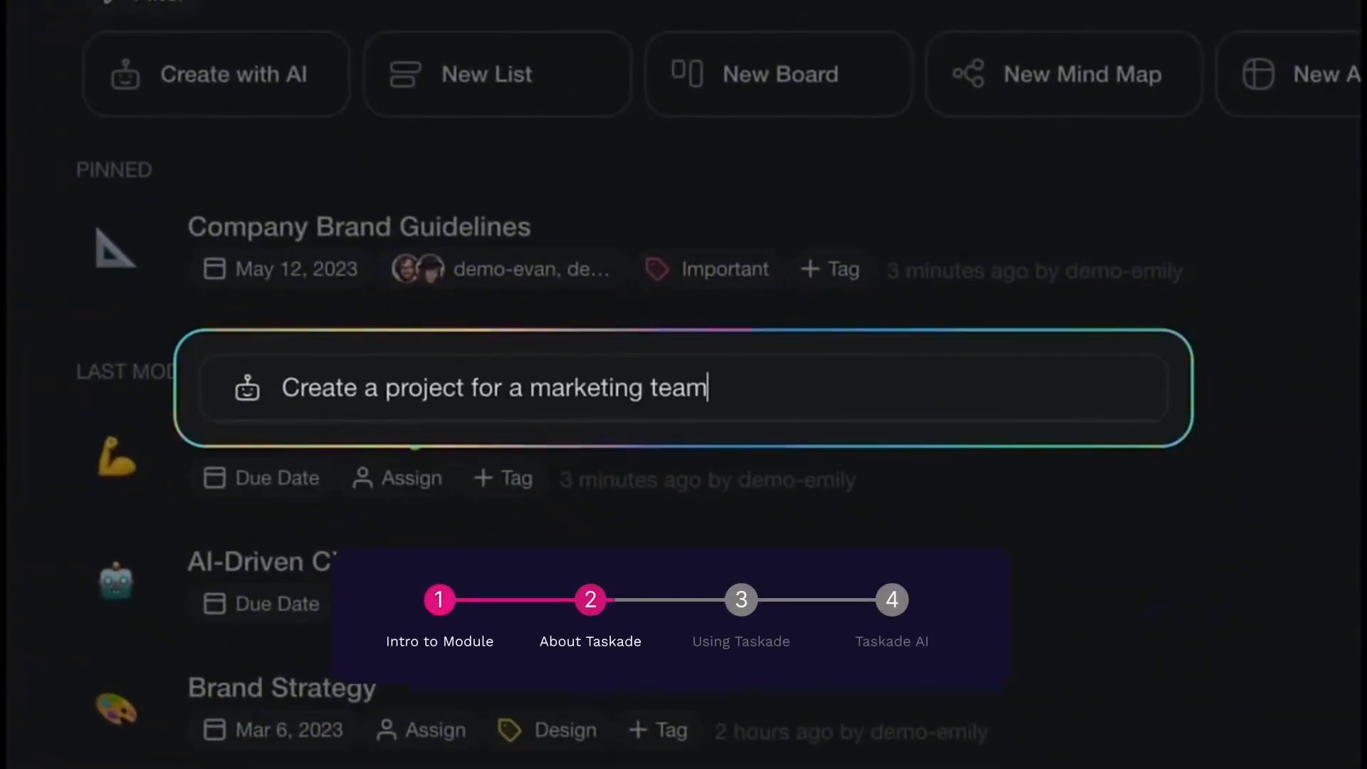
key(Return)
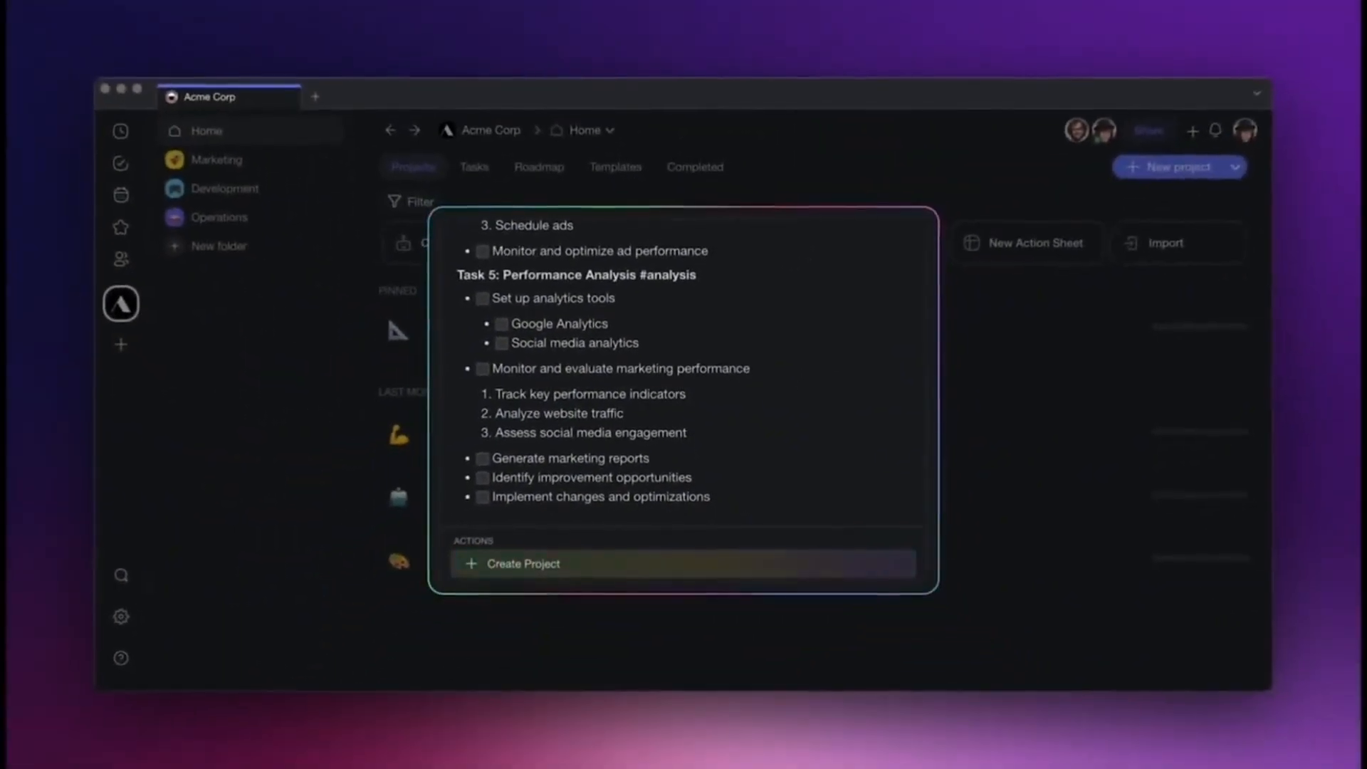
key(Return)
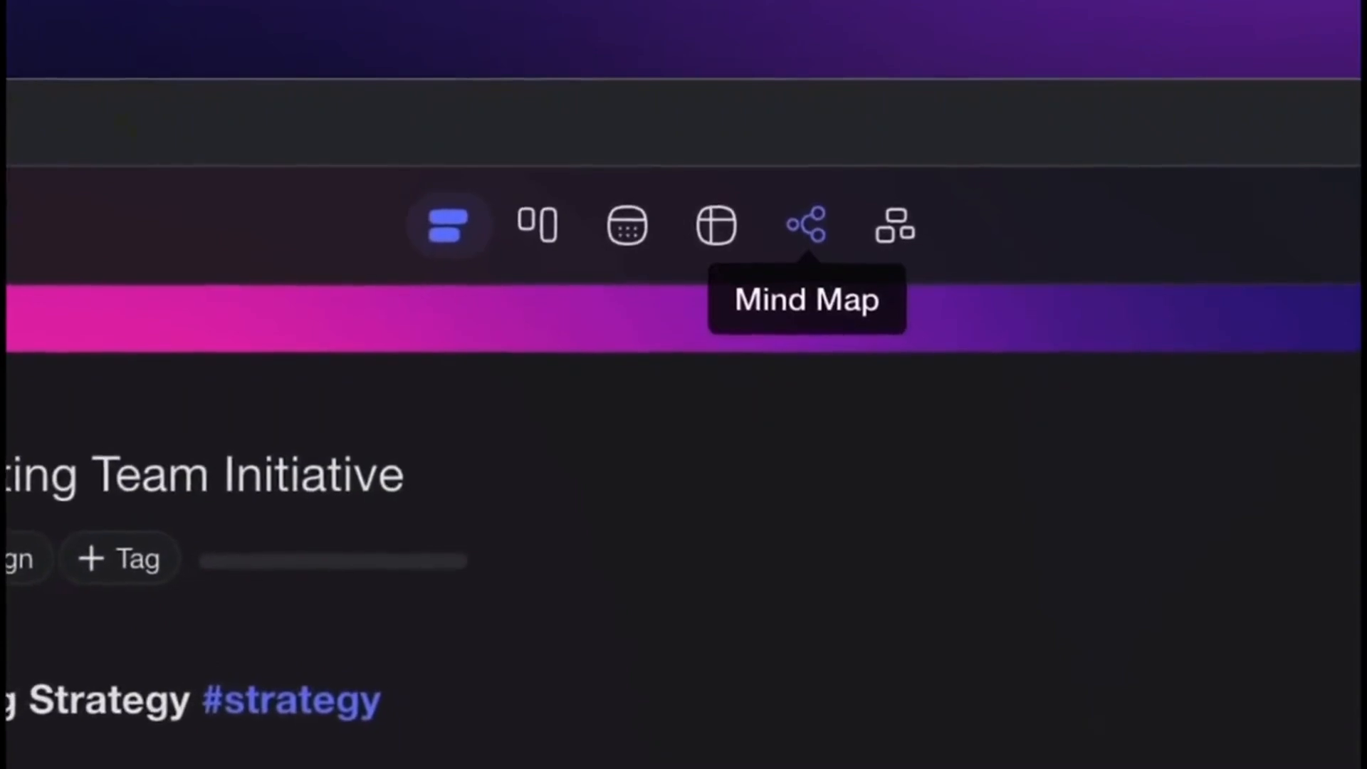
- Show the project as a mind map and insert AI-generated subtasks under Create marketing budget
click(733, 131)
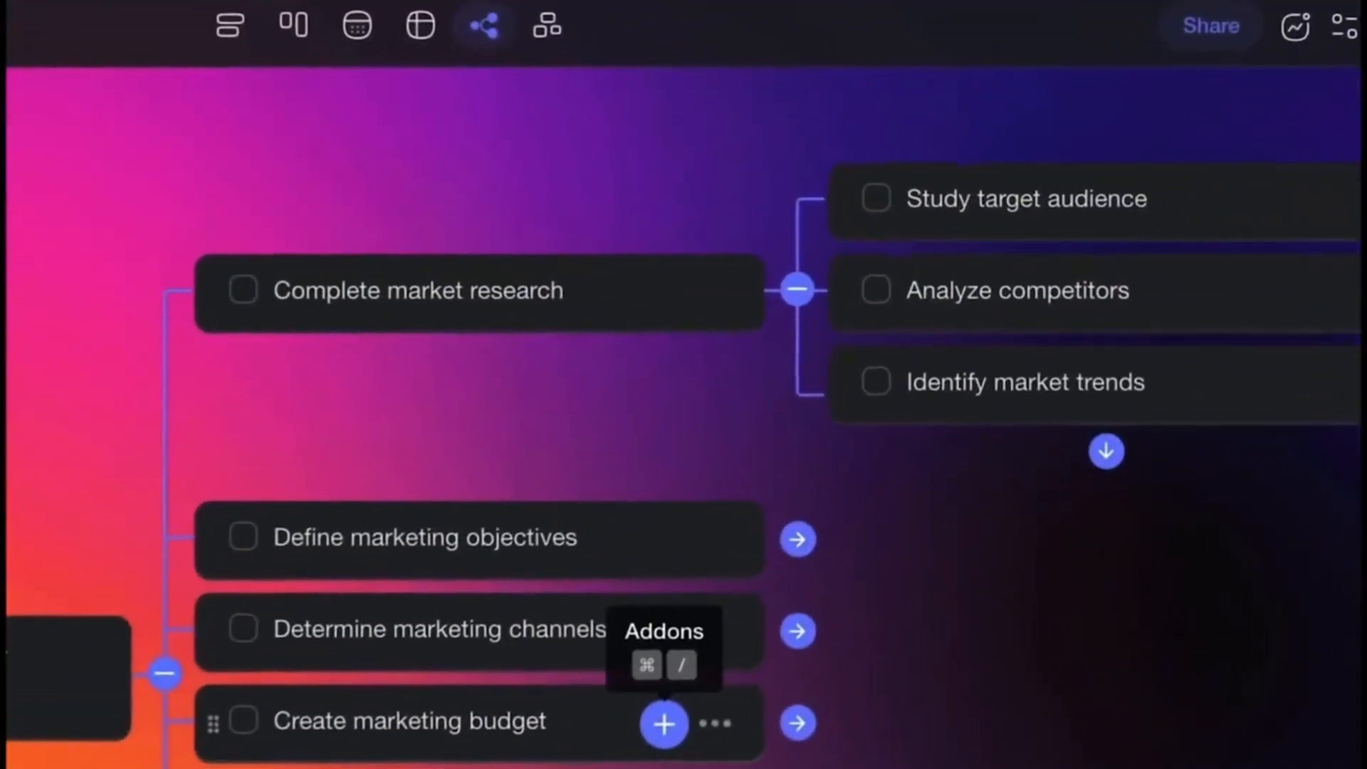
click(824, 483)
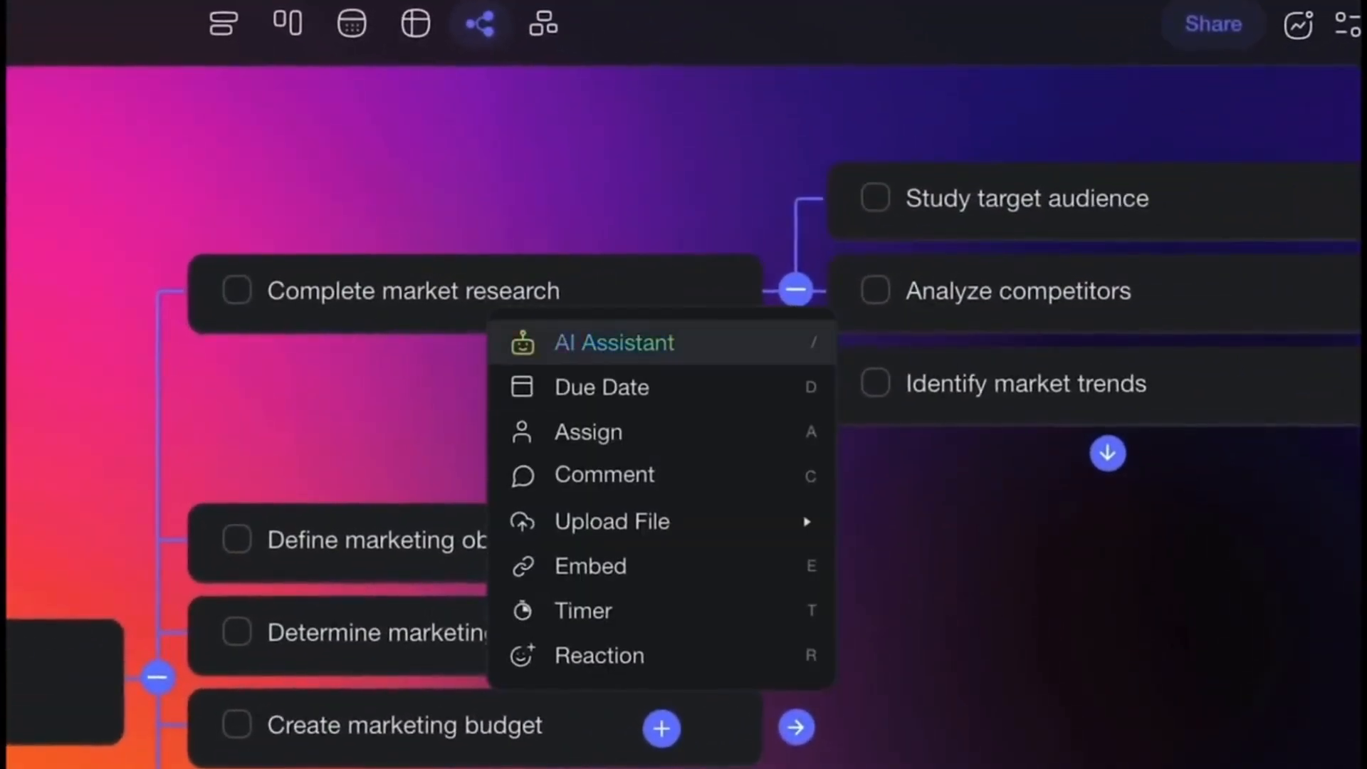
key(/)
key(Return)
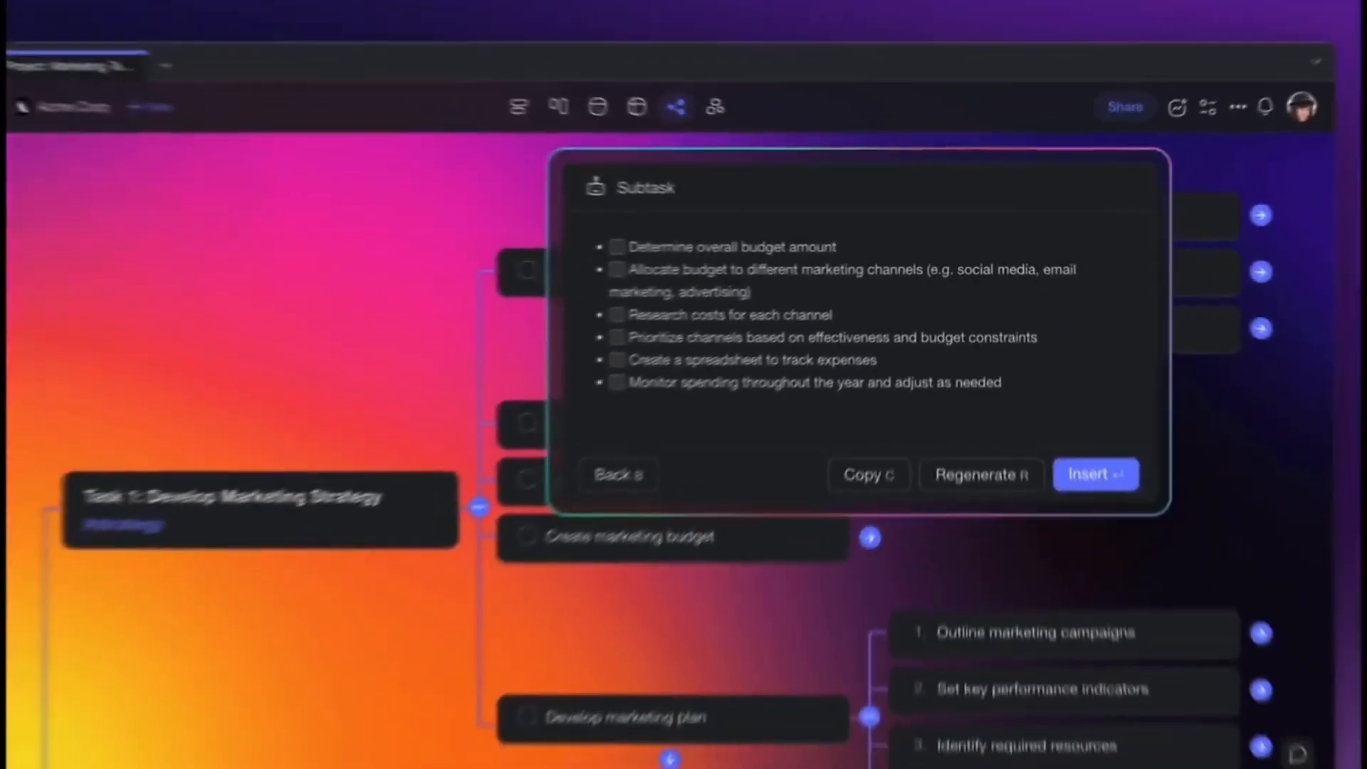
key(Return)
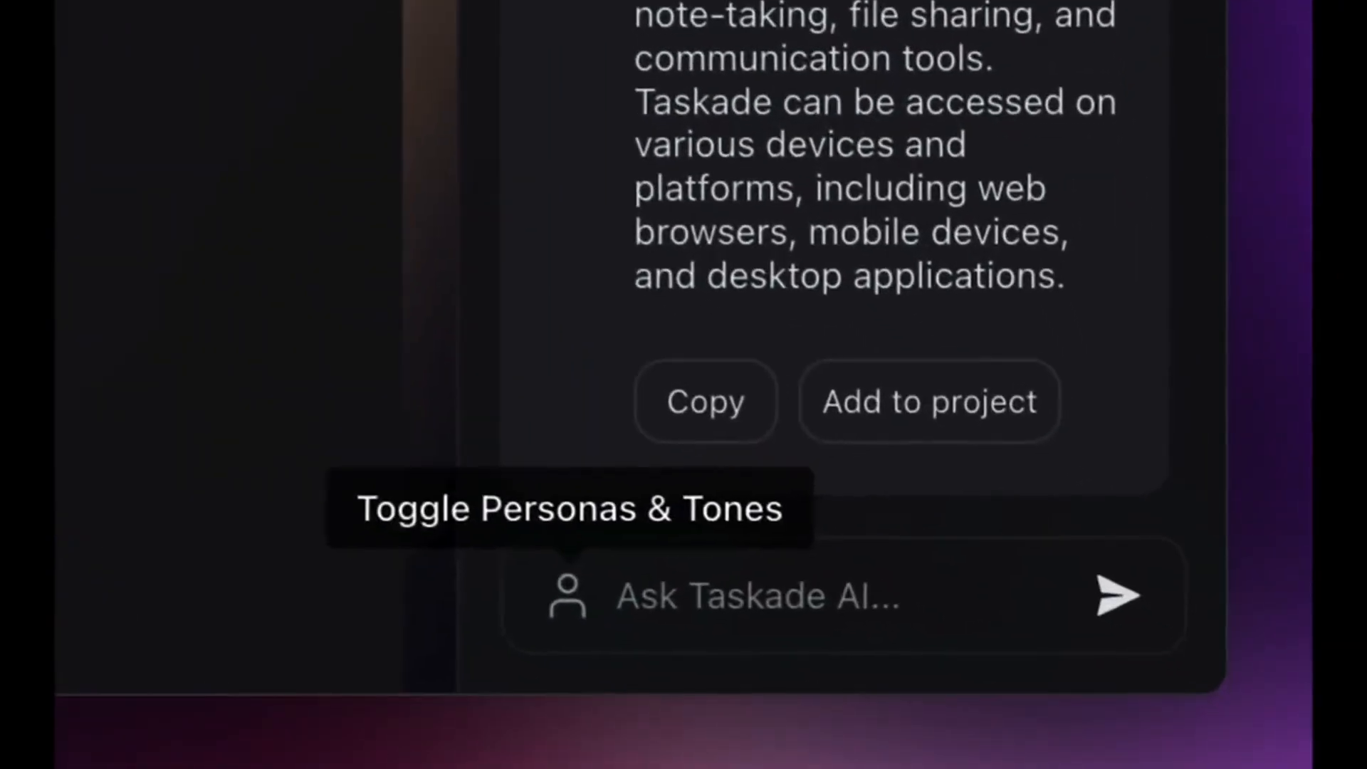
- Set a marketing persona and choose a tone for the Taskade AI chat
click(653, 609)
click(663, 478)
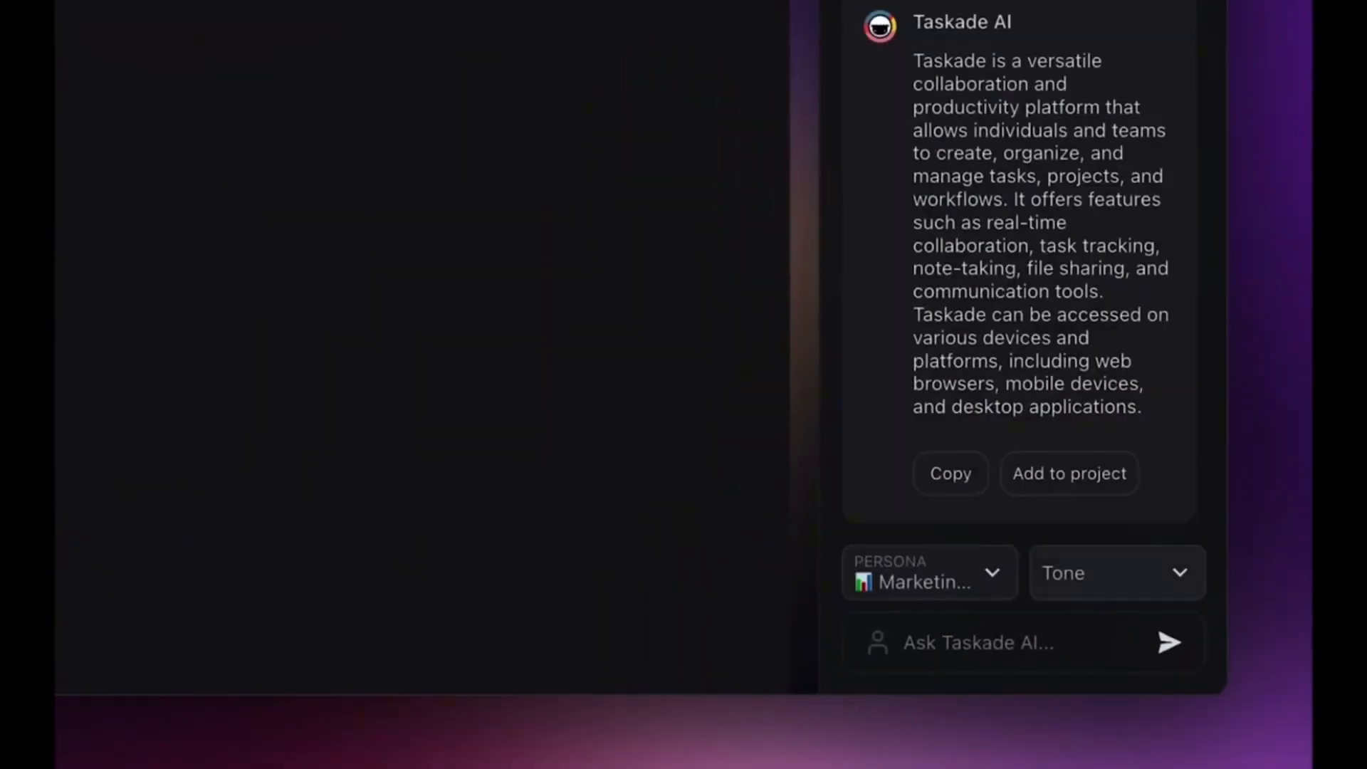
click(1117, 573)
scroll(1111, 476, down, 1)
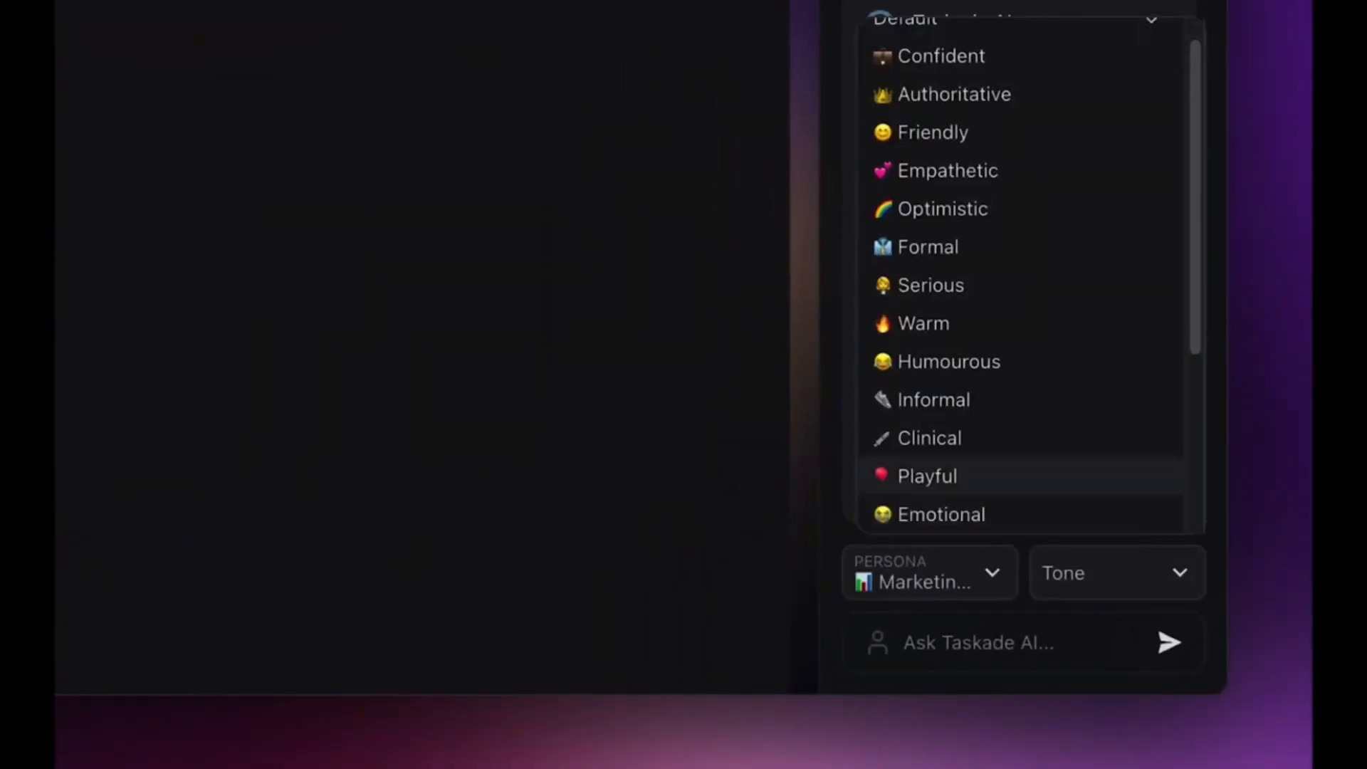
click(1090, 361)
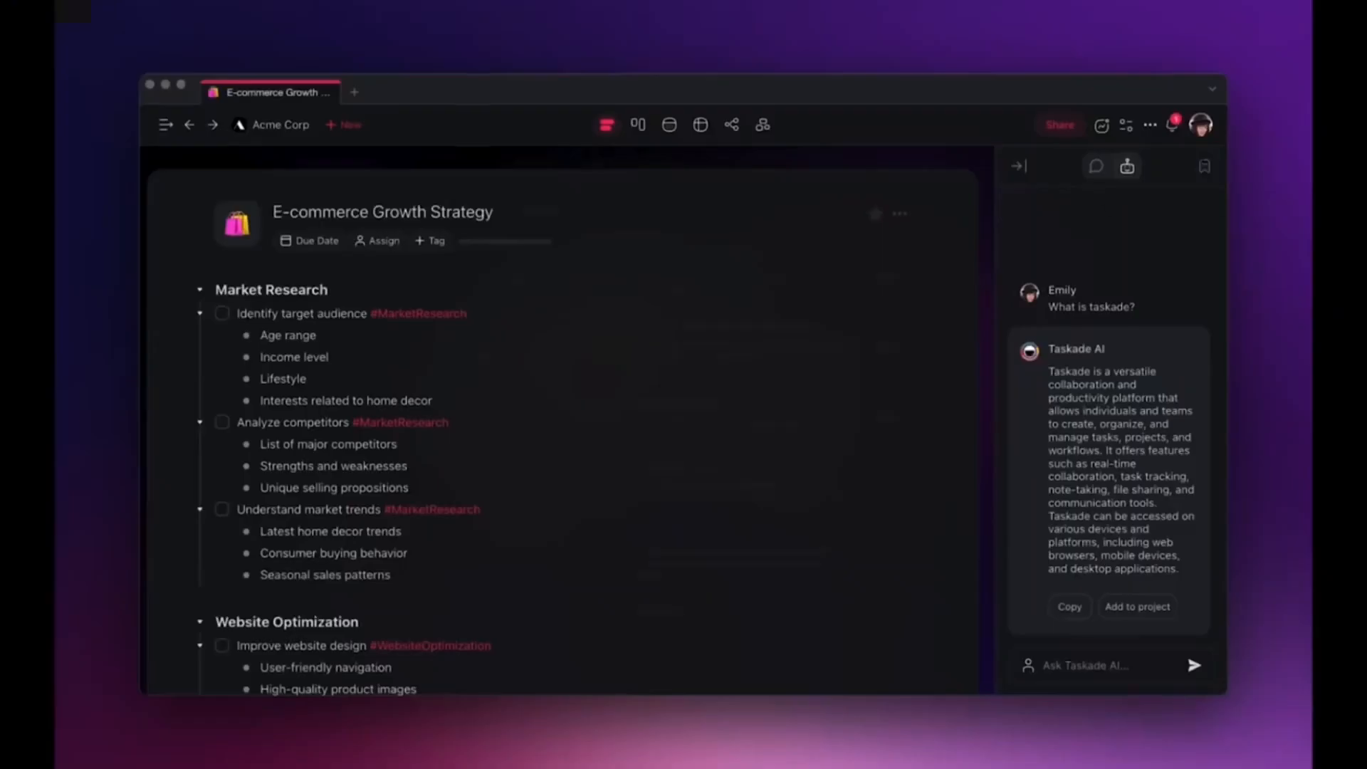
- Open the AI prompt templates, review Legal and Copywriting, and copy Create sales presentation from the Sales category
click(1205, 166)
click(421, 482)
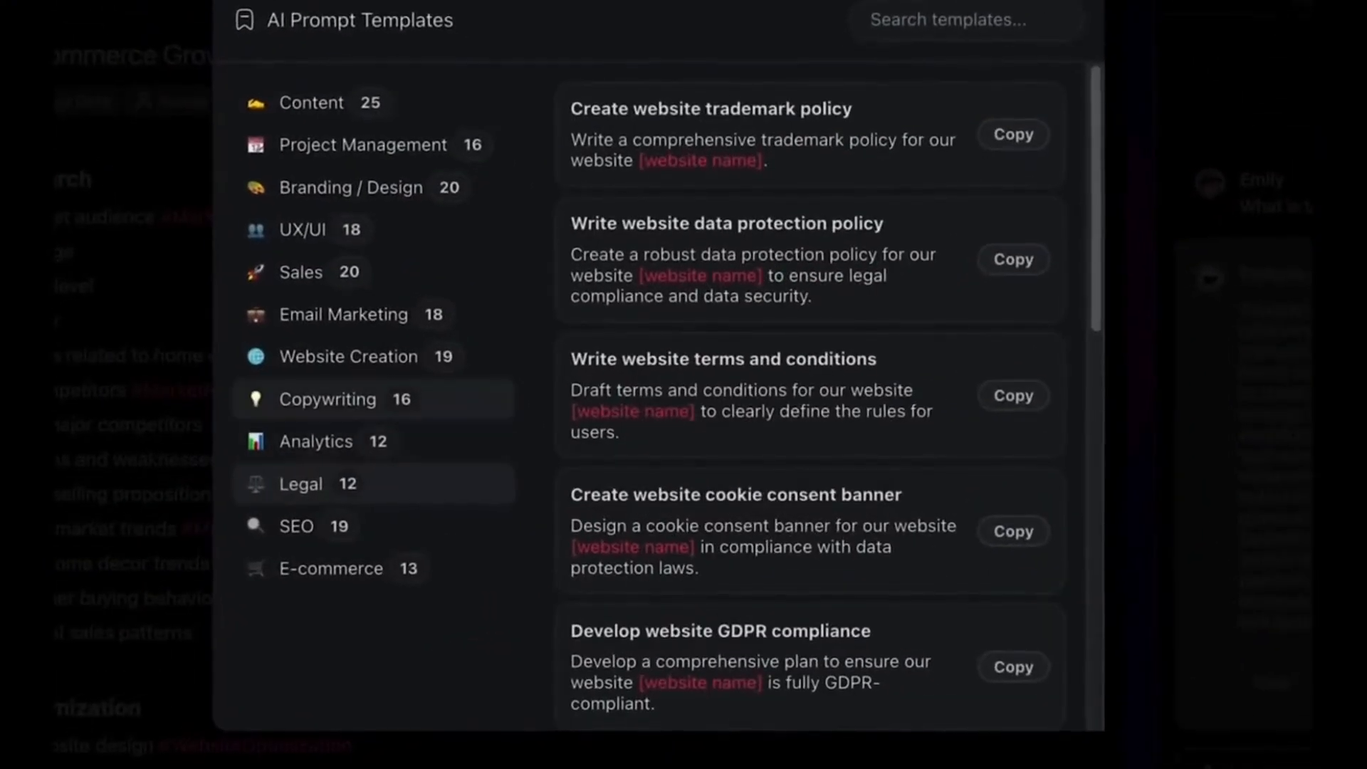
click(377, 400)
click(301, 272)
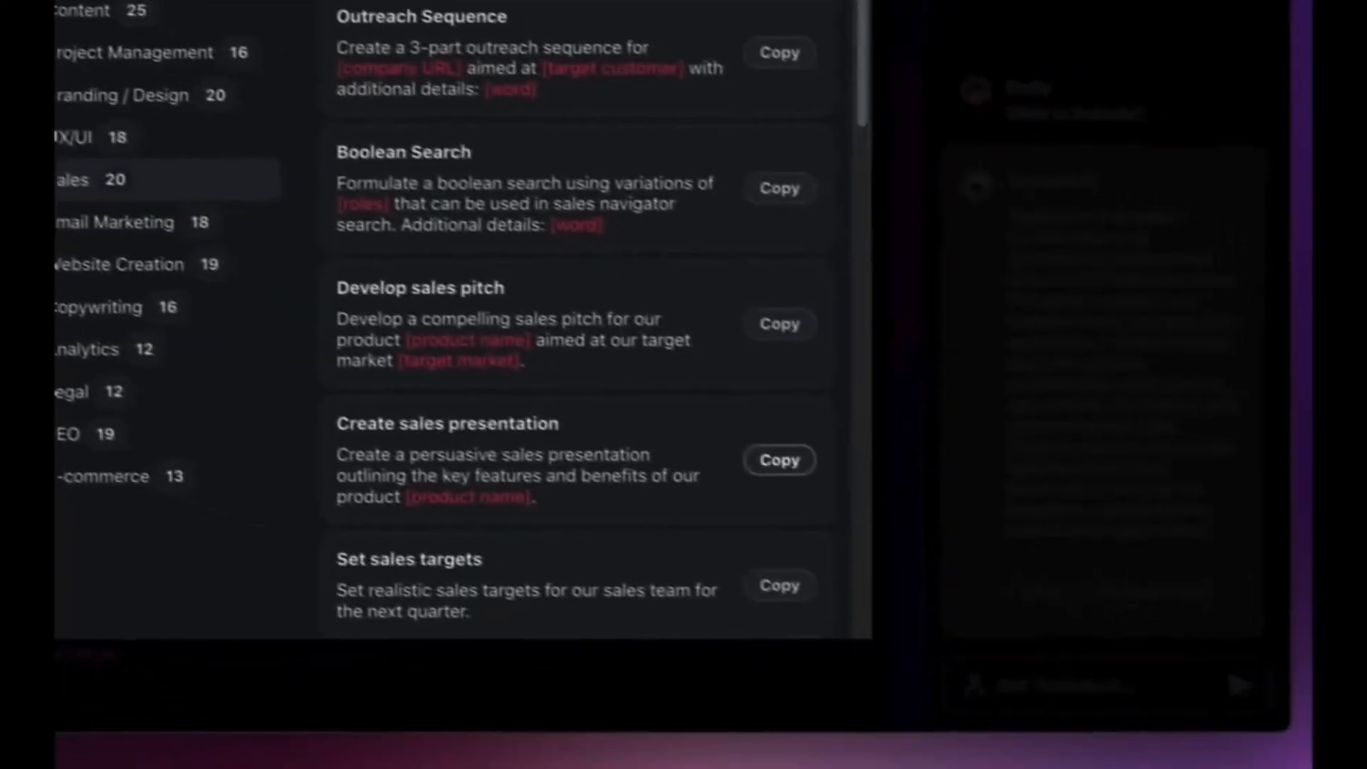
click(1014, 552)
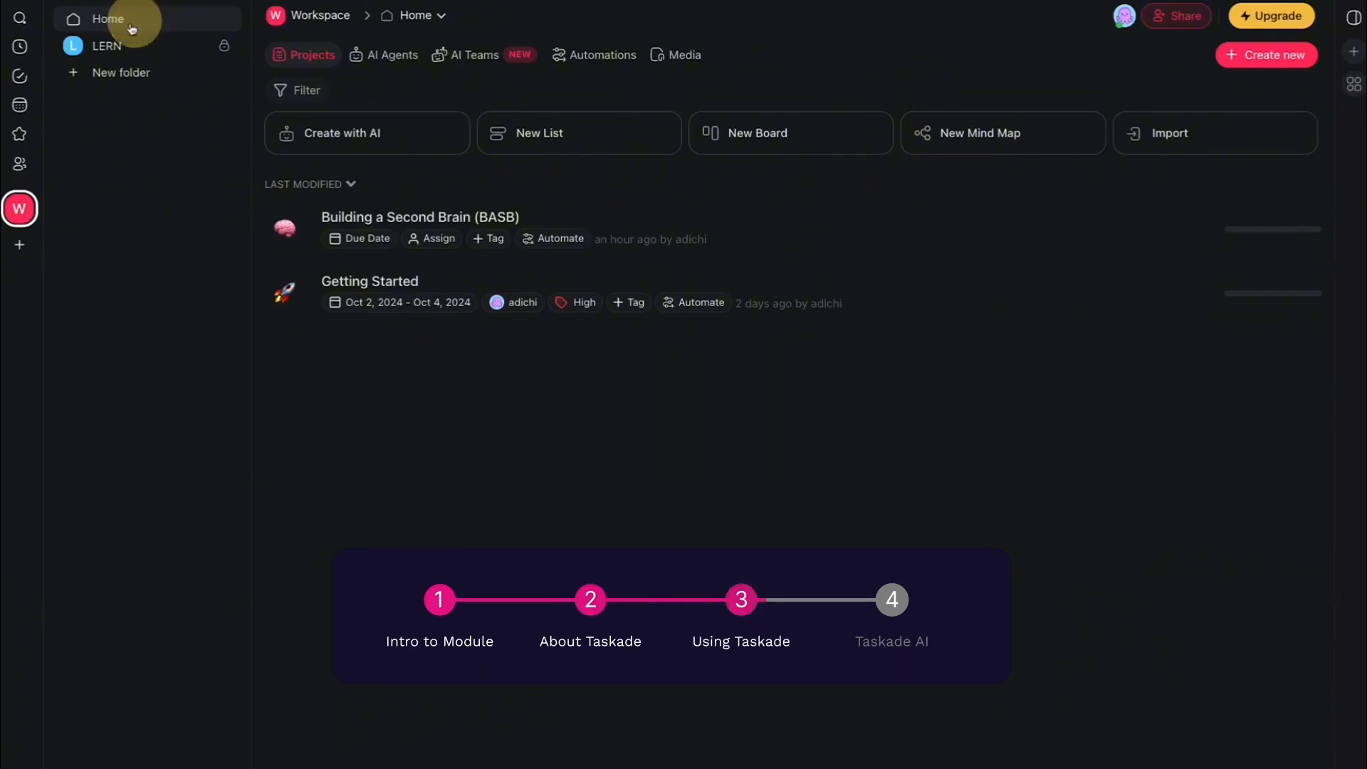
- Look into the LERN folder and start a blank project from the workspace's Home
click(116, 46)
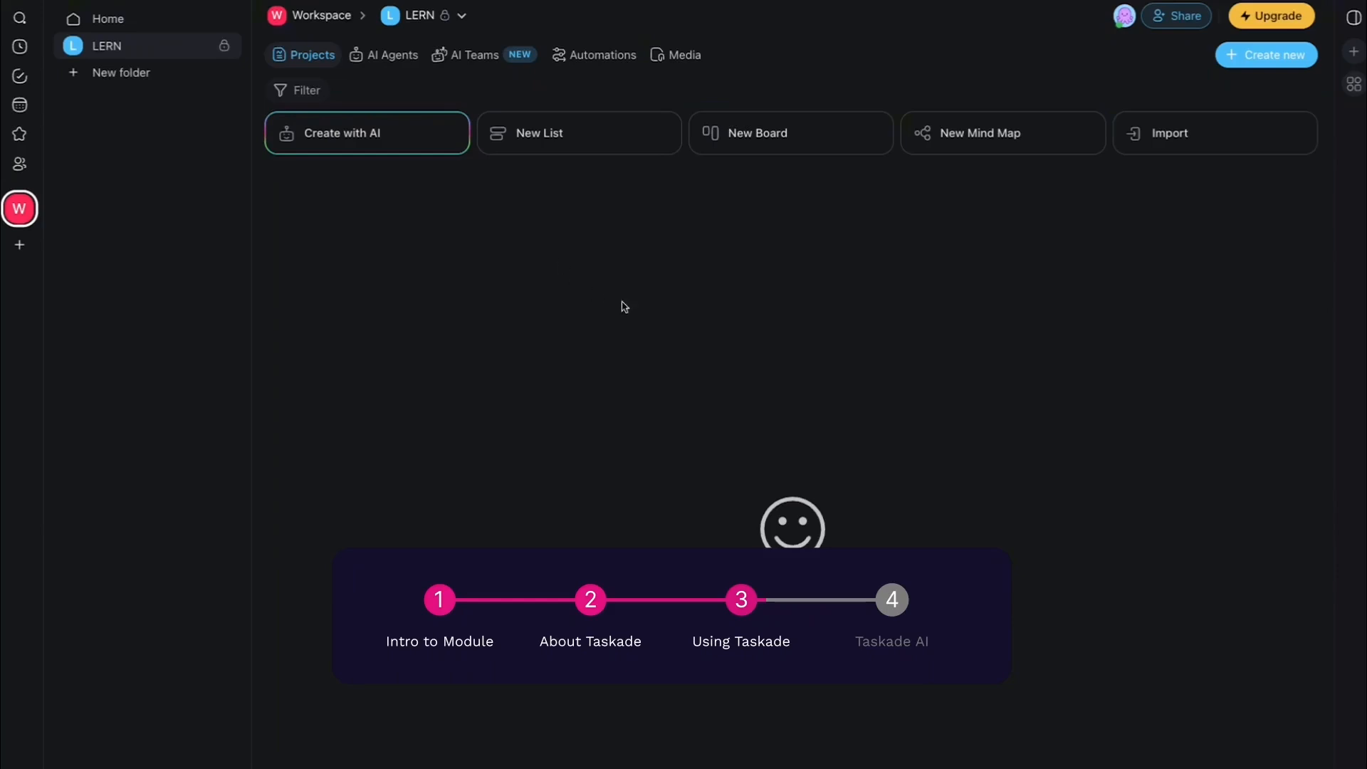
click(114, 21)
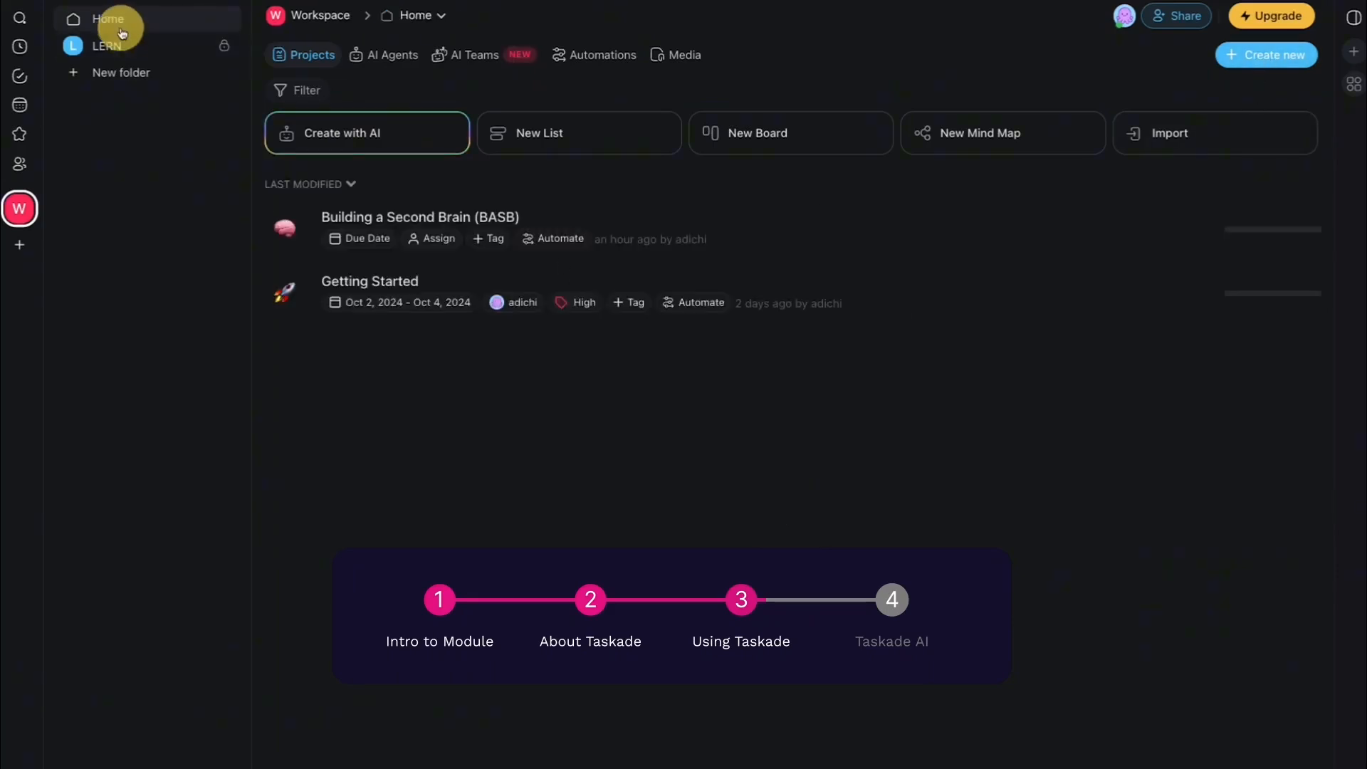
click(1259, 63)
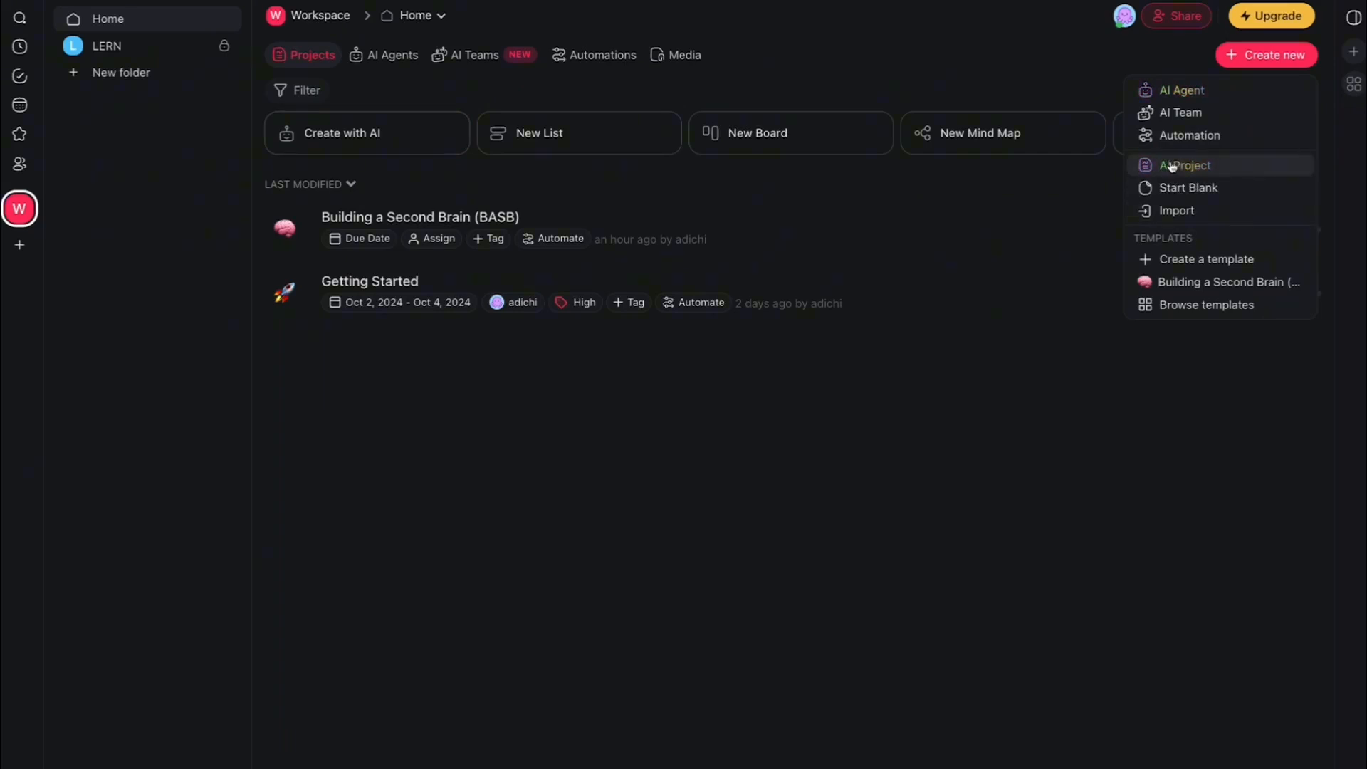
click(1173, 189)
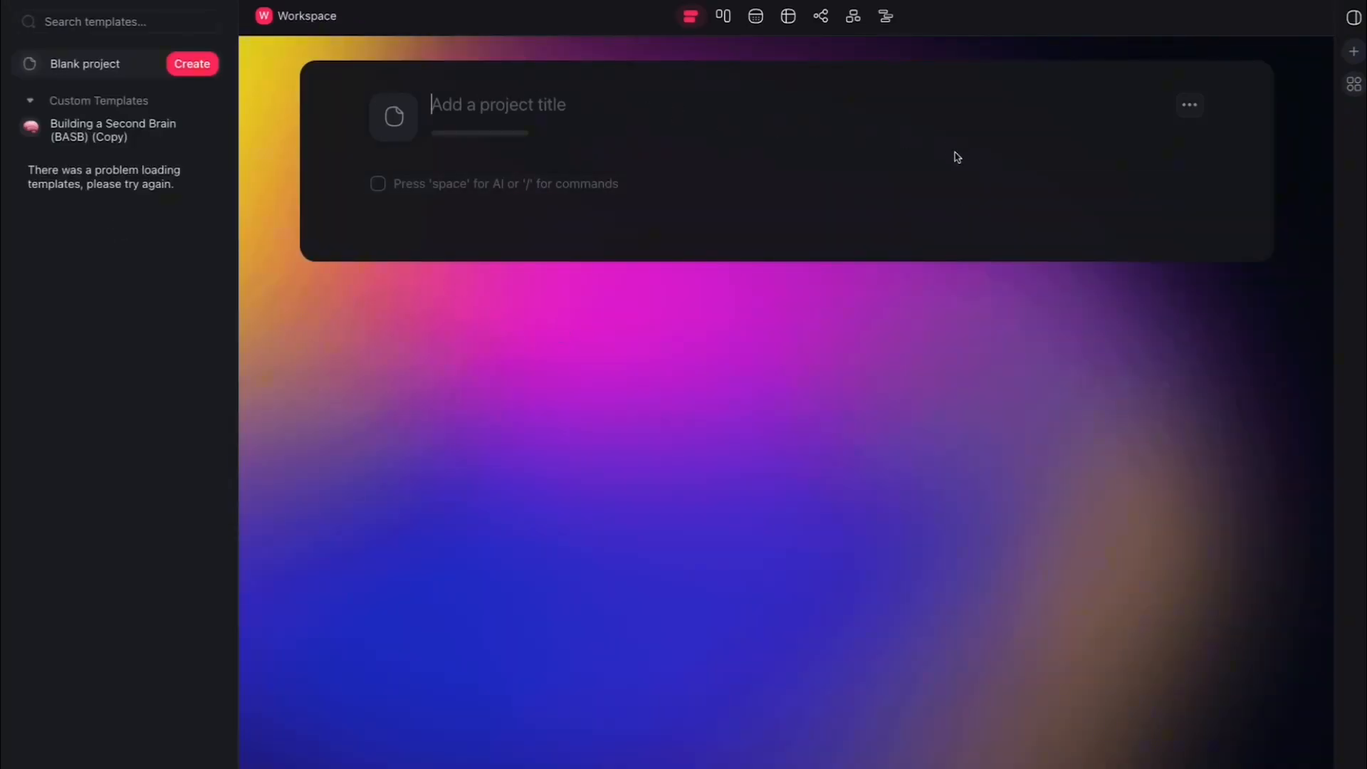
- Preview the untitled project in each available view, including board, table and org chart, and return to the list view
click(722, 24)
click(690, 27)
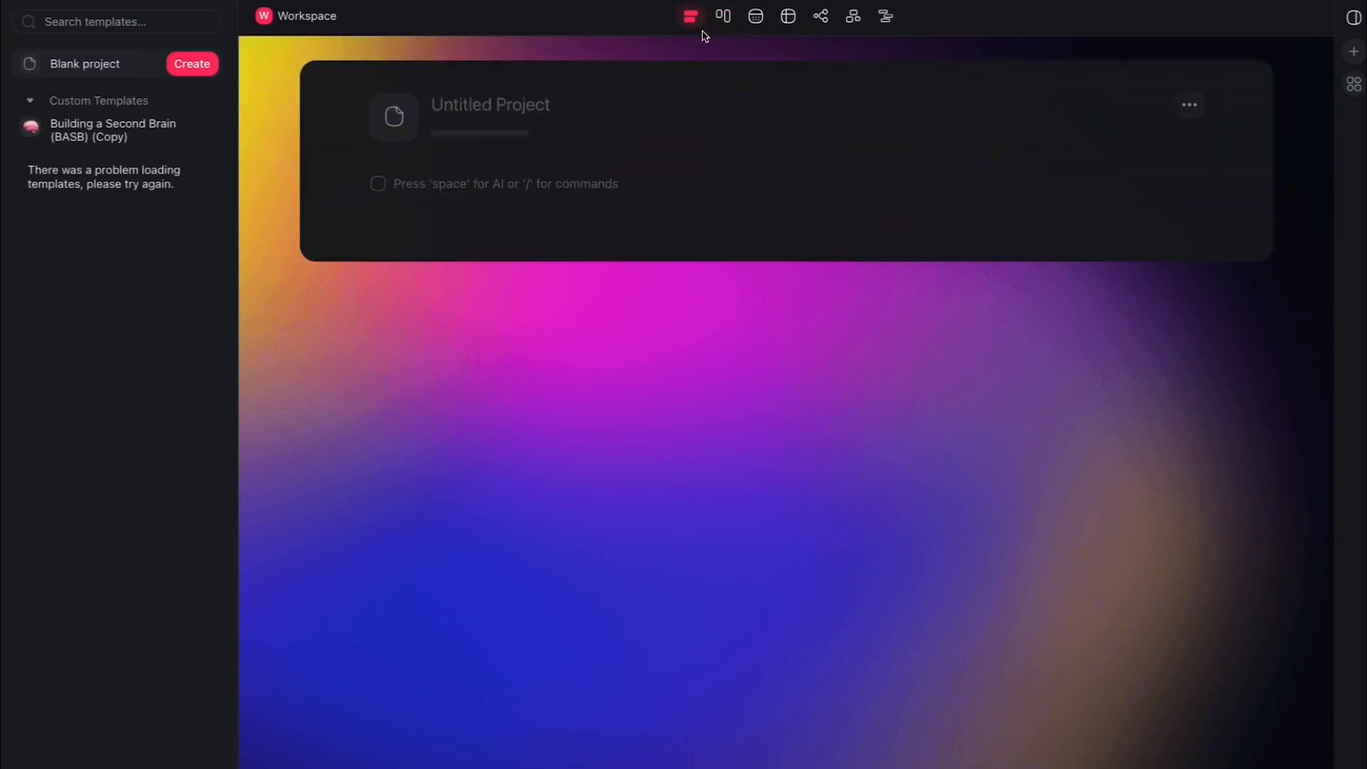
click(721, 25)
click(754, 21)
click(784, 26)
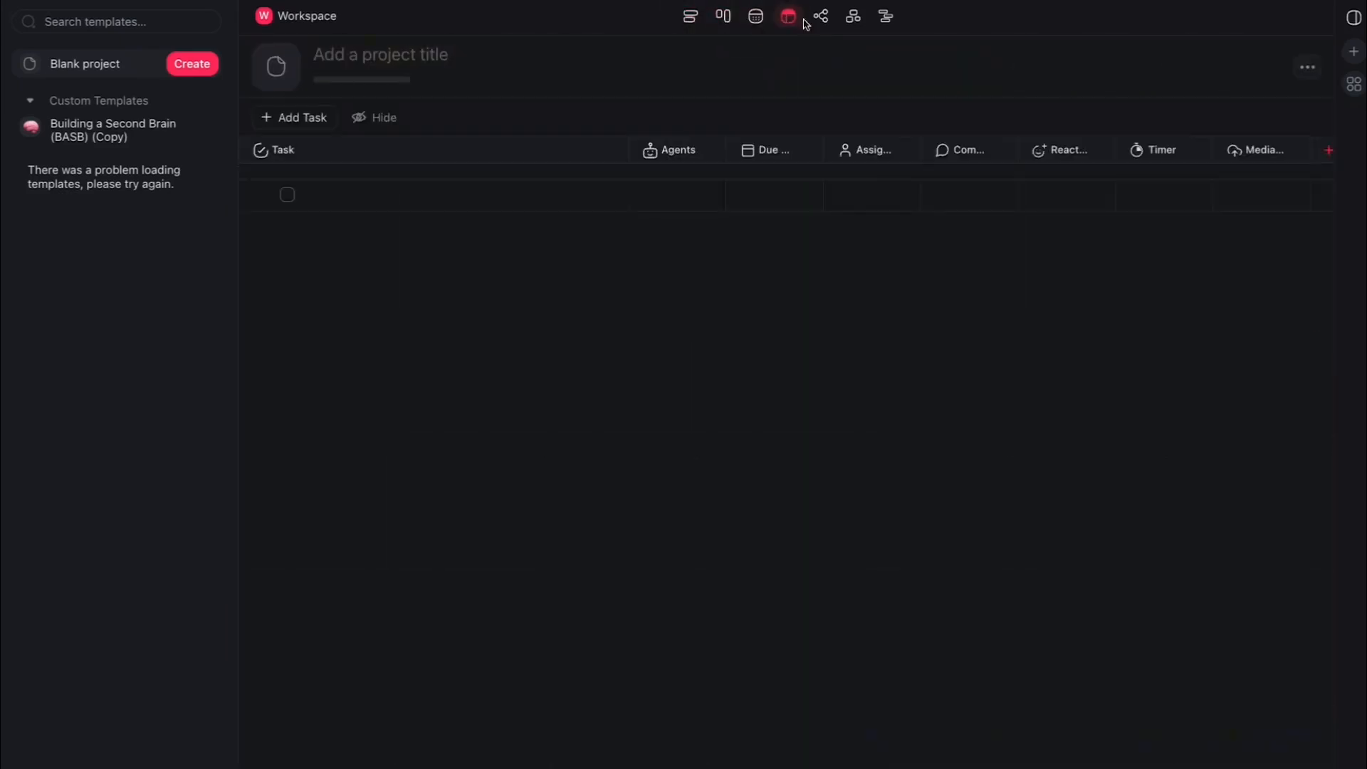
click(820, 19)
click(849, 23)
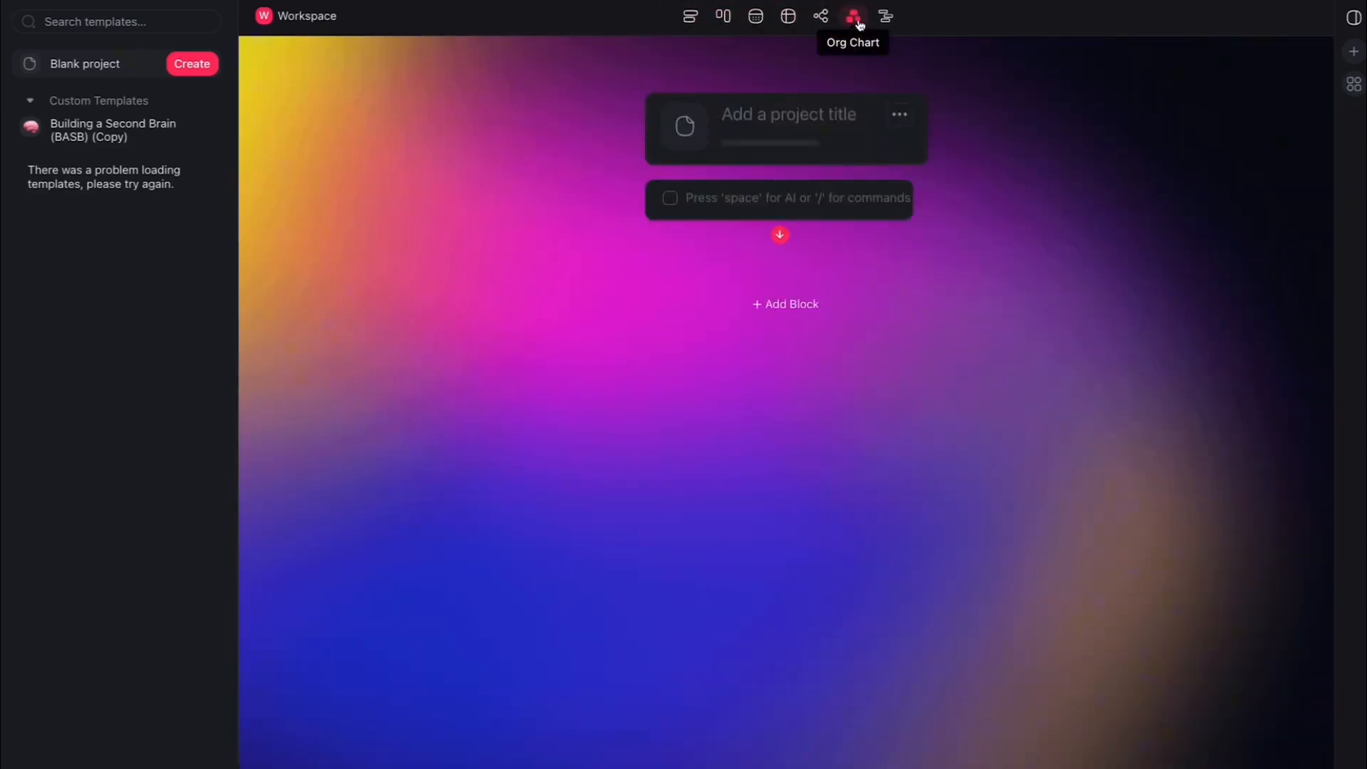
click(886, 19)
click(851, 20)
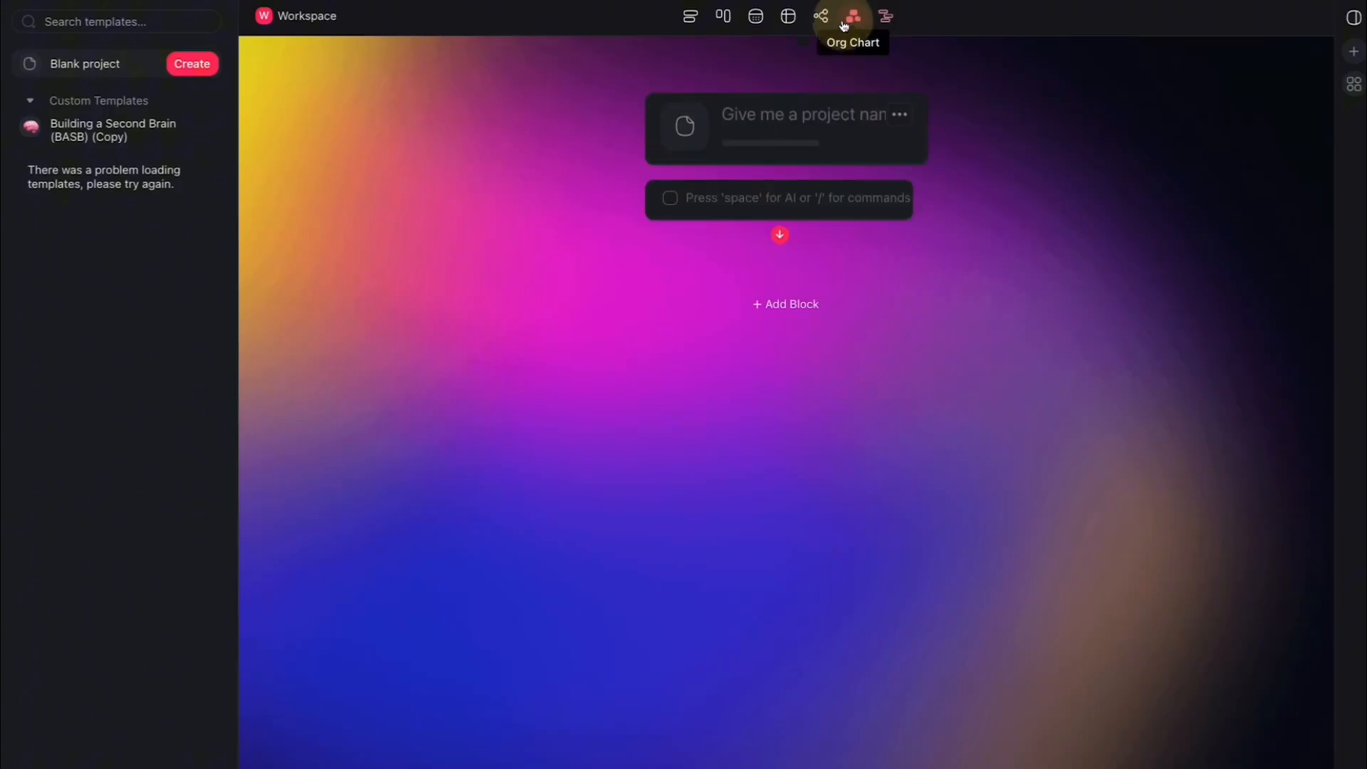
click(819, 19)
click(785, 19)
click(749, 22)
click(723, 18)
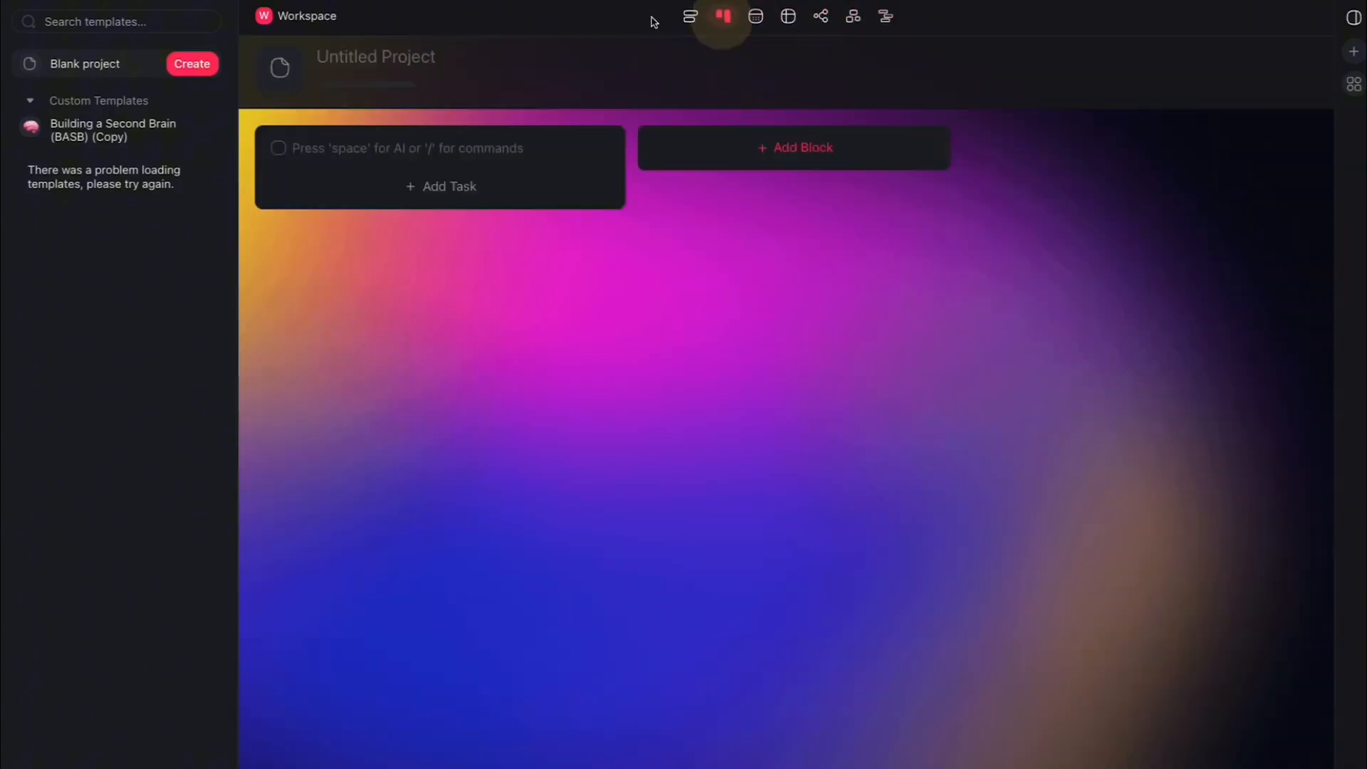
click(688, 20)
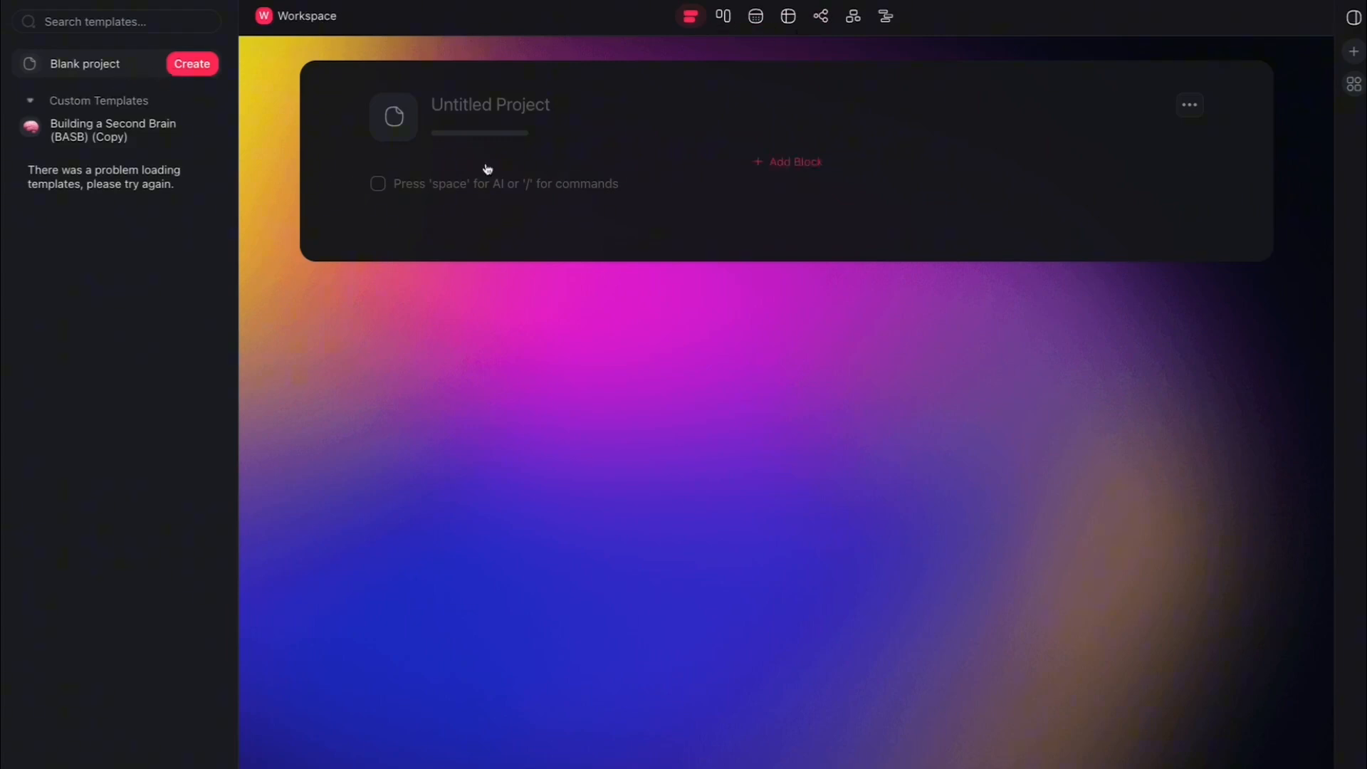
- Title the blank project "Testing Project for LERN"
click(520, 103)
text(Testing Project)
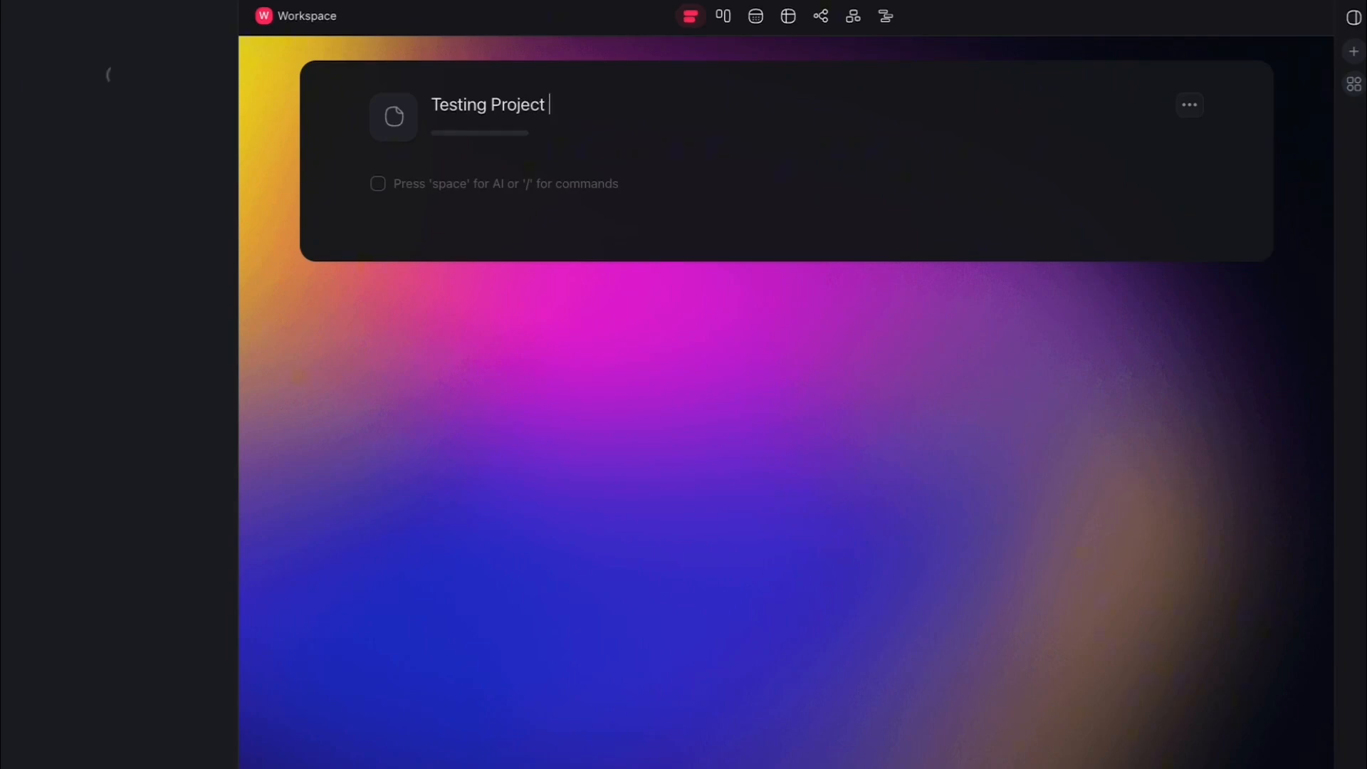
text( for LERN)
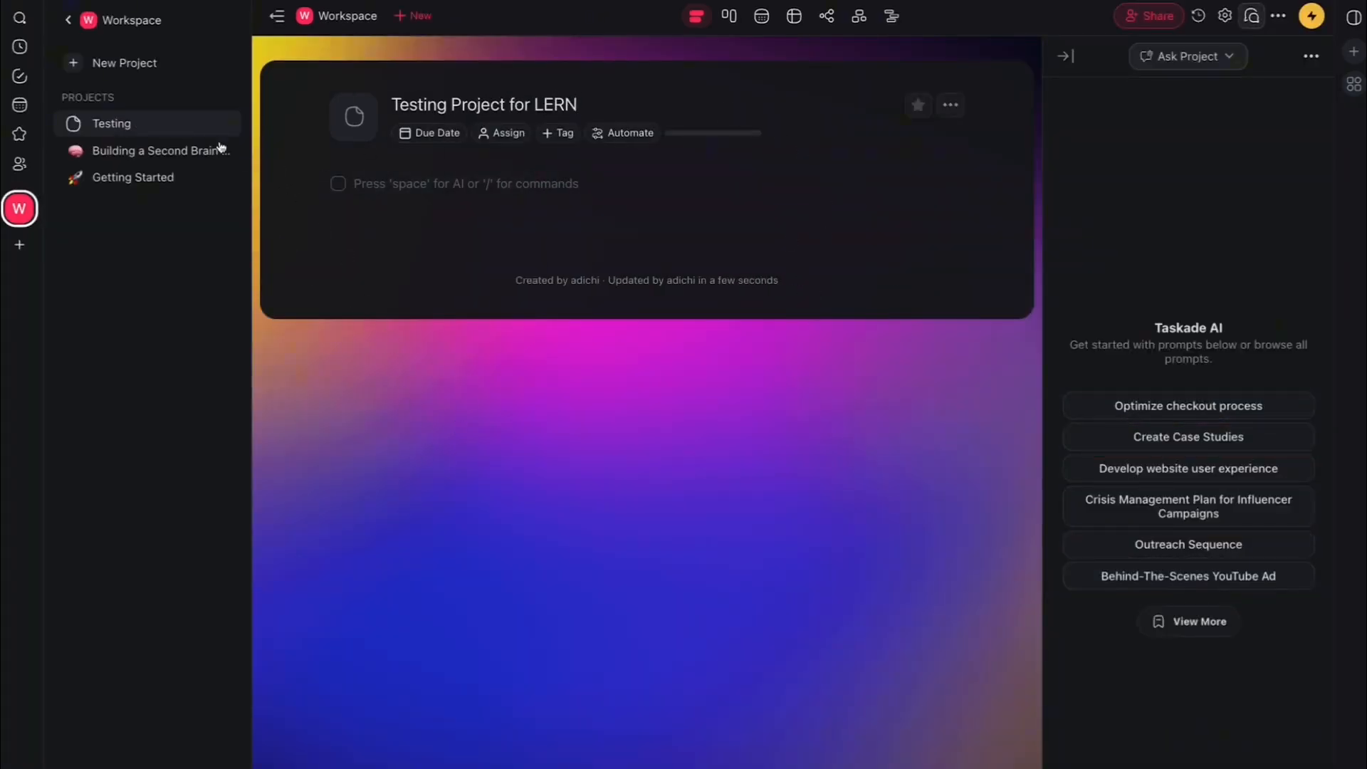
click(612, 377)
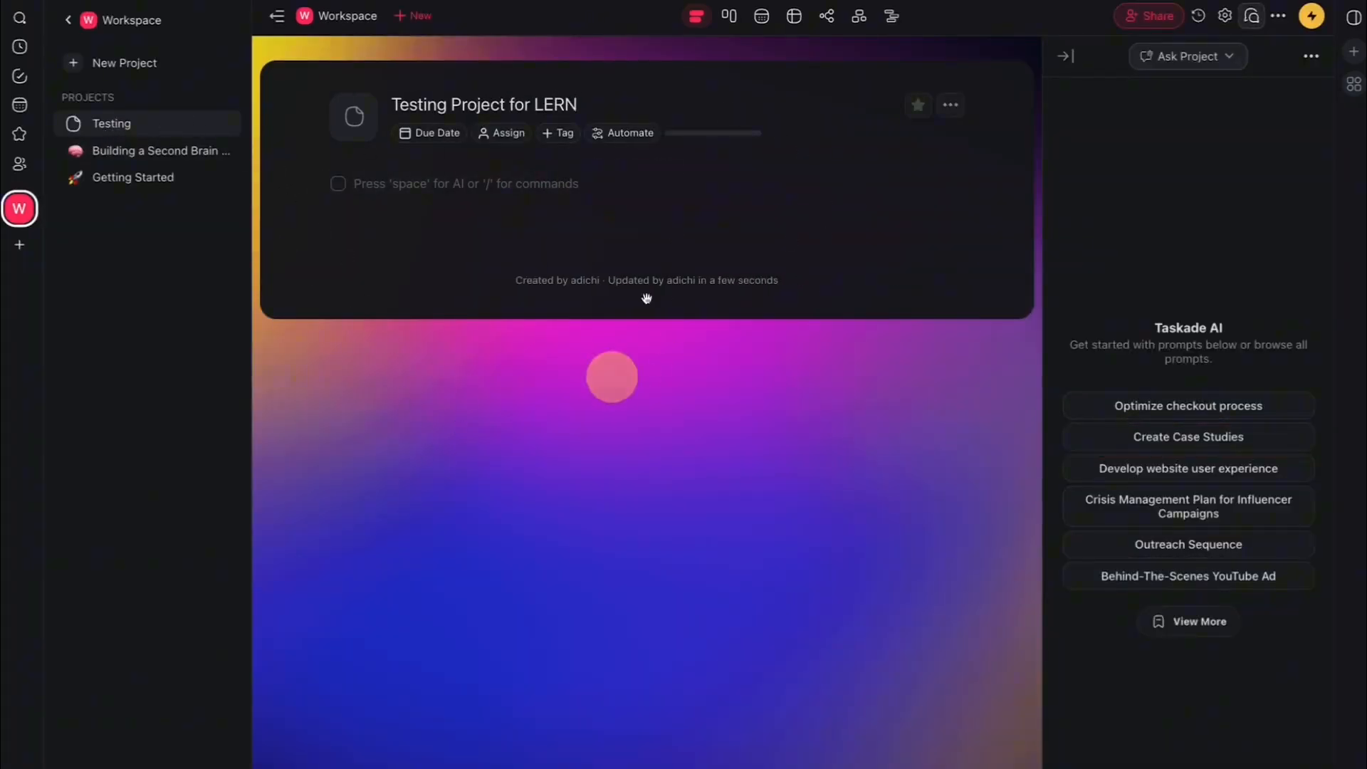
- Preview Testing Project for LERN in the board, calendar, table and mind map views, and return to the list view
click(722, 20)
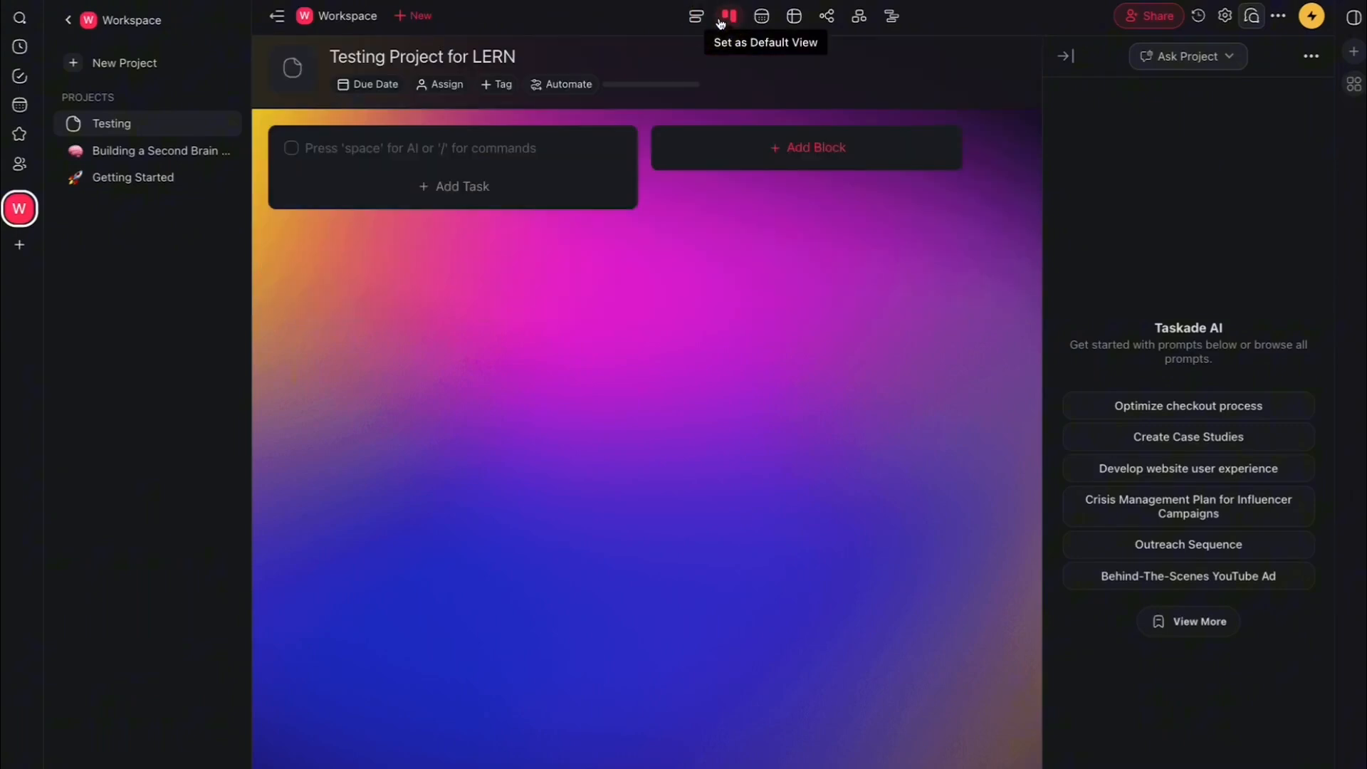
click(761, 15)
click(794, 16)
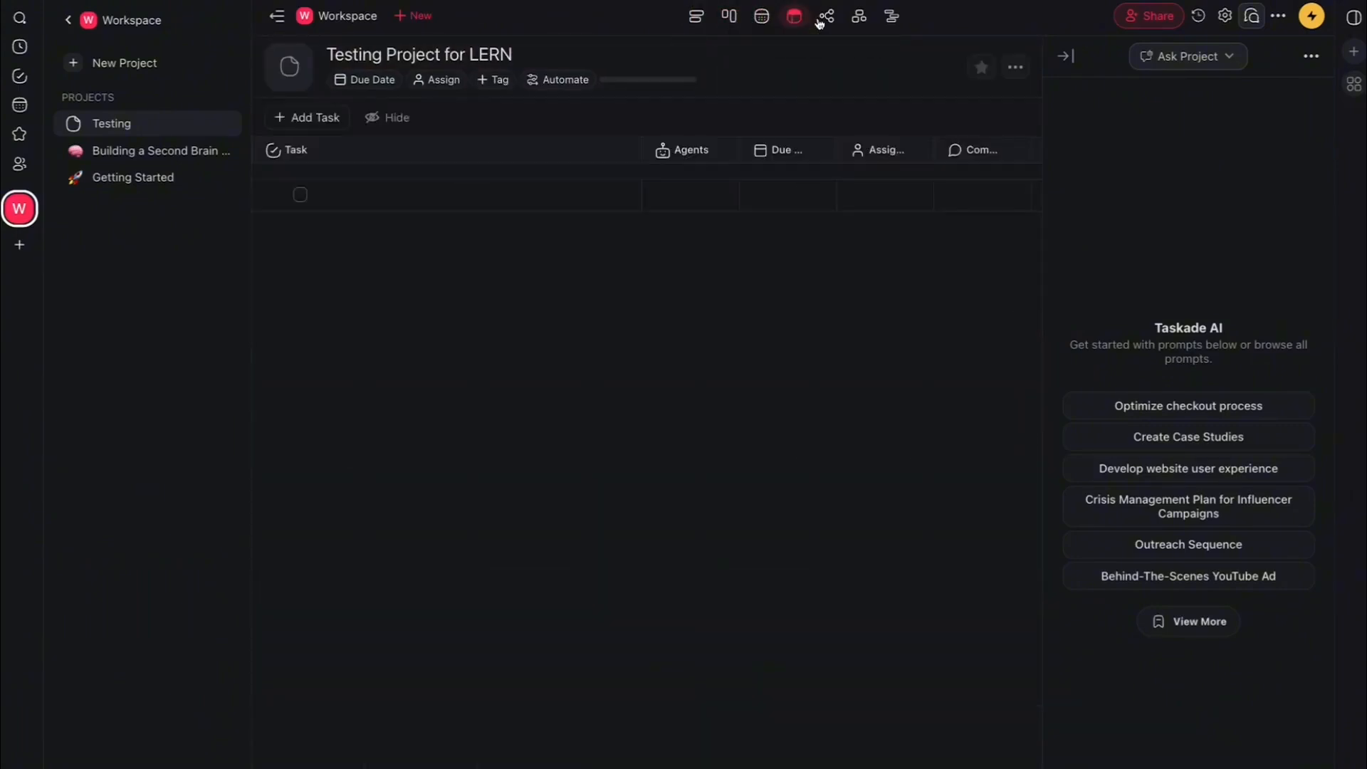
click(827, 15)
click(696, 17)
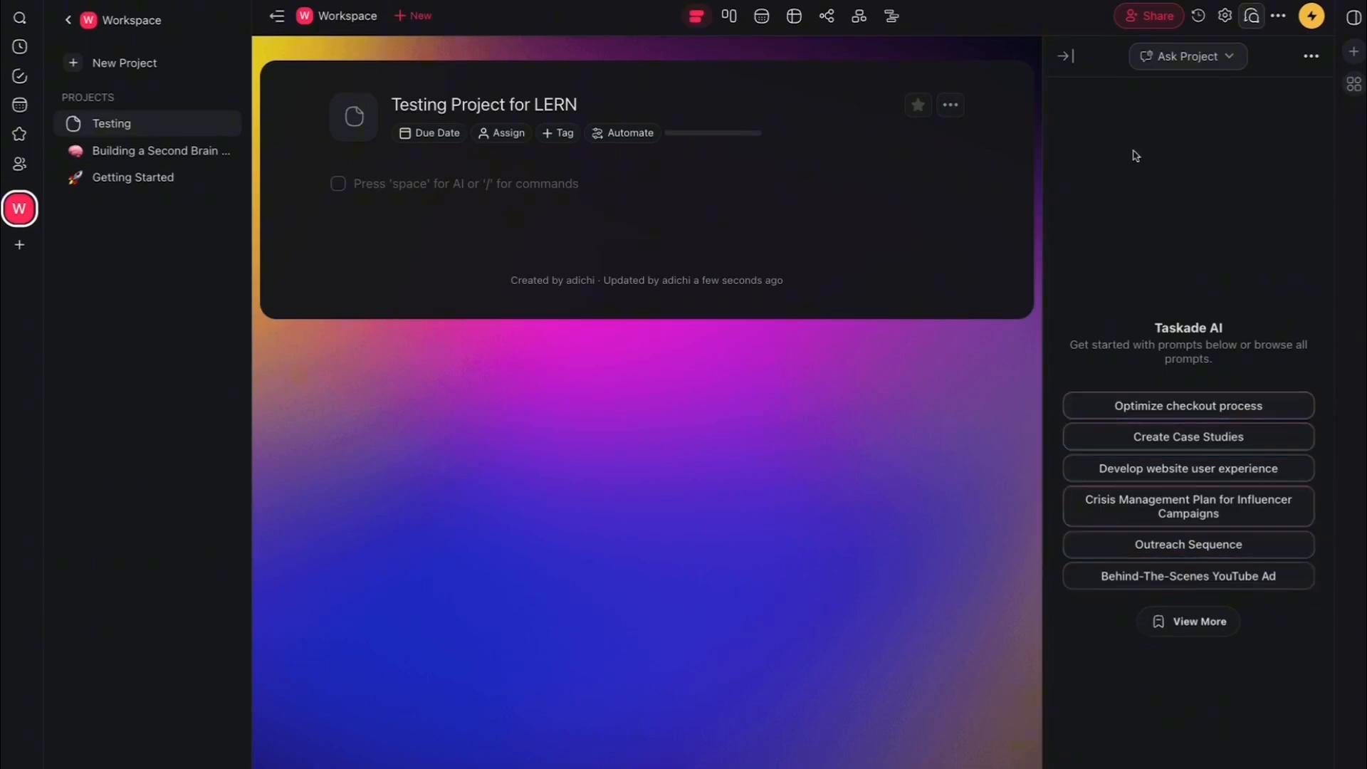
- Return to the workspace's Home and start a new AI Project
click(1076, 62)
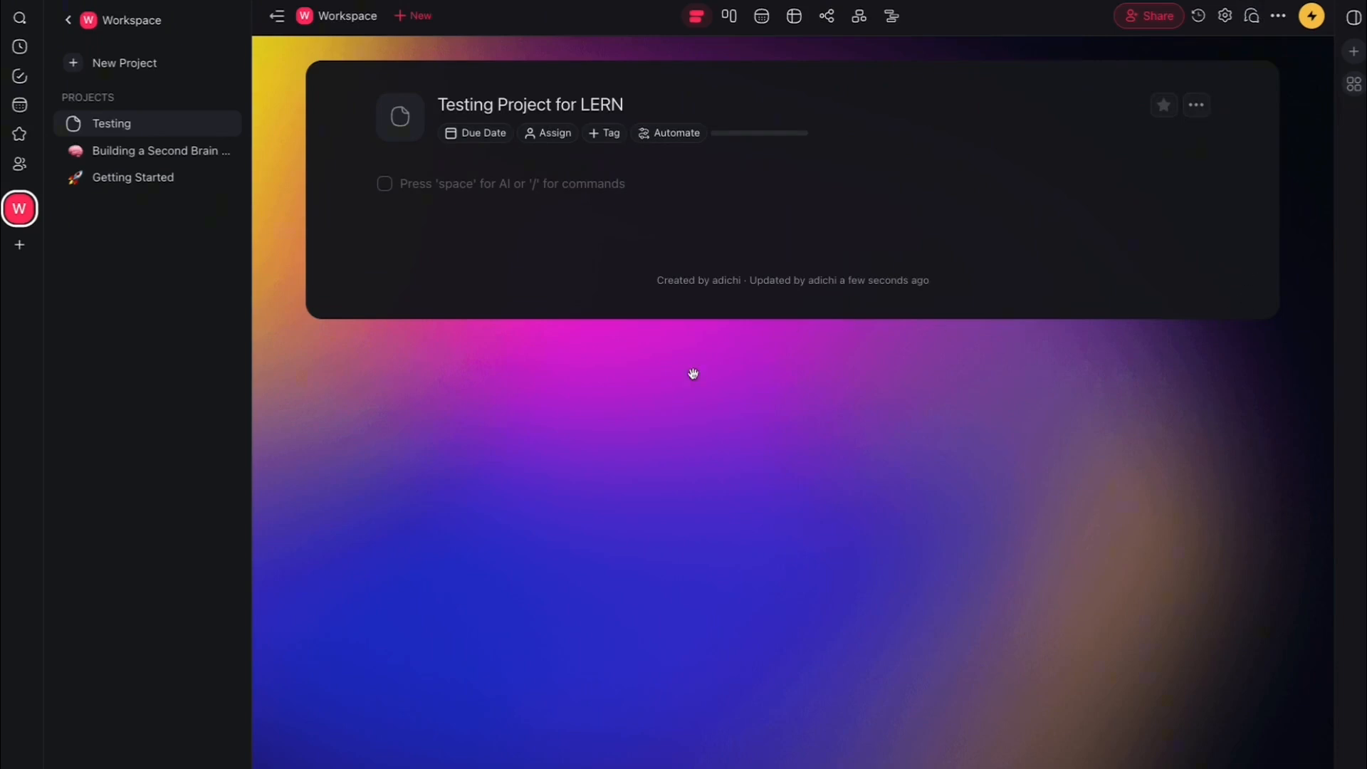
click(124, 24)
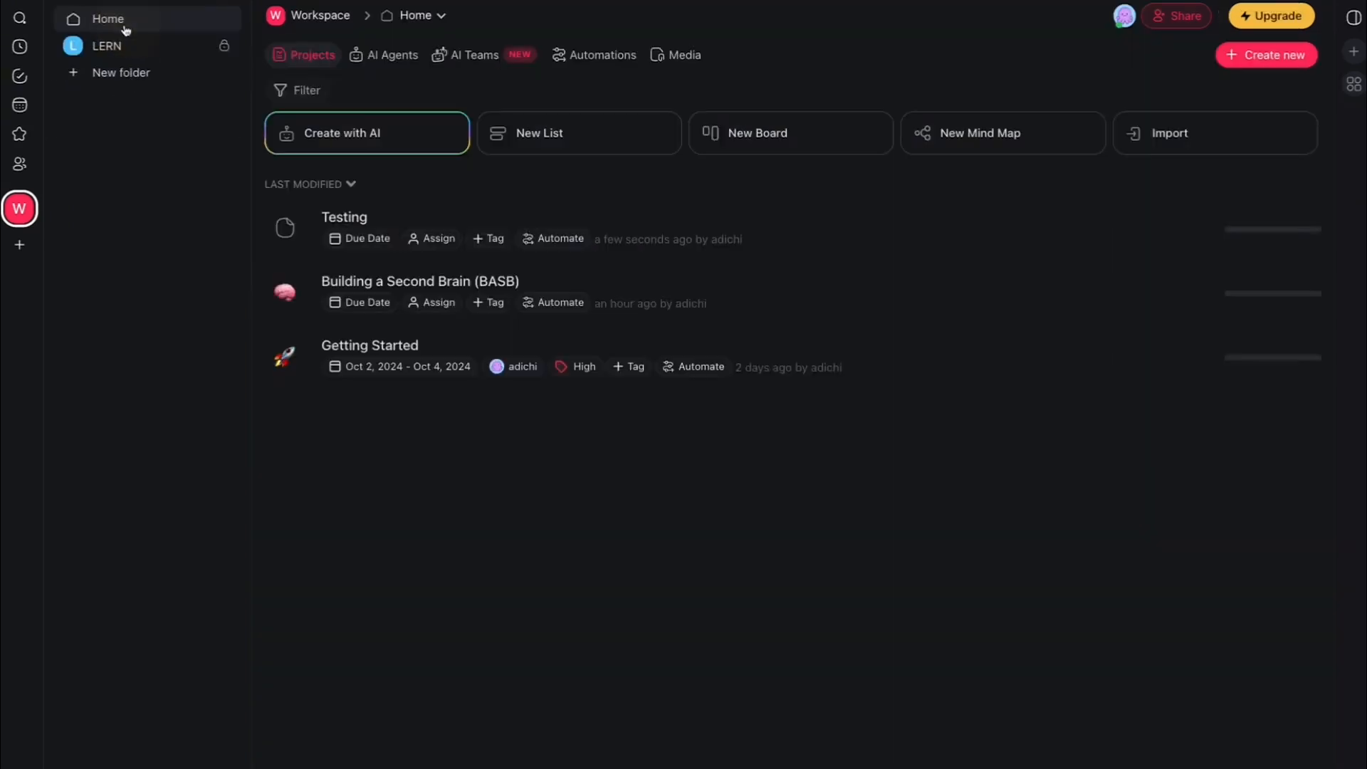
click(1260, 54)
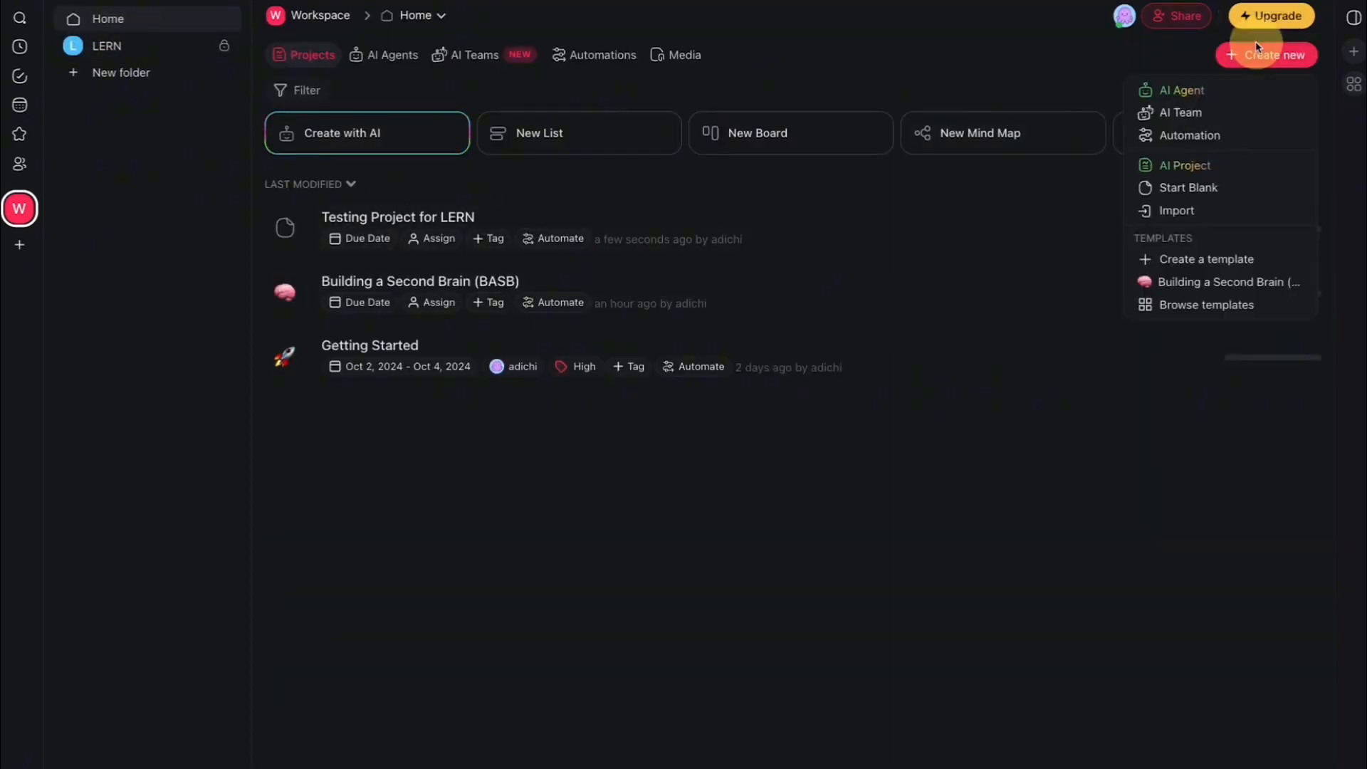
click(1193, 168)
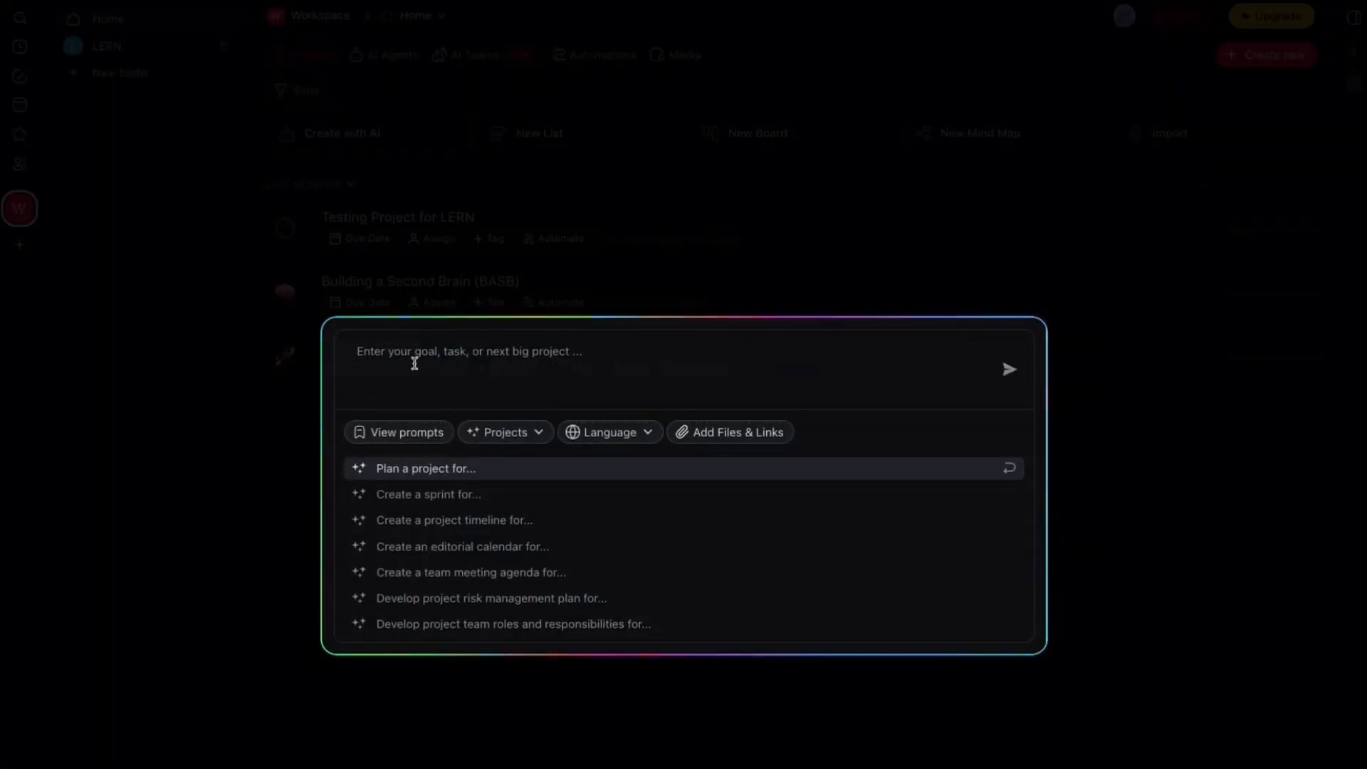
click(414, 363)
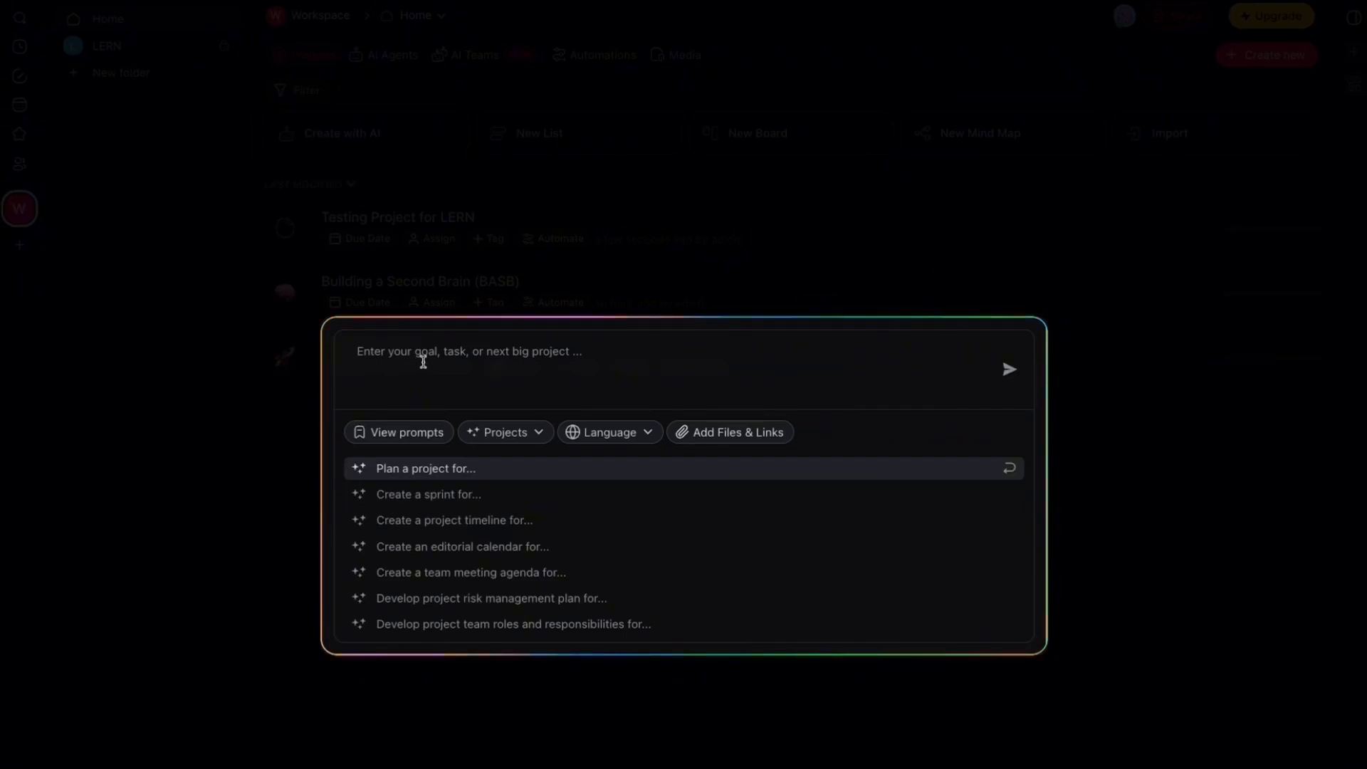
- Browse the AI prompt templates for the new project and show the Productivity category
click(399, 431)
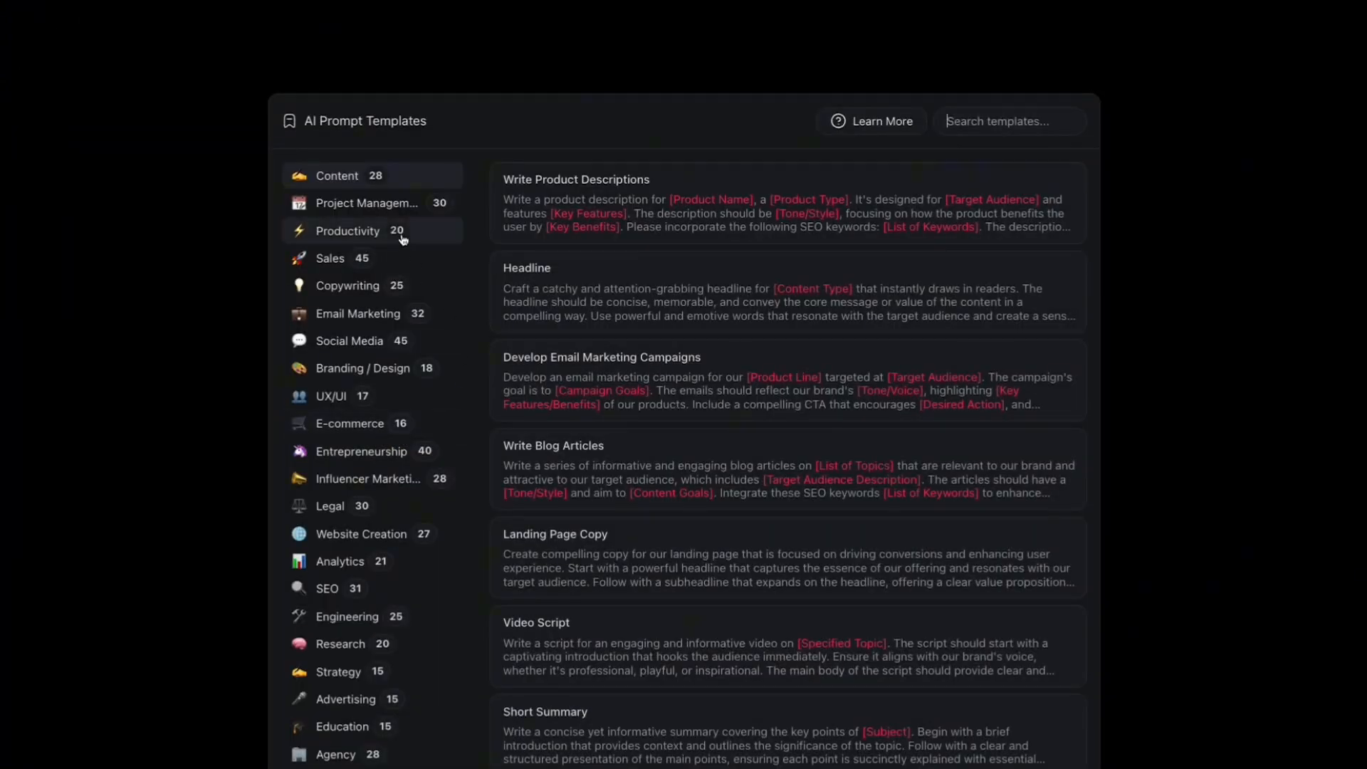
scroll(449, 300, down, 10)
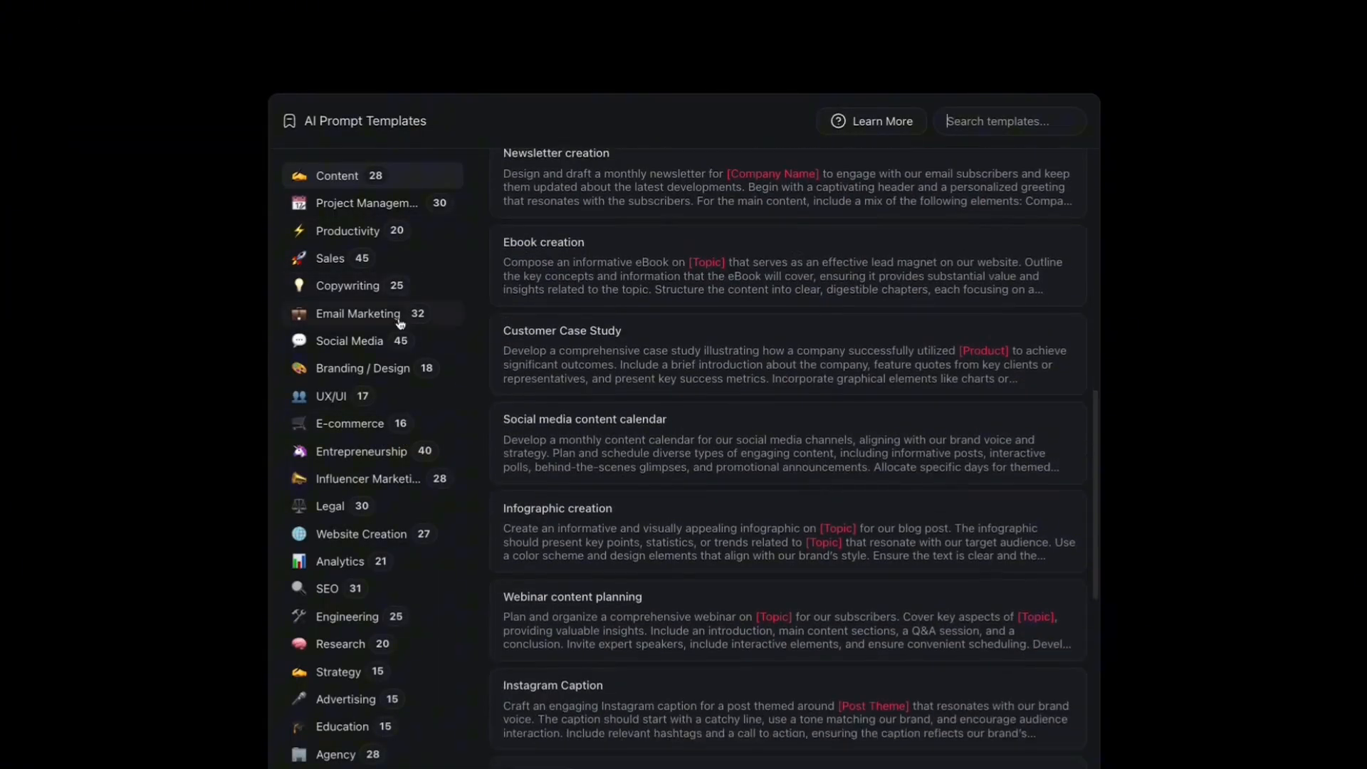
scroll(401, 323, down, 9)
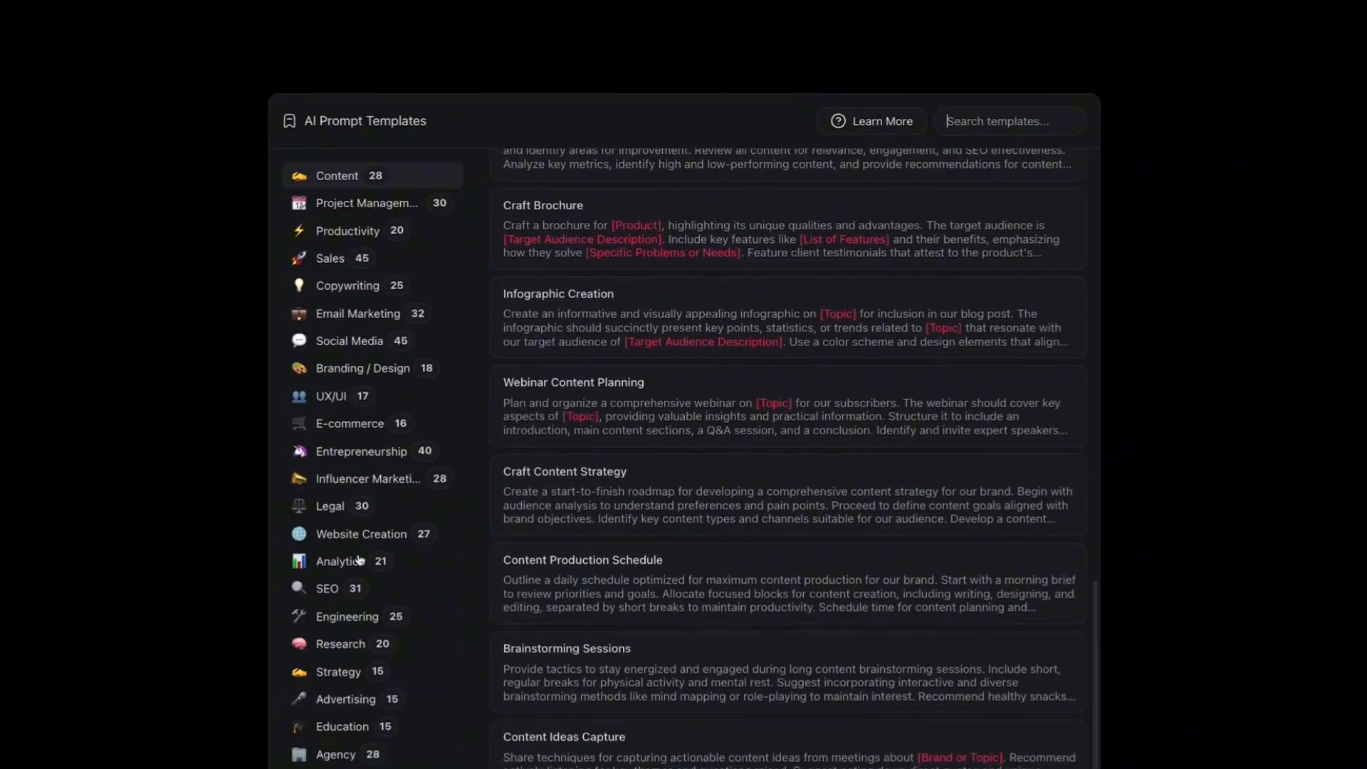
scroll(359, 561, up, 10)
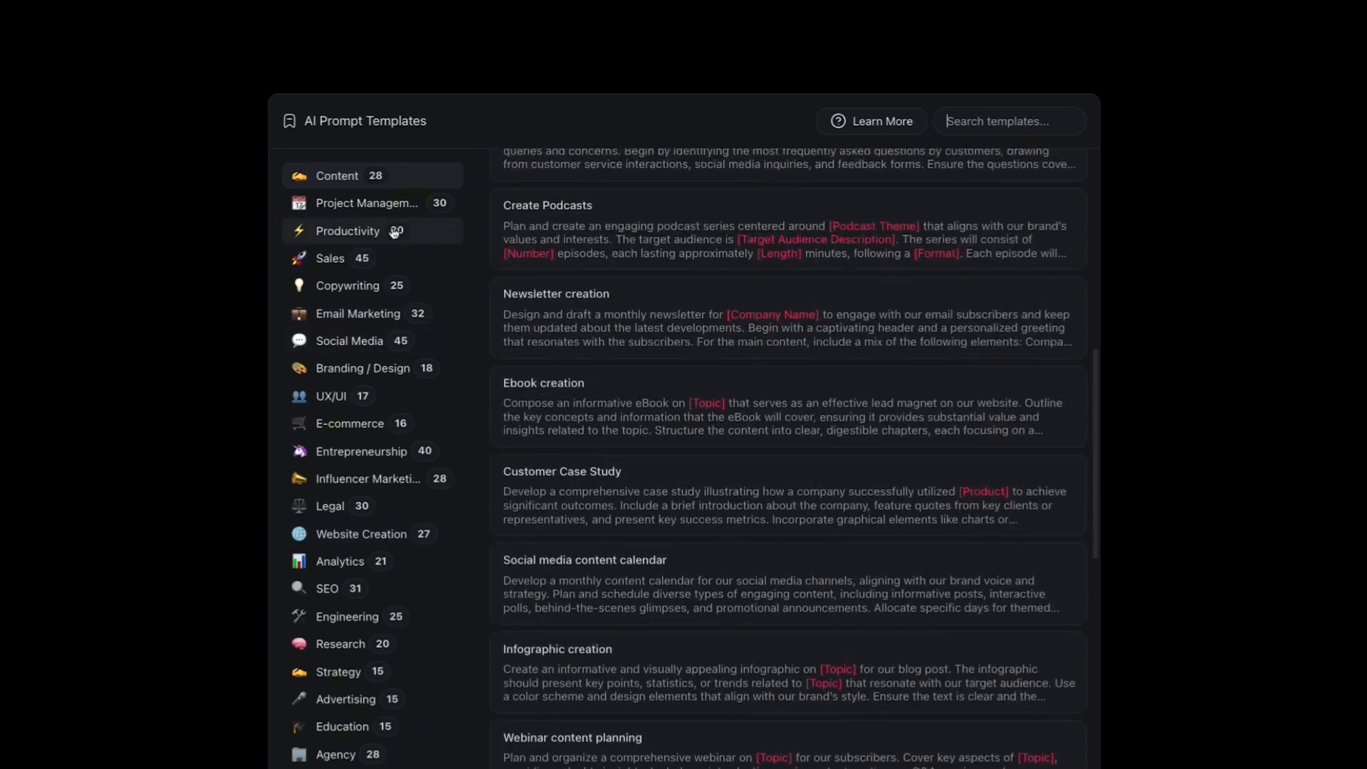
click(394, 232)
scroll(491, 334, up, 4)
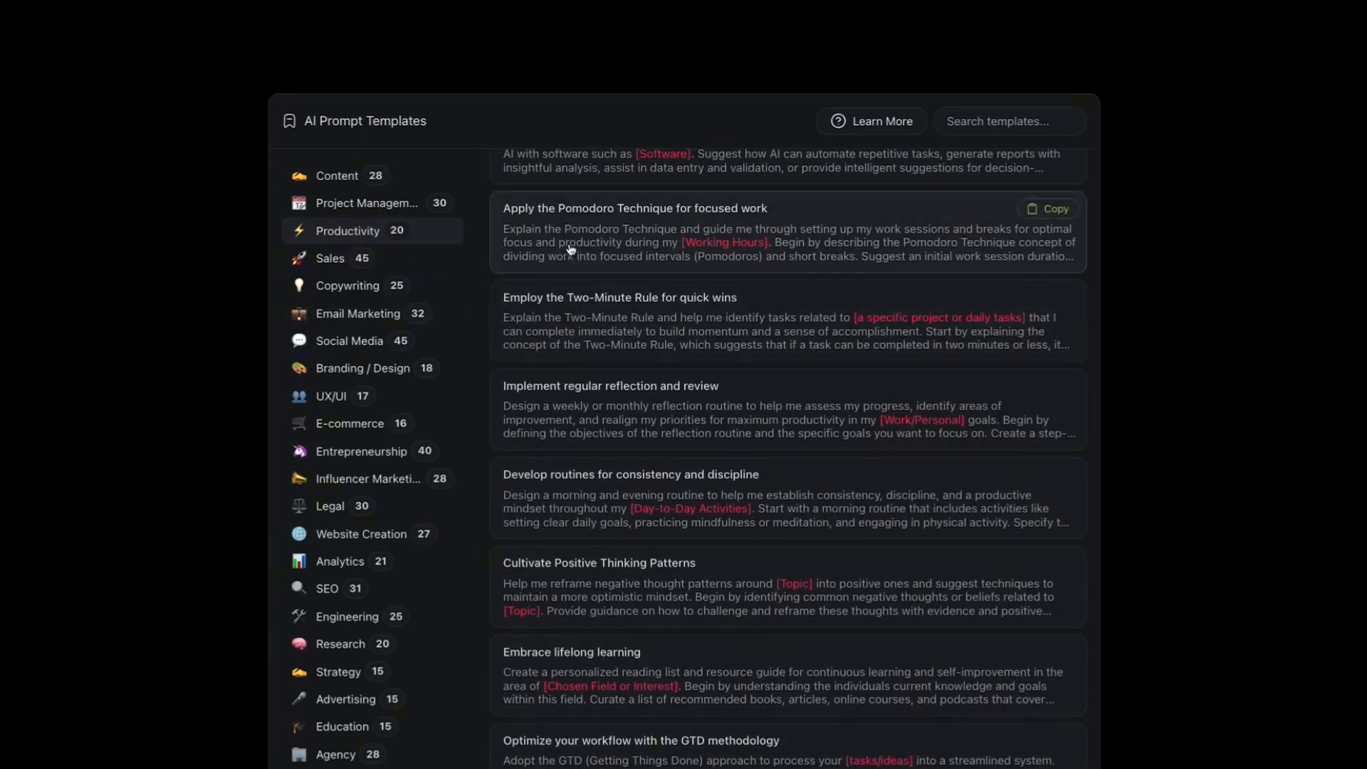
- Copy the "Develop routines for consistency and discipline" prompt and paste it as the AI project's request
click(580, 499)
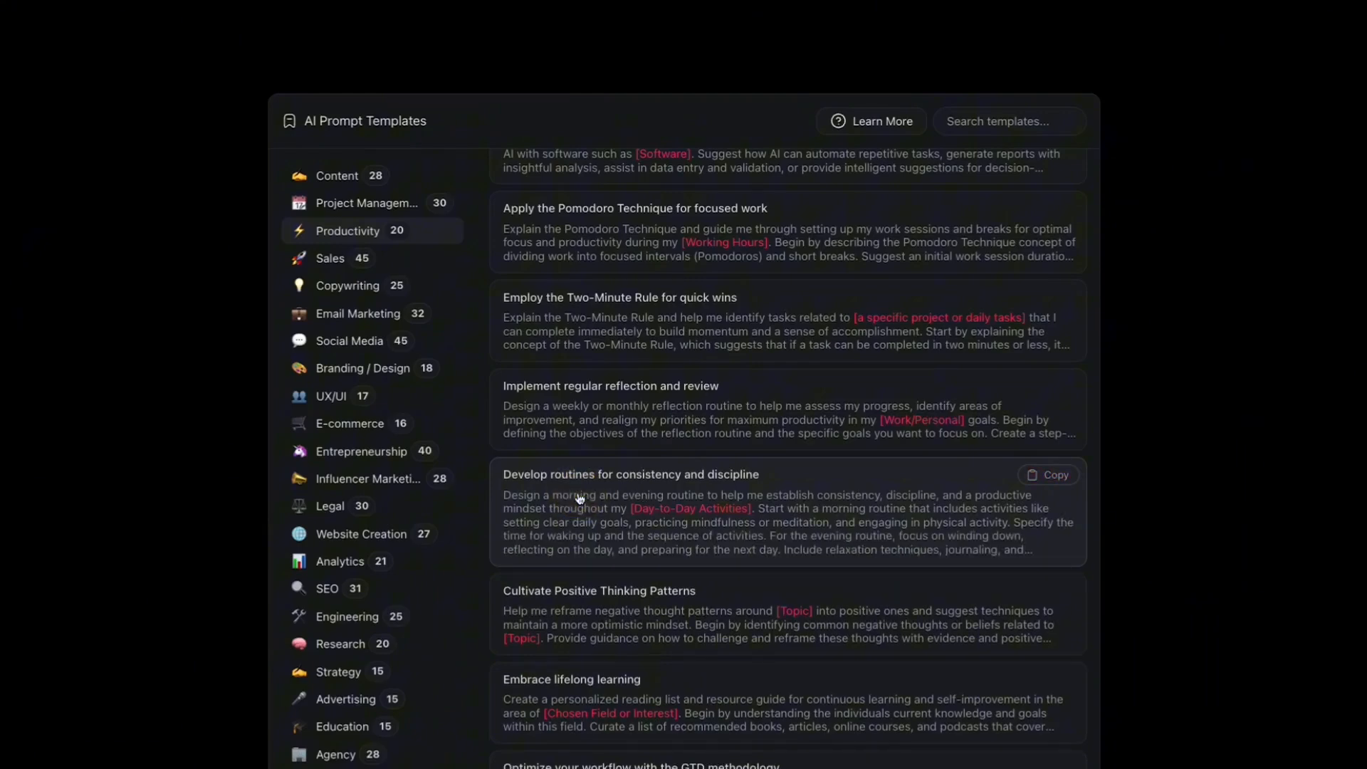
click(1055, 476)
key(Escape)
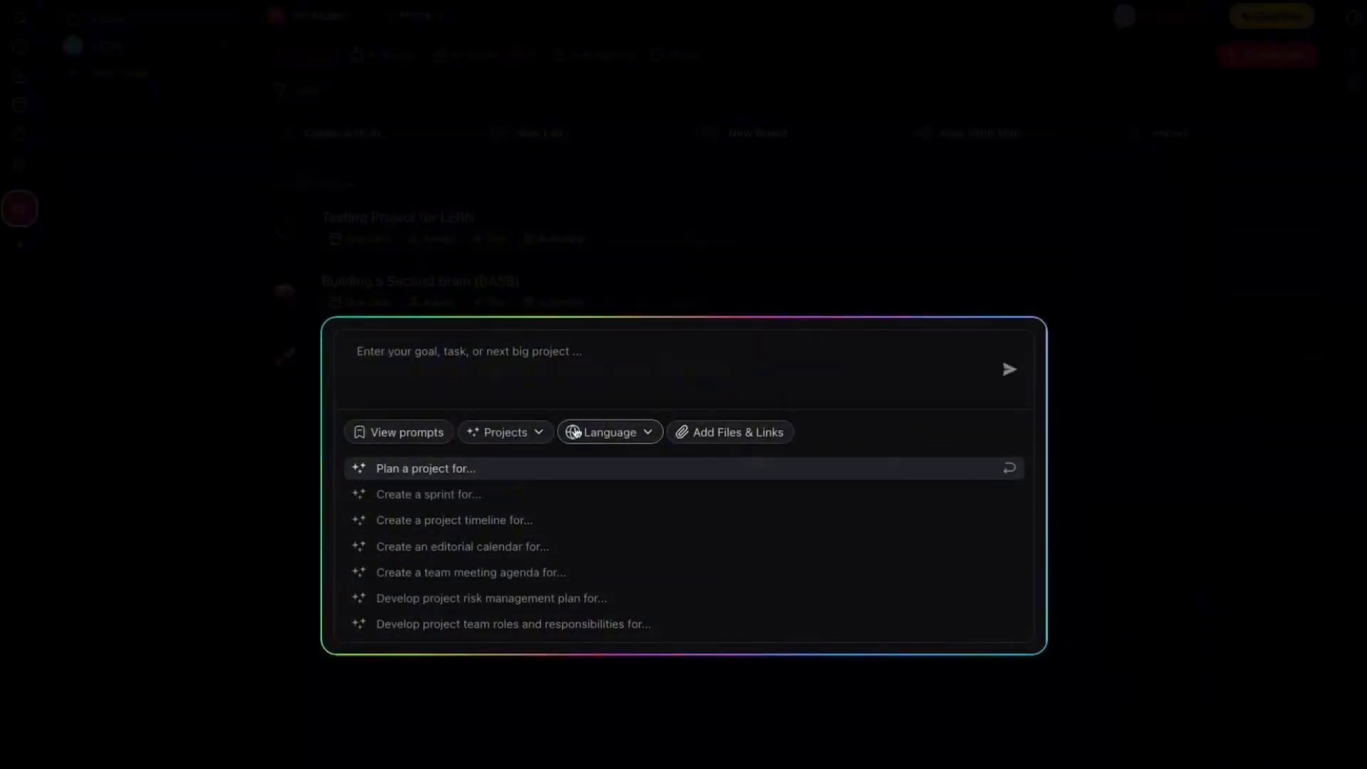
click(501, 396)
key(ctrl+v)
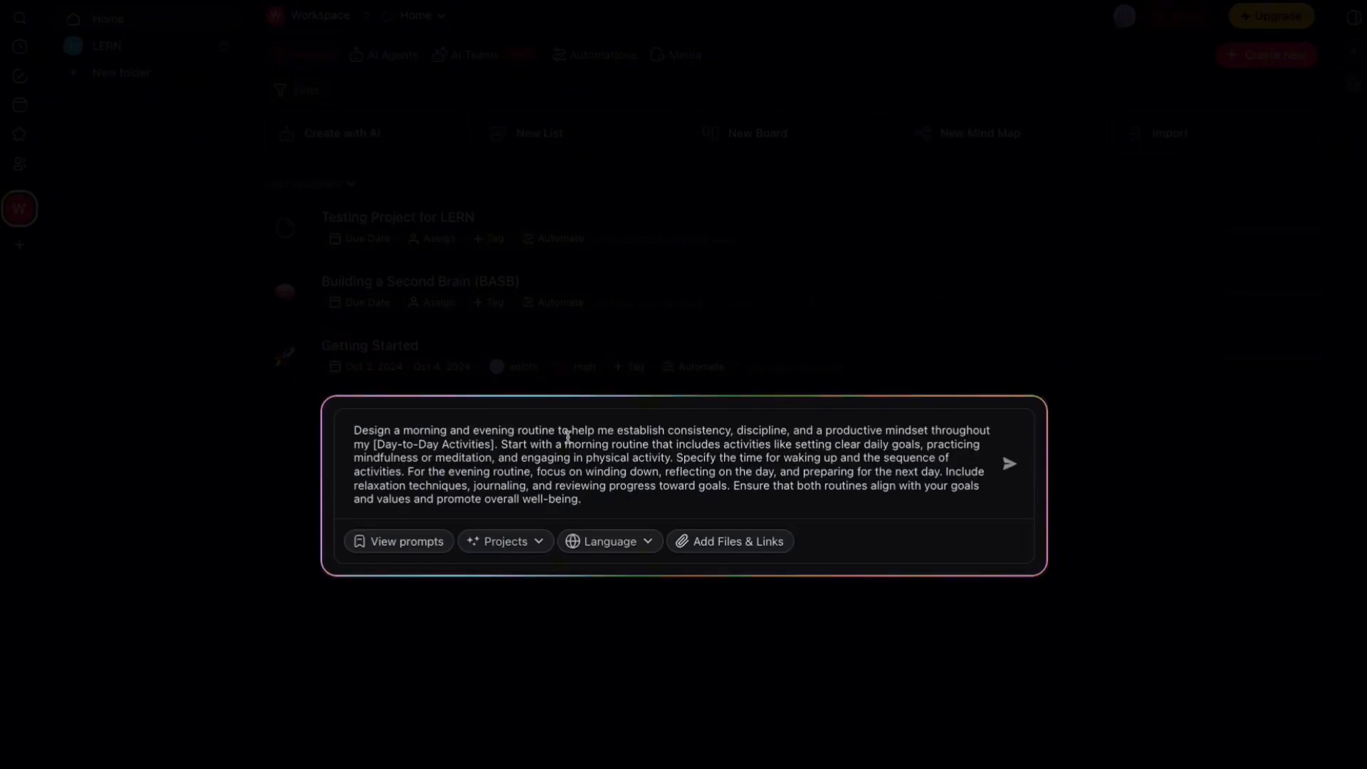
- Check the output type options, keep Projects, and submit the pasted routine prompt to the AI
click(540, 549)
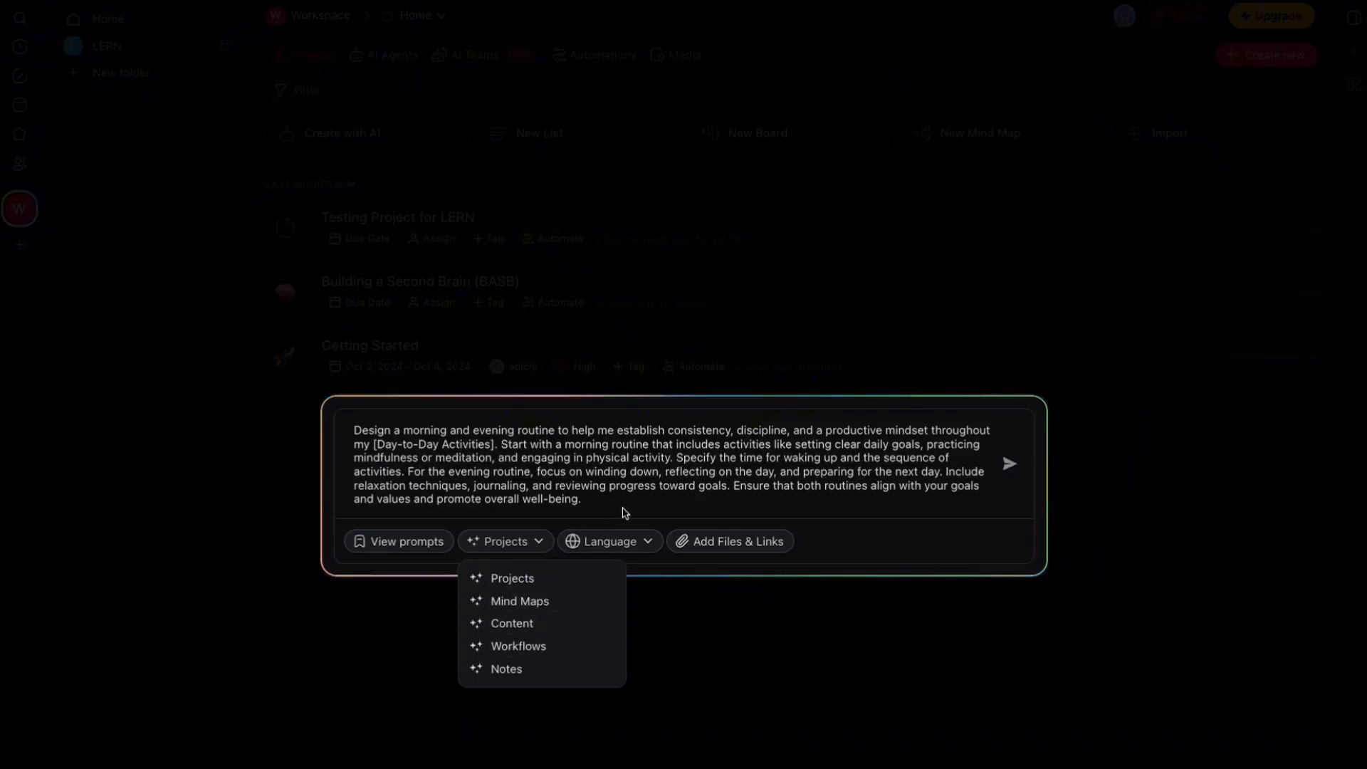
click(632, 544)
click(665, 520)
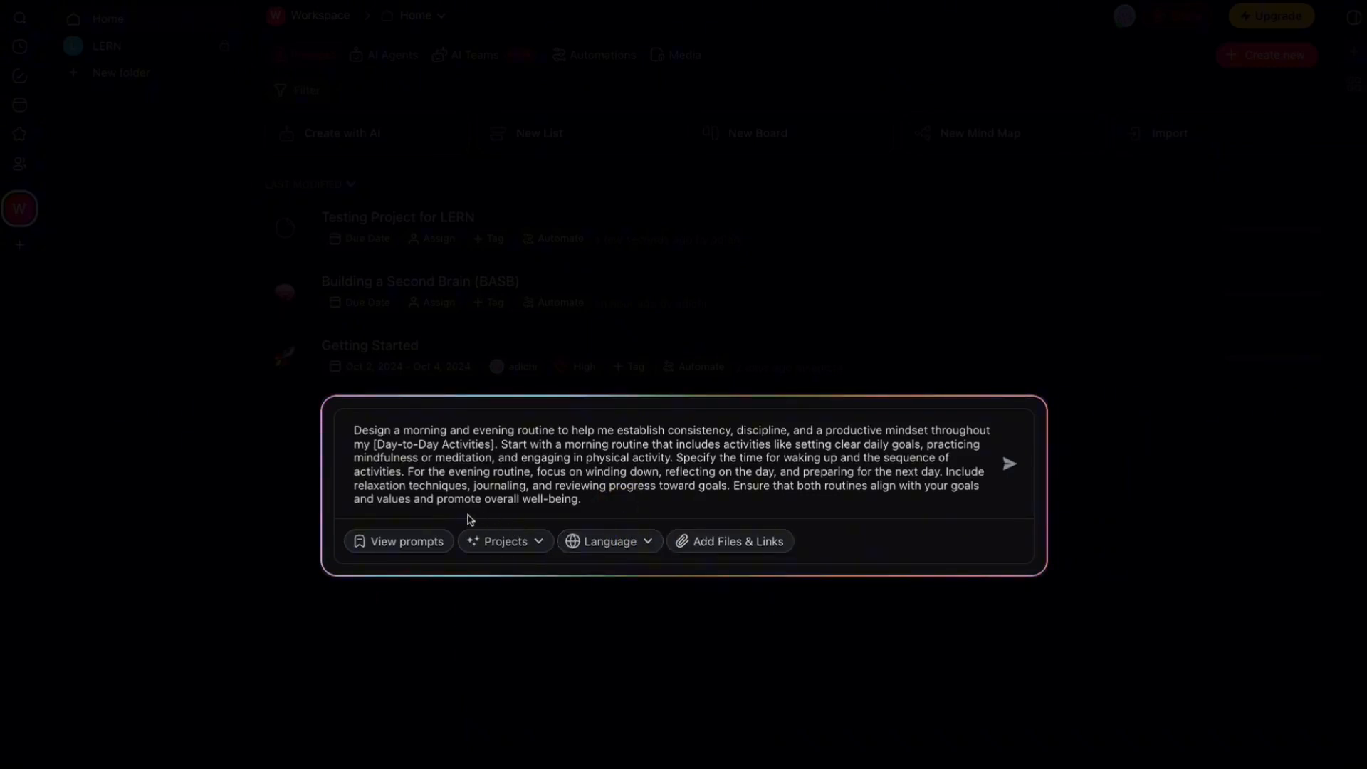
click(566, 504)
click(1009, 465)
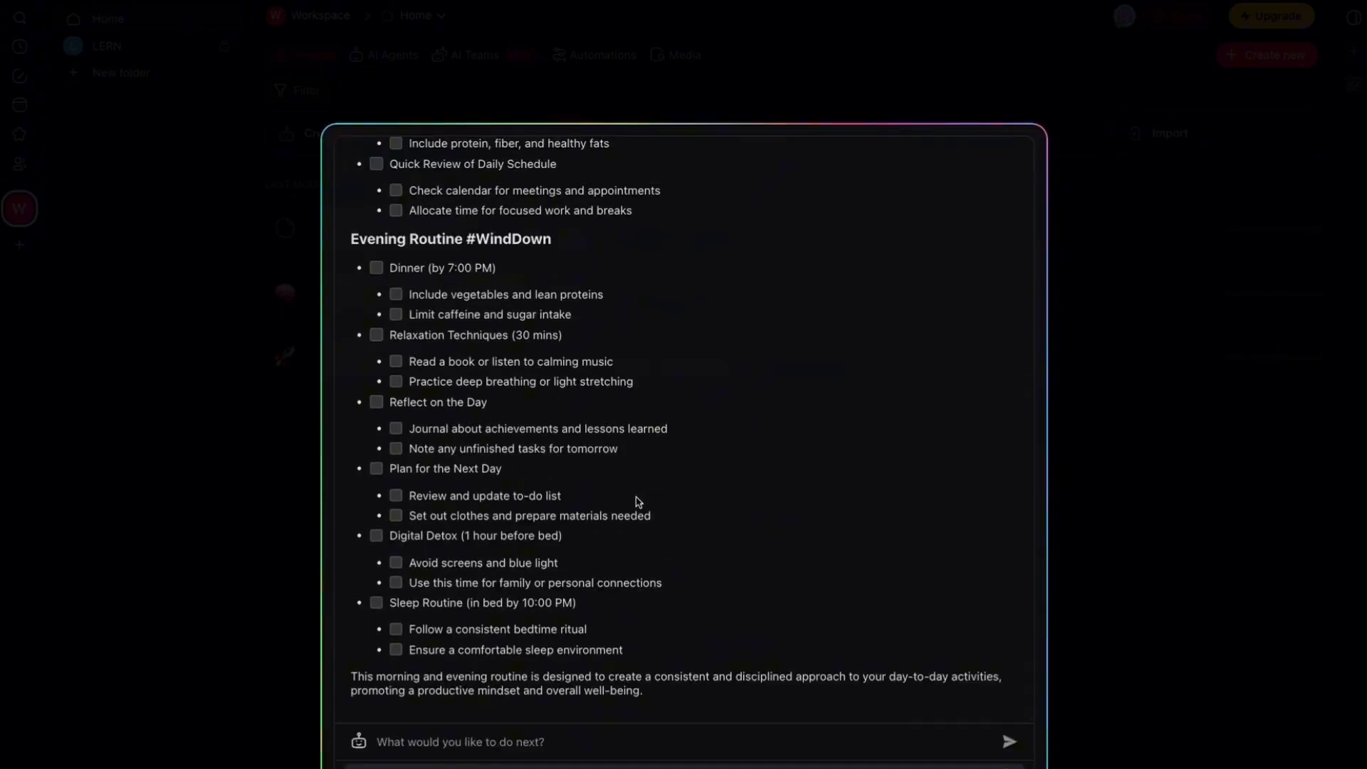
- Read through the generated morning and evening routines and have the AI expand them
scroll(638, 494, up, 6)
scroll(635, 460, down, 5)
scroll(446, 701, up, 6)
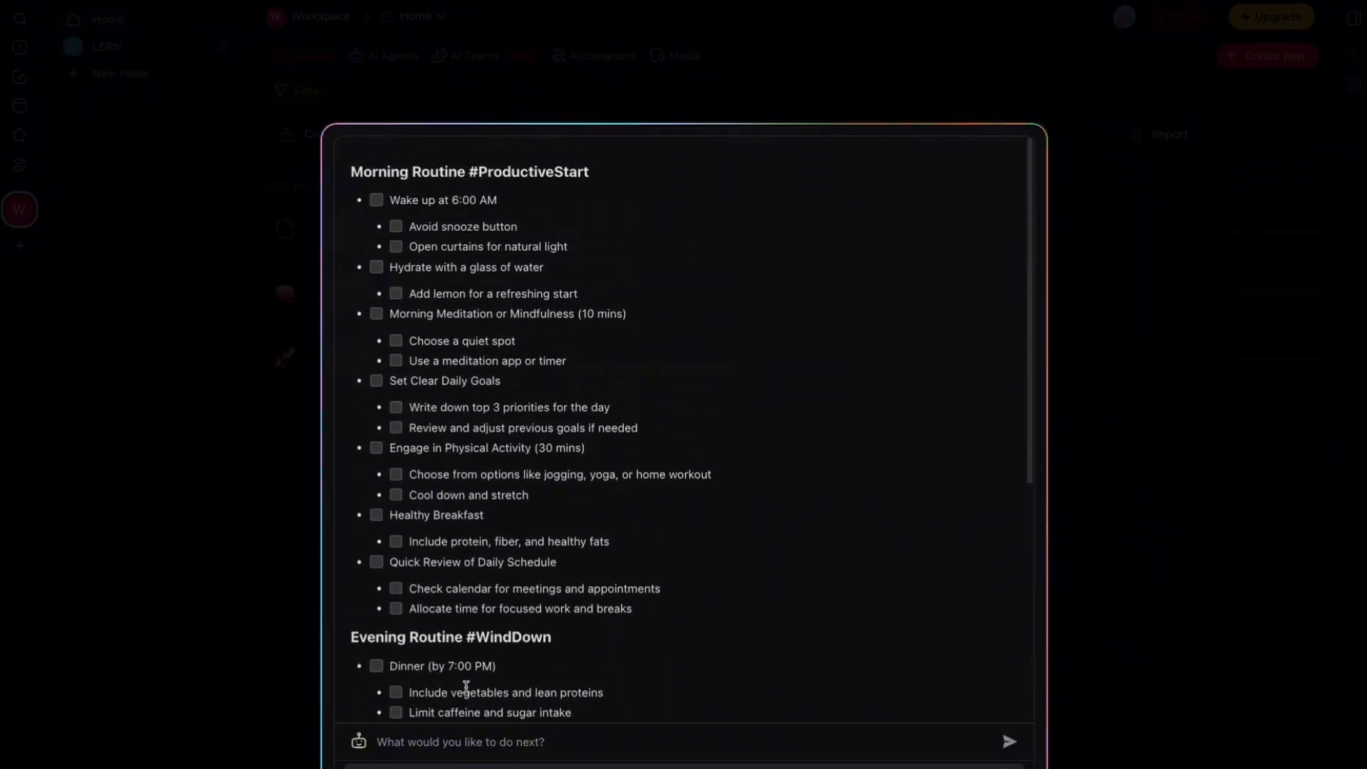
scroll(506, 687, down, 6)
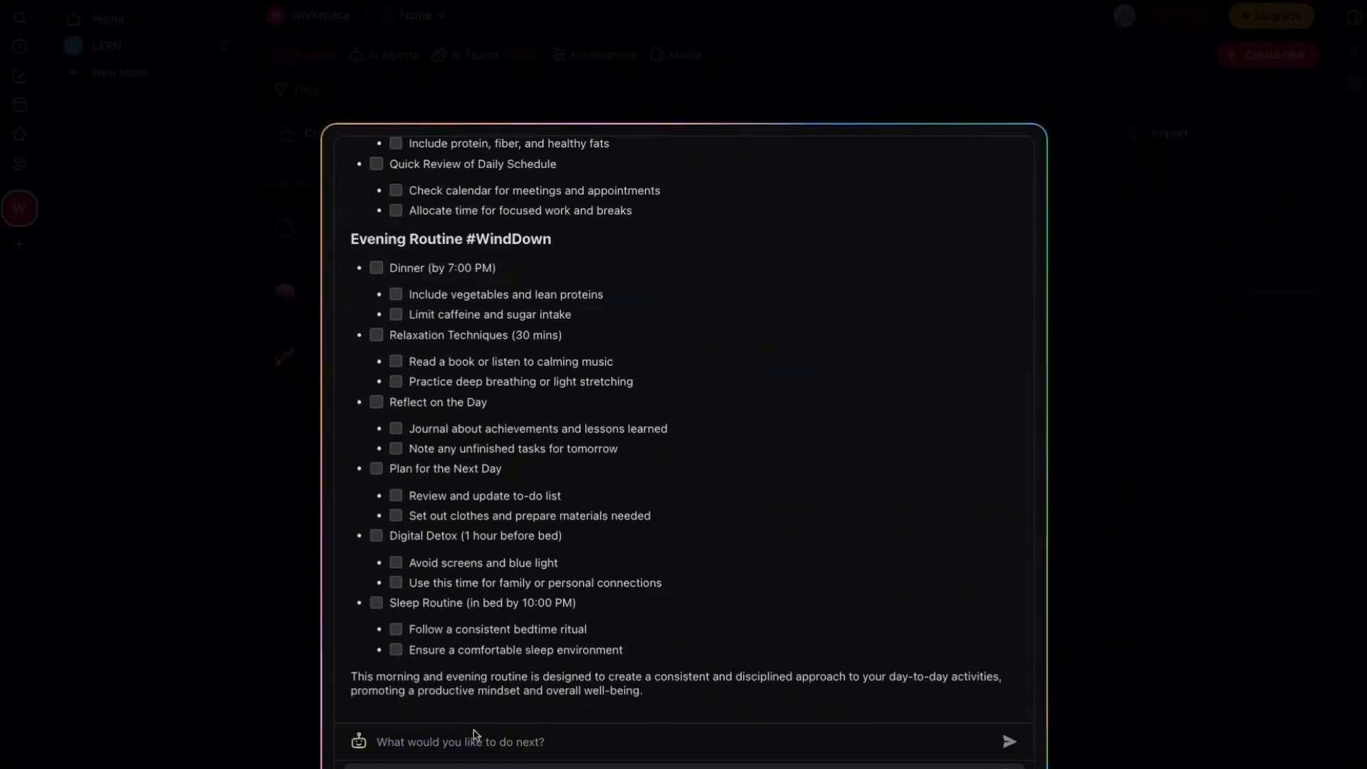
scroll(475, 736, up, 1)
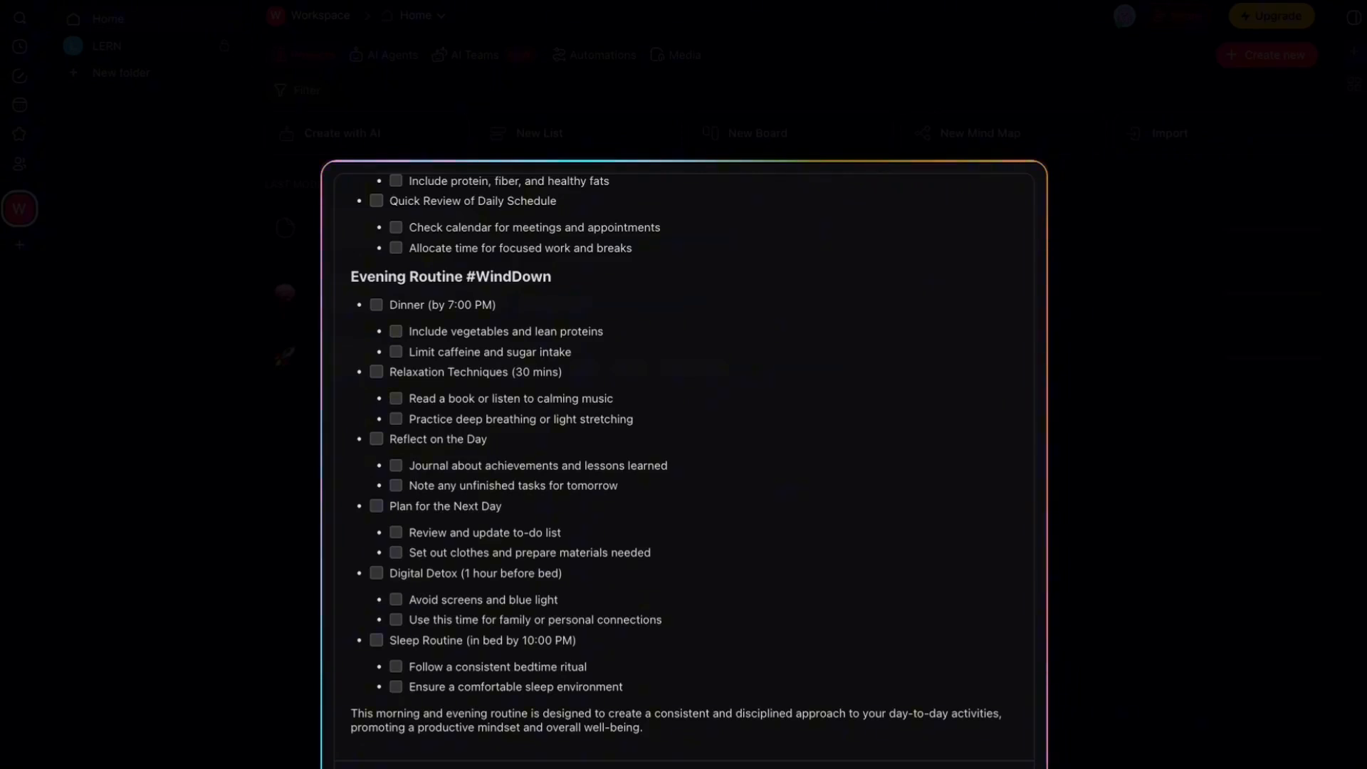
key(Return)
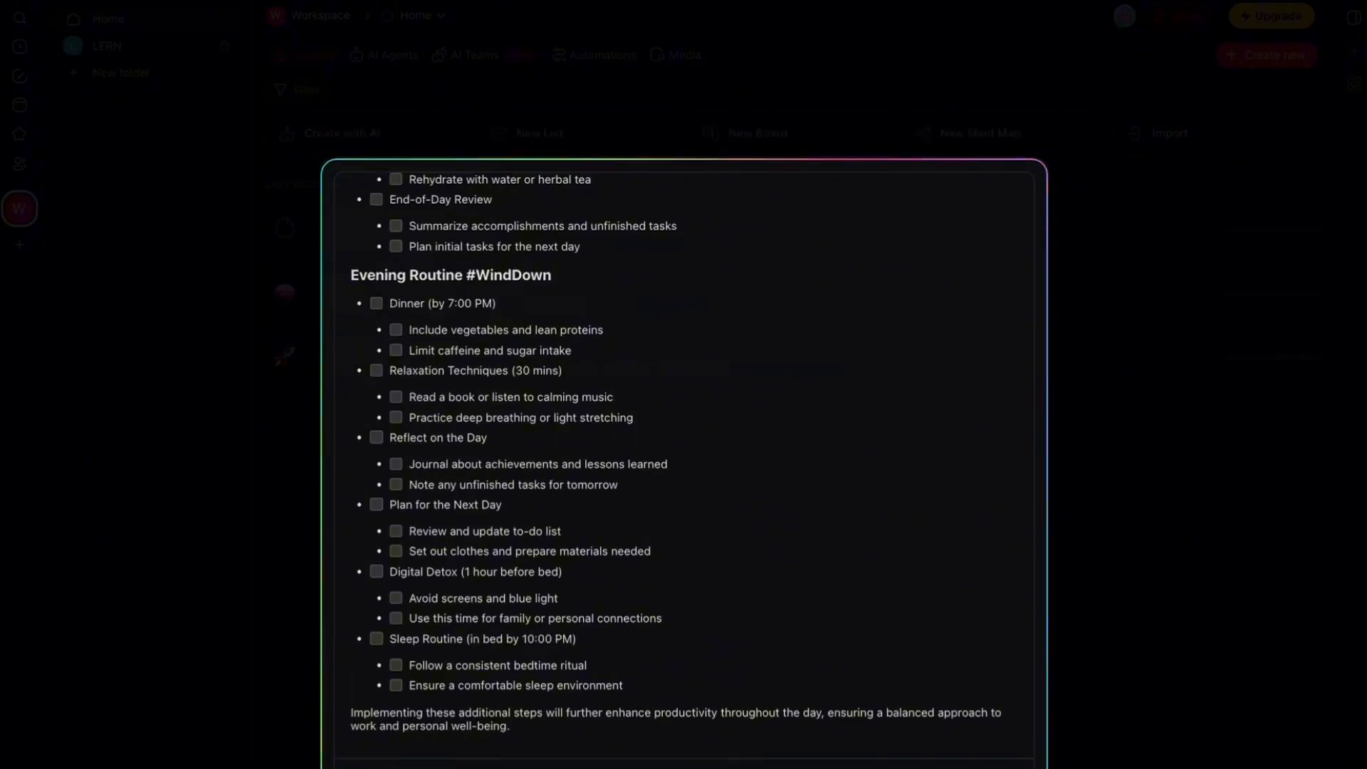
- Create a project from the expanded routine and look through its morning and work routine tasks
key(Return)
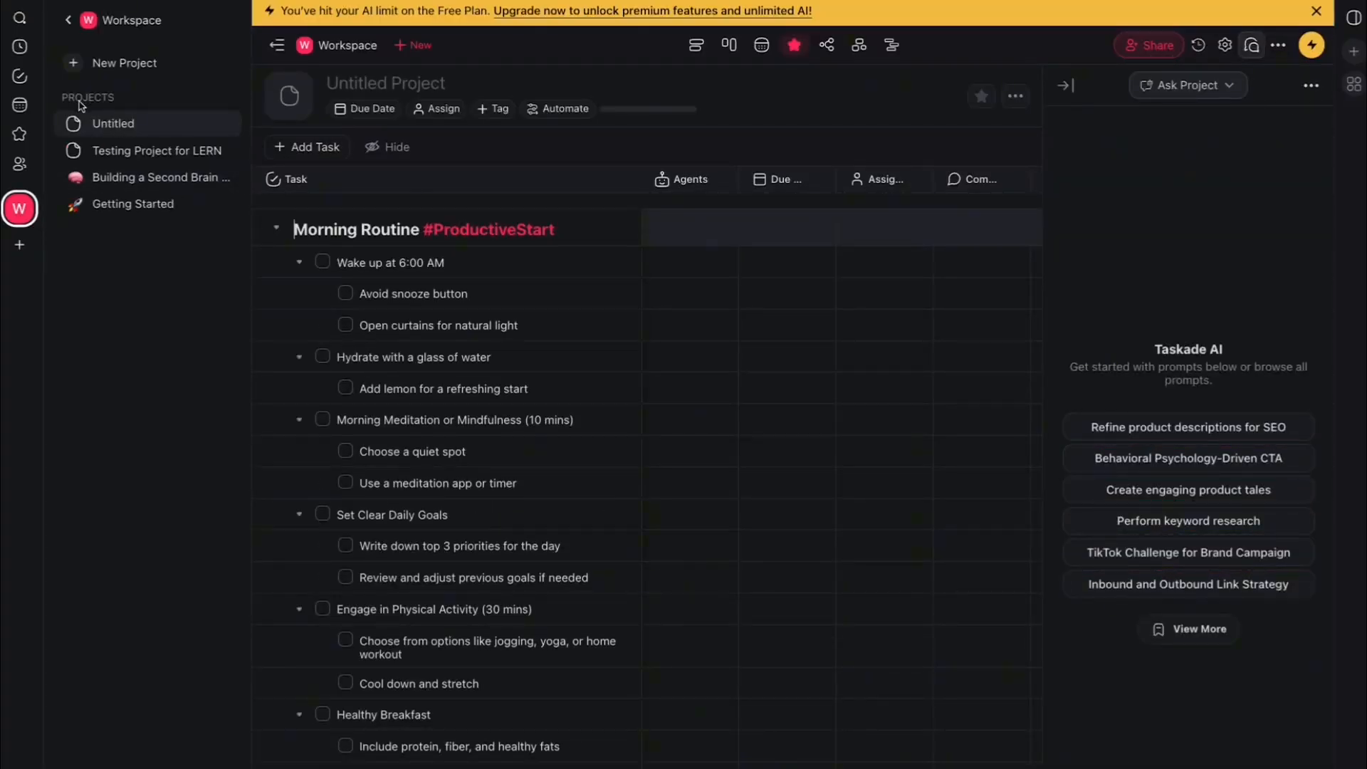
scroll(413, 217, down, 15)
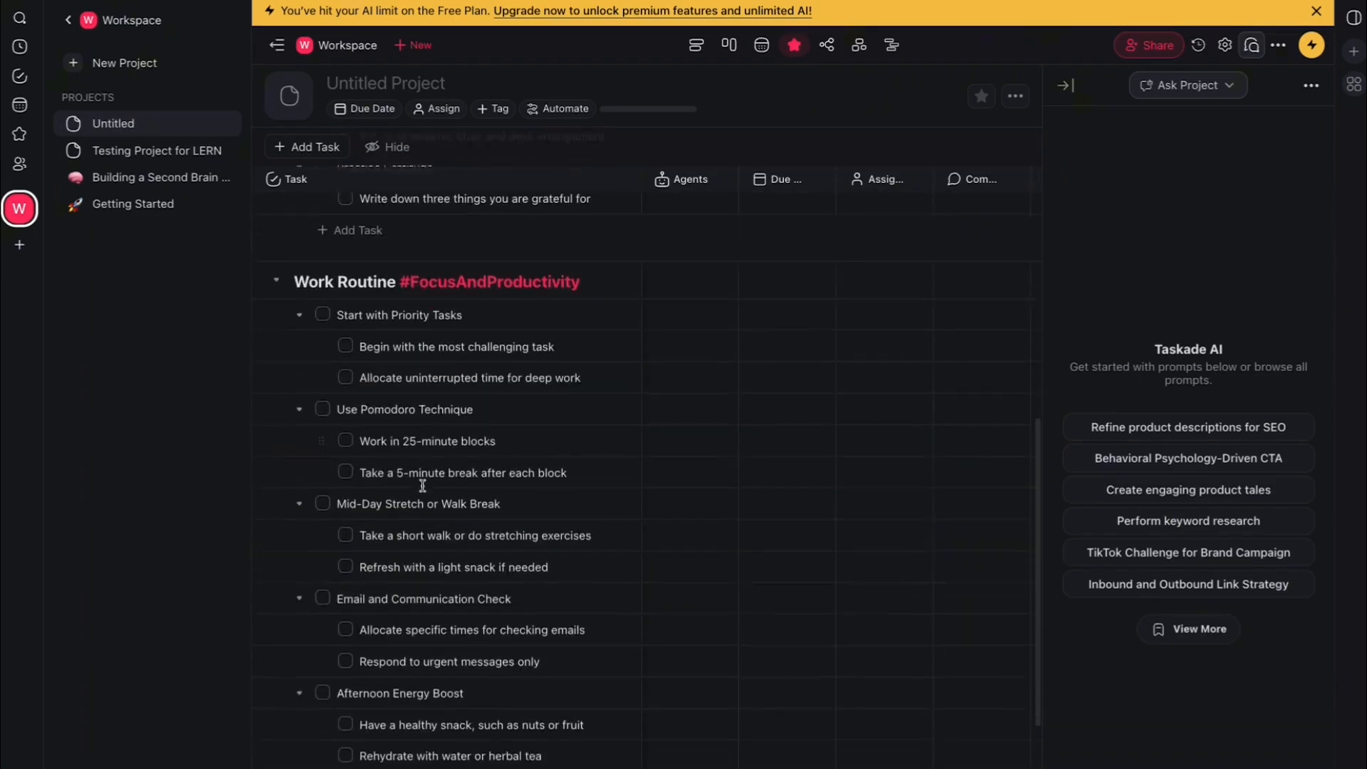
scroll(425, 492, down, 4)
scroll(372, 491, up, 12)
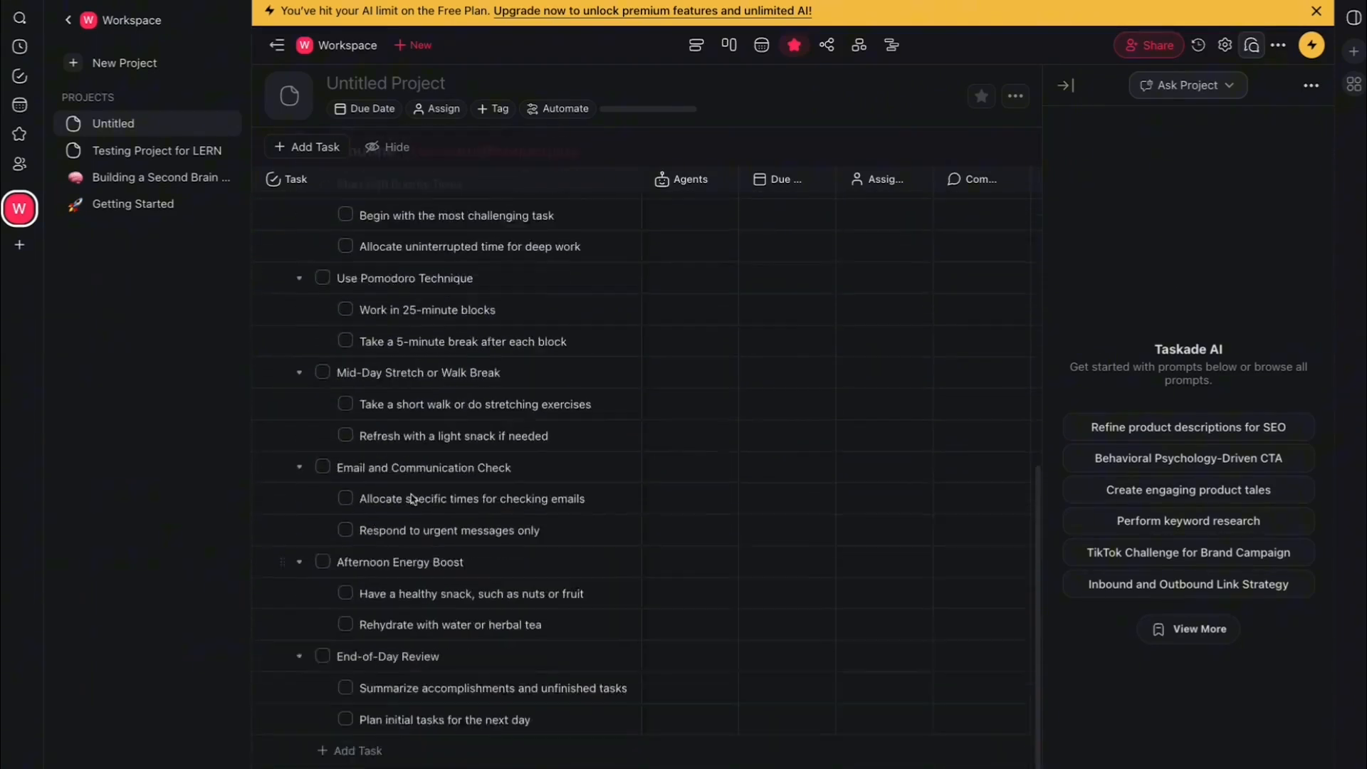
- View the generated routine project as a board, list, calendar and table
scroll(411, 494, up, 6)
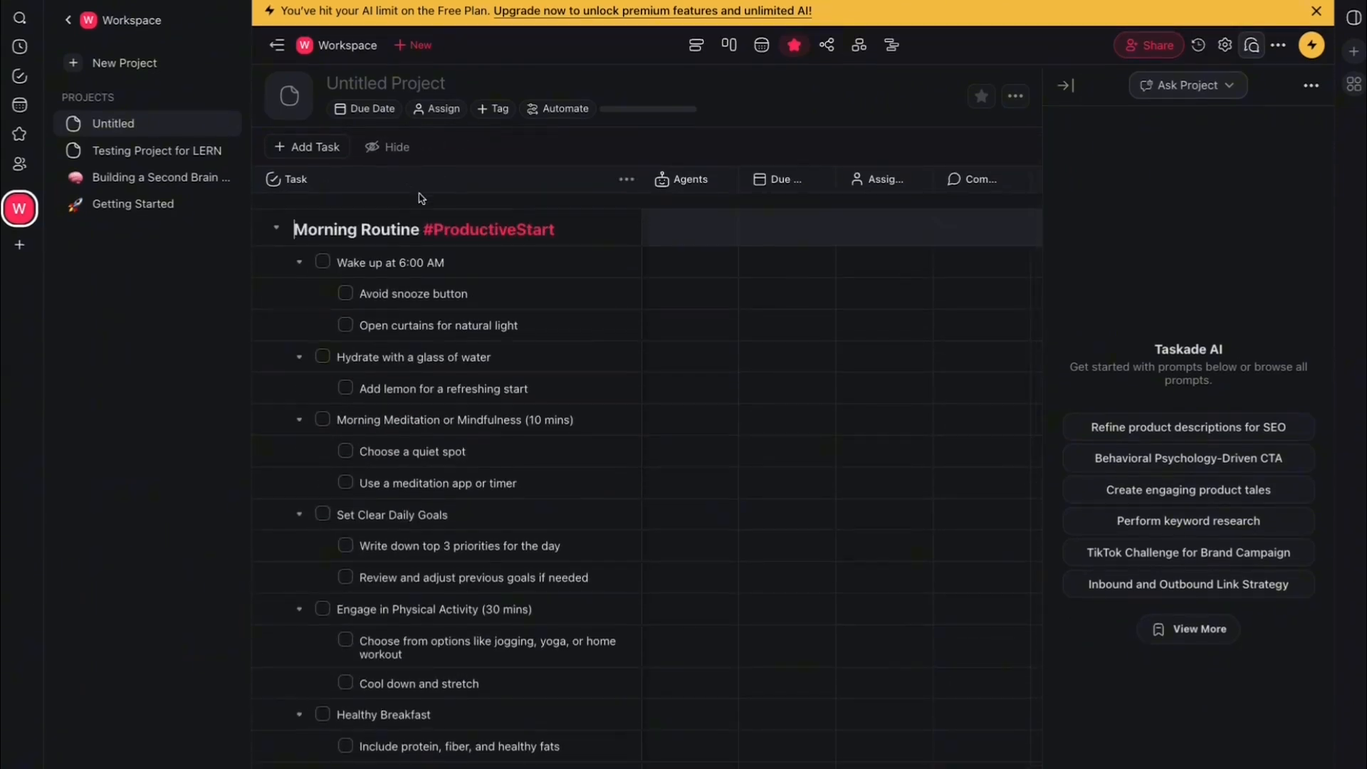
click(730, 46)
click(696, 45)
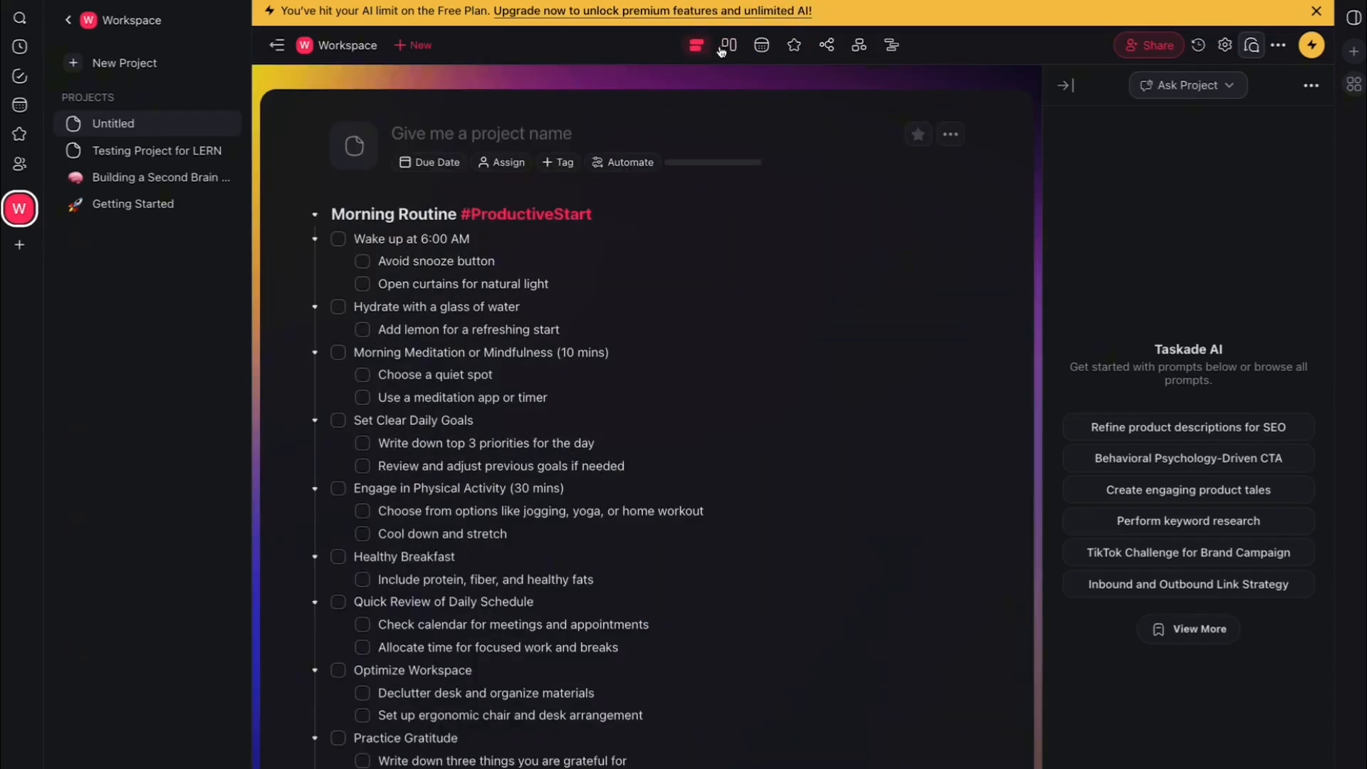
click(728, 45)
click(761, 47)
click(795, 44)
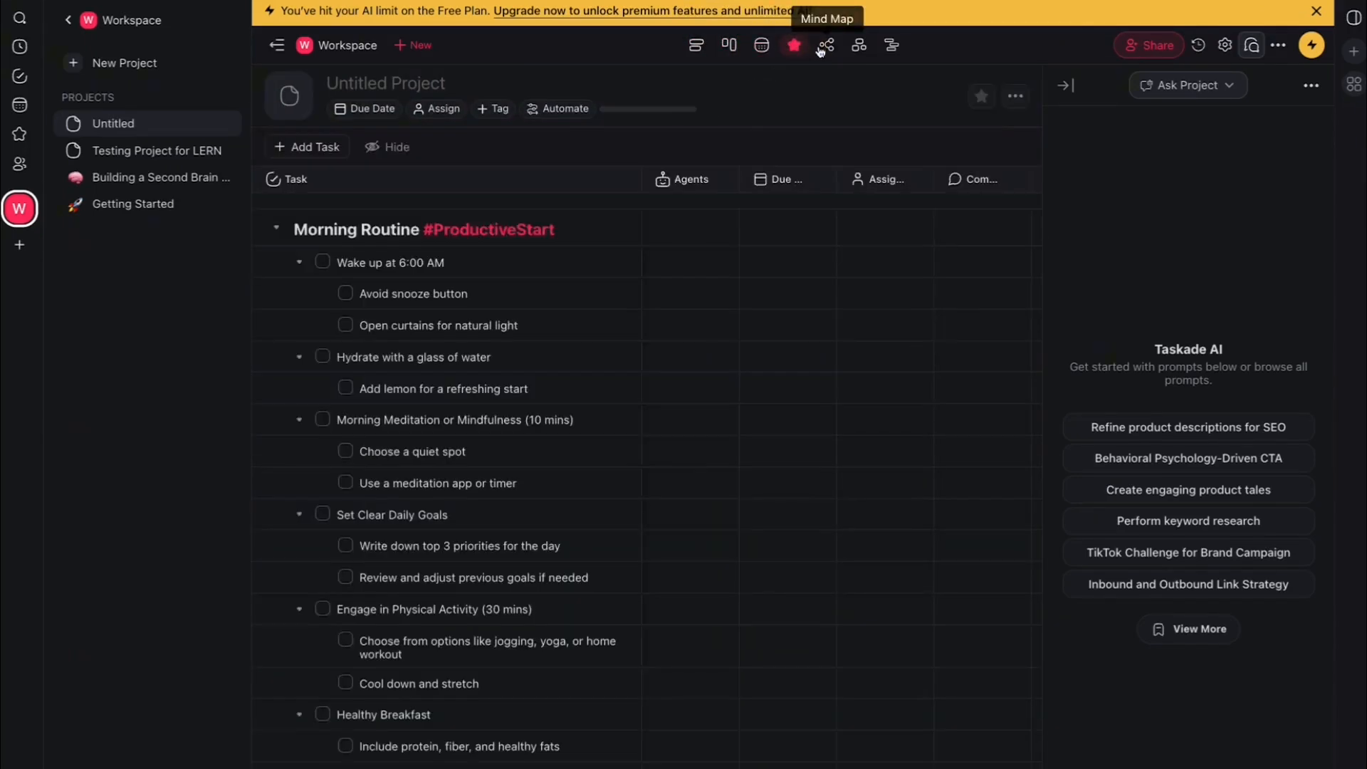
- Show the routine project as a mind map and examine its morning and work routine branches
click(826, 45)
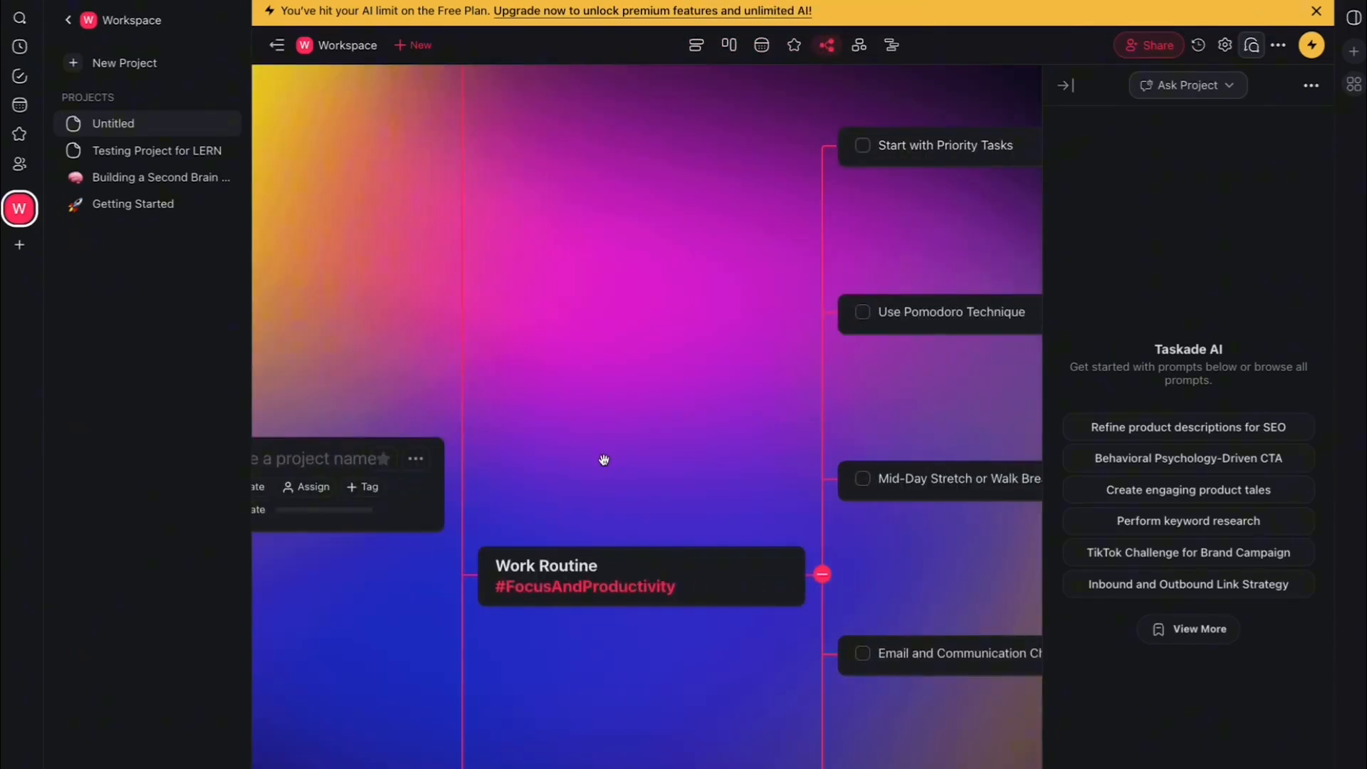
scroll(605, 458, down, 4)
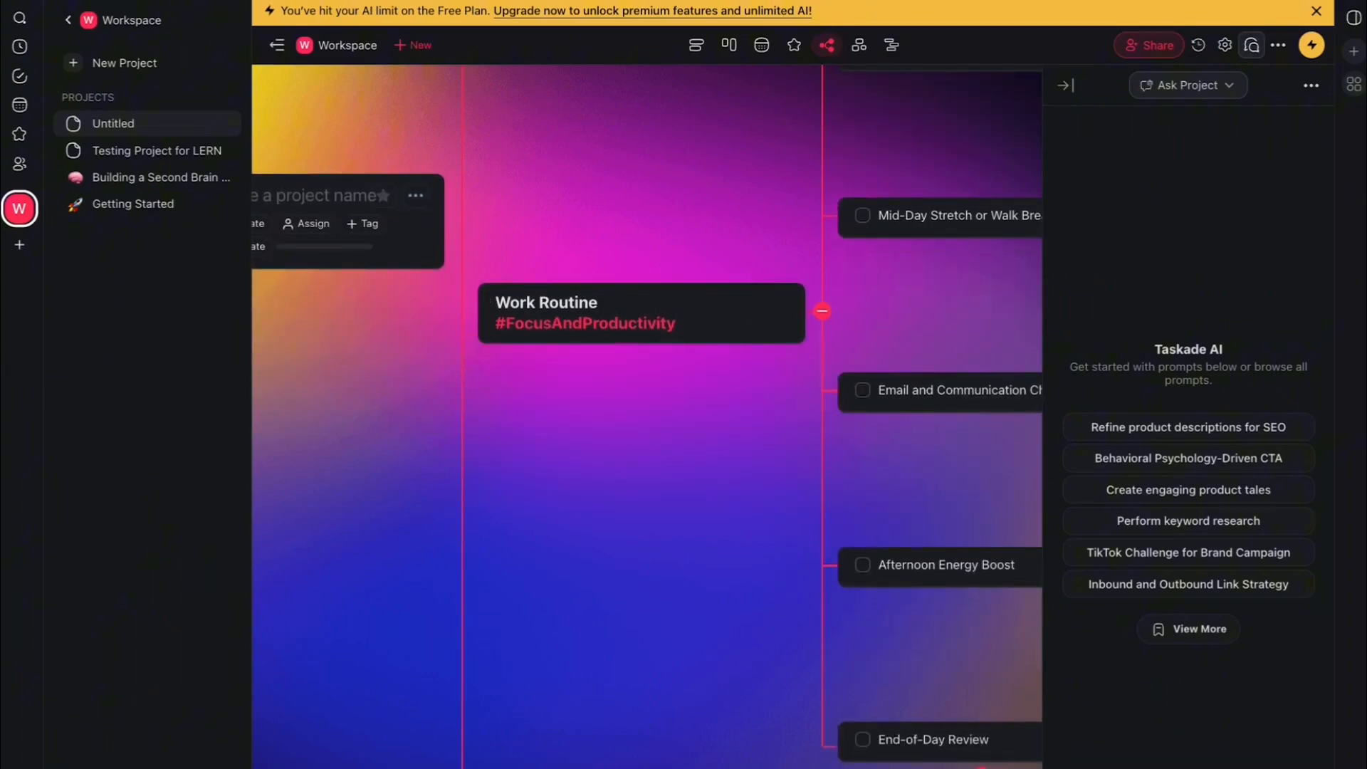
click(314, 765)
scroll(772, 405, up, 6)
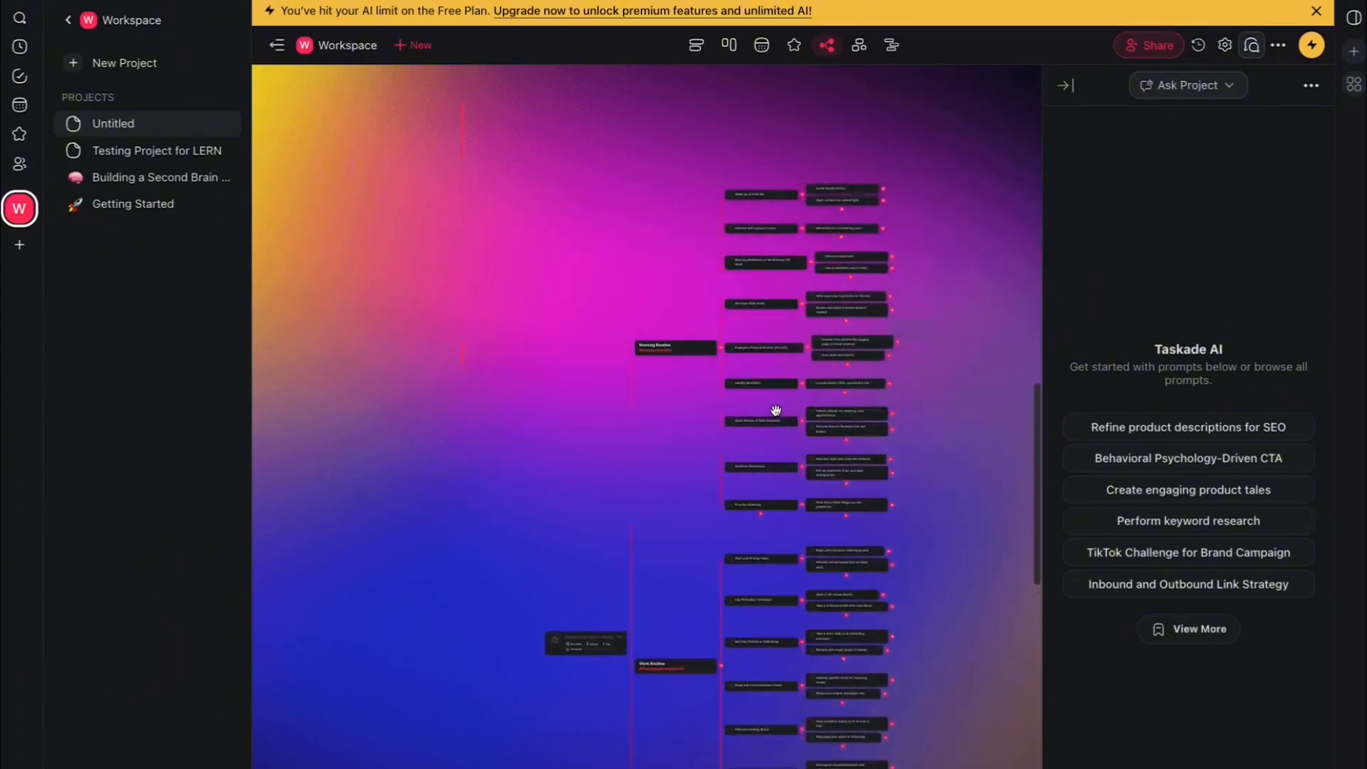
scroll(738, 305, up, 1)
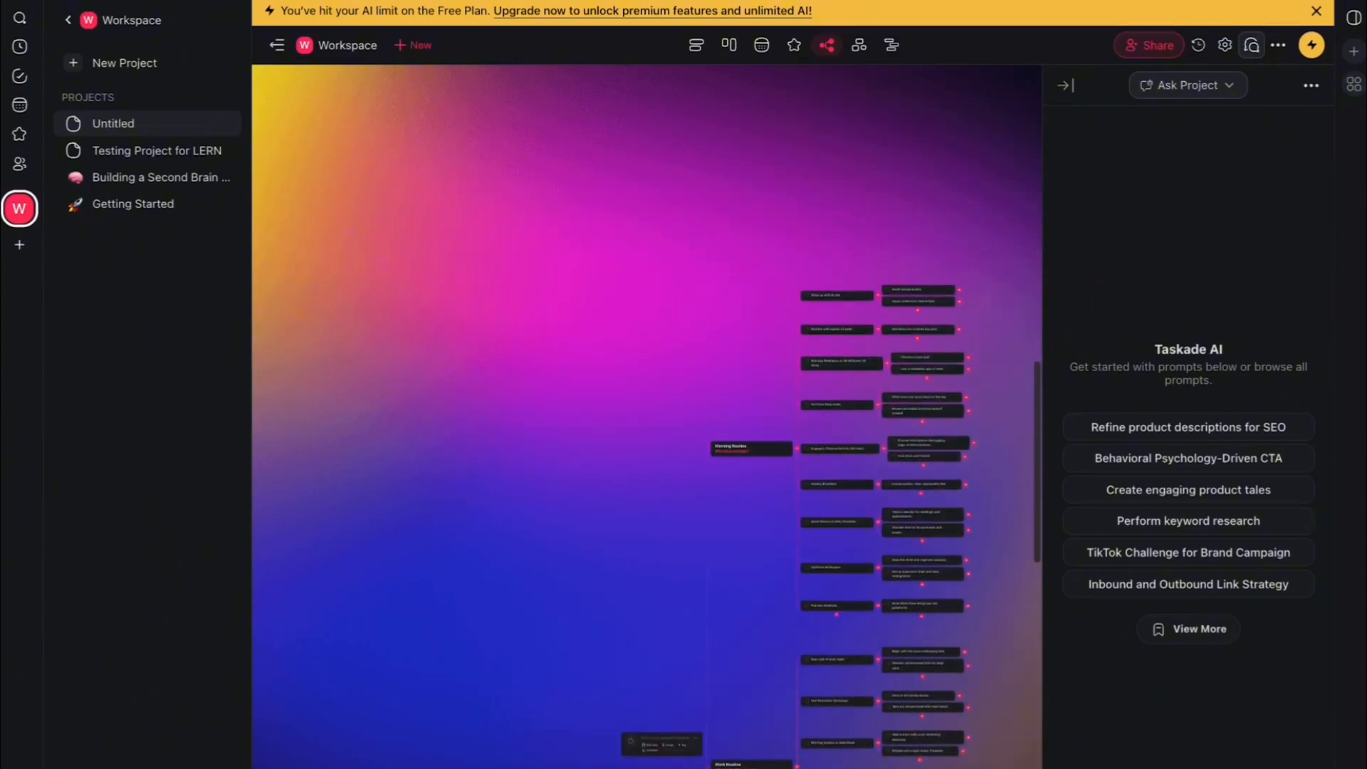
click(313, 765)
scroll(689, 702, right, 2)
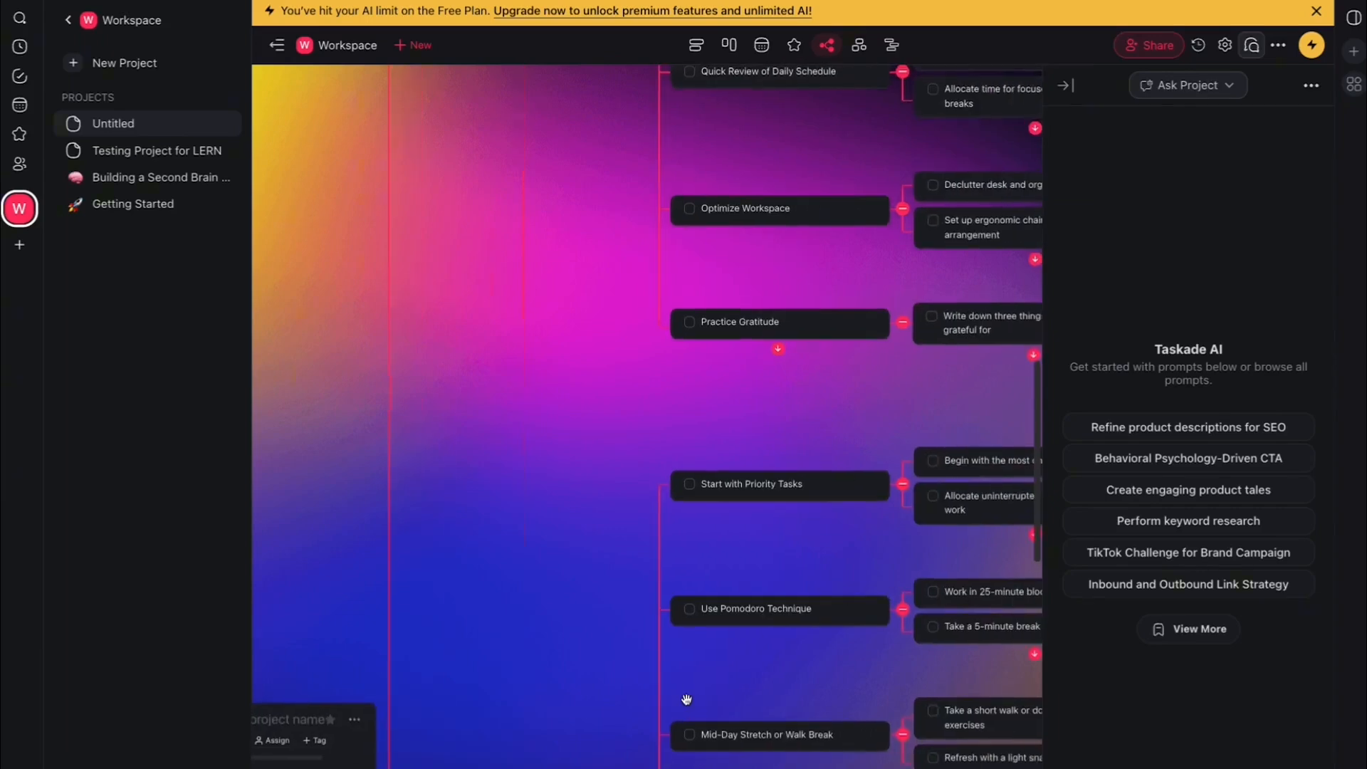
scroll(686, 700, up, 8)
scroll(686, 699, up, 5)
scroll(769, 610, right, 3)
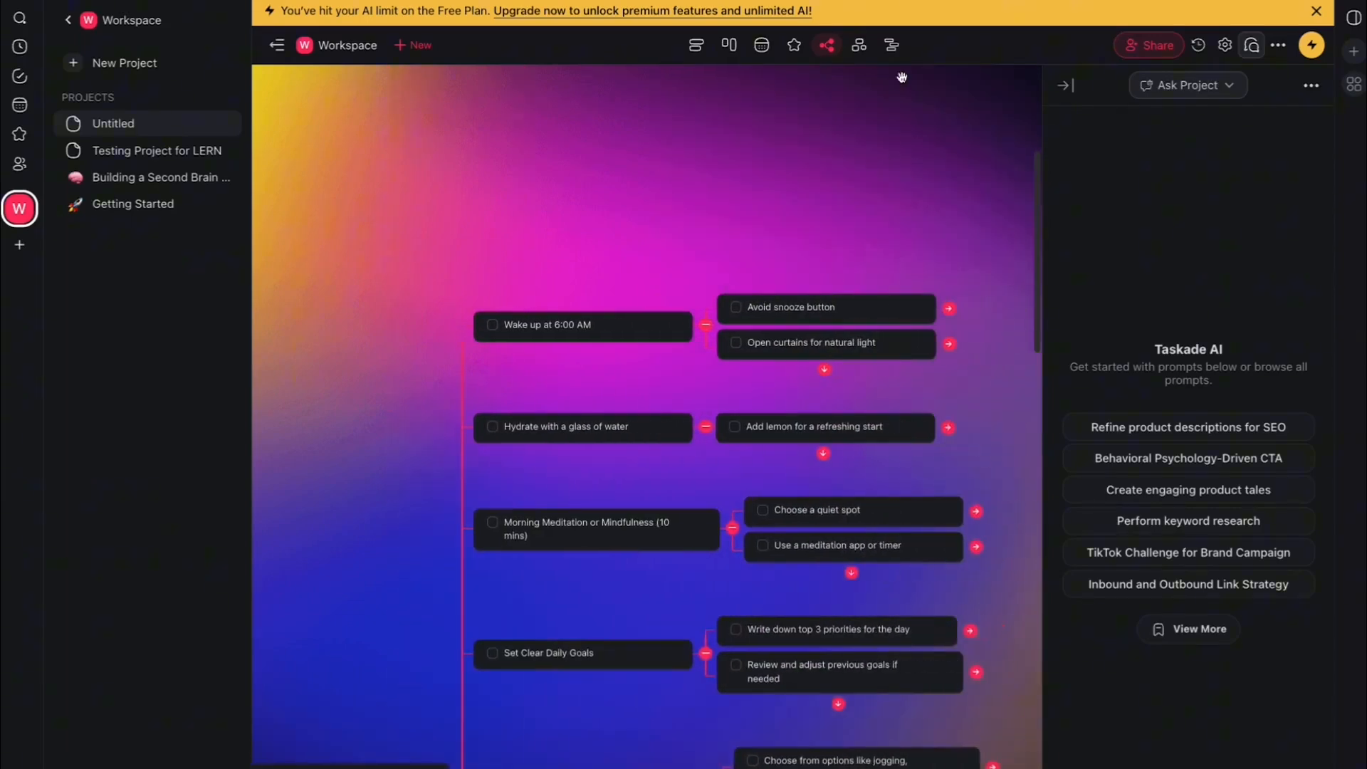
- Show the routine project as an org chart and look over its routine branches
click(863, 45)
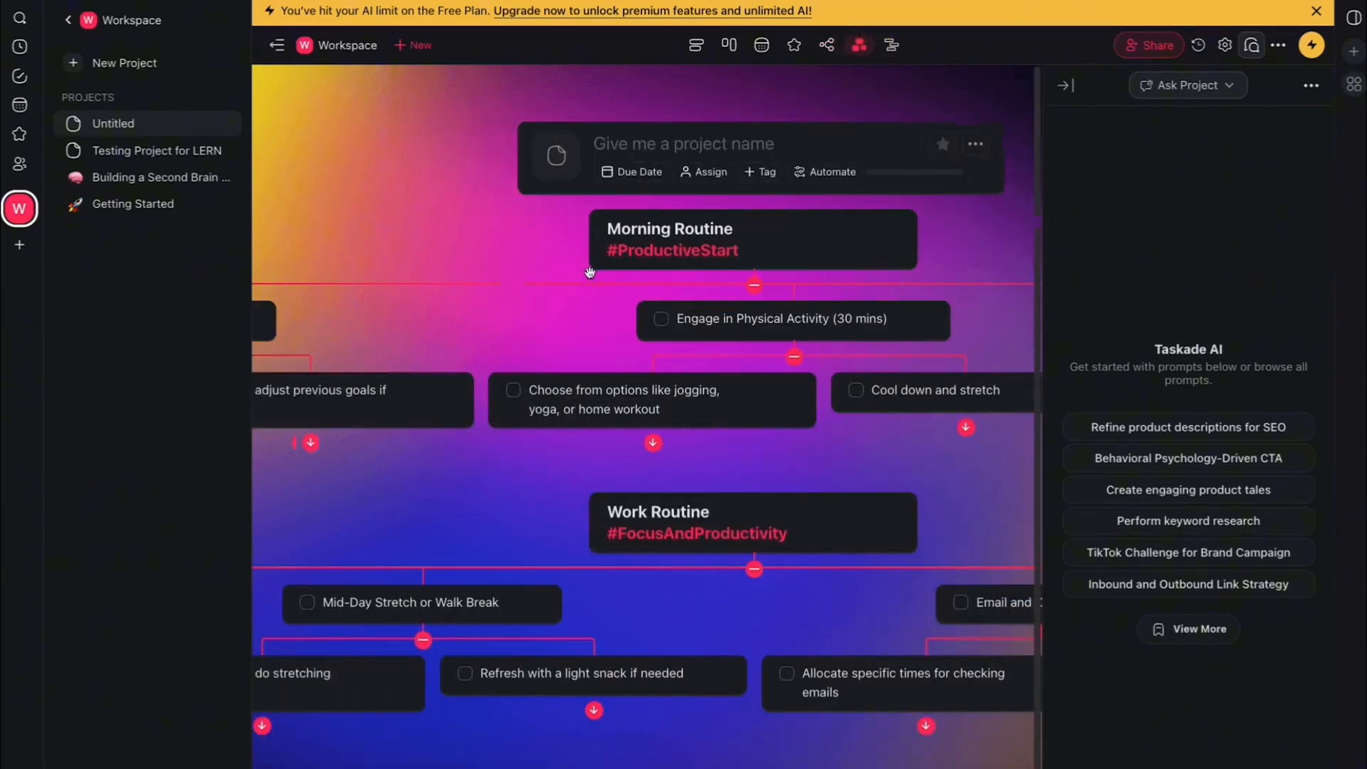
scroll(696, 147, down, 2)
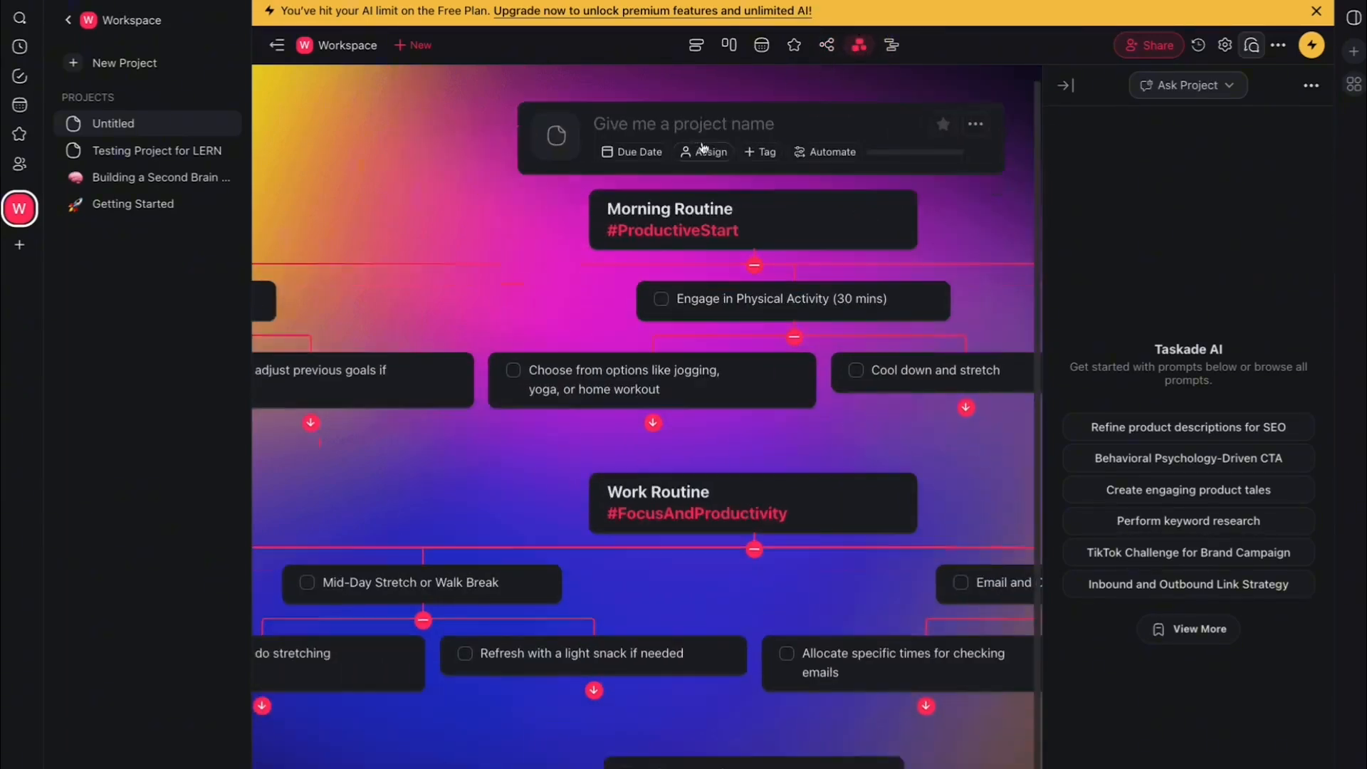
scroll(696, 146, down, 2)
scroll(691, 264, up, 3)
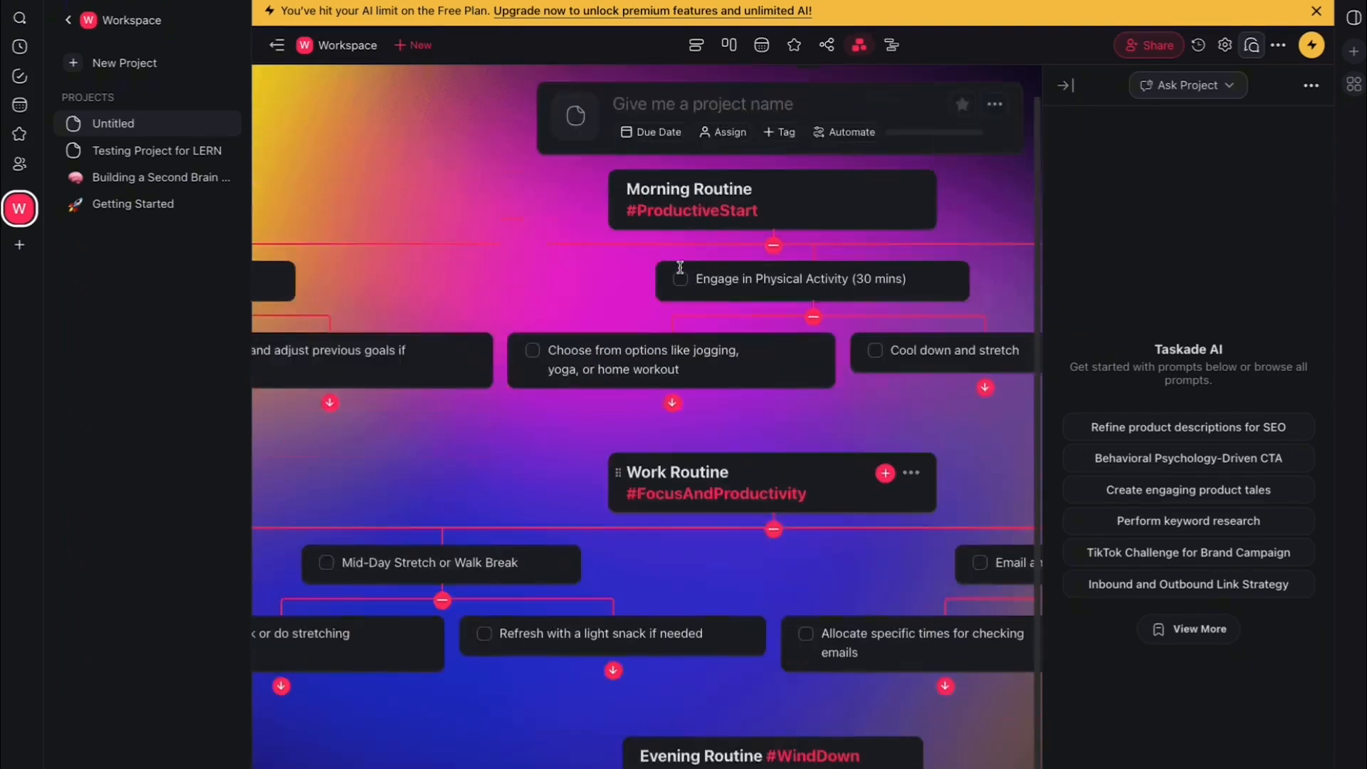
scroll(809, 126, left, 5)
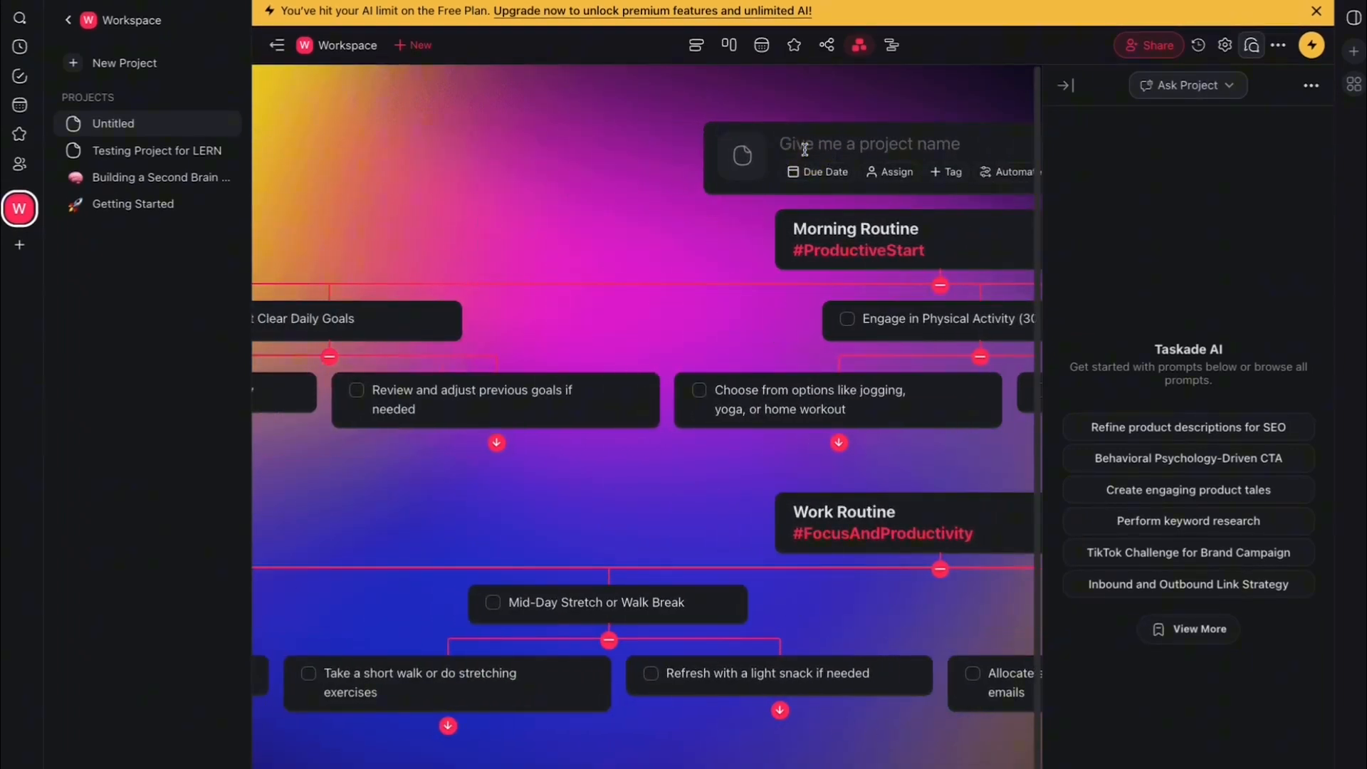
- Name the project "Optimize the Day" without leaving an extra empty block beneath the title
text(Optimize the DAy)
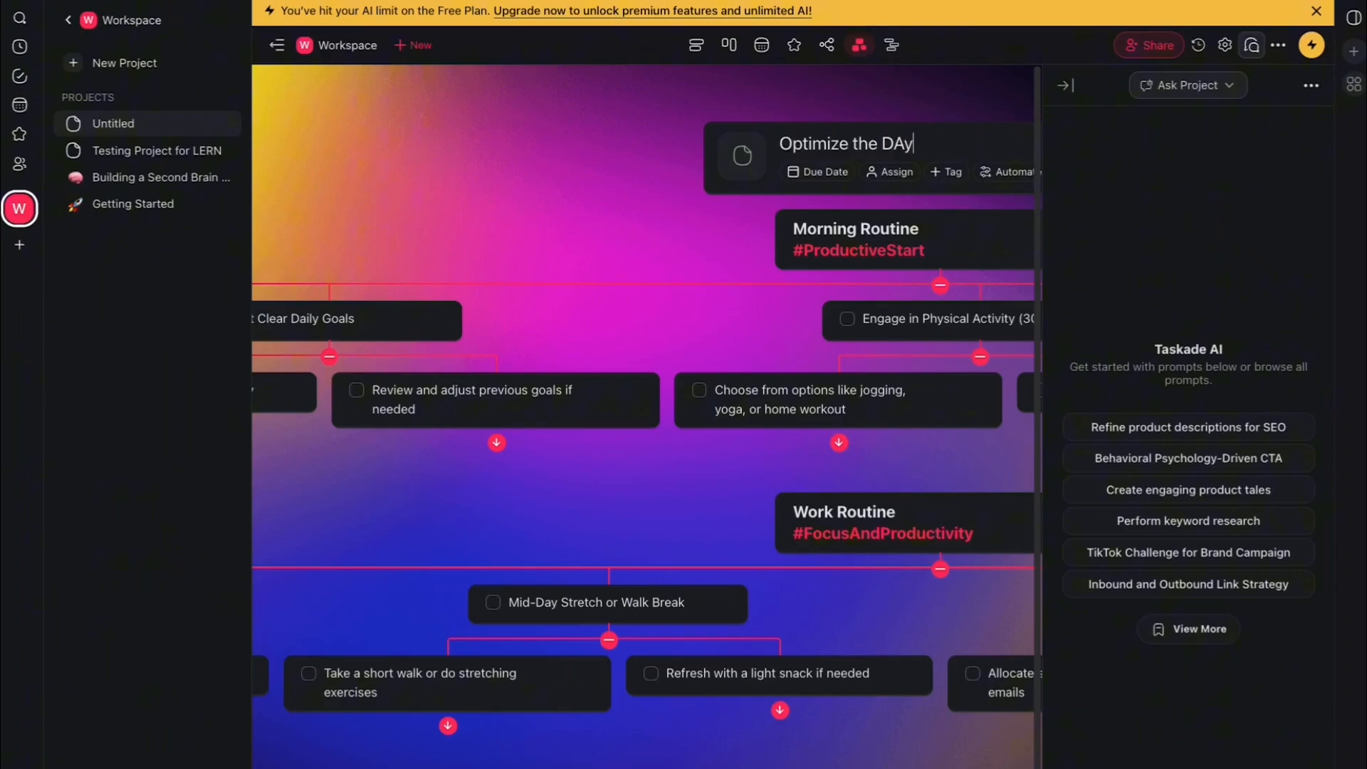
key(BackSpace)
key(BackSpace)
text(ay)
key(Return)
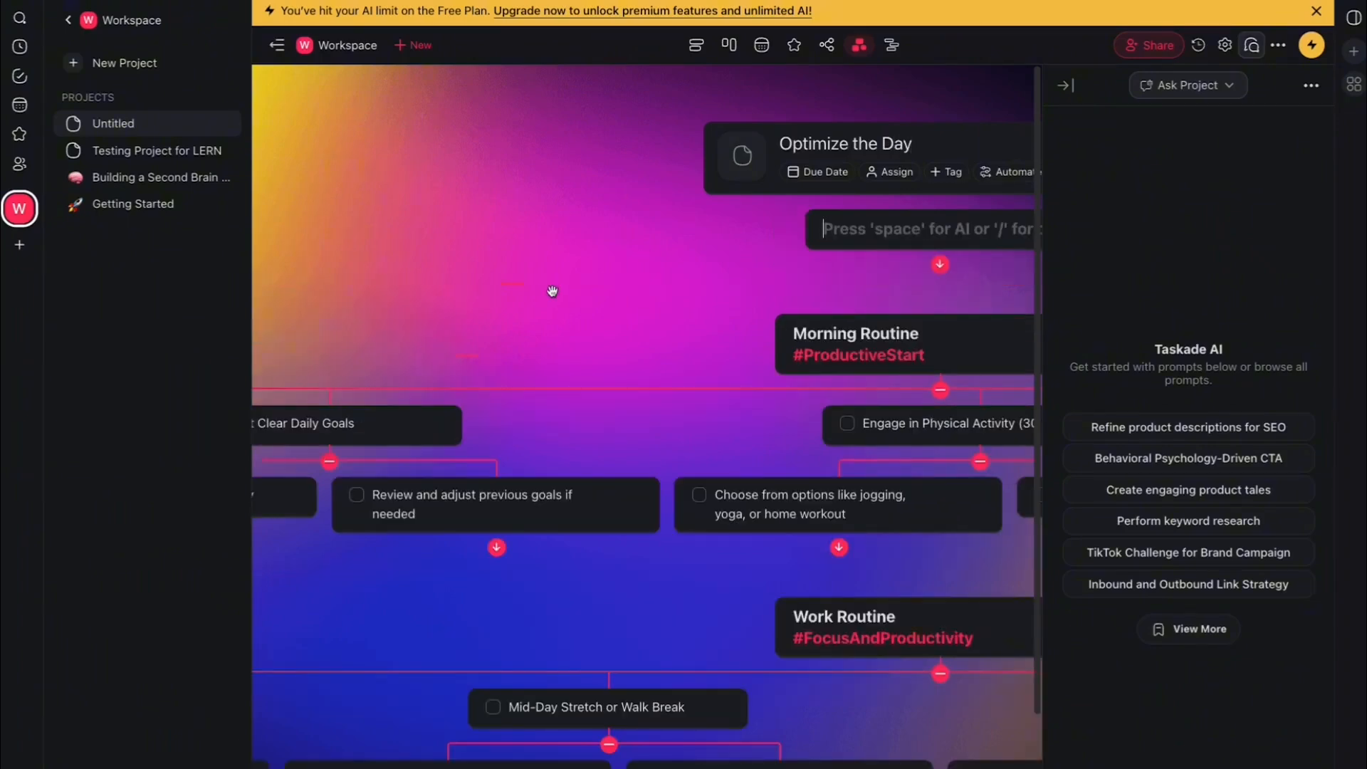
key(BackSpace)
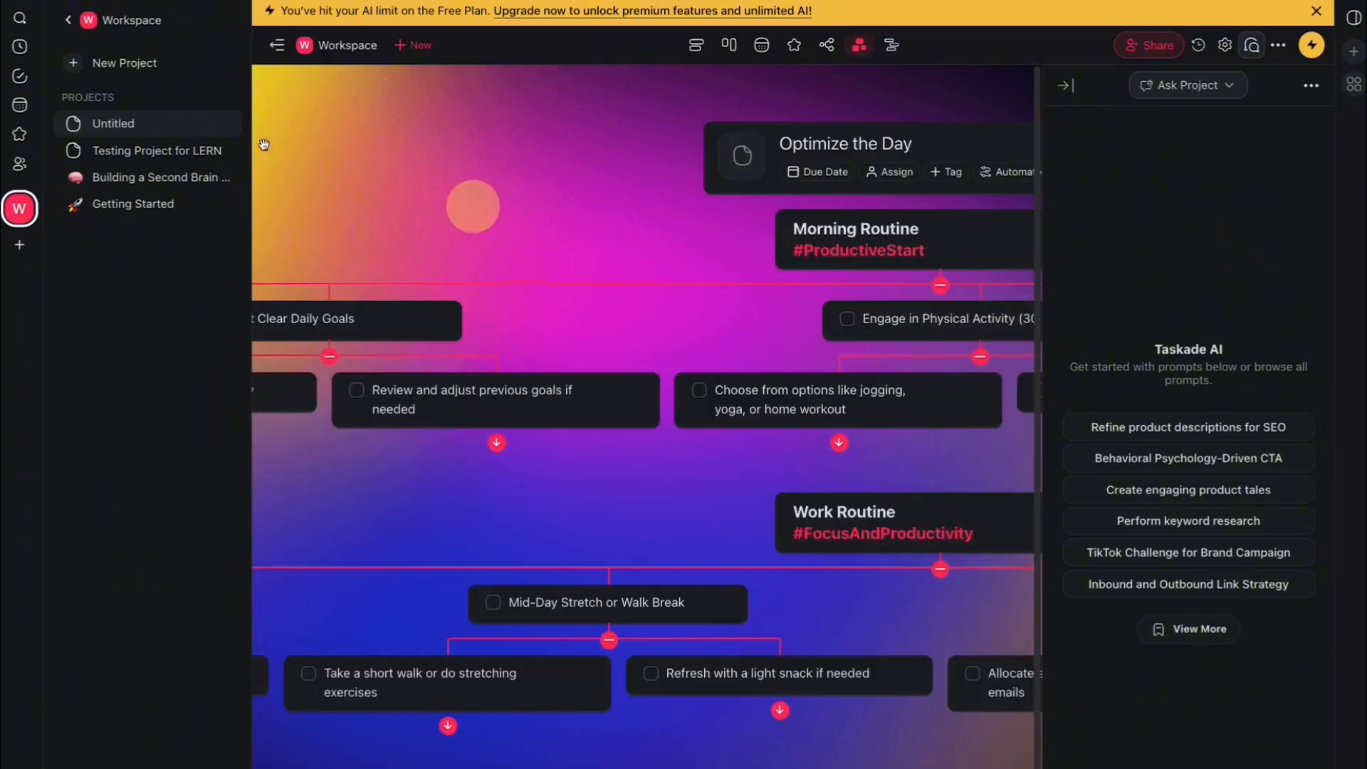
- Hide and restore the project sidebar, and return to the workspace's home project list
click(278, 46)
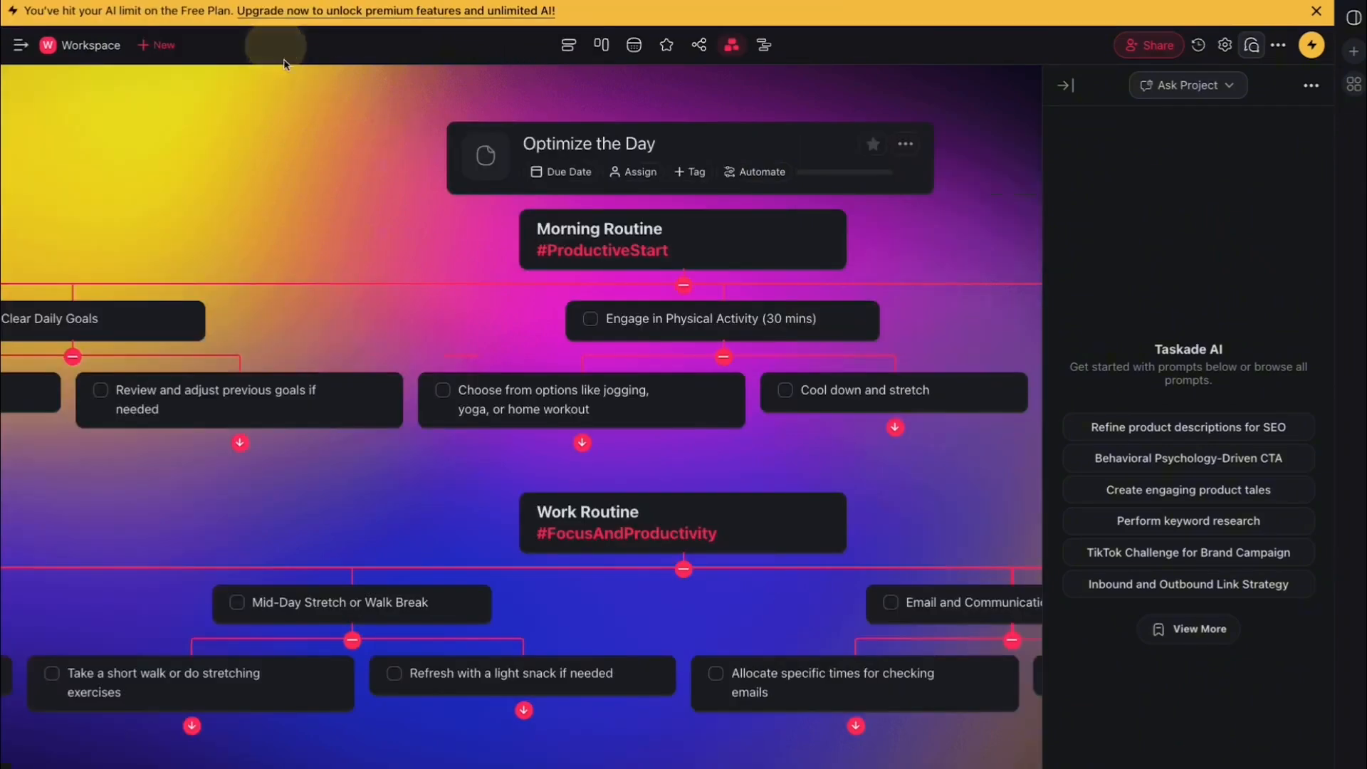
click(20, 45)
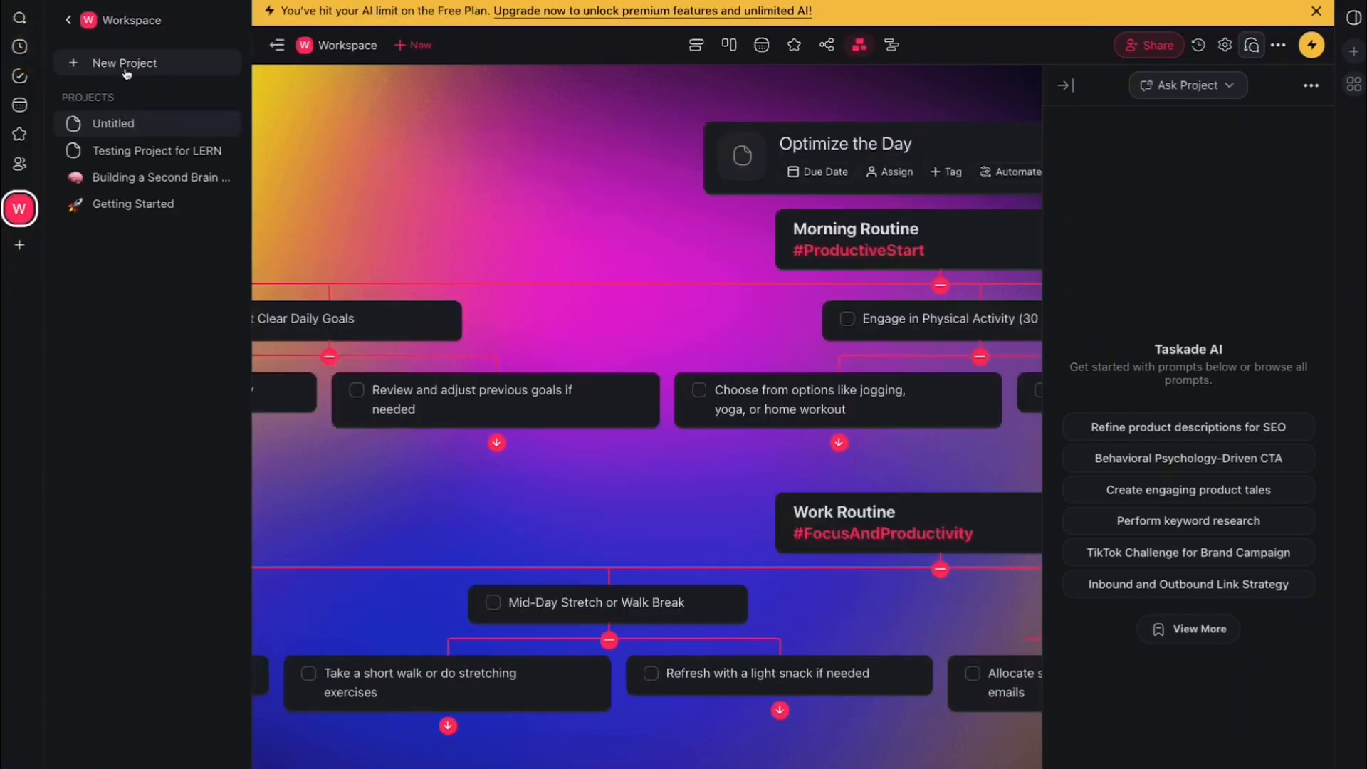
click(132, 23)
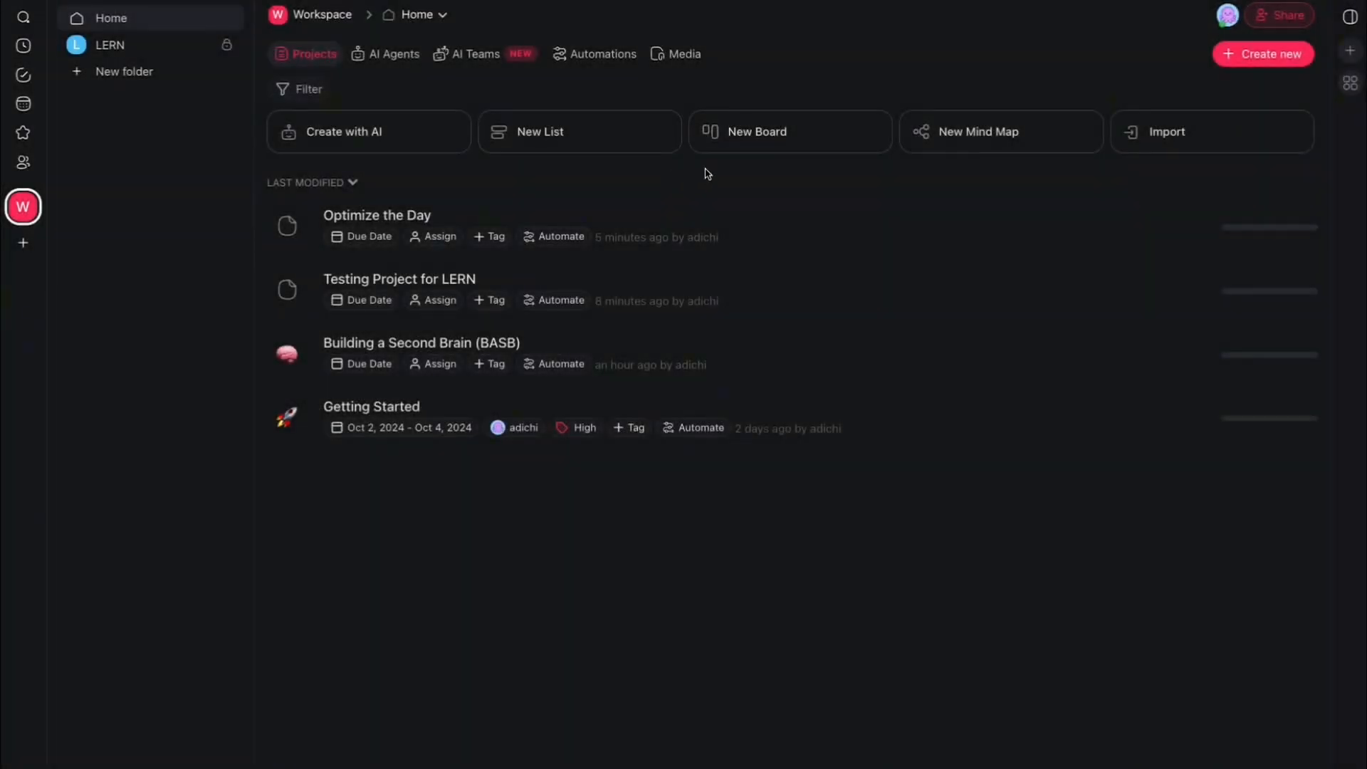
- Open the template gallery from the creation options and browse its engineering, mind map, task management and project management templates
click(1261, 63)
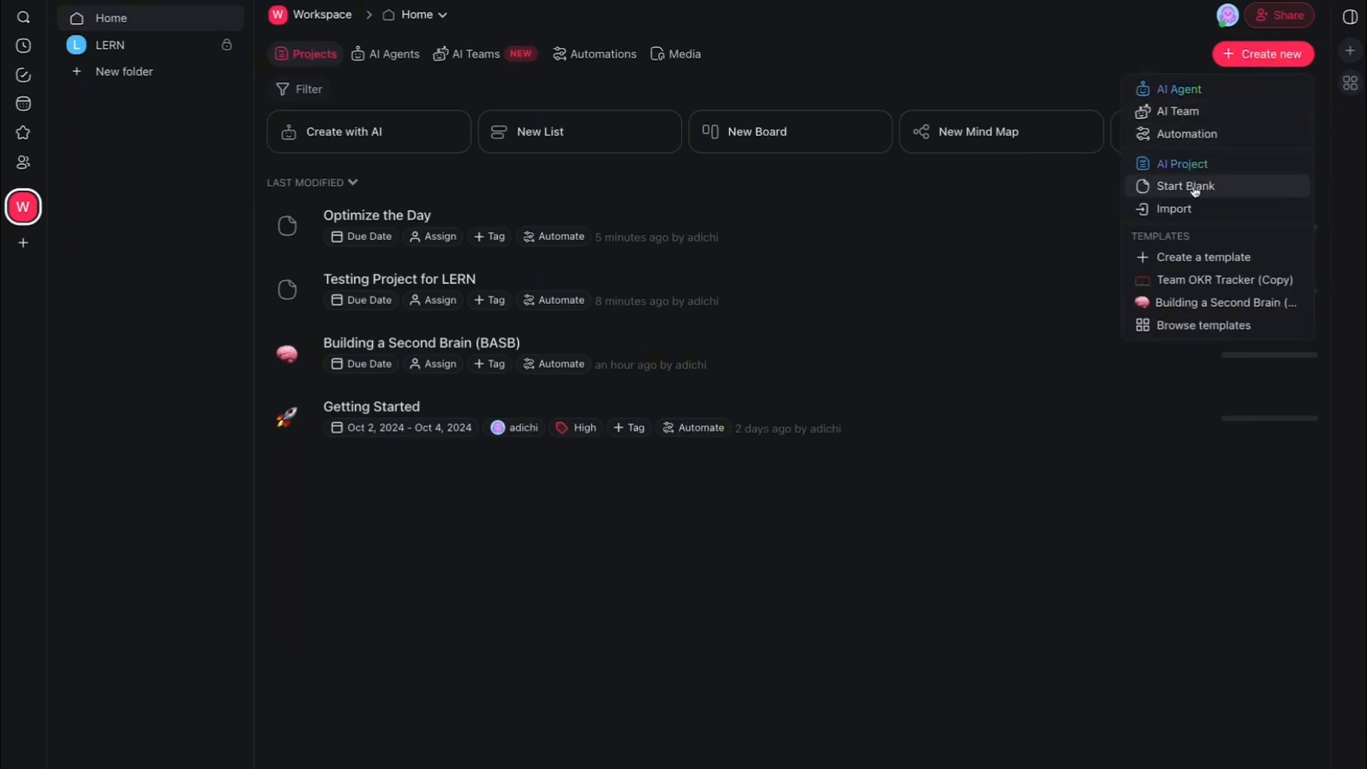
click(1188, 326)
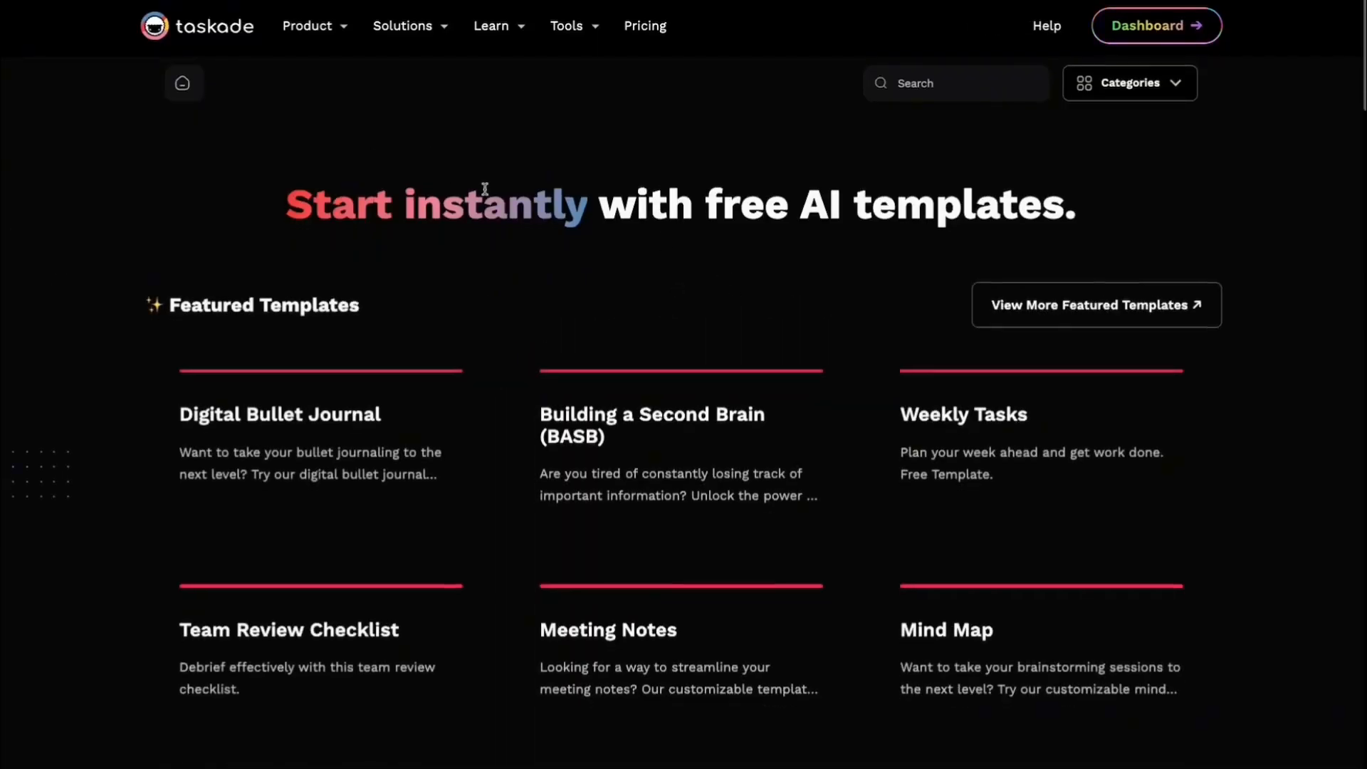
scroll(485, 191, down, 20)
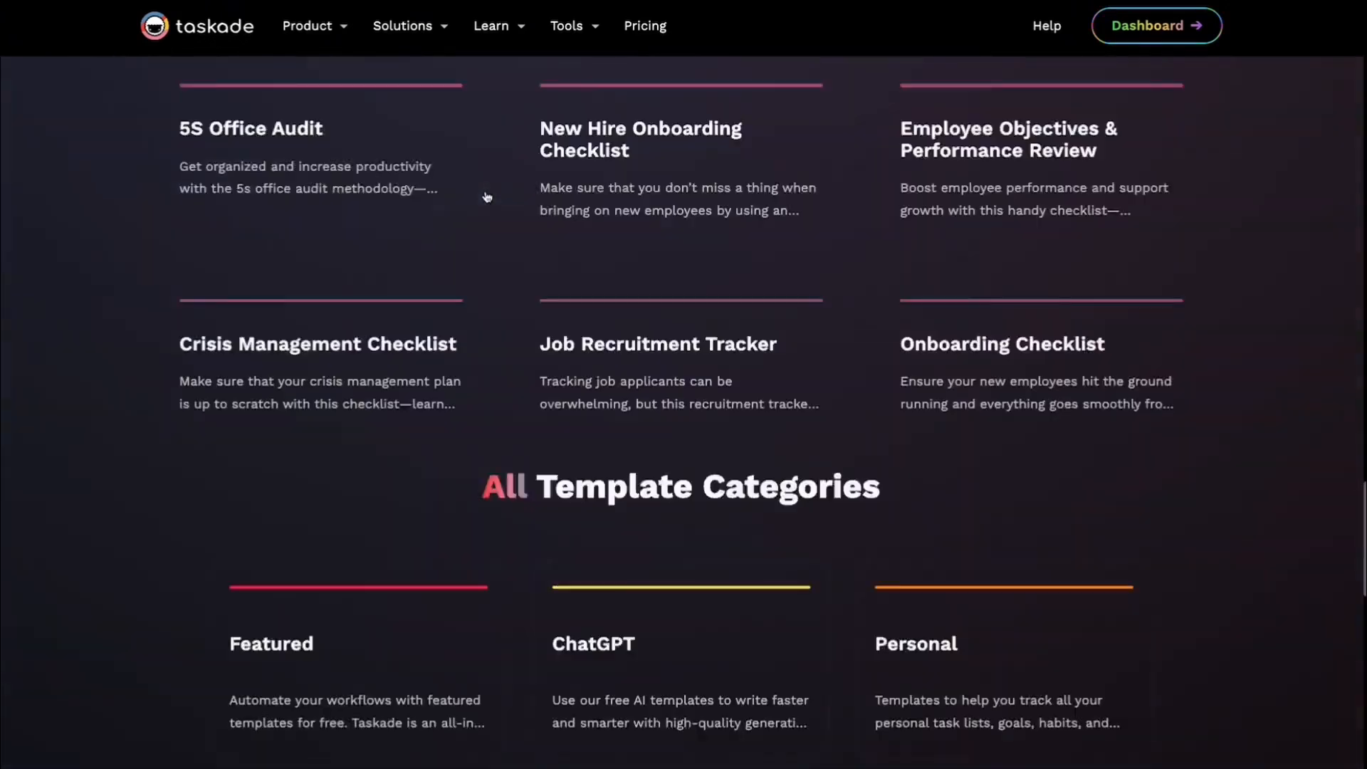
scroll(487, 197, down, 20)
scroll(490, 196, up, 10)
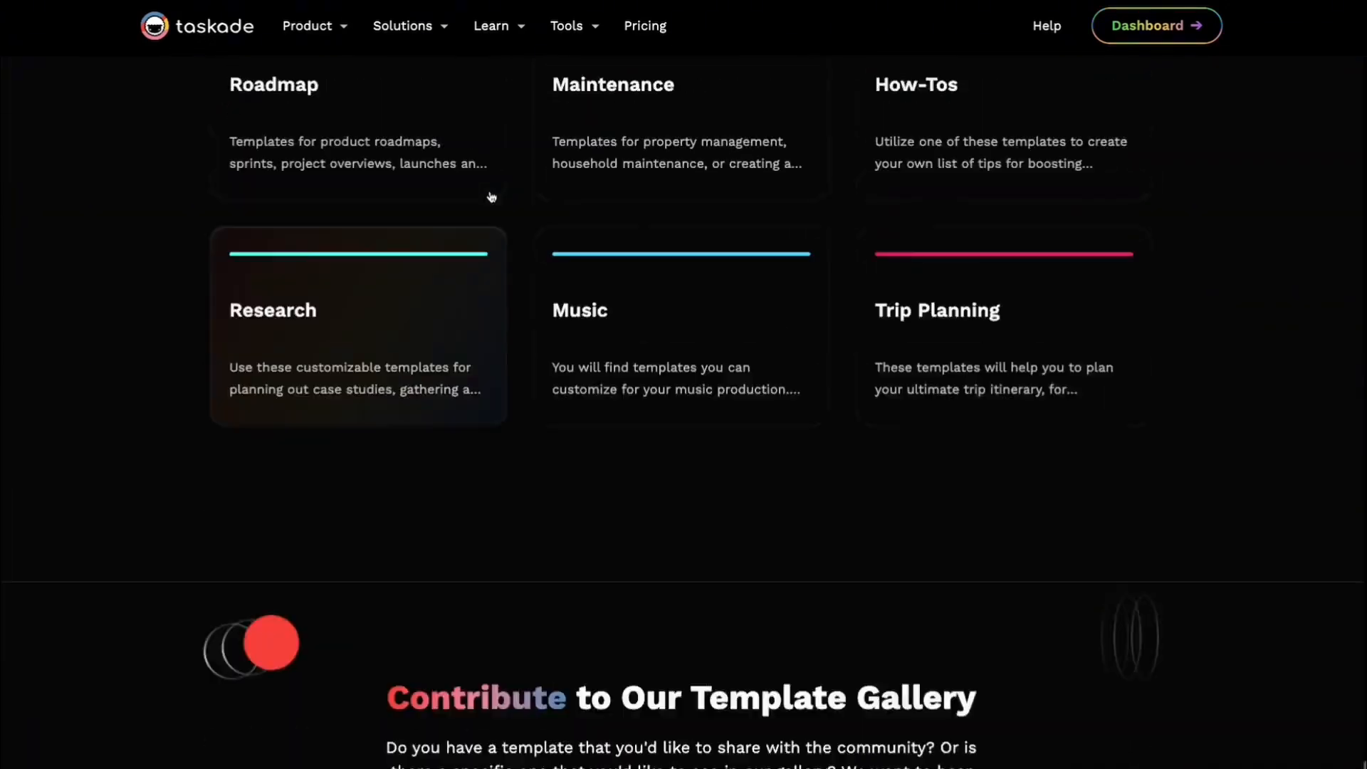
scroll(491, 197, up, 20)
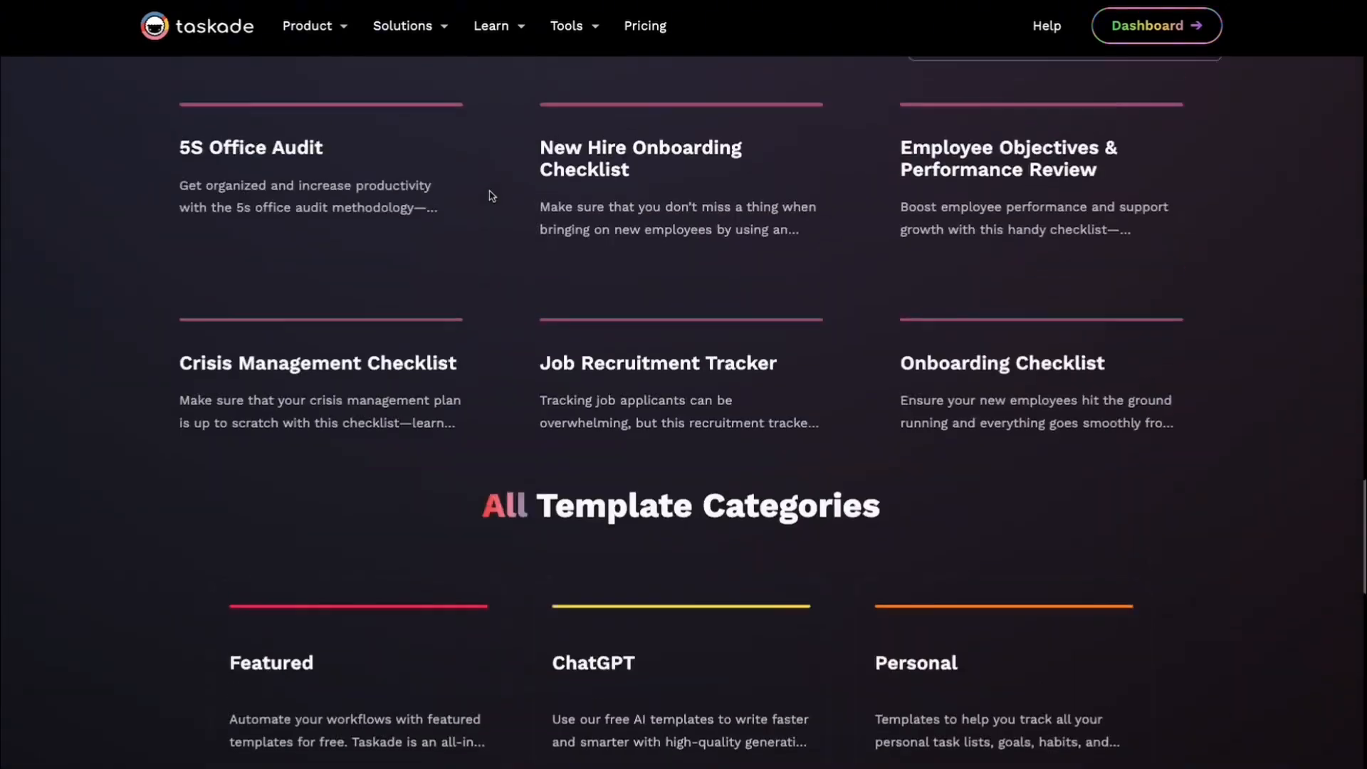
scroll(491, 197, up, 15)
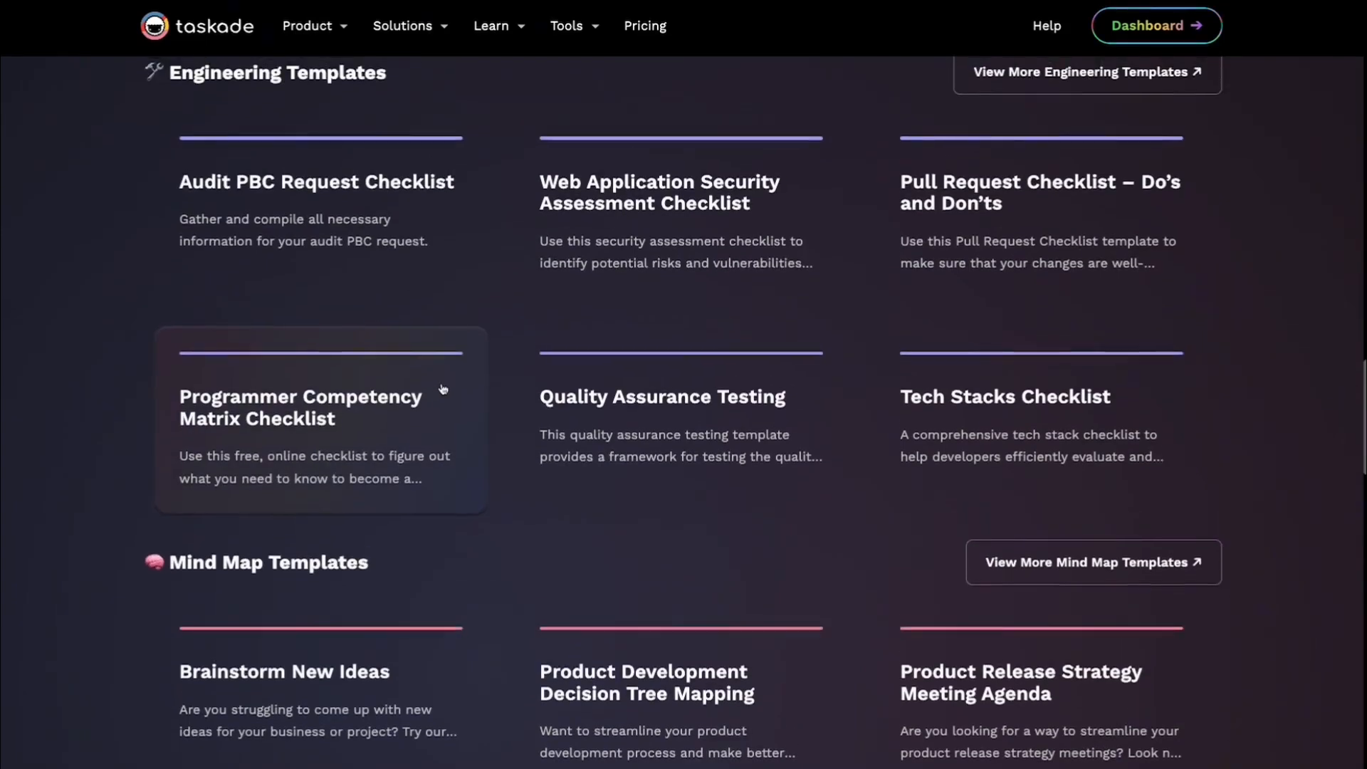
scroll(443, 389, up, 4)
scroll(443, 389, down, 5)
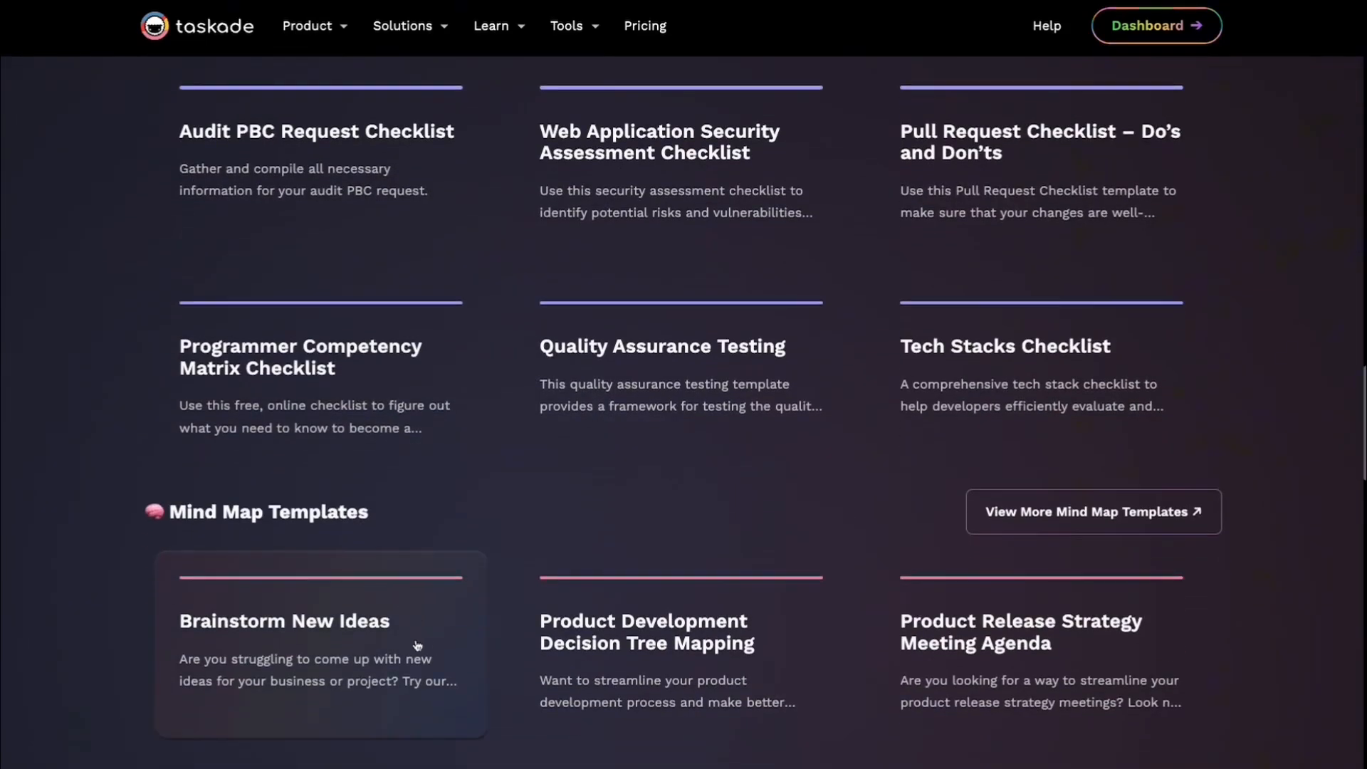
scroll(417, 645, up, 12)
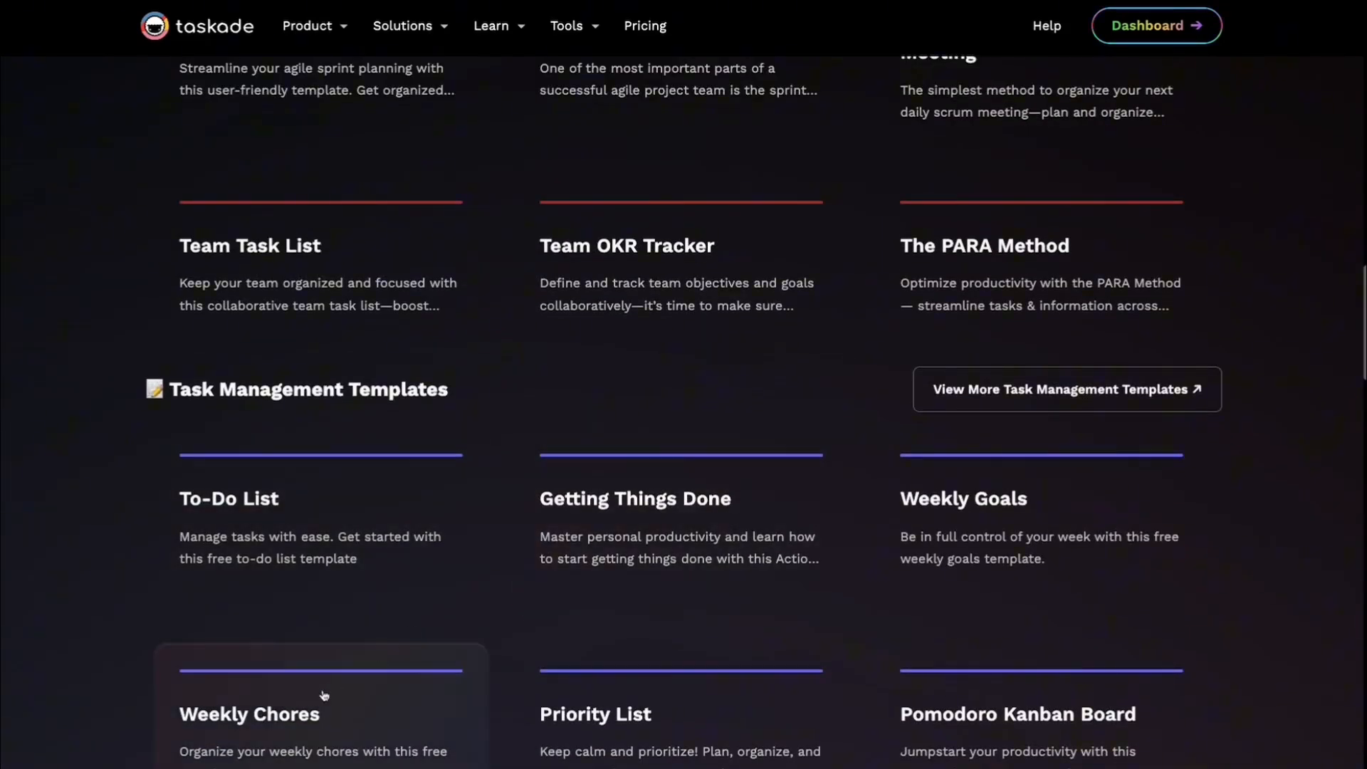
scroll(391, 675, up, 4)
scroll(391, 712, up, 5)
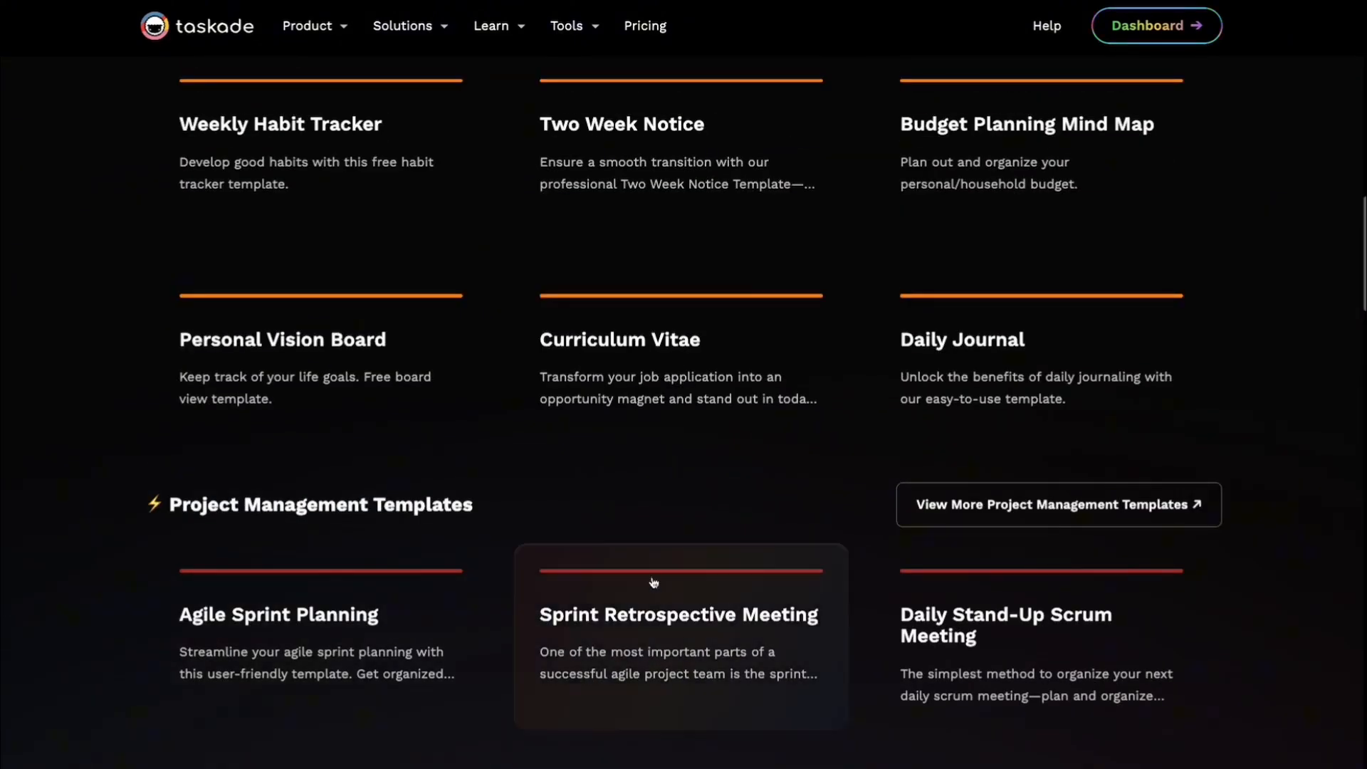
- Open the Sprint Retrospective Meeting template from the project management templates and bring up its preview
click(659, 647)
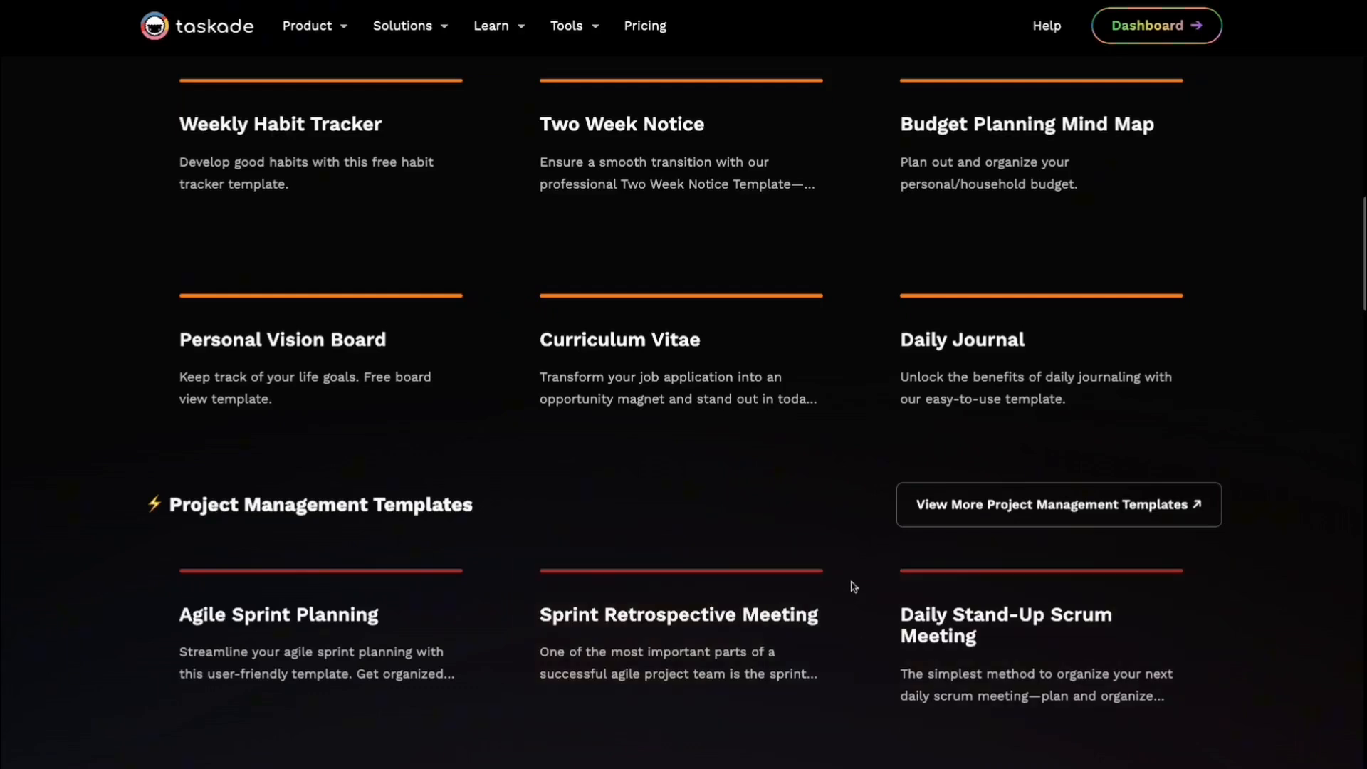
click(716, 623)
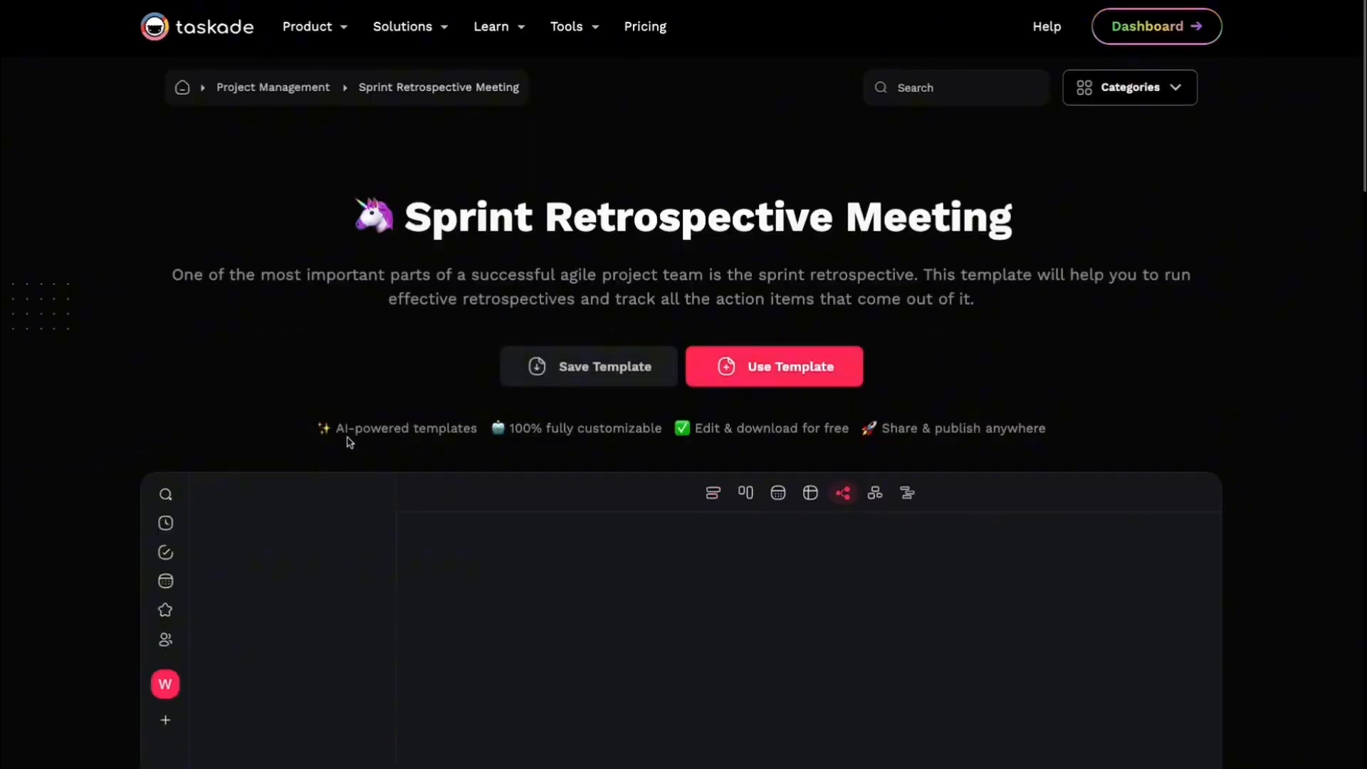
scroll(363, 445, down, 4)
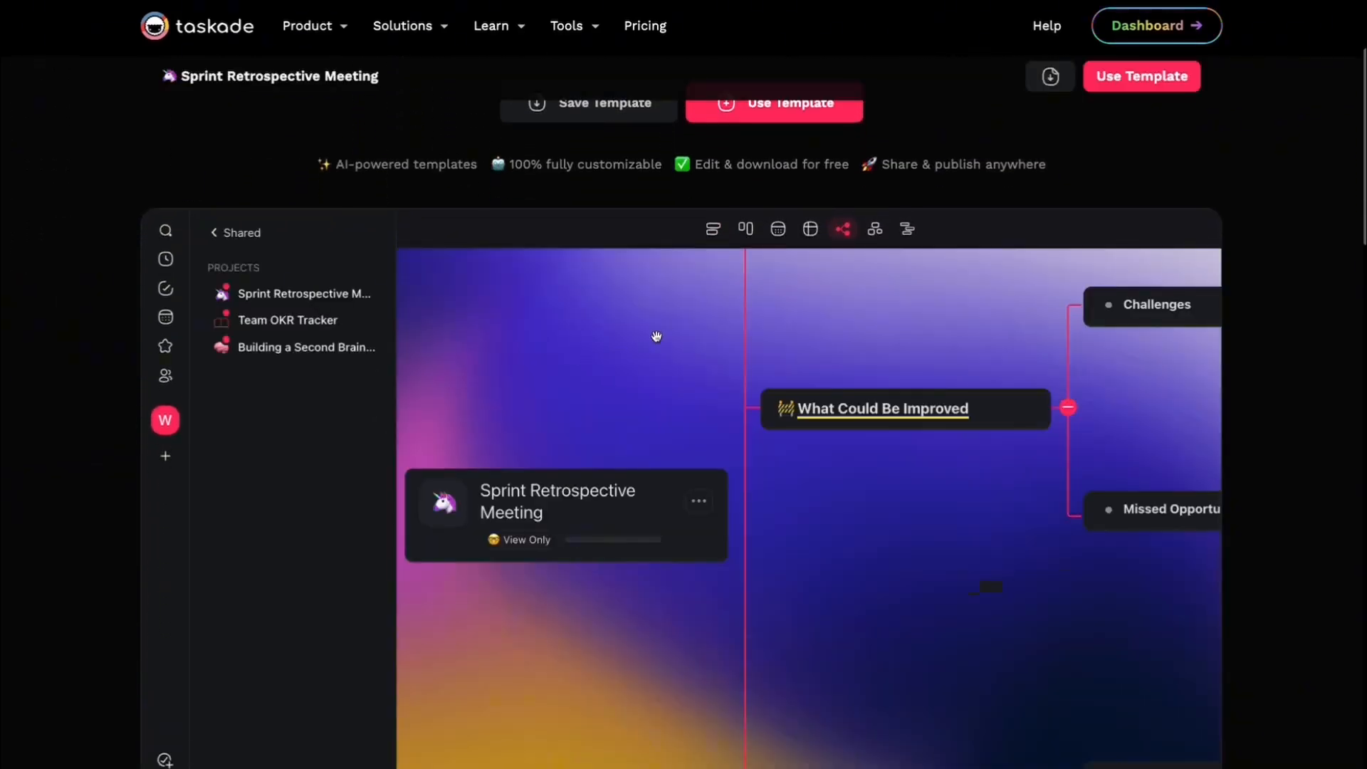
- Preview the Sprint Retrospective Meeting template in list, calendar, table and mind map views, ending on the board view
click(745, 231)
click(709, 232)
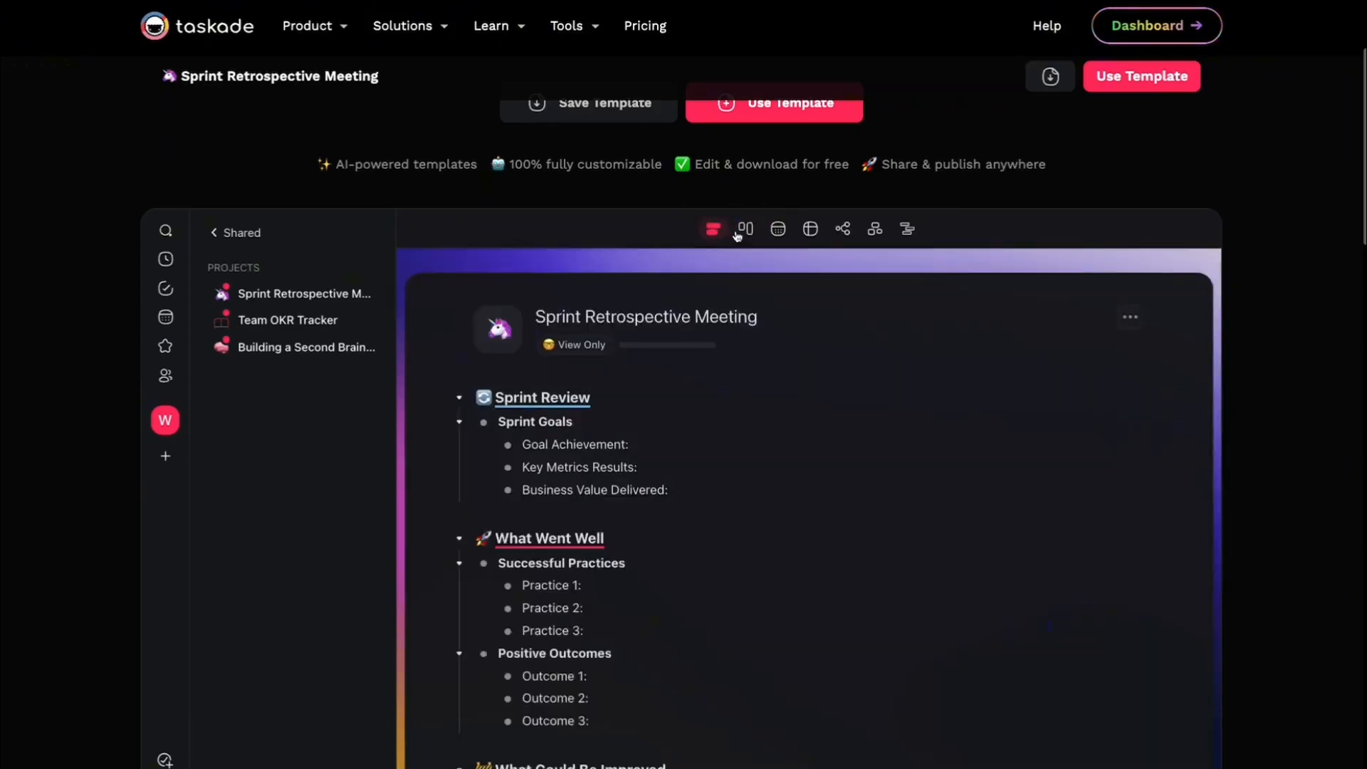
click(745, 229)
click(778, 229)
click(811, 231)
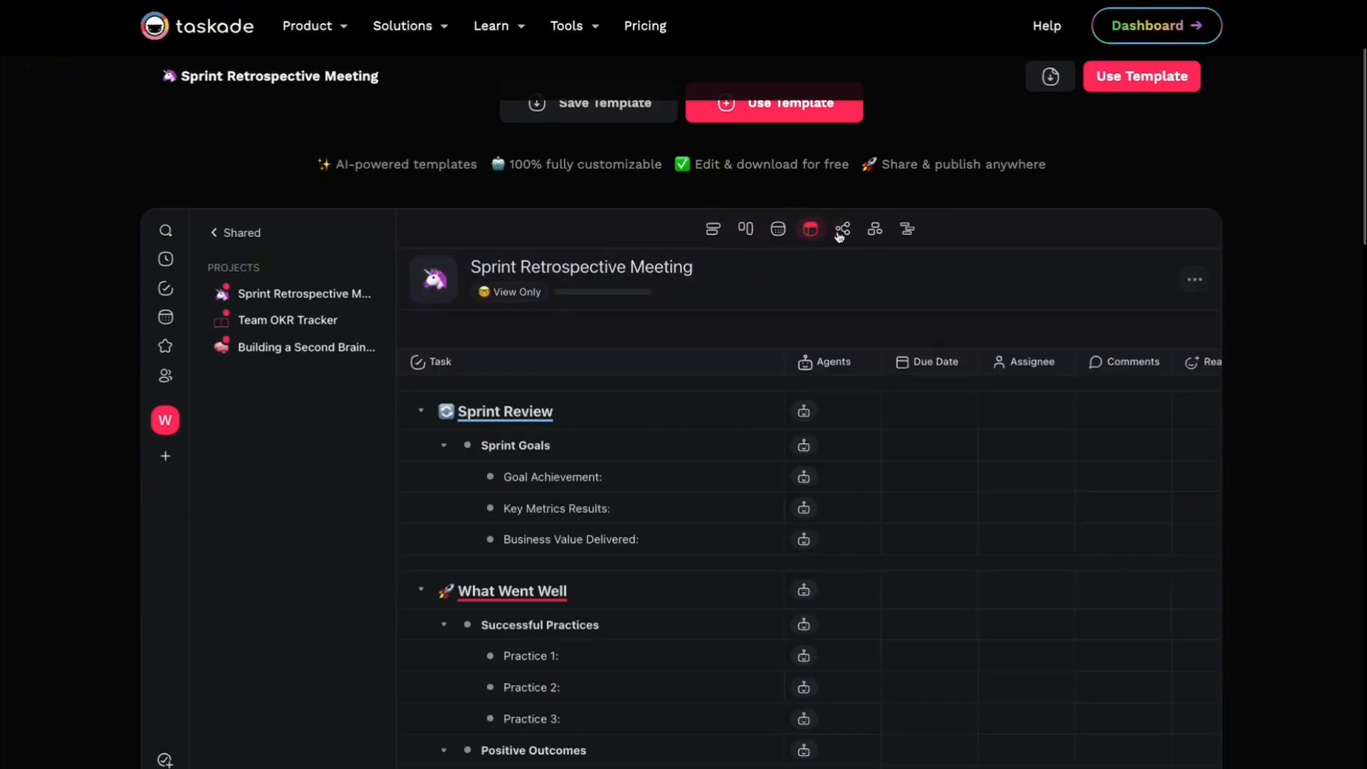
click(842, 230)
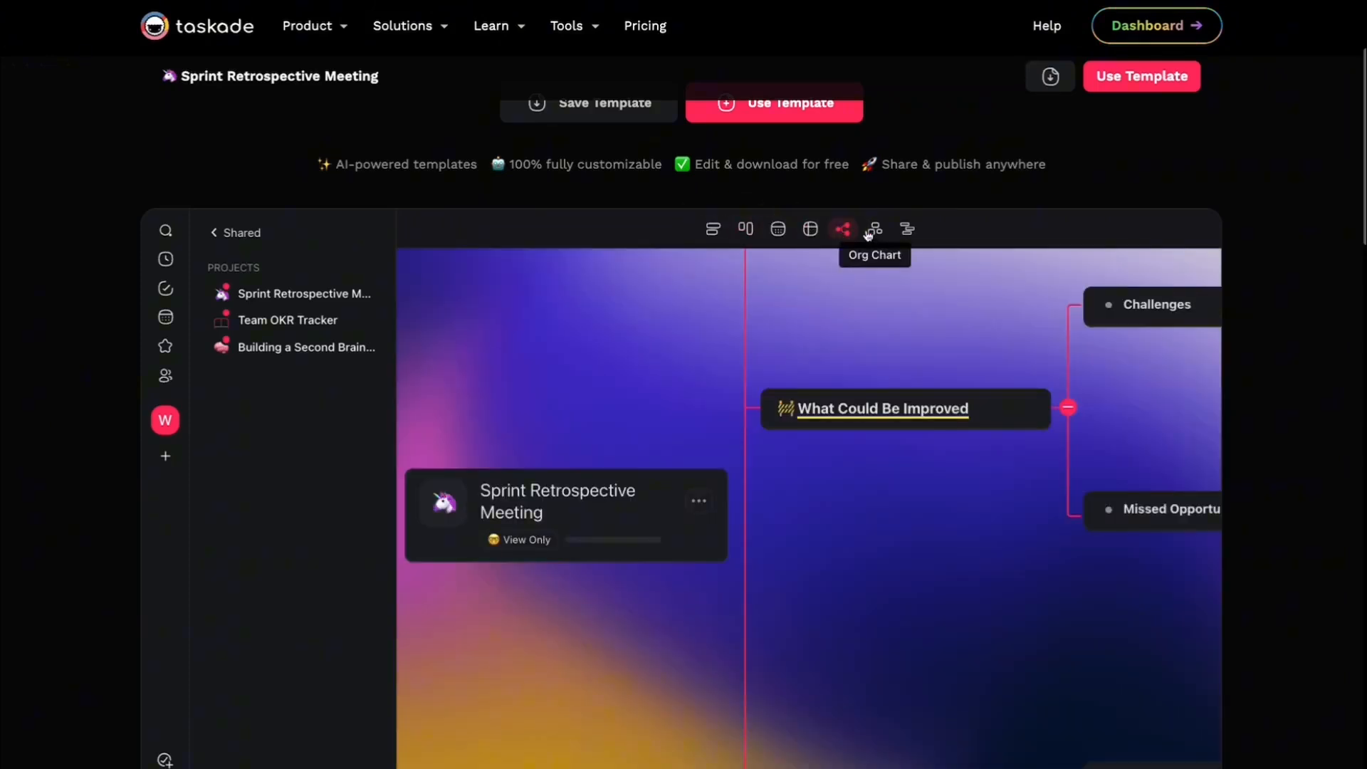
click(746, 229)
scroll(652, 297, up, 2)
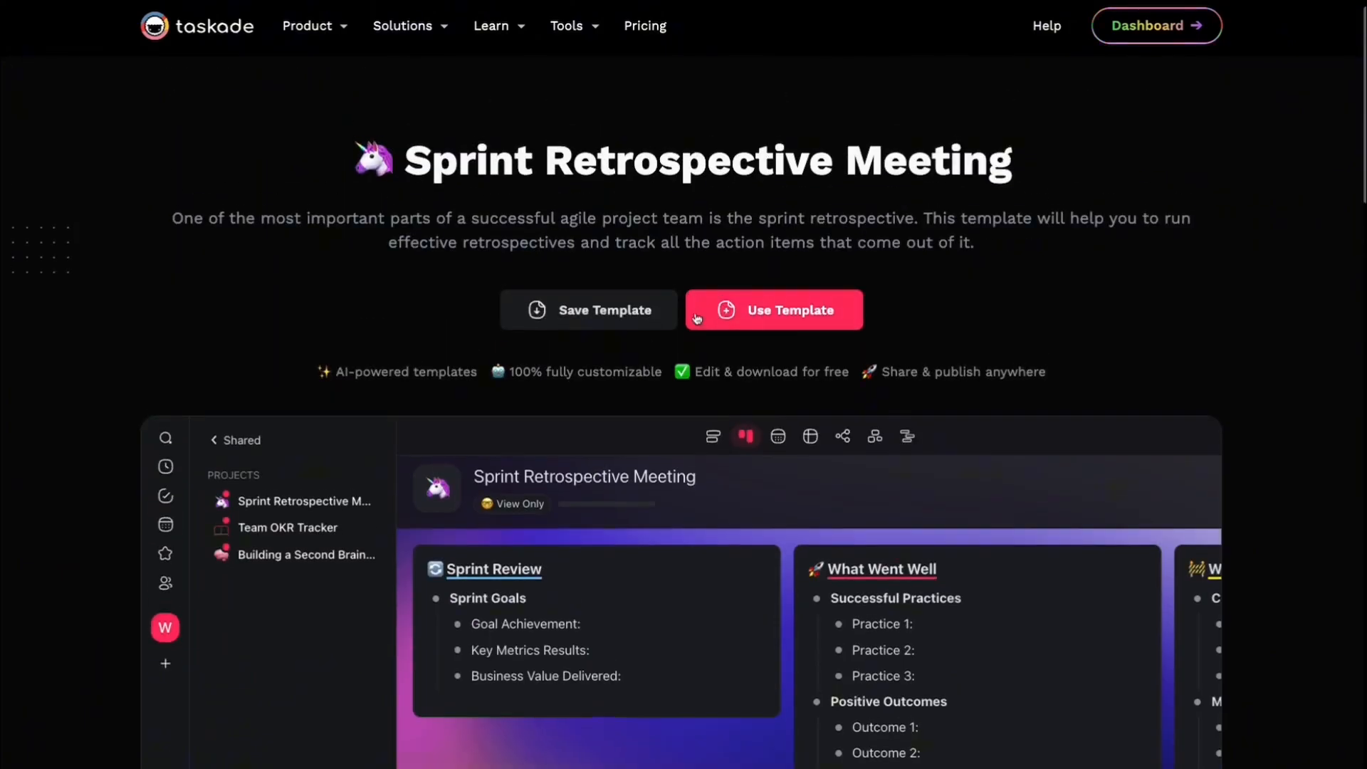
- Create a project in LERN from the Sprint Retrospective Meeting template and look over its sections
click(726, 309)
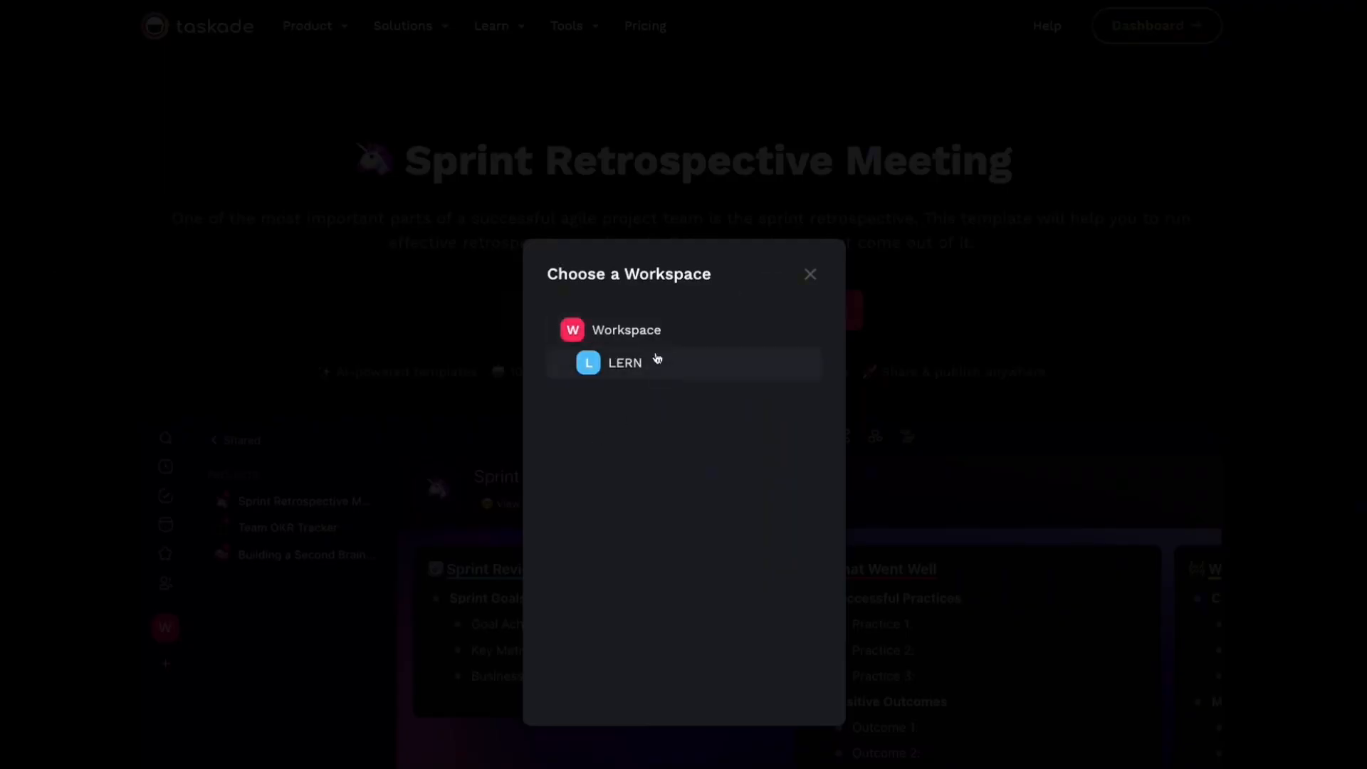
click(627, 364)
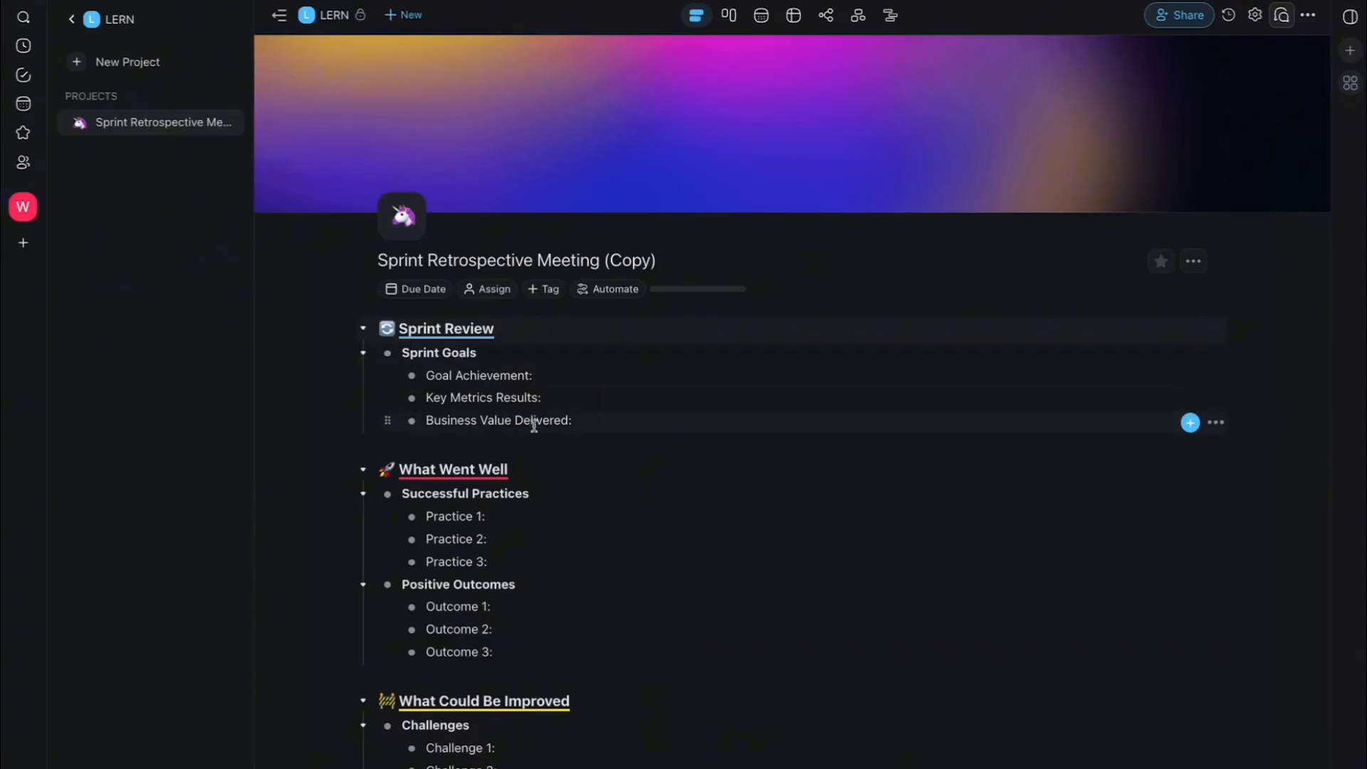
scroll(598, 384, down, 5)
scroll(602, 389, down, 5)
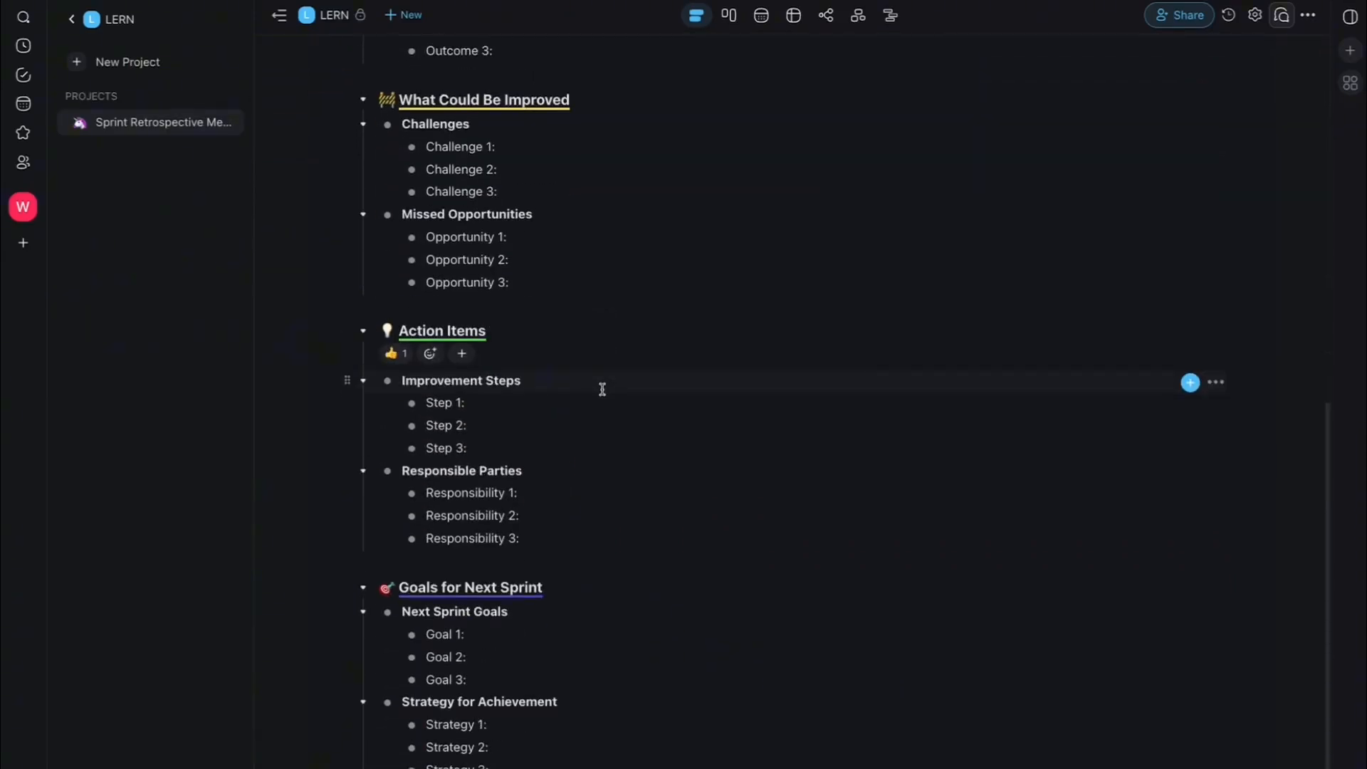
scroll(580, 449, up, 10)
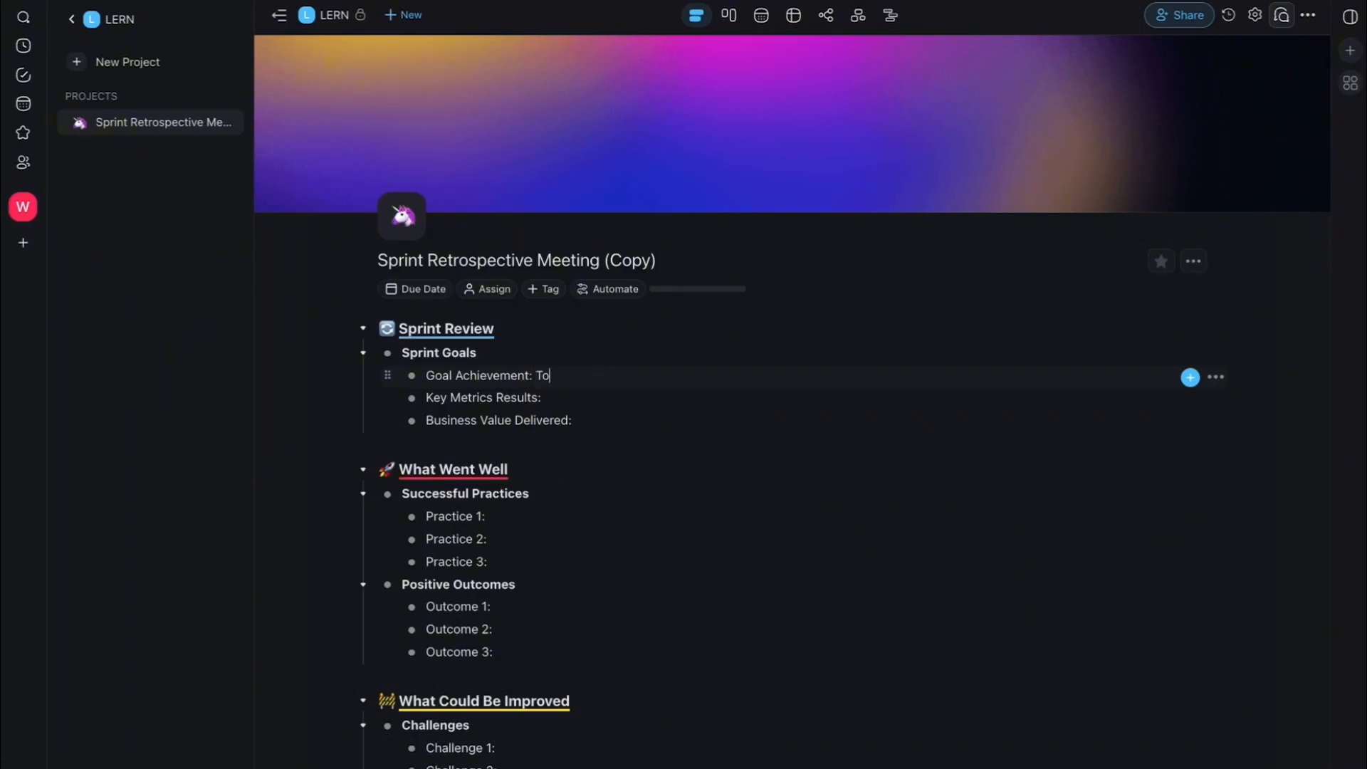
- Fill in the sprint goals: goal achievement "To complete the MVP within the first month", key metrics "NPS score of 30", business value "Positive reviews on the product"
text(To complete the MVP with)
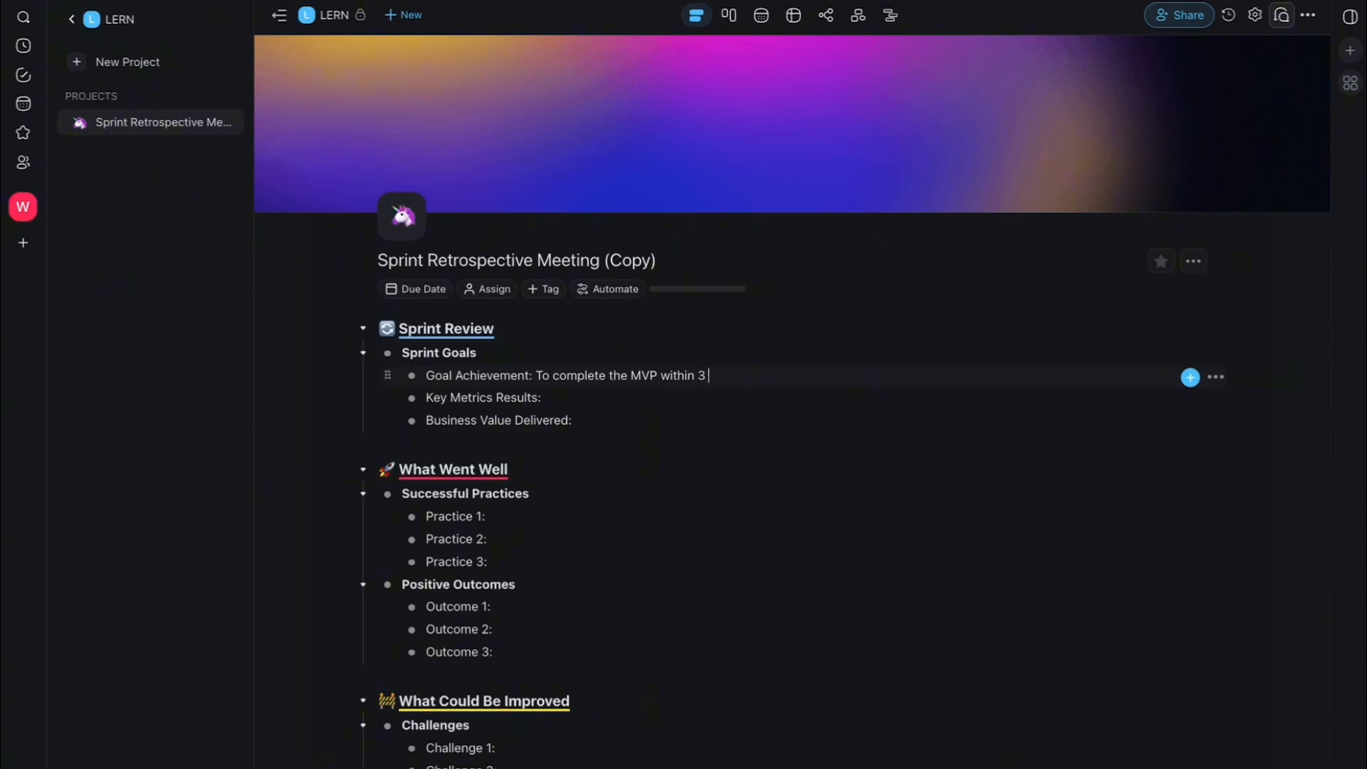
text(in the first month)
text(The)
key(BackSpace)
key(BackSpace)
key(BackSpace)
key(BackSpace)
text(NPS score of 30)
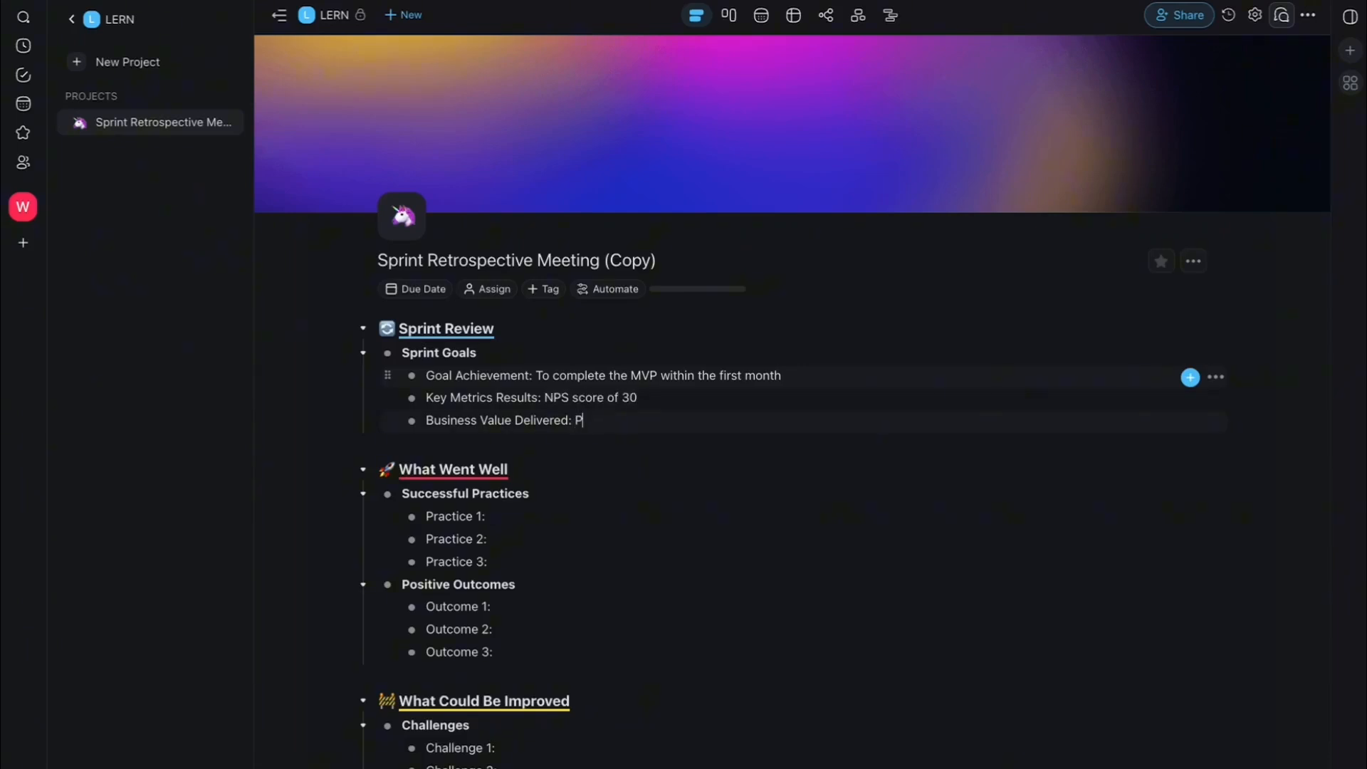
text(ositive reviews on the product)
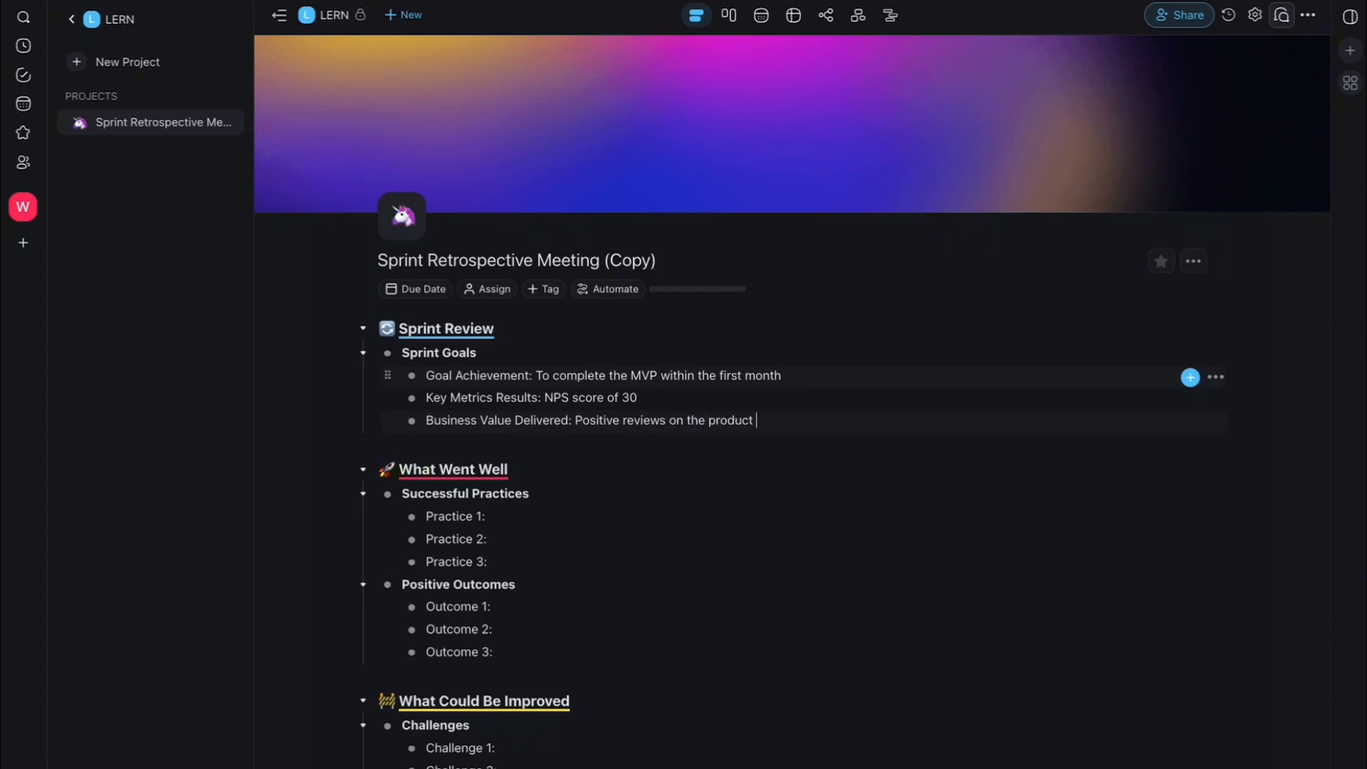
- Enable project chat in the project's settings, leave comments disabled, and close the settings
scroll(699, 406, down, 1)
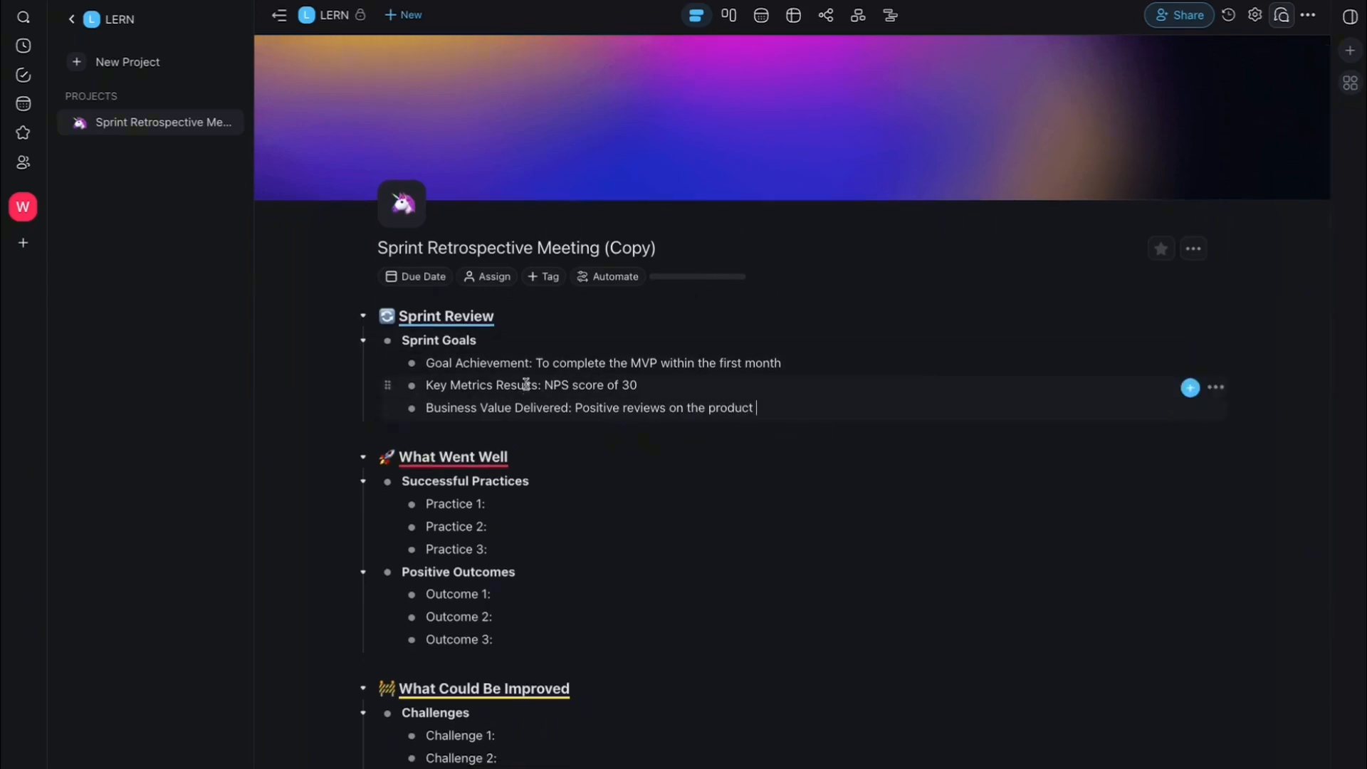
click(1281, 19)
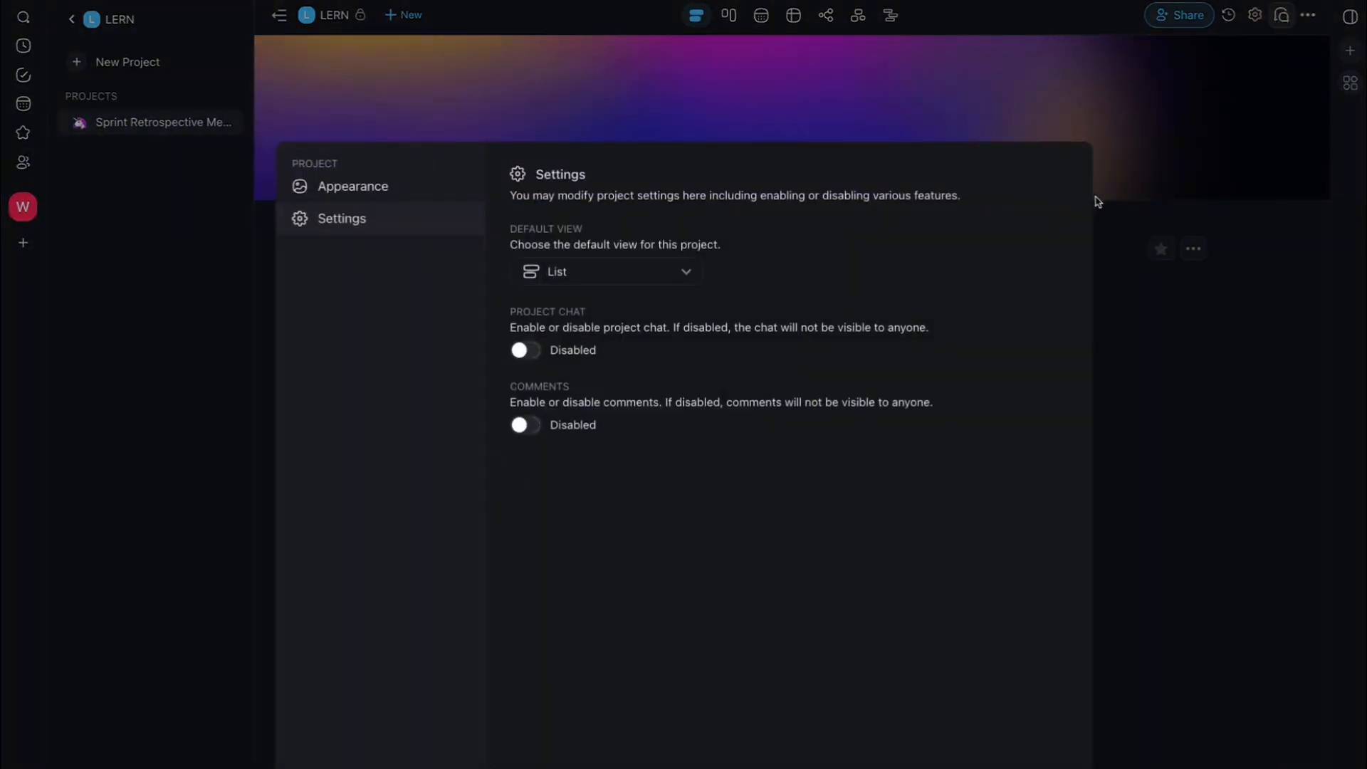
click(526, 349)
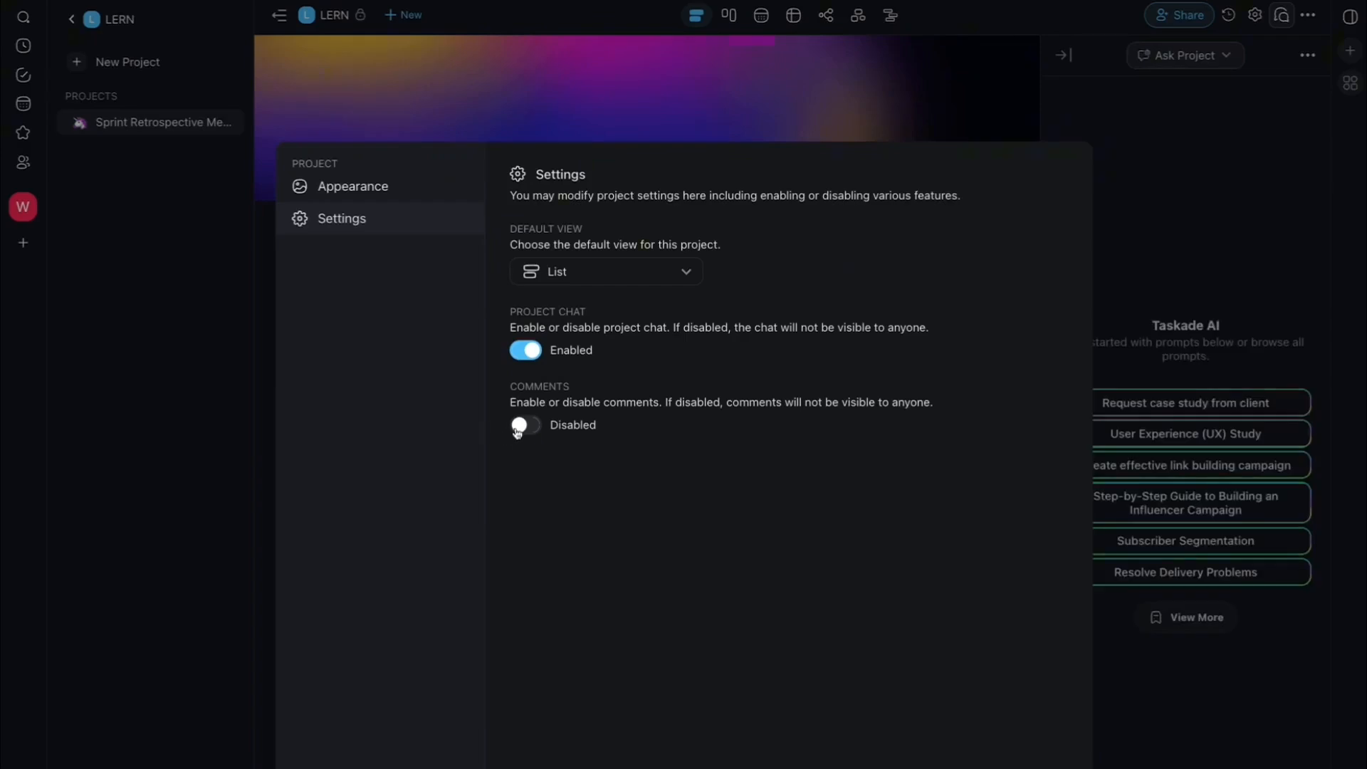
click(518, 424)
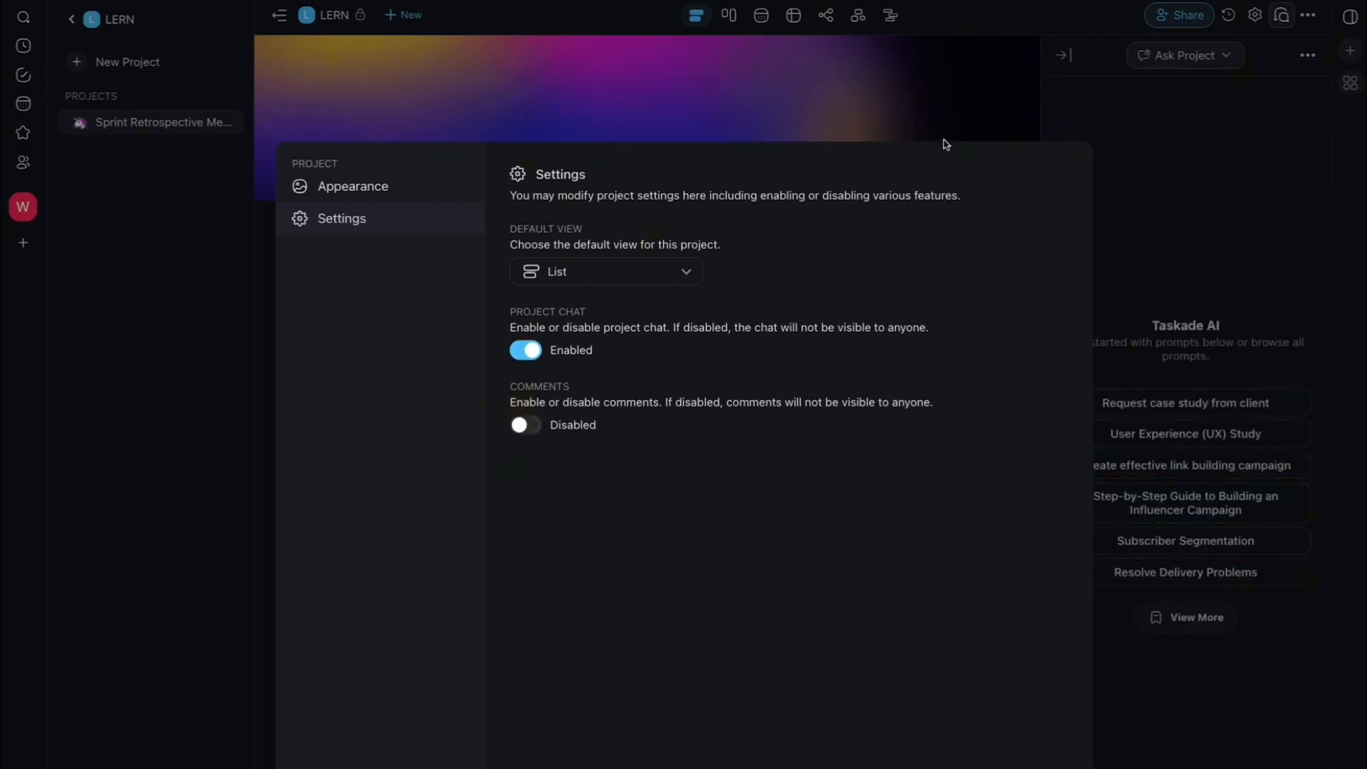
click(1006, 114)
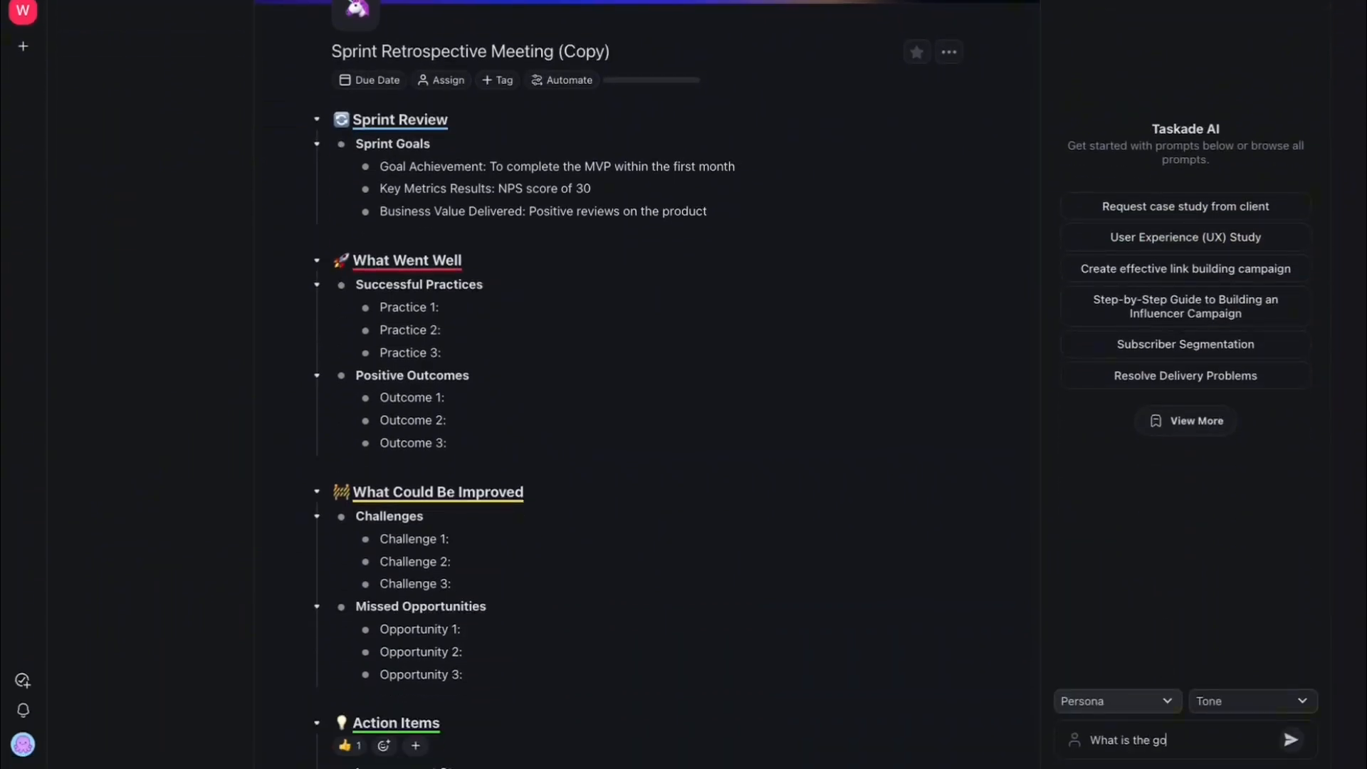
- Ask the project's AI chat "What is the goal to be achieved for this Sprint" and highlight the main part of its answer
text(al that)
text(chieved for this Sprint)
key(Return)
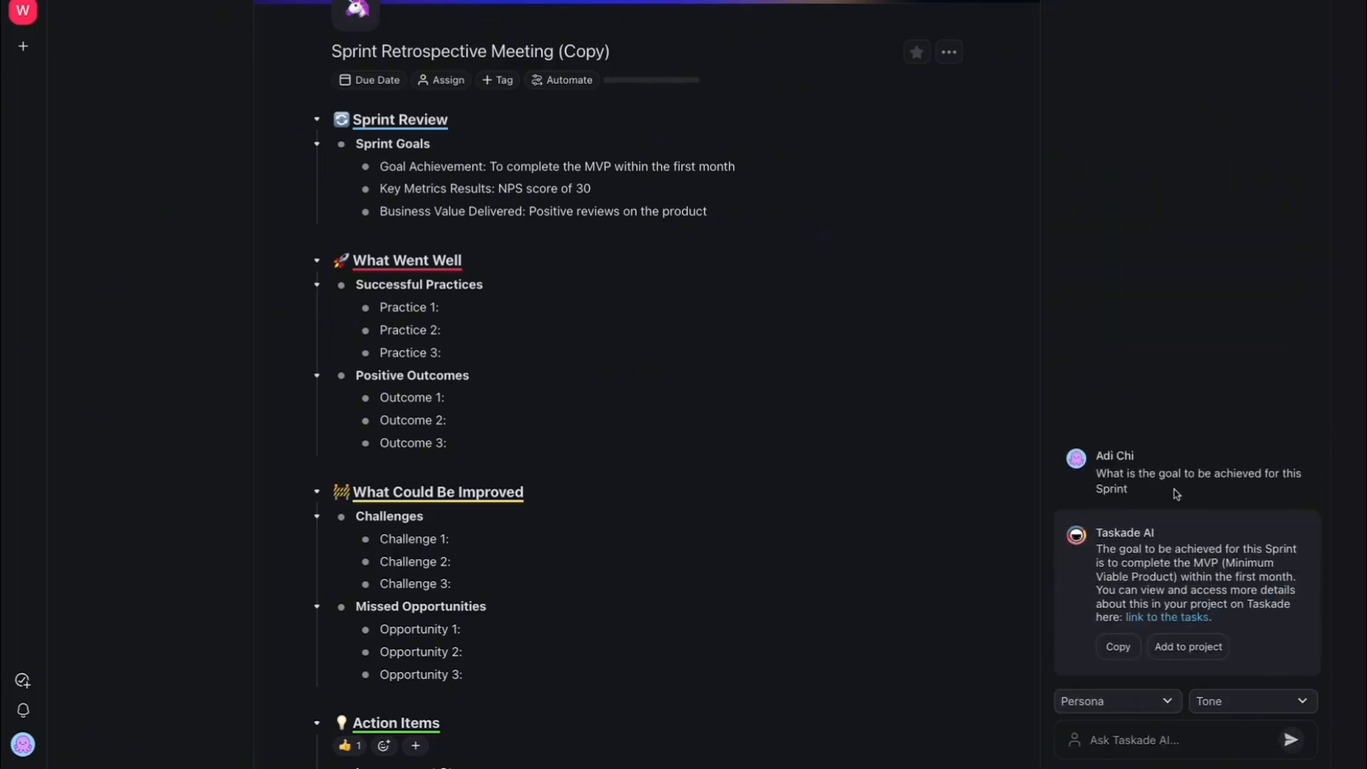
drag(1105, 550, 1178, 590)
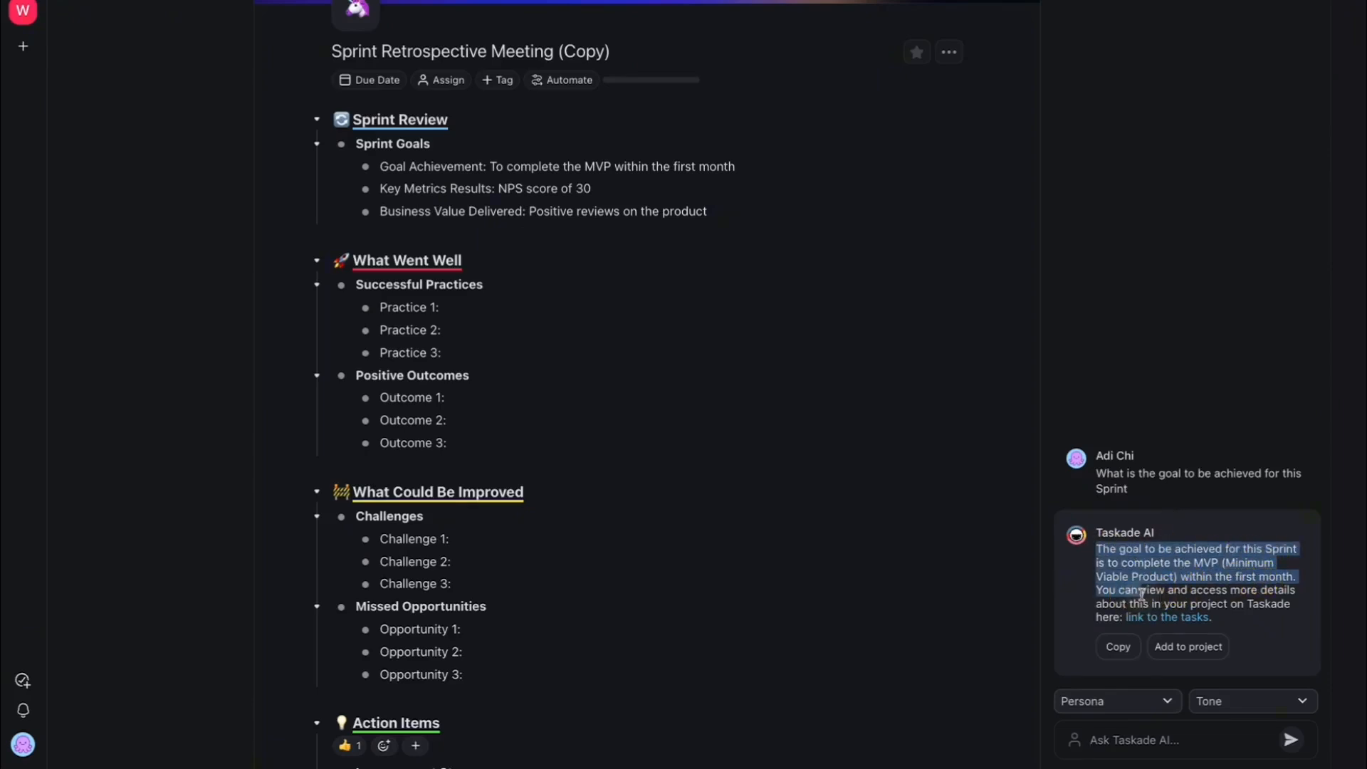
click(1211, 578)
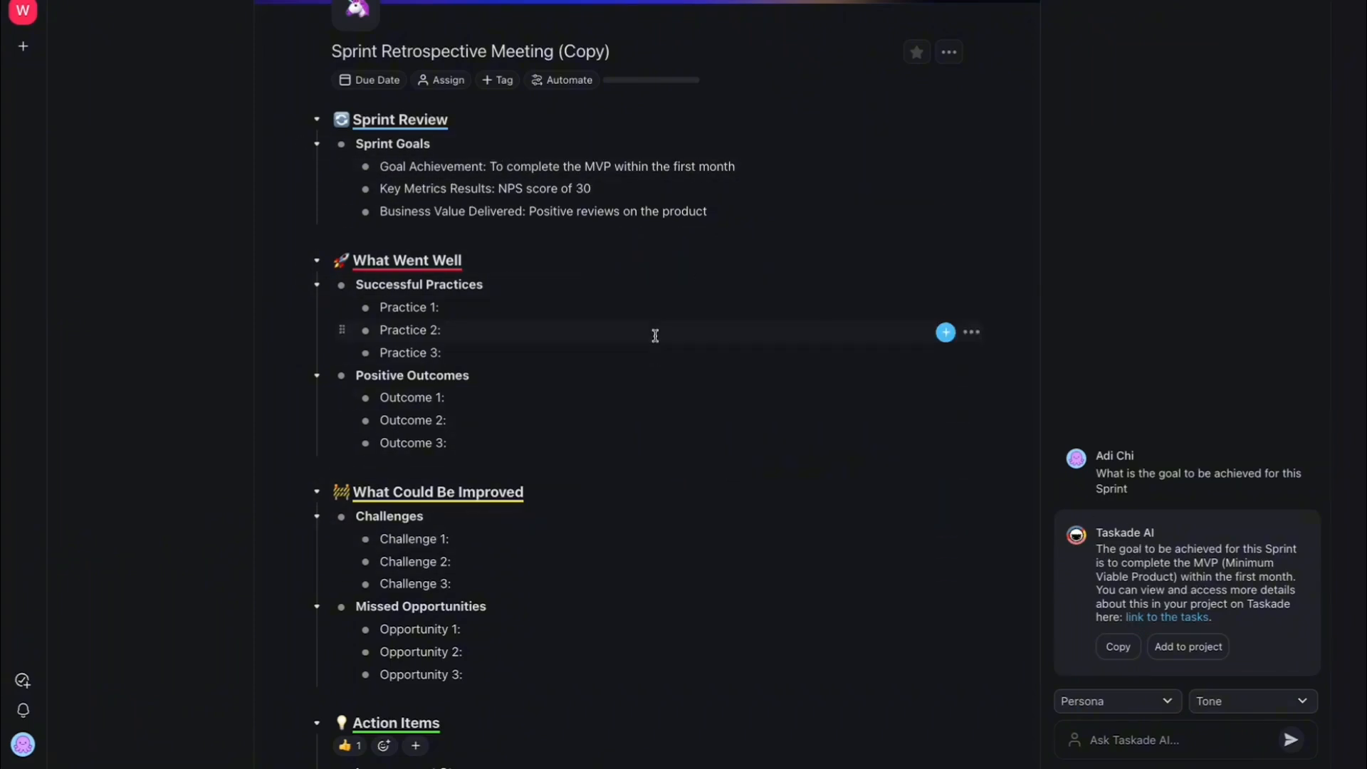
- Show the sprint retrospective project as a board and look through its columns up to Goals for Next Sprint
scroll(656, 397, down, 3)
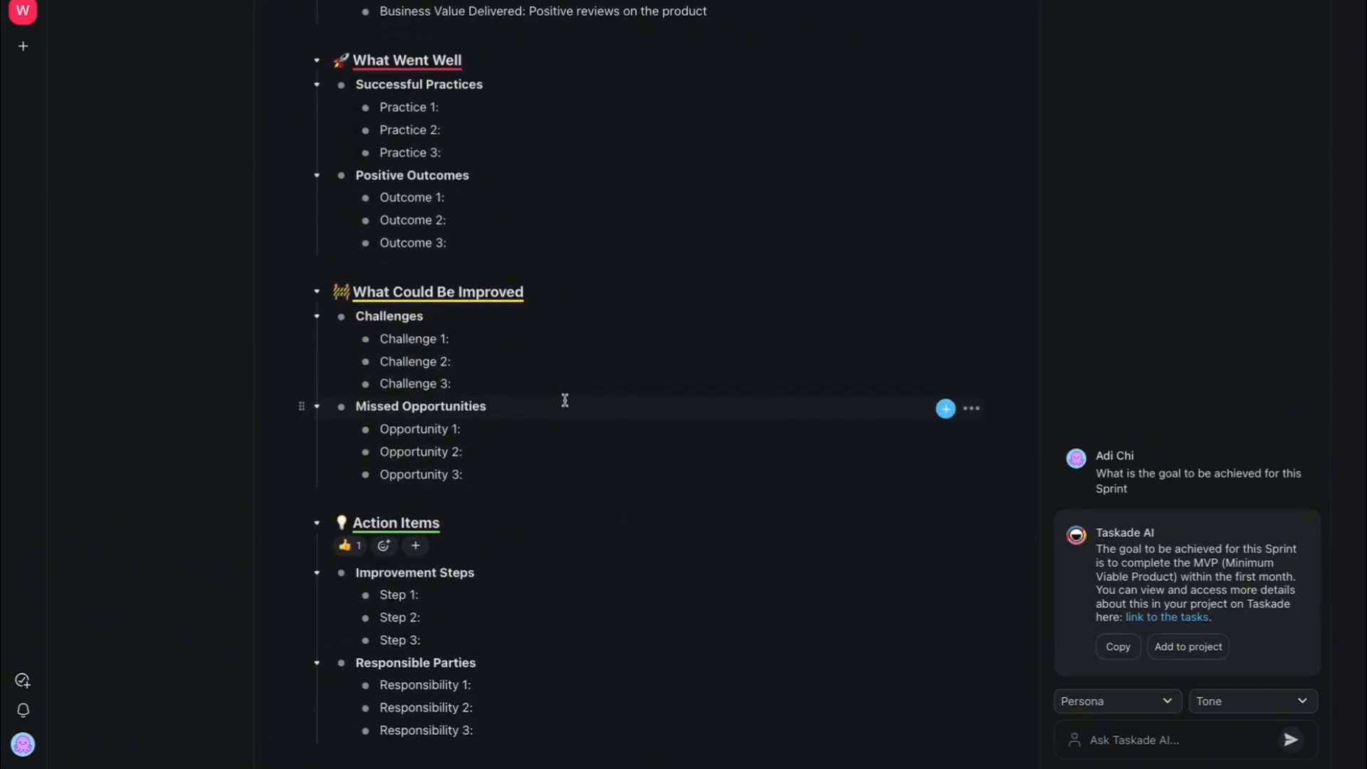
scroll(621, 423, up, 3)
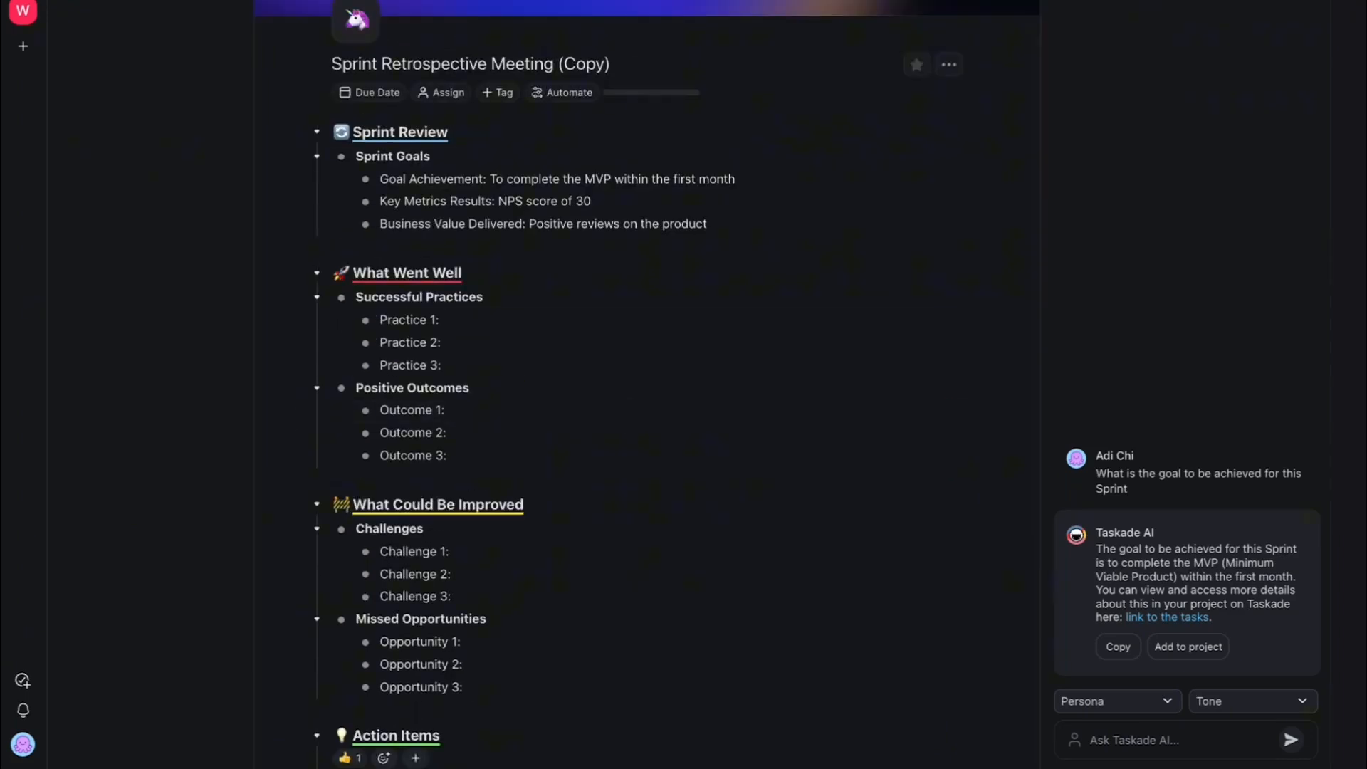
click(728, 15)
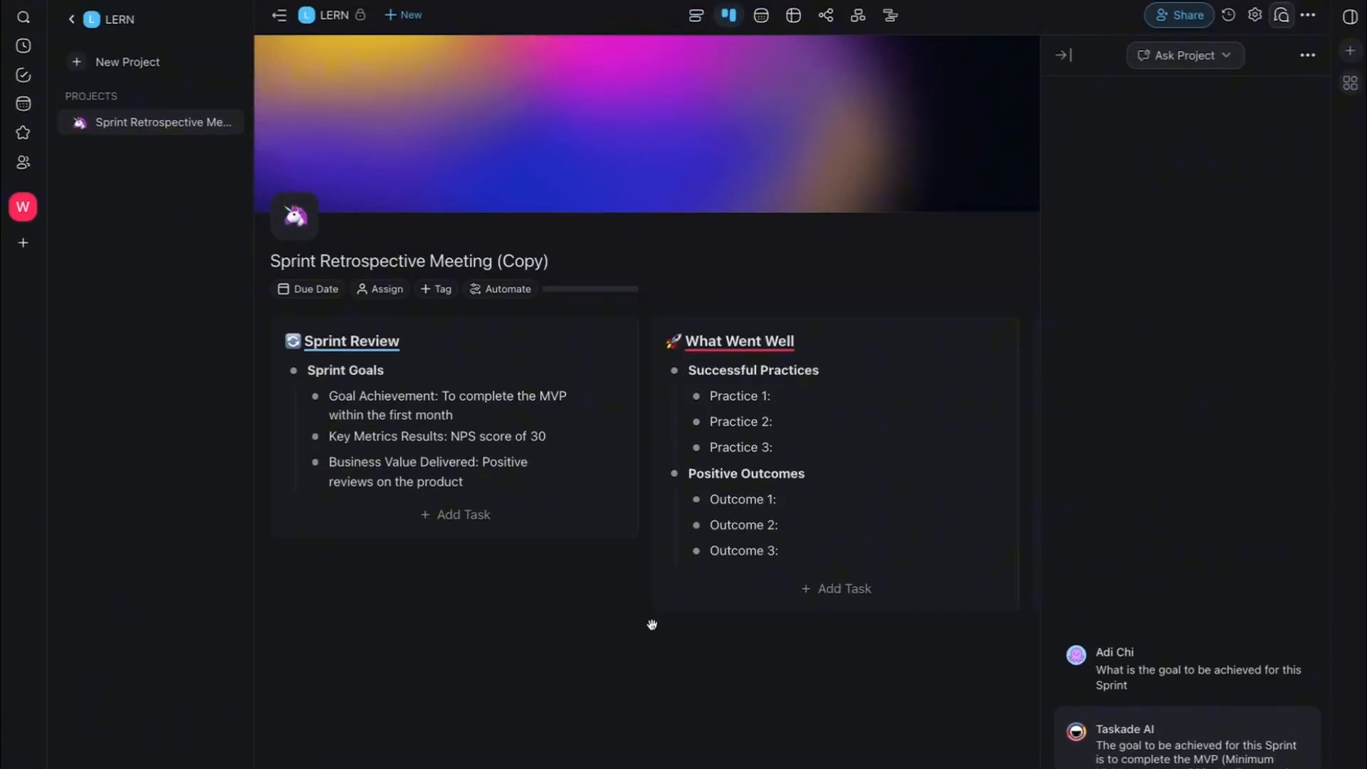
scroll(652, 624, right, 10)
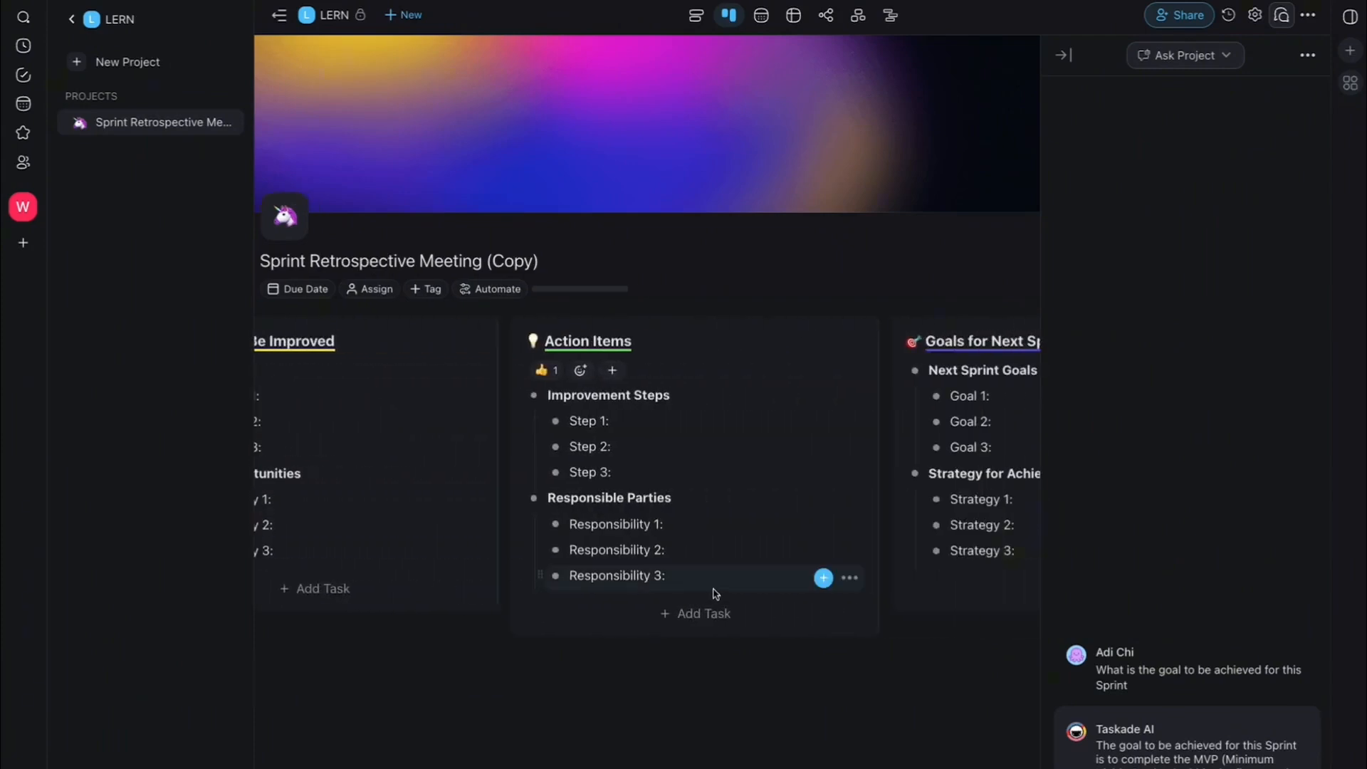
scroll(716, 593, right, 8)
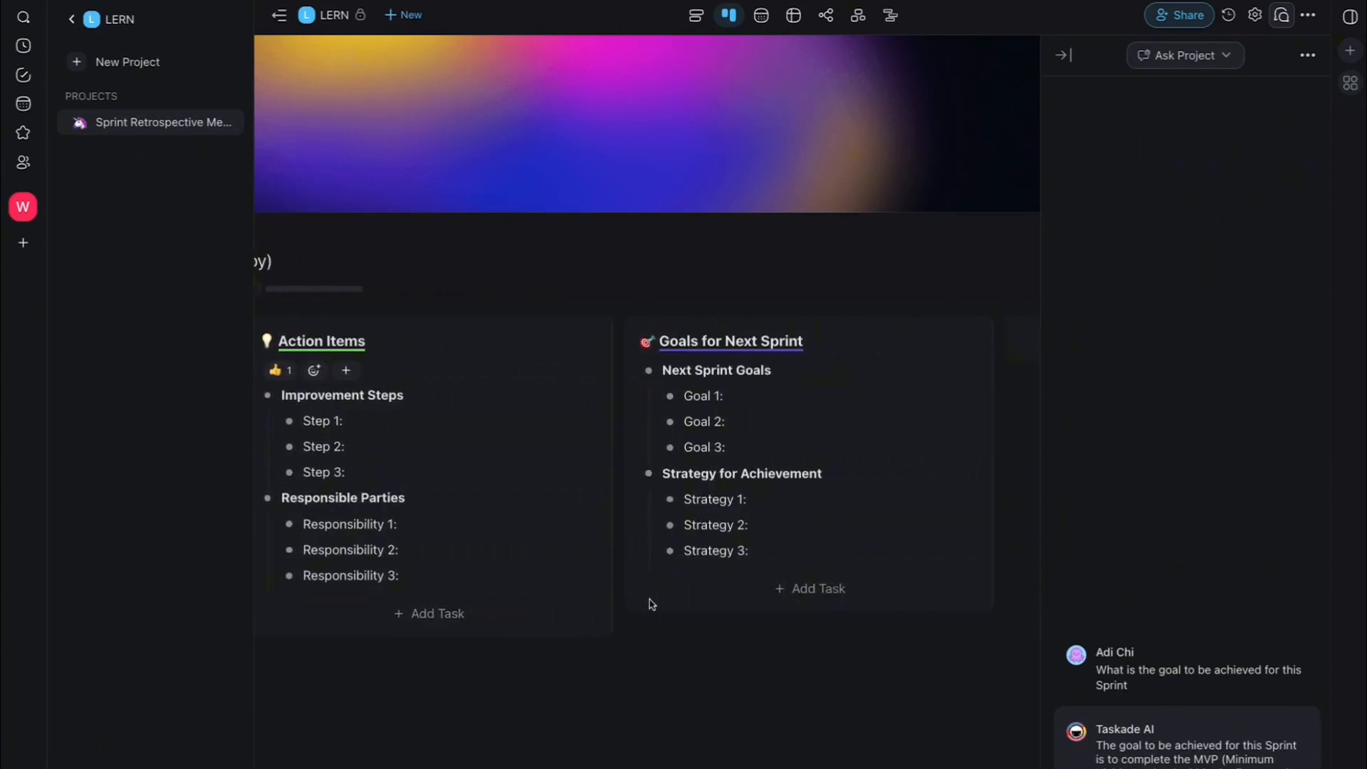
scroll(563, 574, left, 15)
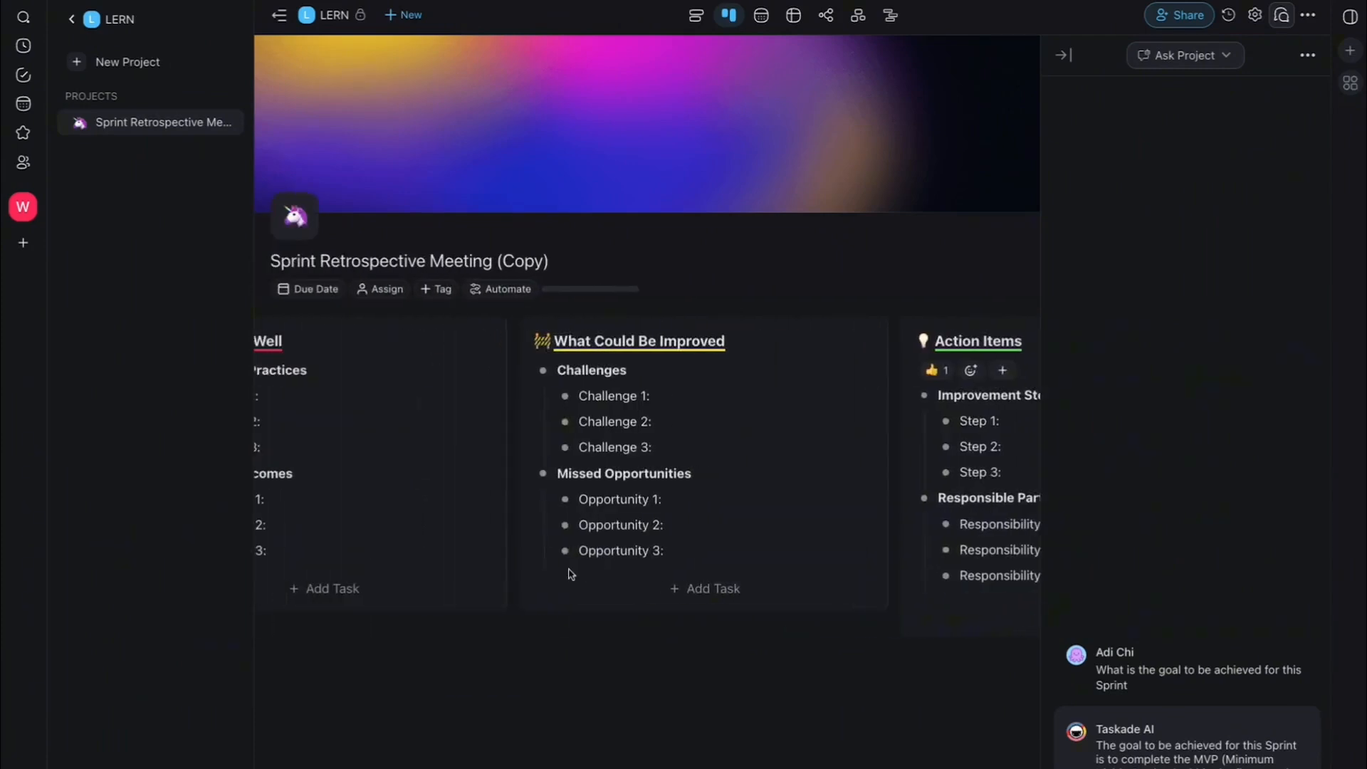
scroll(569, 574, left, 10)
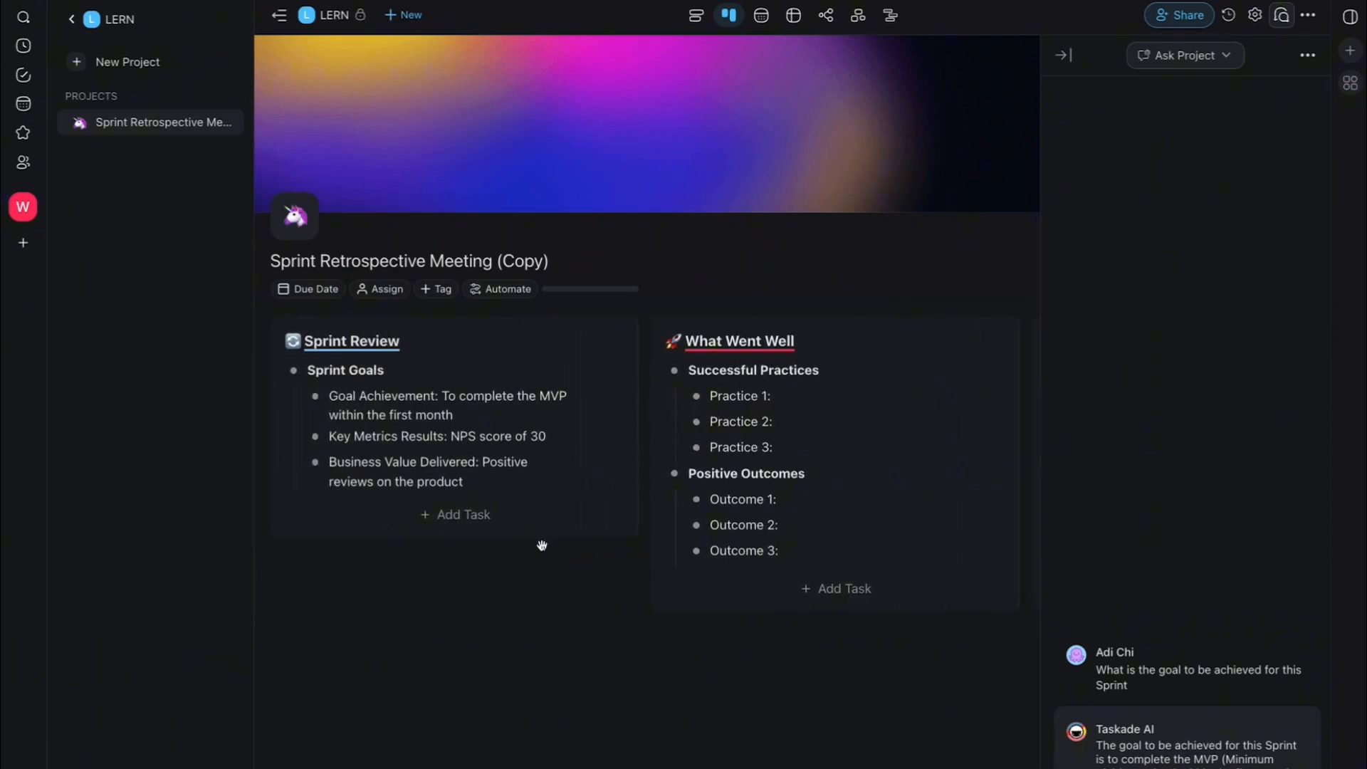
scroll(548, 546, right, 5)
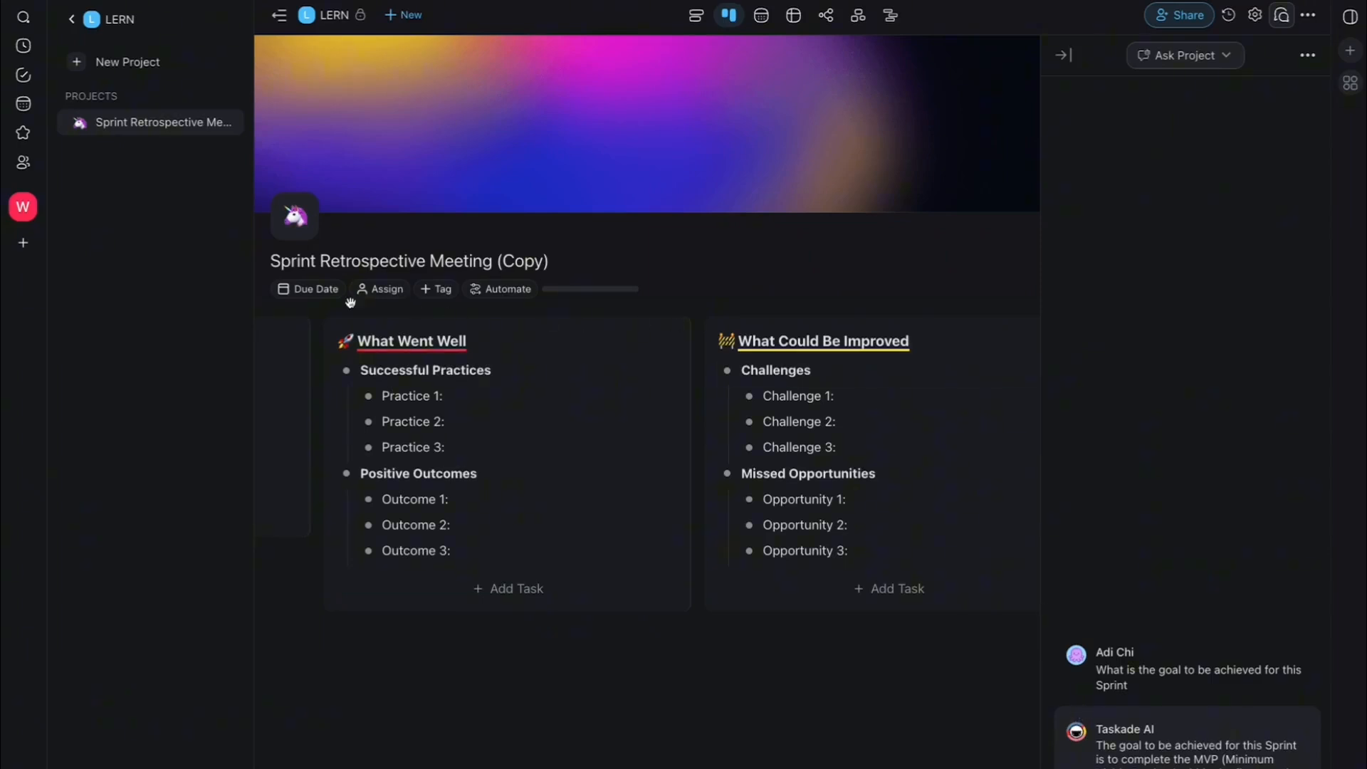
scroll(759, 443, right, 1)
- Close the AI chat panel and go back towards the Sprint Review column of the board
click(1061, 55)
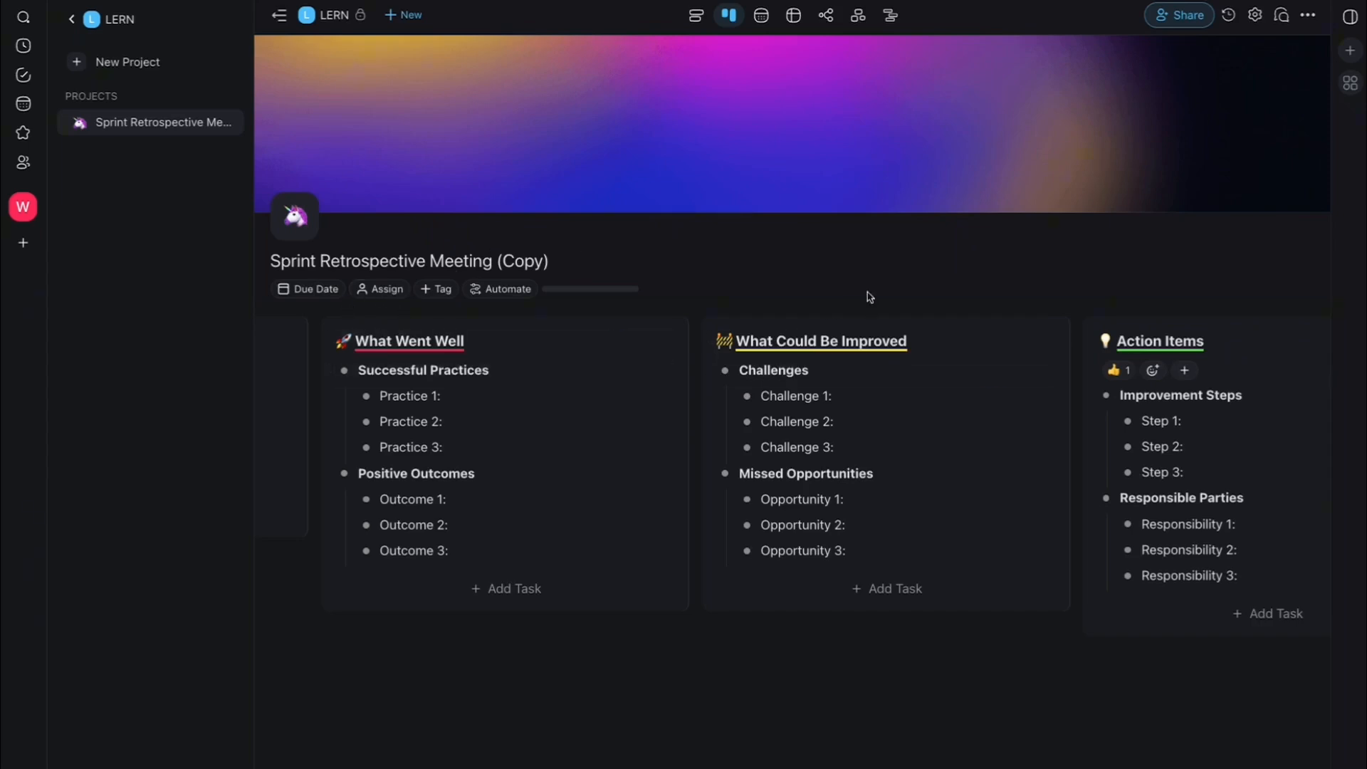
scroll(586, 254, down, 1)
scroll(555, 284, left, 1)
scroll(557, 283, left, 5)
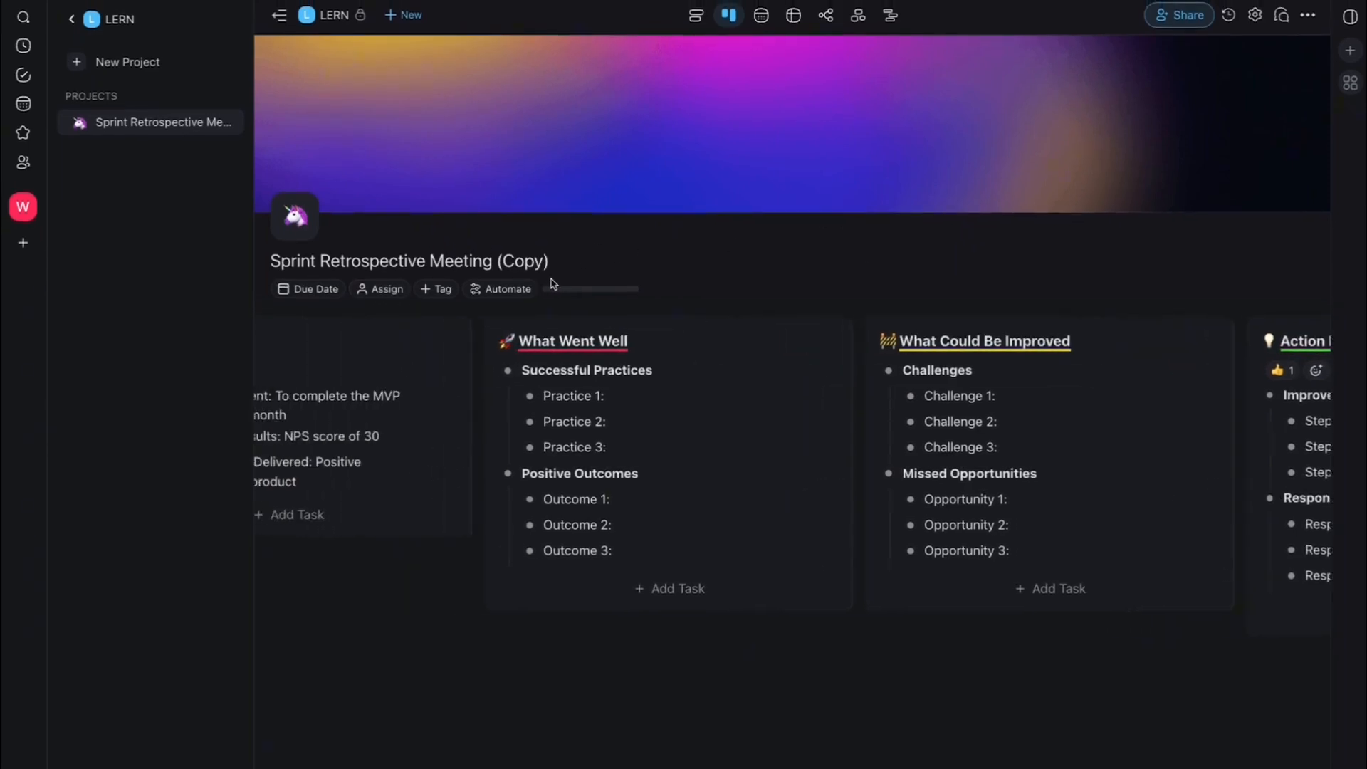
- Bring up the project's due date calendar and tag options, and assign the project to the listed member
click(330, 292)
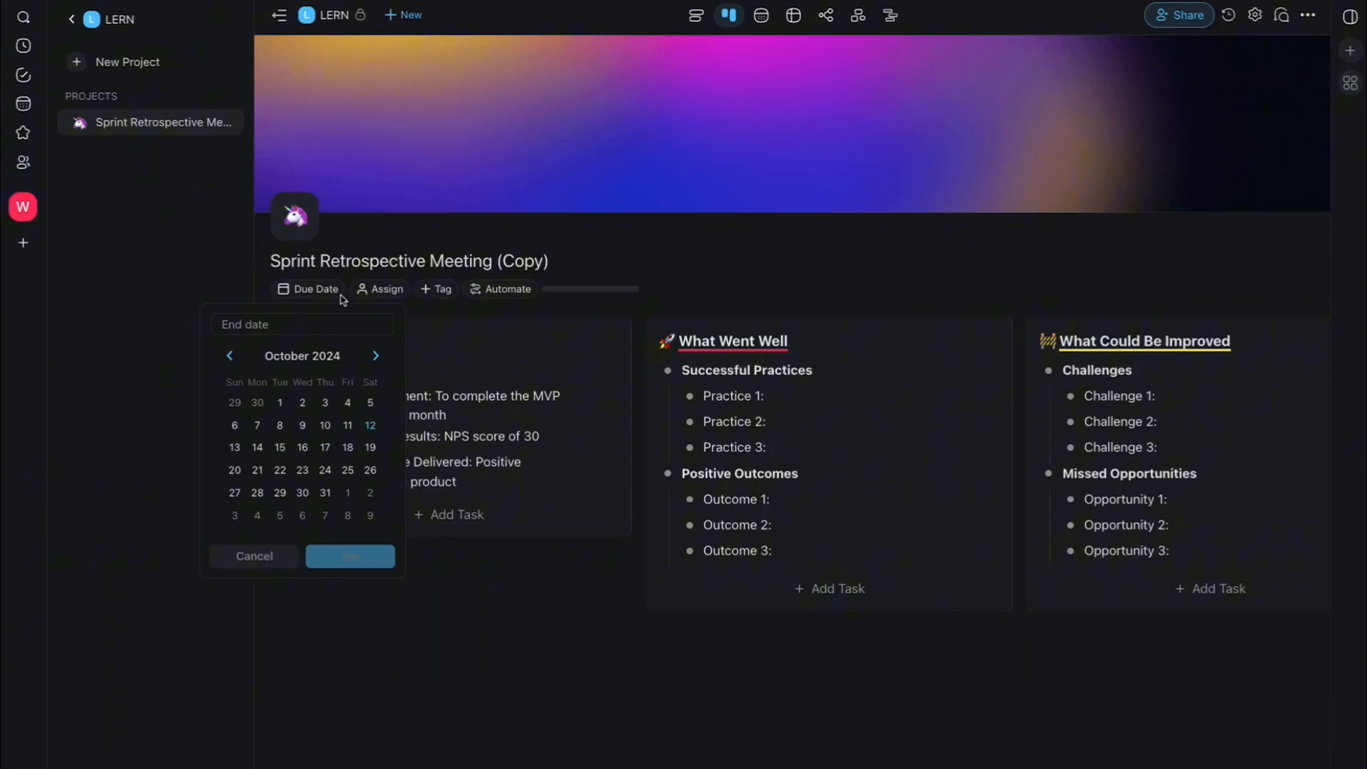
click(302, 425)
click(383, 290)
click(383, 291)
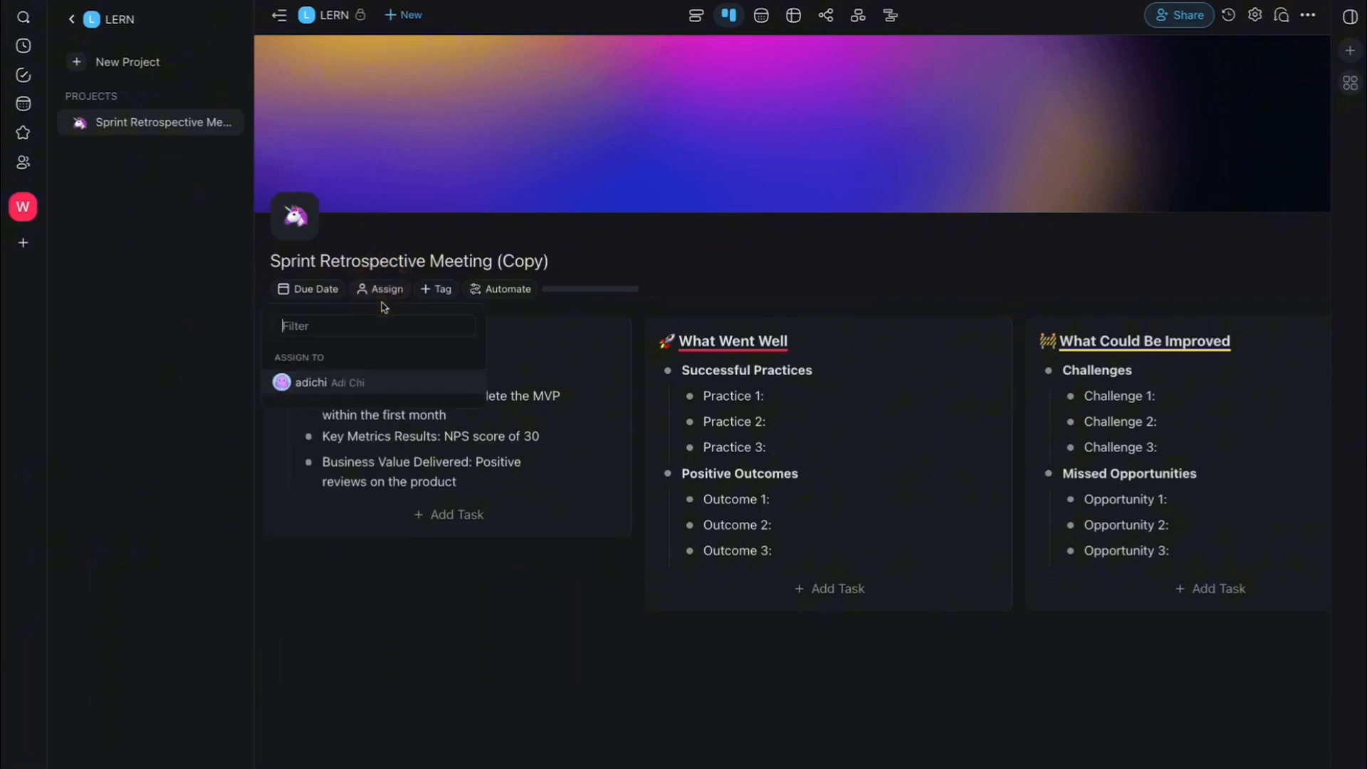
click(336, 383)
click(438, 290)
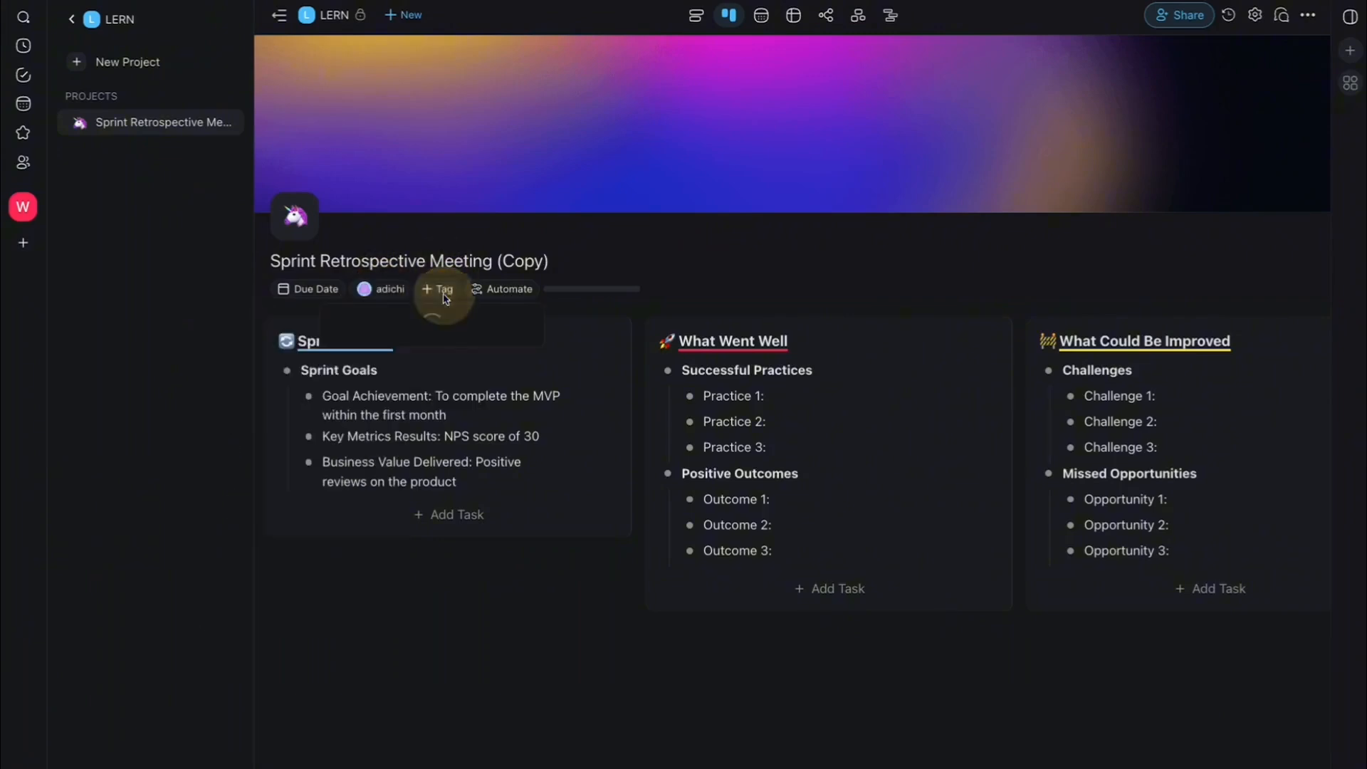
click(552, 246)
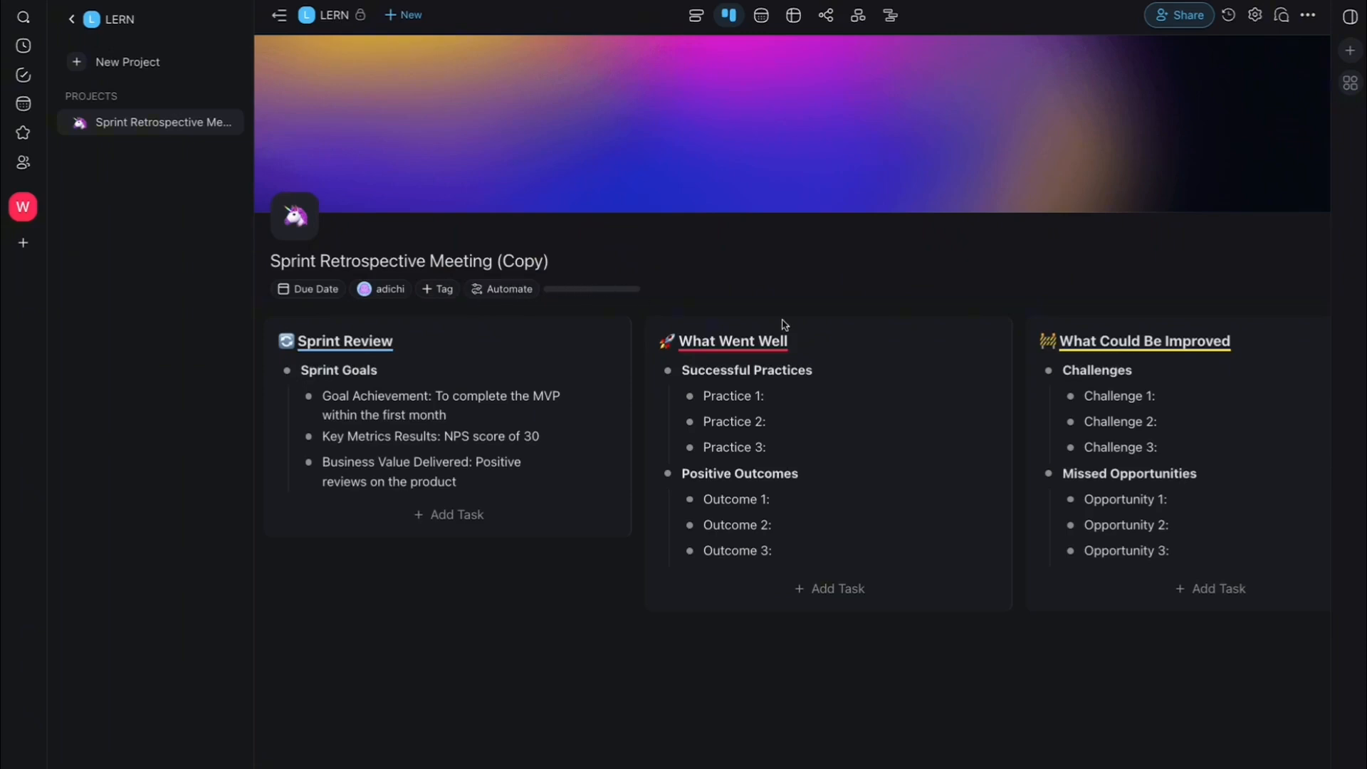
- View the project as a calendar, table and list, then return to the board and look through its columns
click(759, 25)
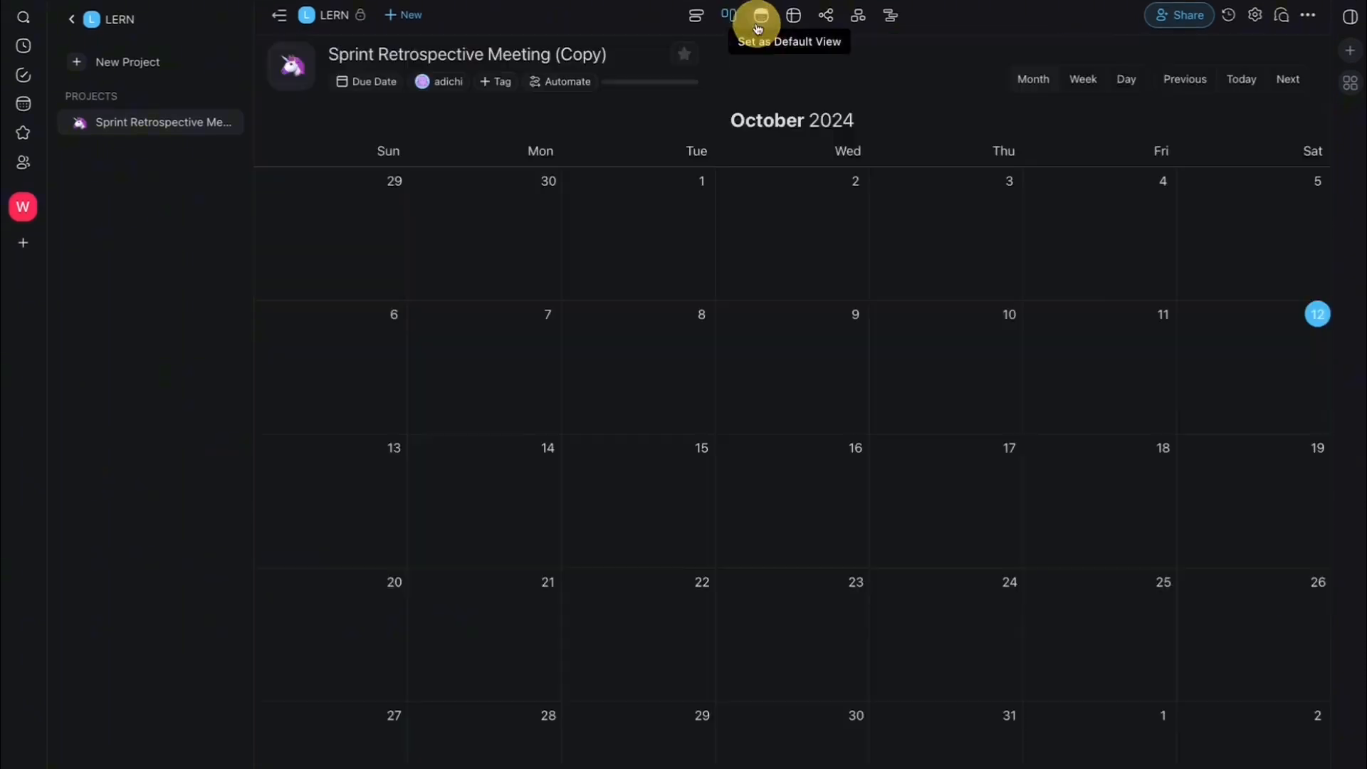
click(801, 24)
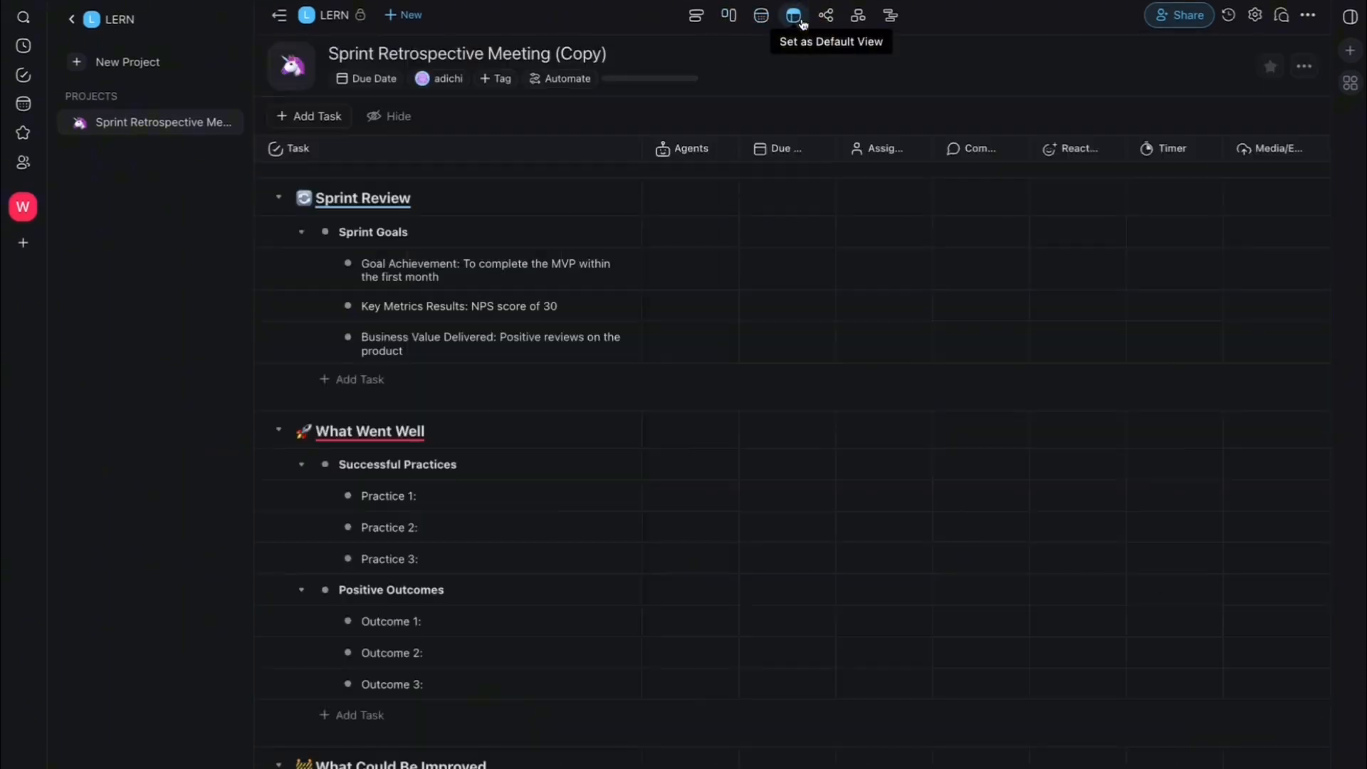
click(695, 20)
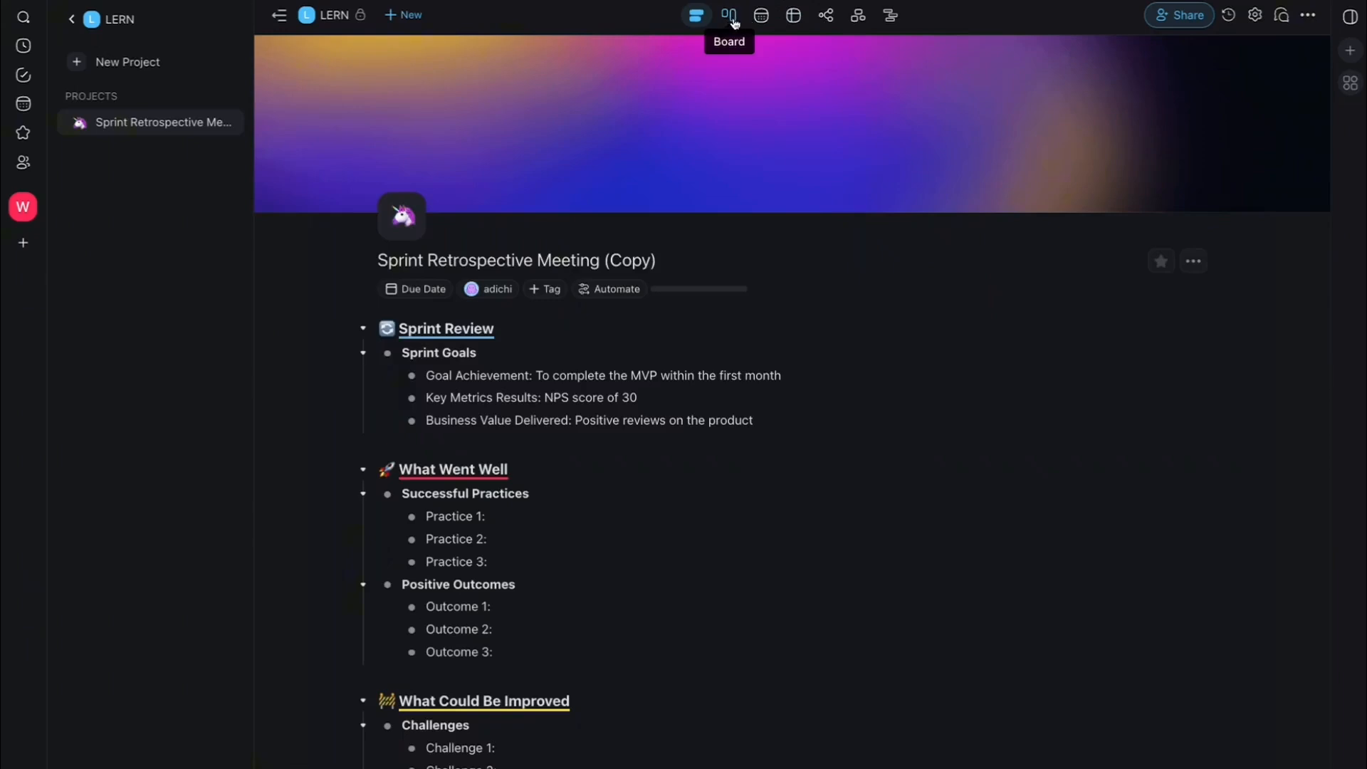
click(729, 20)
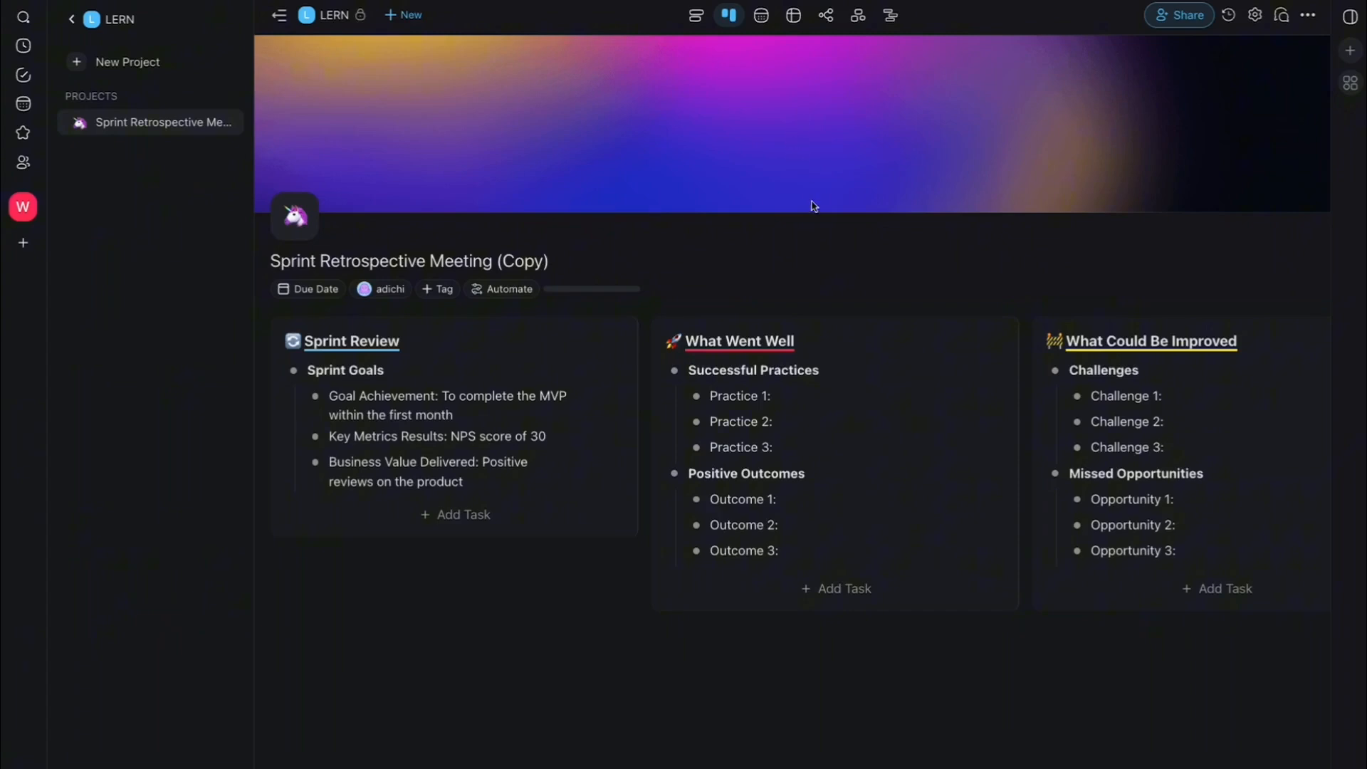
scroll(658, 243, right, 5)
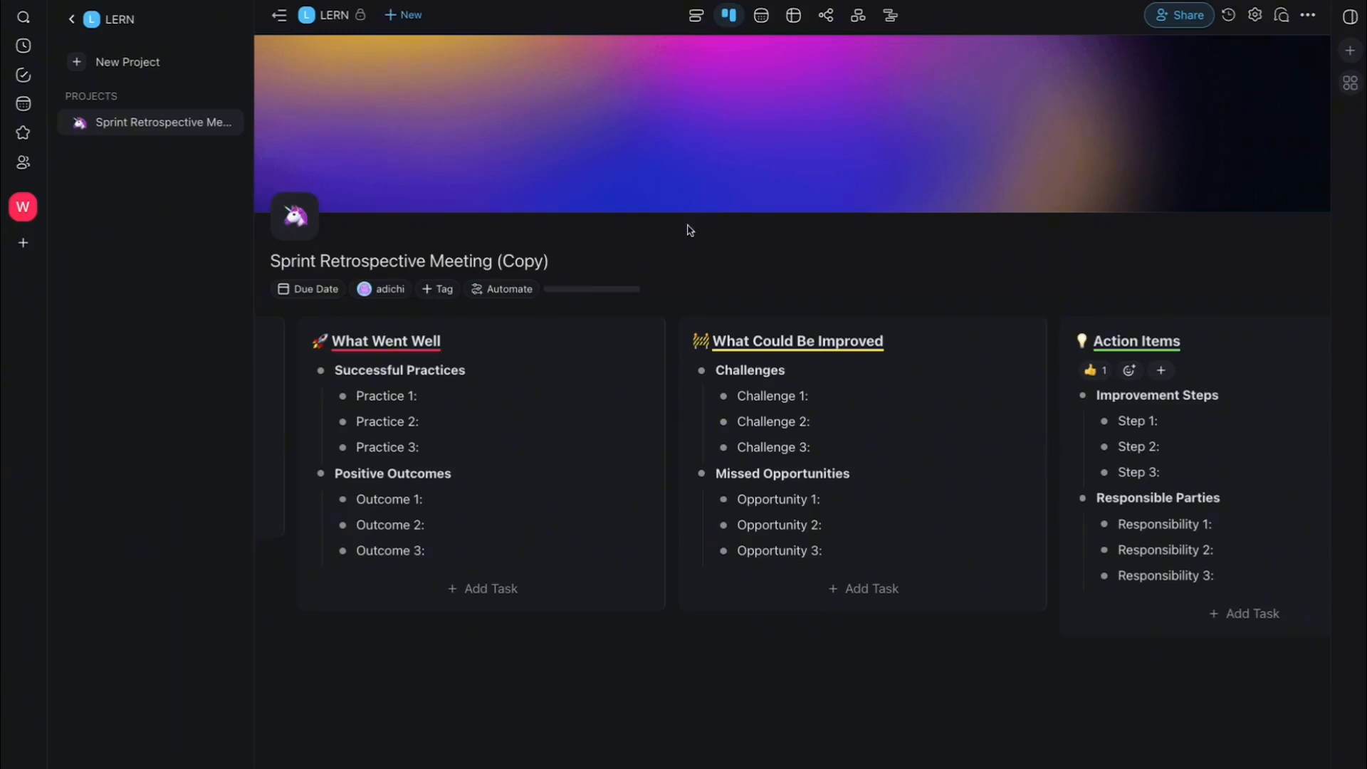
scroll(681, 237, left, 2)
scroll(682, 240, left, 3)
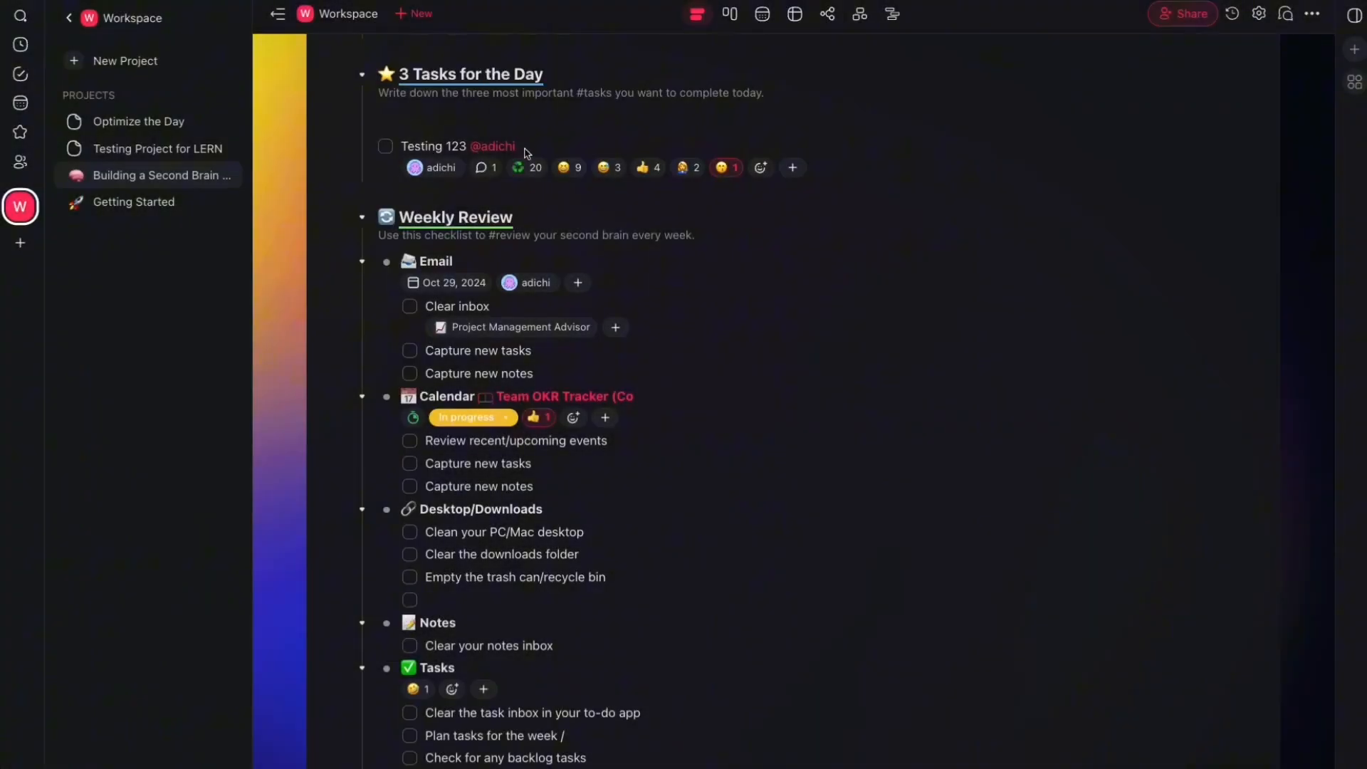
- Look through the Inbox, 3 Tasks for the Day and Weekly Review sections of the Building a Second Brain project
scroll(534, 156, up, 3)
scroll(545, 159, up, 1)
scroll(470, 107, down, 12)
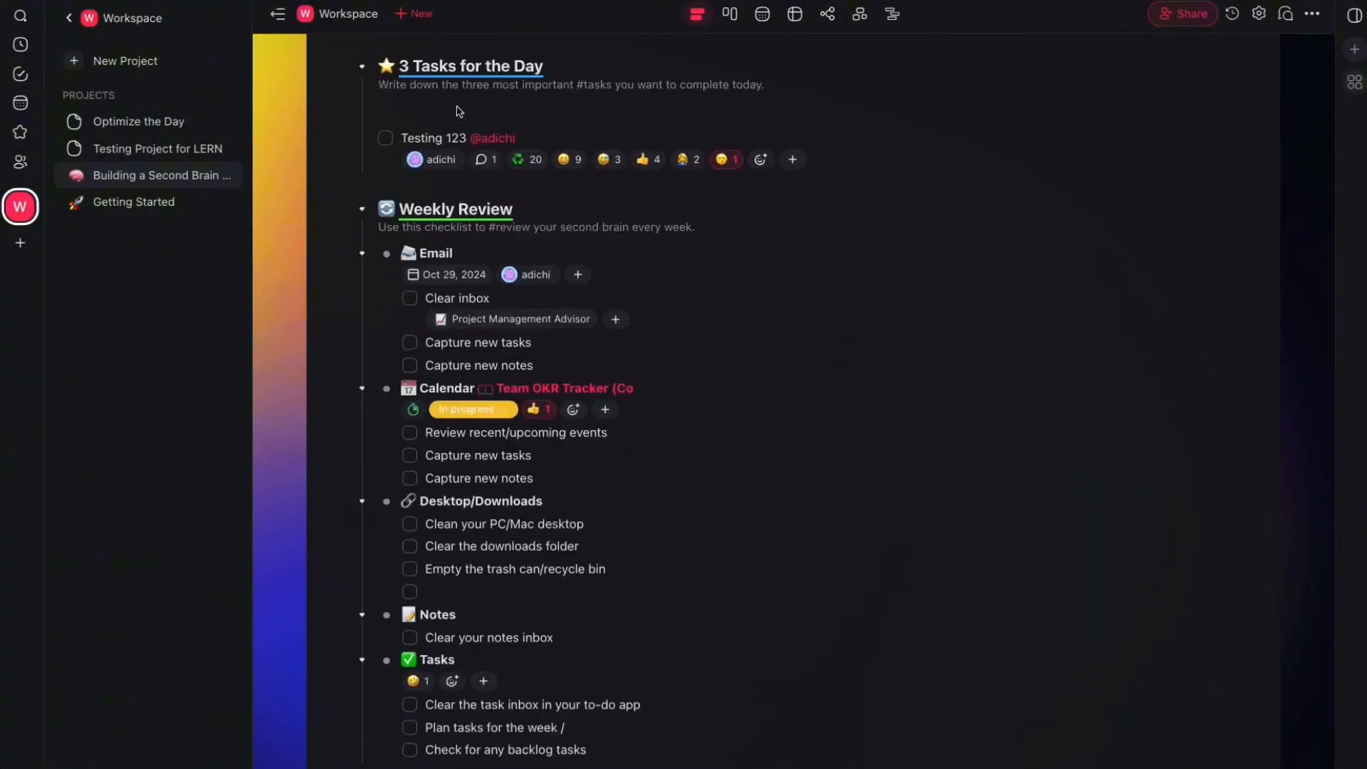
scroll(459, 110, up, 12)
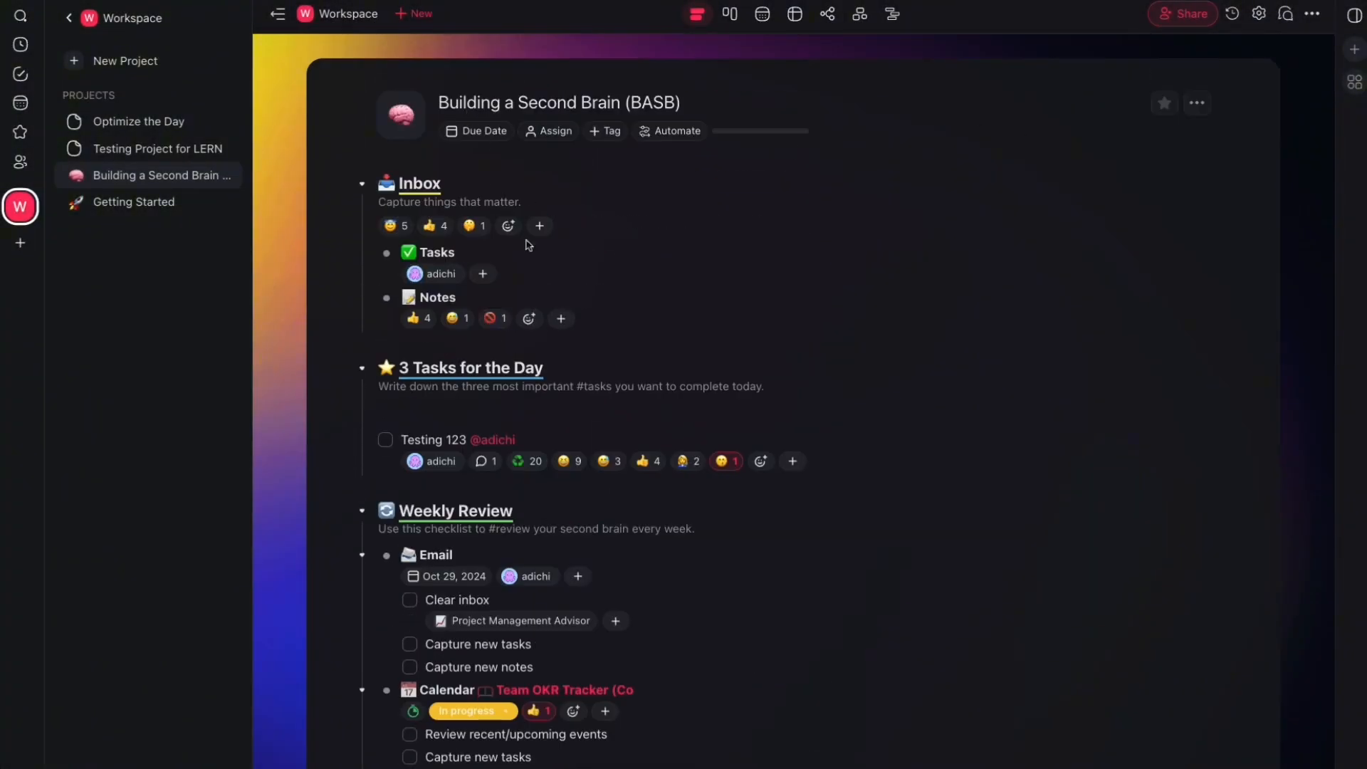
scroll(672, 523, down, 10)
scroll(672, 524, up, 10)
scroll(504, 467, down, 7)
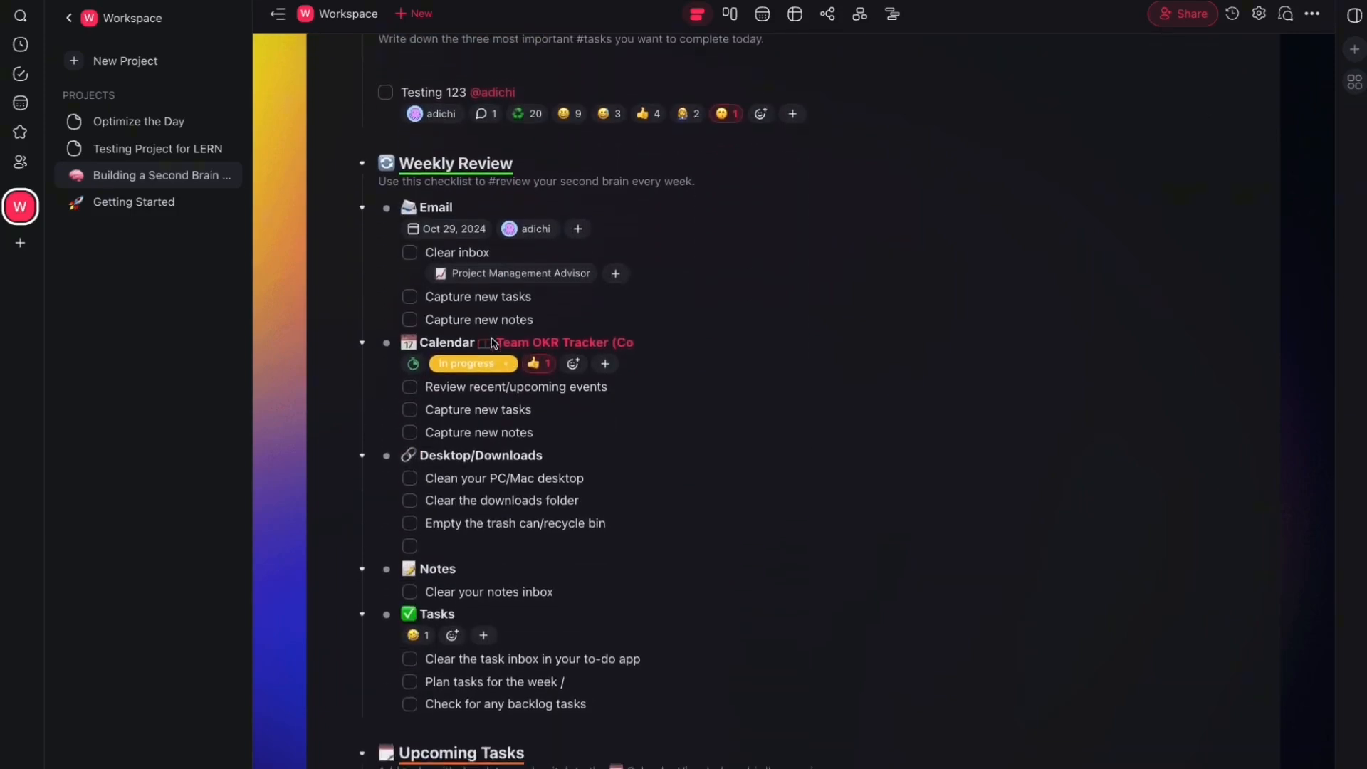
scroll(501, 344, up, 7)
- Collapse the 3 Tasks for the Day section of the Building a Second Brain project
click(548, 368)
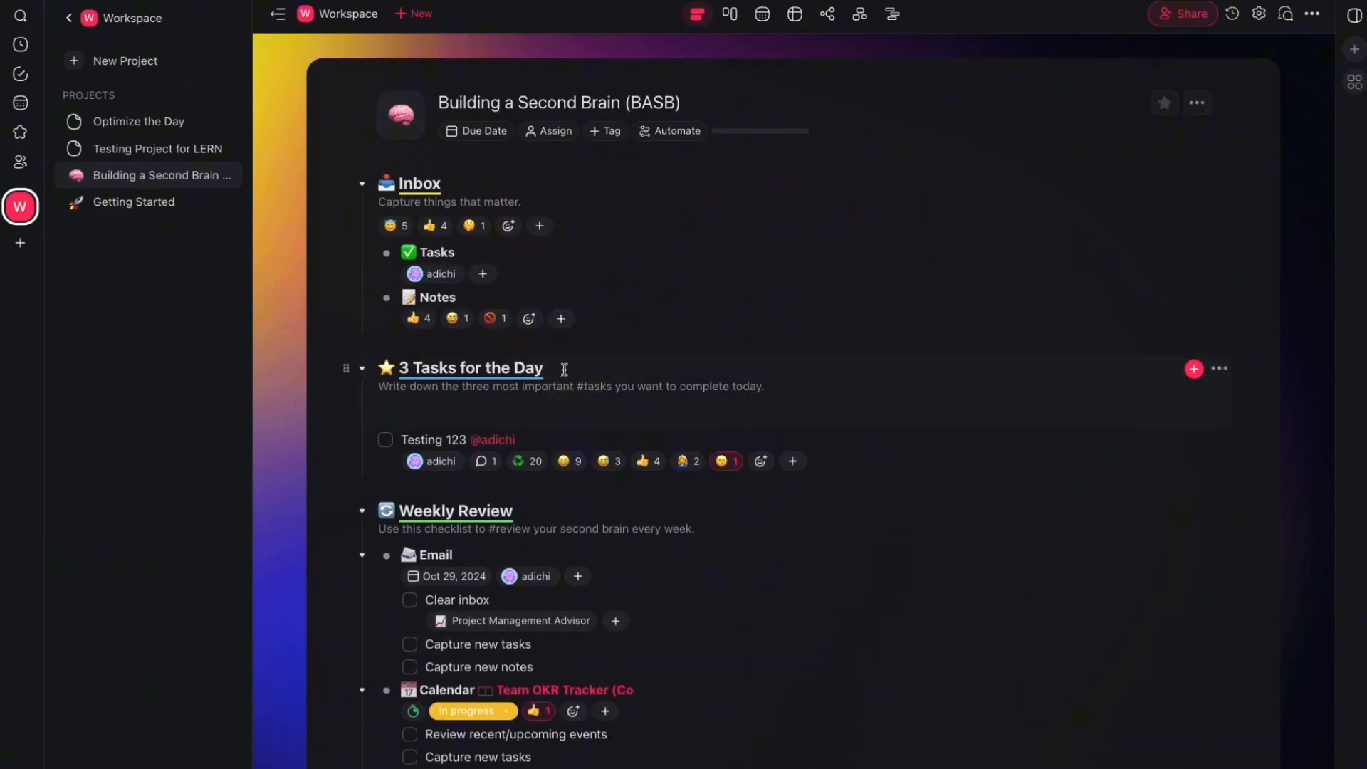
click(360, 368)
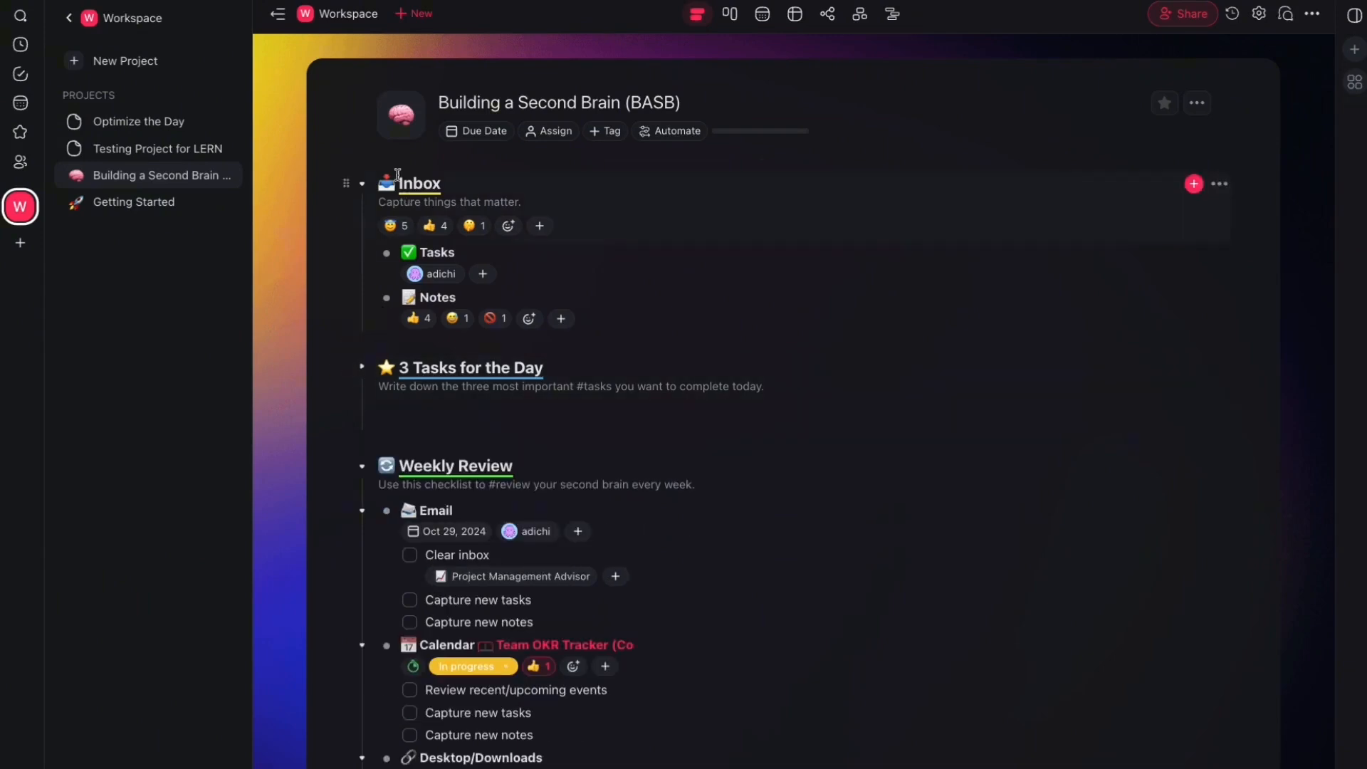
scroll(450, 362, down, 3)
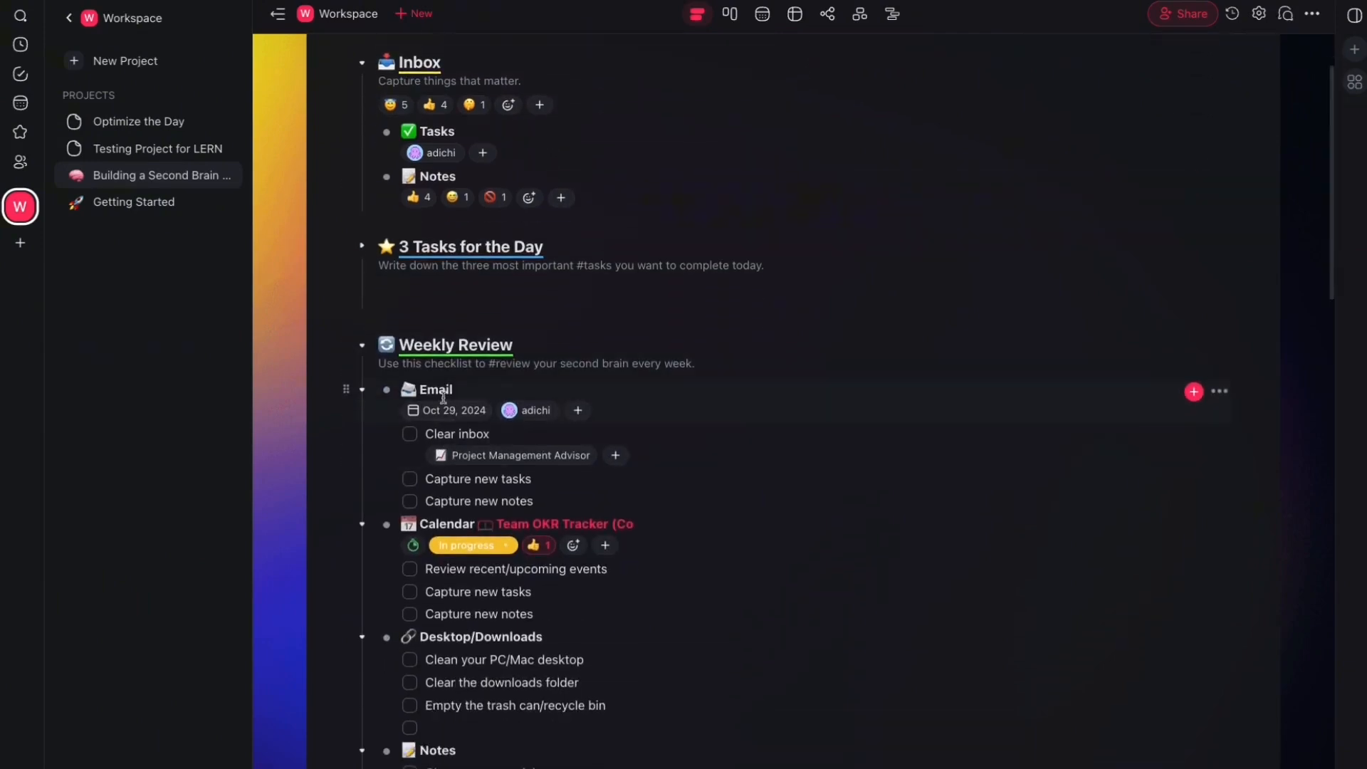
- View the project as a mind map, look over its branches, and return to the list view
click(827, 14)
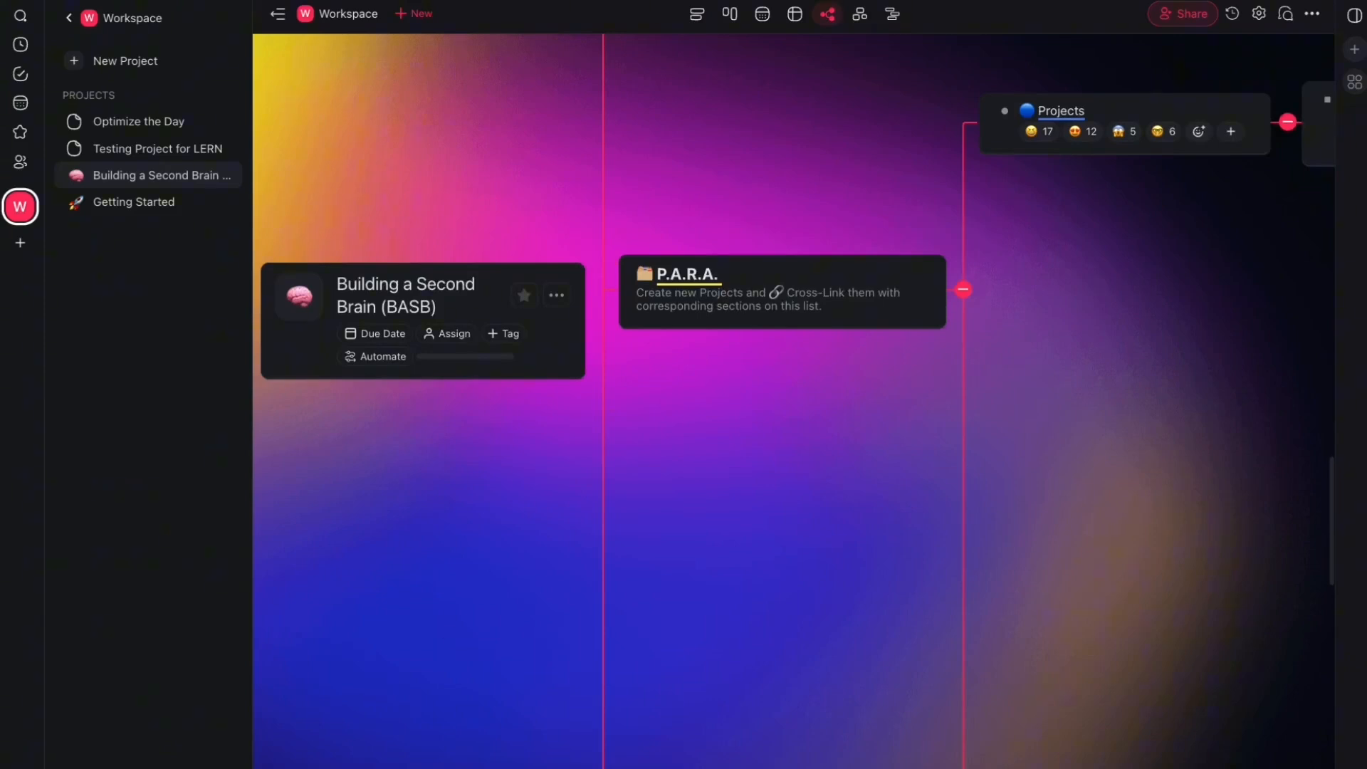
scroll(1079, 543, down, 3)
scroll(1077, 539, right, 2)
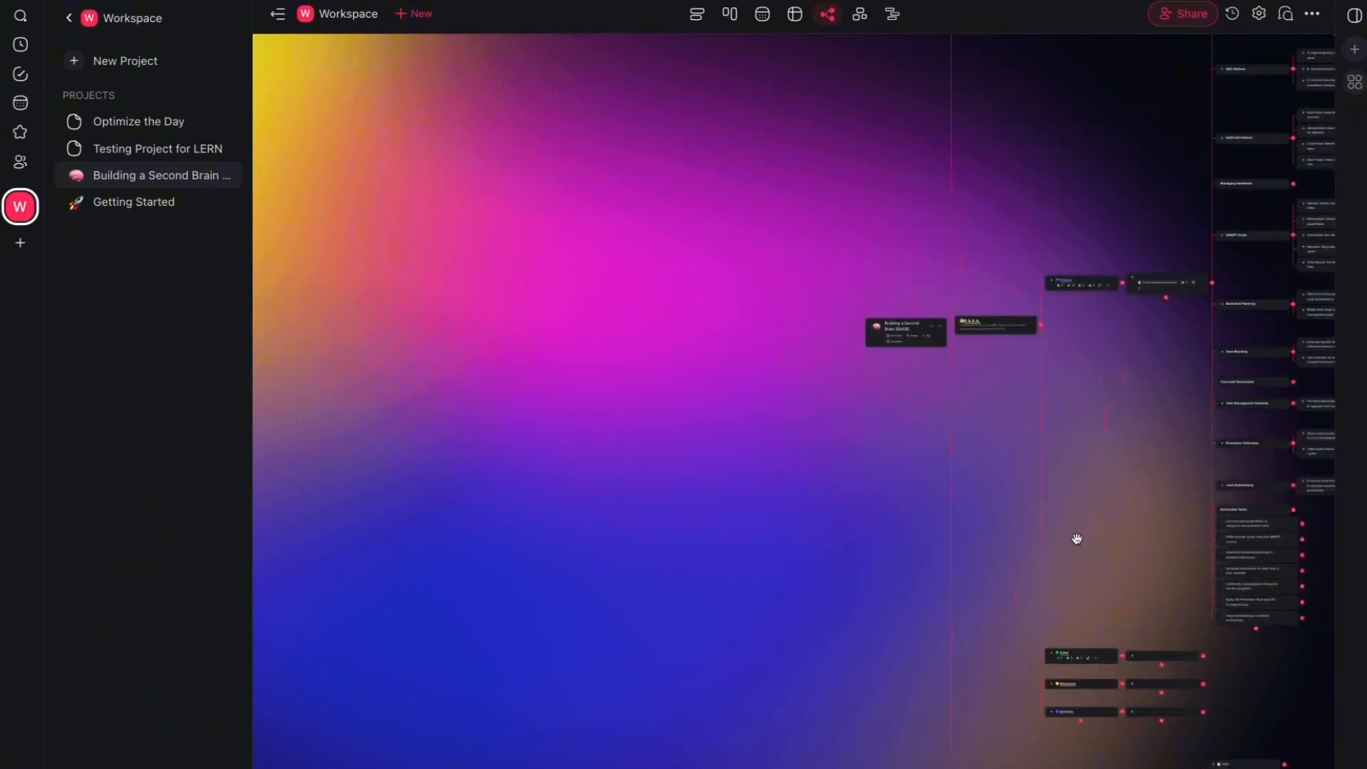
scroll(1077, 539, down, 4)
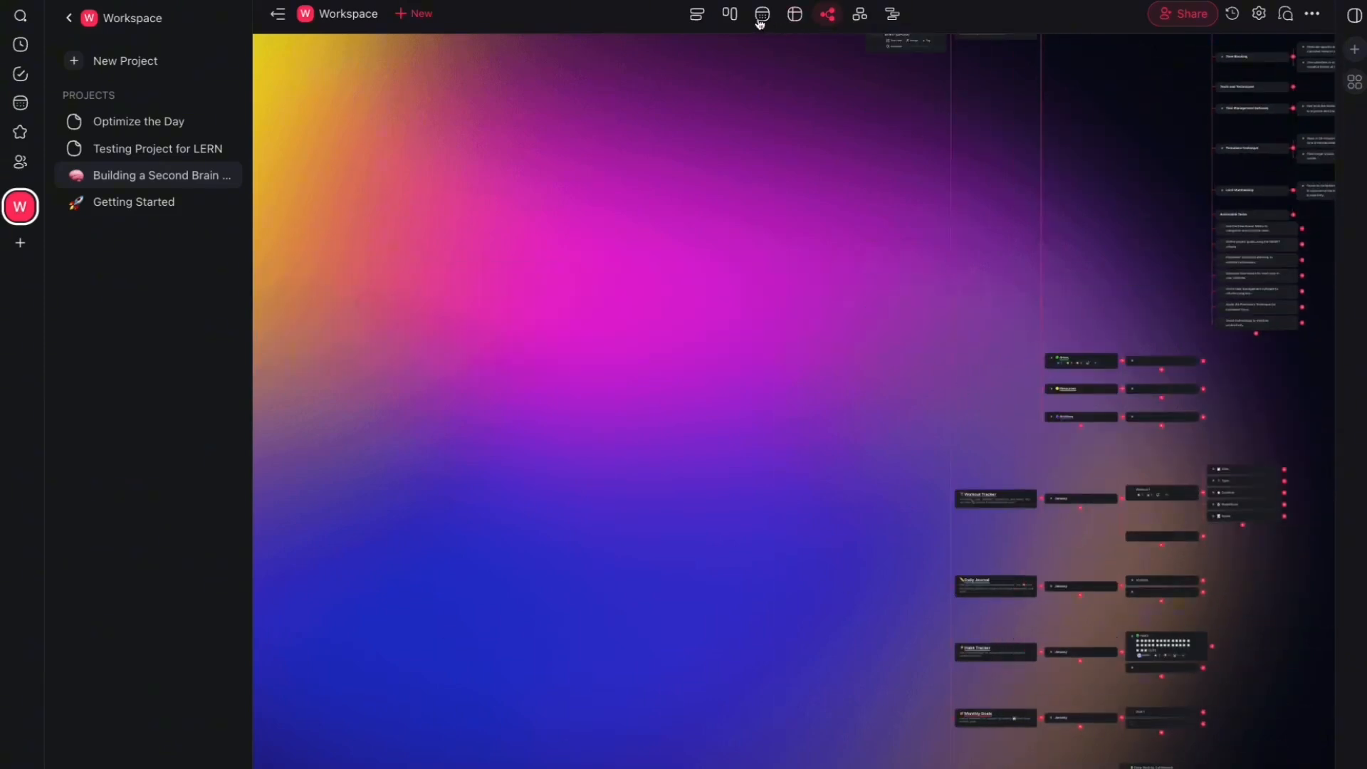
click(697, 14)
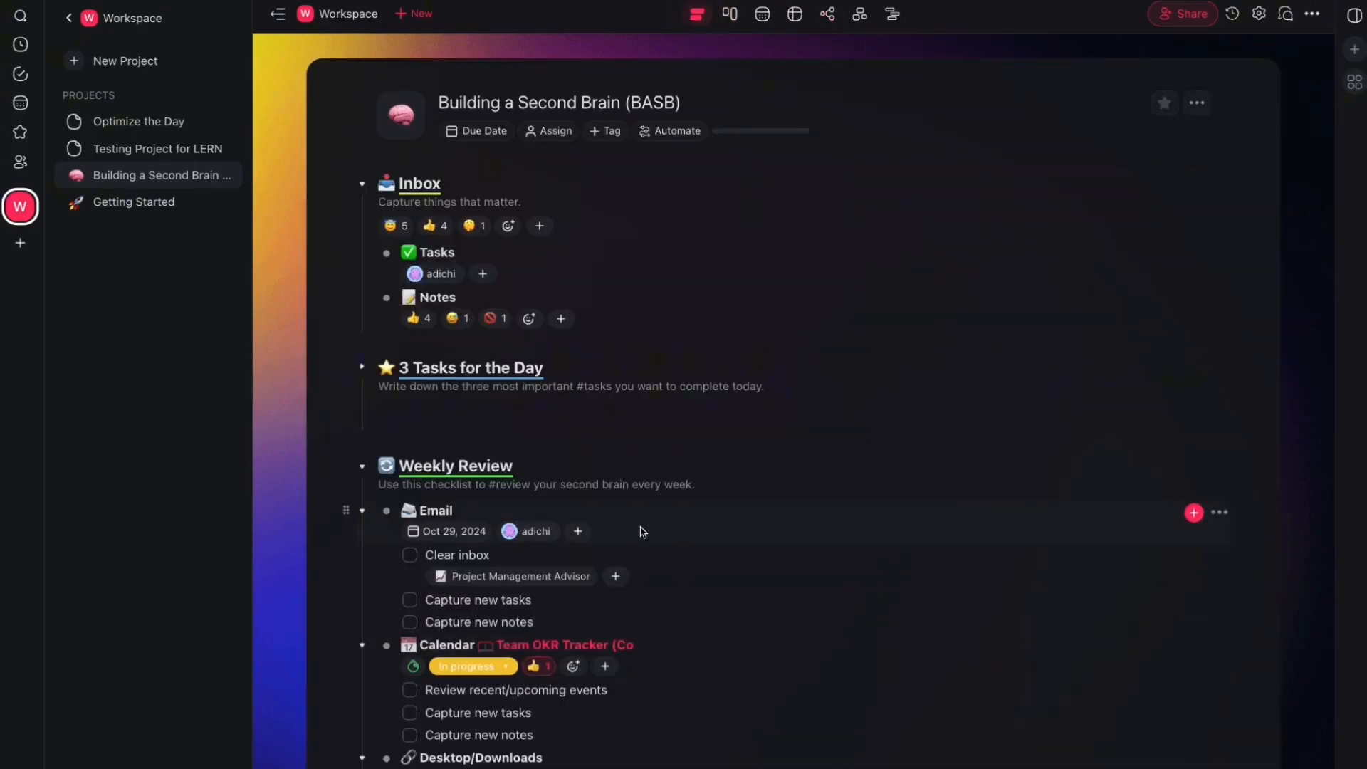
- Set the due date of the Capture new tasks item under Calendar to tomorrow, October 13, using the inline commands
scroll(643, 532, down, 3)
click(569, 476)
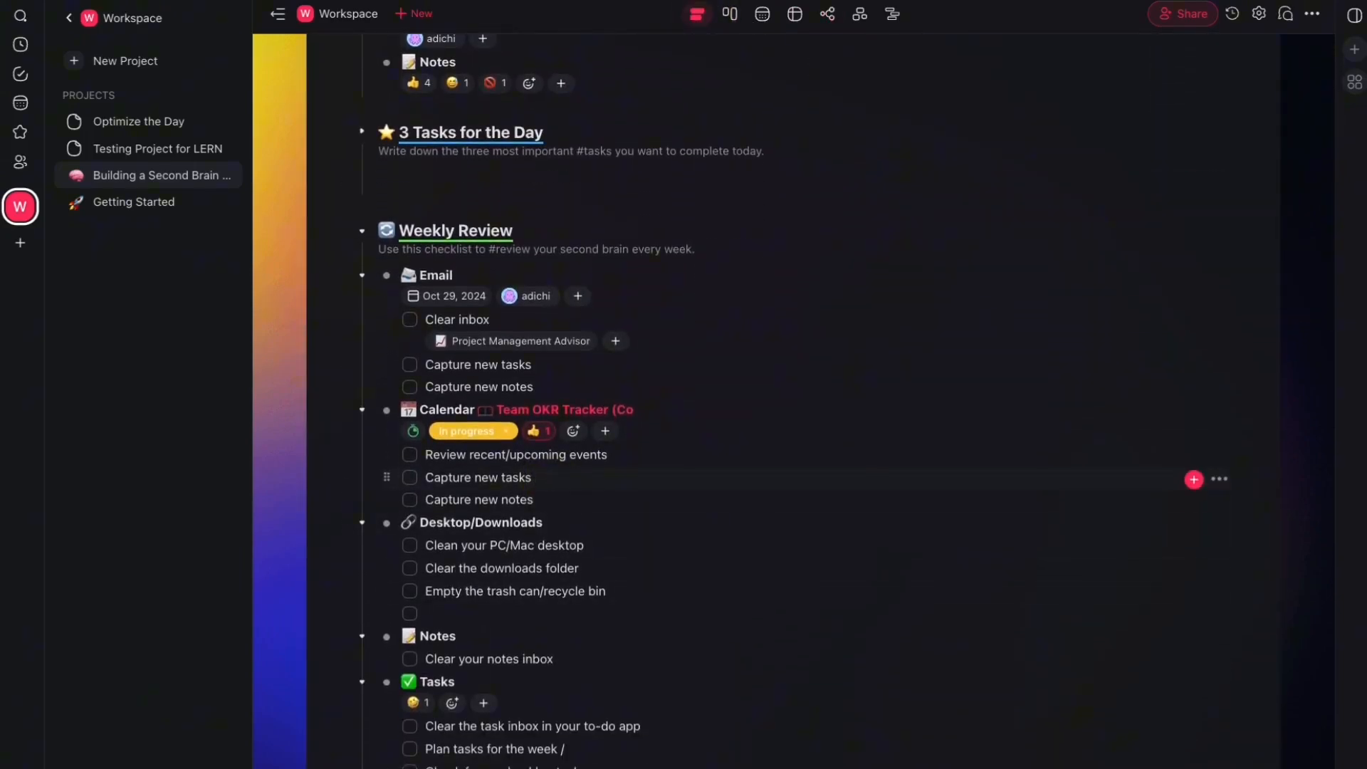
text(/)
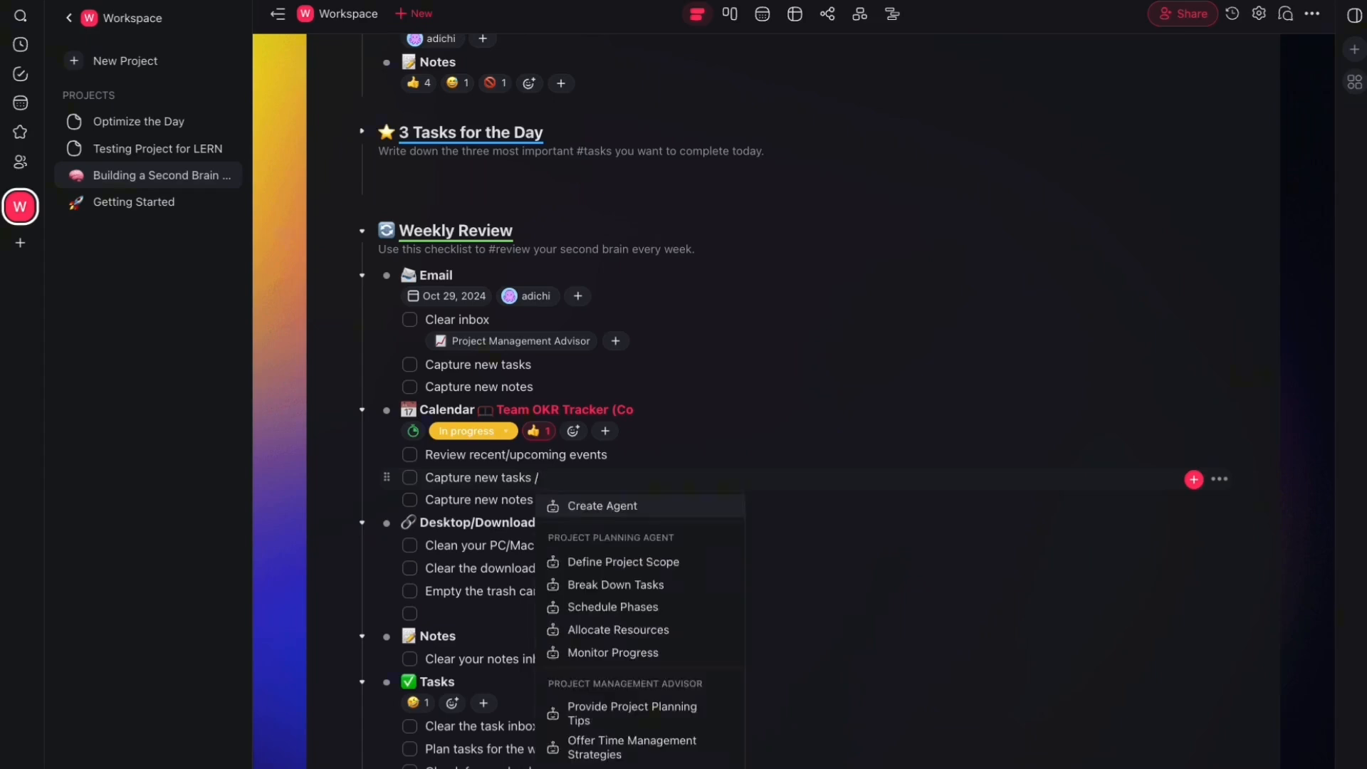
scroll(602, 570, down, 4)
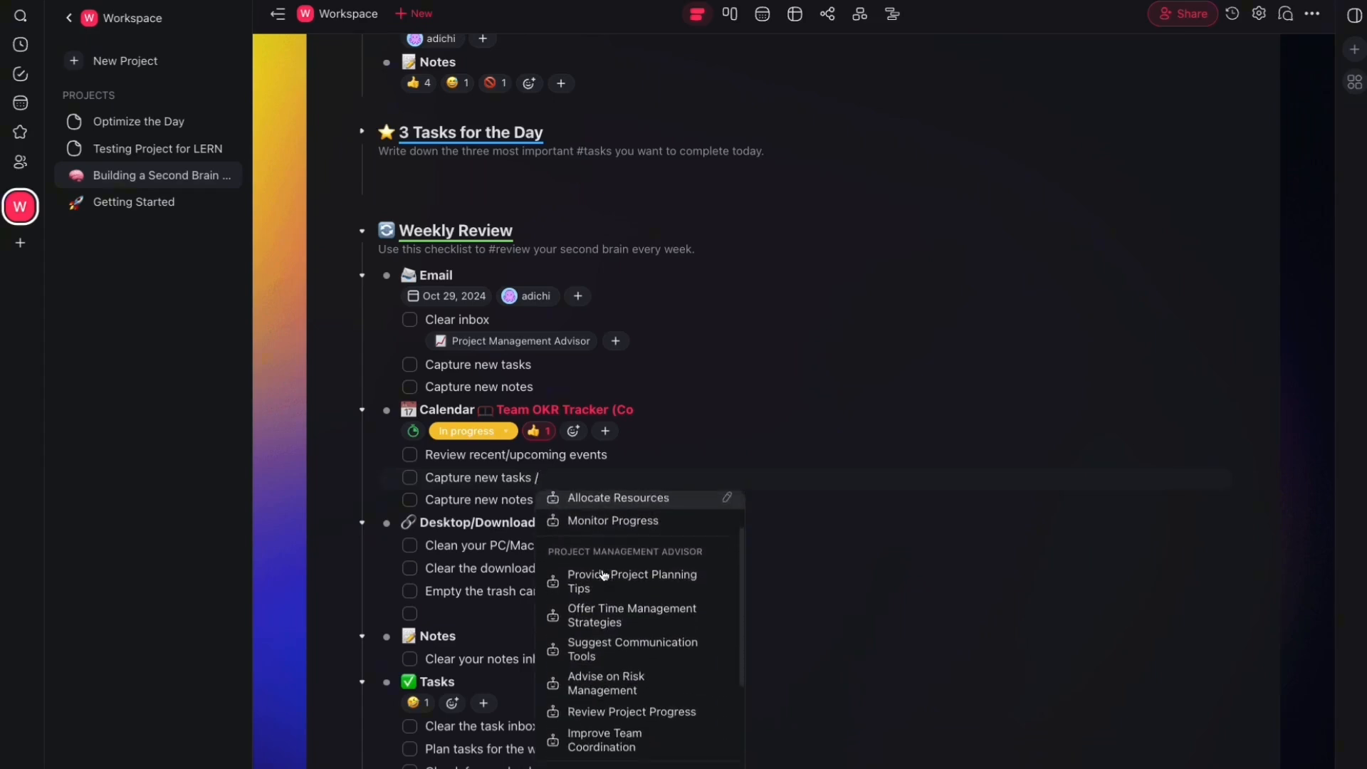
scroll(602, 573, down, 3)
scroll(609, 562, up, 7)
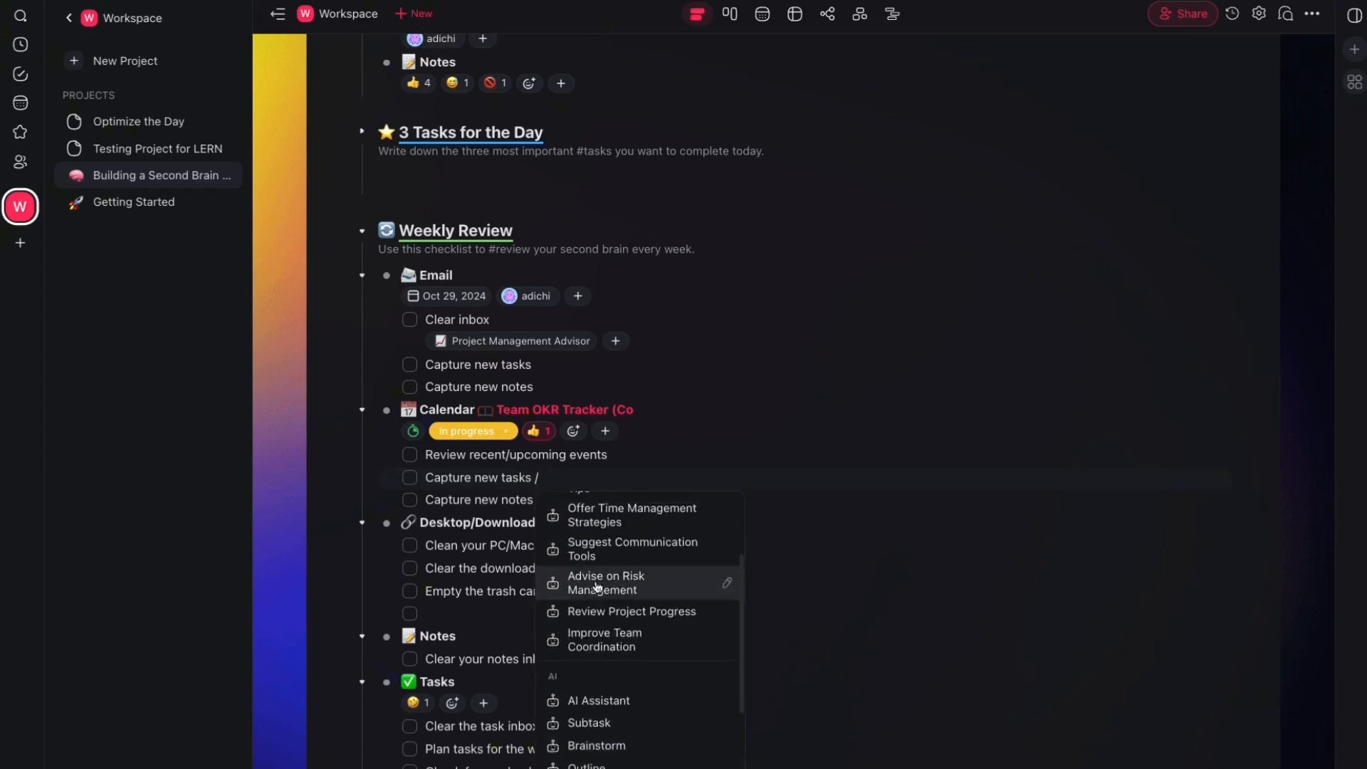
scroll(618, 543, down, 5)
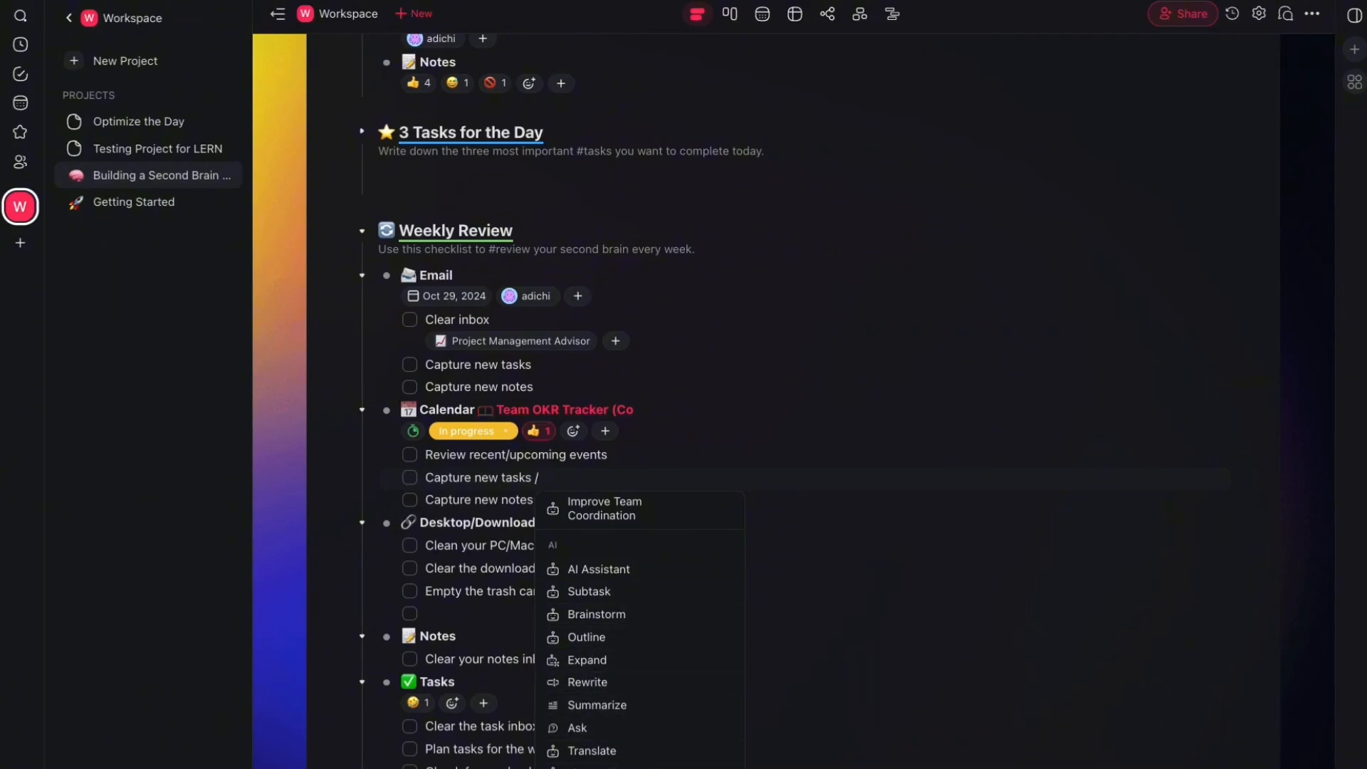
scroll(597, 636, down, 4)
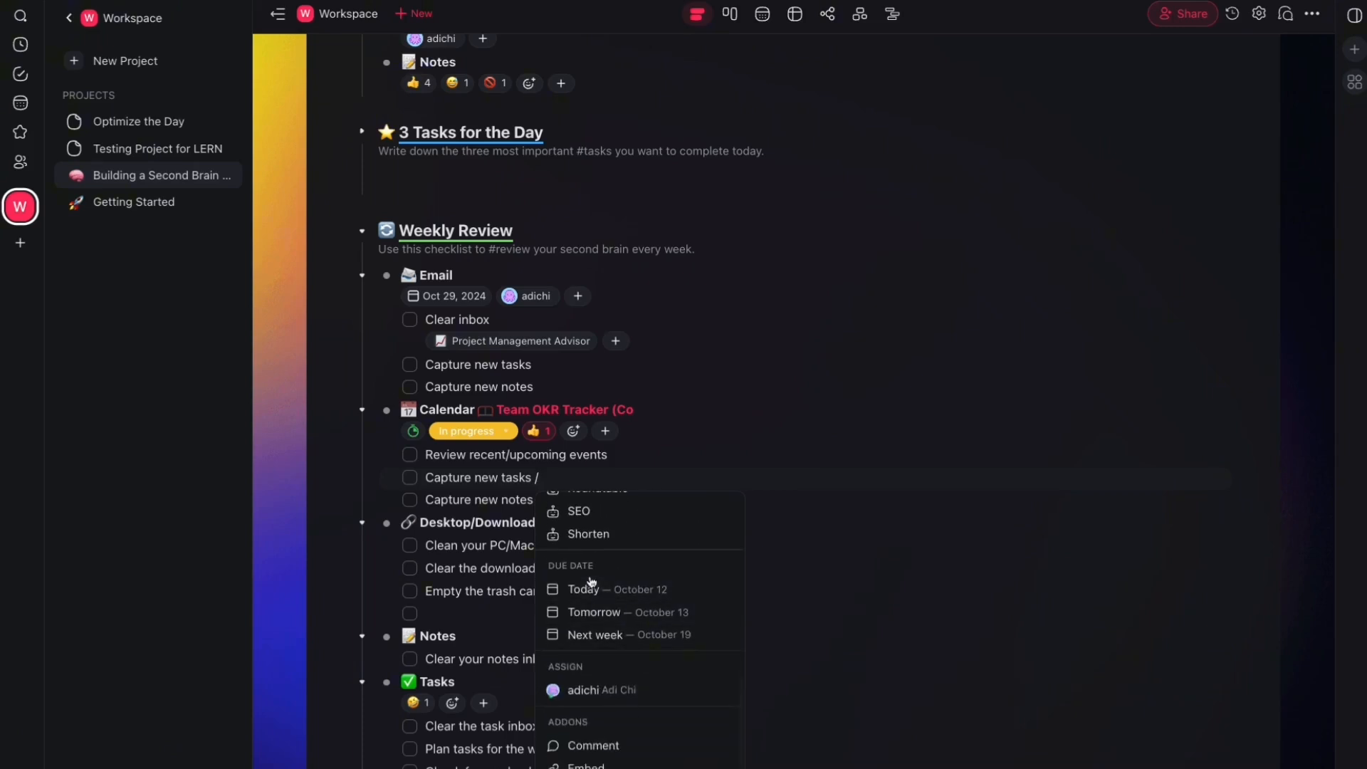
click(595, 612)
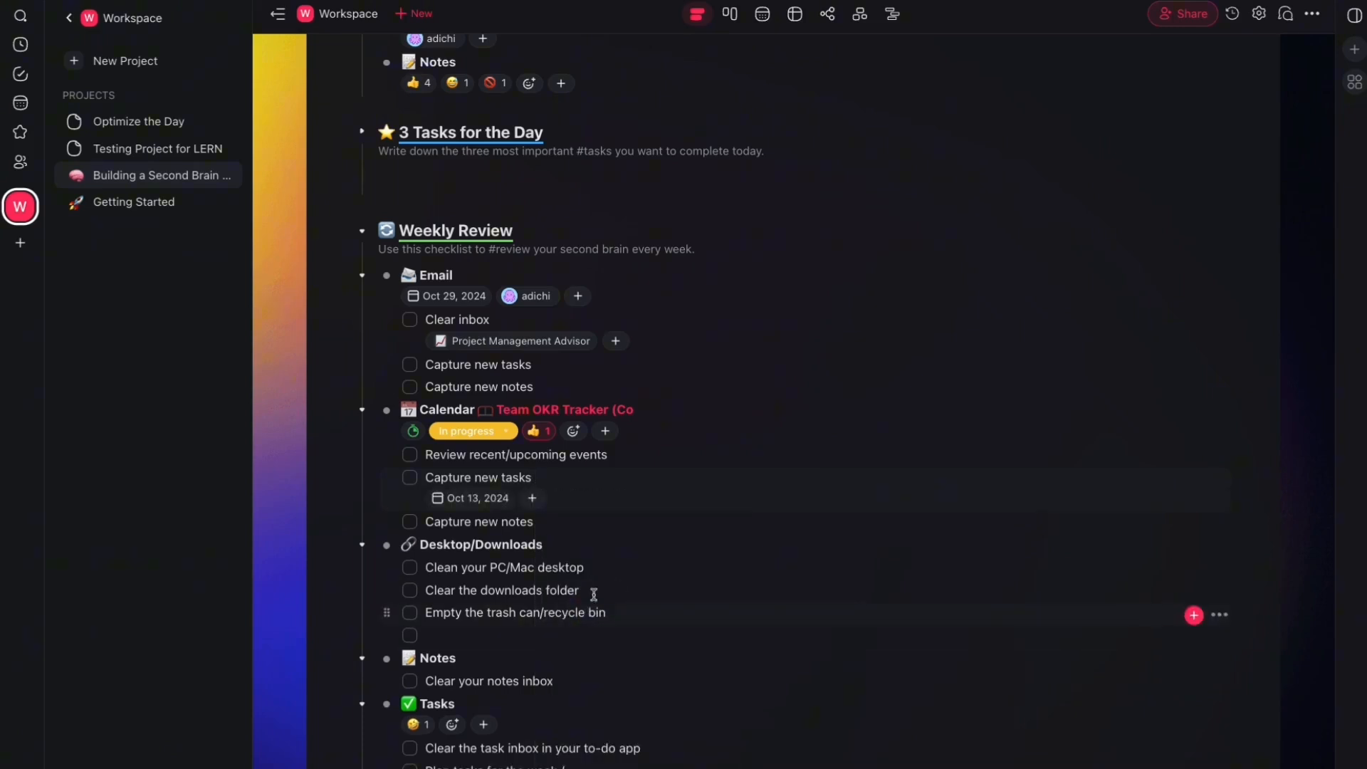
- Browse the inline commands of the Capture new tasks item and insert an empty task above it
text(/)
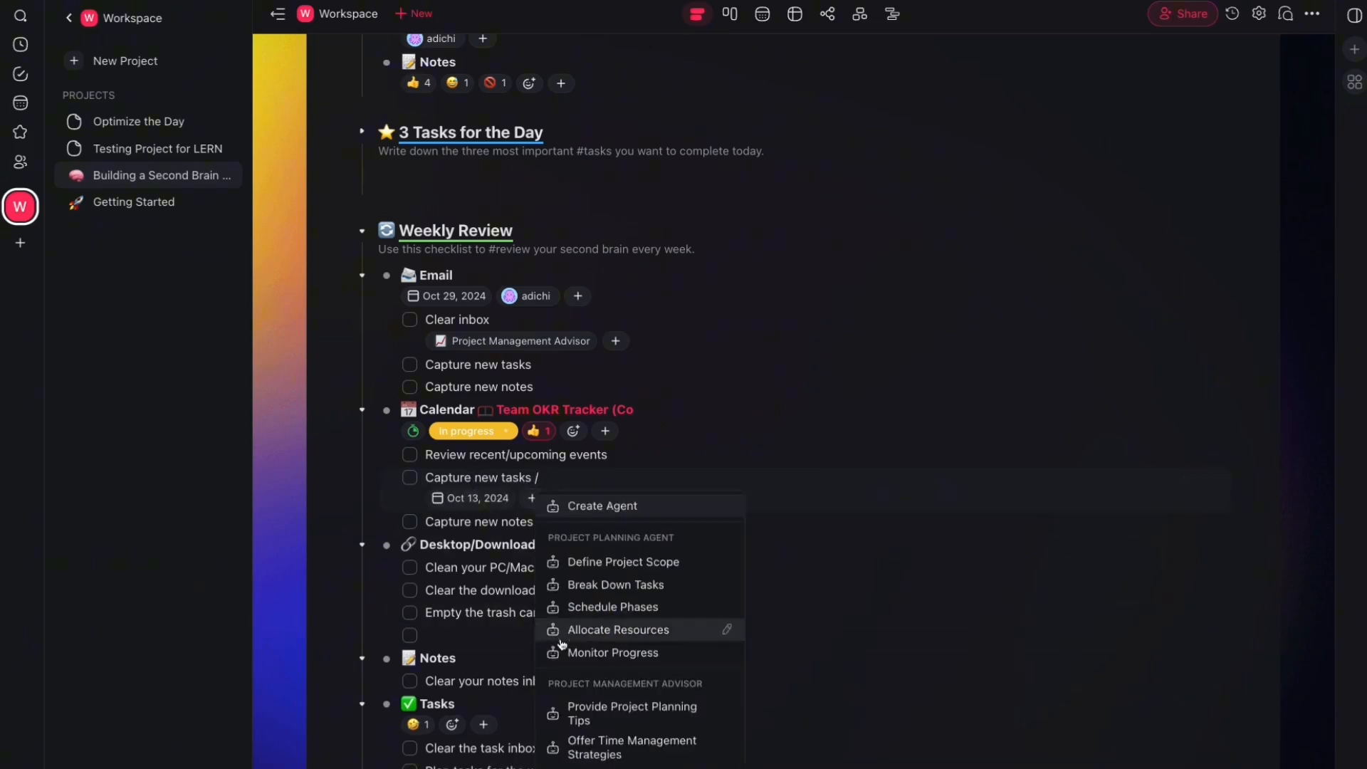
scroll(727, 625, down, 5)
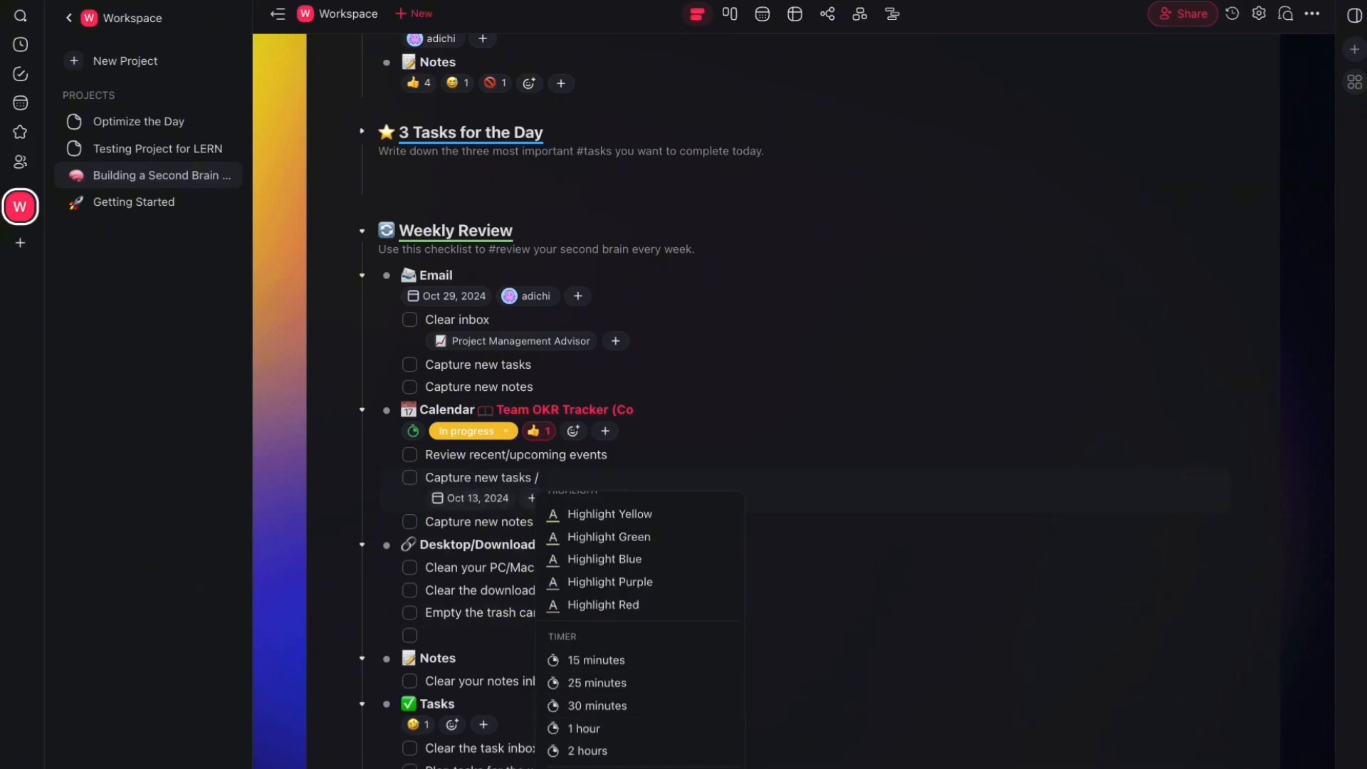
key(Return)
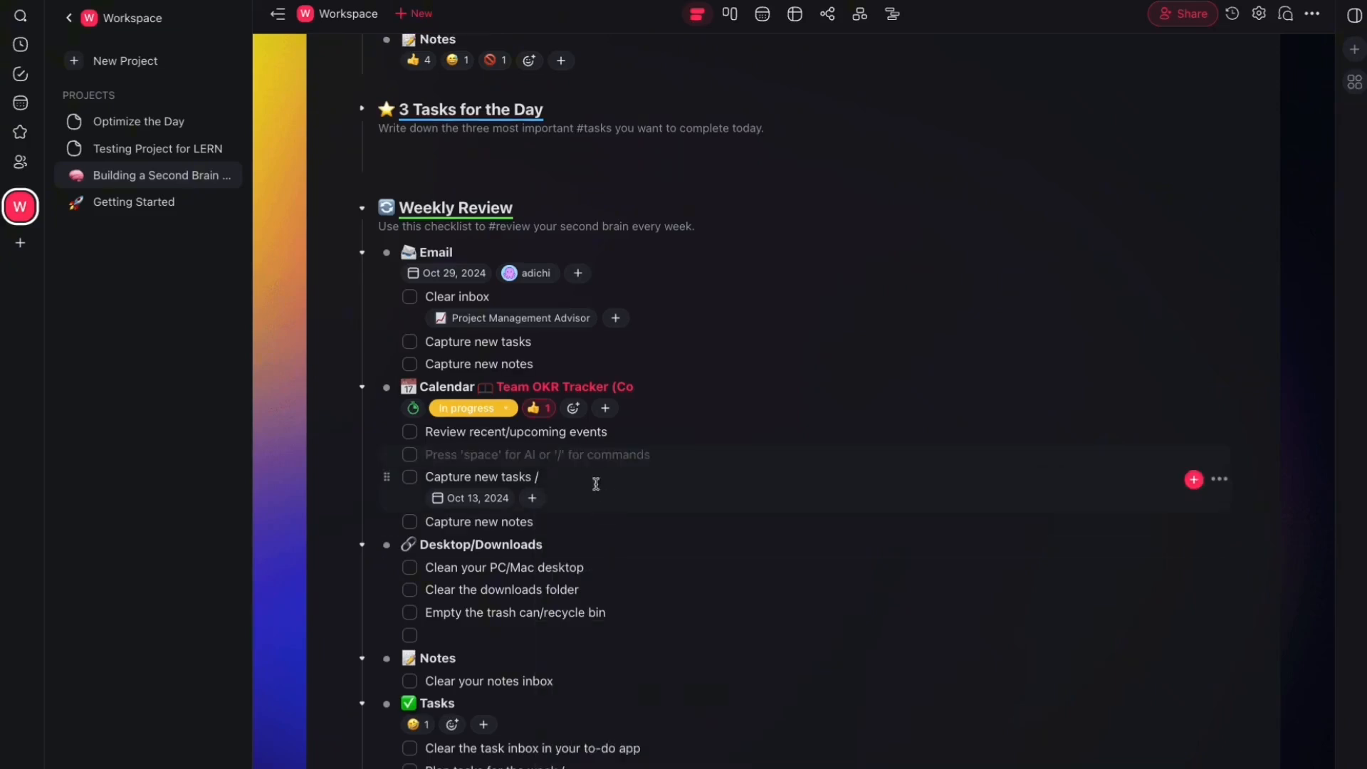
- Examine the inline command list of the Capture new tasks item, including its block, highlight and timer options, and clear the slash from its text
click(559, 472)
key(BackSpace)
text(/)
scroll(641, 626, down, 10)
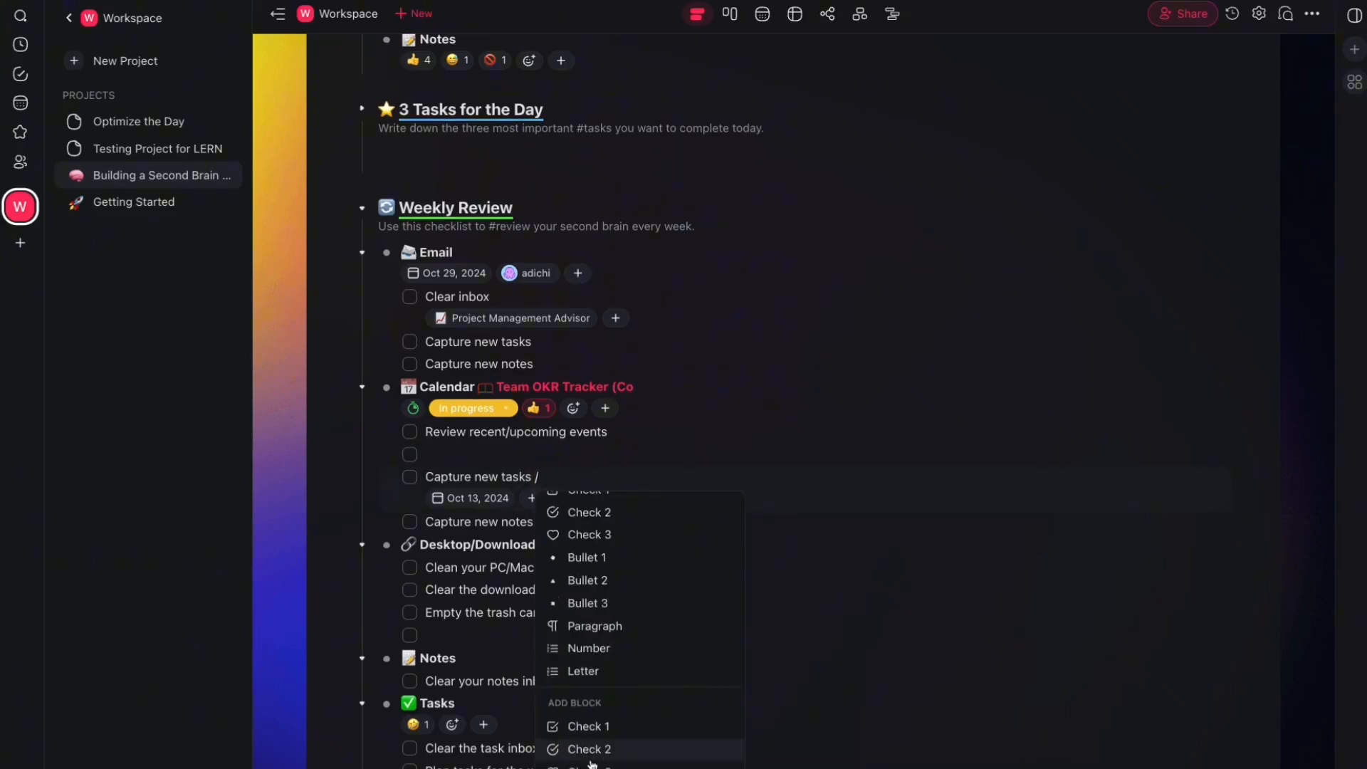
scroll(641, 748, down, 8)
scroll(608, 766, down, 5)
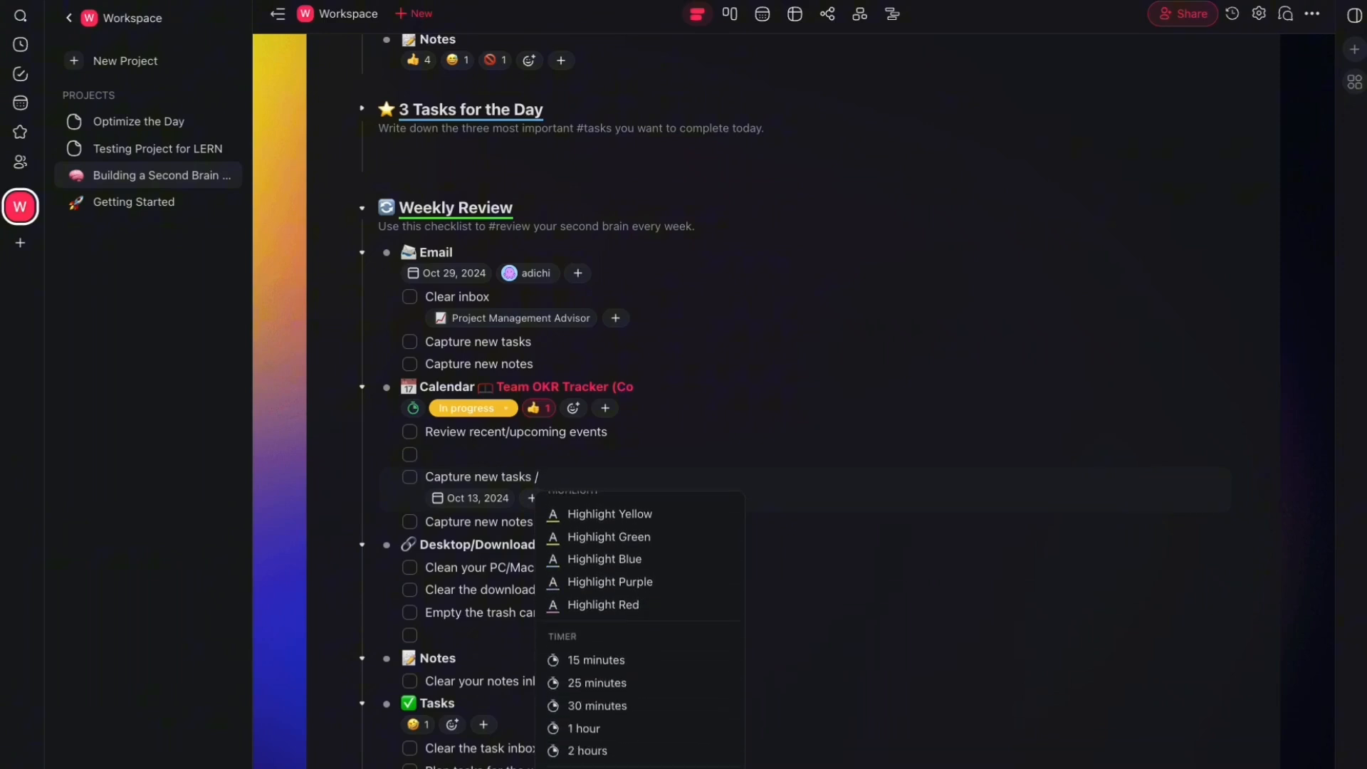
scroll(641, 634, down, 10)
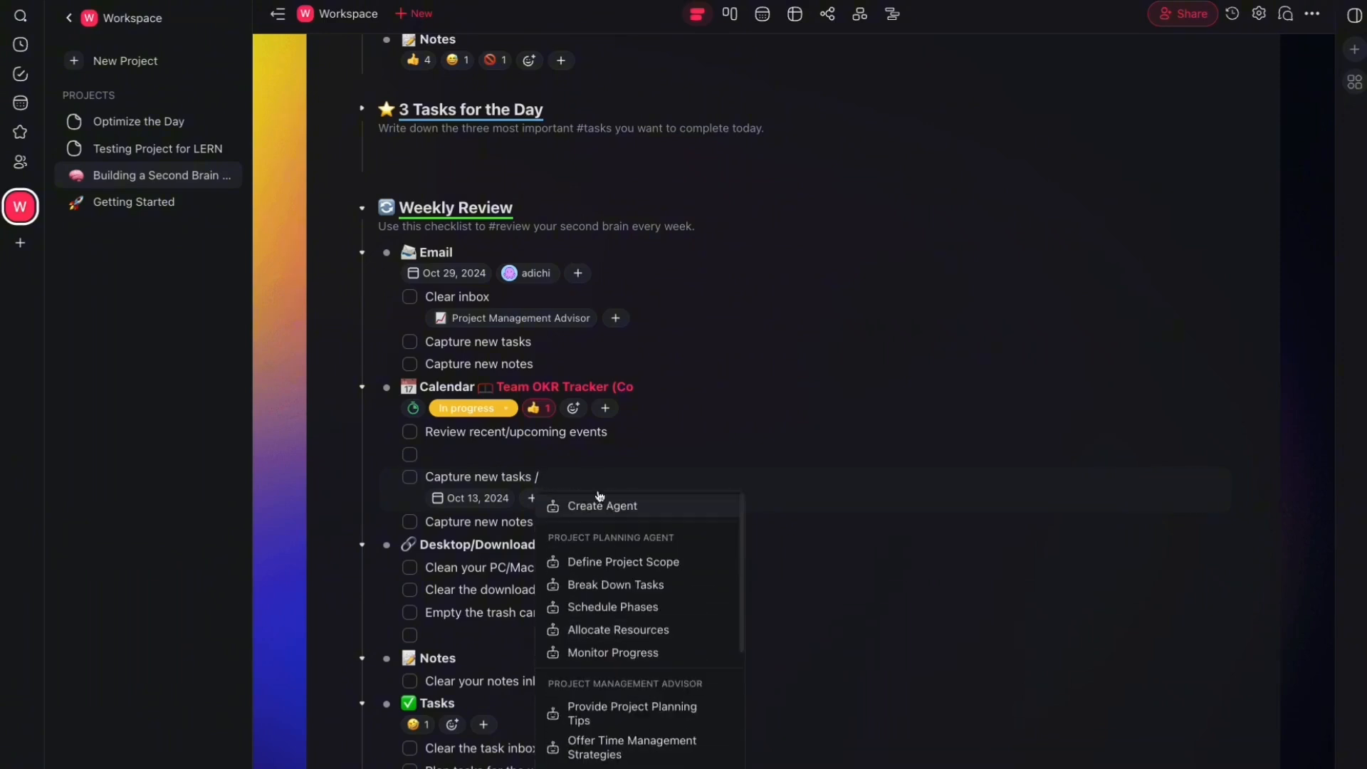
key(BackSpace)
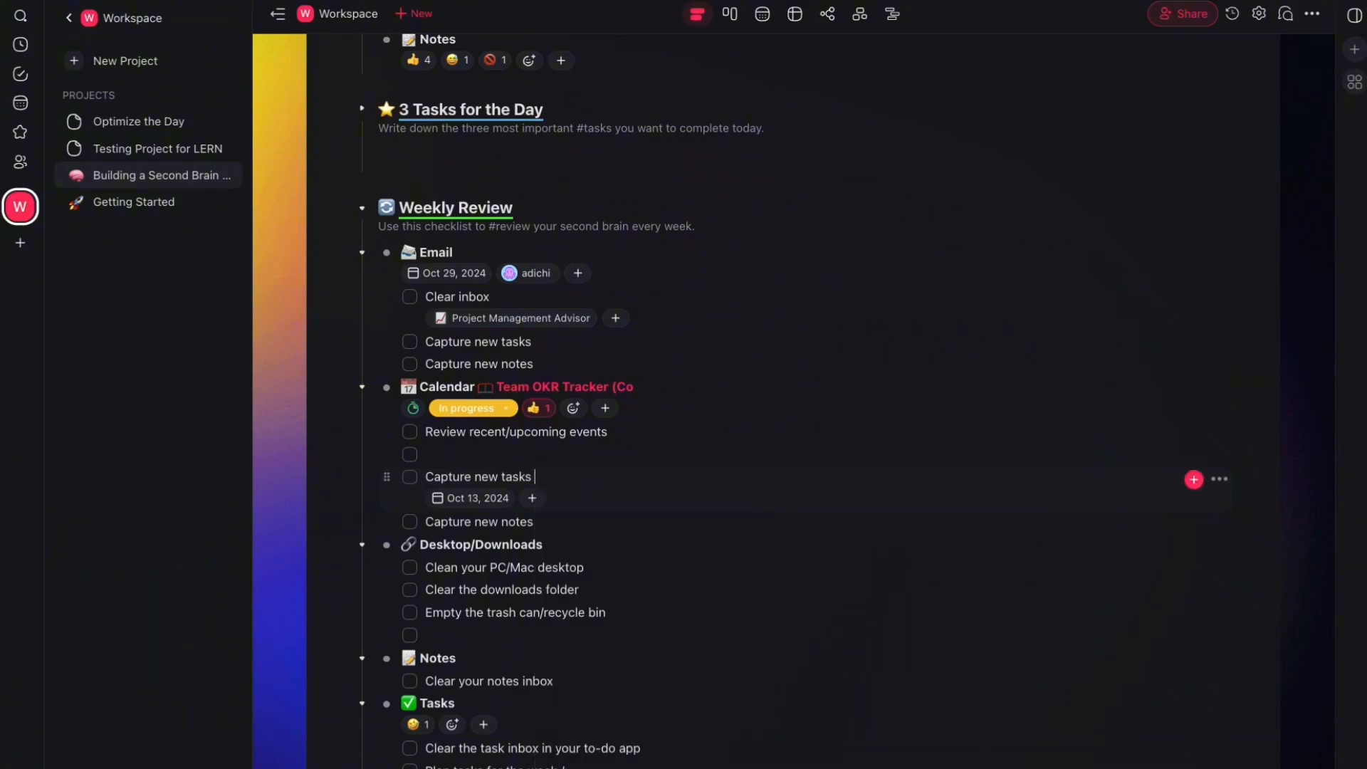
text(/)
key(BackSpace)
text(/)
key(BackSpace)
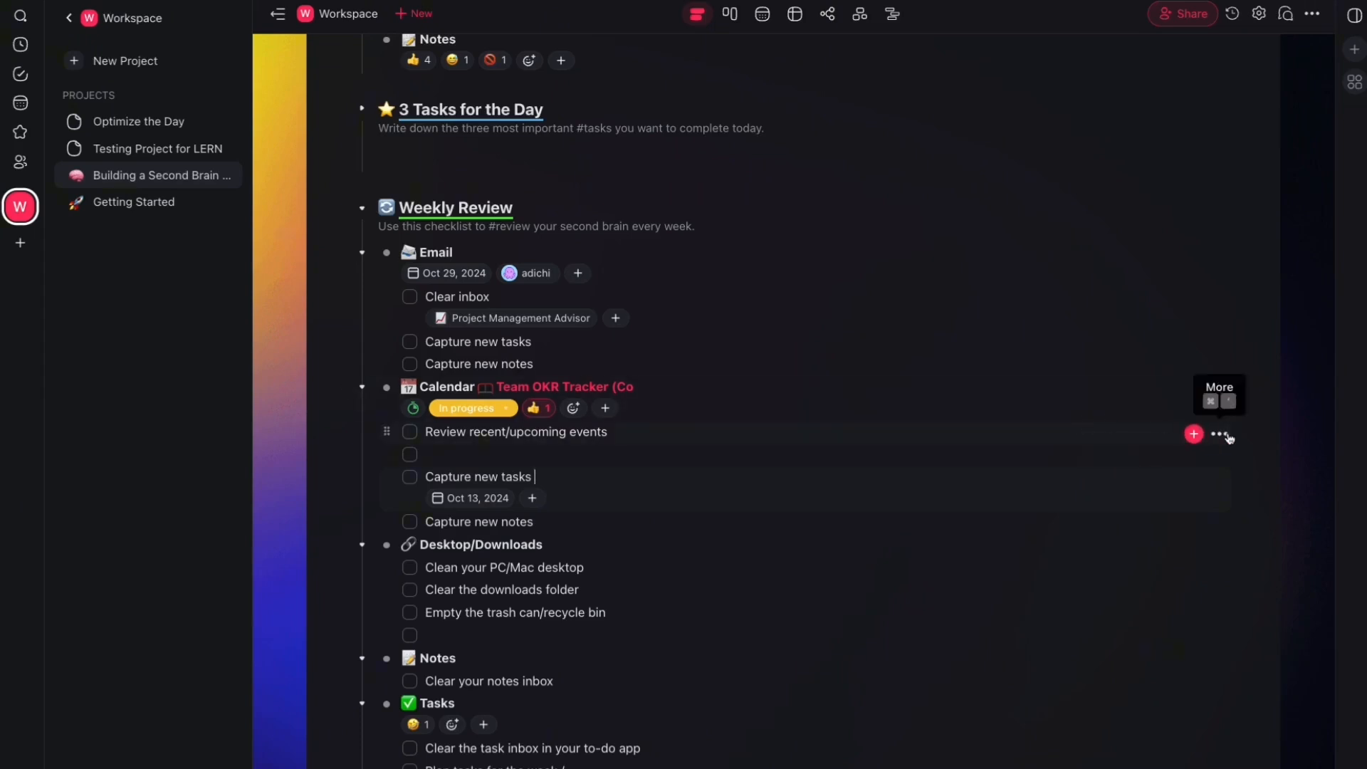
- Examine the item options and the text formatting options for Review recent/upcoming events under Calendar
click(1224, 435)
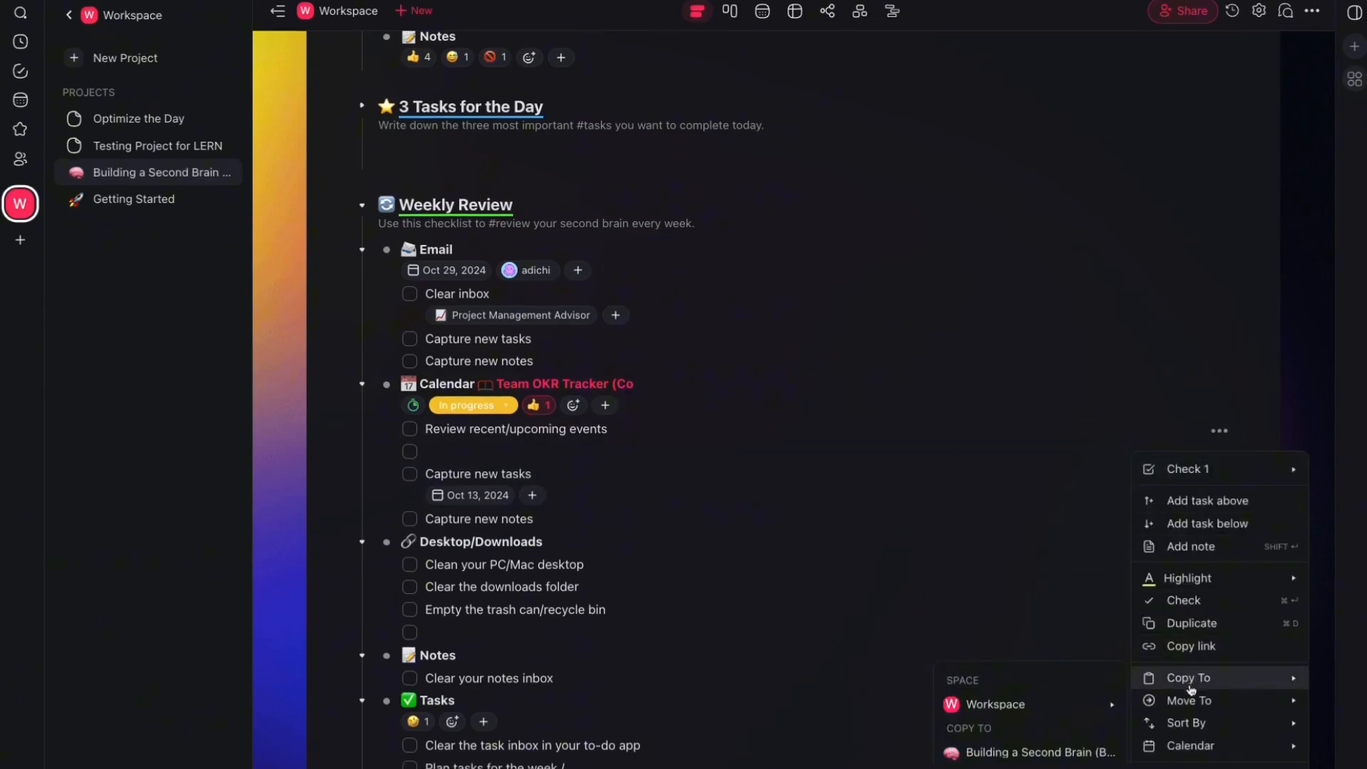
mouse_move(1210, 586)
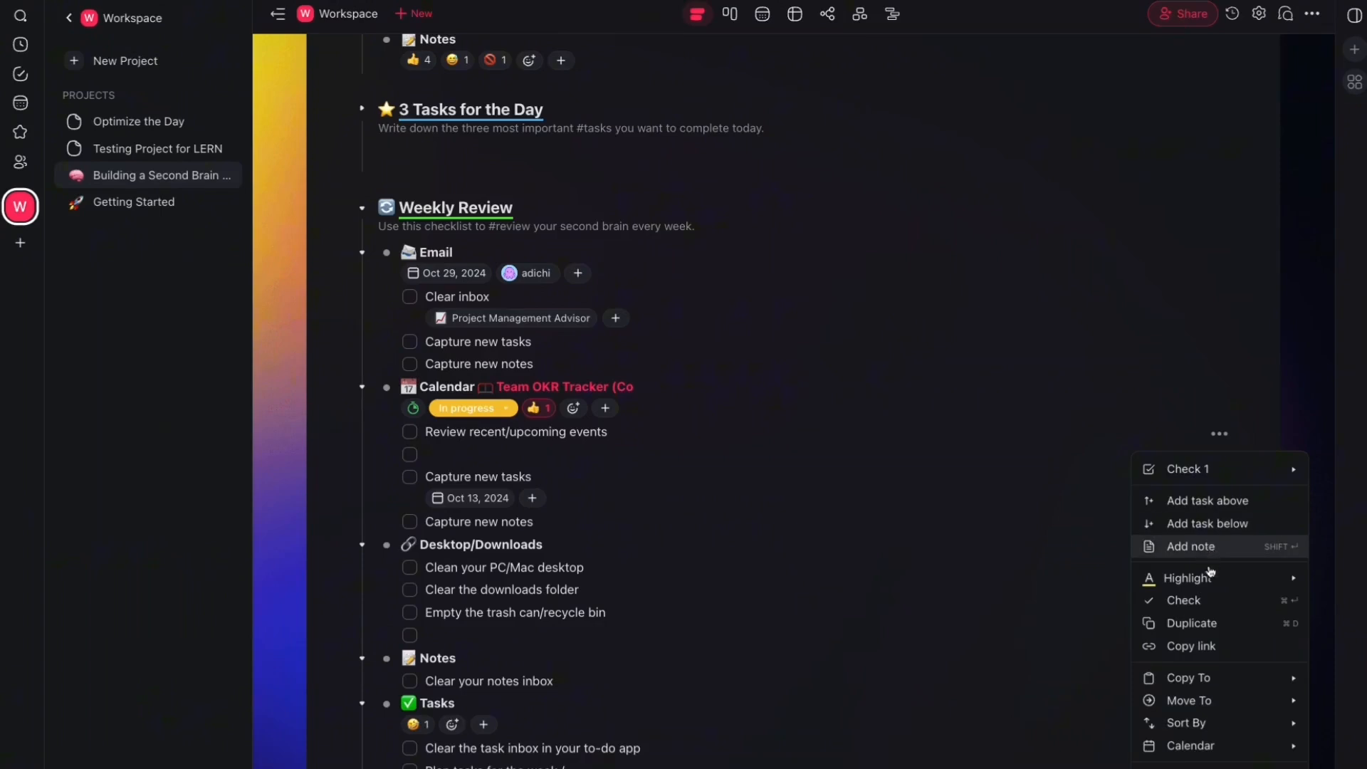
triple_click(549, 431)
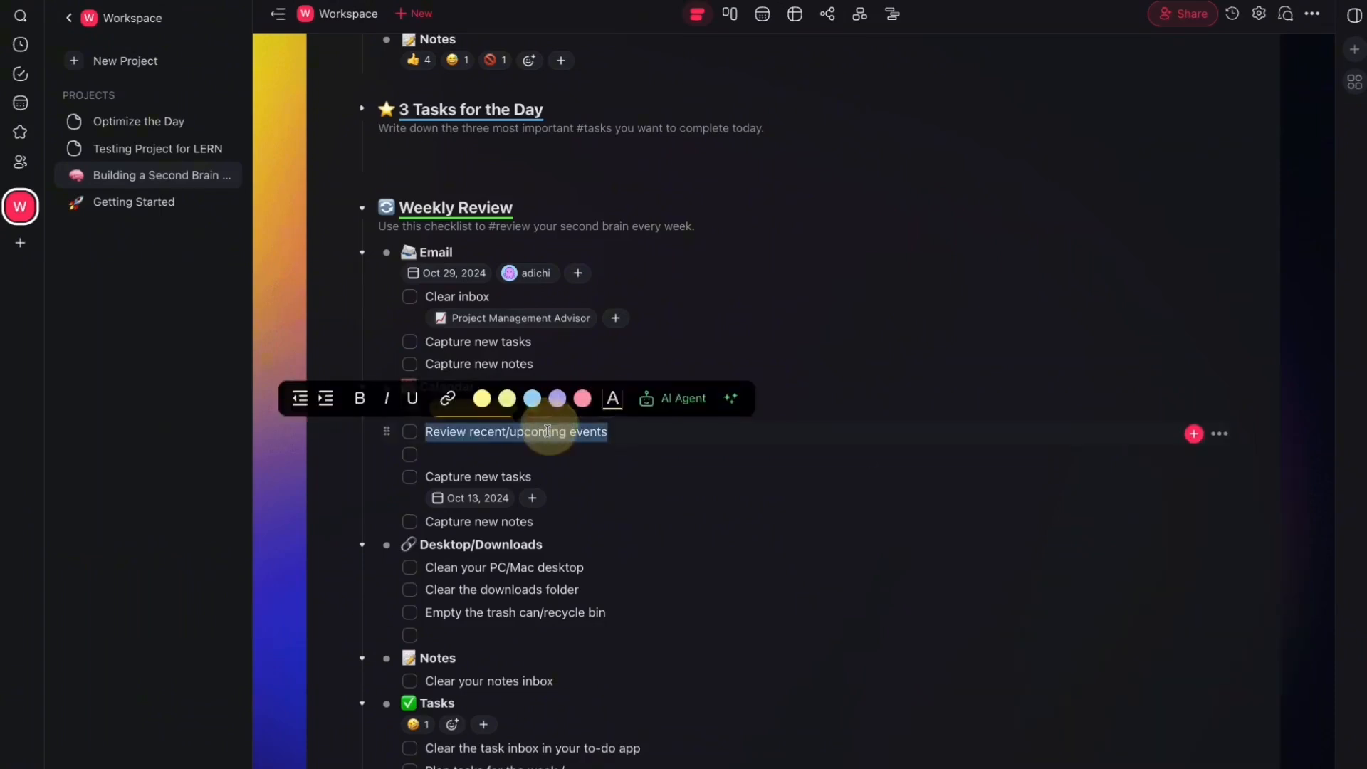
click(622, 436)
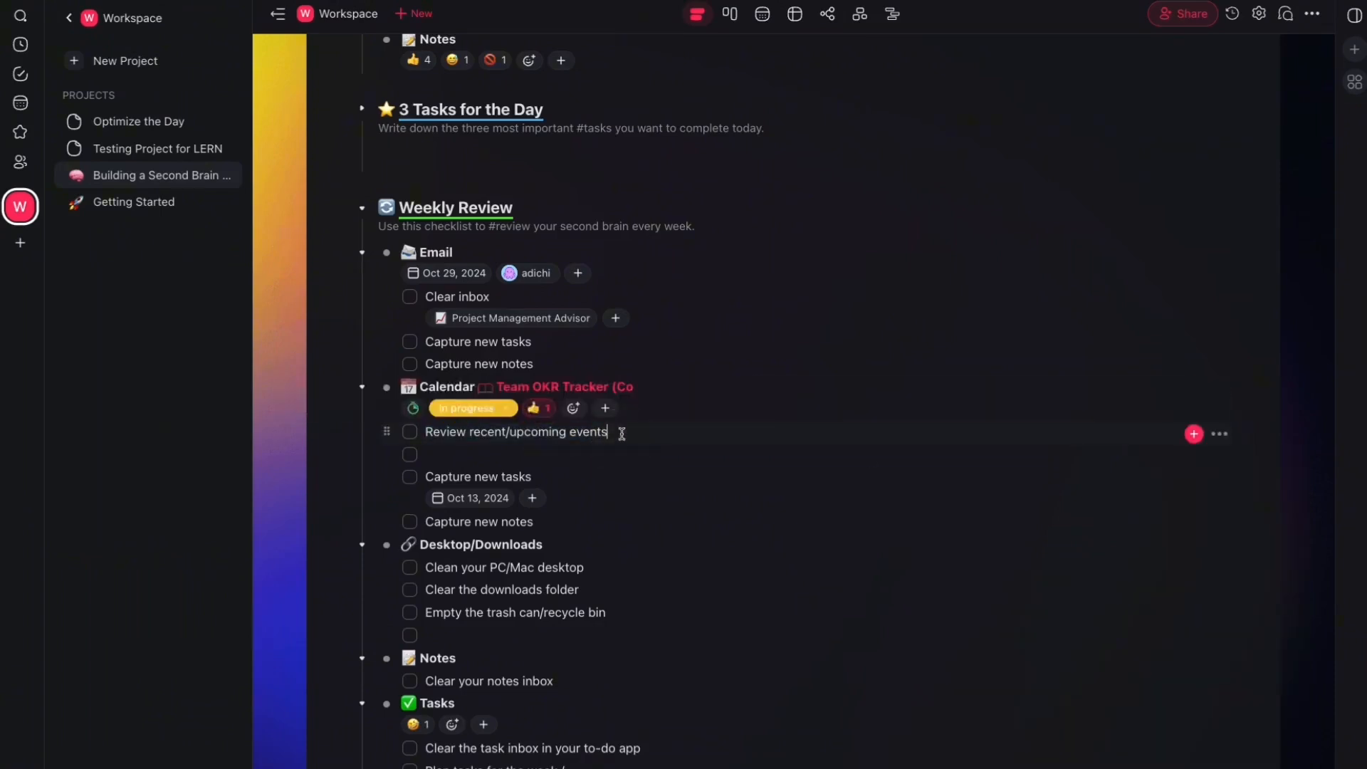
drag(622, 434, 576, 431)
click(1085, 432)
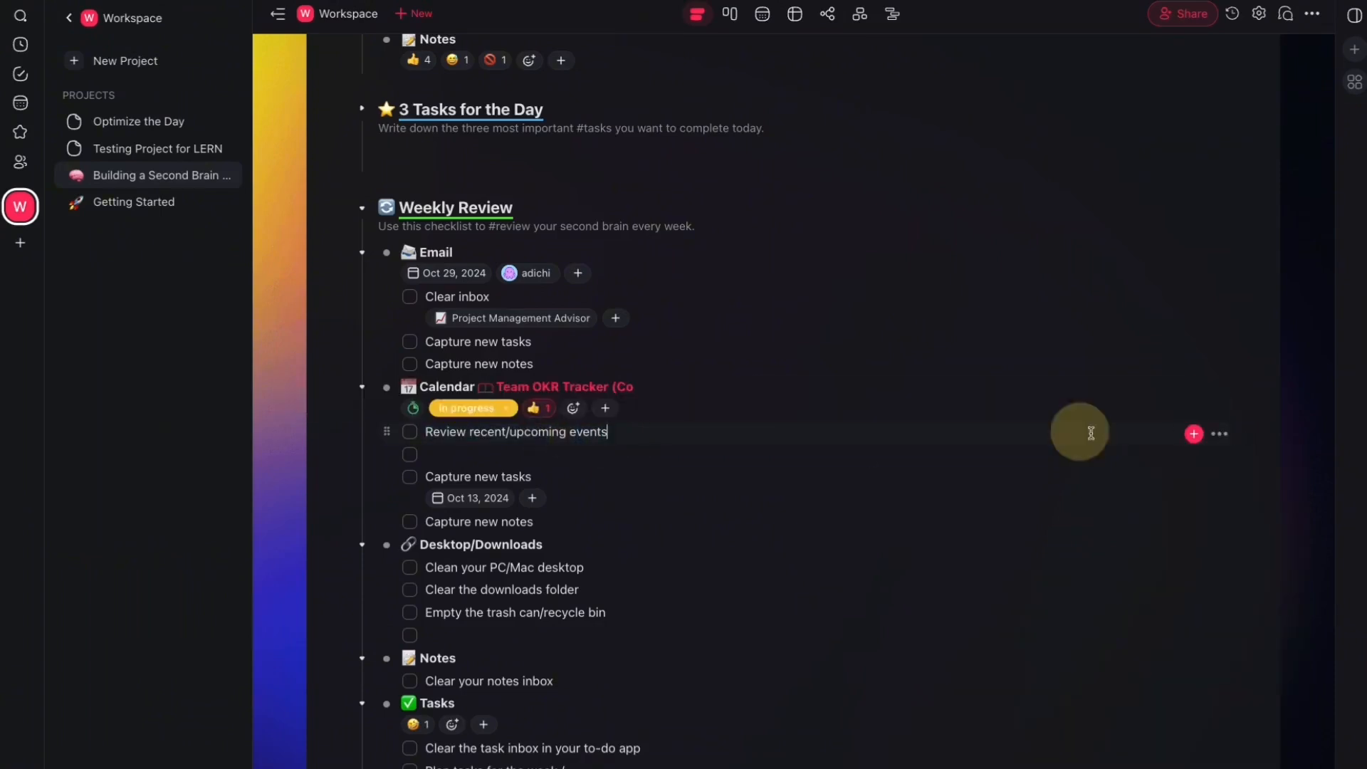
- Highlight the Review recent/upcoming events task in a light red colour
click(1219, 434)
mouse_move(1182, 577)
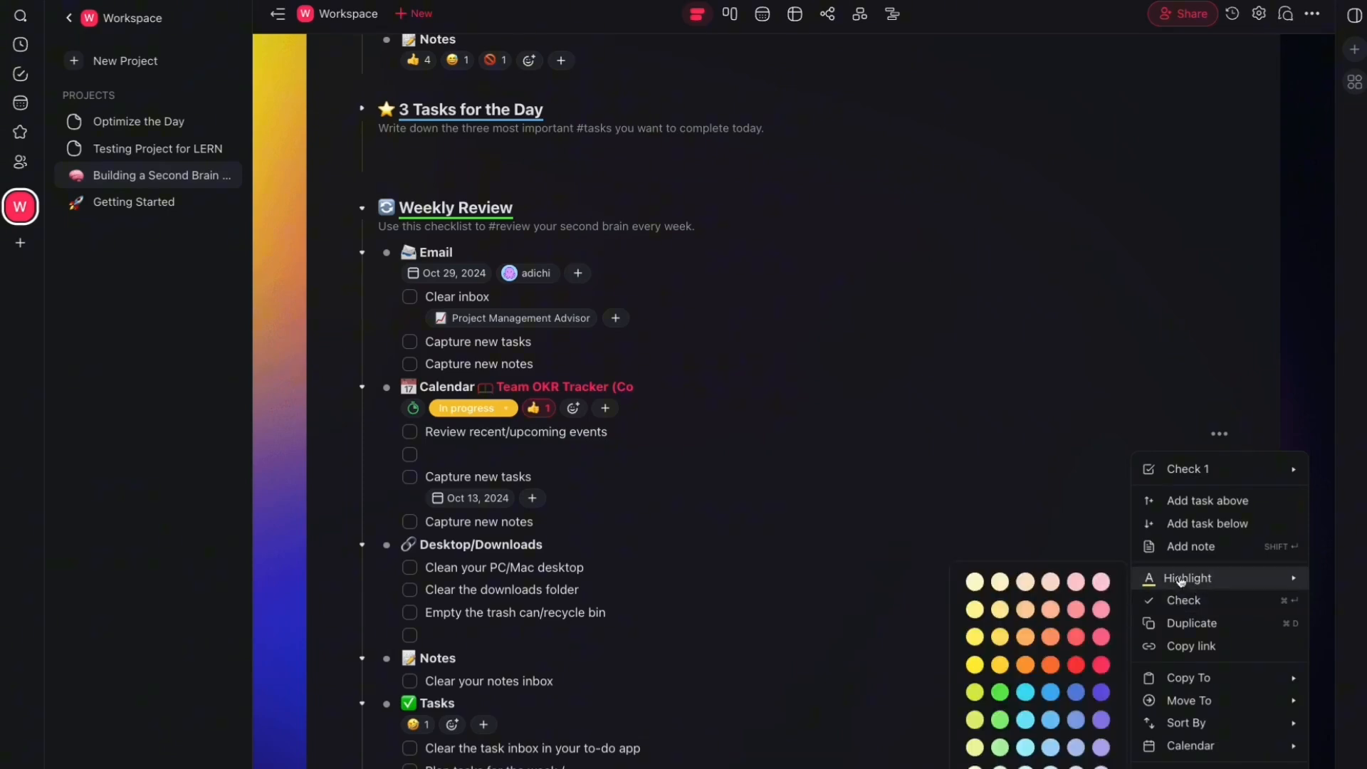
click(1076, 609)
click(626, 425)
scroll(626, 427, up, 3)
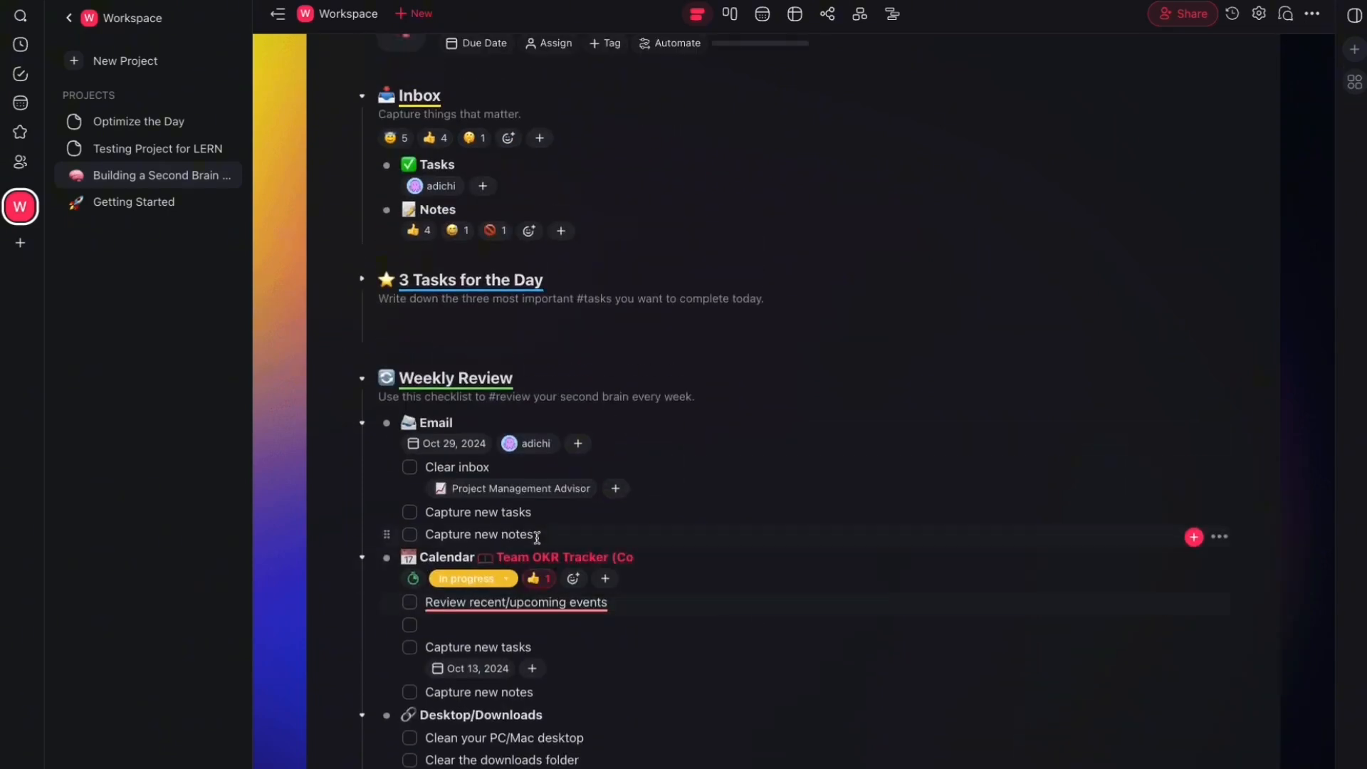
- Highlight the word "notes" in red in the Capture new notes task under Email
double_click(516, 535)
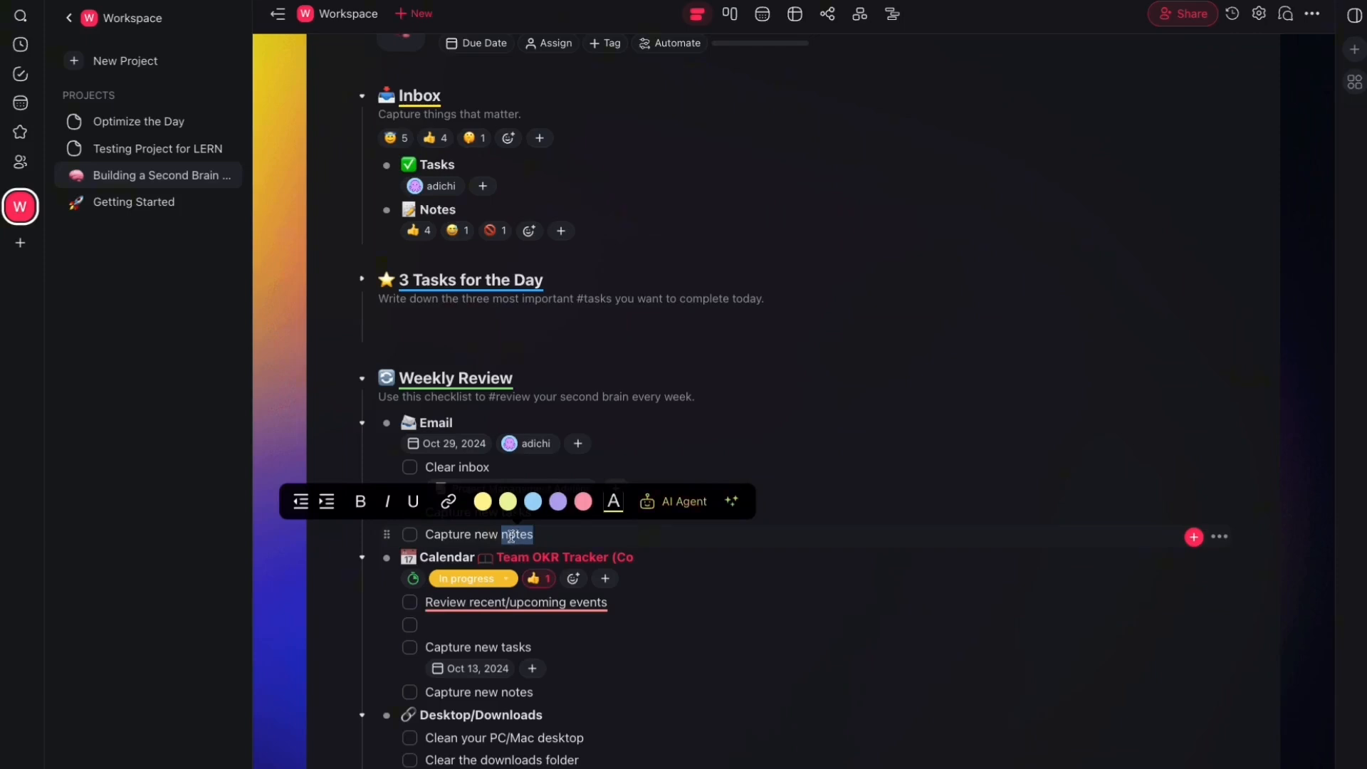
click(522, 534)
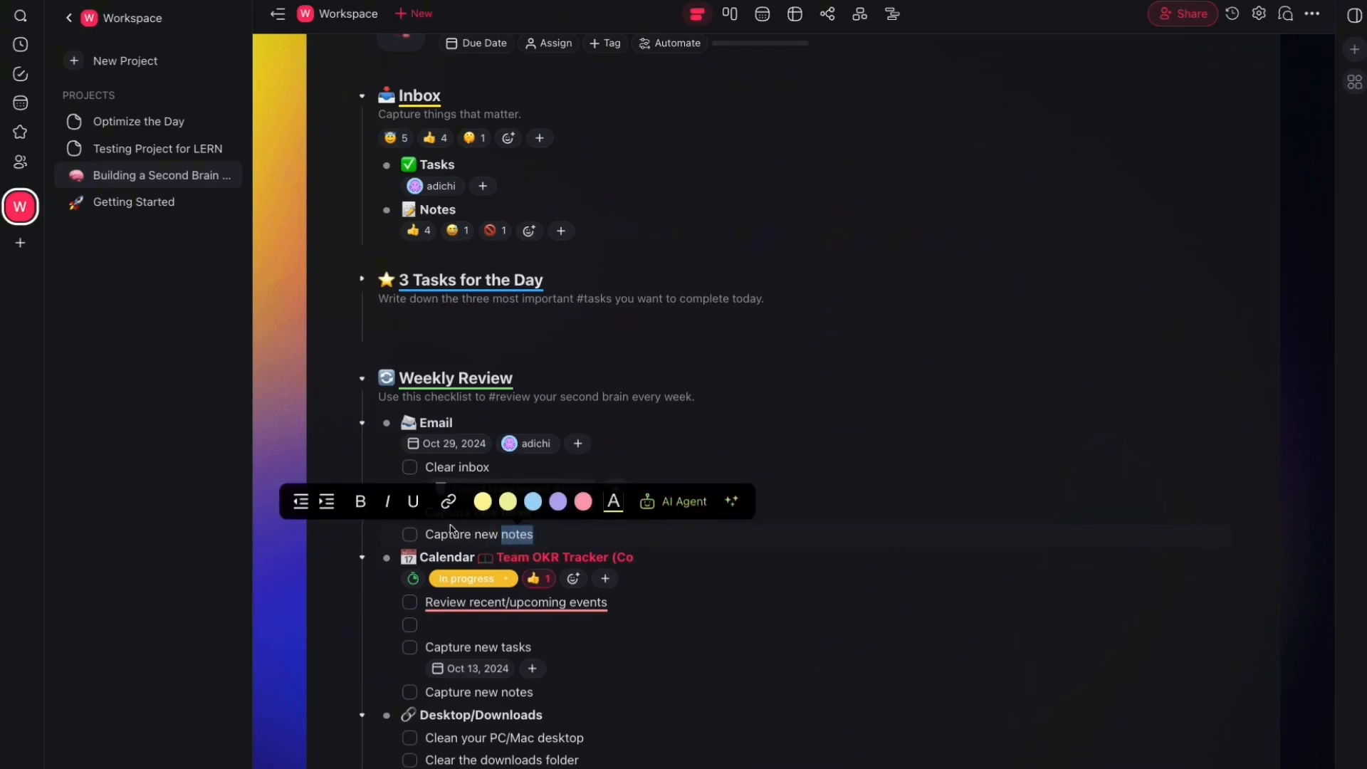
click(613, 501)
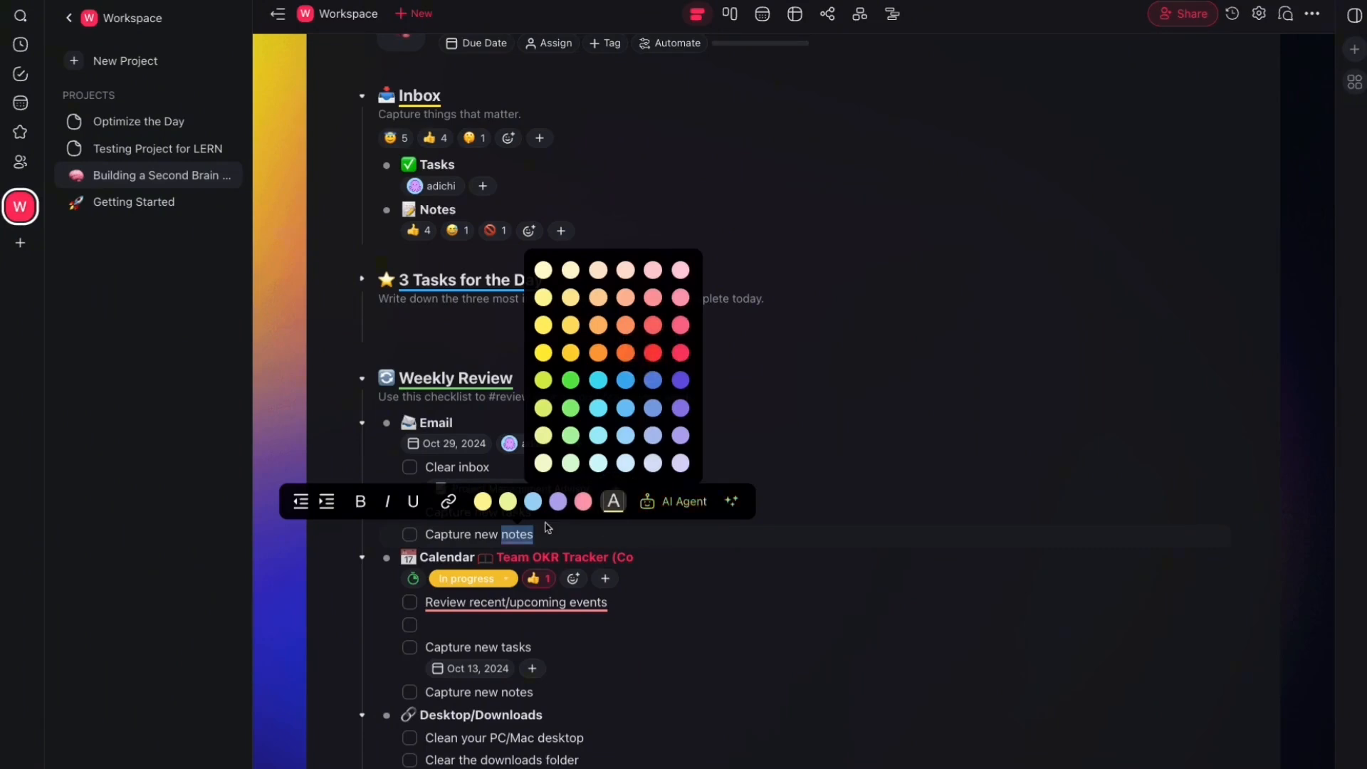
click(565, 539)
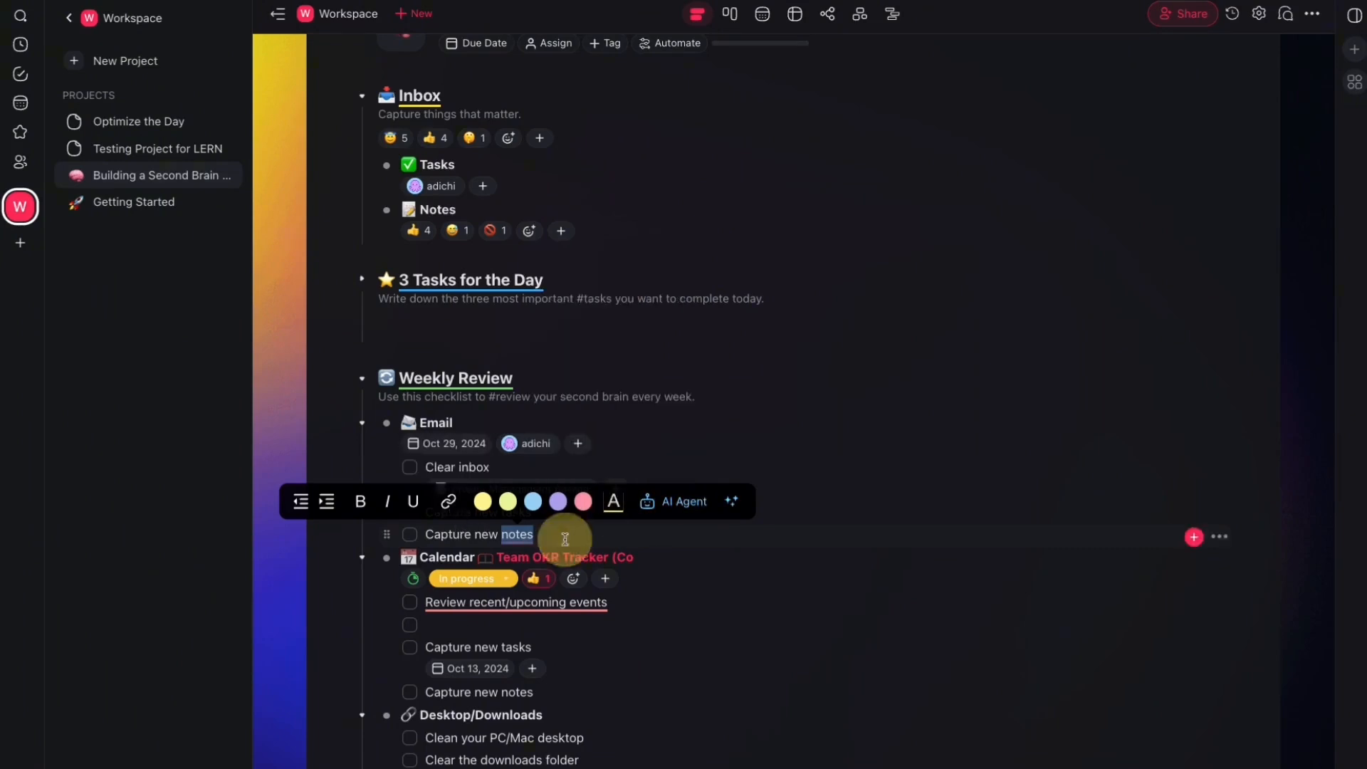
click(685, 539)
- Add the note "This is super important to remember" beneath the Empty the trash can/recycle bin task
scroll(680, 566, down, 5)
scroll(641, 541, up, 1)
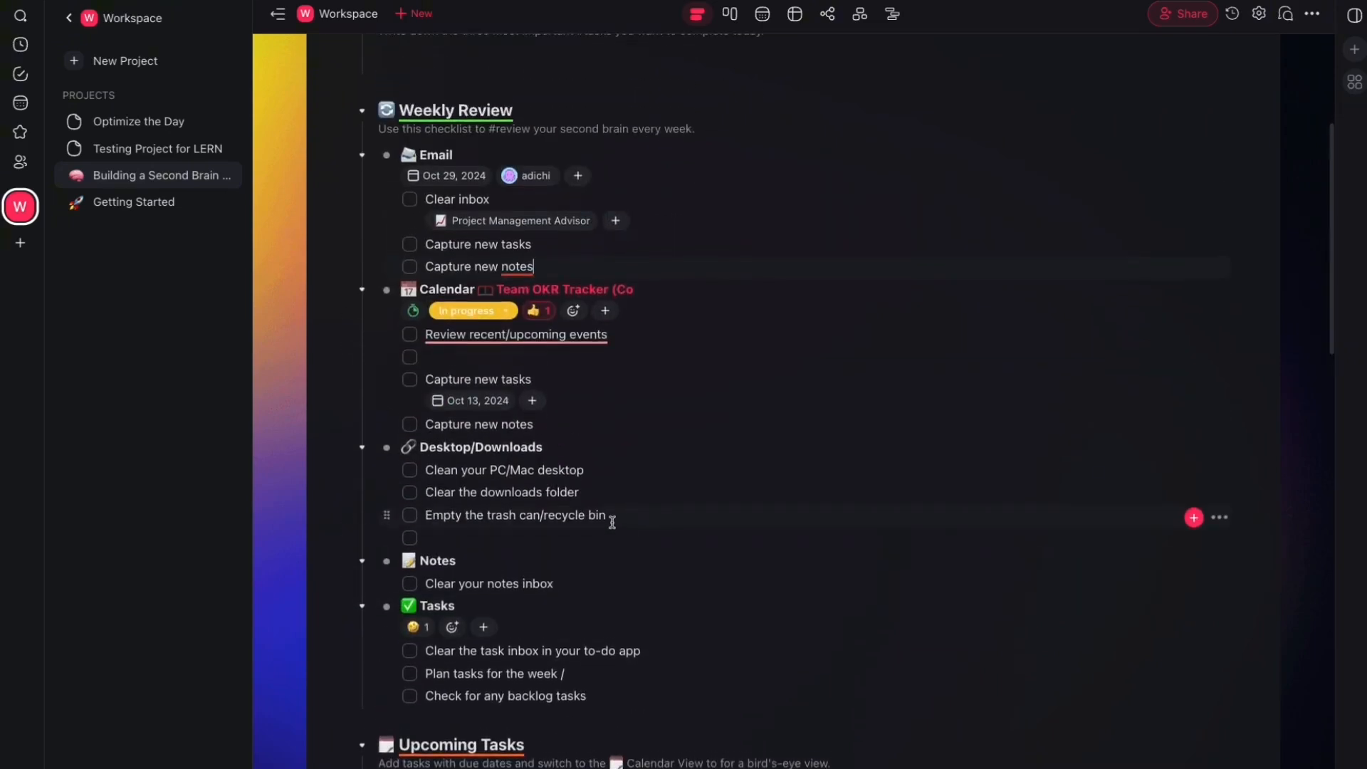
click(610, 517)
key(Return)
key(BackSpace)
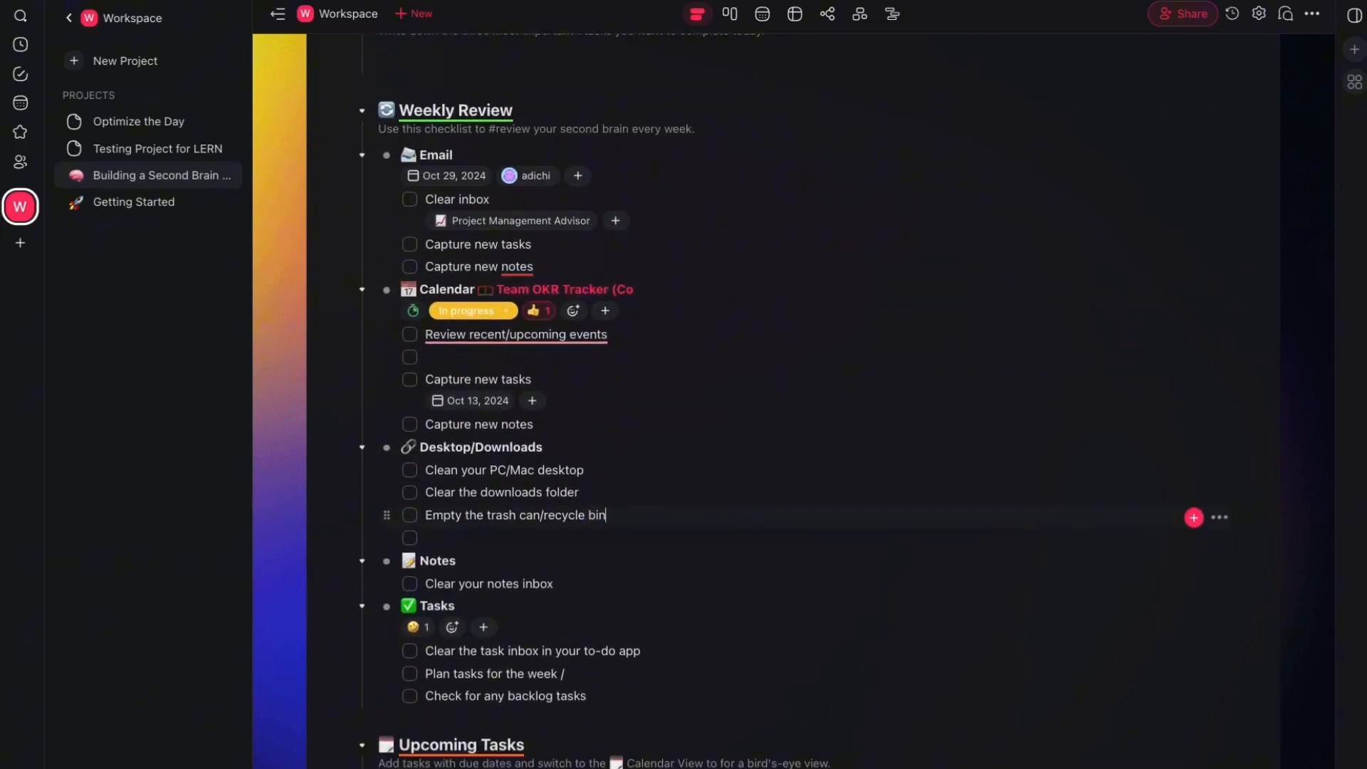
key(shift+Return)
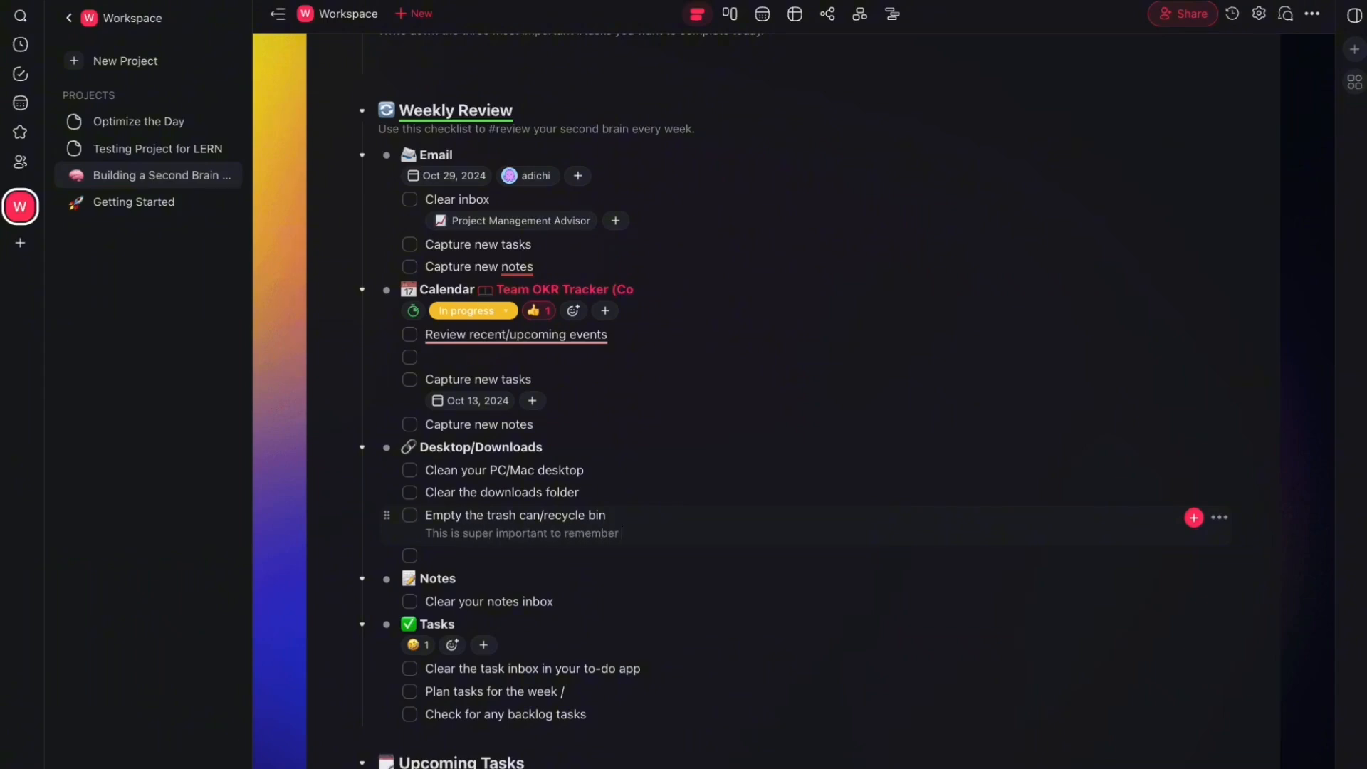
click(591, 519)
click(622, 539)
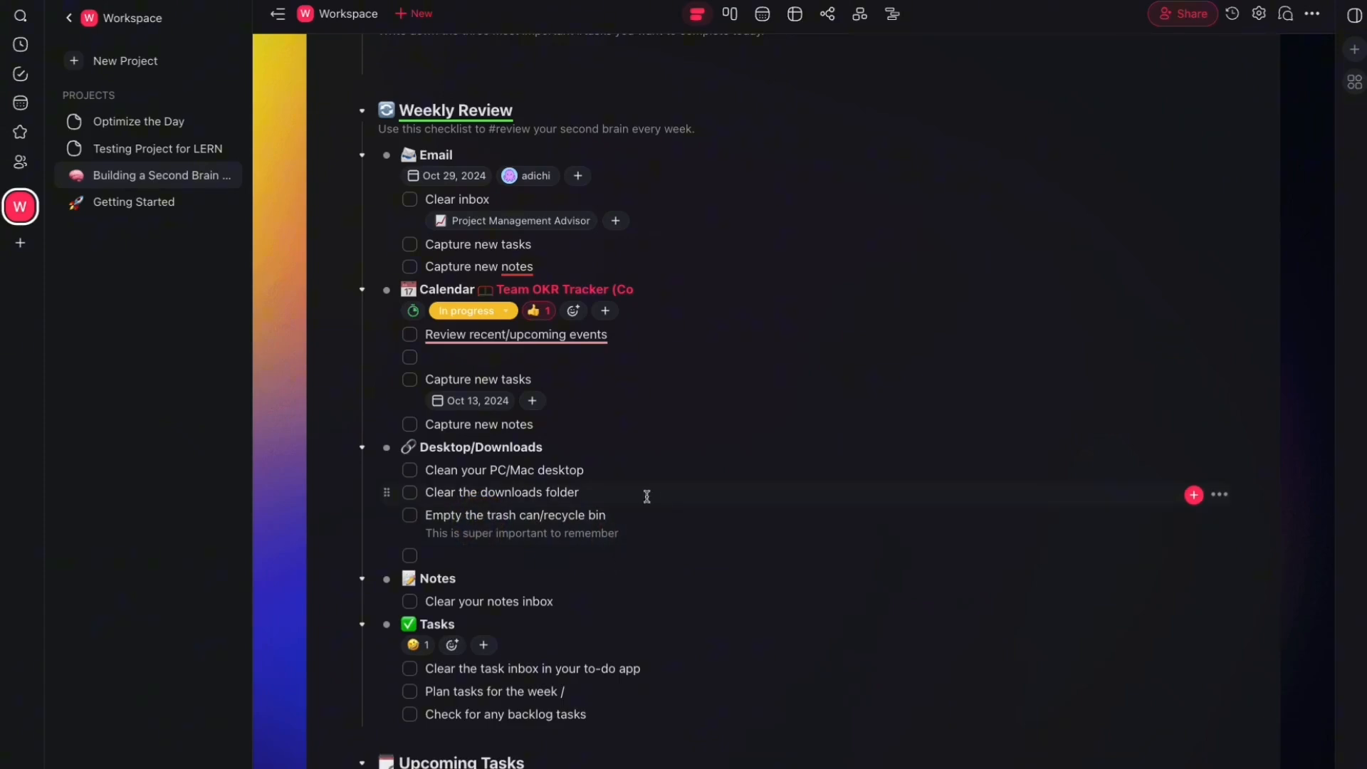
- Extend the Empty the trash can/recycle bin task with ". Make sure to check out:" followed by a mention of the Augmented Reality project
click(610, 516)
text(@)
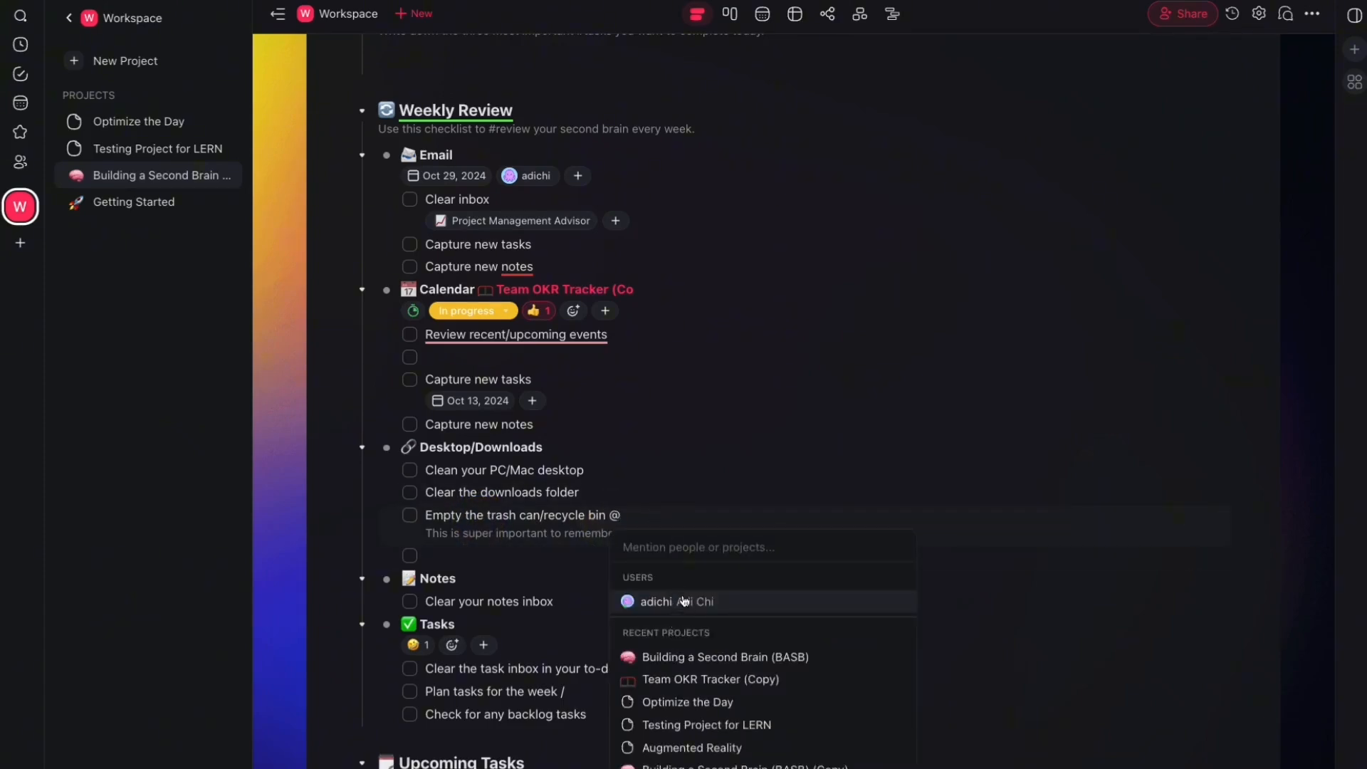
click(682, 747)
click(605, 515)
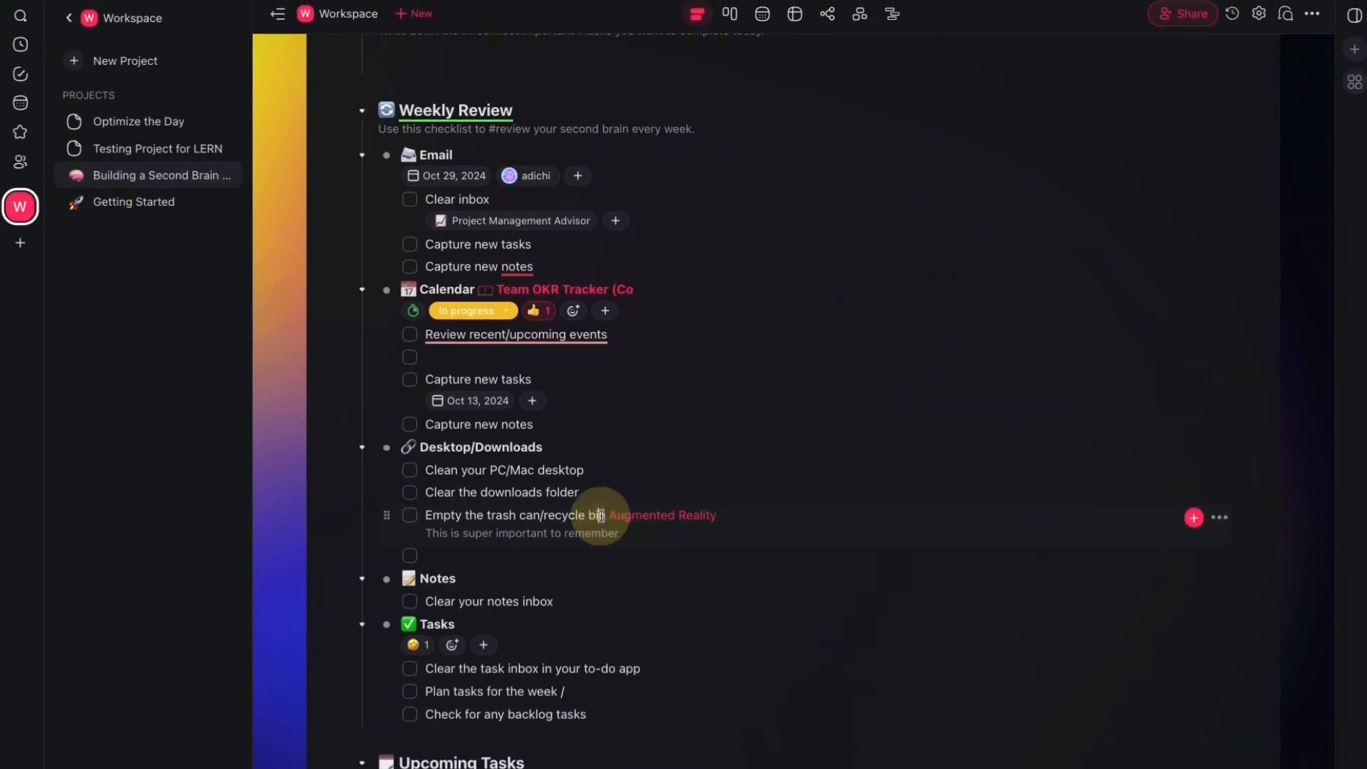
text(. Make sure to check )
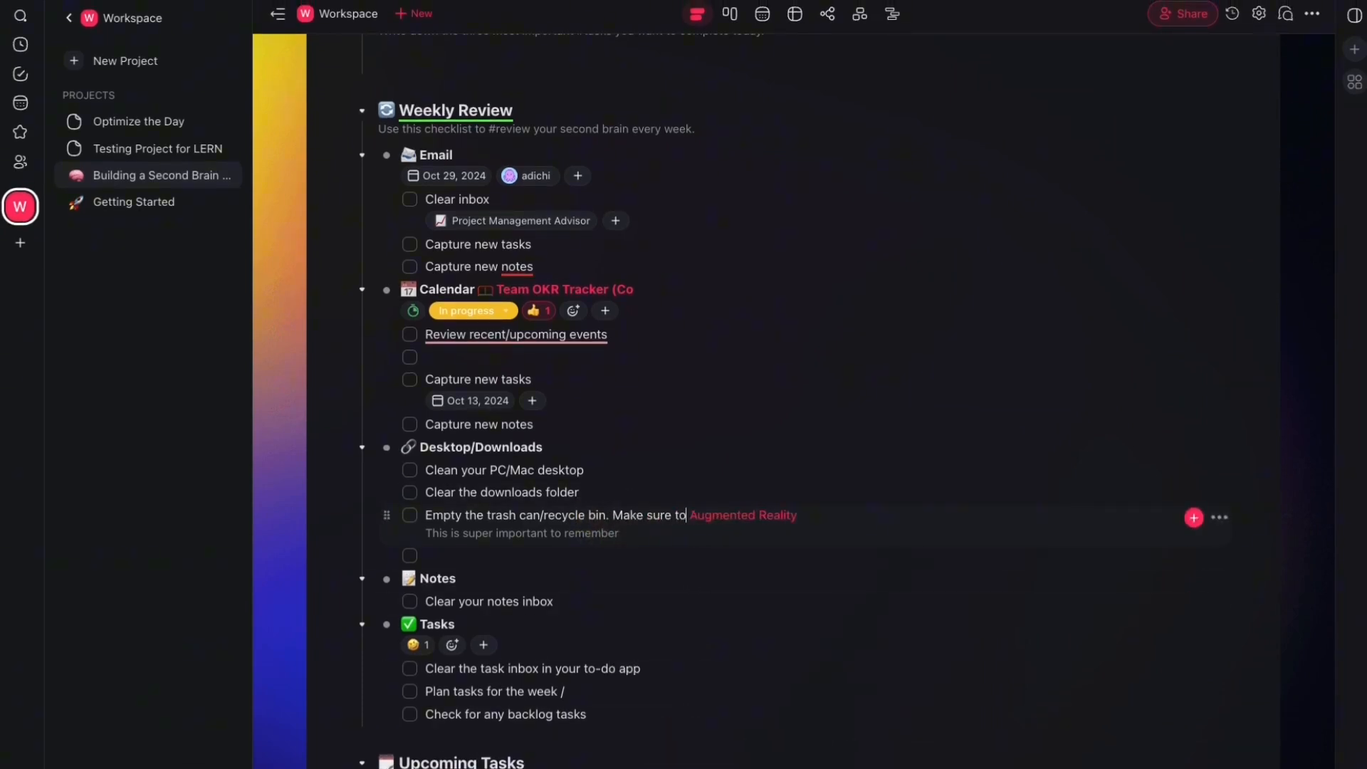
text(out:)
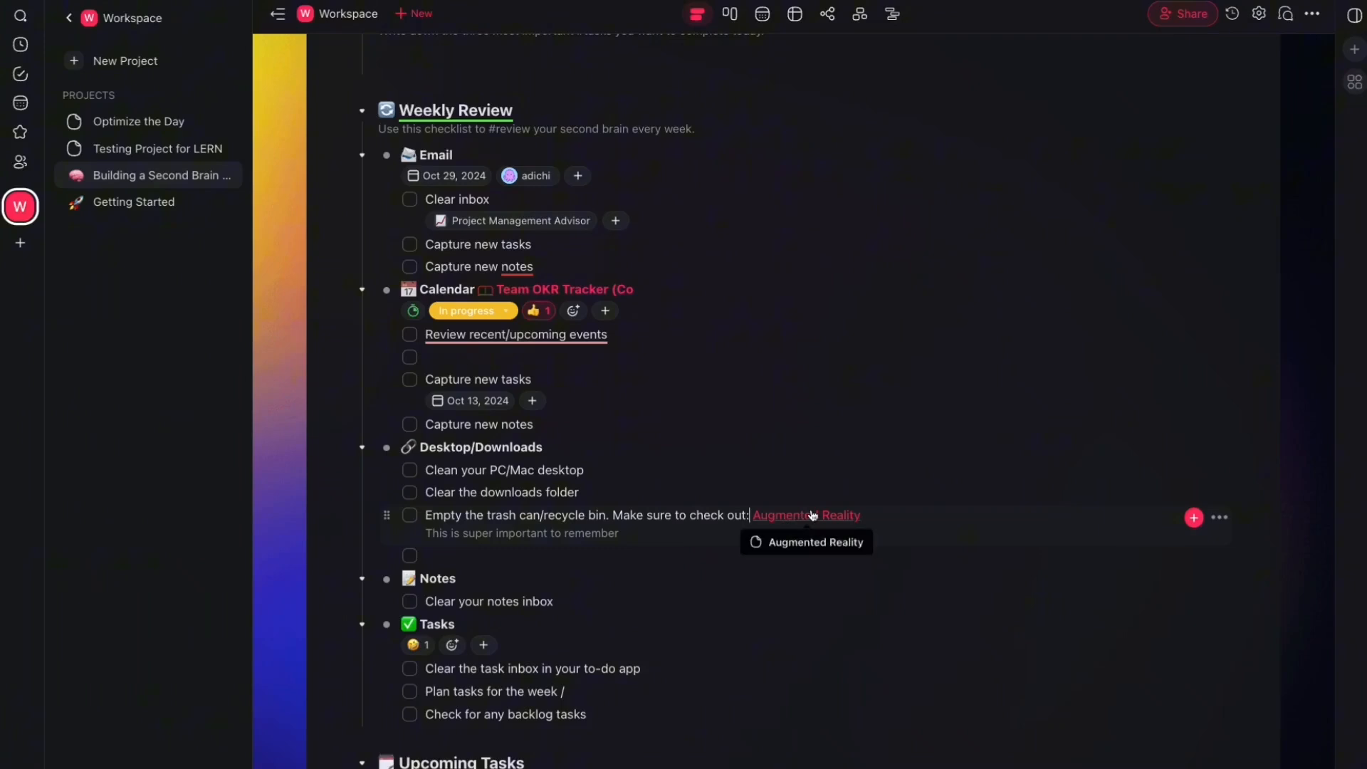
click(918, 514)
text(@)
key(BackSpace)
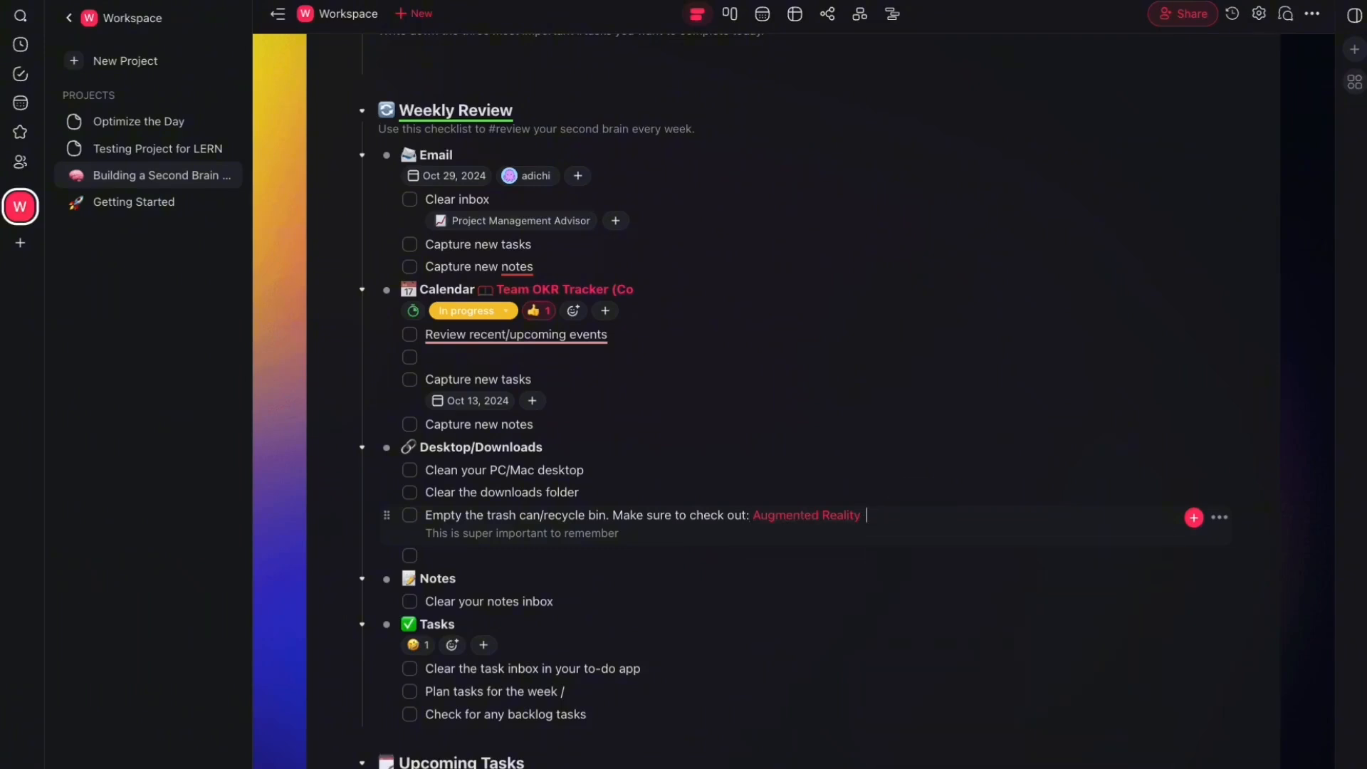
- Examine the item options and the available add-ons for the Empty the trash can/recycle bin task
click(1222, 519)
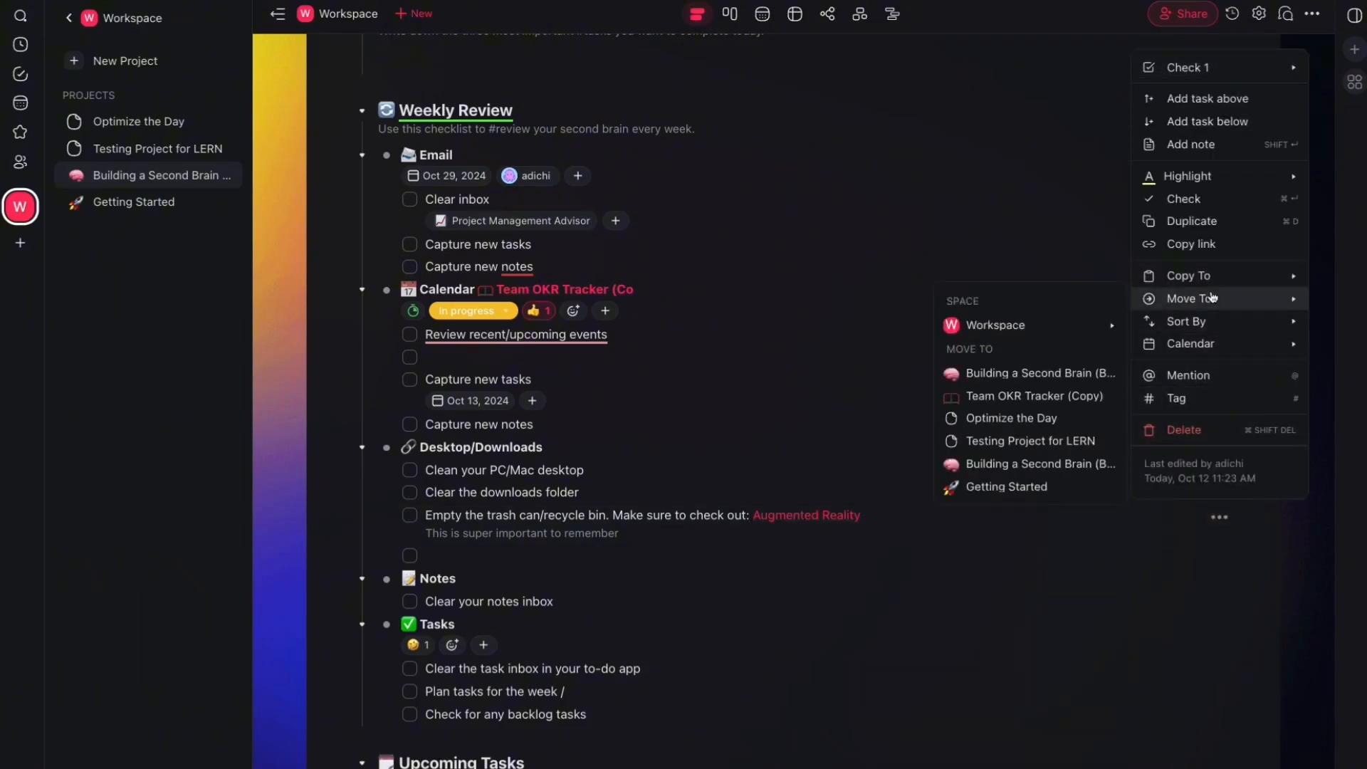
mouse_move(1206, 356)
click(1060, 519)
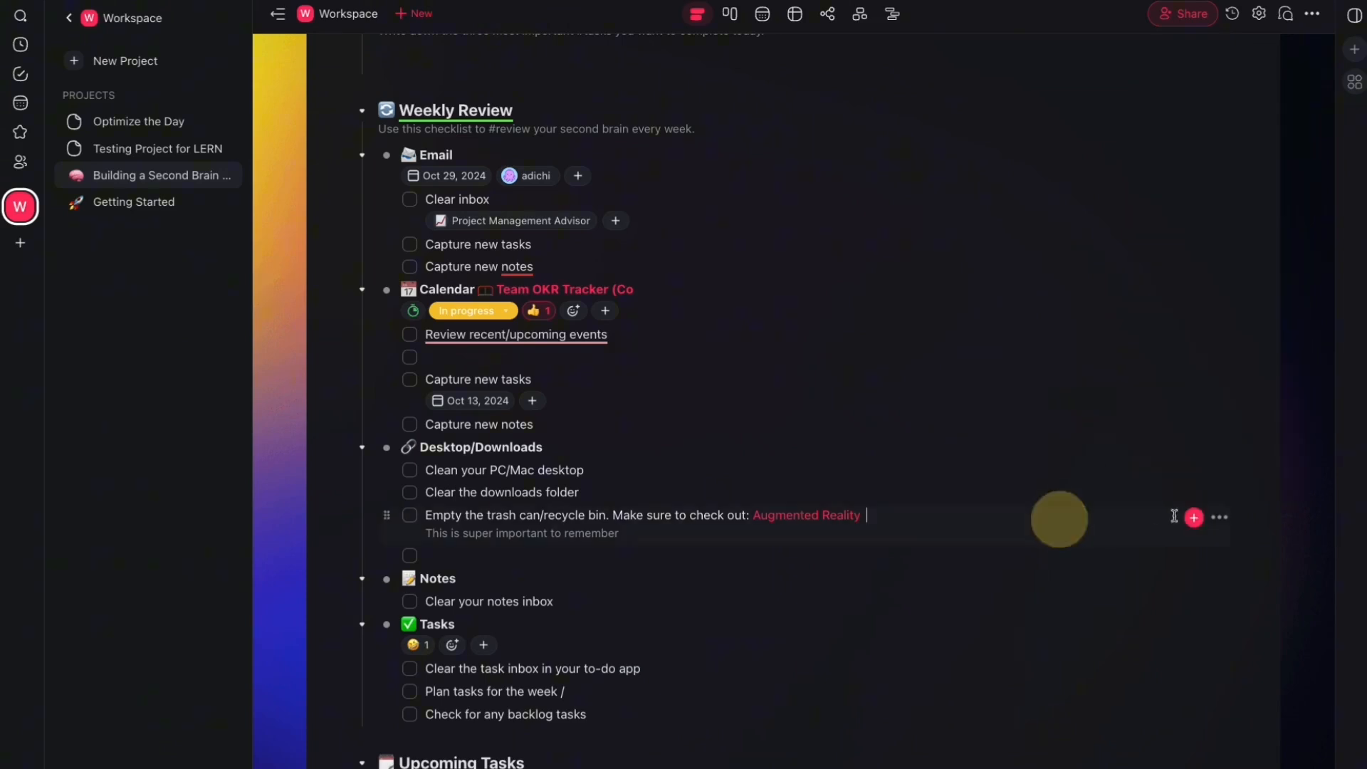
click(1194, 517)
click(1157, 517)
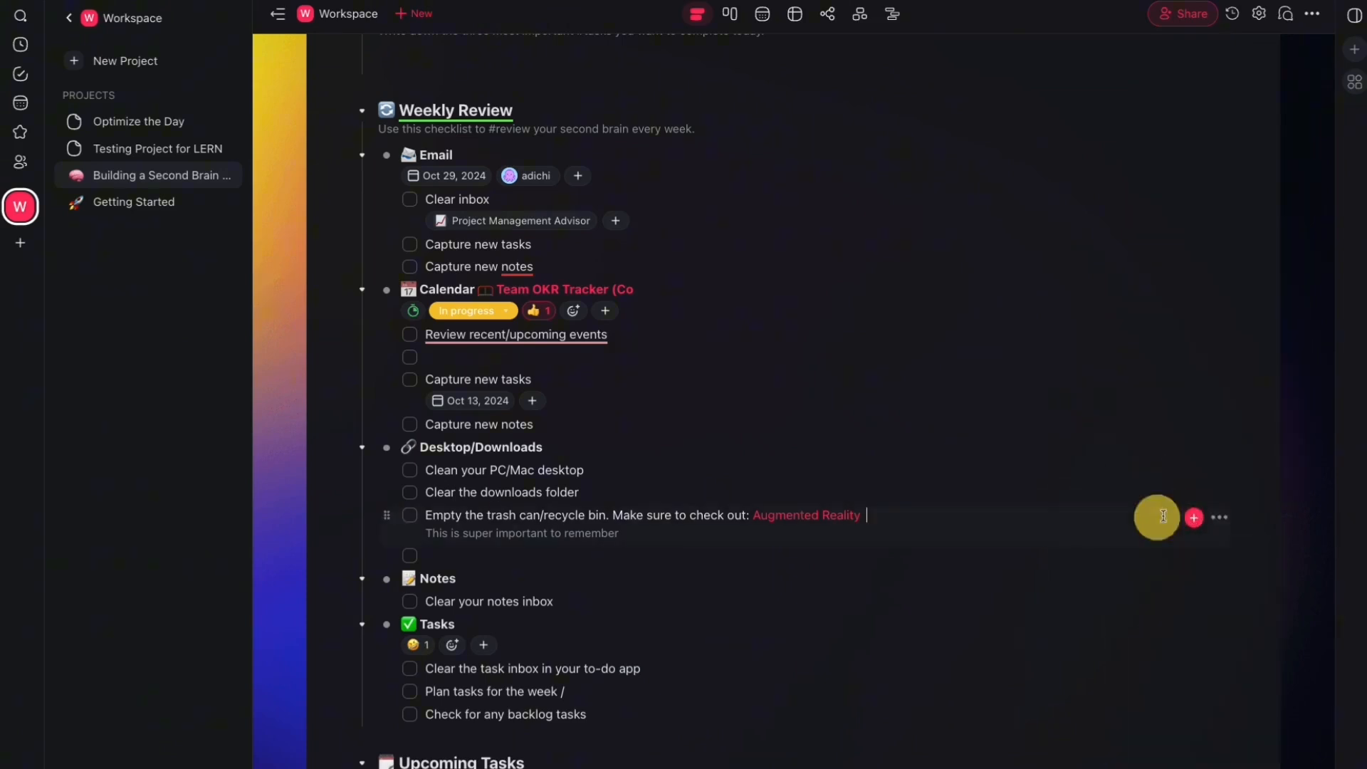
click(1194, 517)
click(1126, 517)
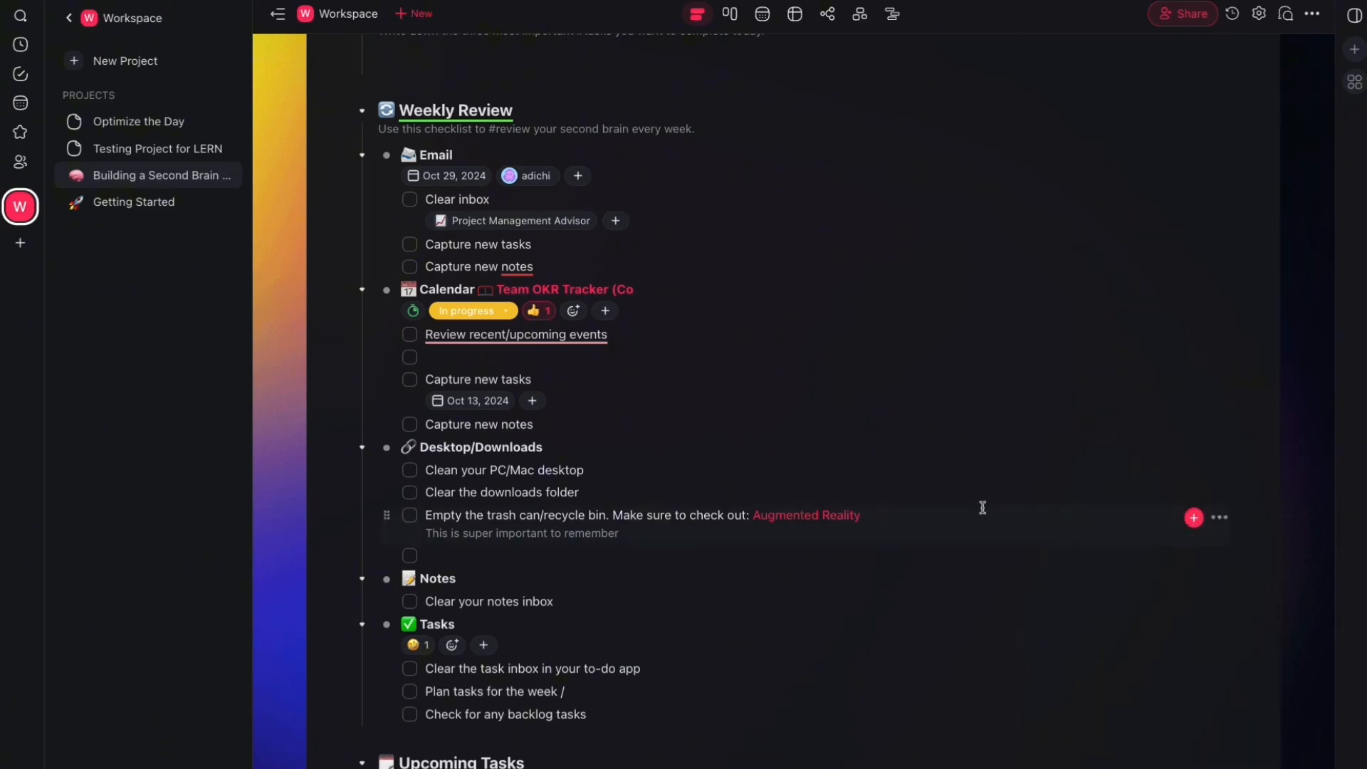
key(Return)
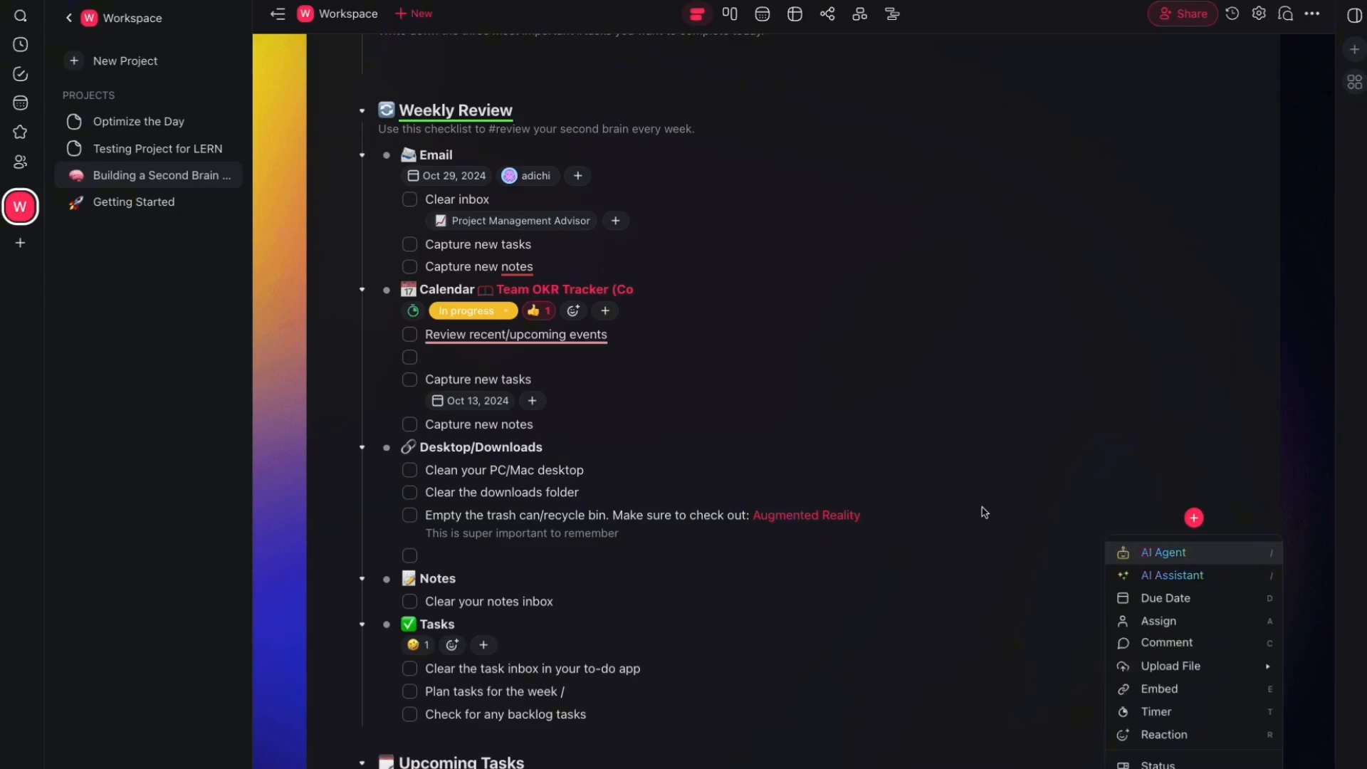
click(983, 509)
key(Return)
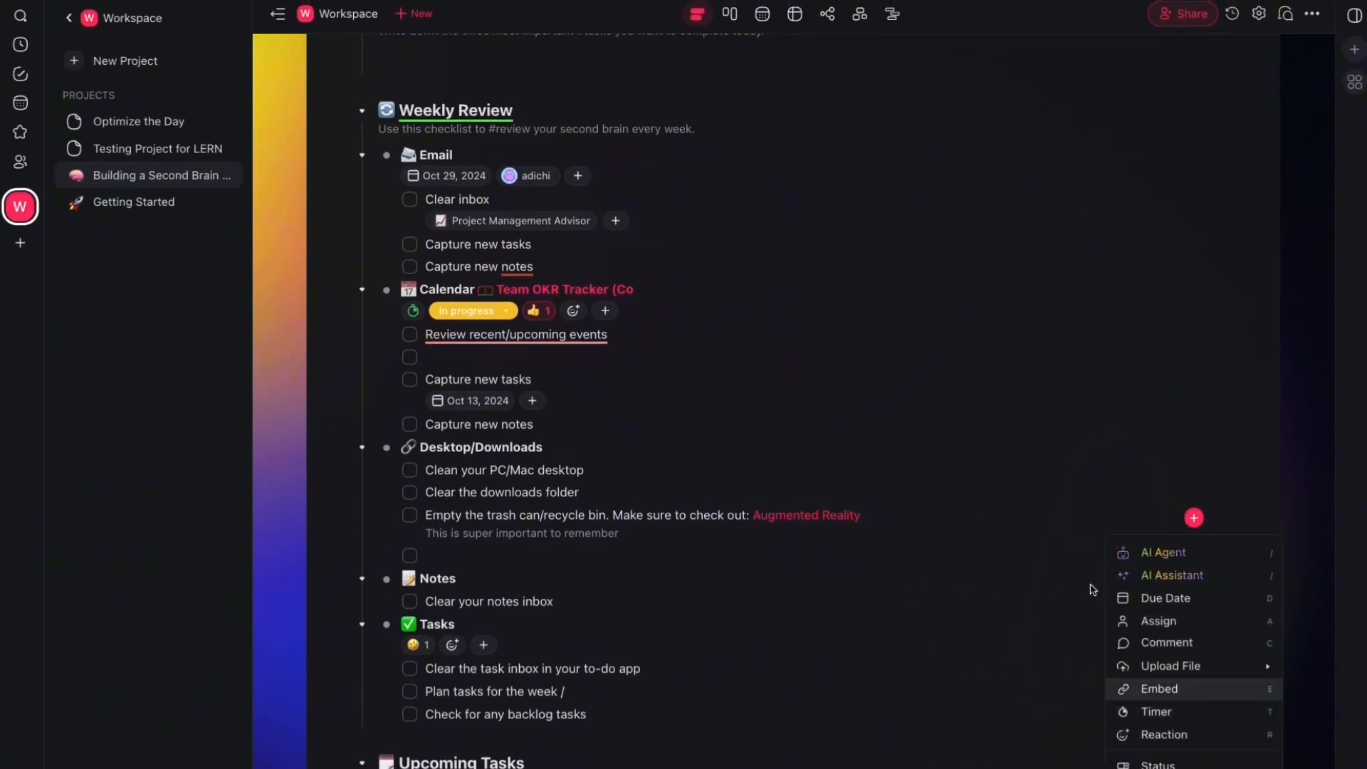
click(653, 542)
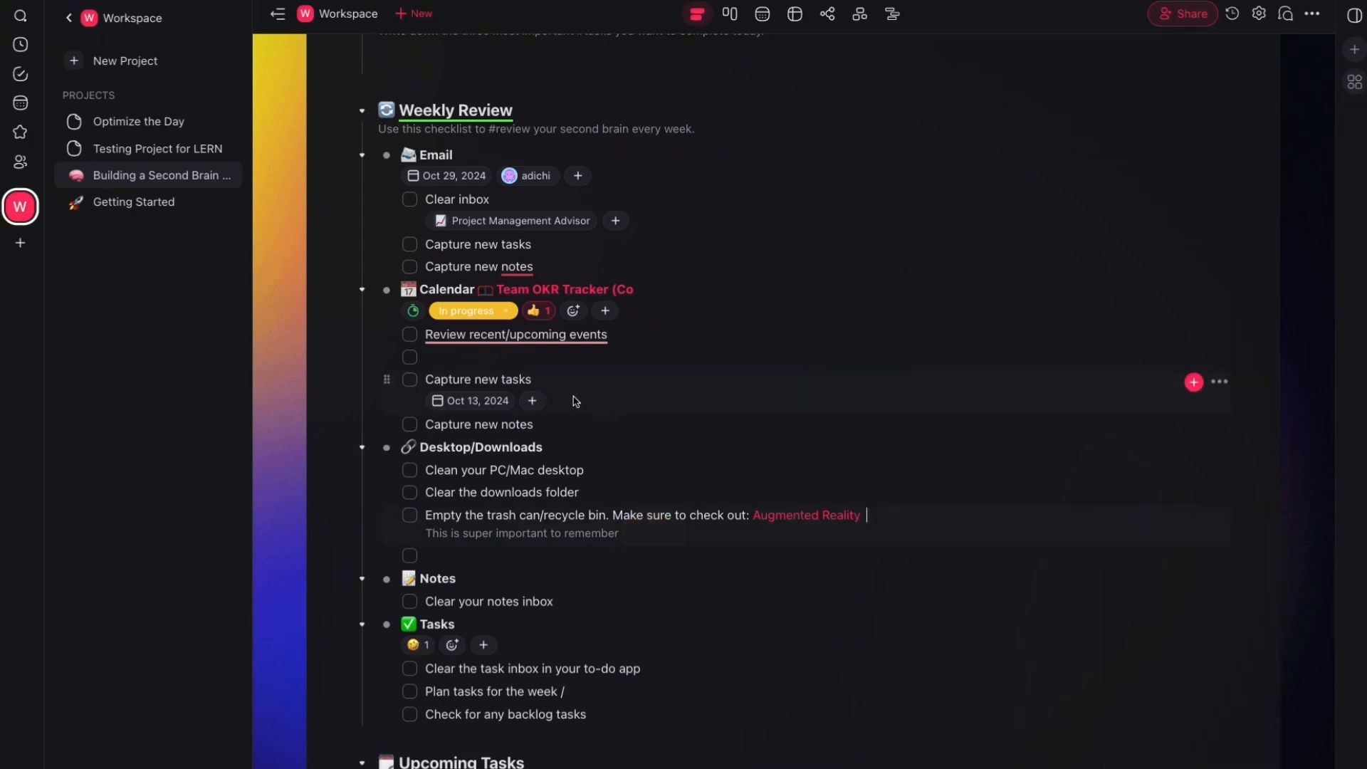
- Add a heart-eyes emoji reaction to the Notes item under Inbox
scroll(591, 406, up, 2)
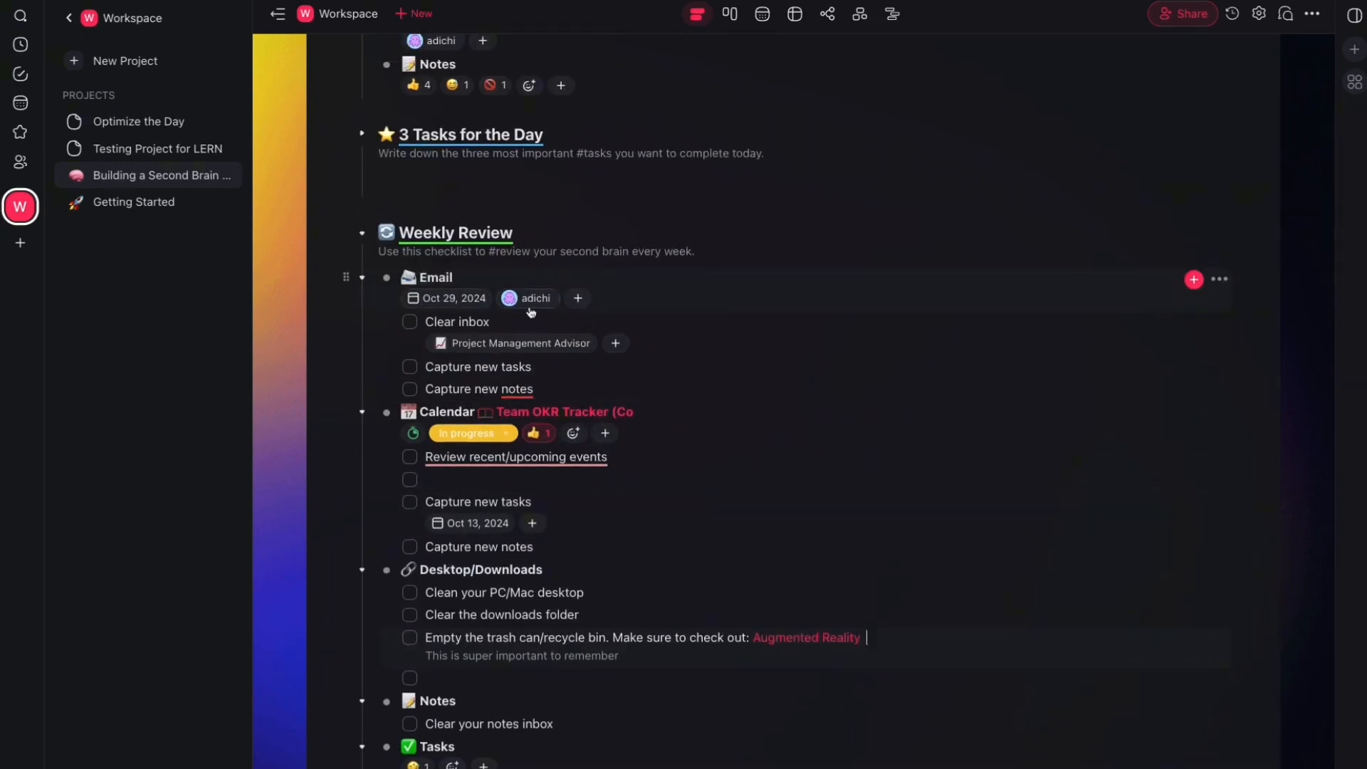
click(430, 277)
scroll(431, 277, up, 4)
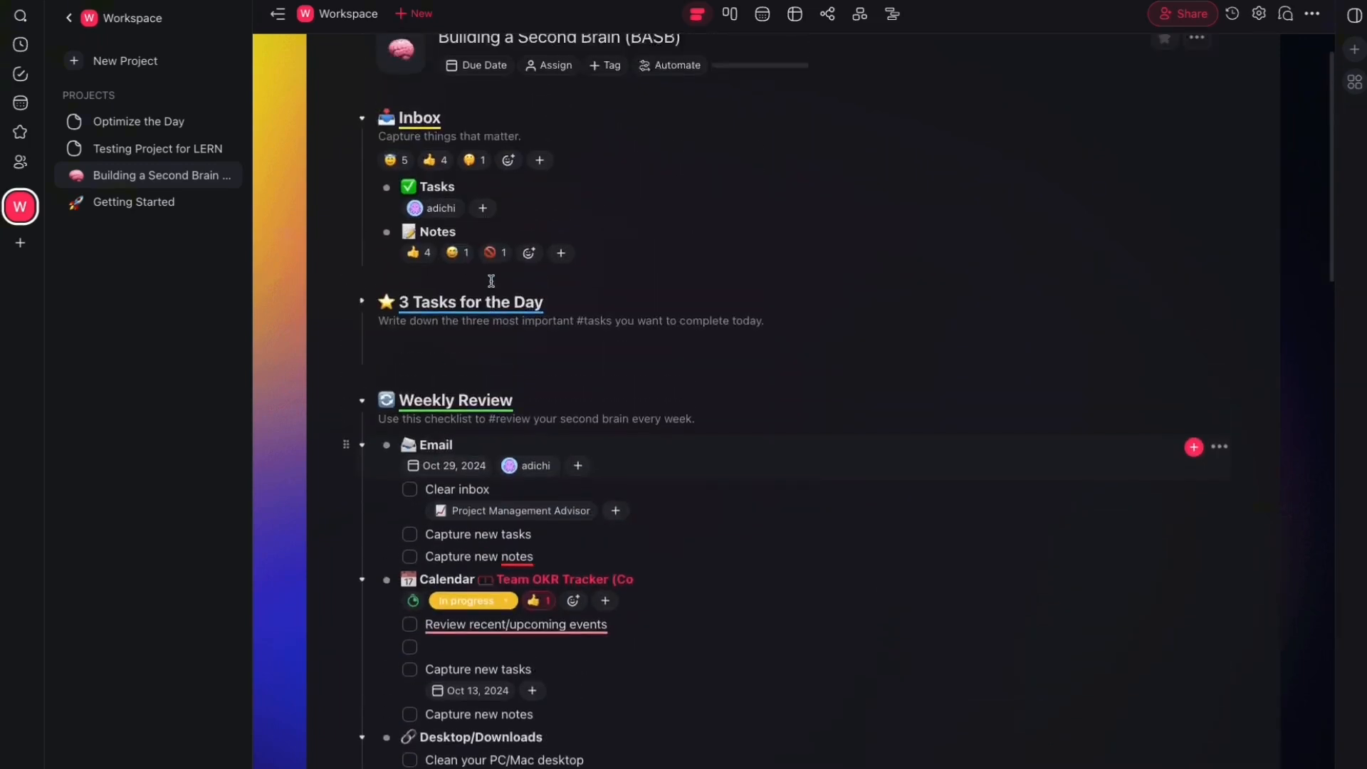
double_click(435, 297)
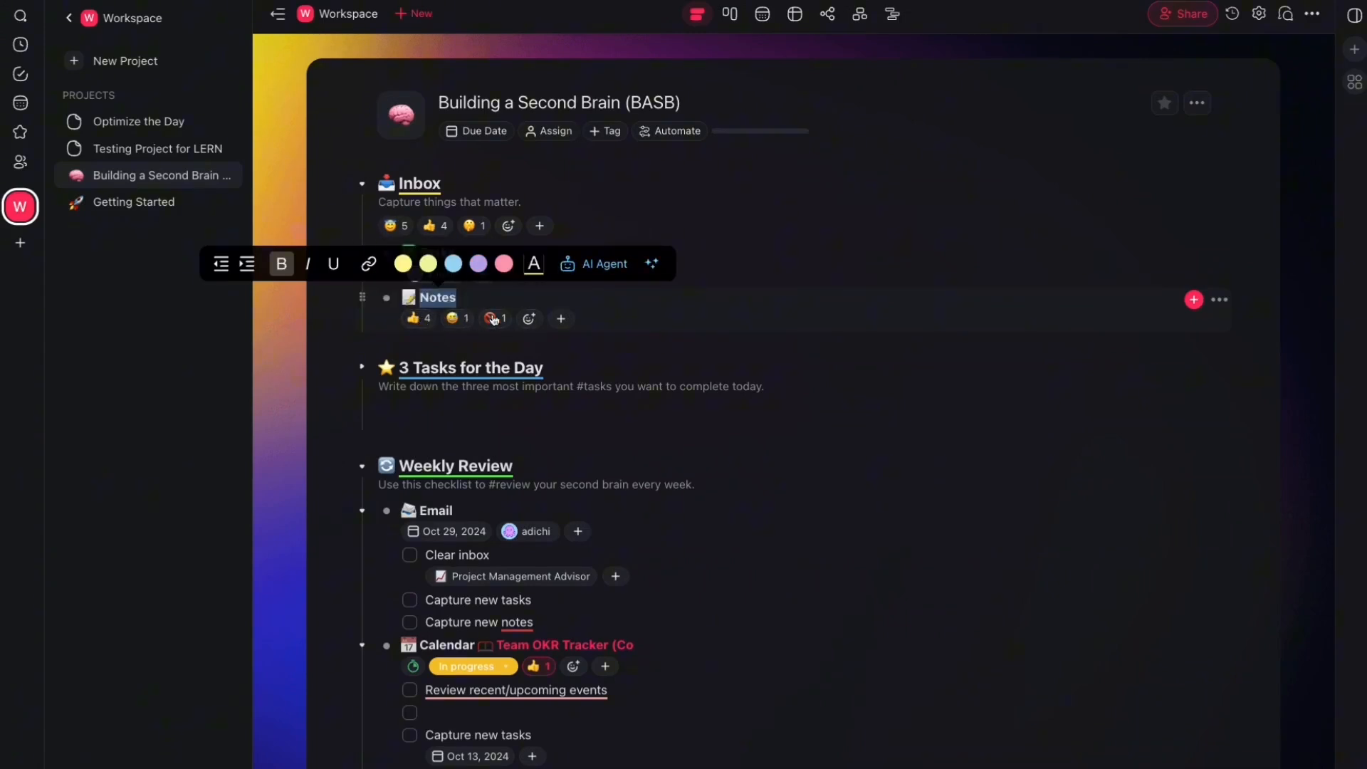
click(571, 296)
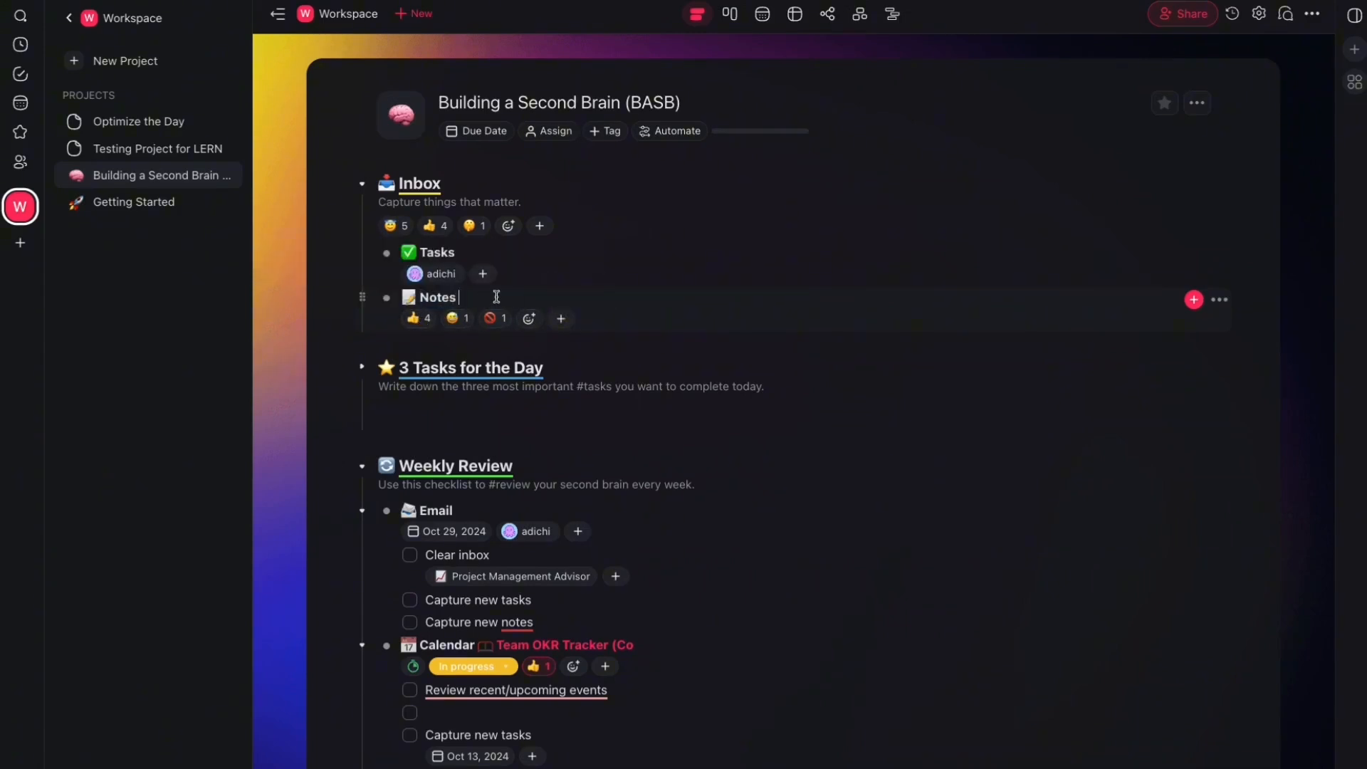
key(super+/)
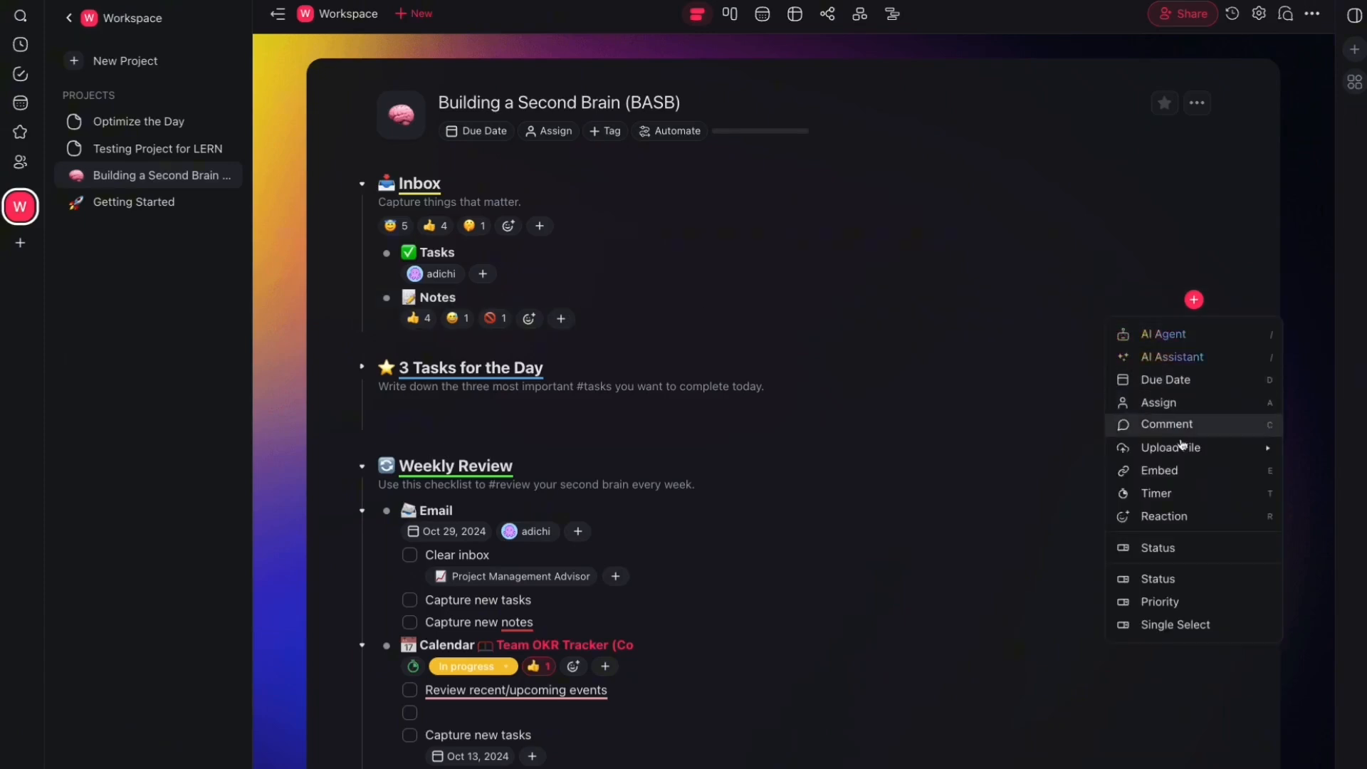
click(1177, 517)
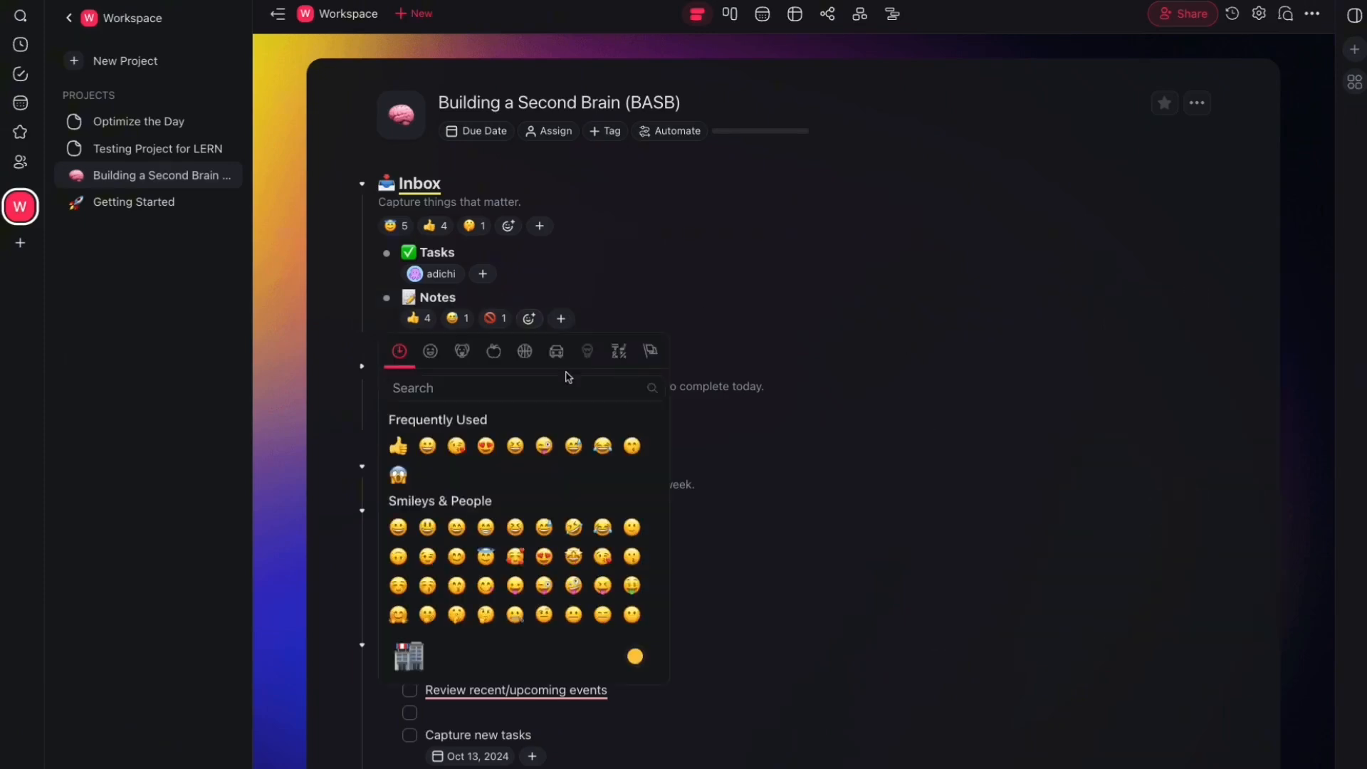
click(486, 446)
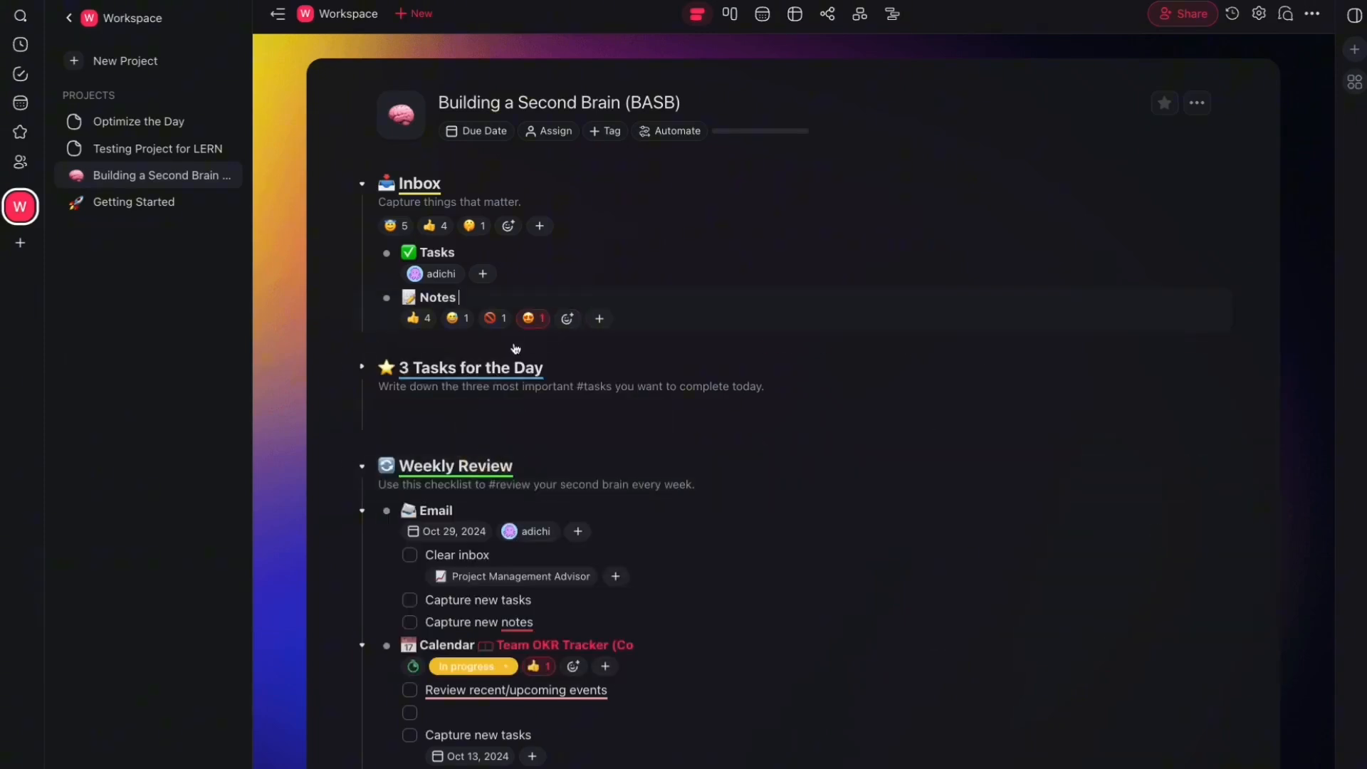
- Add a timer to the Notes item under Inbox, leaving its duration empty
click(568, 318)
click(502, 297)
key(super+semicolon)
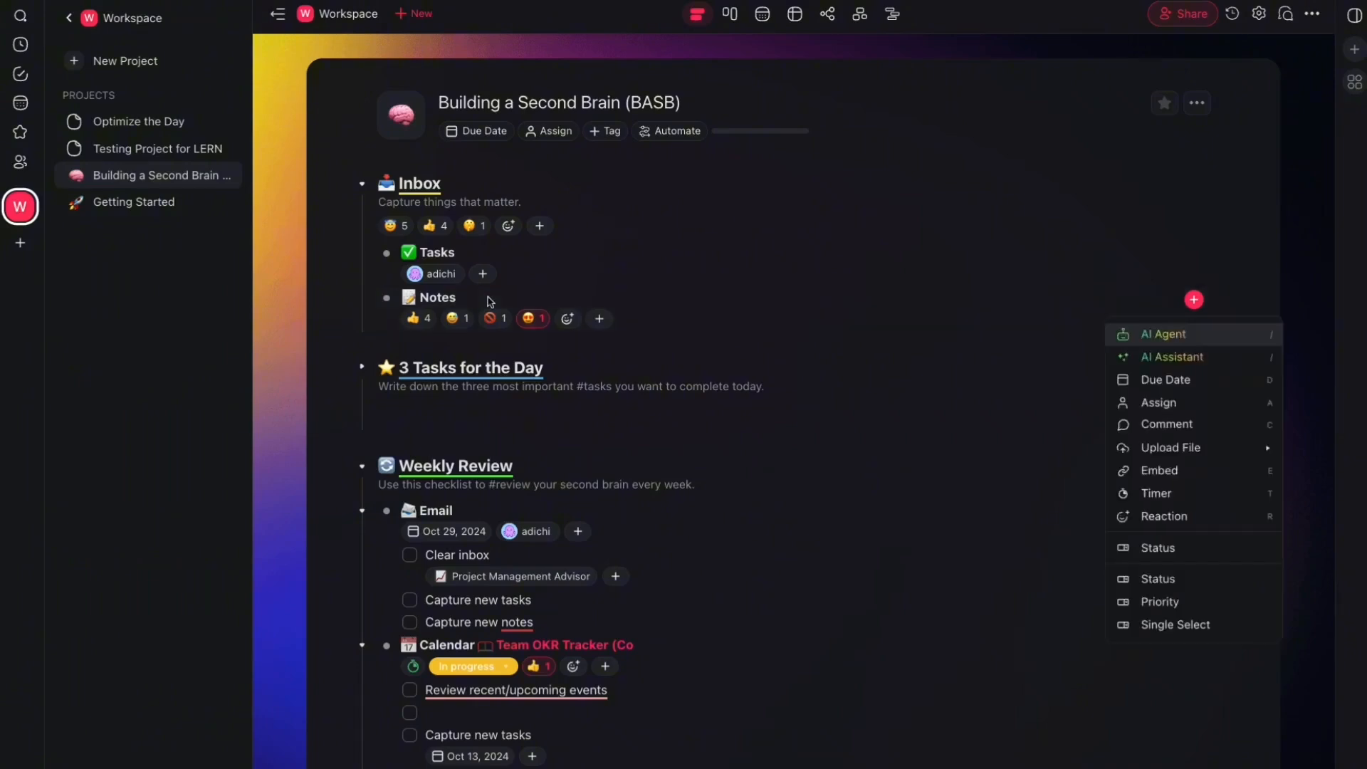
click(1168, 496)
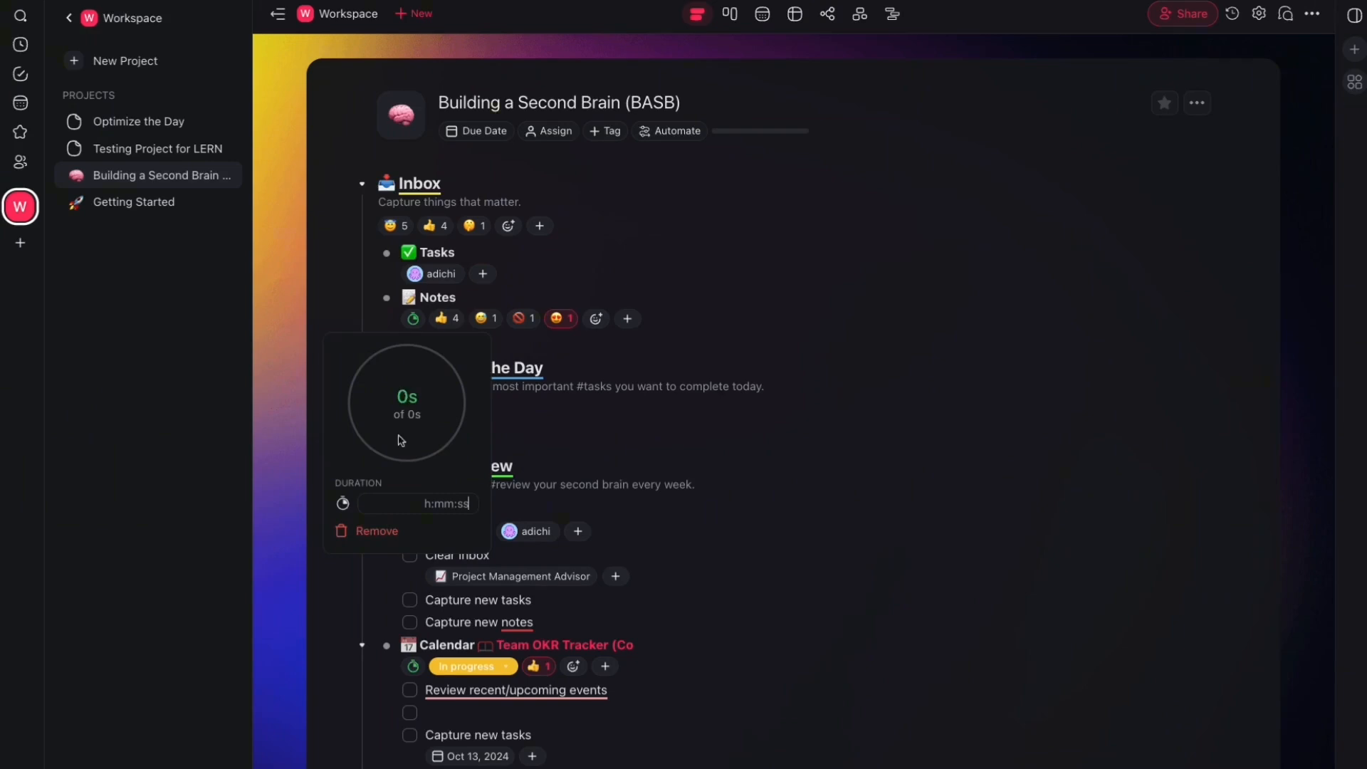
click(591, 292)
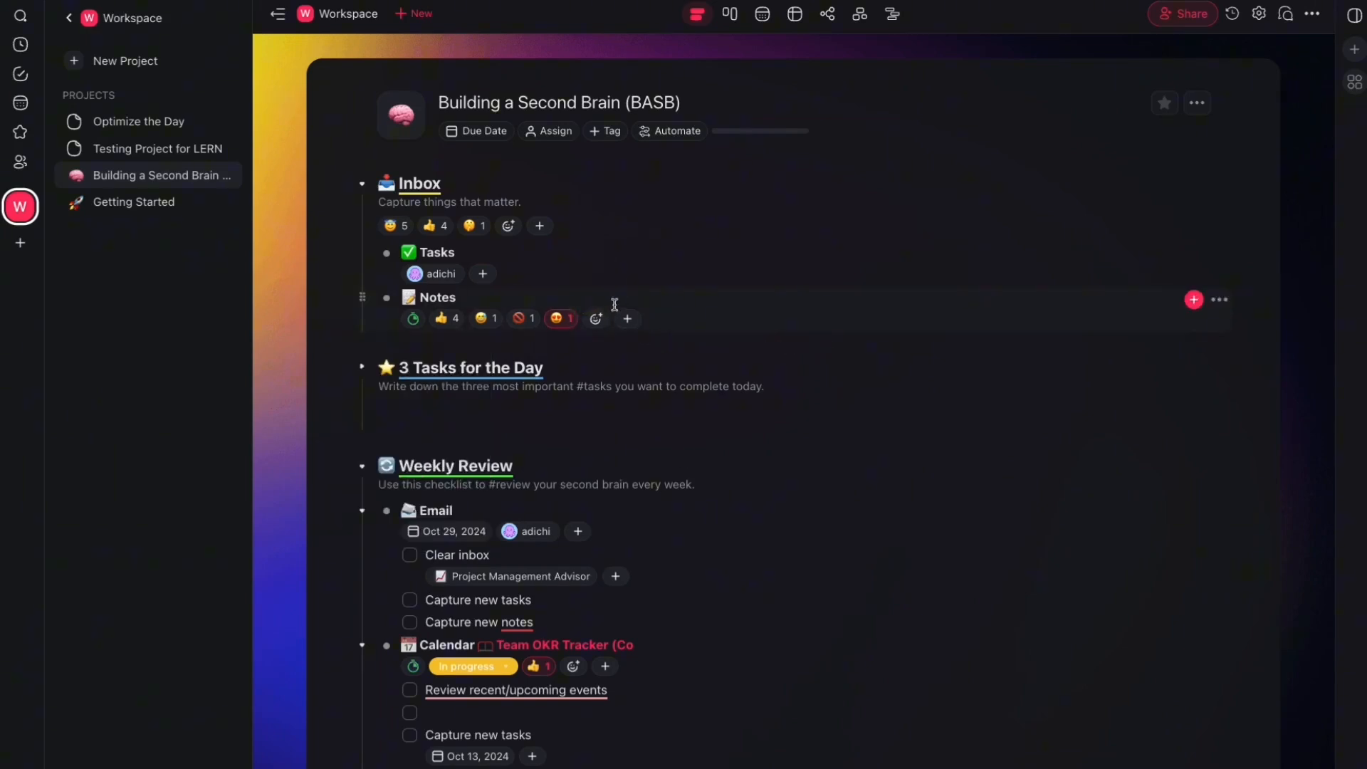
- Add a status field to the Notes item under Inbox and set it to In progress
key(super+semicolon)
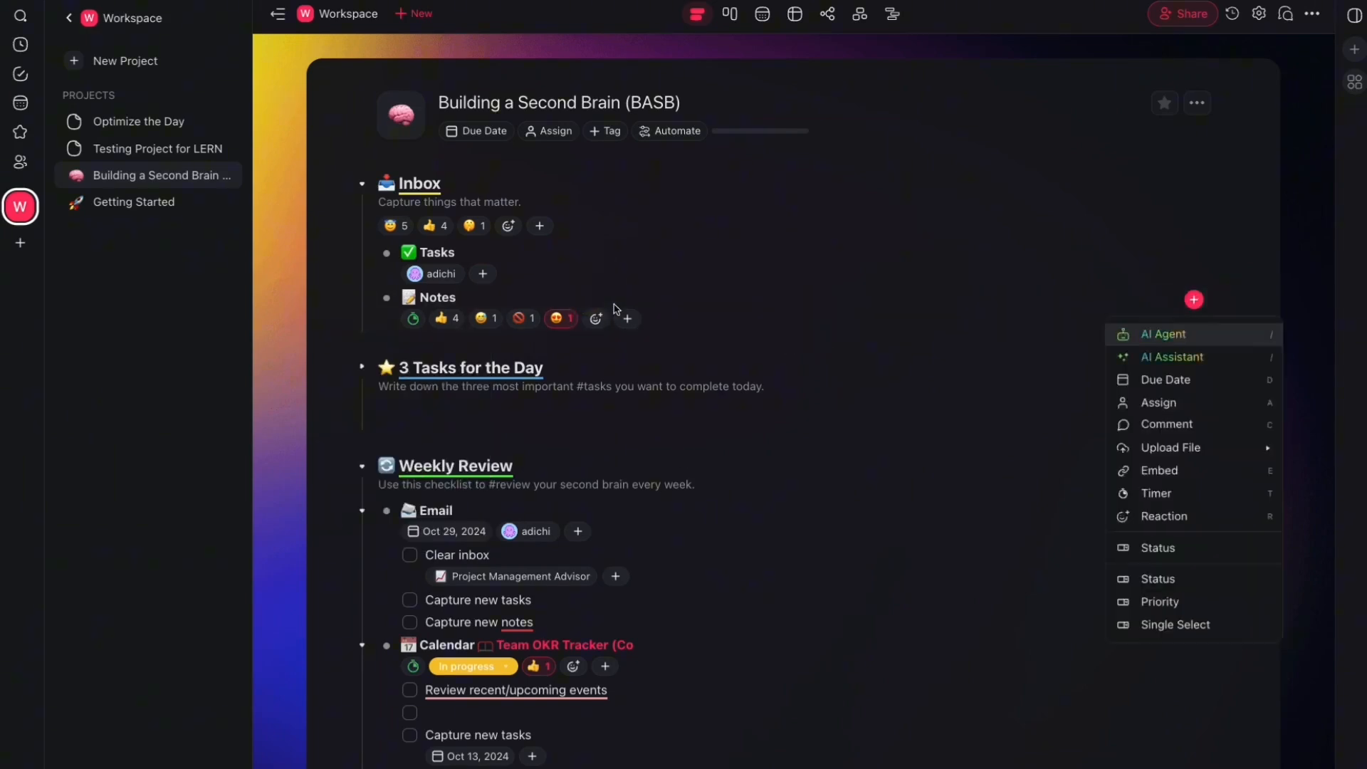
click(1161, 585)
key(Down)
key(Return)
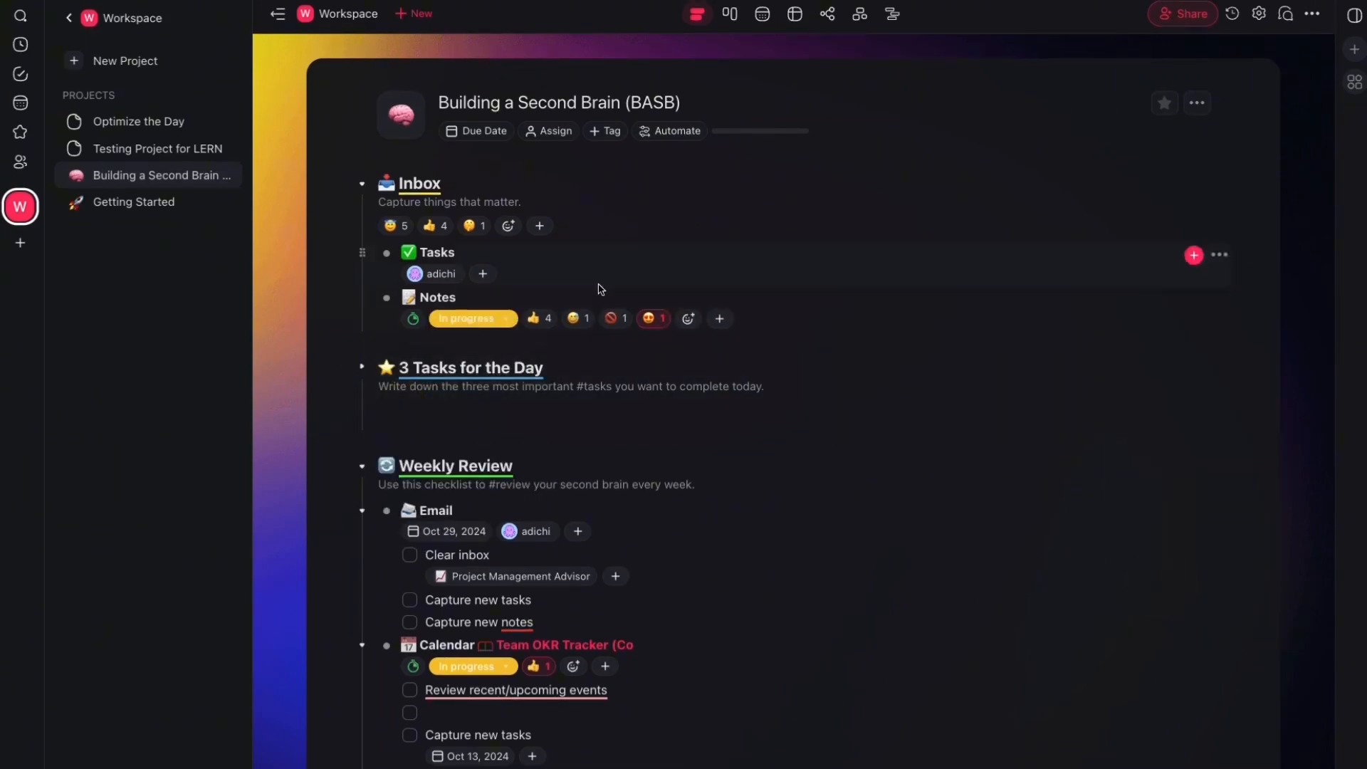
scroll(558, 363, down, 5)
scroll(558, 361, up, 5)
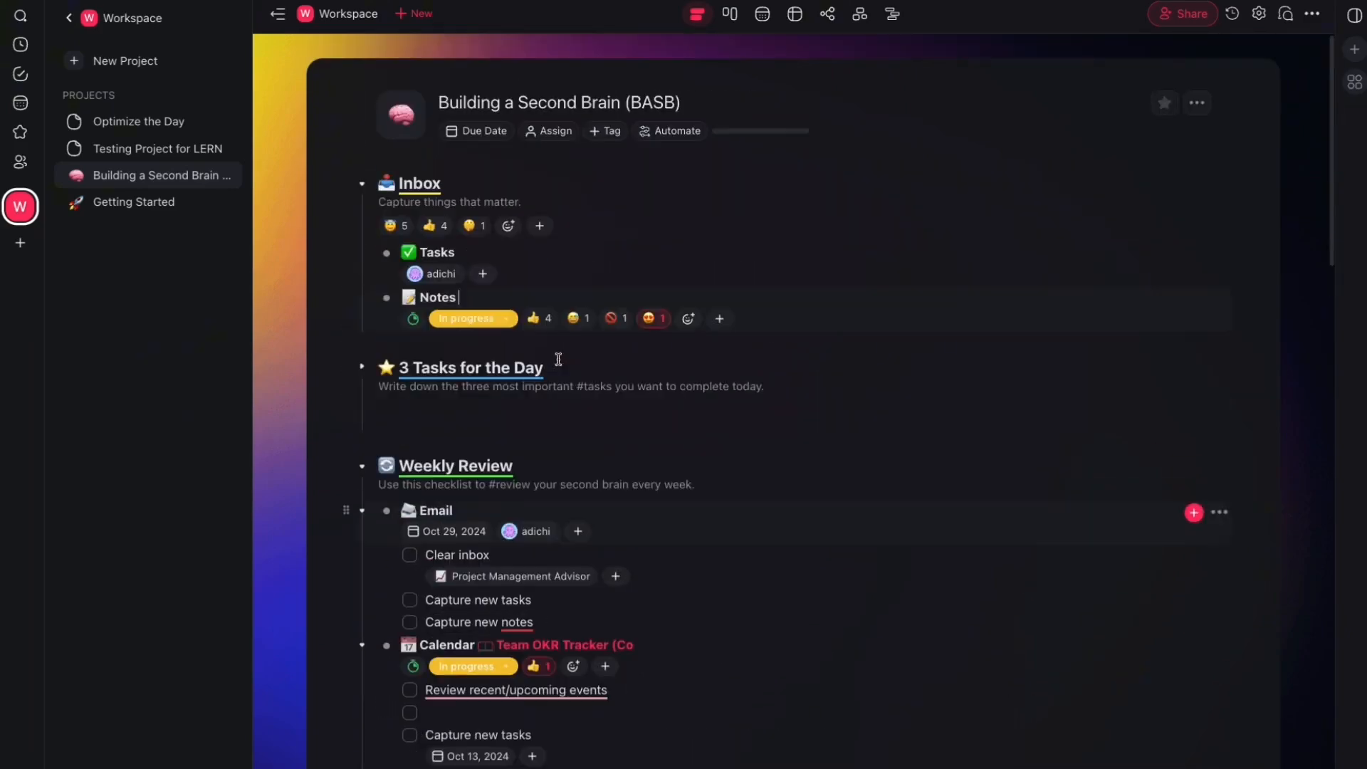
scroll(517, 299, down, 5)
scroll(519, 302, up, 5)
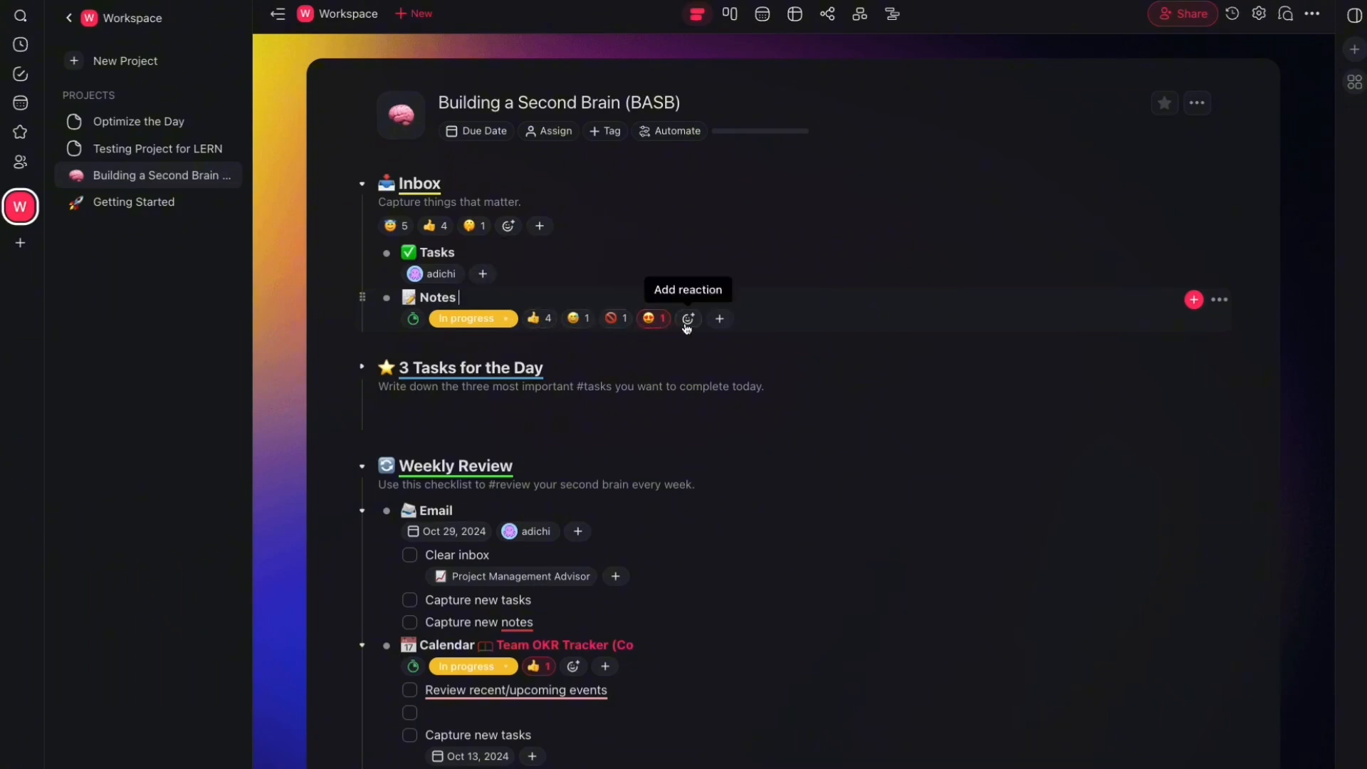
right_click(659, 305)
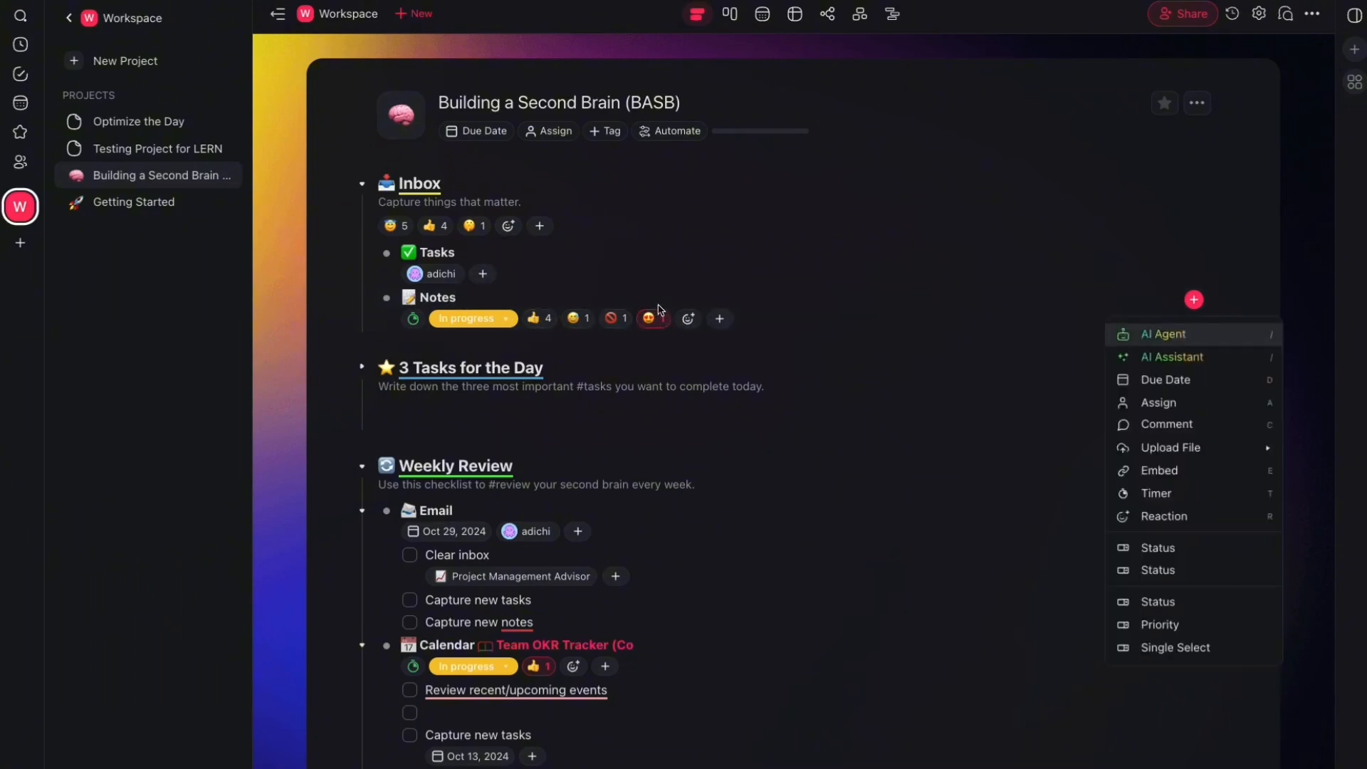
click(659, 306)
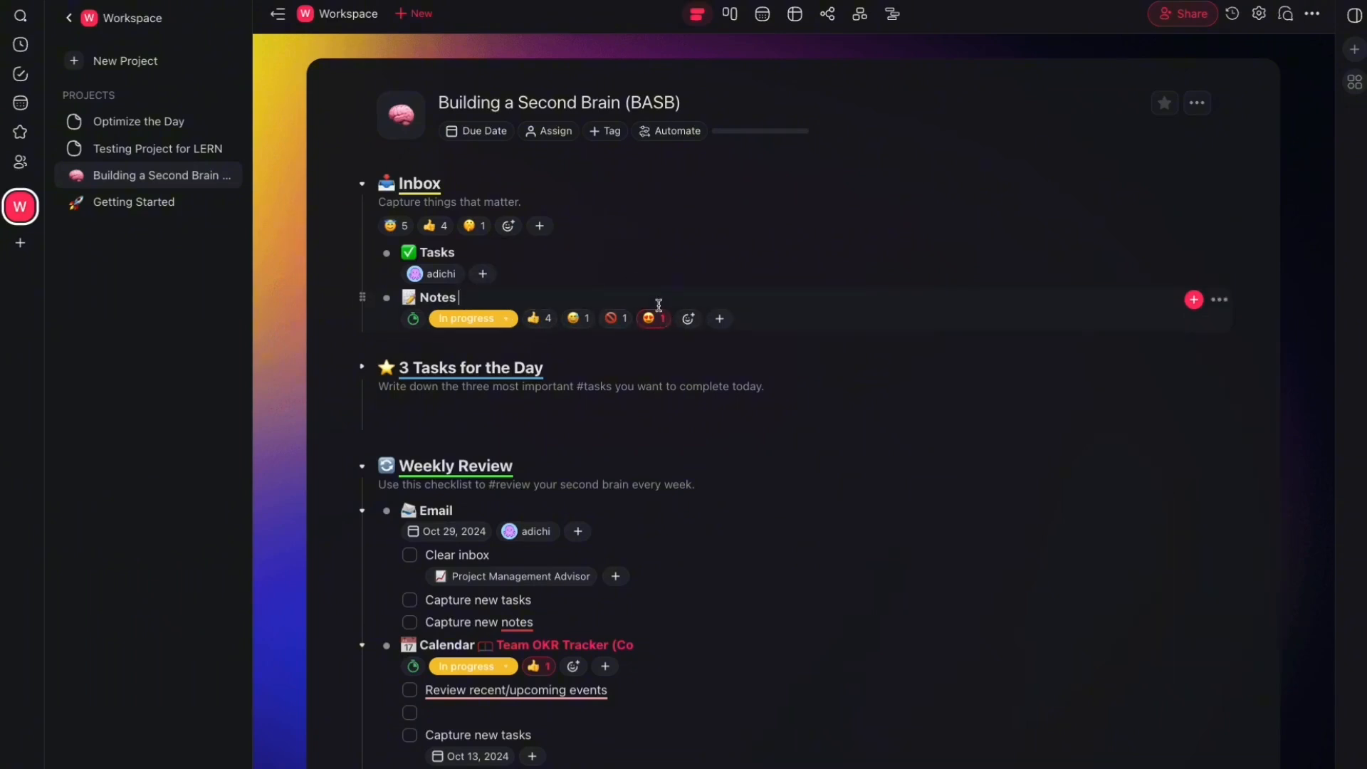
- Run the Project Management Advisor agent's Suggest Communication Tools command on the Notes item under Inbox and insert the generated list beneath it
text(/)
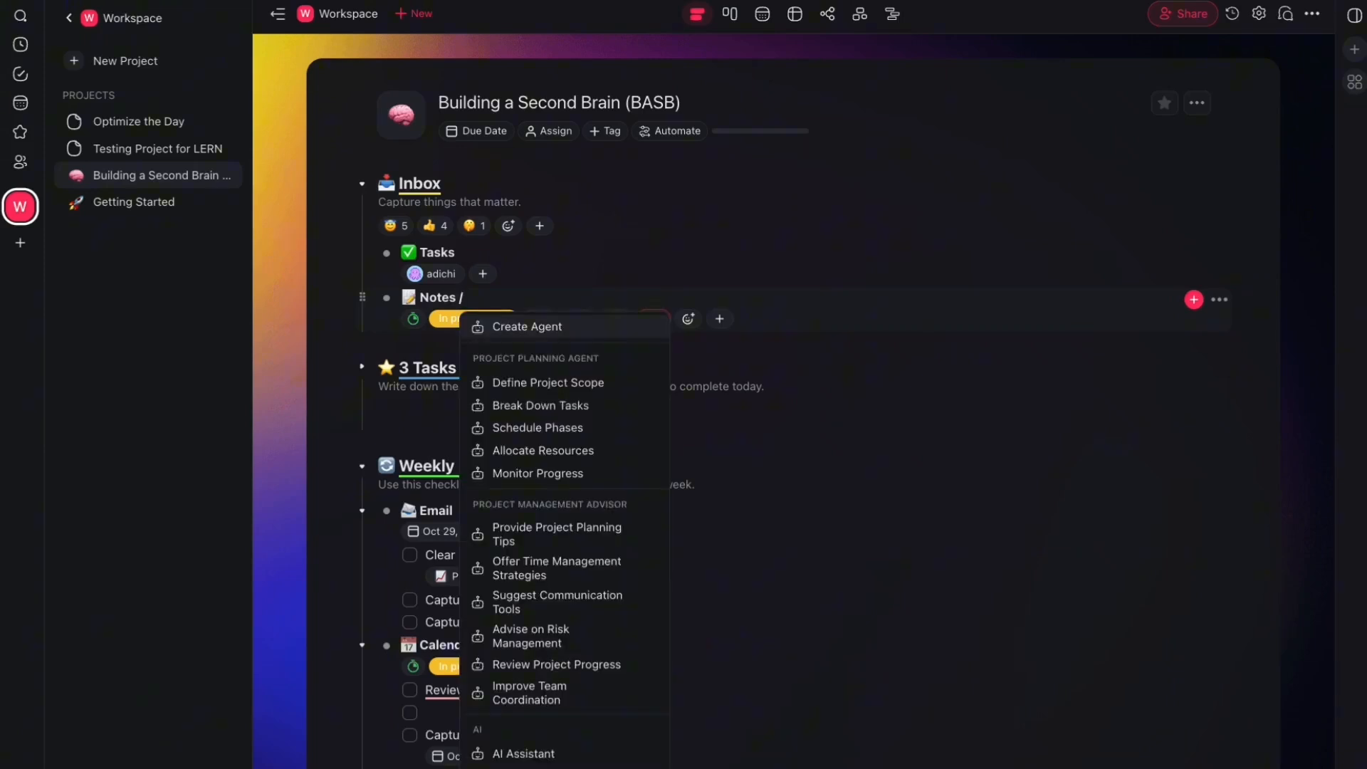
scroll(589, 388, down, 3)
scroll(590, 488, up, 3)
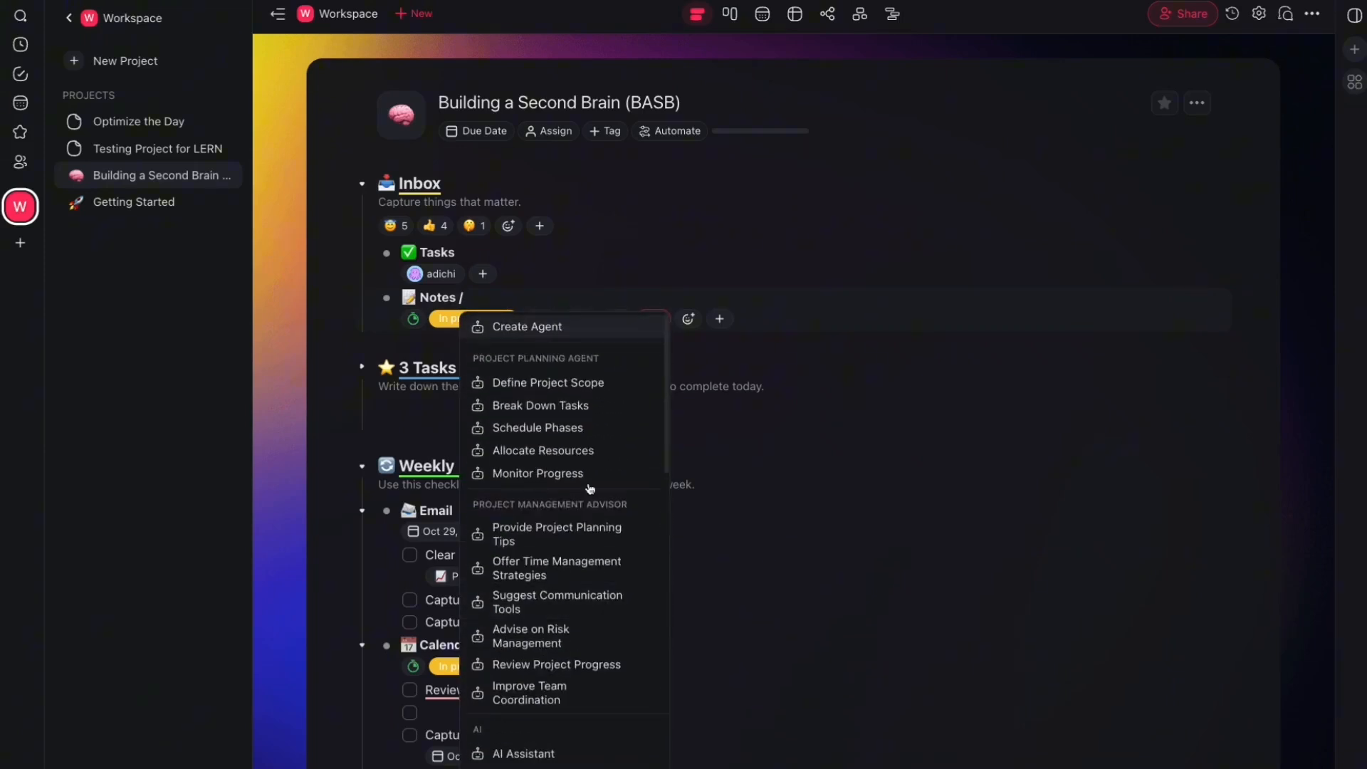
scroll(574, 403, down, 3)
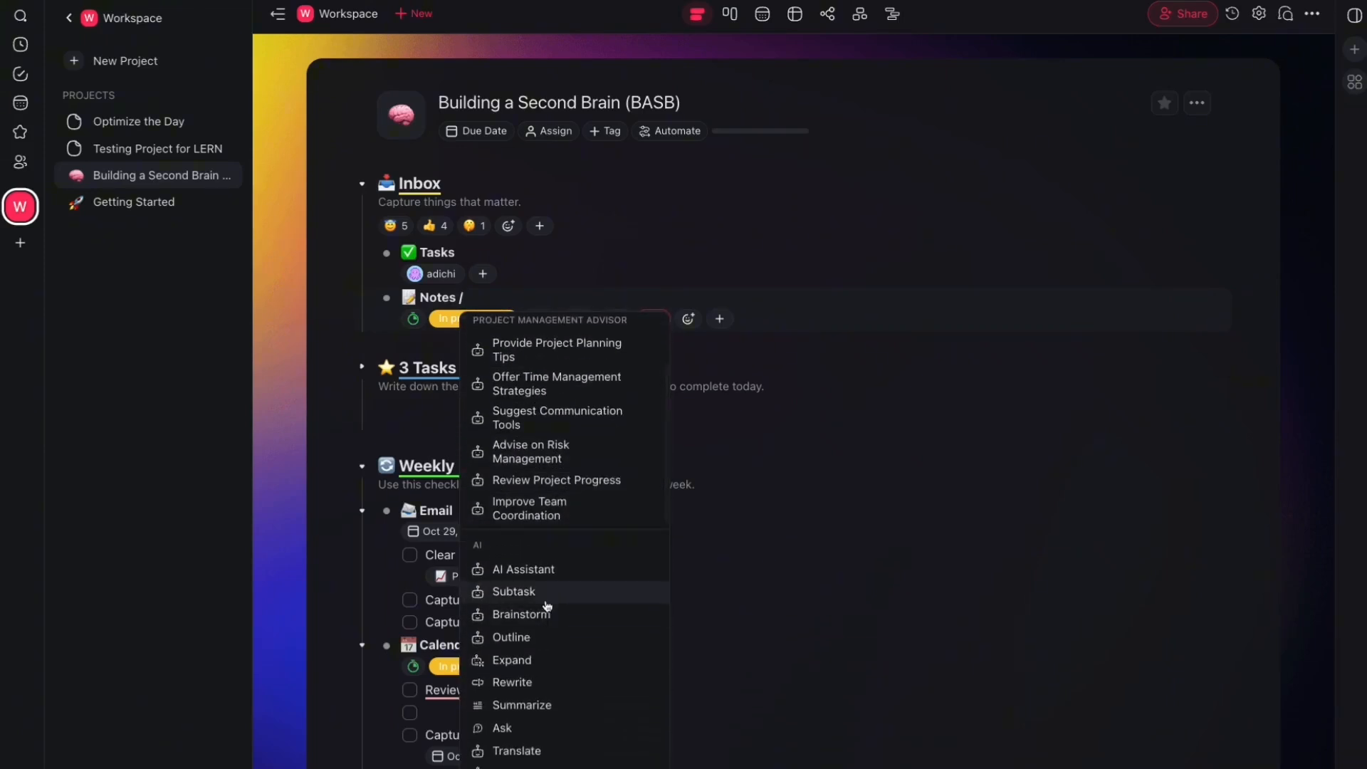
scroll(547, 606, up, 3)
scroll(619, 510, down, 2)
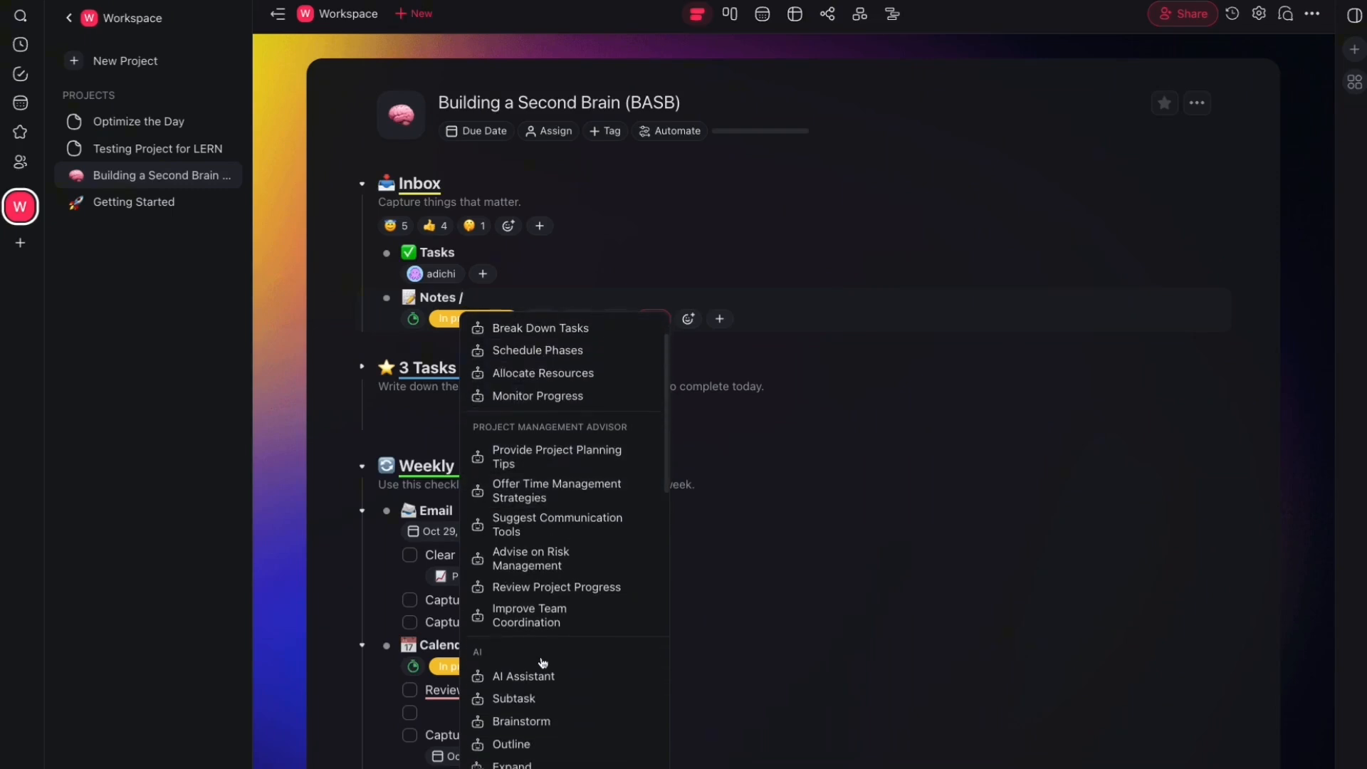
scroll(542, 662, down, 2)
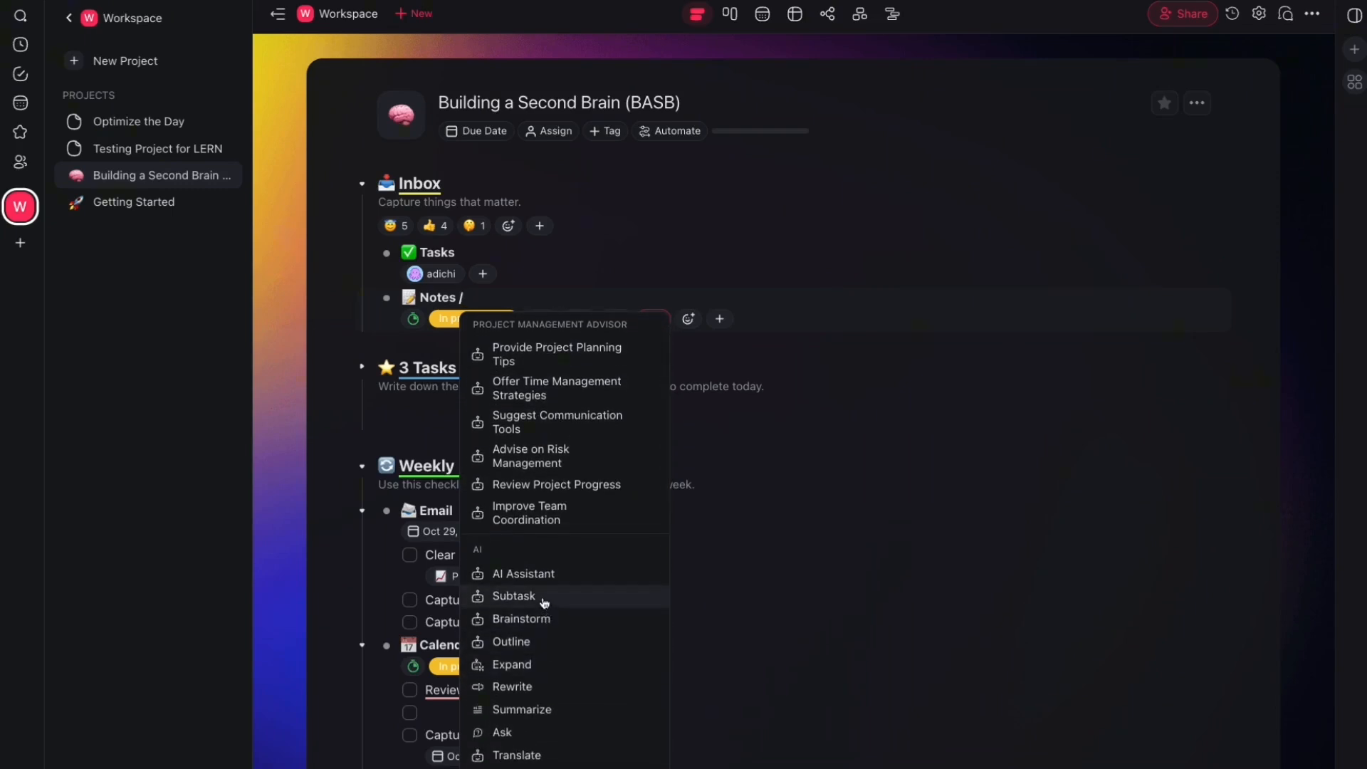
scroll(545, 603, up, 1)
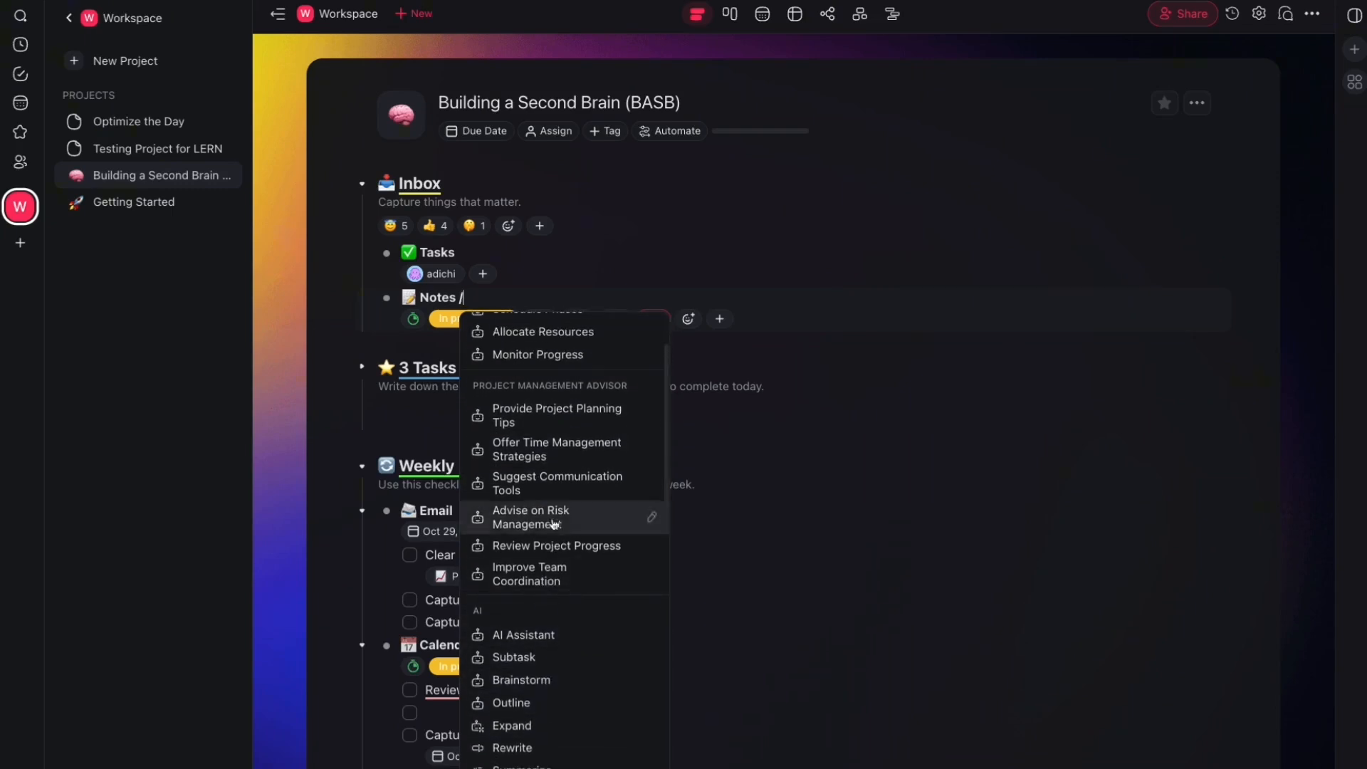
click(547, 485)
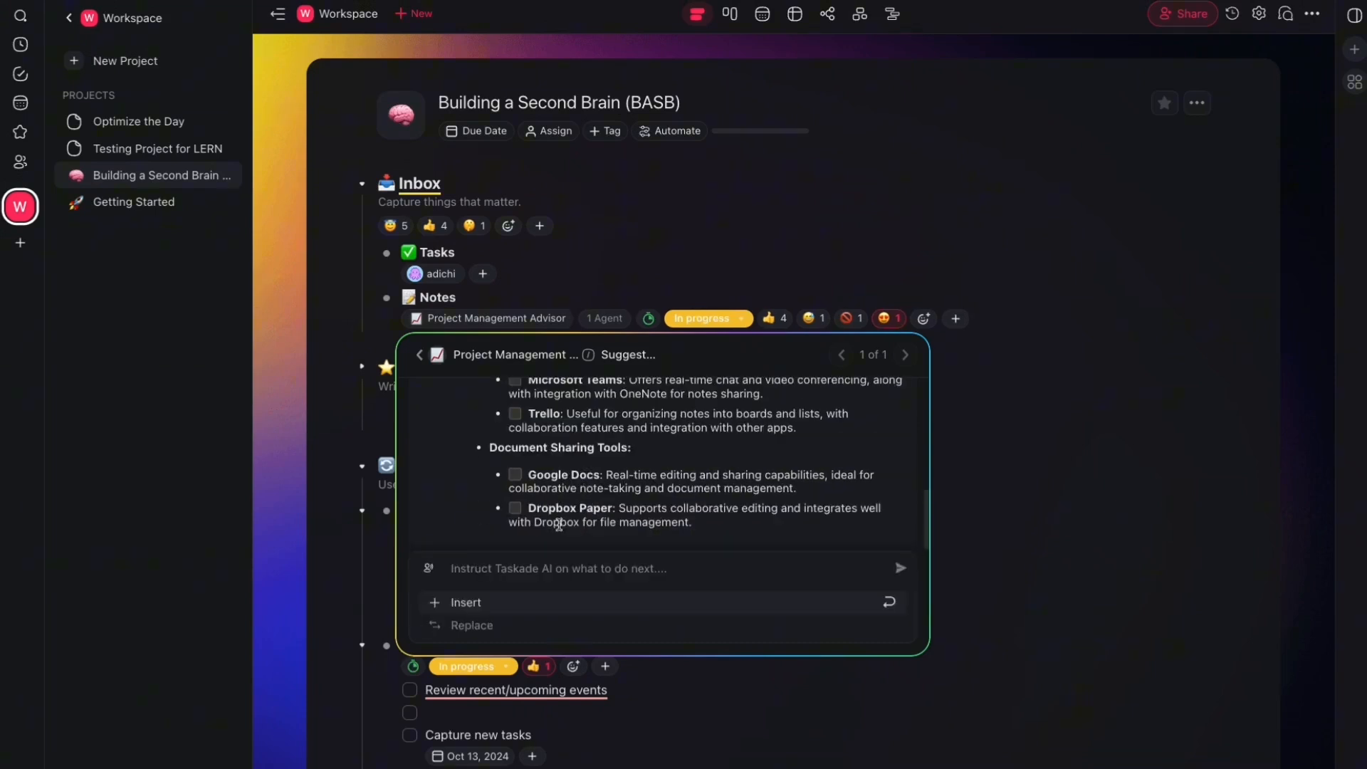
click(470, 602)
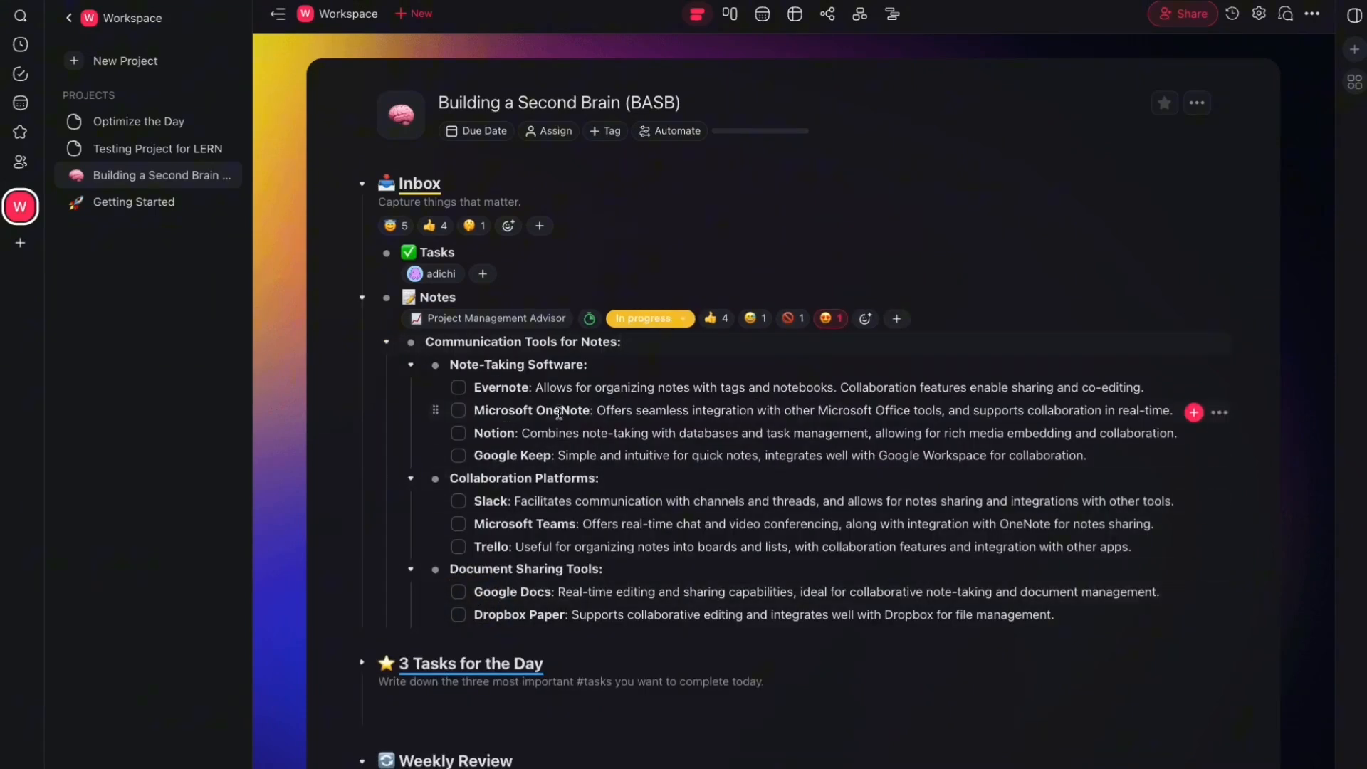
click(489, 387)
double_click(502, 410)
click(501, 433)
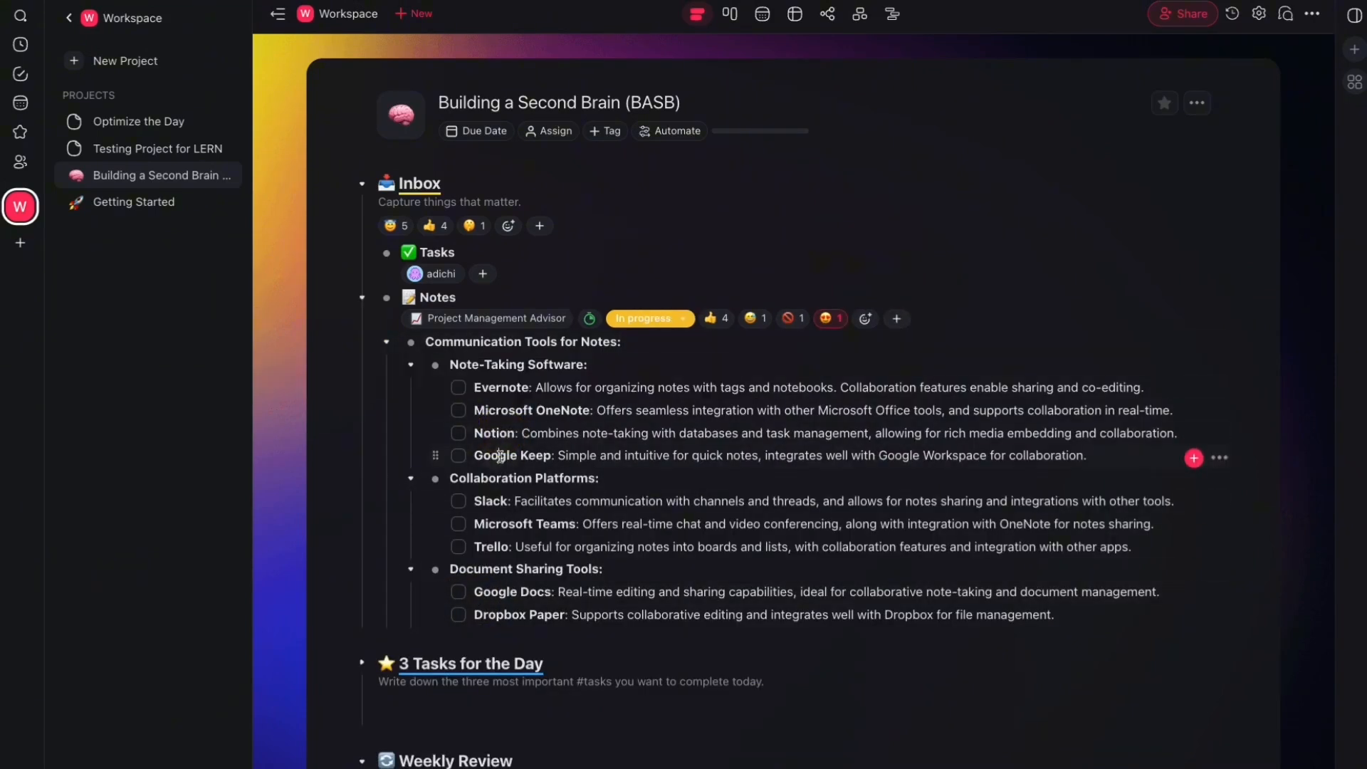
double_click(498, 457)
triple_click(733, 534)
click(635, 433)
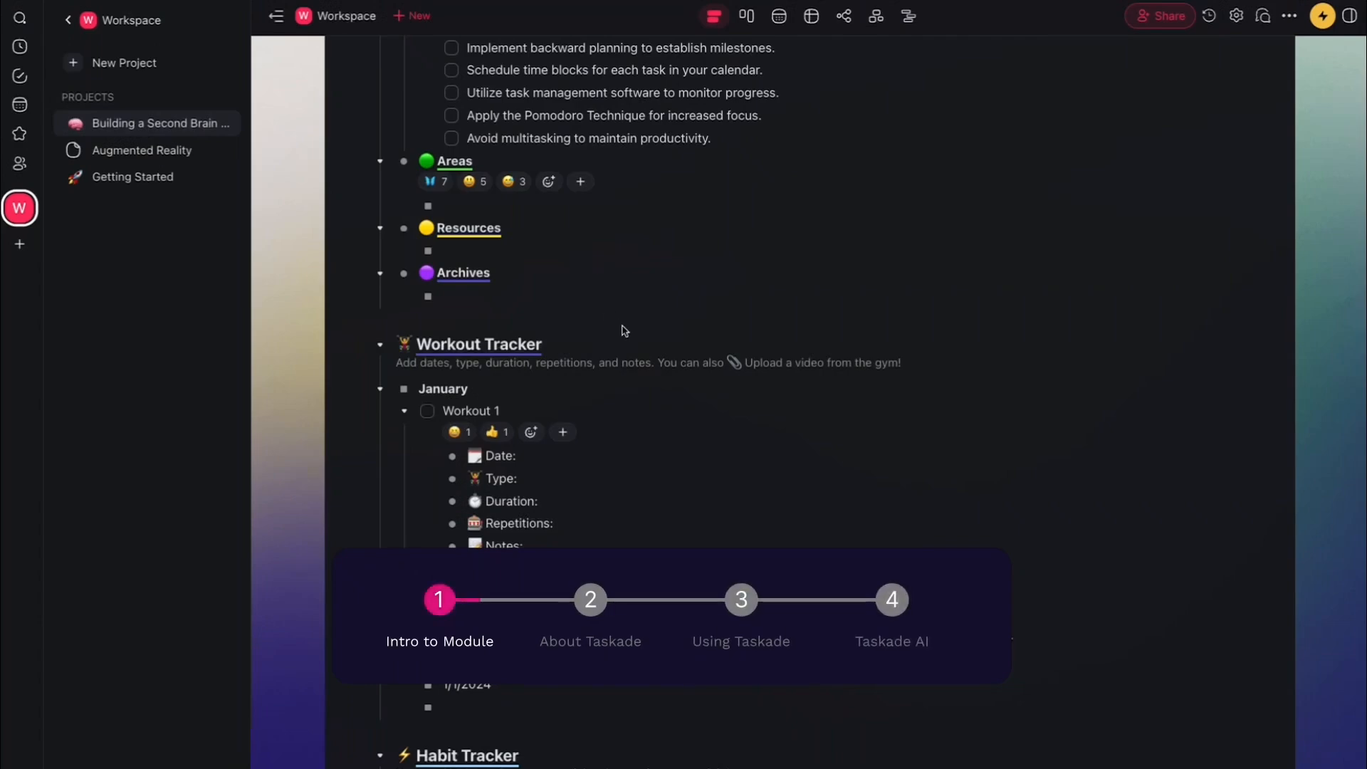
- Look through the Building a Second Brain project from the Workout Tracker section back up to the Inbox
scroll(634, 363, up, 2)
scroll(641, 385, up, 7)
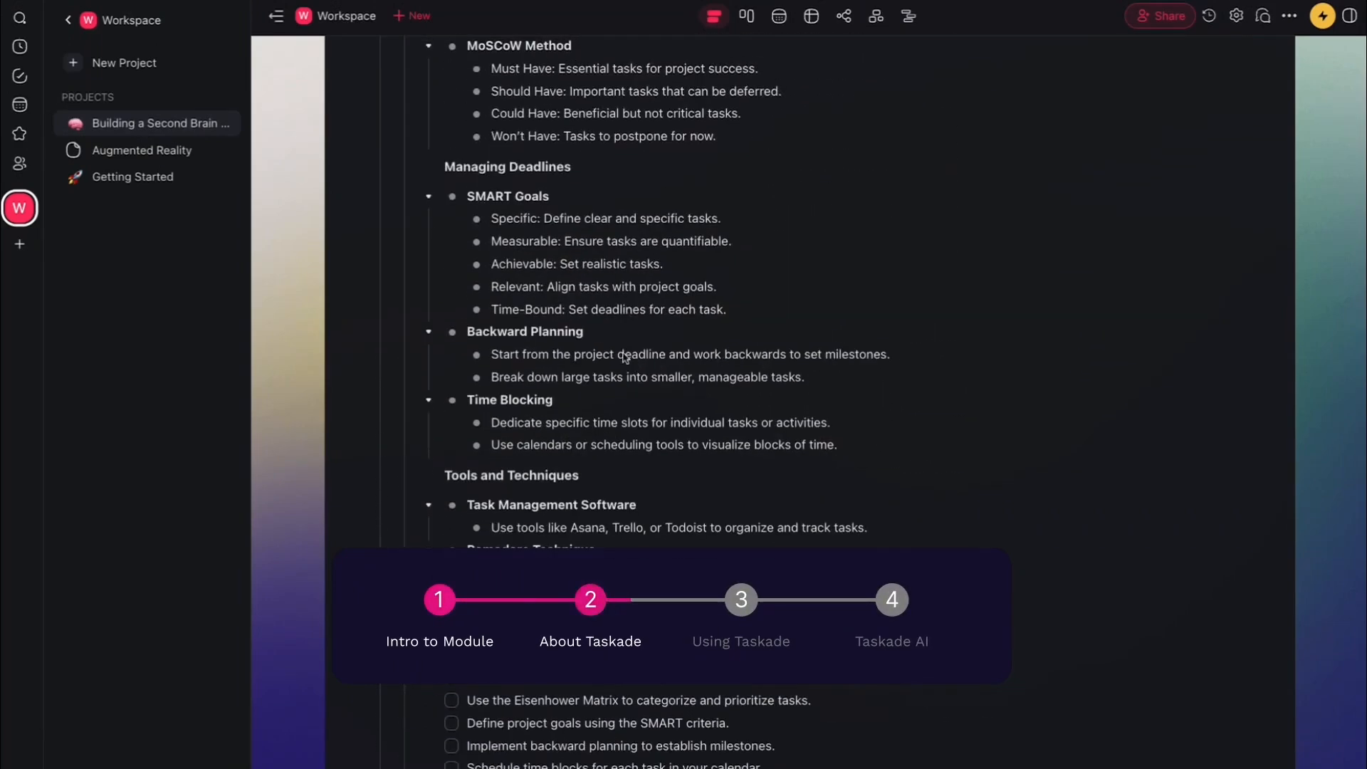
scroll(618, 355, up, 2)
scroll(618, 354, up, 5)
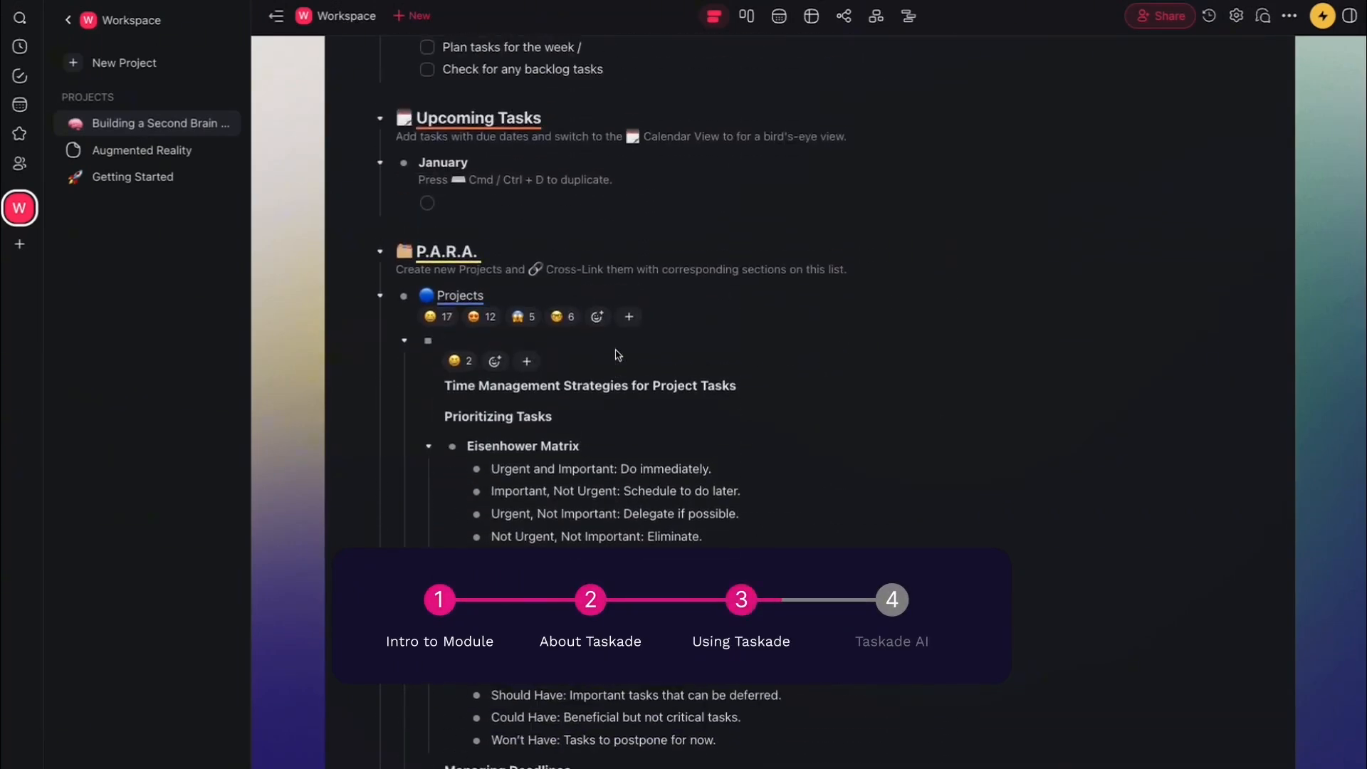
scroll(618, 354, up, 9)
click(644, 336)
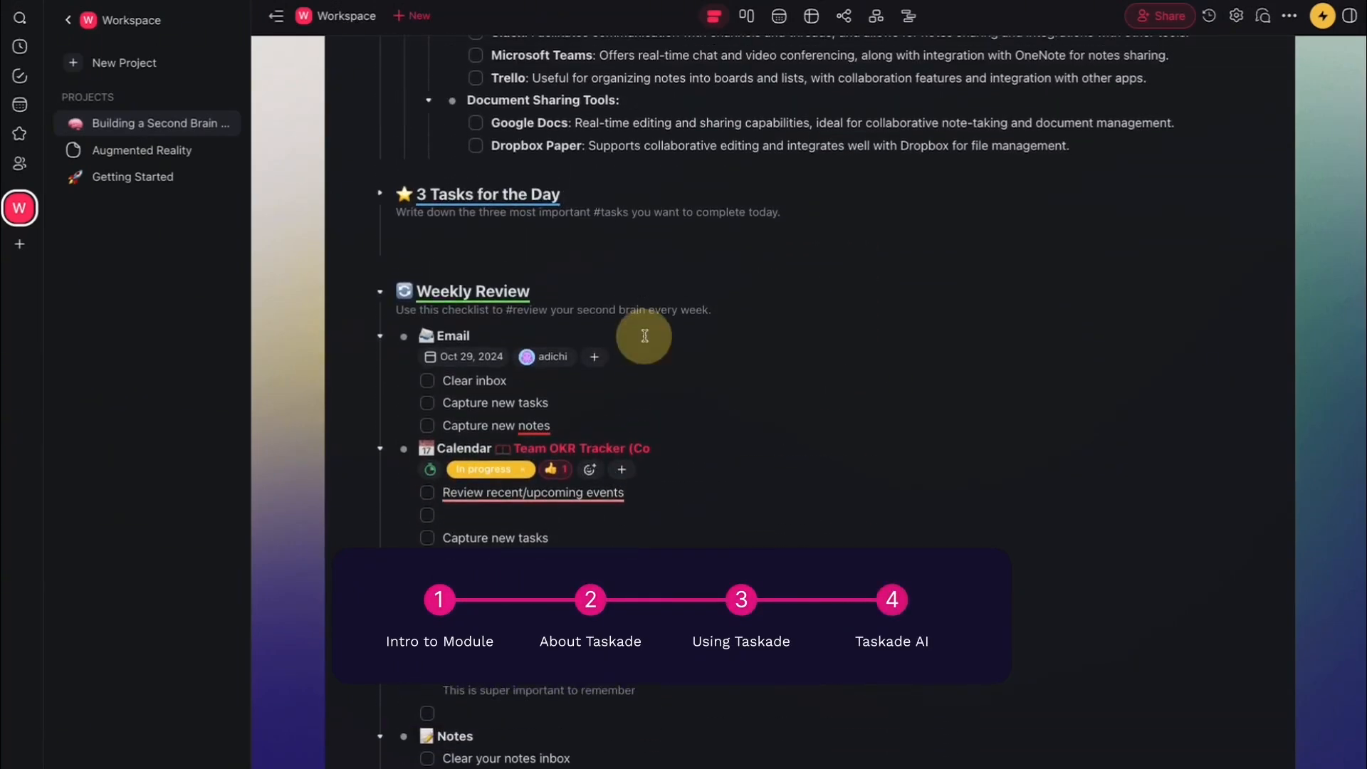
scroll(644, 335, up, 6)
click(593, 411)
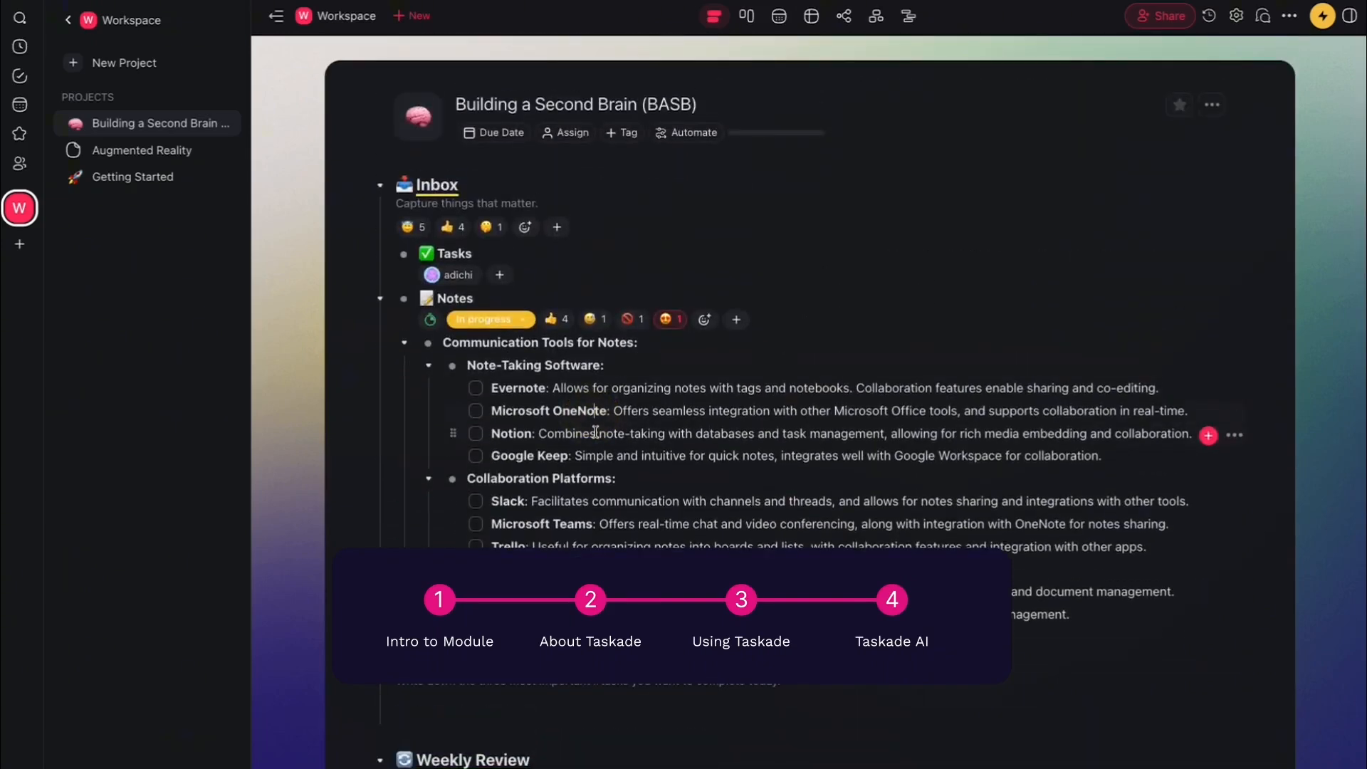
triple_click(595, 435)
double_click(592, 455)
click(812, 398)
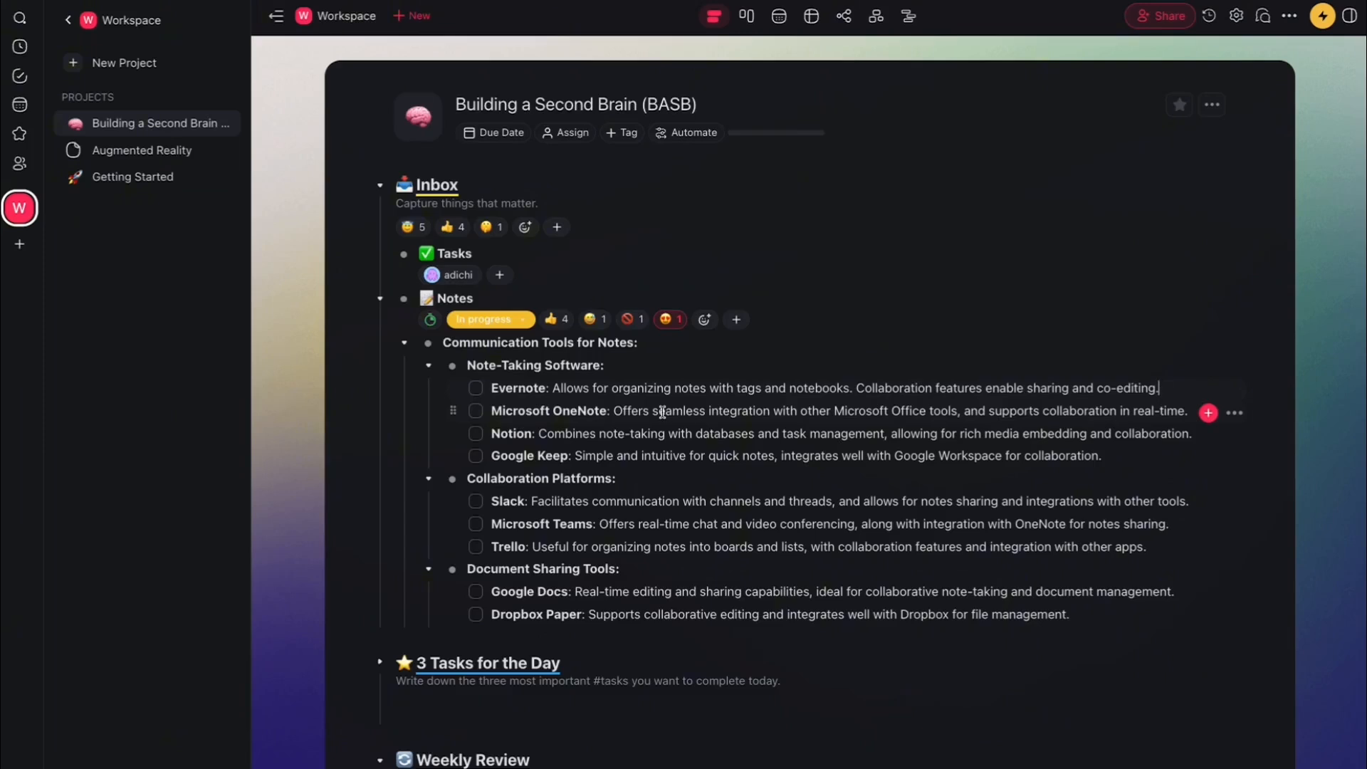
triple_click(744, 411)
double_click(579, 434)
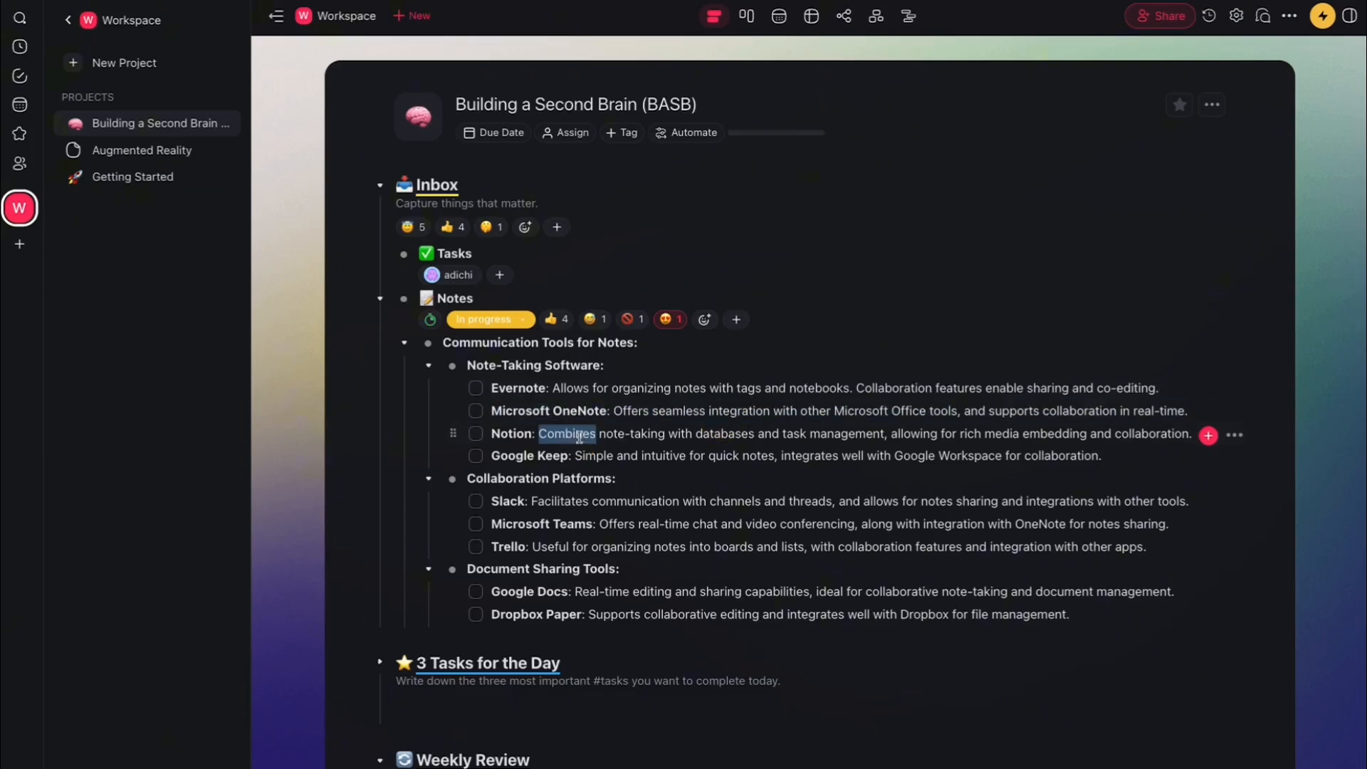
triple_click(580, 436)
triple_click(590, 413)
- Examine the AI commands available for the selected Notion line under Note-Taking Software, including the translation options
click(682, 436)
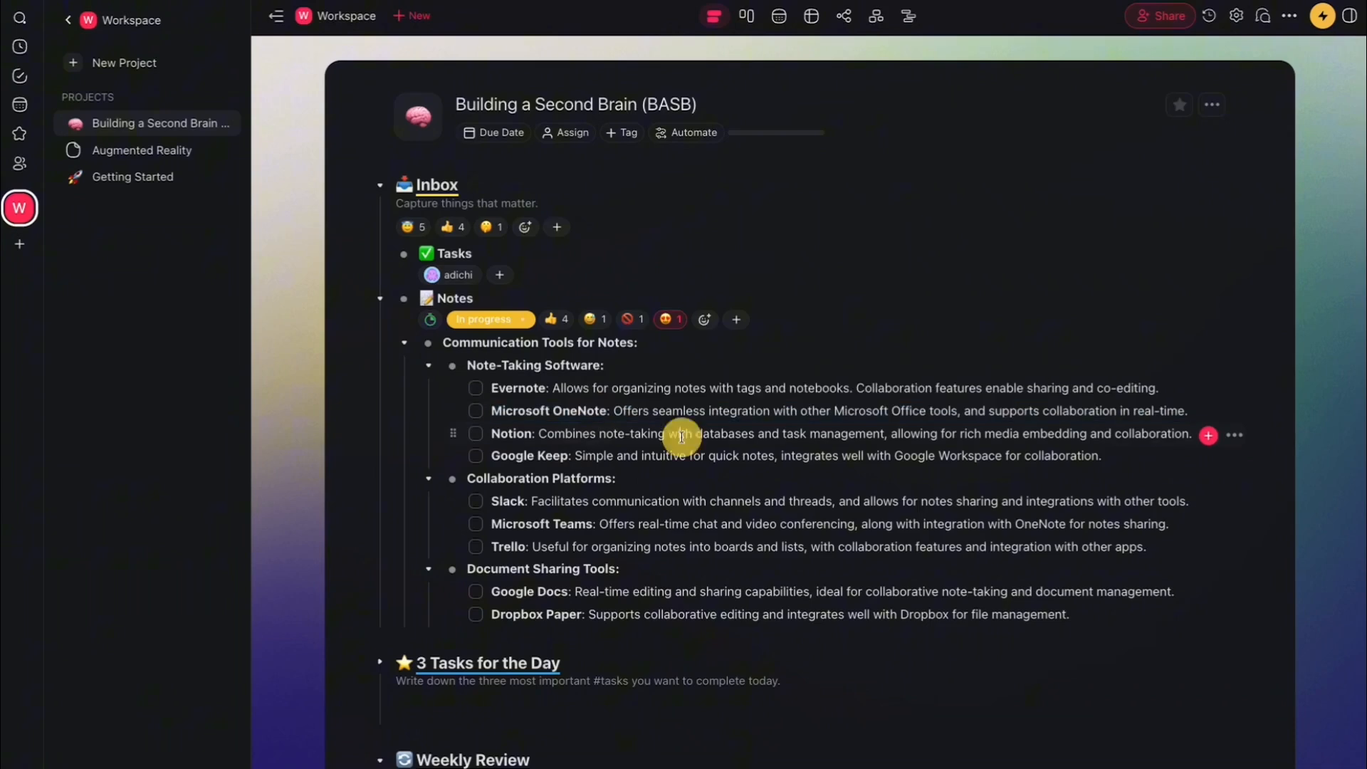
triple_click(682, 437)
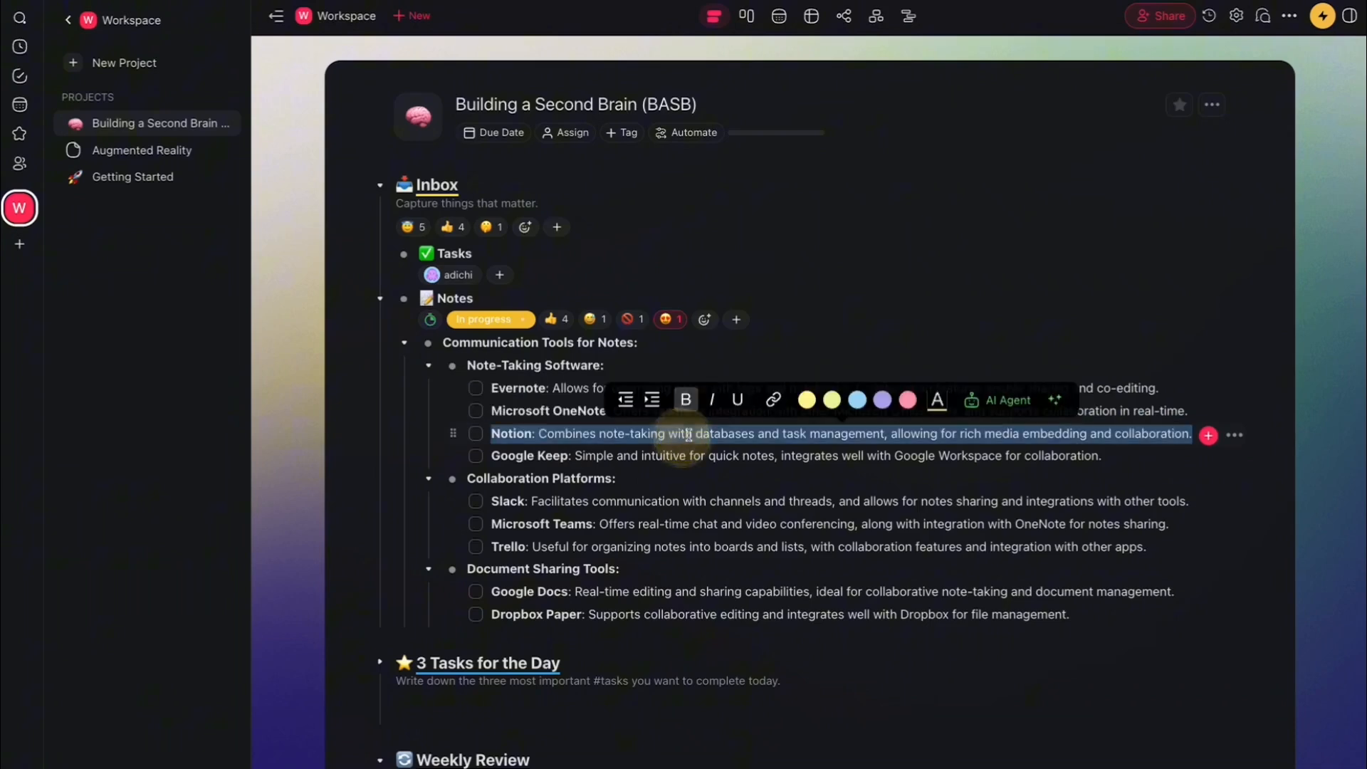
click(1057, 401)
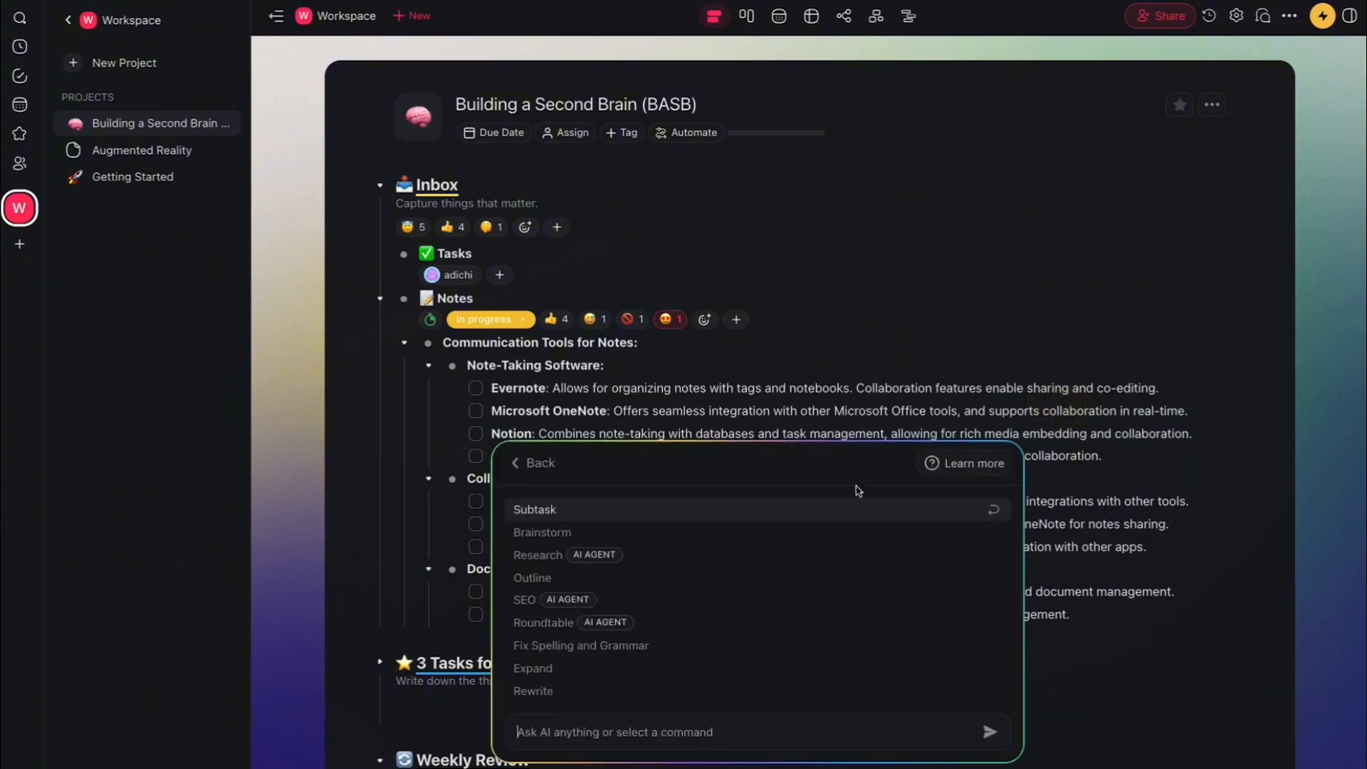
scroll(636, 577, down, 2)
scroll(639, 577, up, 2)
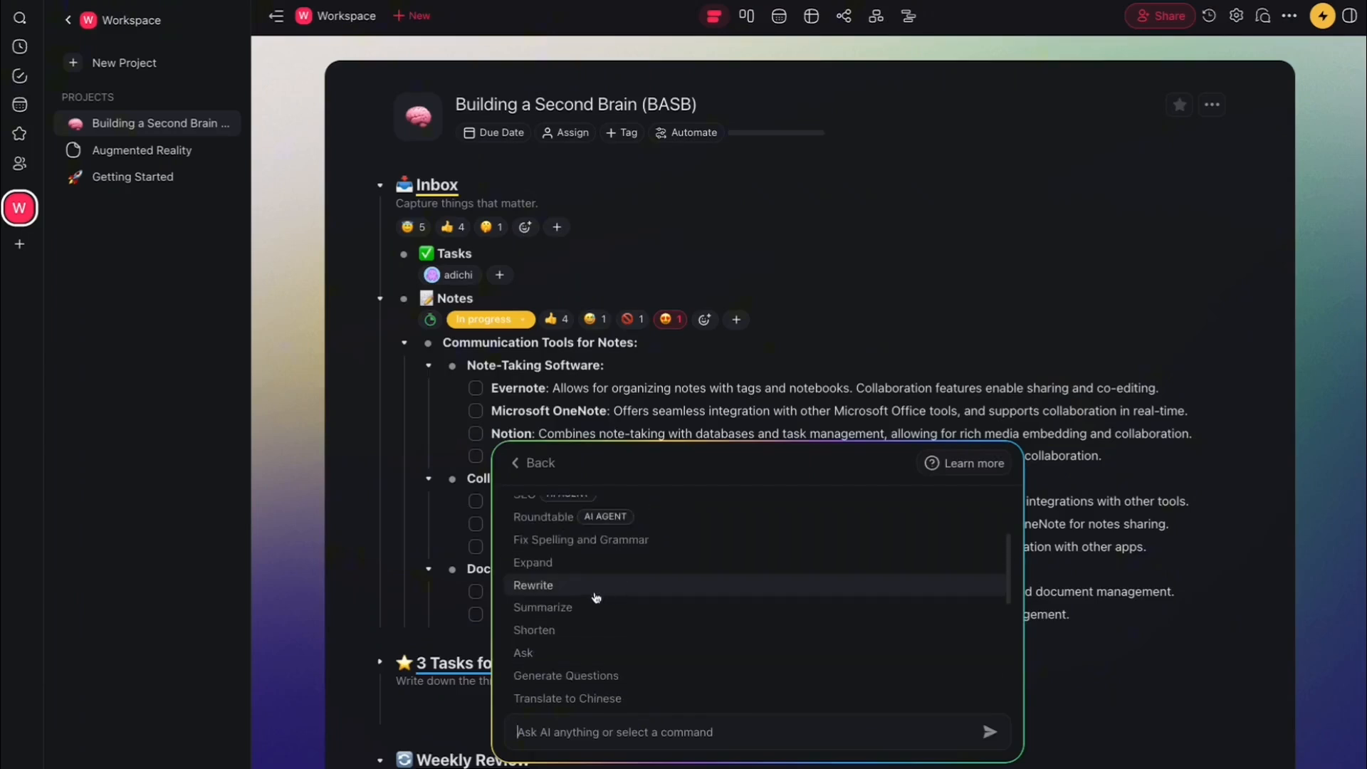
scroll(616, 602, down, 3)
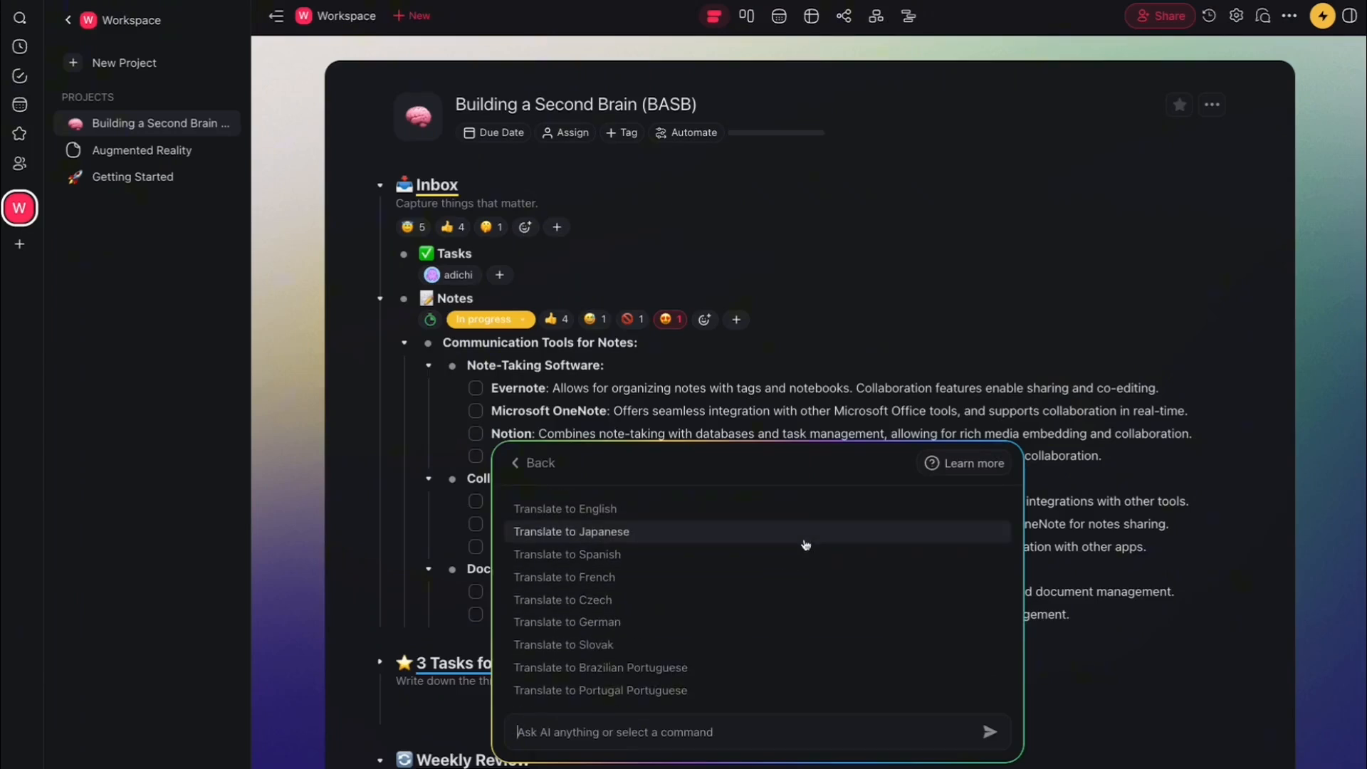
key(Escape)
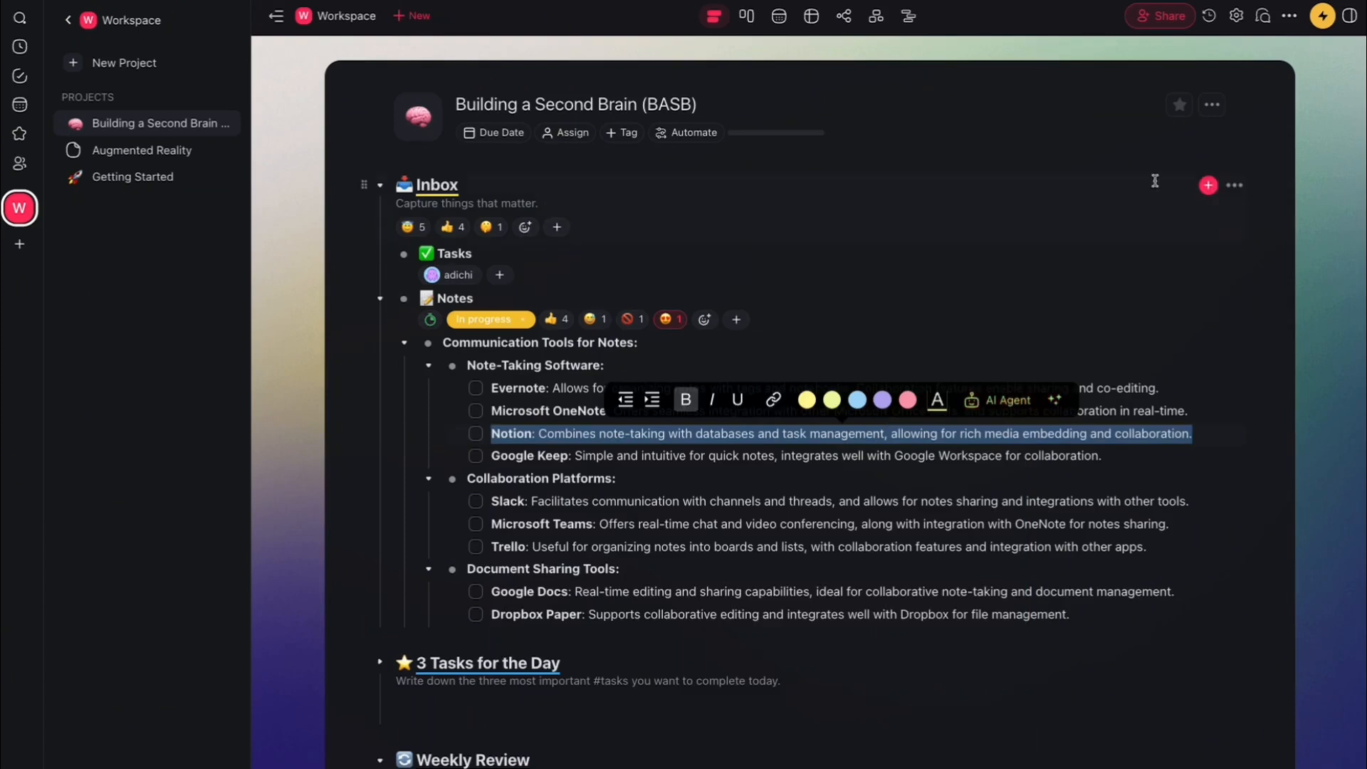
click(1090, 432)
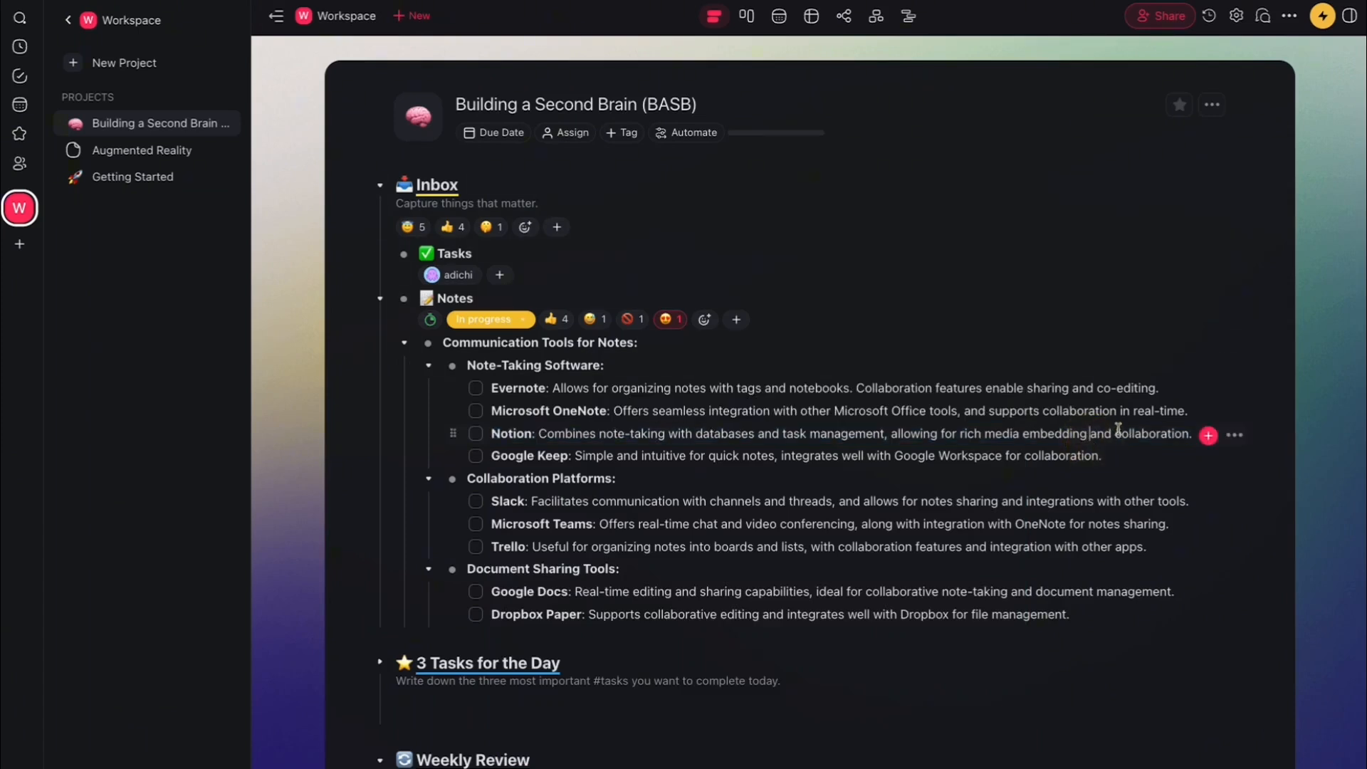
- Open the project's AI chat and browse the AI prompt templates in categories such as Analytics, Influencer Marketing and Copywriting
click(1263, 19)
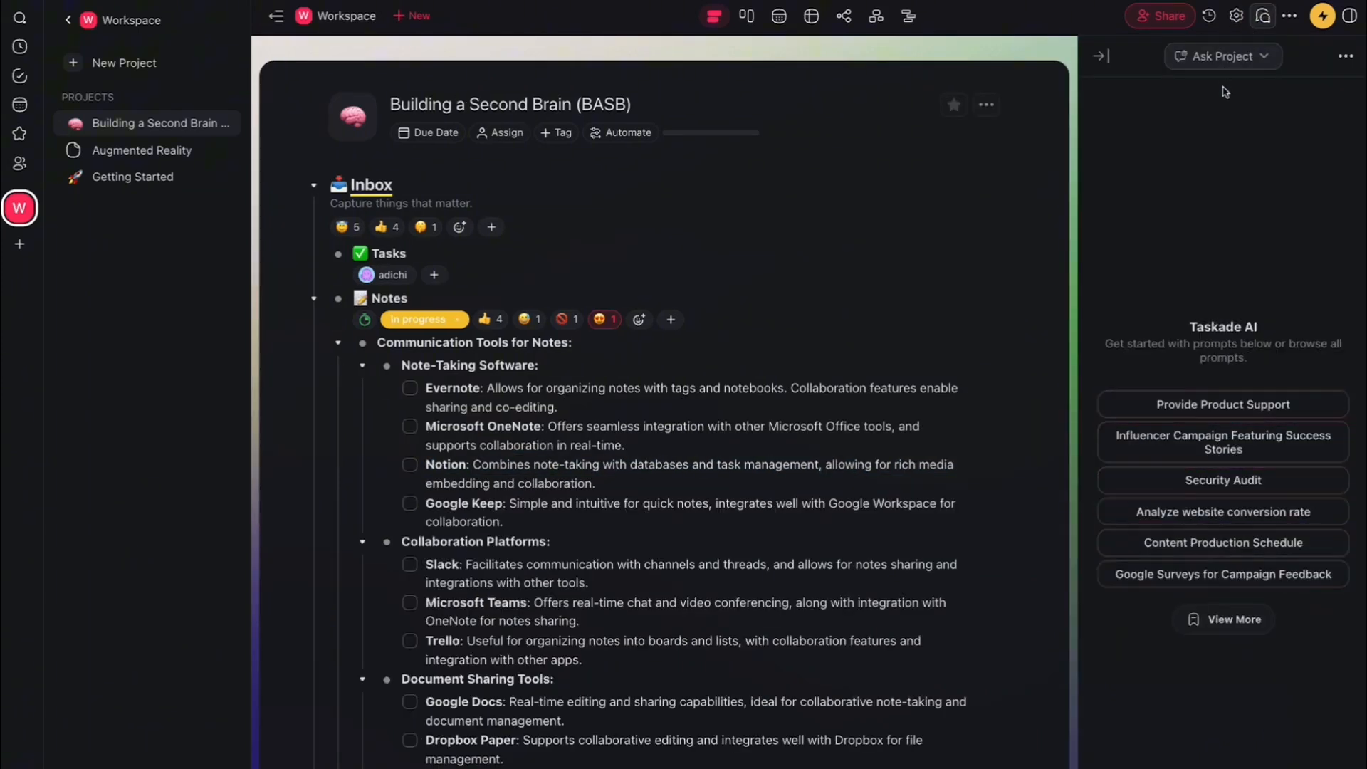
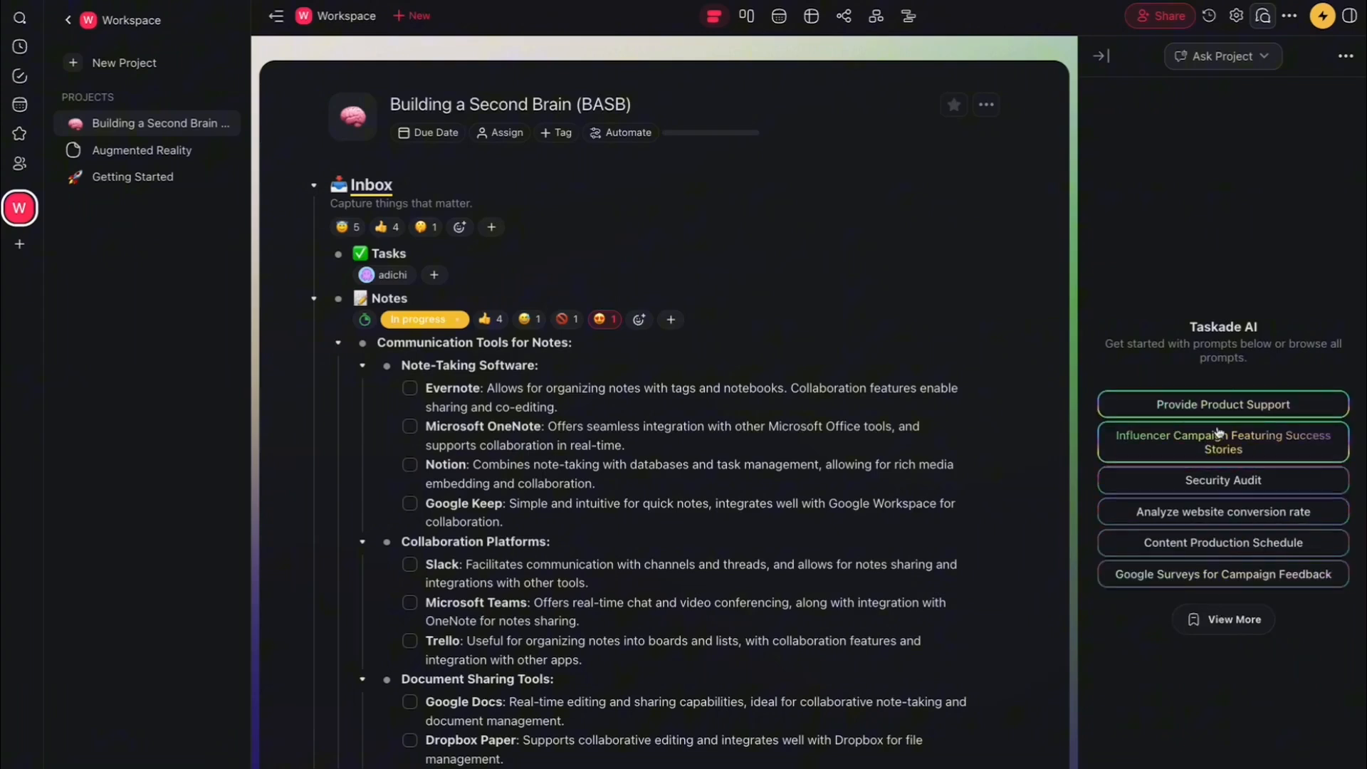
click(1233, 620)
click(348, 311)
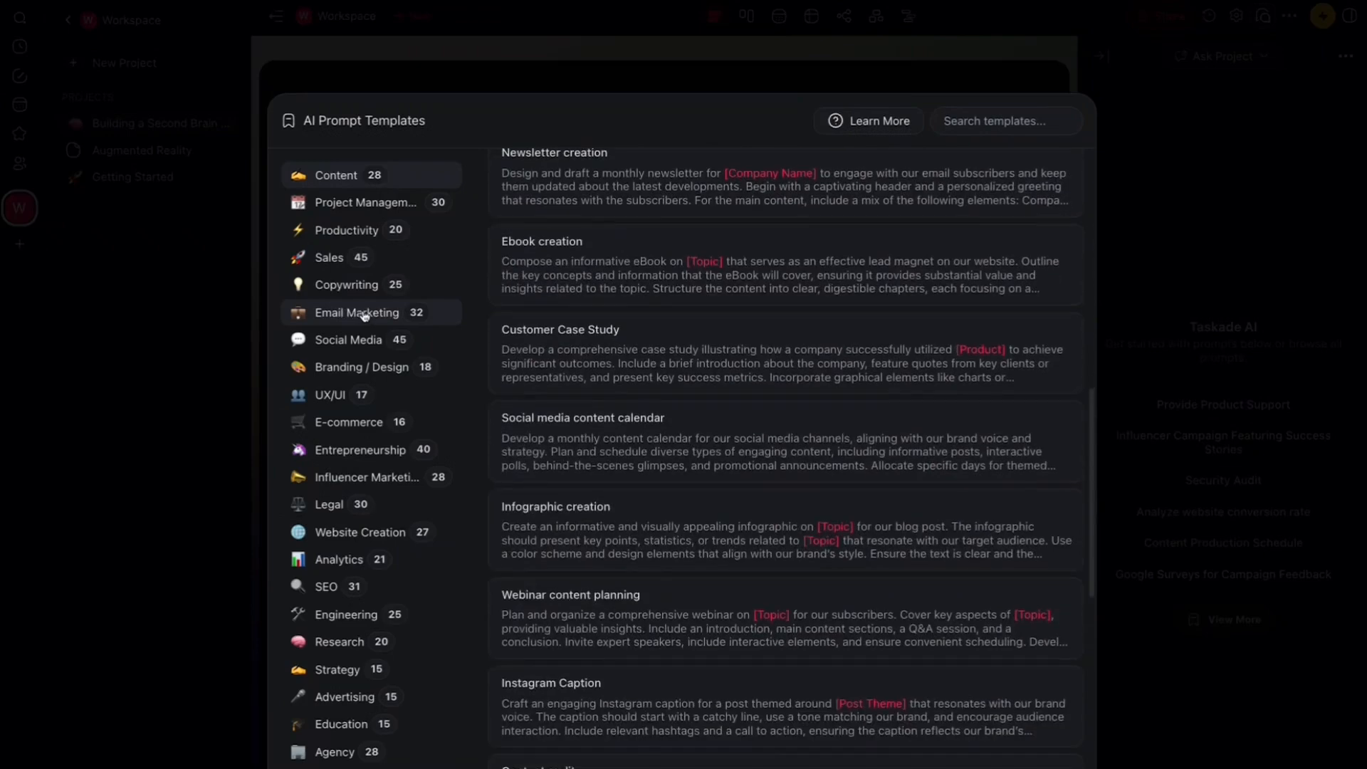
click(348, 418)
click(349, 477)
click(339, 560)
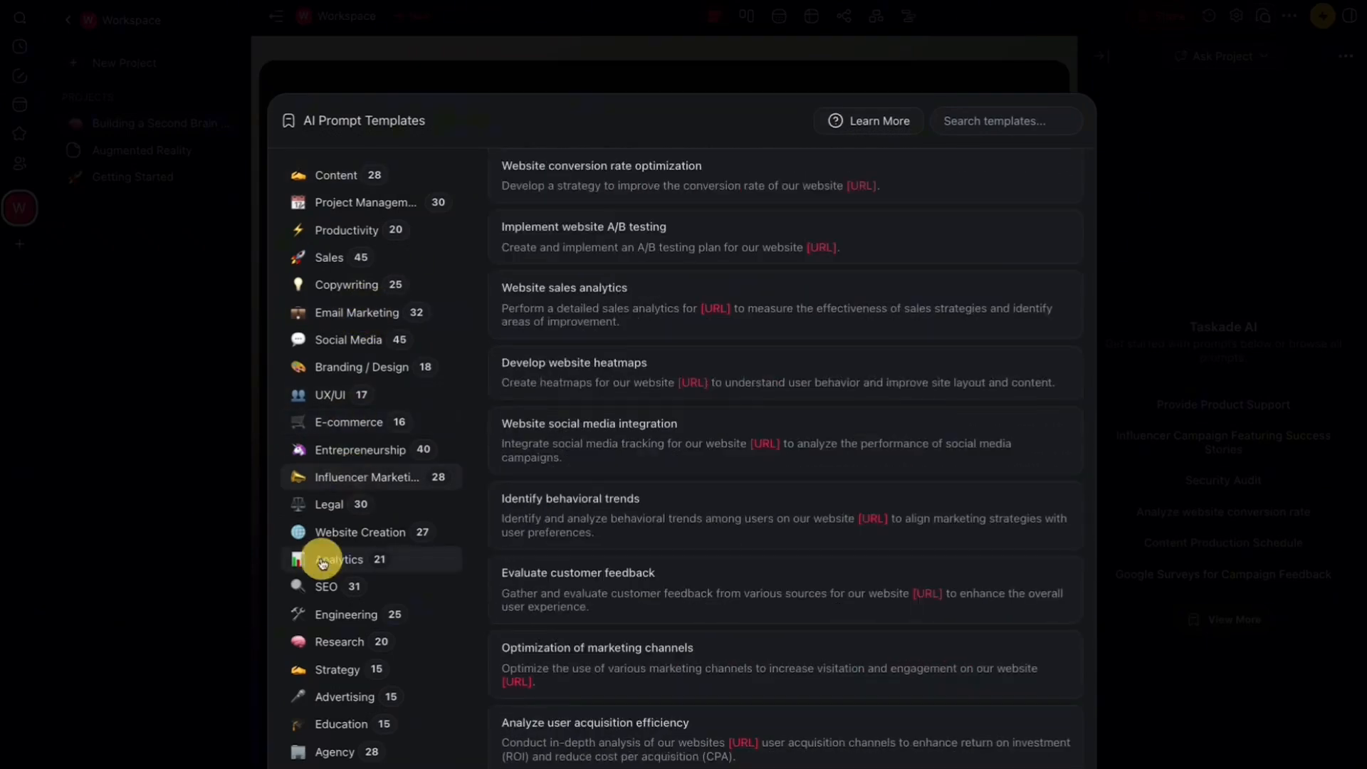
click(344, 588)
click(346, 614)
click(360, 477)
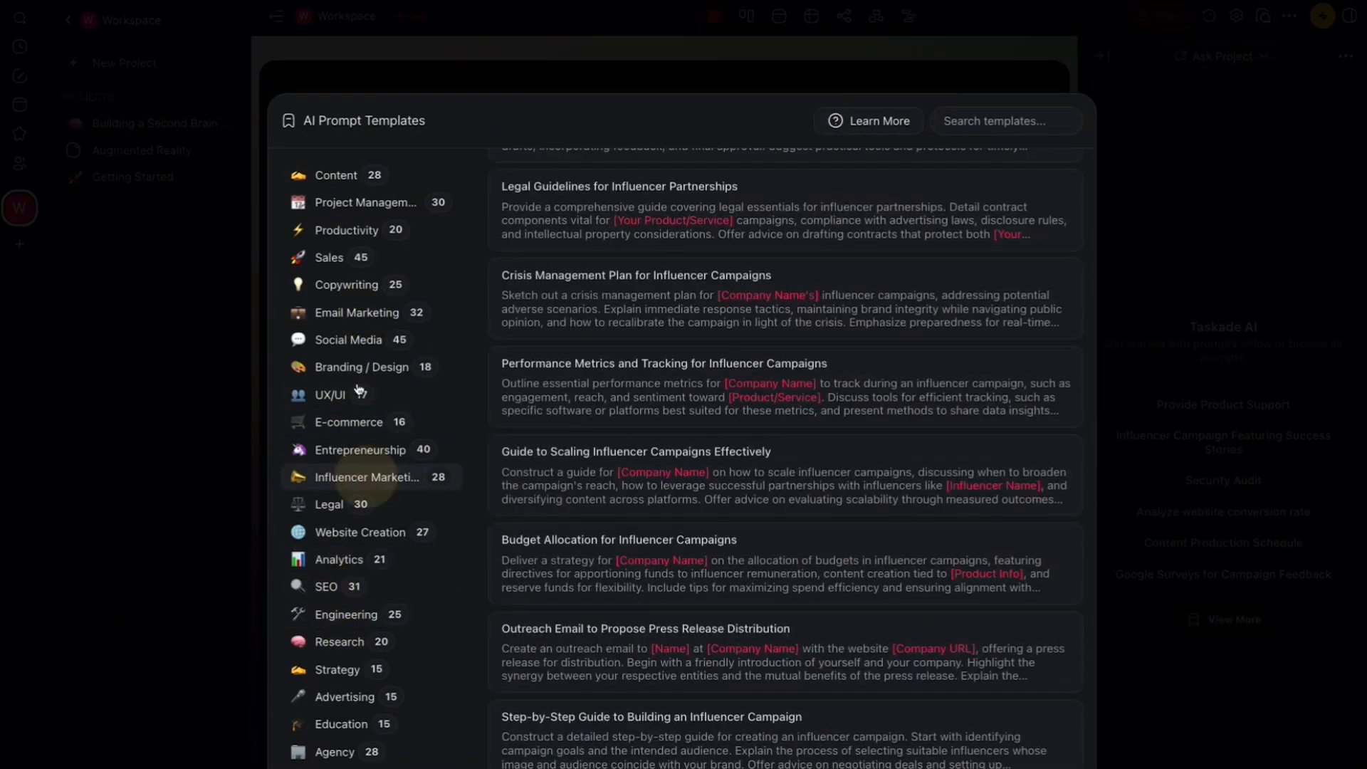
click(356, 367)
click(367, 285)
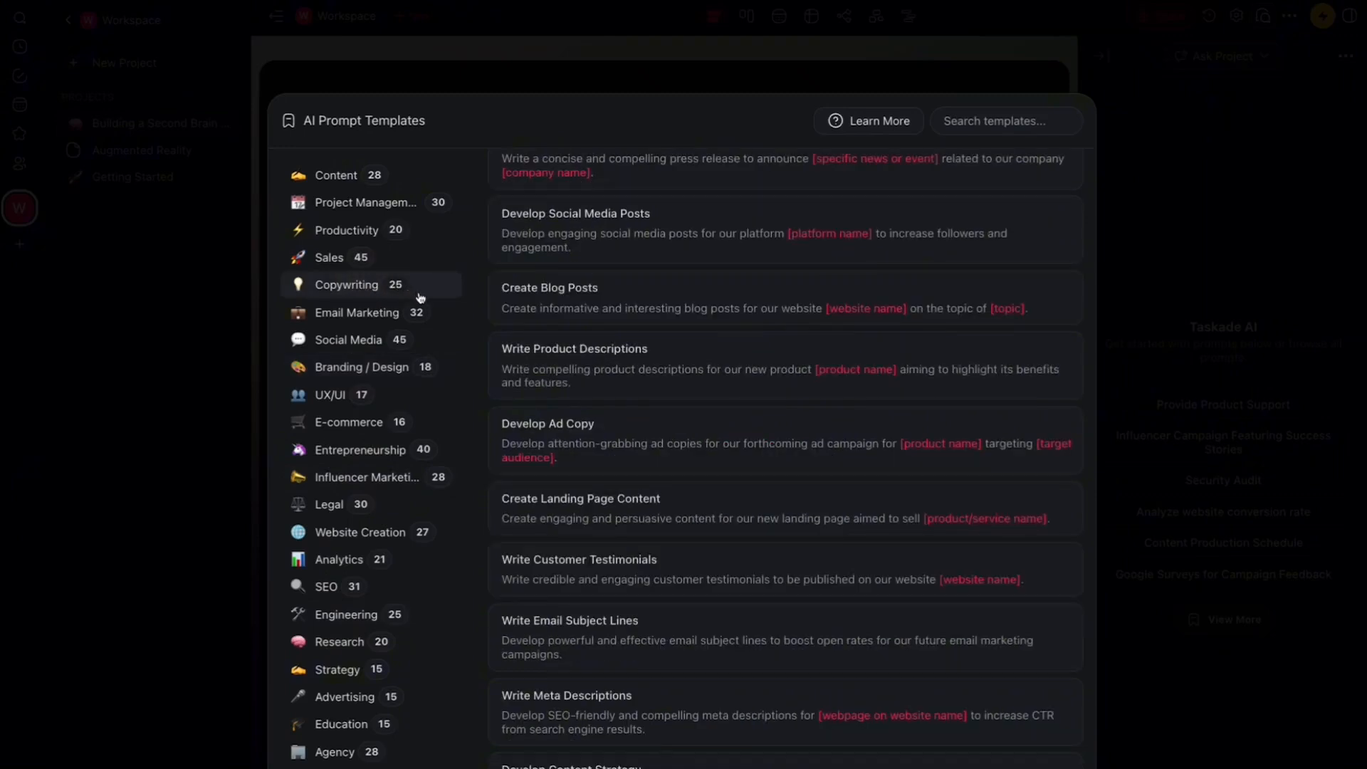
- Copy the Sales Call Script prompt template from the Sales category
click(330, 257)
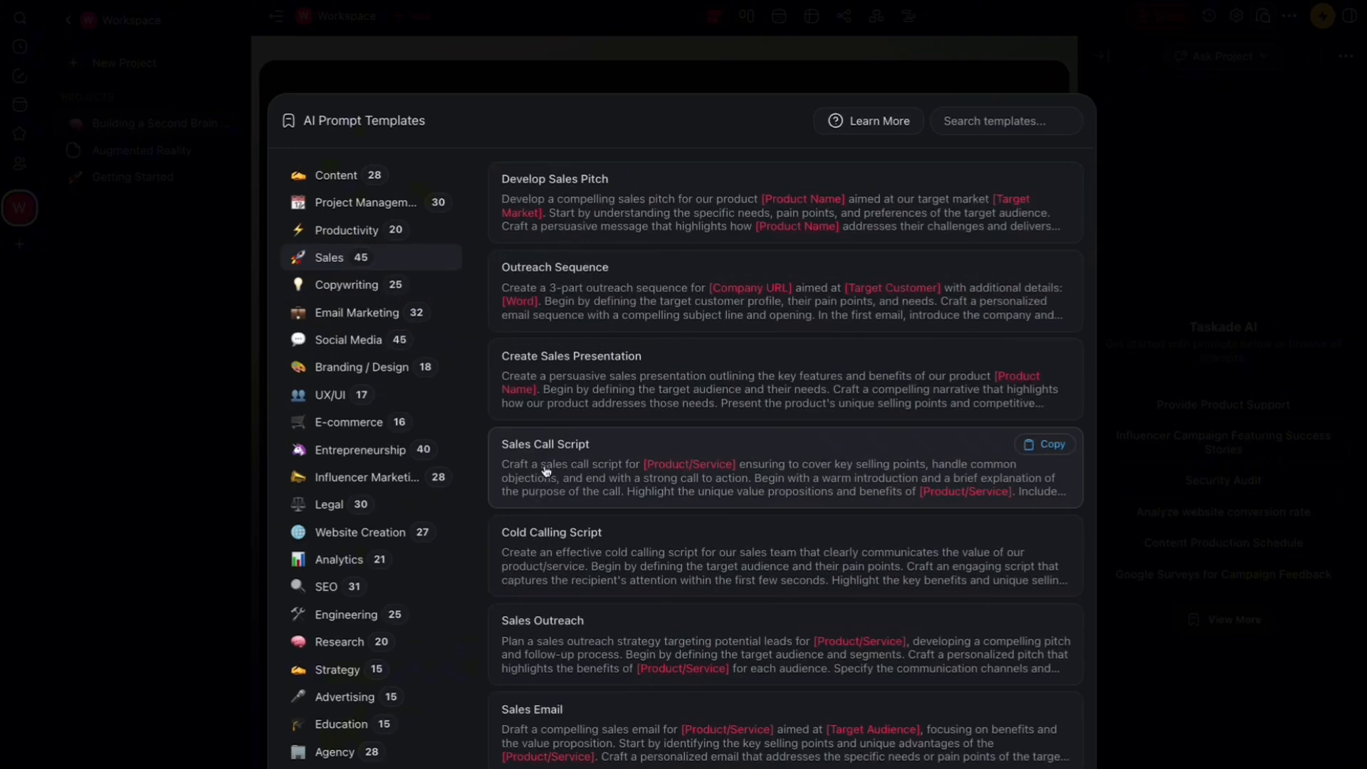
click(1044, 444)
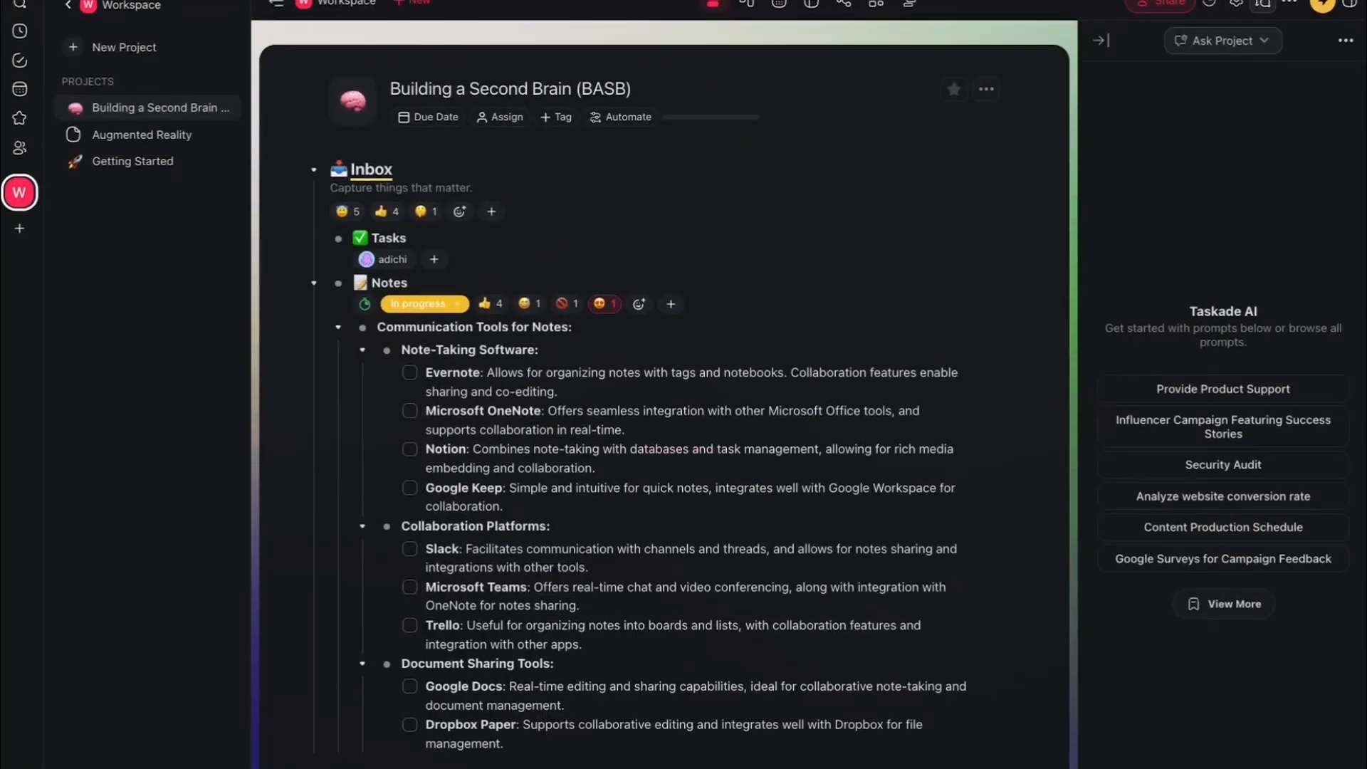
- Replace the first [Product/Service] placeholder in the sales call script prompt with "ecommerce store selling dog treats"
scroll(1196, 672, up, 5)
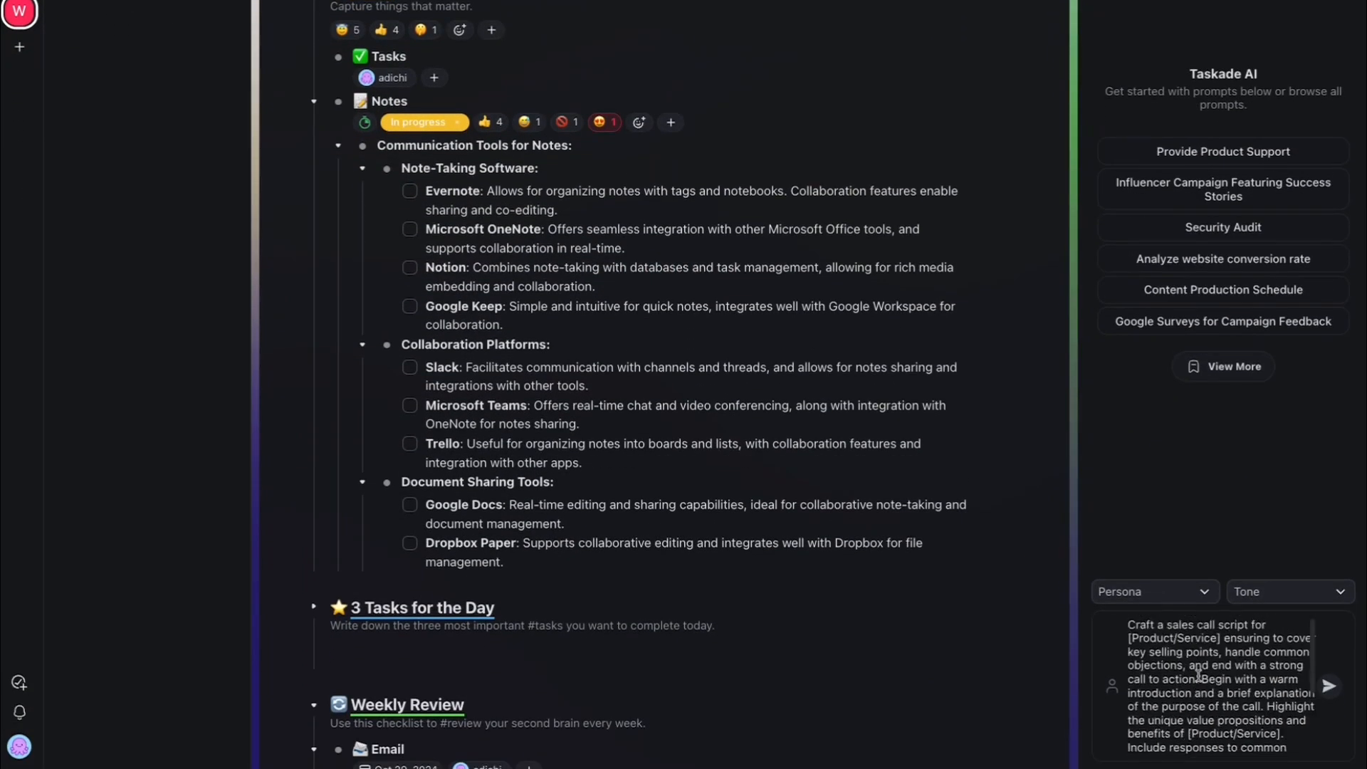
click(1154, 636)
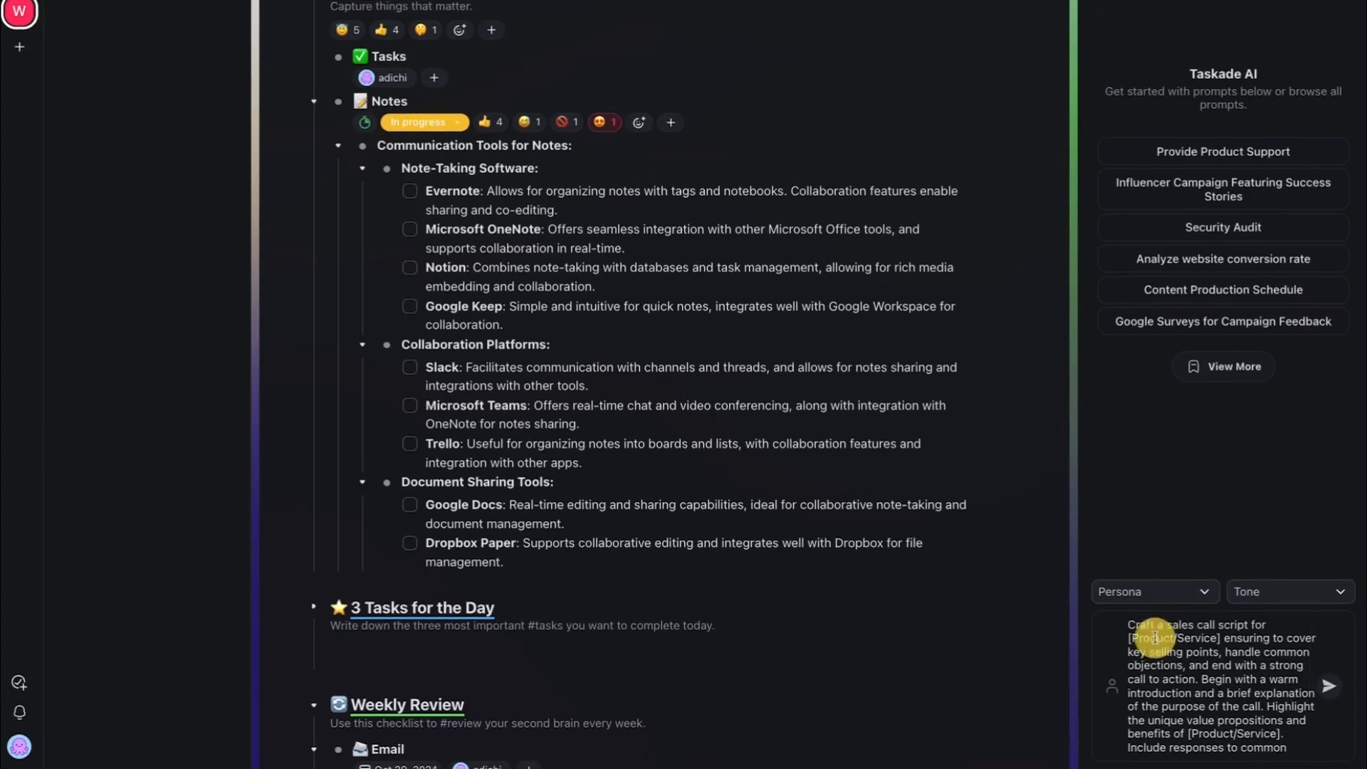
double_click(1201, 639)
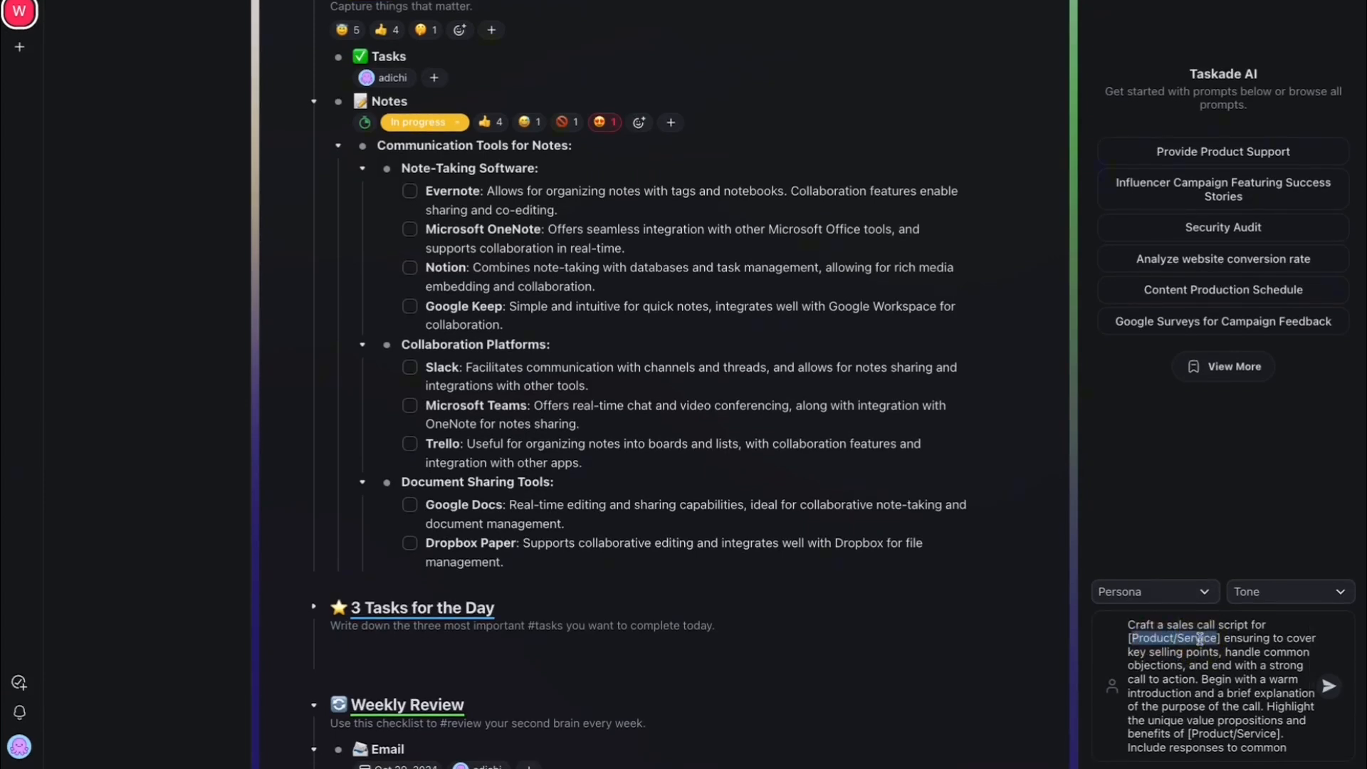
text(ecommerce store)
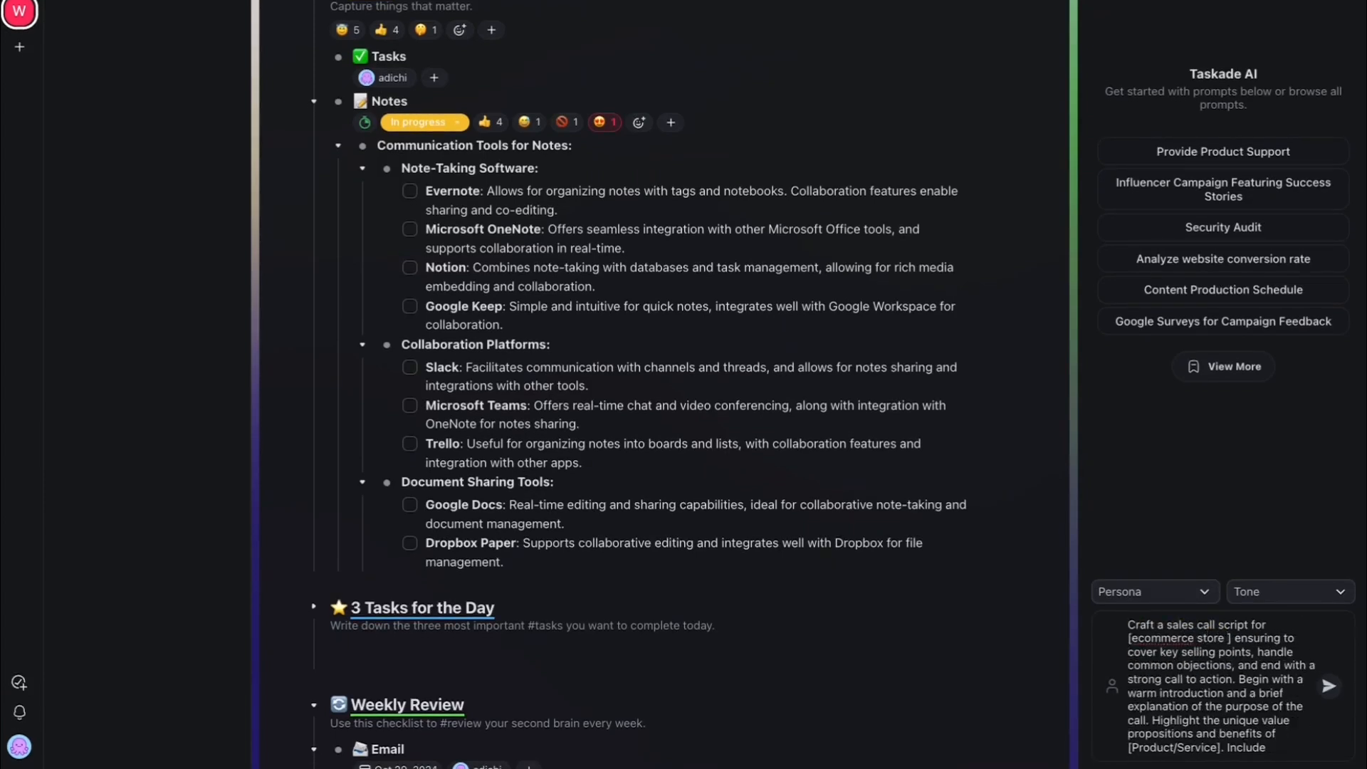
text( selling dog tr)
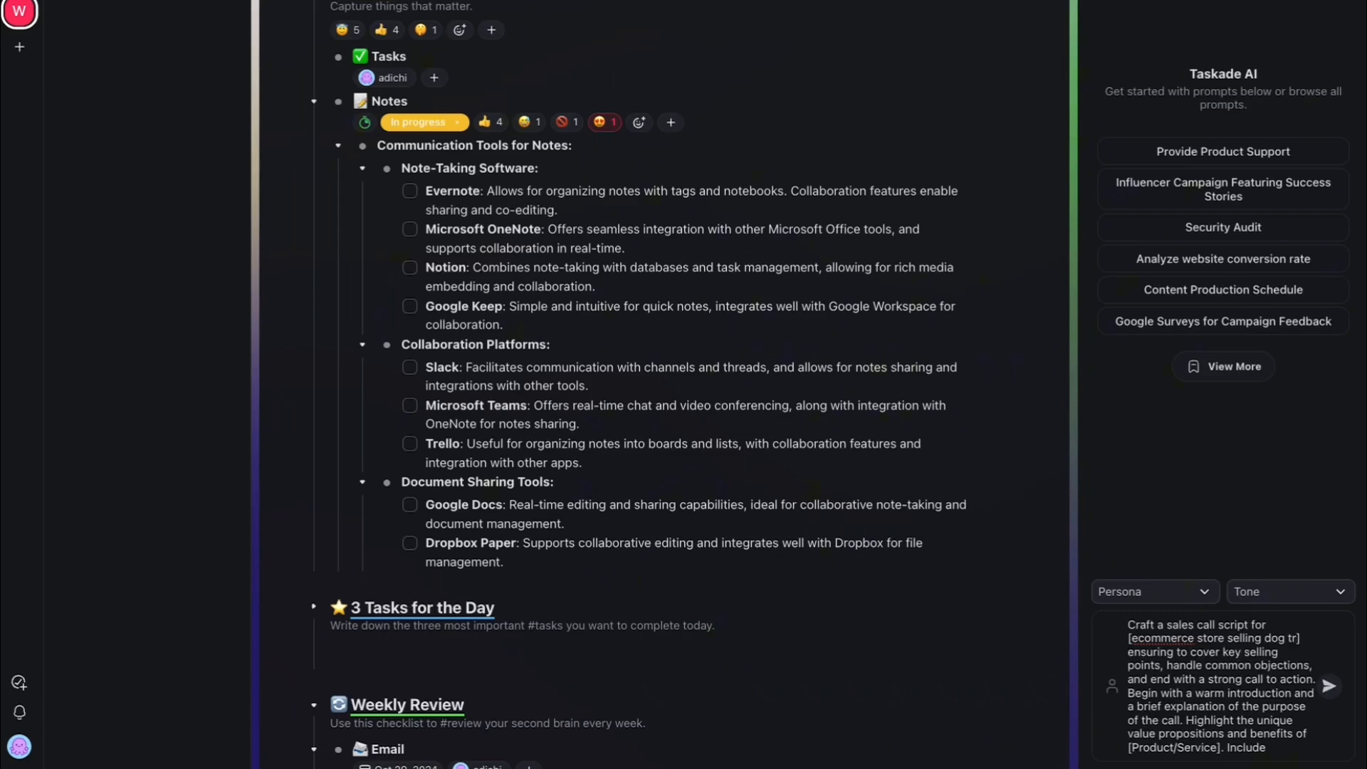
- Replace the second [Product/Service] placeholder with the same "ecommerce store selling dog treats" text and check the whole prompt
scroll(1175, 652, down, 3)
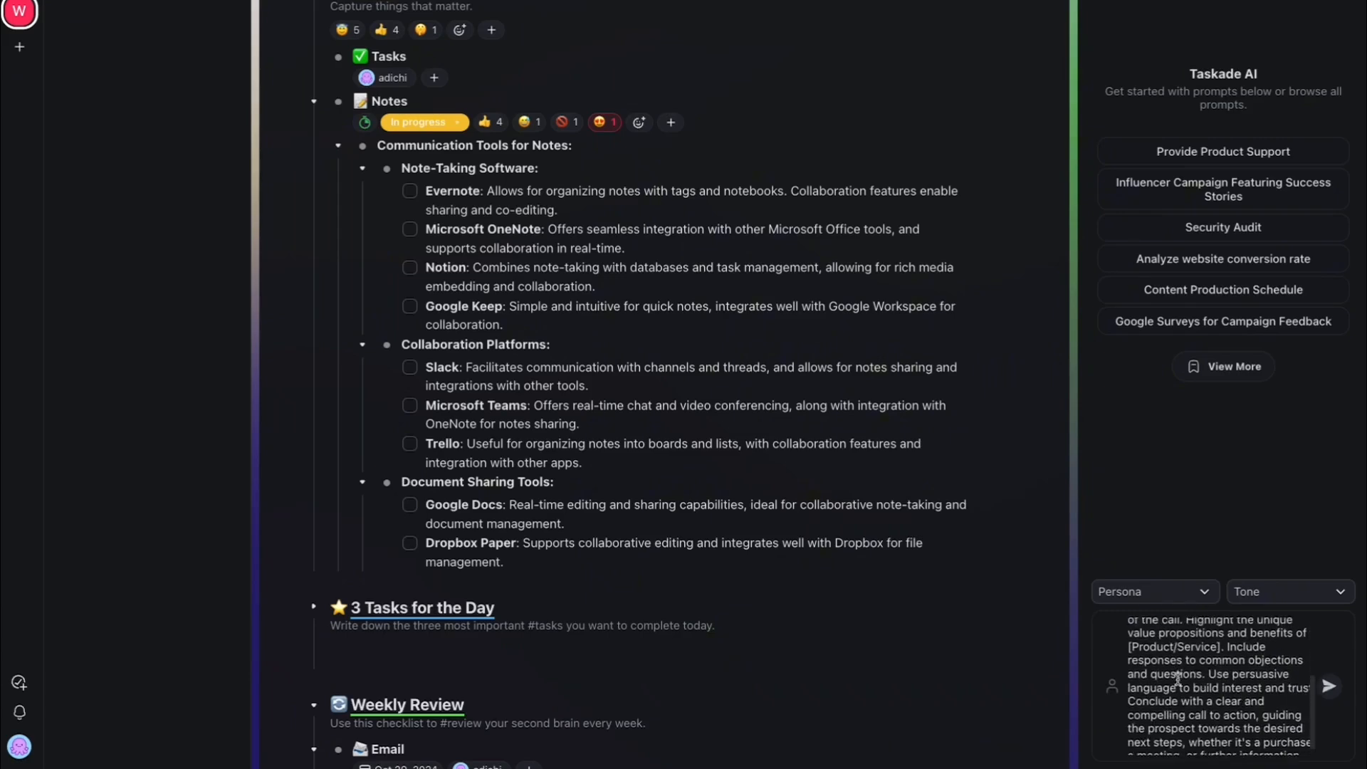
double_click(1150, 655)
scroll(1175, 655, up, 3)
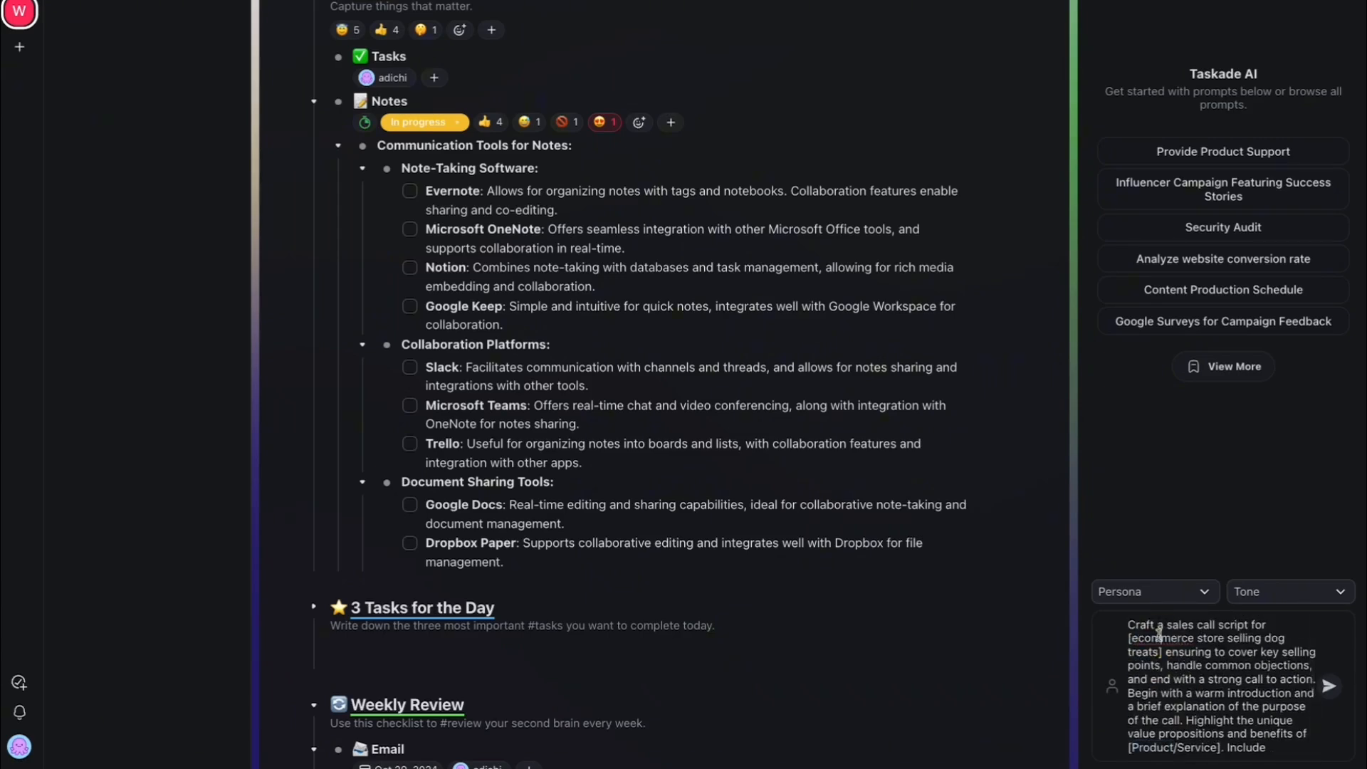
drag(1160, 636, 1191, 669)
scroll(1157, 662, down, 2)
double_click(1156, 670)
key(ctrl+v)
scroll(1191, 694, down, 2)
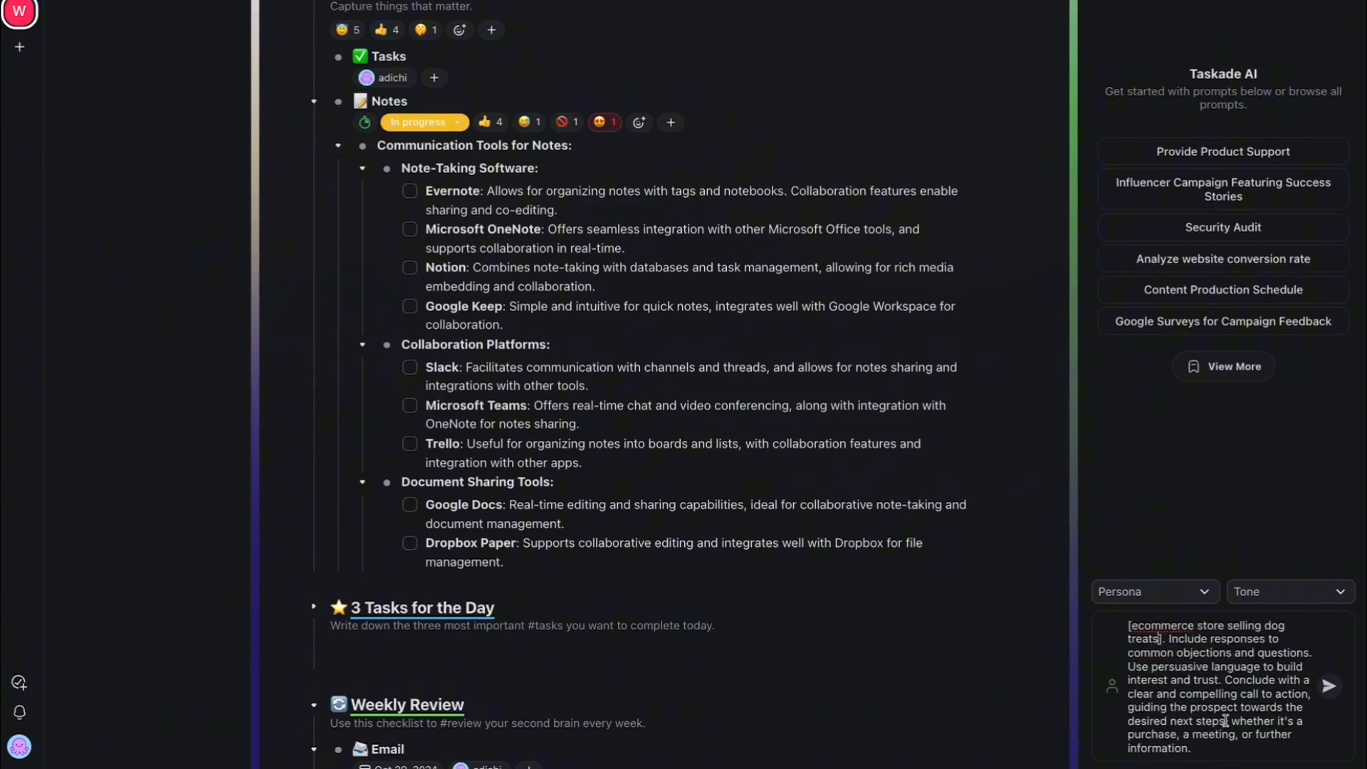
scroll(1224, 719, up, 5)
scroll(1218, 683, down, 5)
scroll(1209, 685, up, 2)
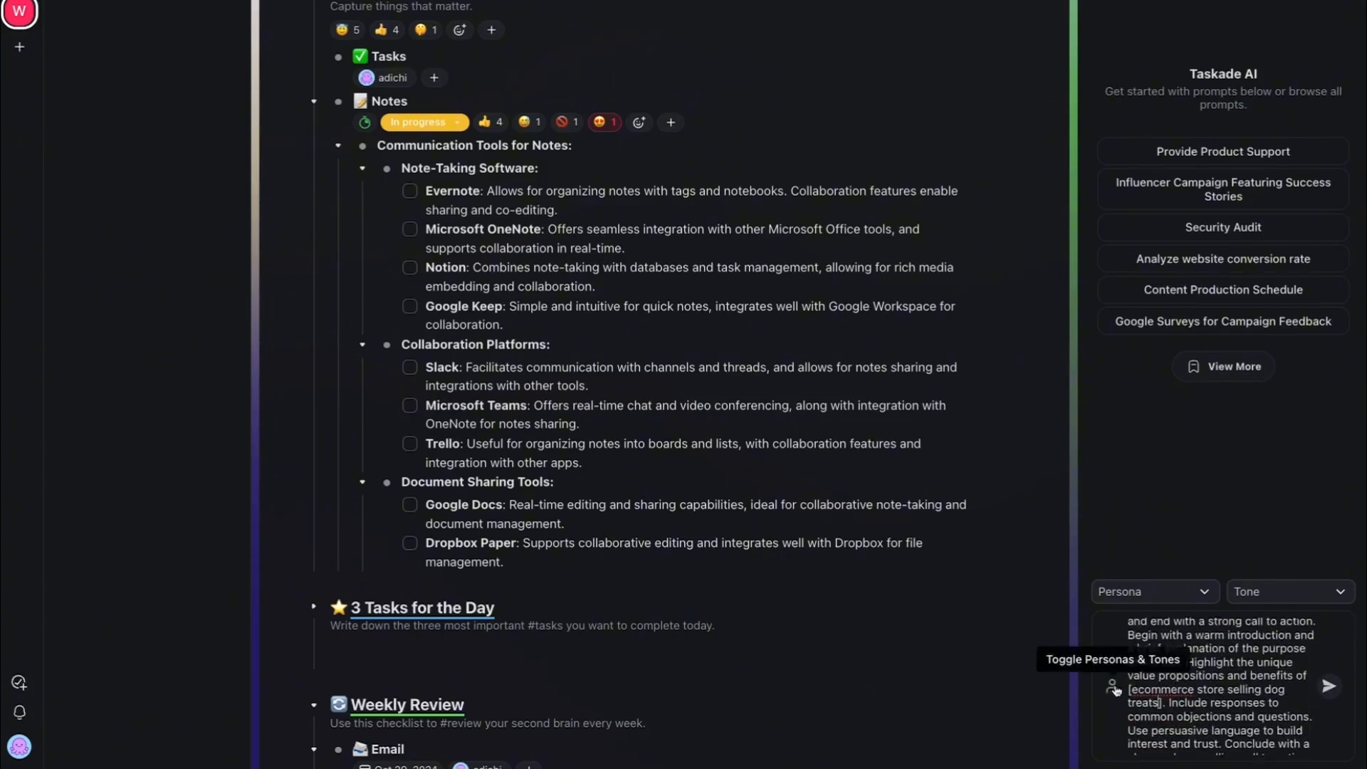
- Toggle the chat's persona and tone selectors off and back on
click(1114, 689)
click(1113, 690)
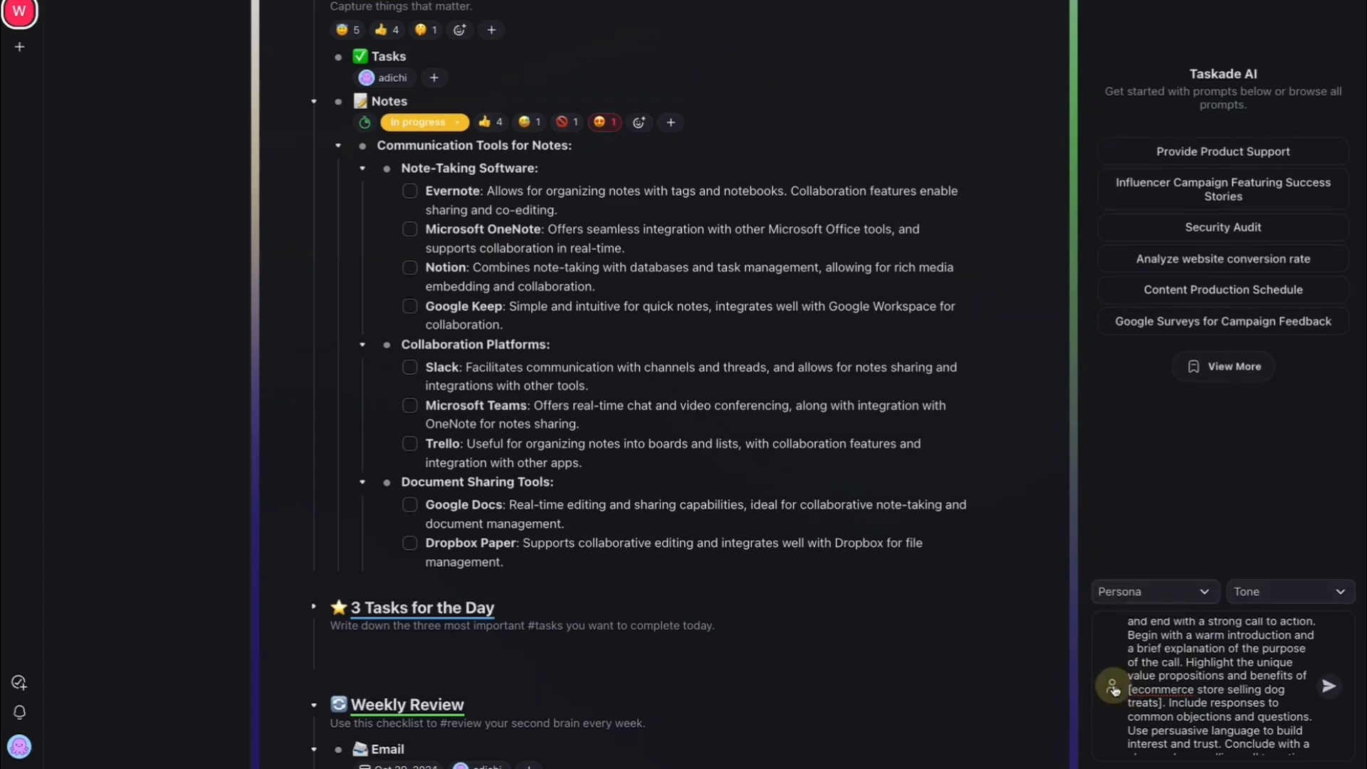
click(1114, 689)
click(1114, 689)
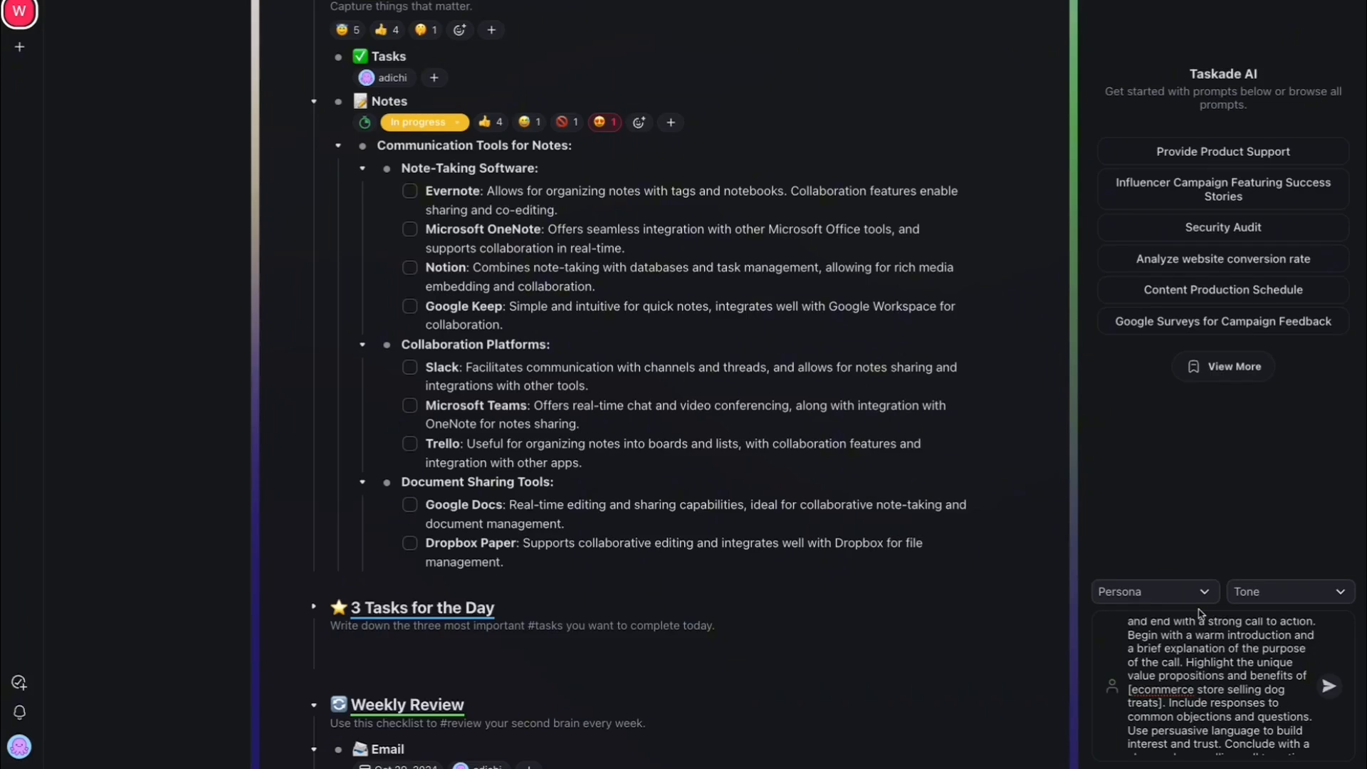
- Look at the available tones, and set the chat persona to Negotiation Expert
click(1263, 595)
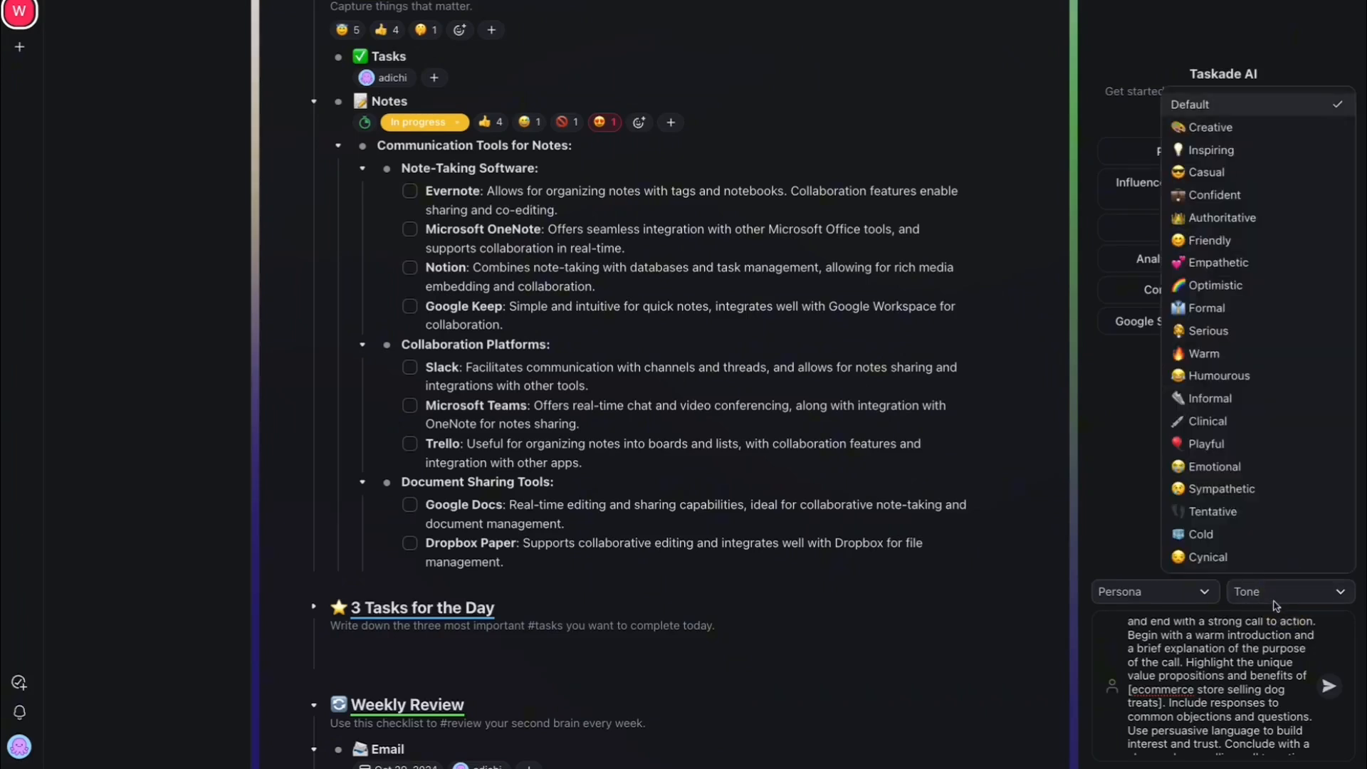
click(1153, 594)
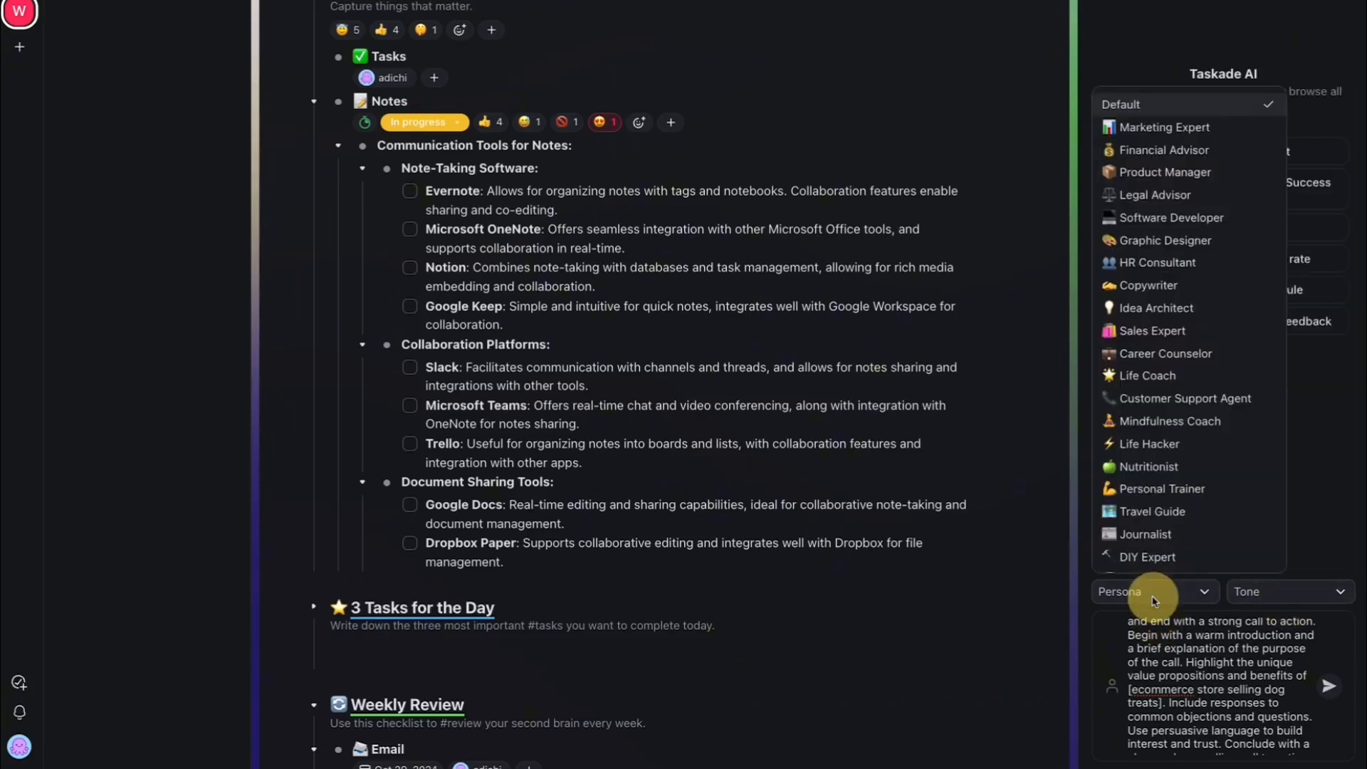
scroll(1208, 394, up, 1)
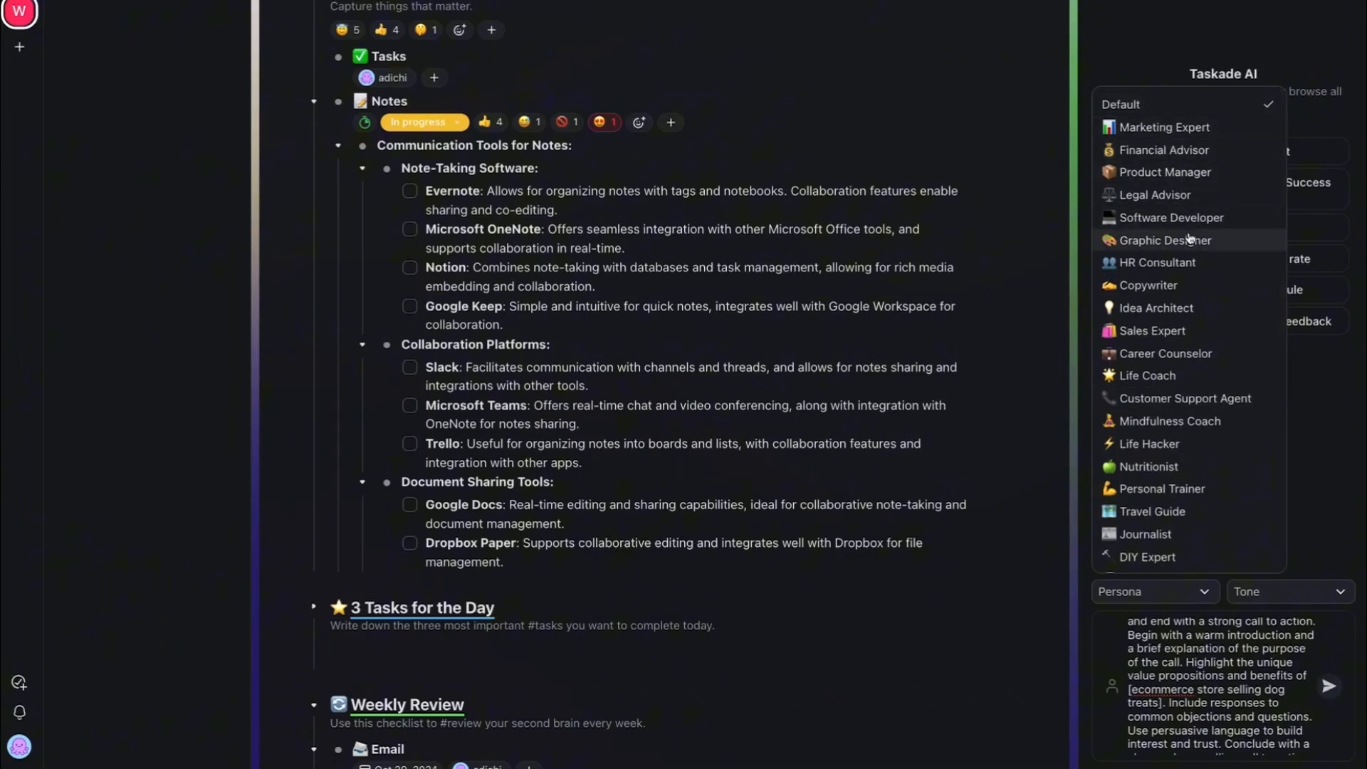
scroll(1169, 385, down, 2)
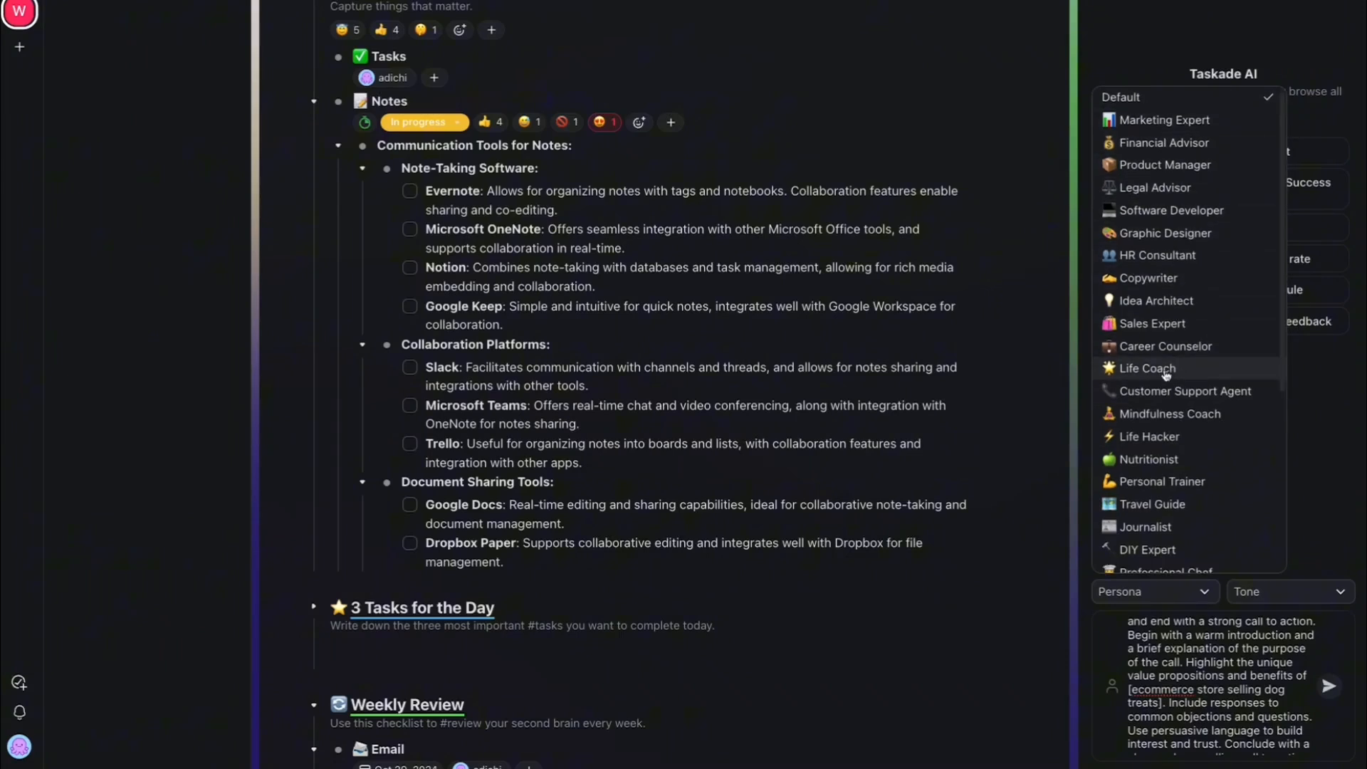
scroll(1168, 380, down, 5)
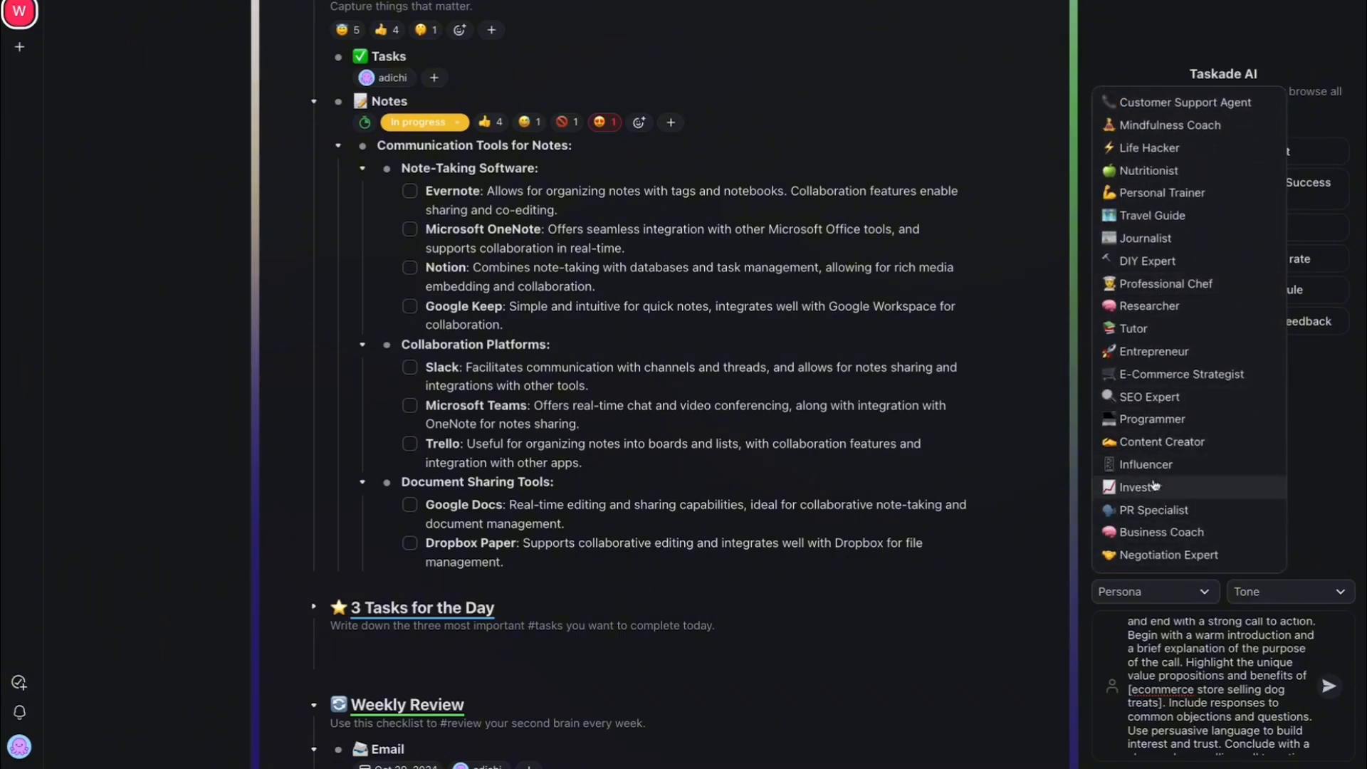
click(1156, 556)
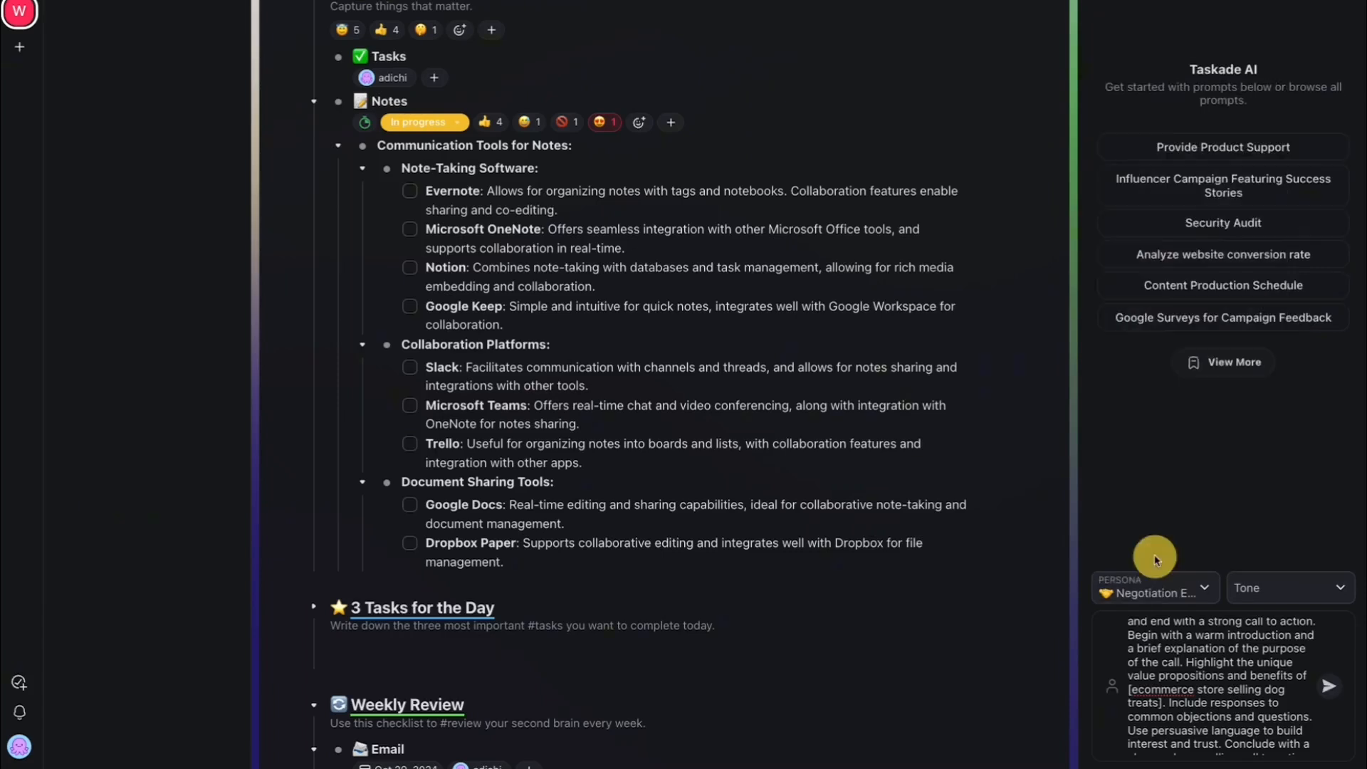
- Set the chat tone to Authoritative and send the sales call script prompt to the AI
click(1279, 589)
click(1223, 226)
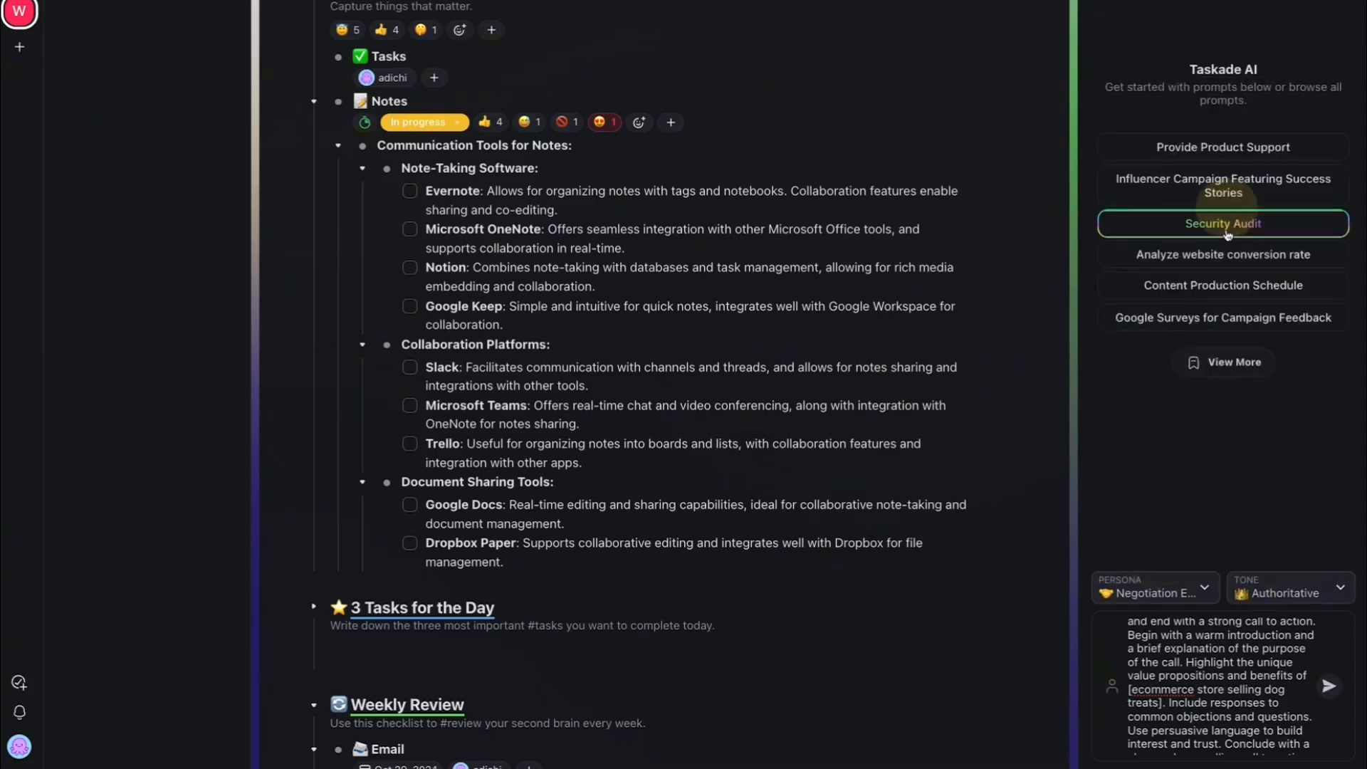
click(1329, 688)
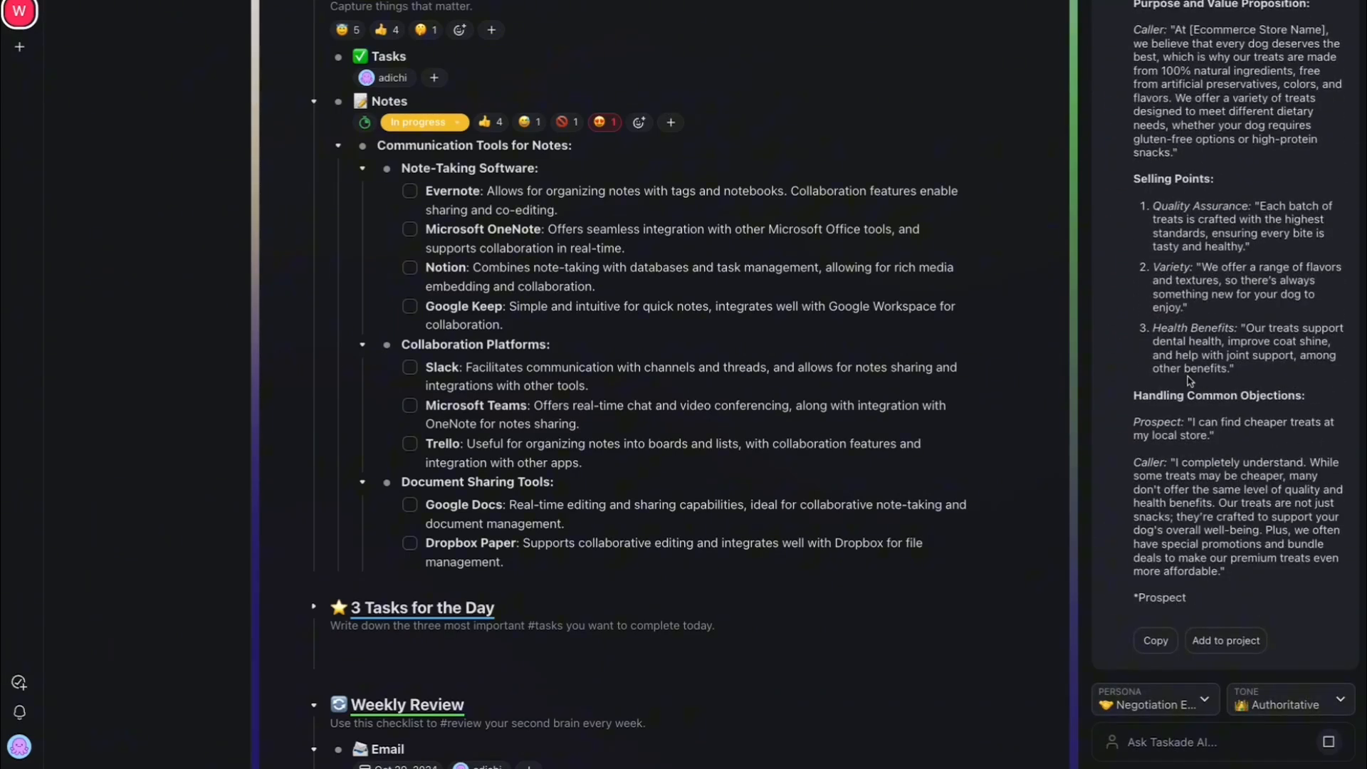
- Read through the generated dog treats sales call script from its introduction to the call to action and conclusion
scroll(1198, 401, up, 10)
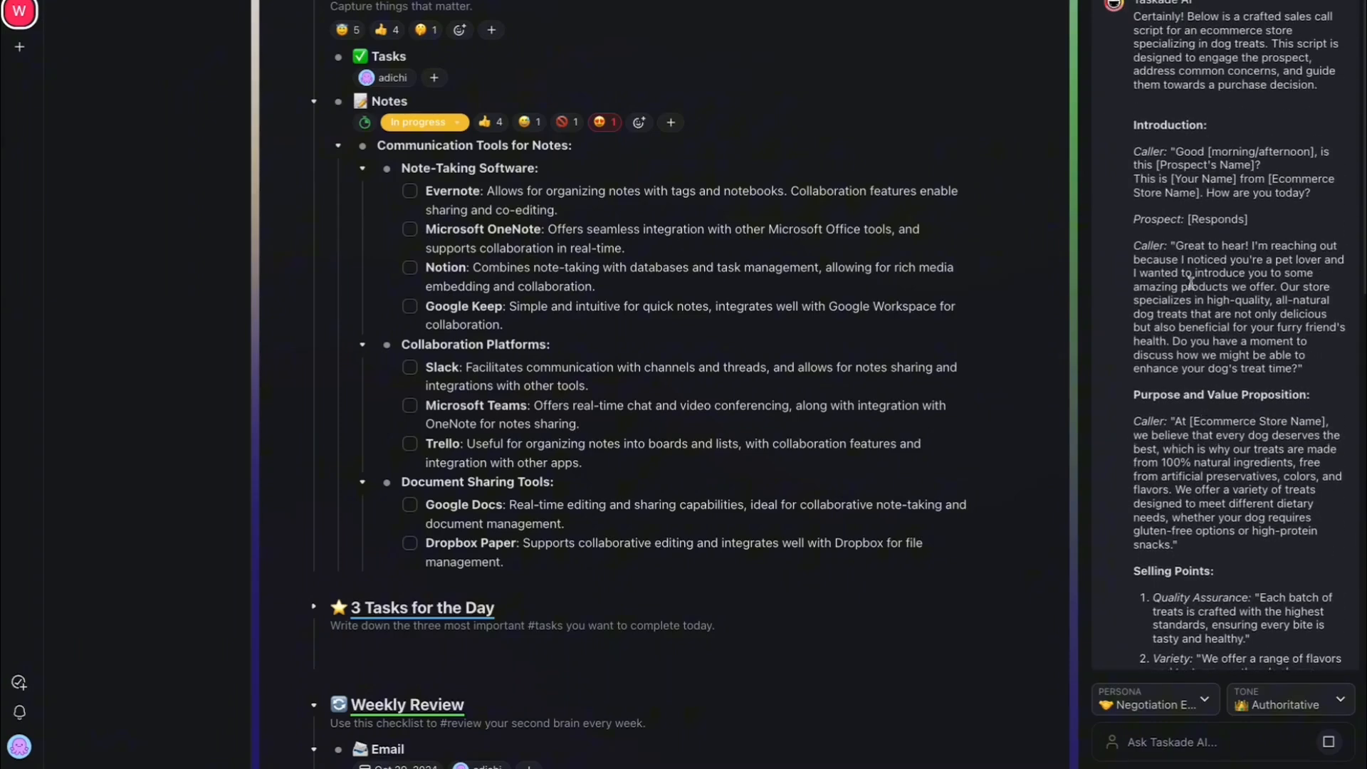
scroll(1193, 299, down, 3)
scroll(1194, 301, down, 11)
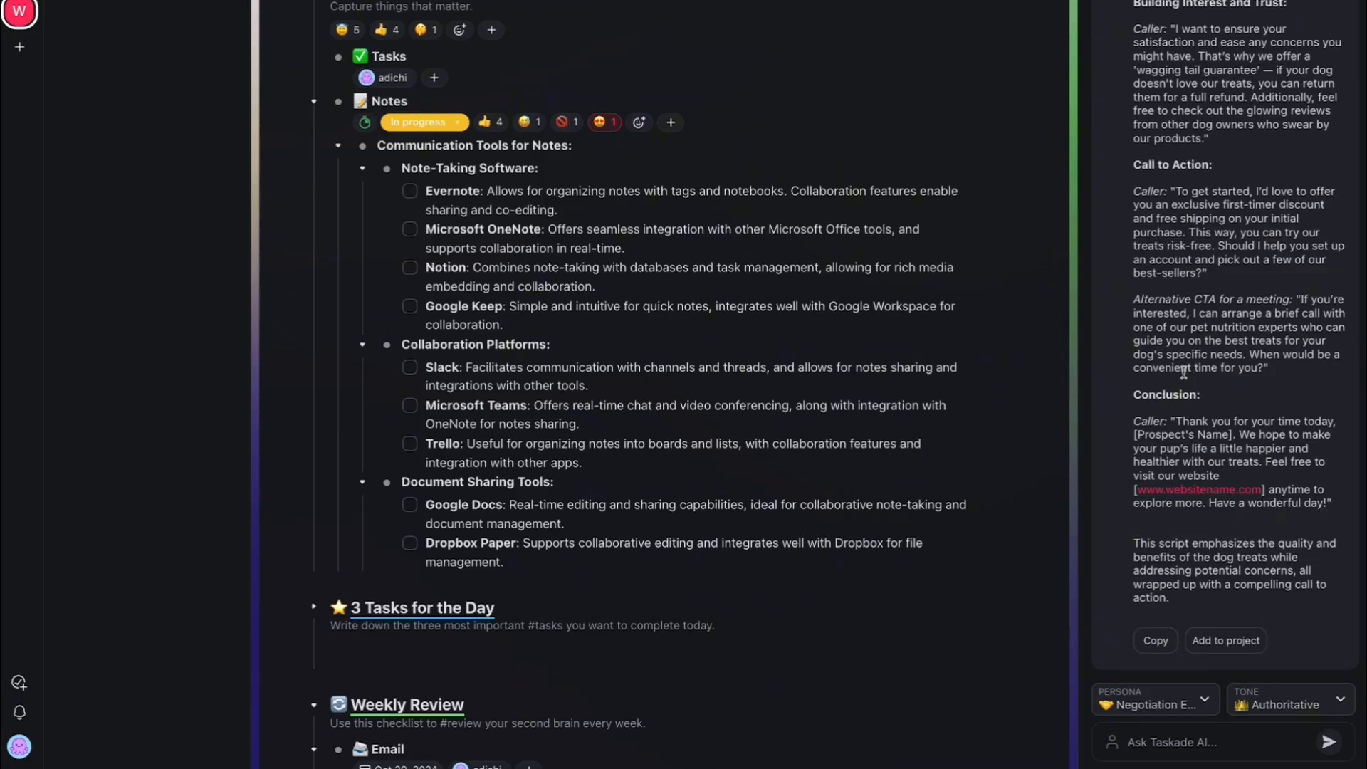
scroll(1183, 371, up, 15)
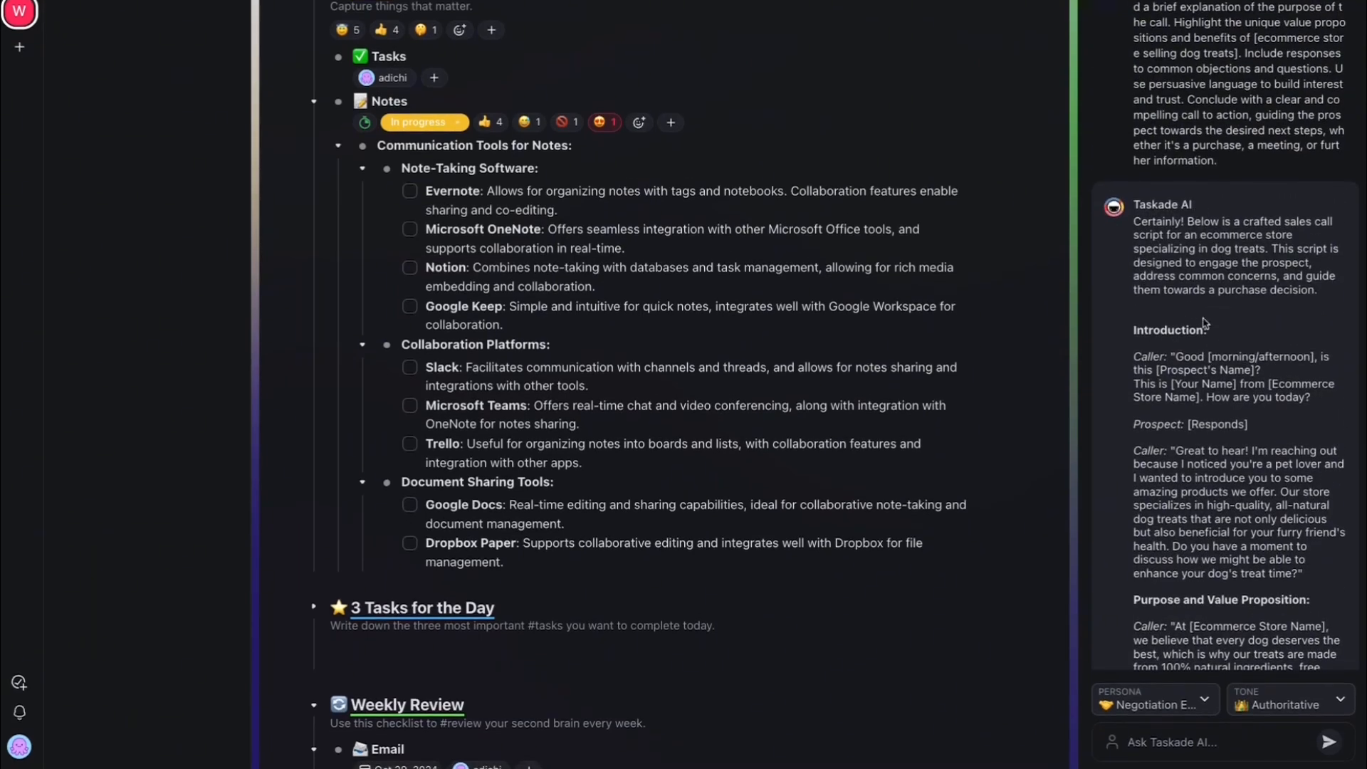
scroll(1205, 324, down, 10)
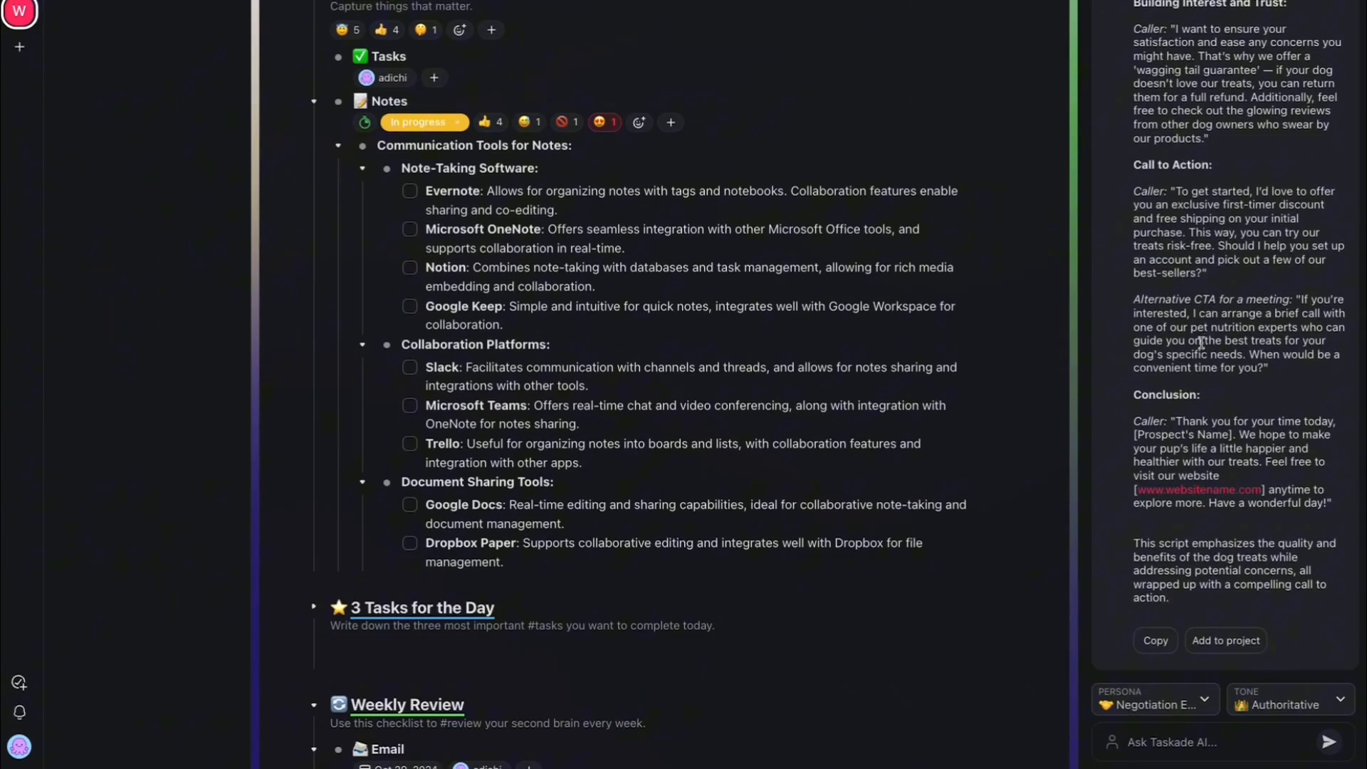
scroll(1200, 346, up, 5)
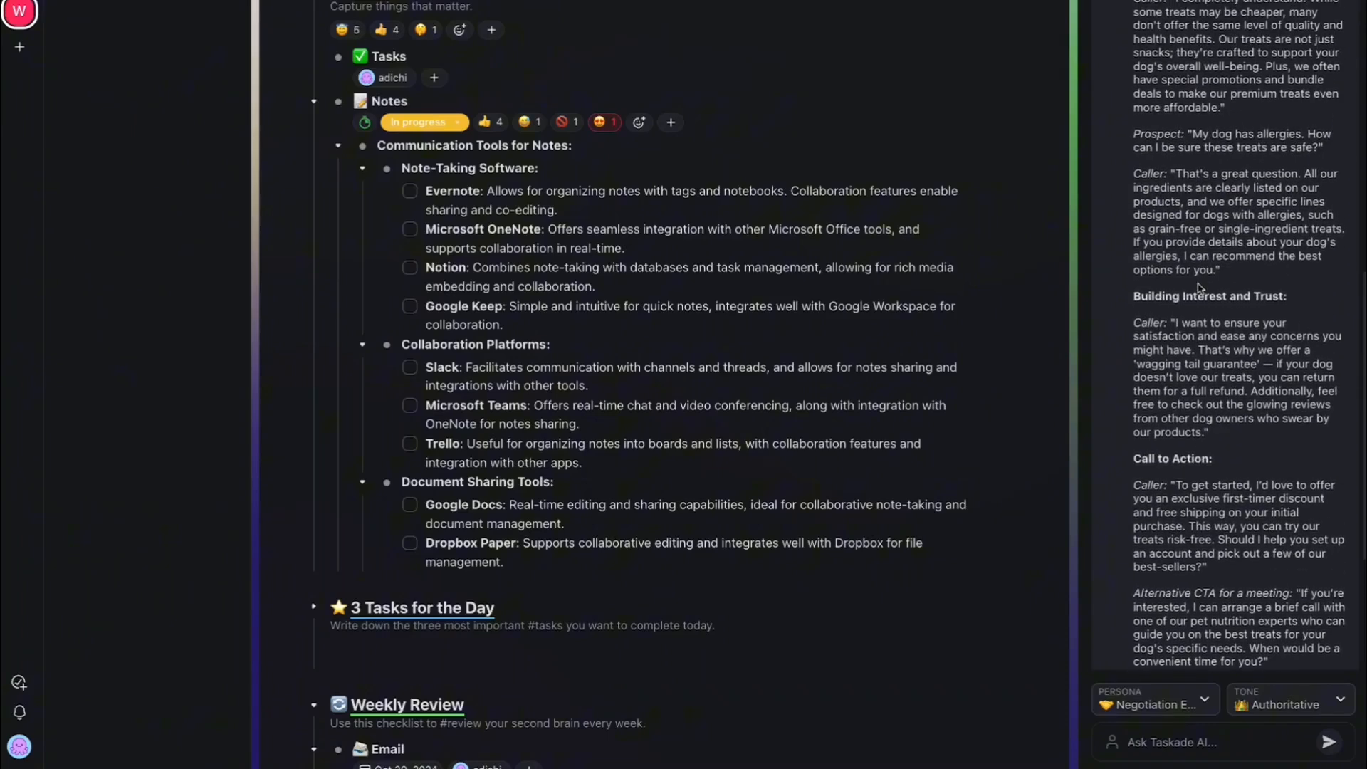
scroll(1150, 315, down, 5)
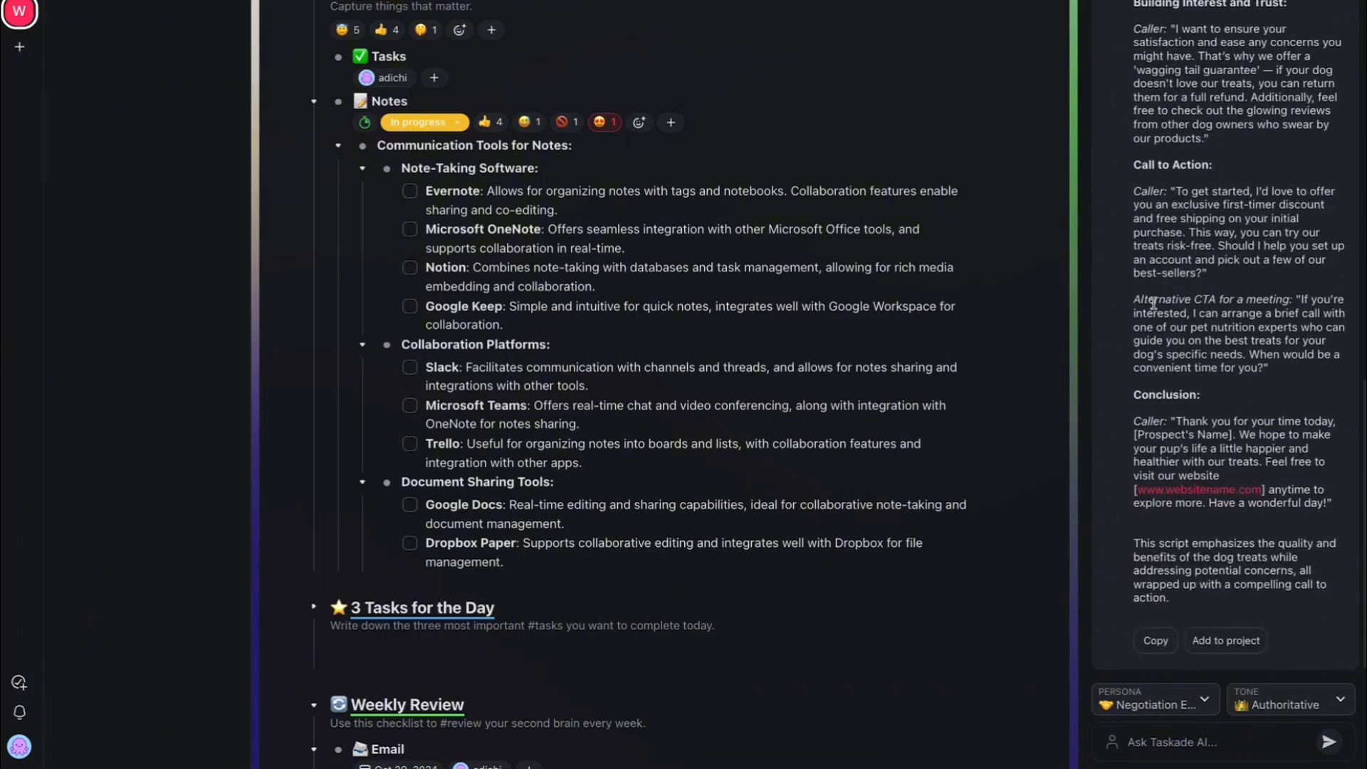
- Ask the project chat "What are some of the apps/software mentioned in the Inbox task of my project?"
click(1190, 742)
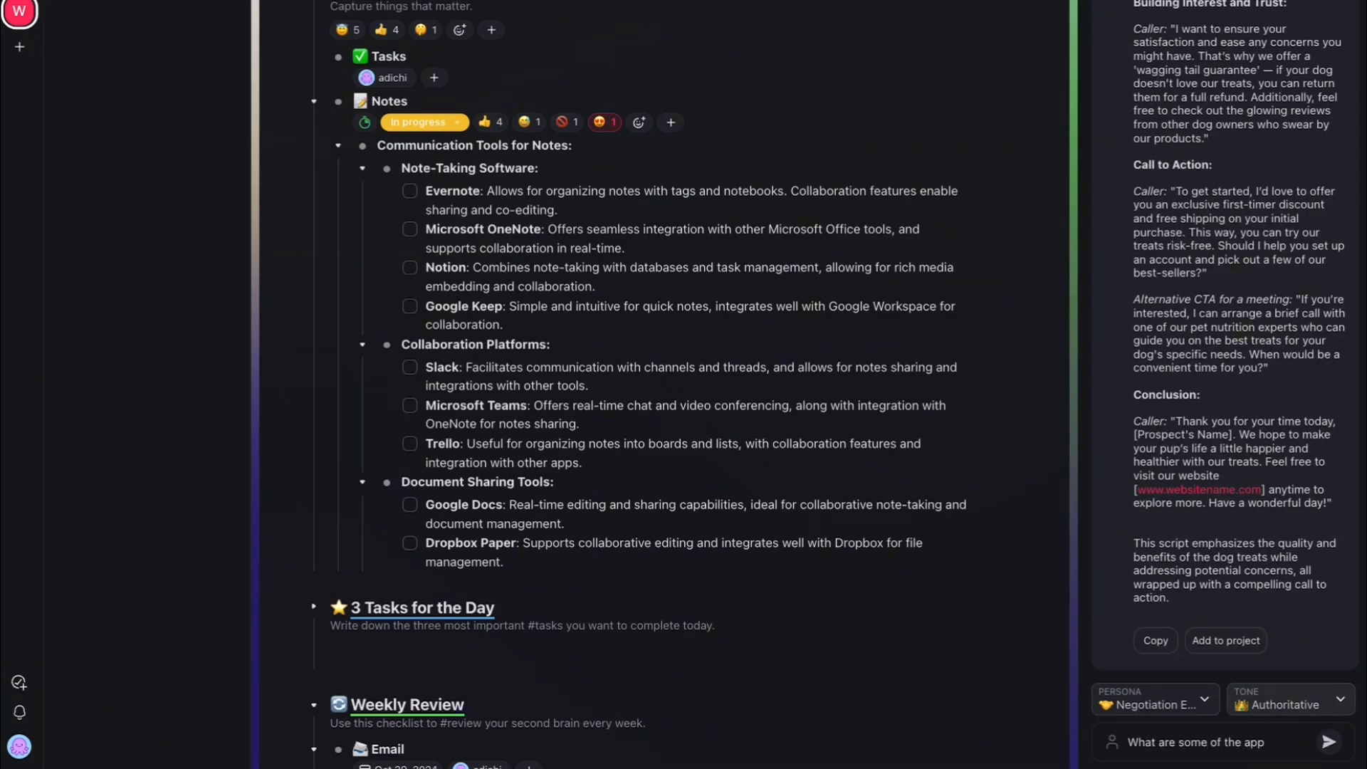
text(are mentioned in Not)
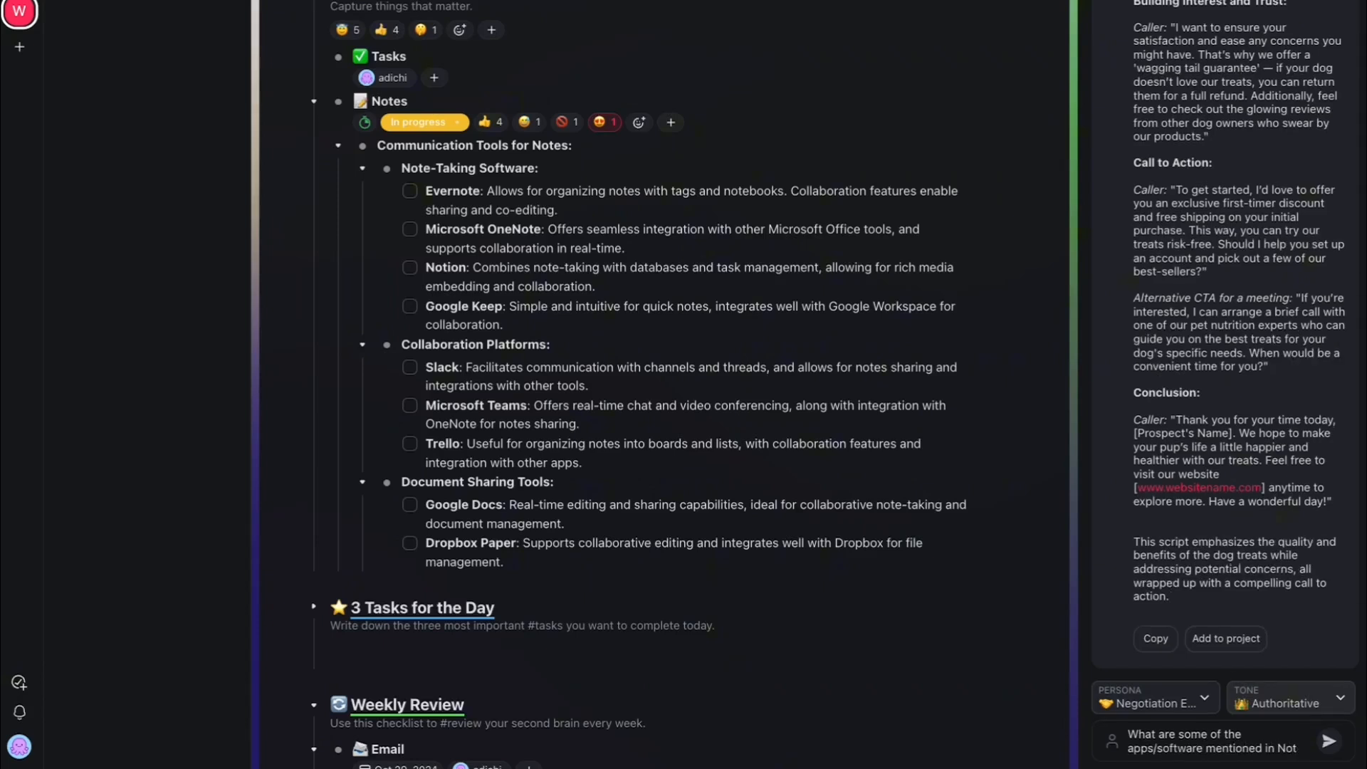
key(BackSpace)
key(BackSpace)
key(BackSpace)
text(the Inbox task of my project?)
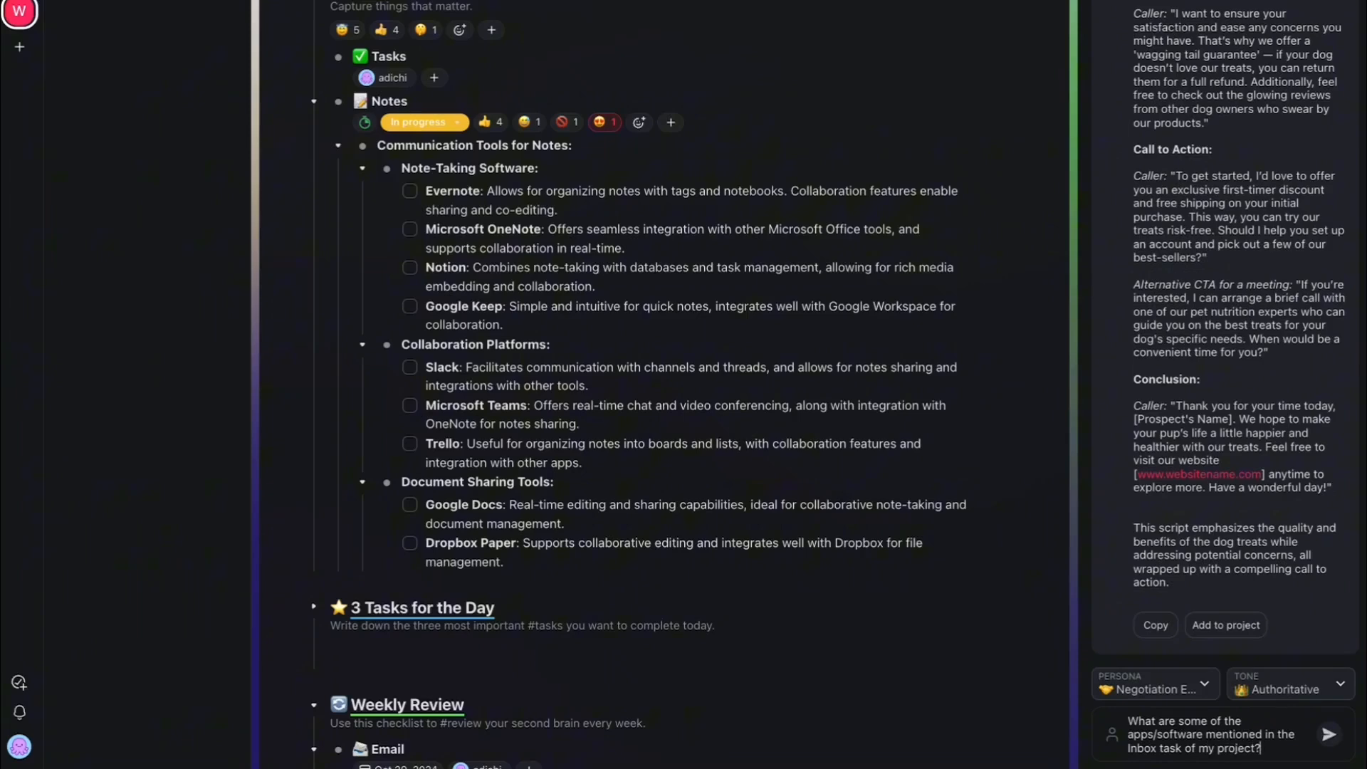
key(Return)
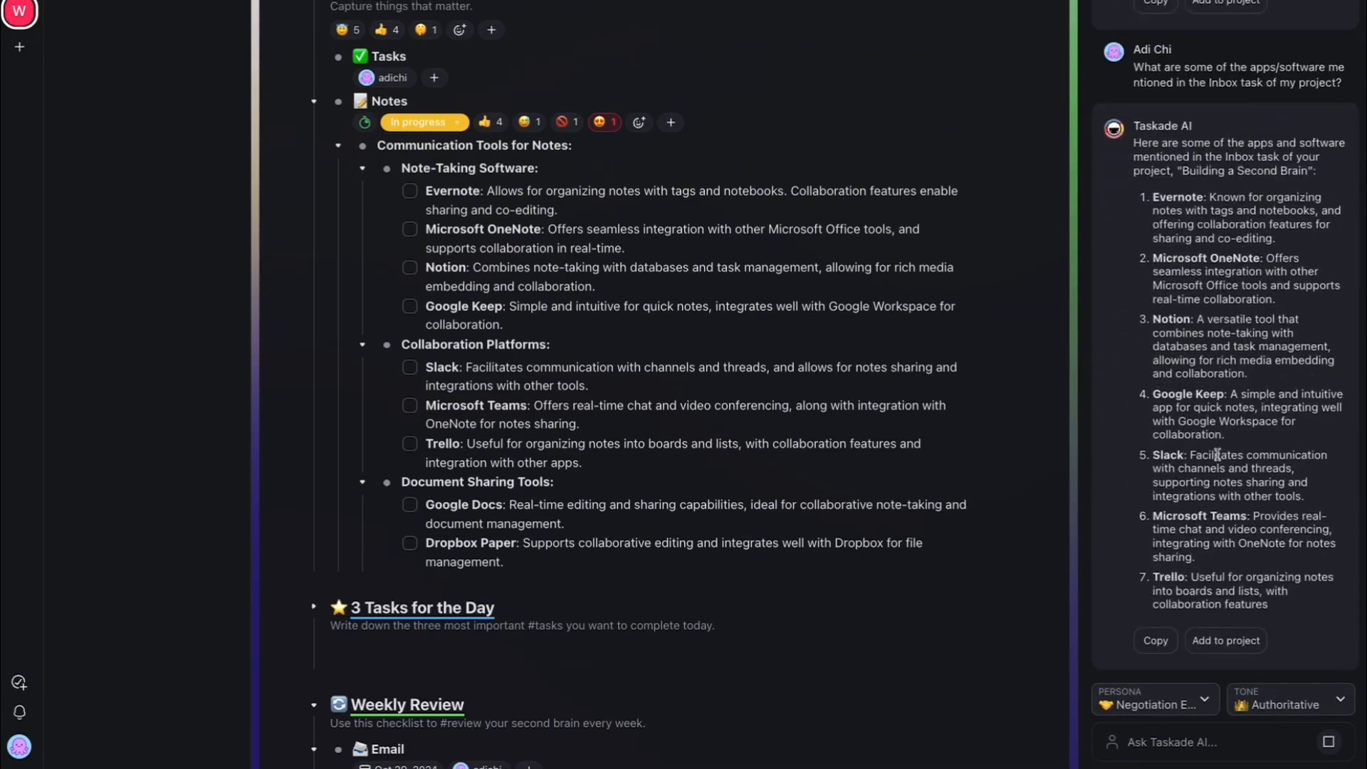
- Compare the apps listed in the AI's answer with the communication tools in the project's Inbox notes
scroll(1213, 360, up, 2)
drag(1185, 105, 1211, 303)
drag(442, 186, 689, 553)
click(1241, 207)
drag(1237, 300, 1234, 479)
click(1233, 478)
scroll(1233, 476, down, 2)
scroll(678, 200, down, 1)
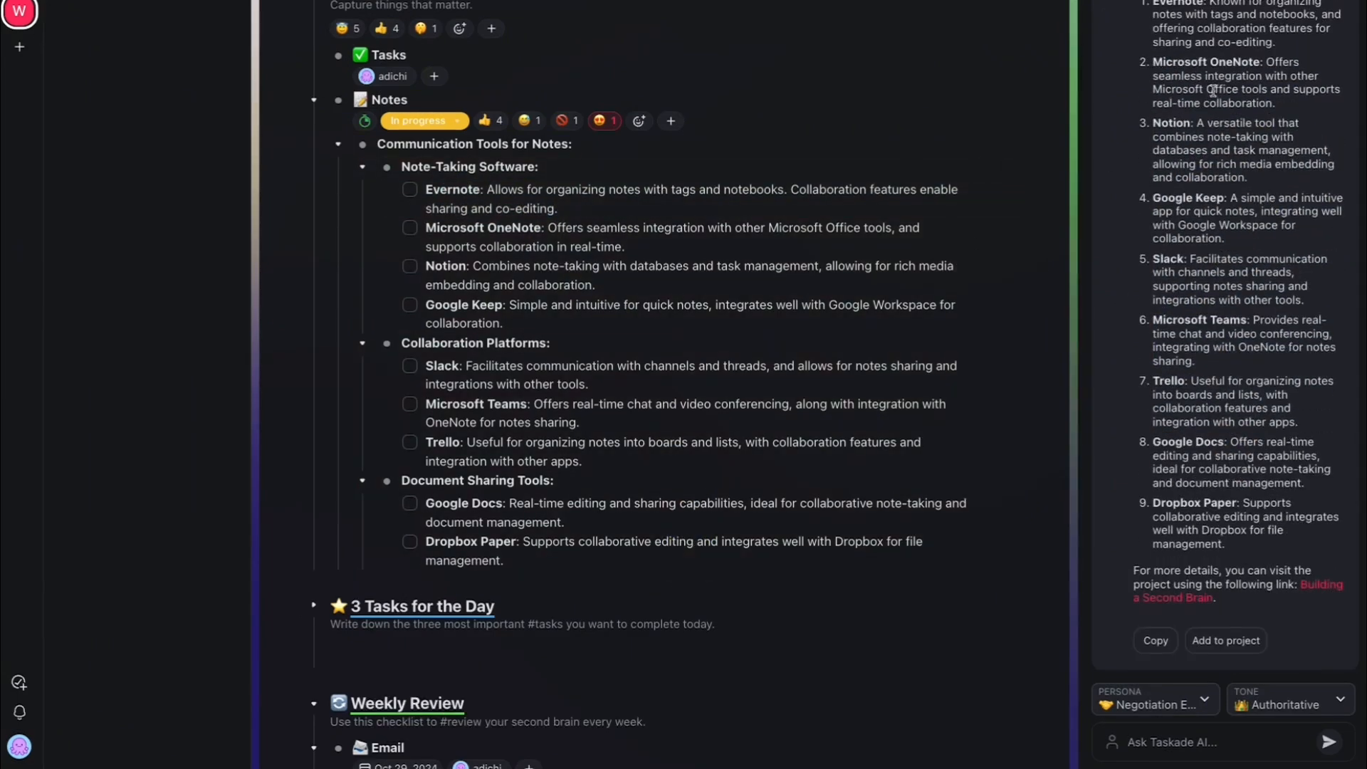
- Look through the project's sections from P.A.R.A. to the A/B testing plan, and back through Workout Tracker and Weekly Review
scroll(536, 200, down, 20)
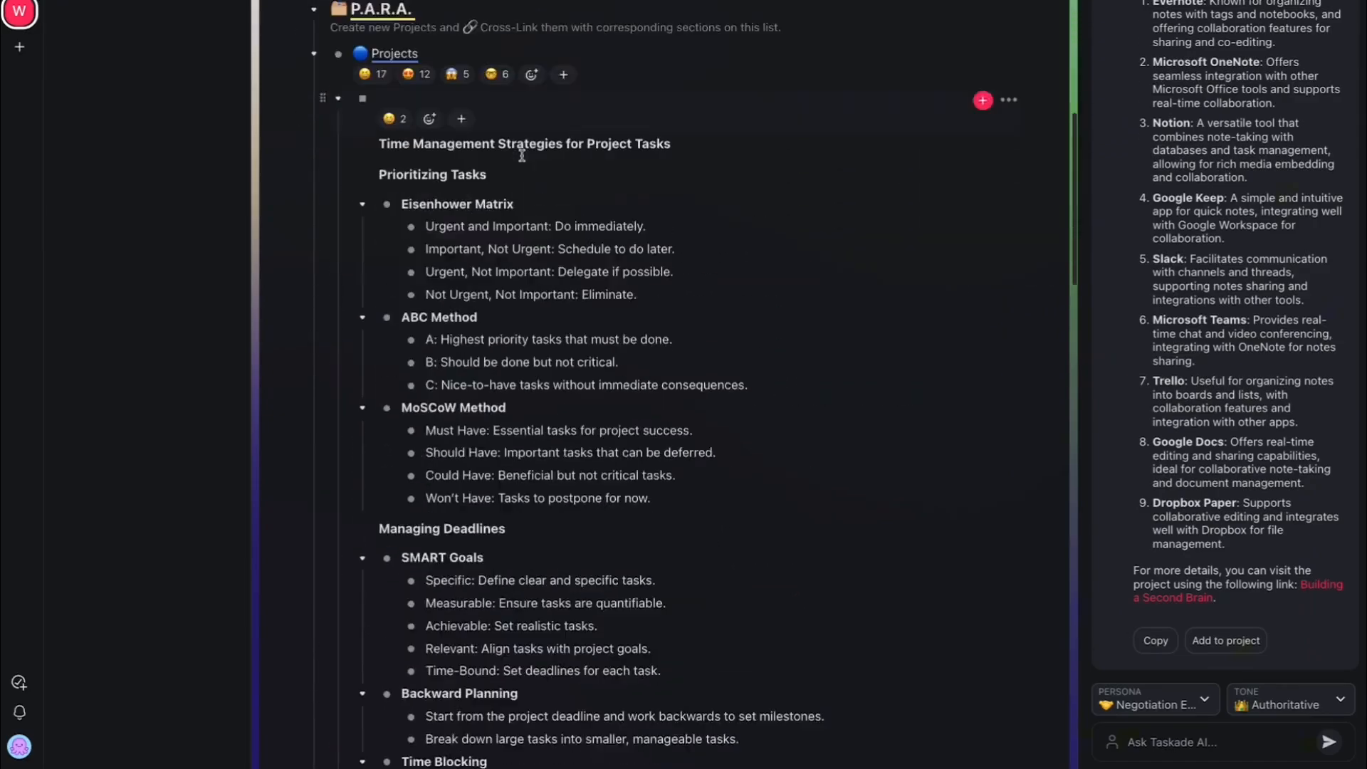
scroll(525, 156, down, 20)
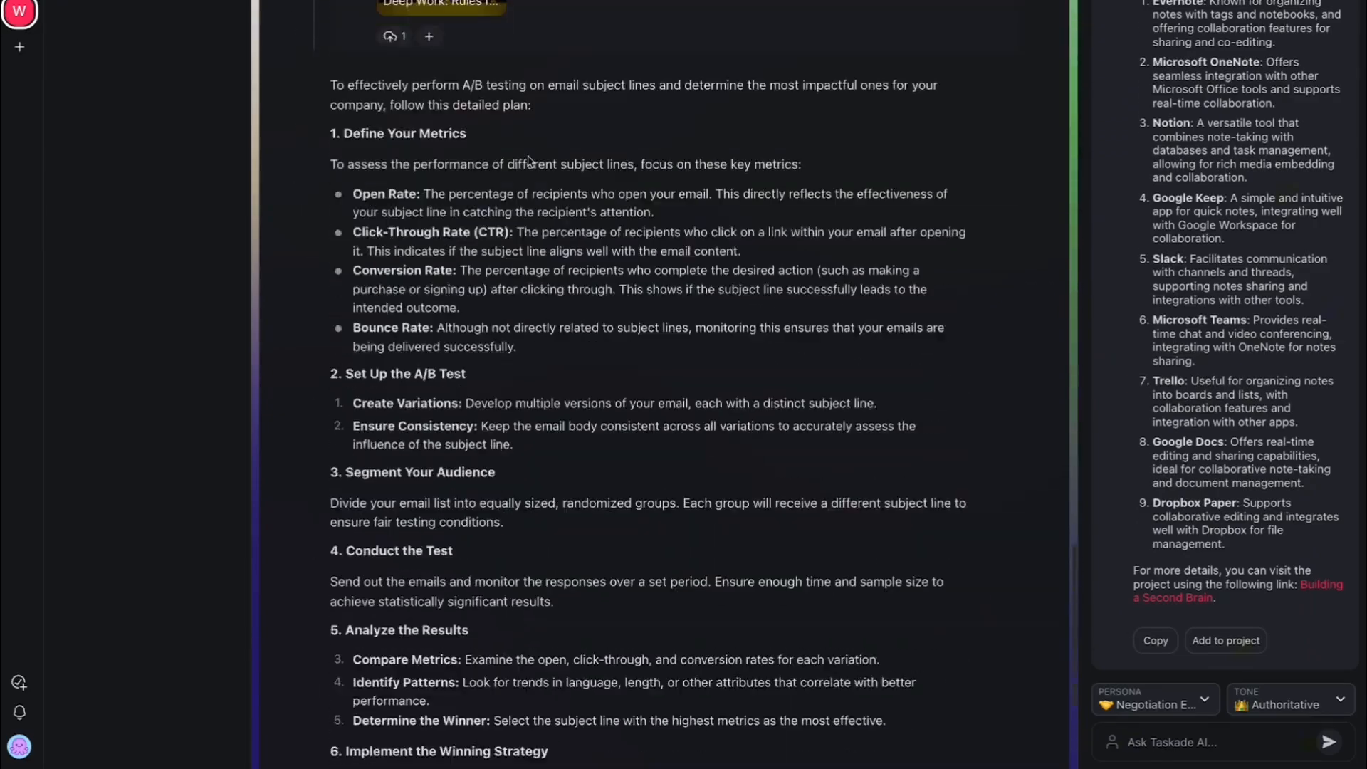
scroll(526, 158, up, 20)
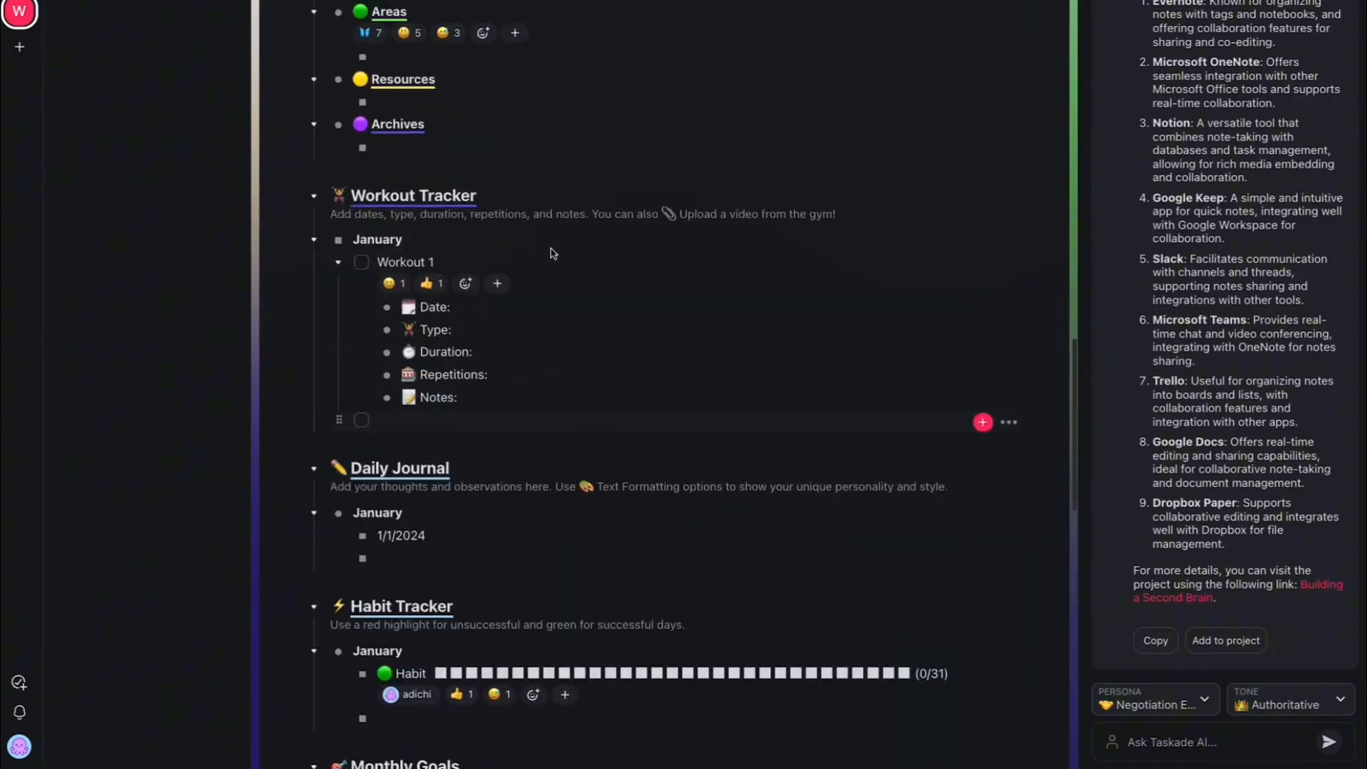
scroll(552, 249, up, 20)
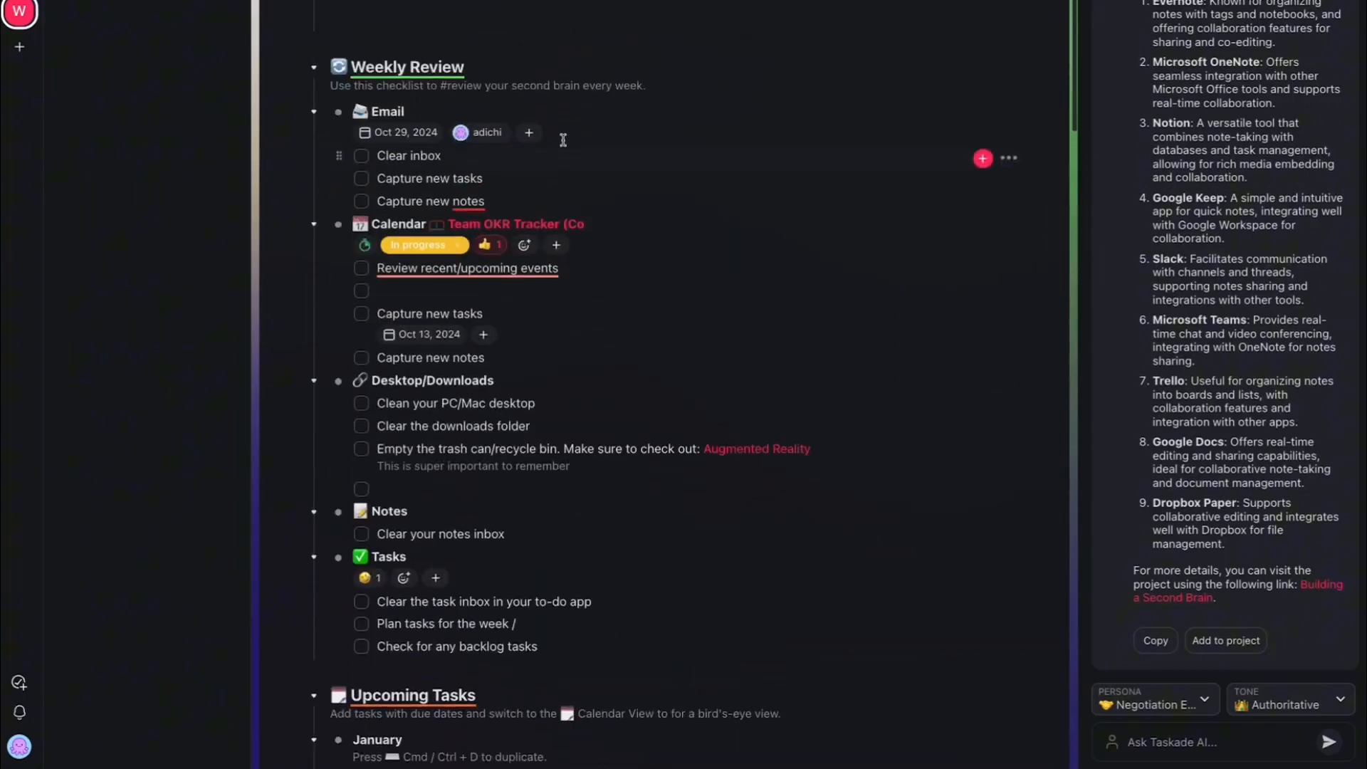
scroll(563, 148, down, 20)
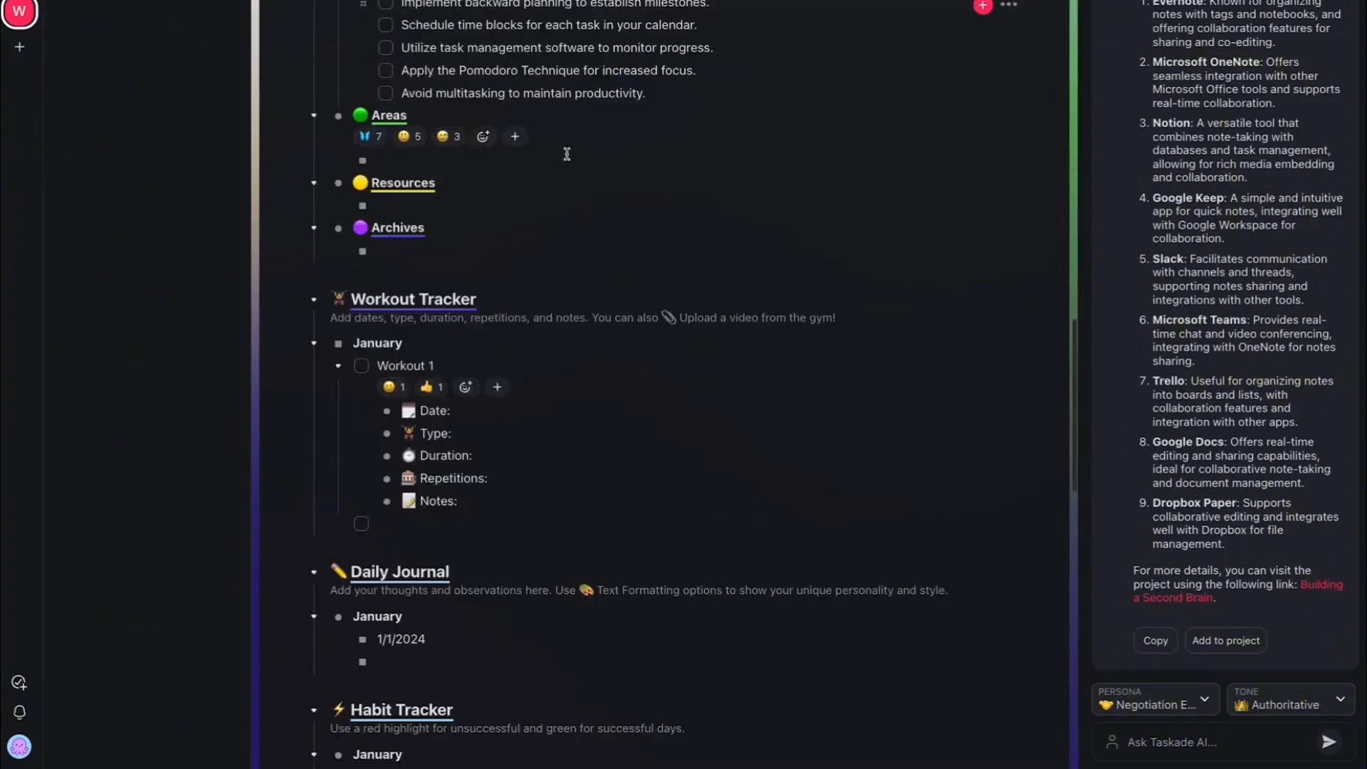
- Look through the project from the A/B testing plan back up past Reading List and P.A.R.A. to the Weekly Review checklist
scroll(513, 182, down, 7)
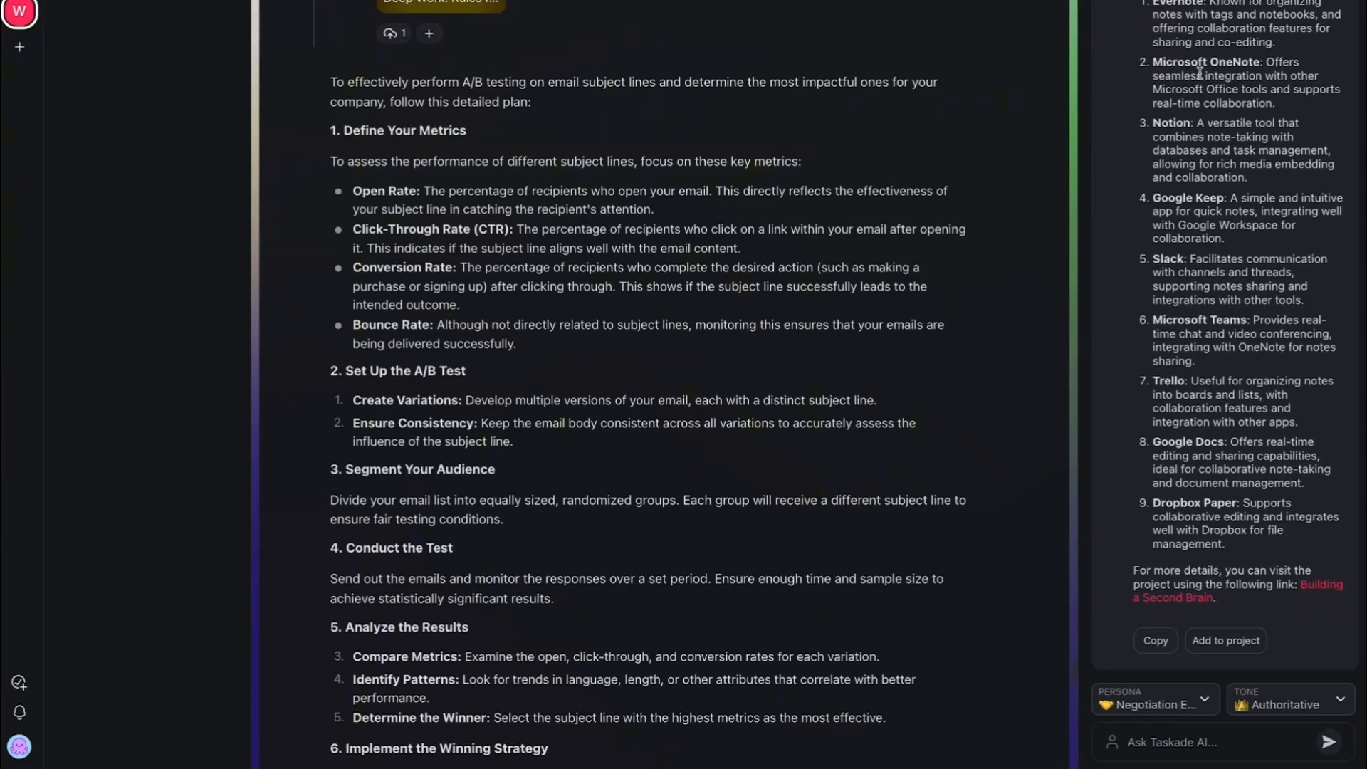
scroll(1200, 133, up, 4)
scroll(1199, 133, down, 4)
scroll(1199, 134, up, 1)
scroll(705, 248, up, 15)
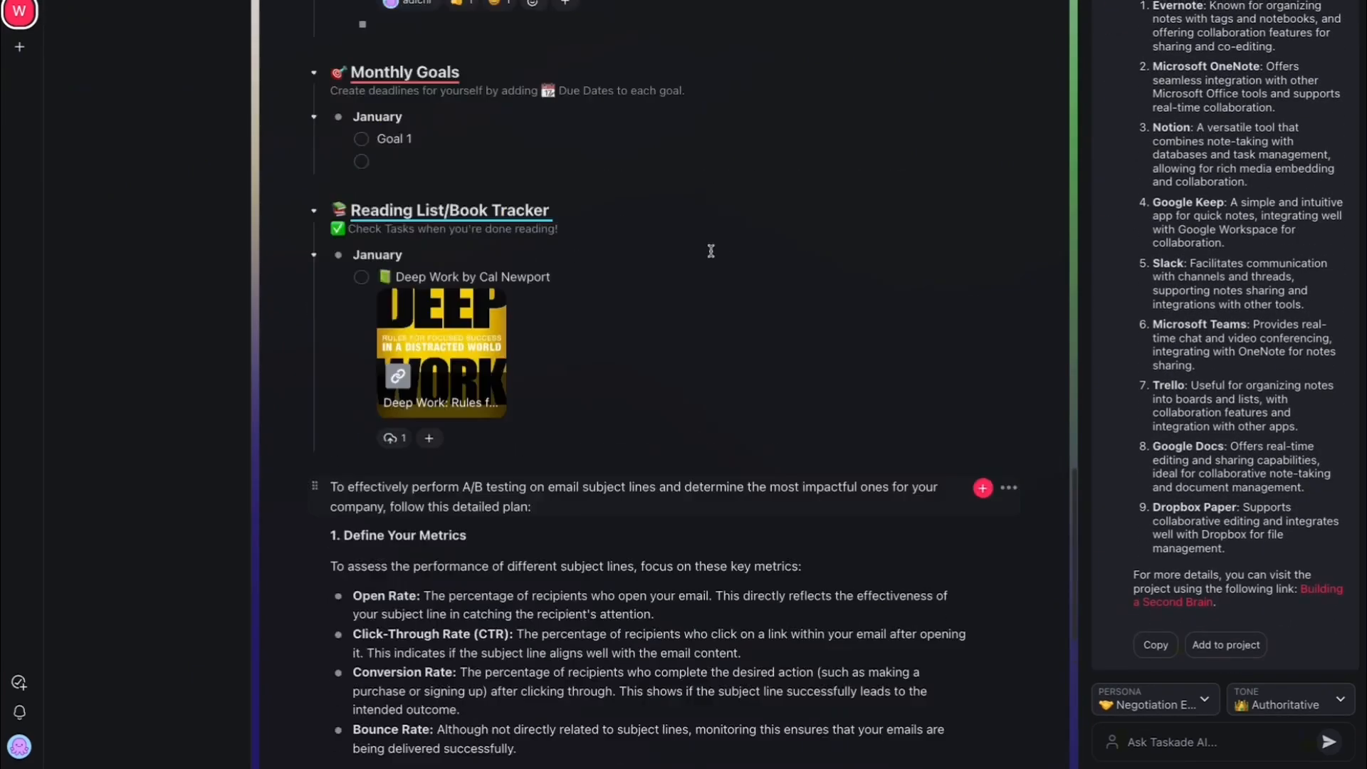
scroll(705, 247, up, 14)
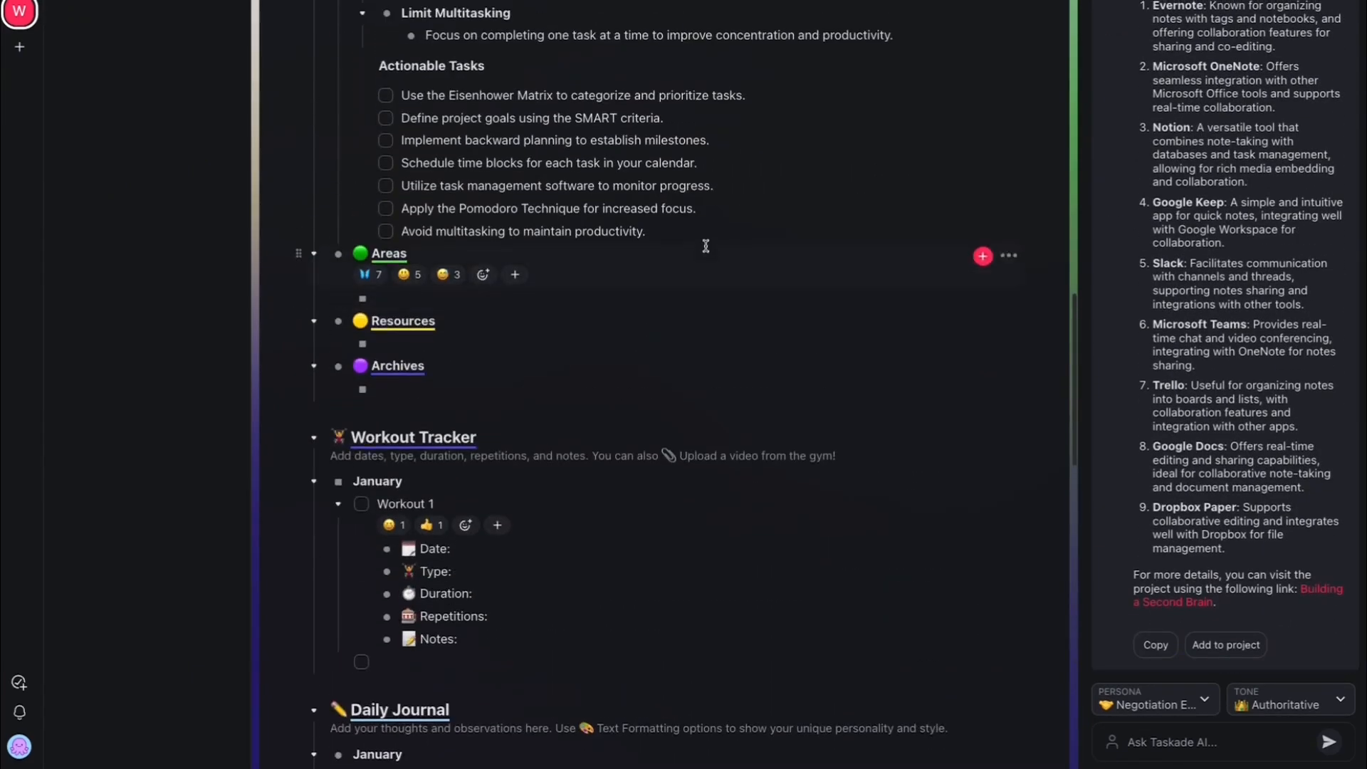
scroll(705, 240, up, 6)
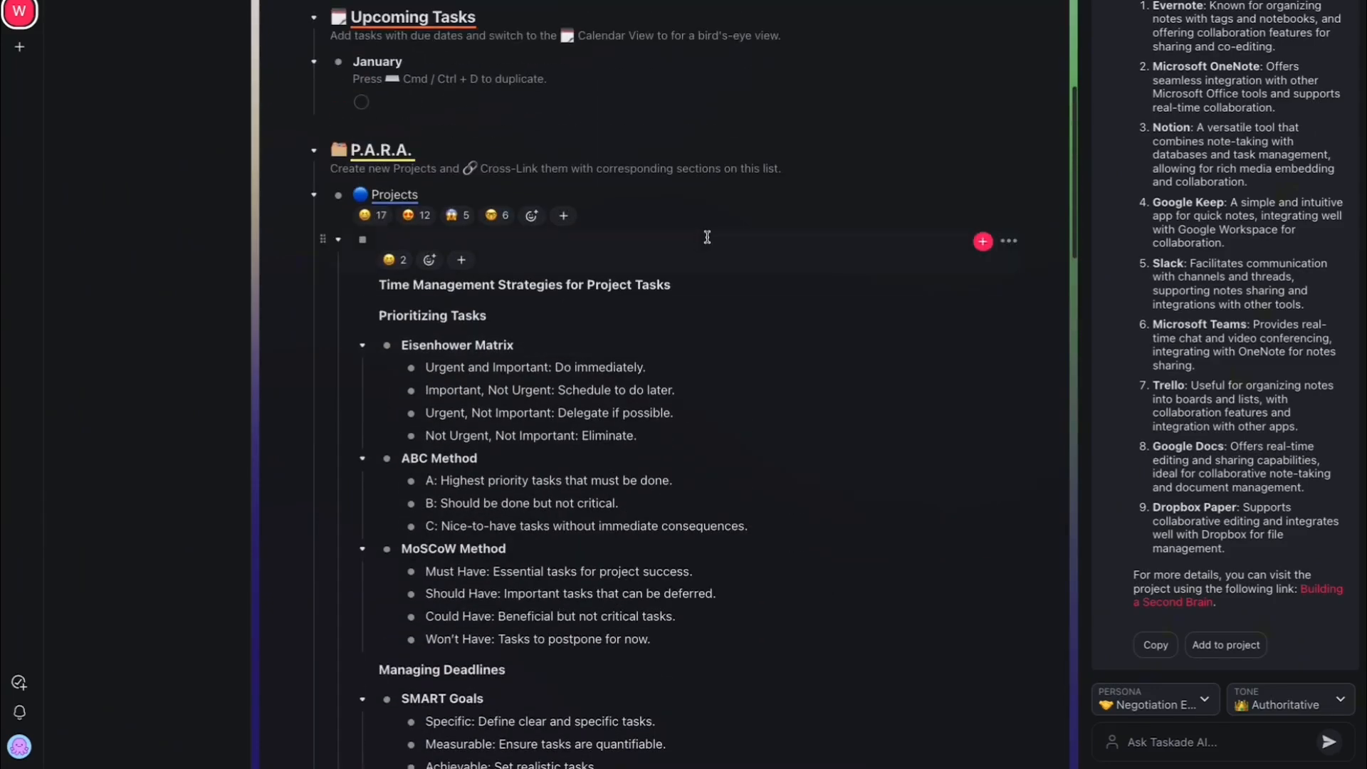
scroll(707, 238, up, 9)
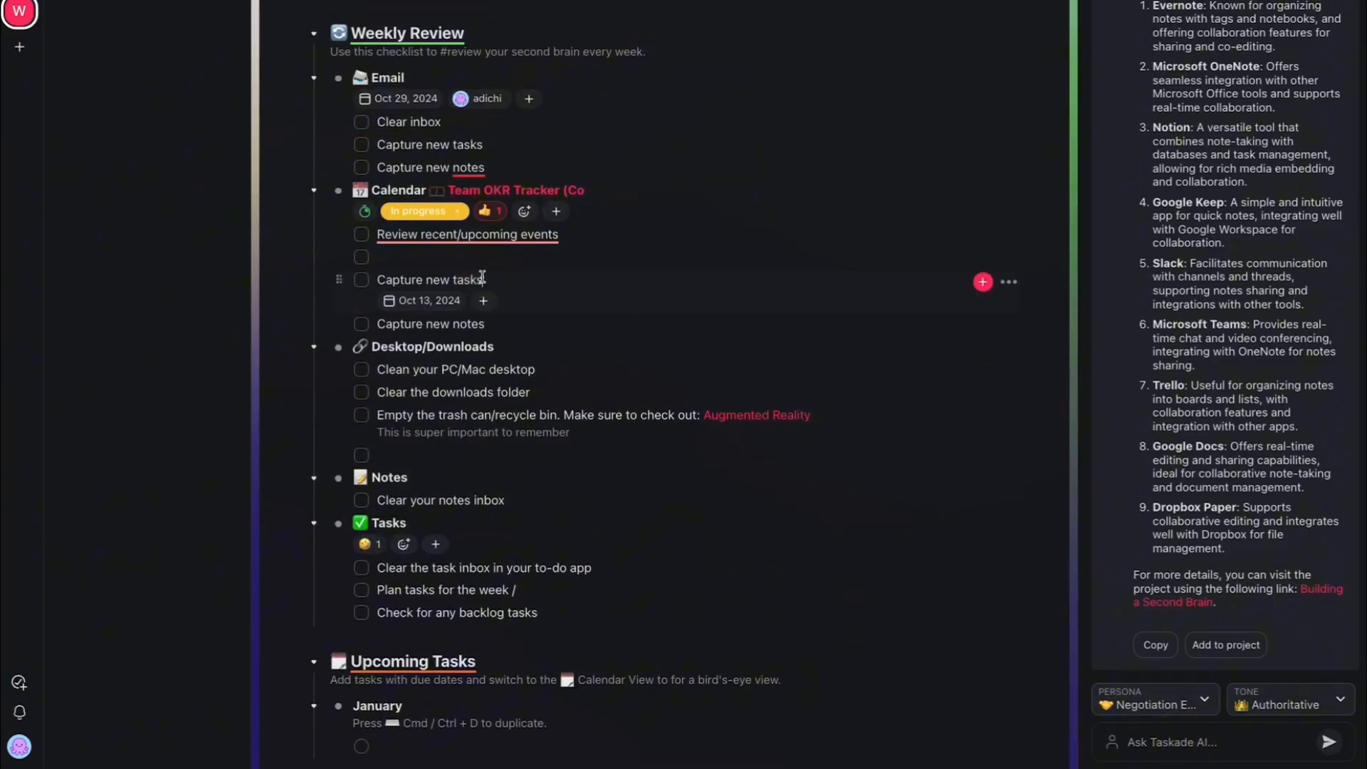
- Ask the project chat "What is the due date for capturing new tasks in Weekly review?"
click(437, 301)
click(447, 298)
click(1175, 741)
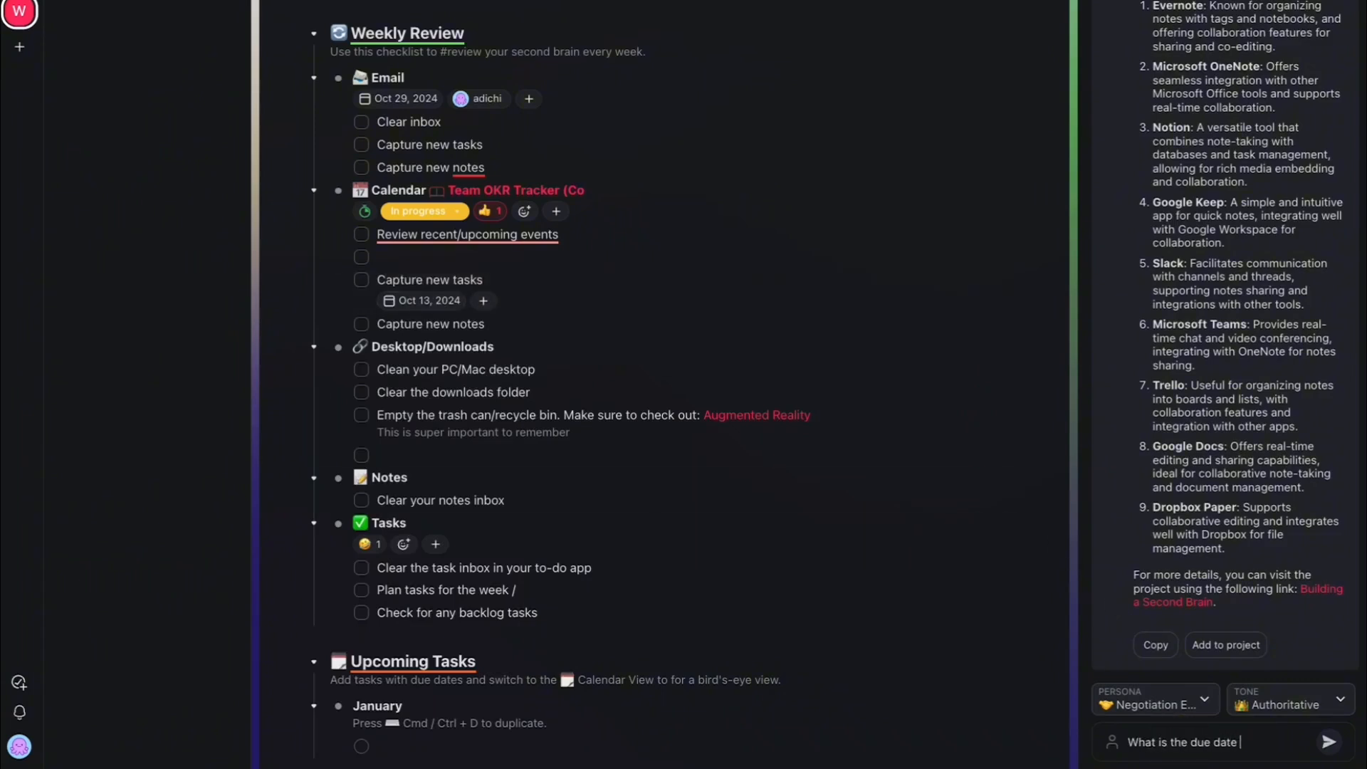
text(new t)
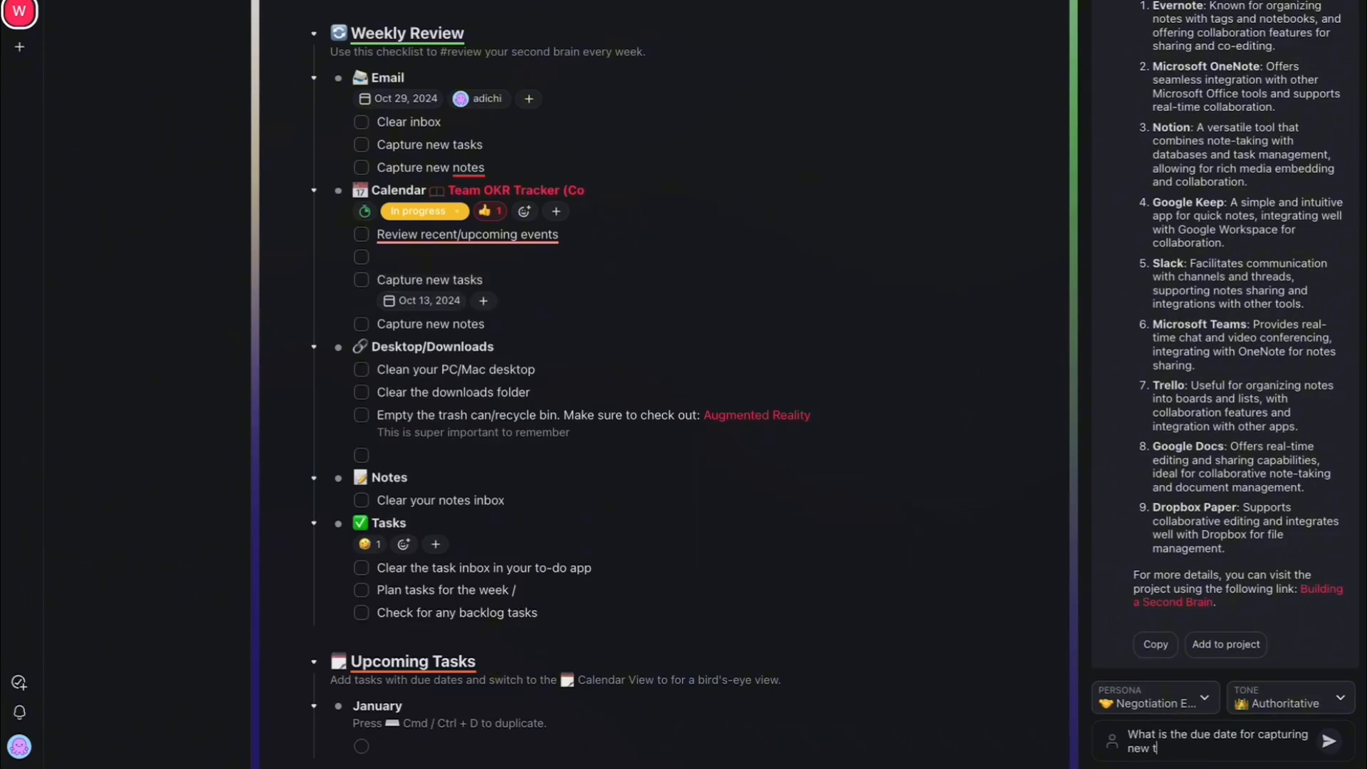
text(asks in Weekly Review?)
key(Return)
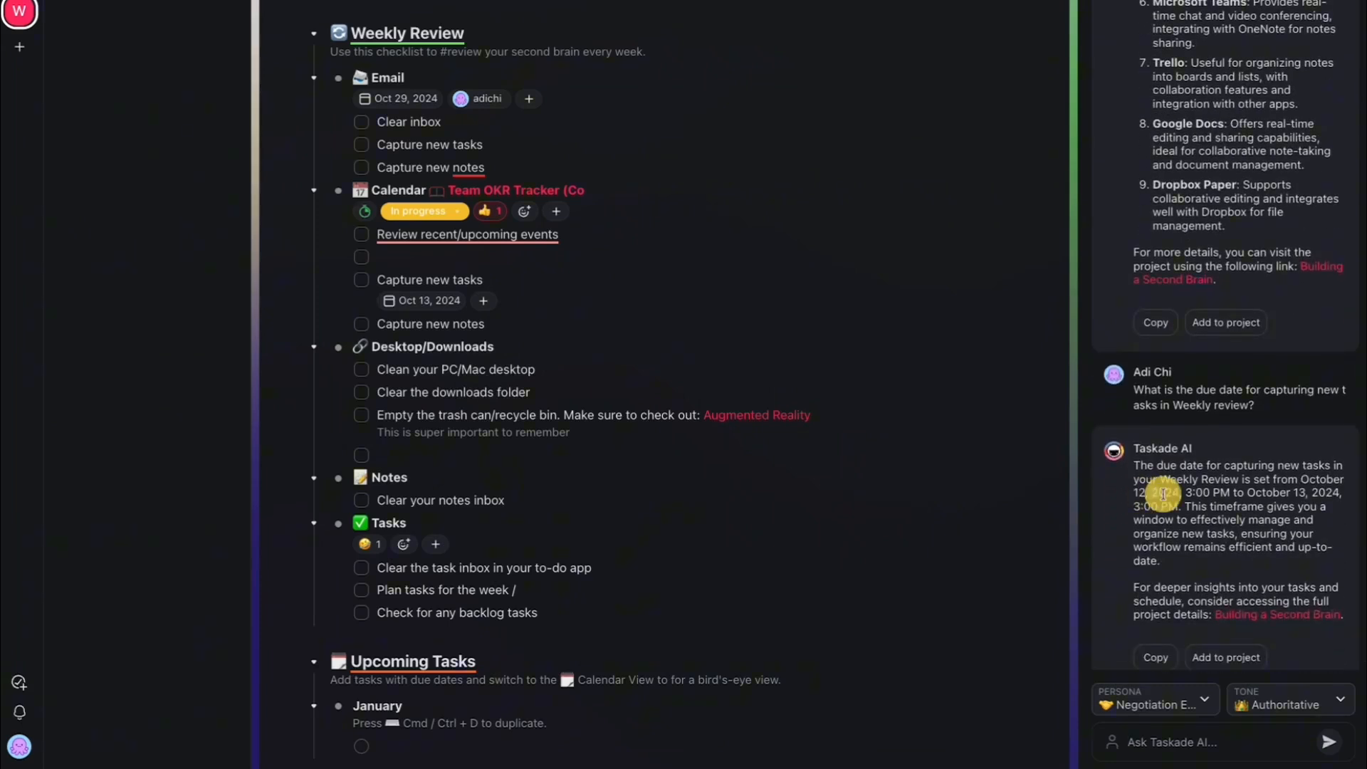
- Compare the dates in the AI's answer with the due date set on the Calendar section's "Capture new tasks" item
double_click(1308, 493)
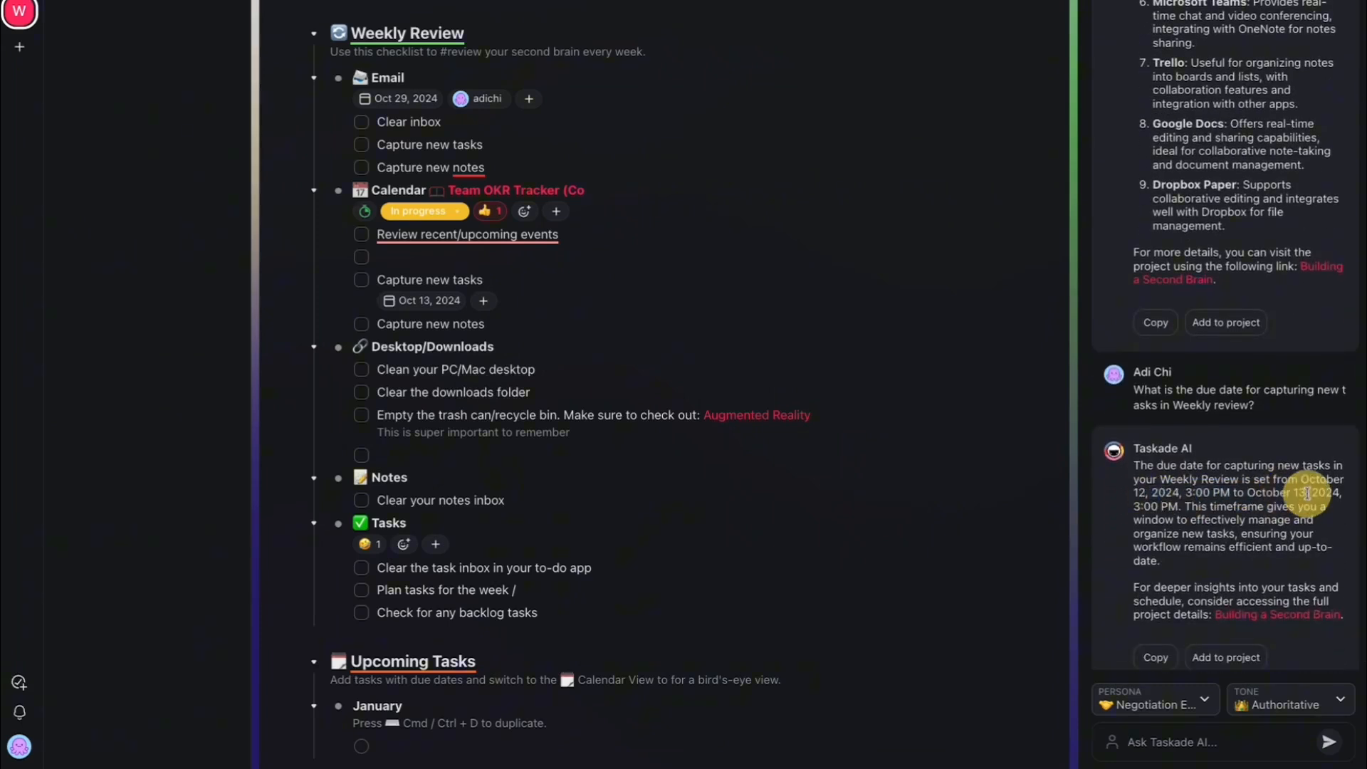
click(442, 300)
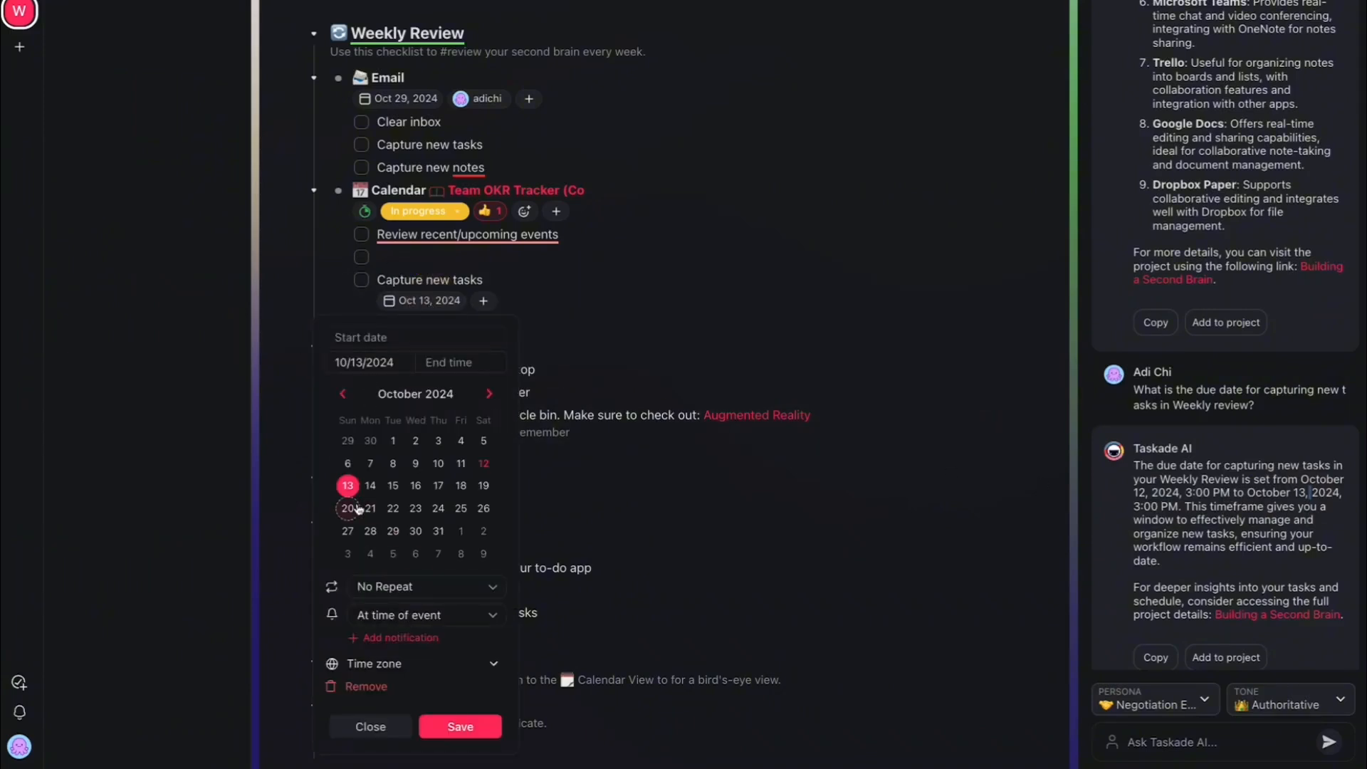
click(1282, 514)
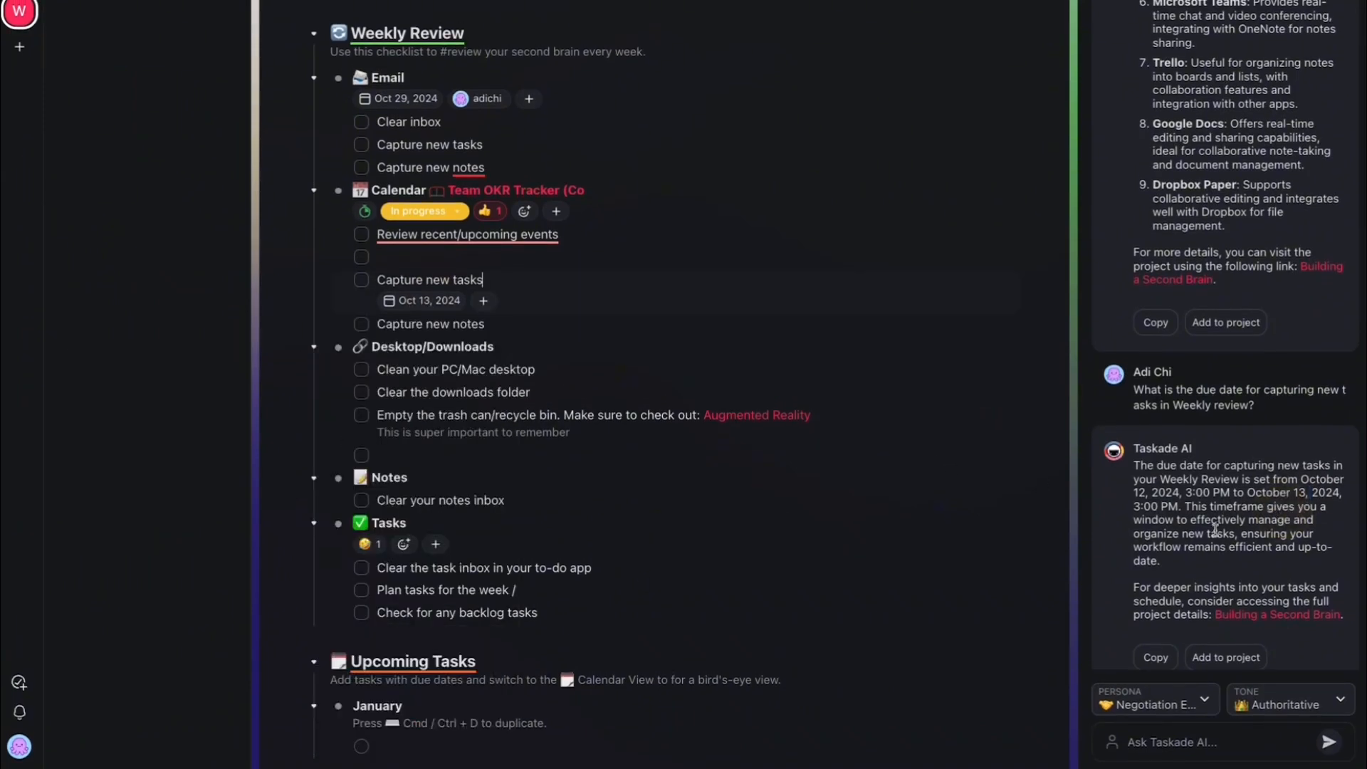
click(1234, 591)
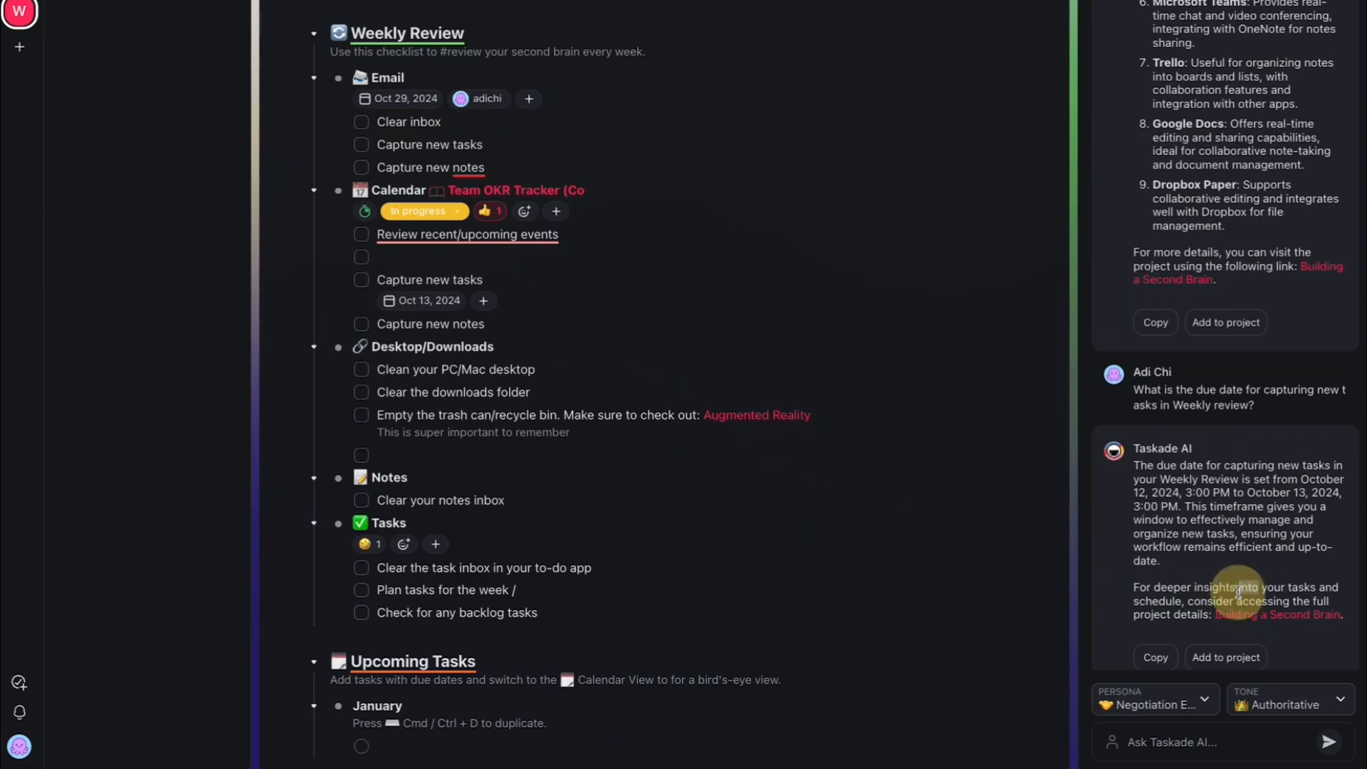
- Clear the whole Ask Project conversation history and confirm the deletion
scroll(1223, 352, up, 4)
scroll(1223, 351, up, 15)
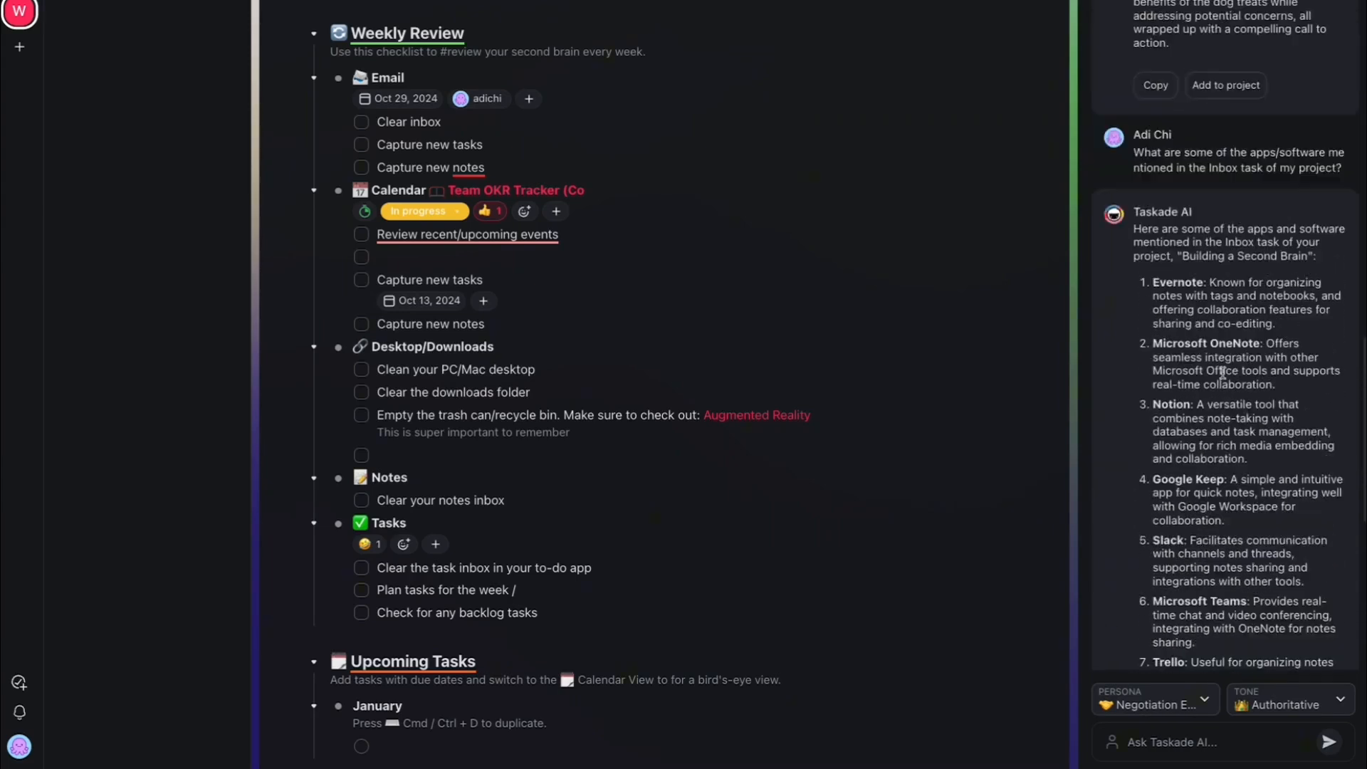
scroll(1223, 288, up, 6)
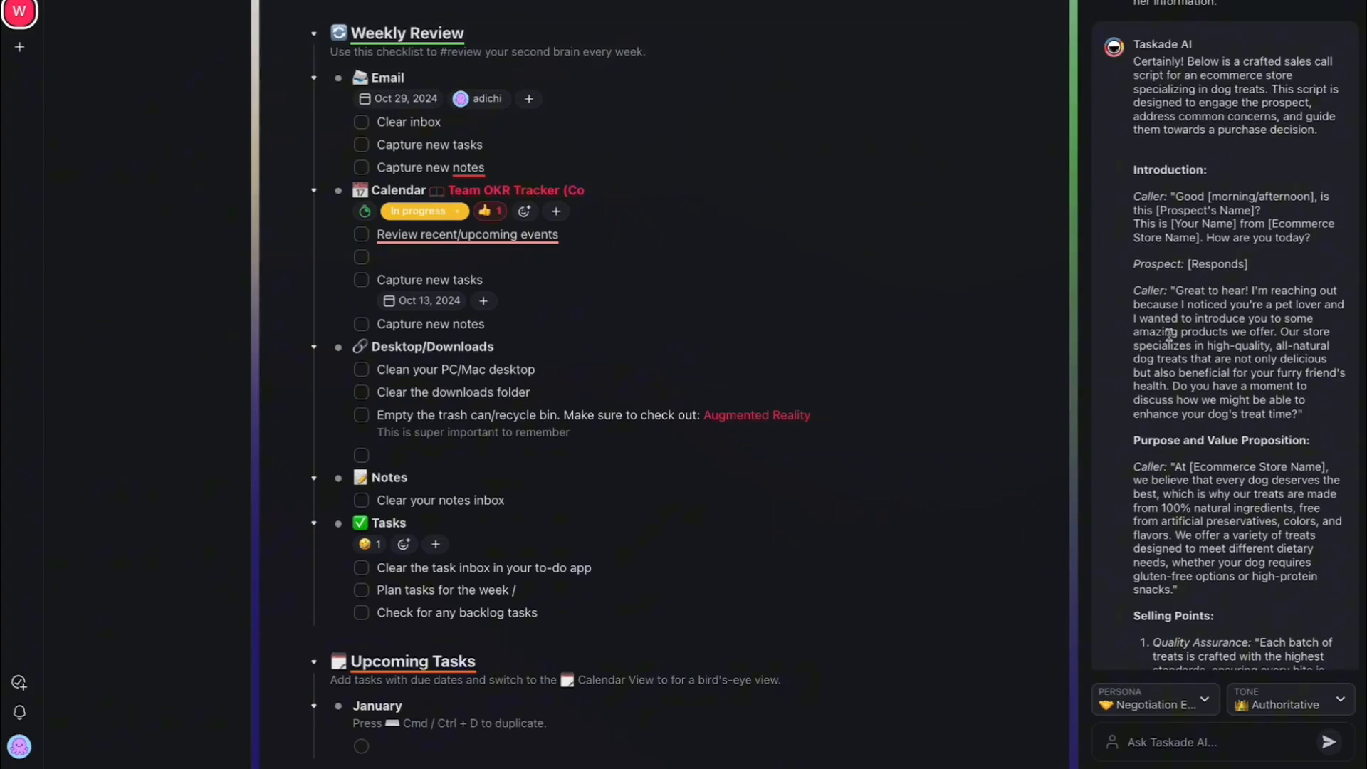
scroll(1242, 306, up, 2)
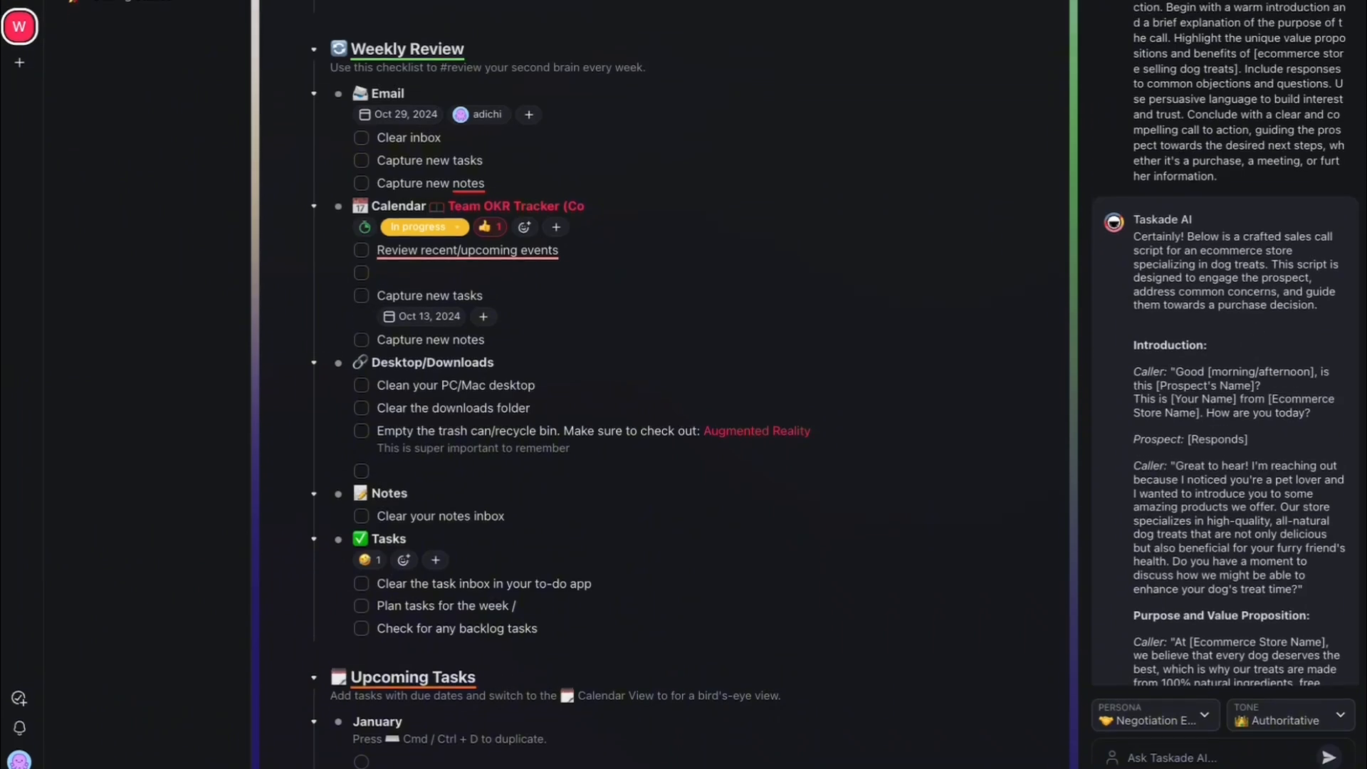
click(1344, 54)
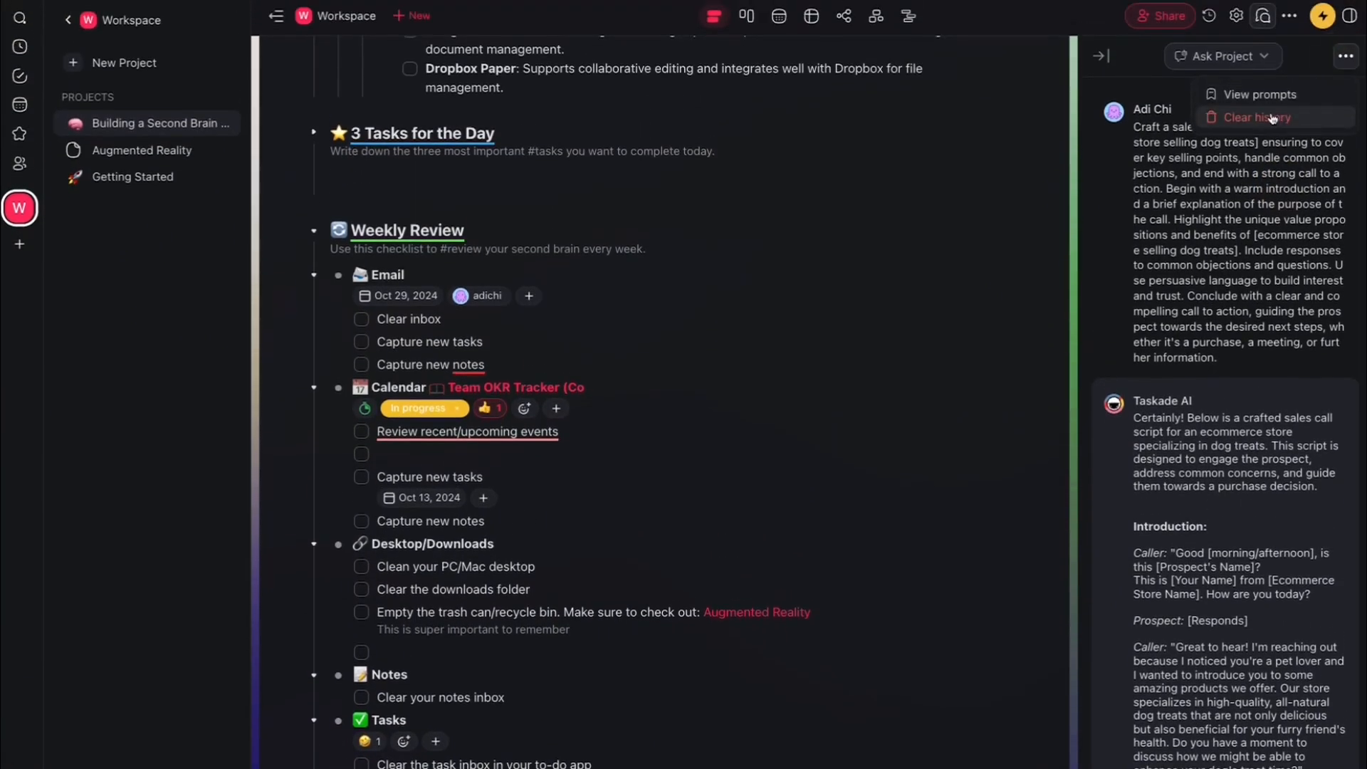
click(1257, 114)
click(814, 80)
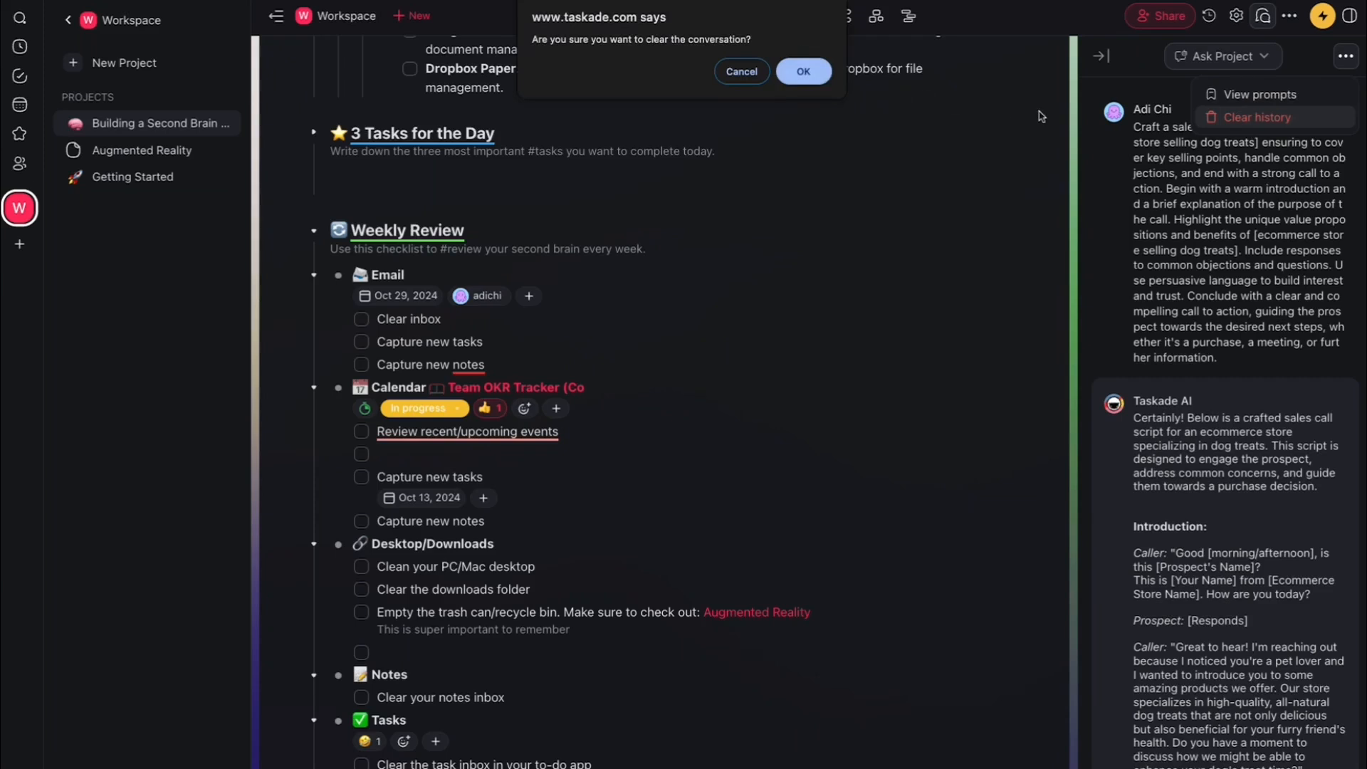
click(1268, 203)
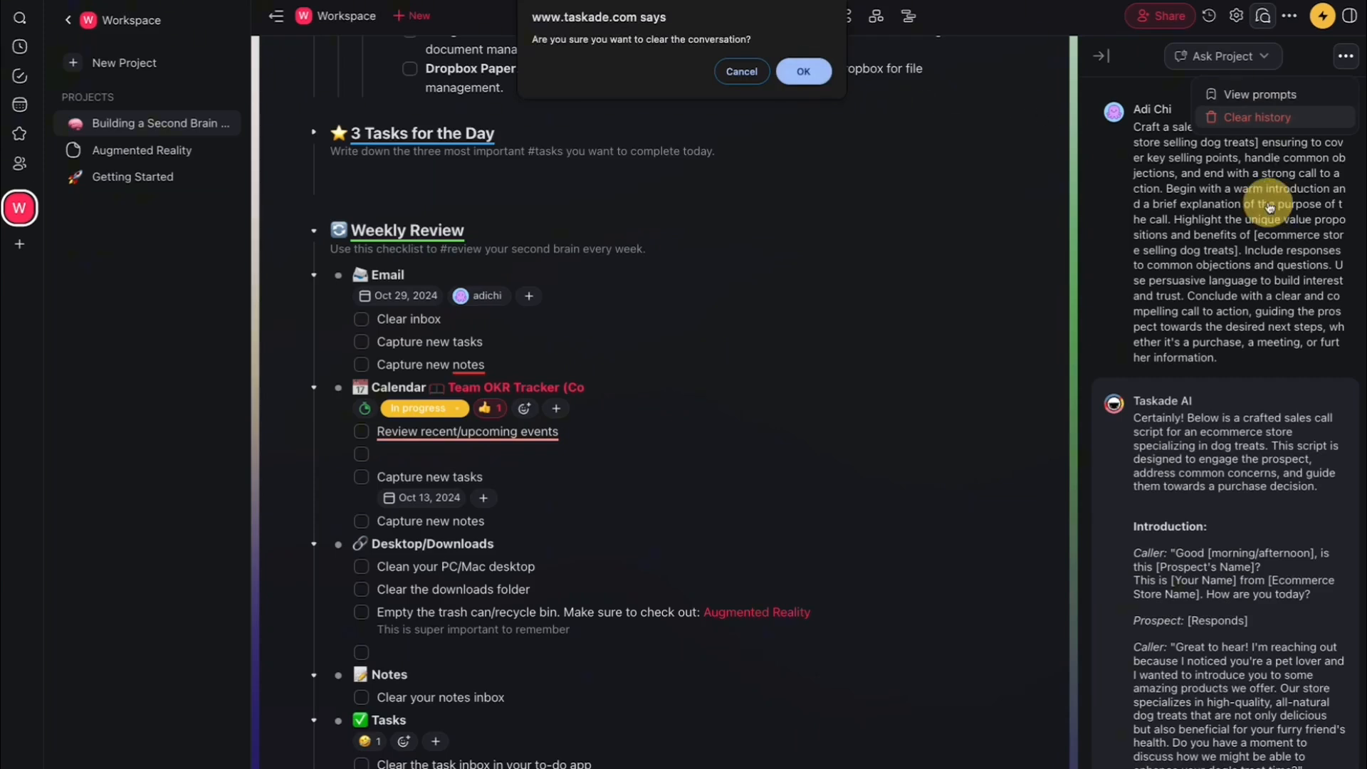
click(823, 74)
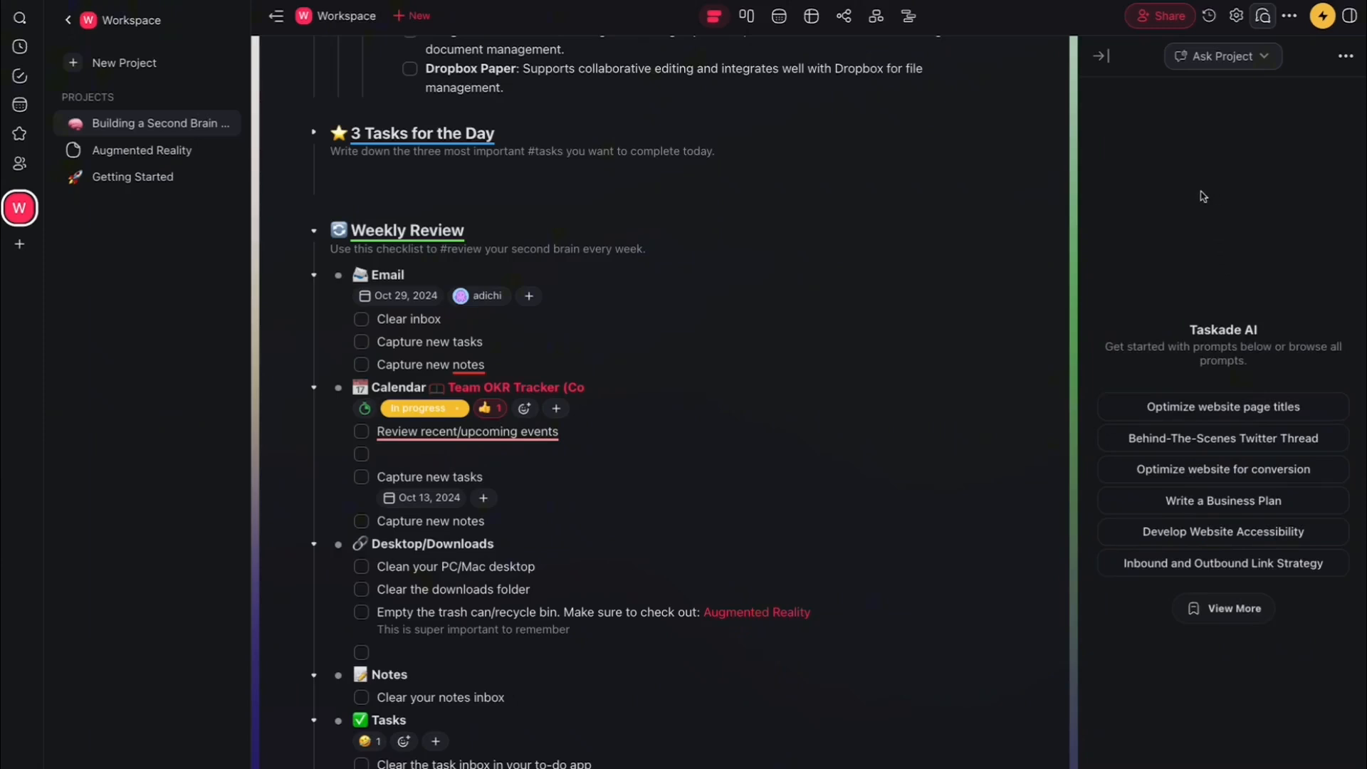
- Switch the chat to Team Chat and look through its log of completed tasks
click(1239, 56)
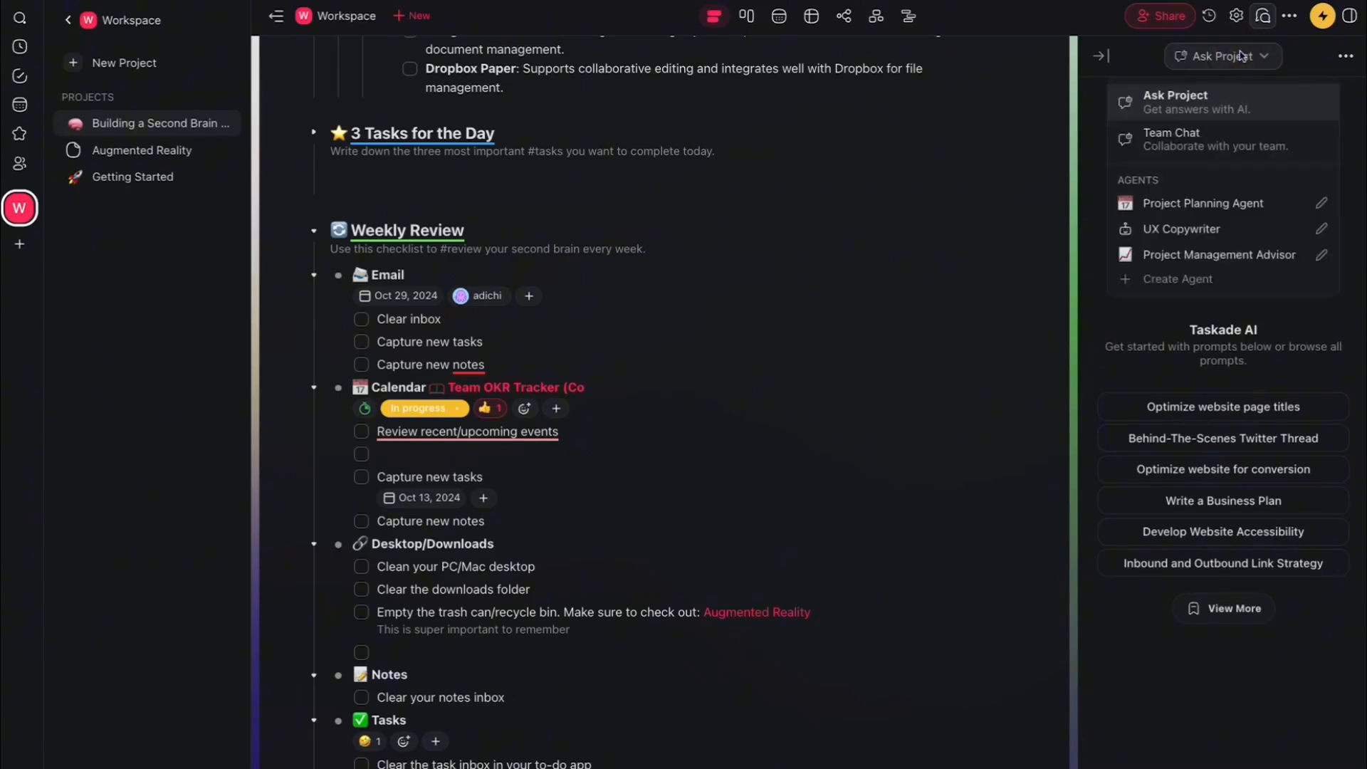
click(1170, 144)
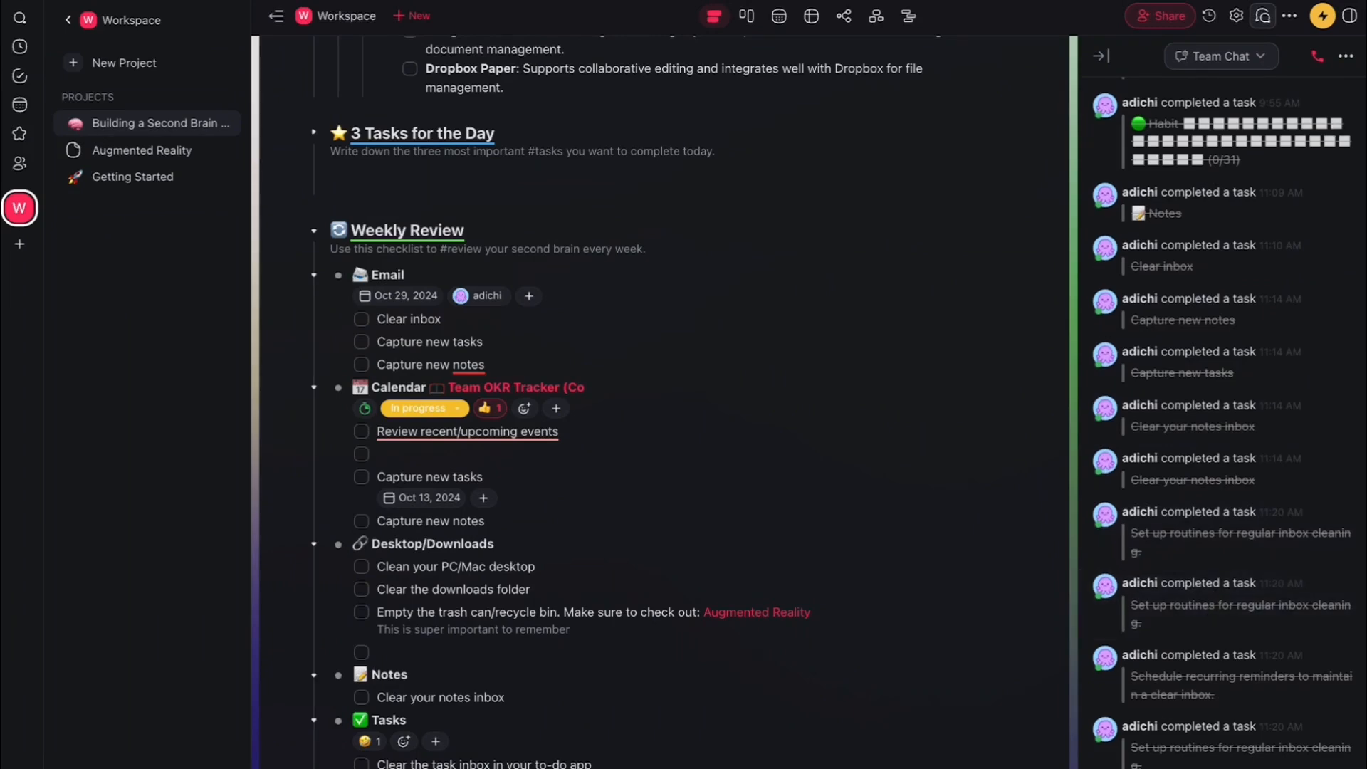
scroll(1223, 427, up, 10)
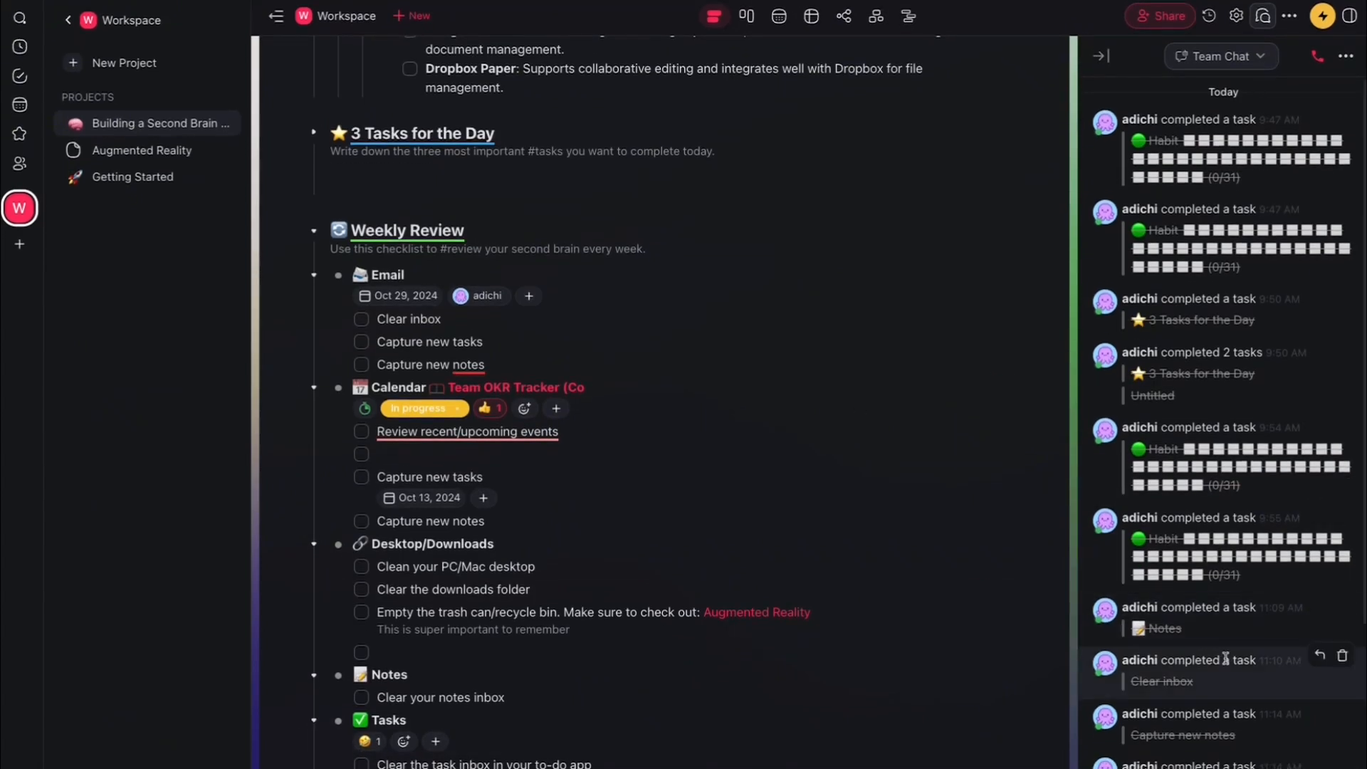
scroll(1225, 659, down, 5)
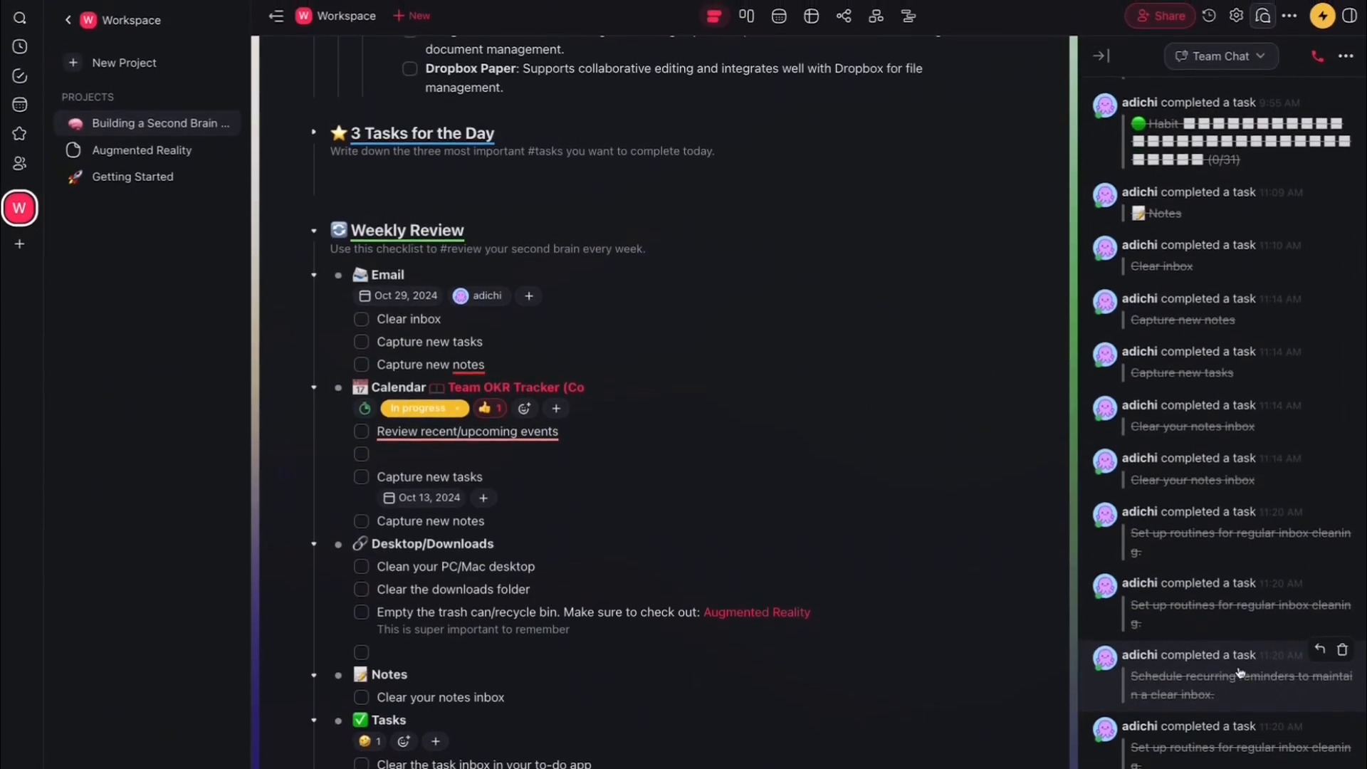
- Start a call in the team chat, view its meeting controls and leave the meeting
click(1319, 58)
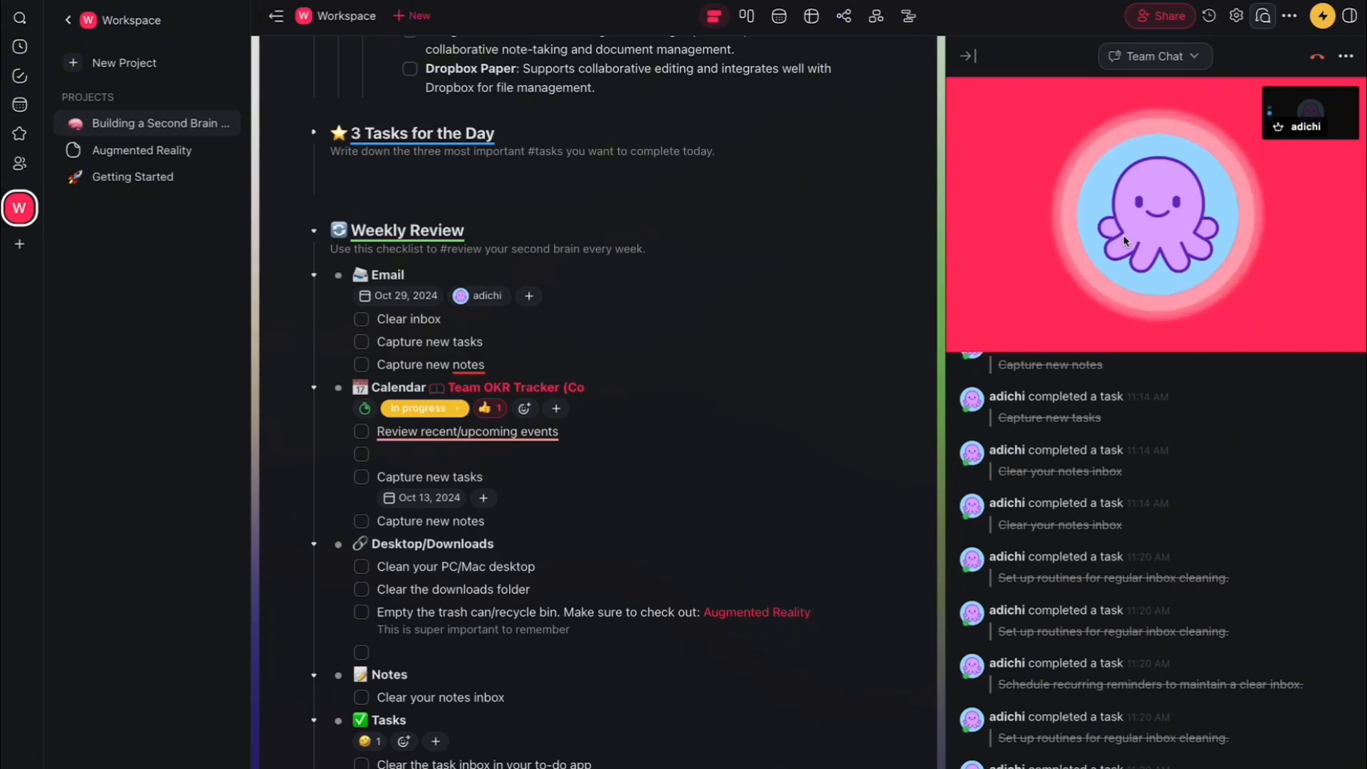
mouse_move(1066, 317)
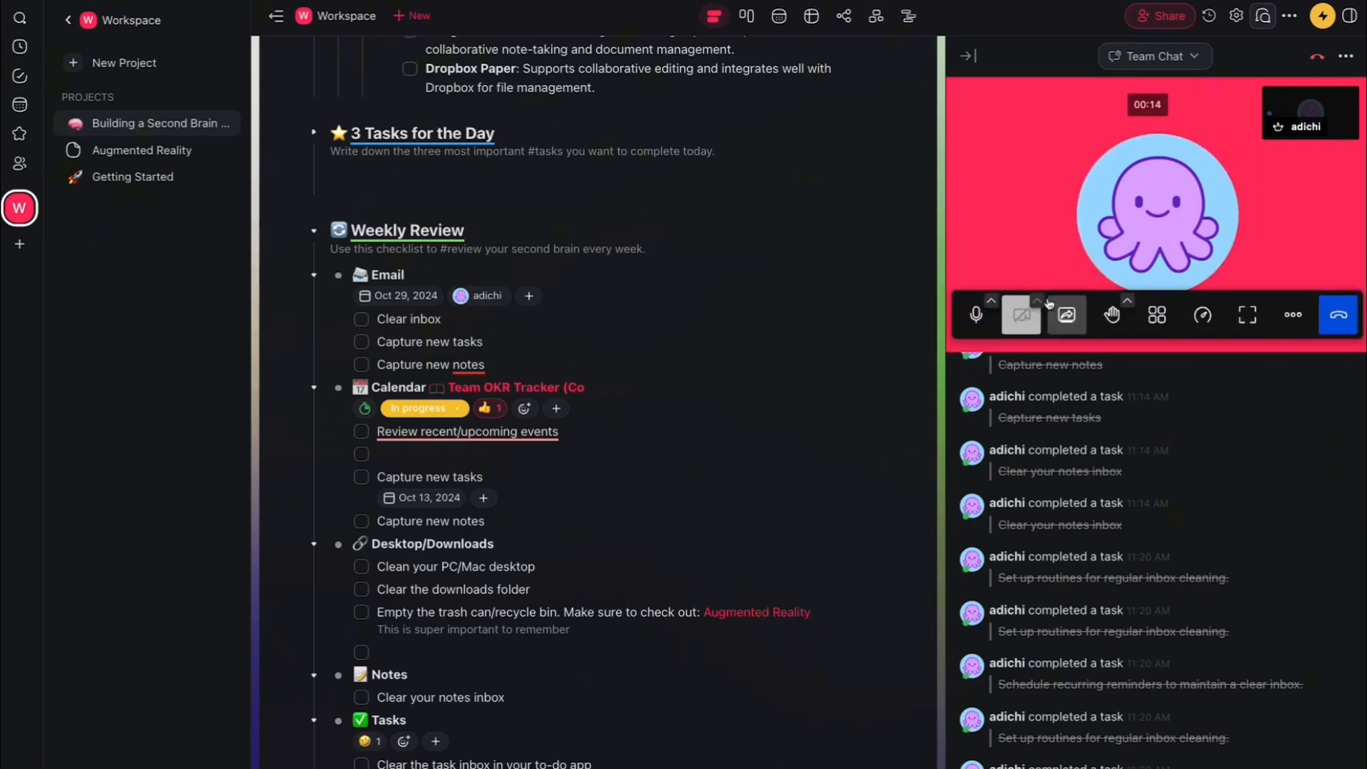
click(1338, 315)
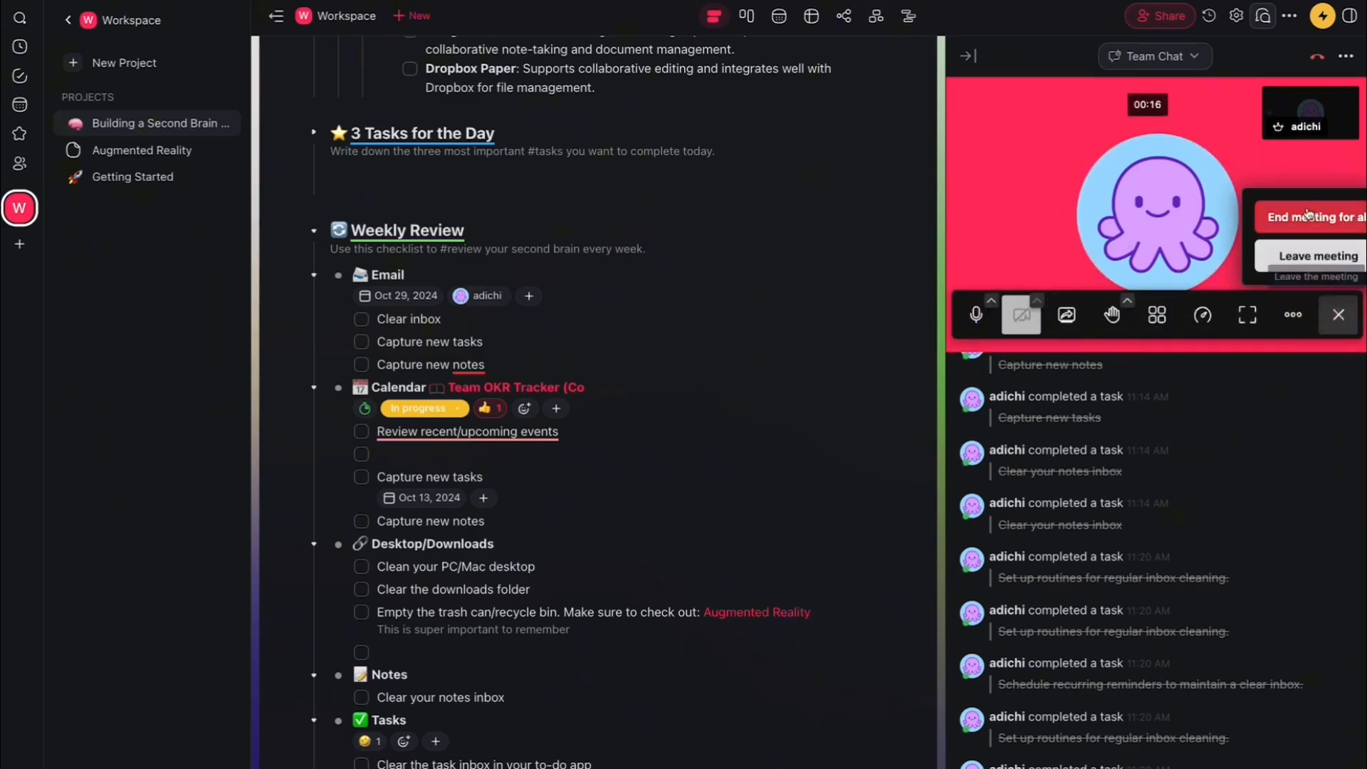
click(1317, 265)
- Check the team chat's call link and calendar options, and return to the first entries of the activity log
click(1345, 57)
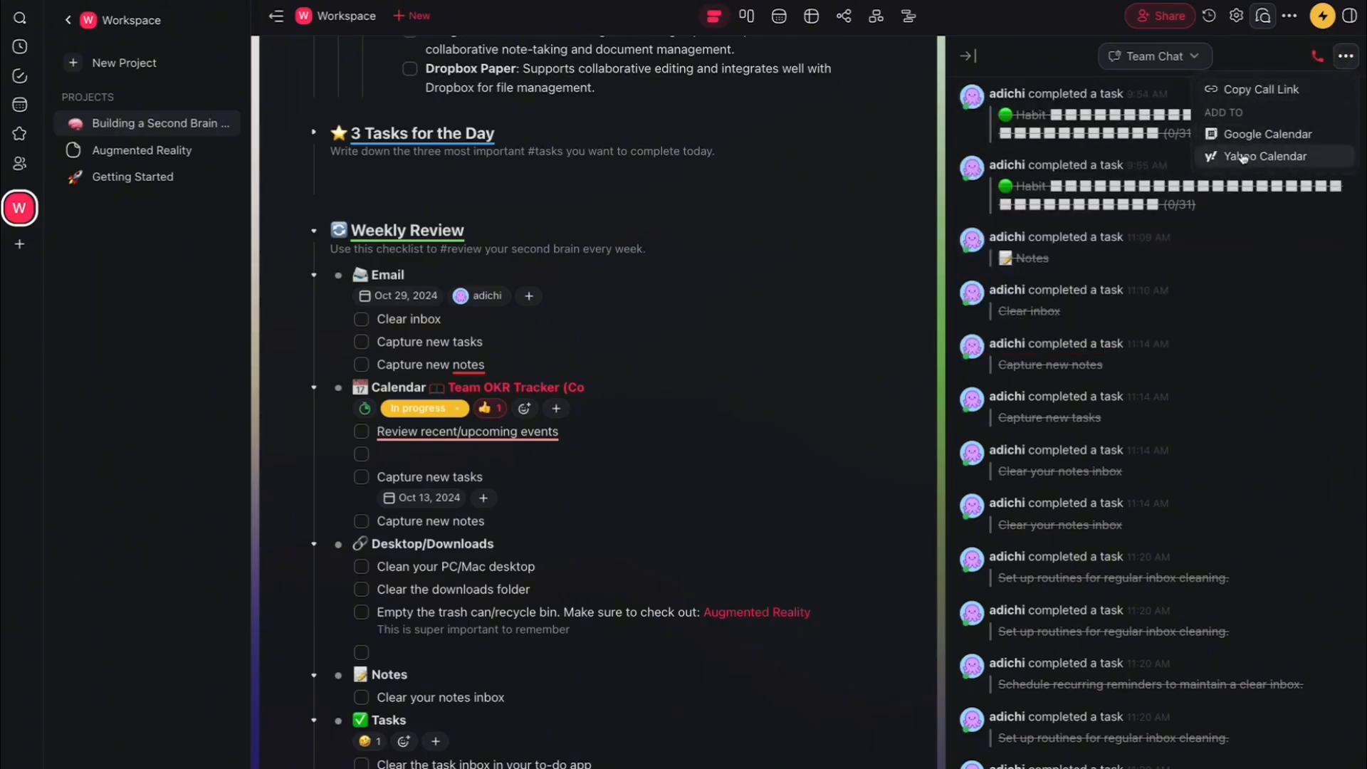
click(1123, 390)
scroll(1177, 299, up, 5)
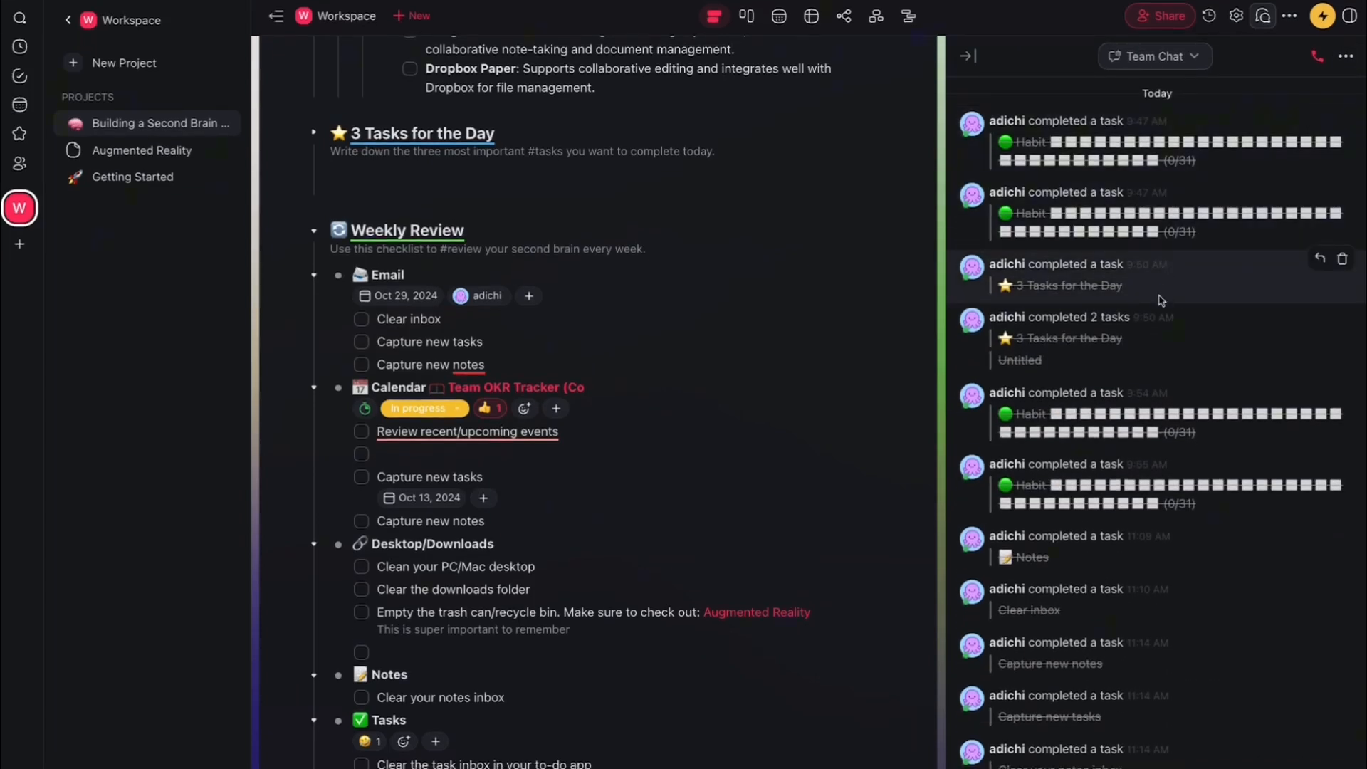
- Switch the chat from Team Chat back to Ask Project
click(1165, 63)
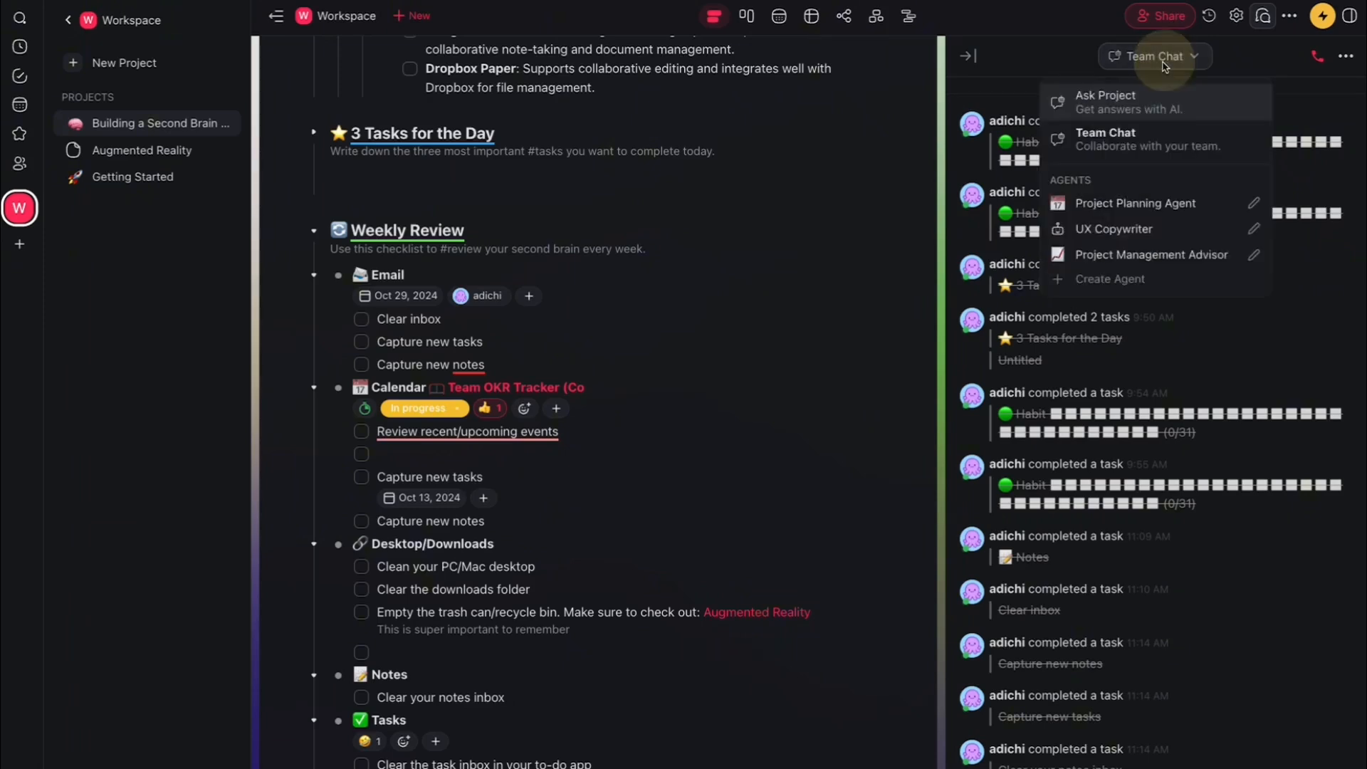
click(1122, 100)
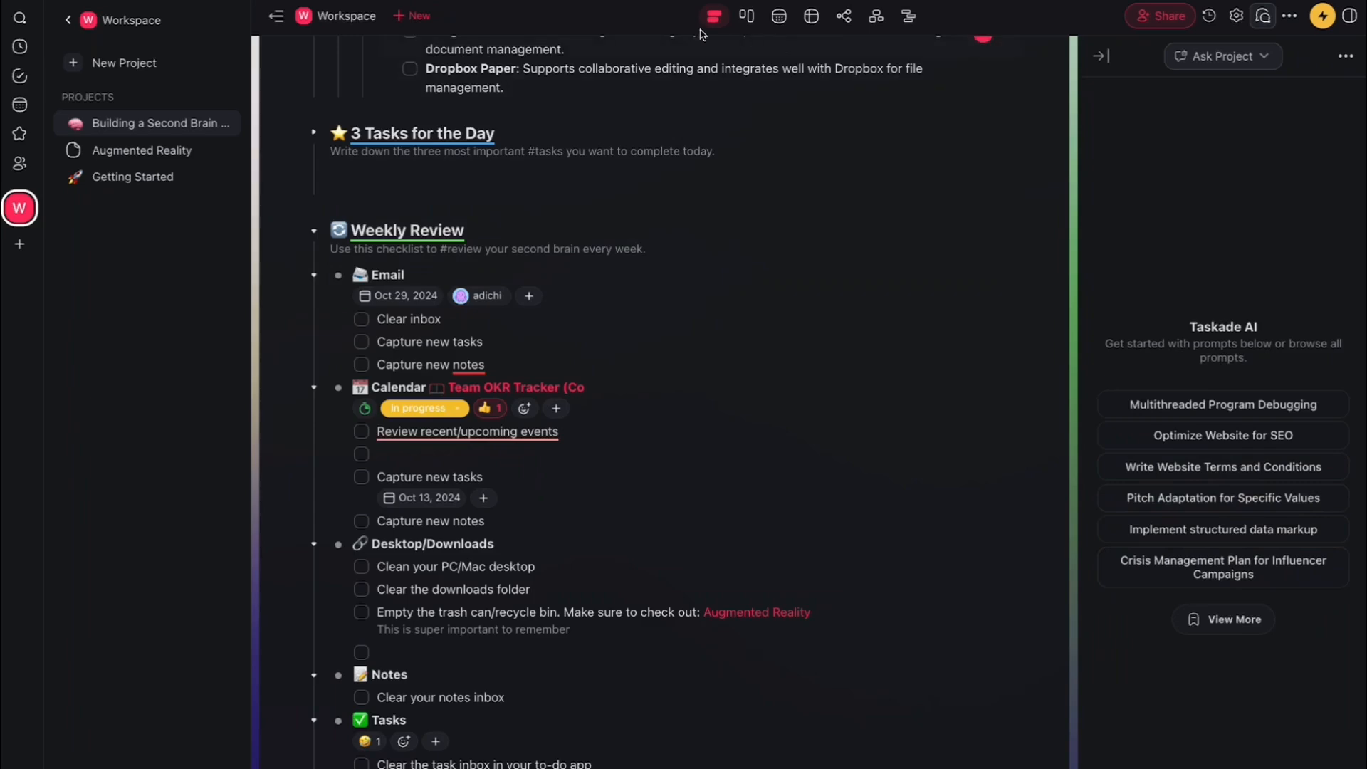
click(1218, 57)
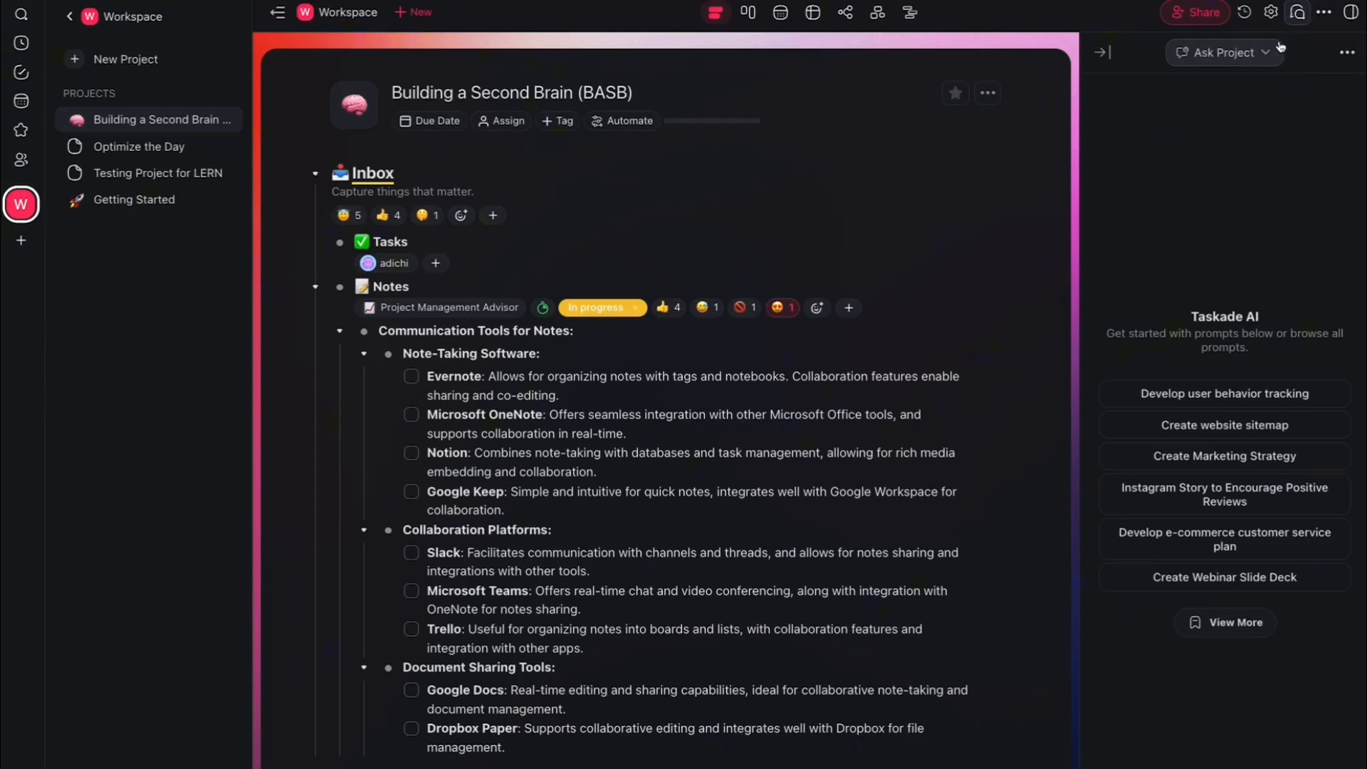
- Show the workspace's AI agents list and open the Create Agent gallery
click(1351, 16)
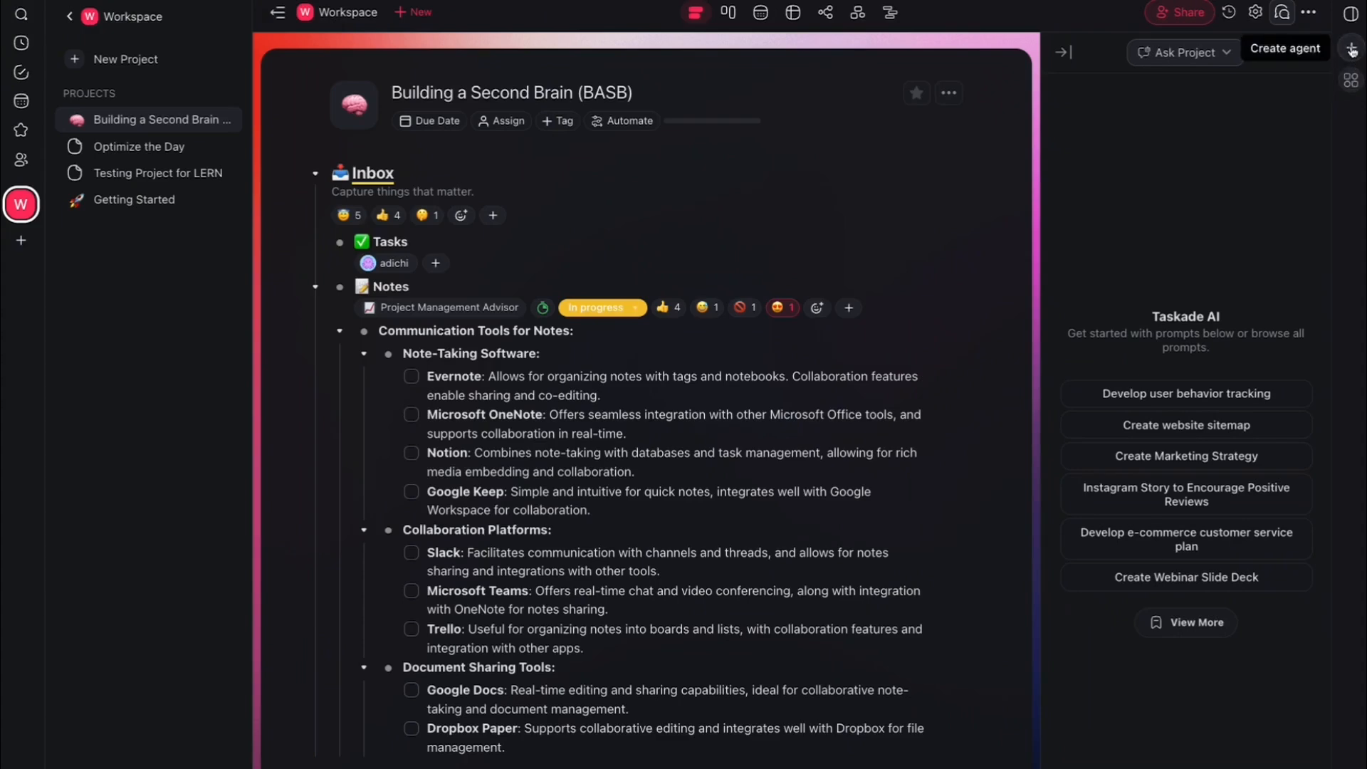
click(1351, 81)
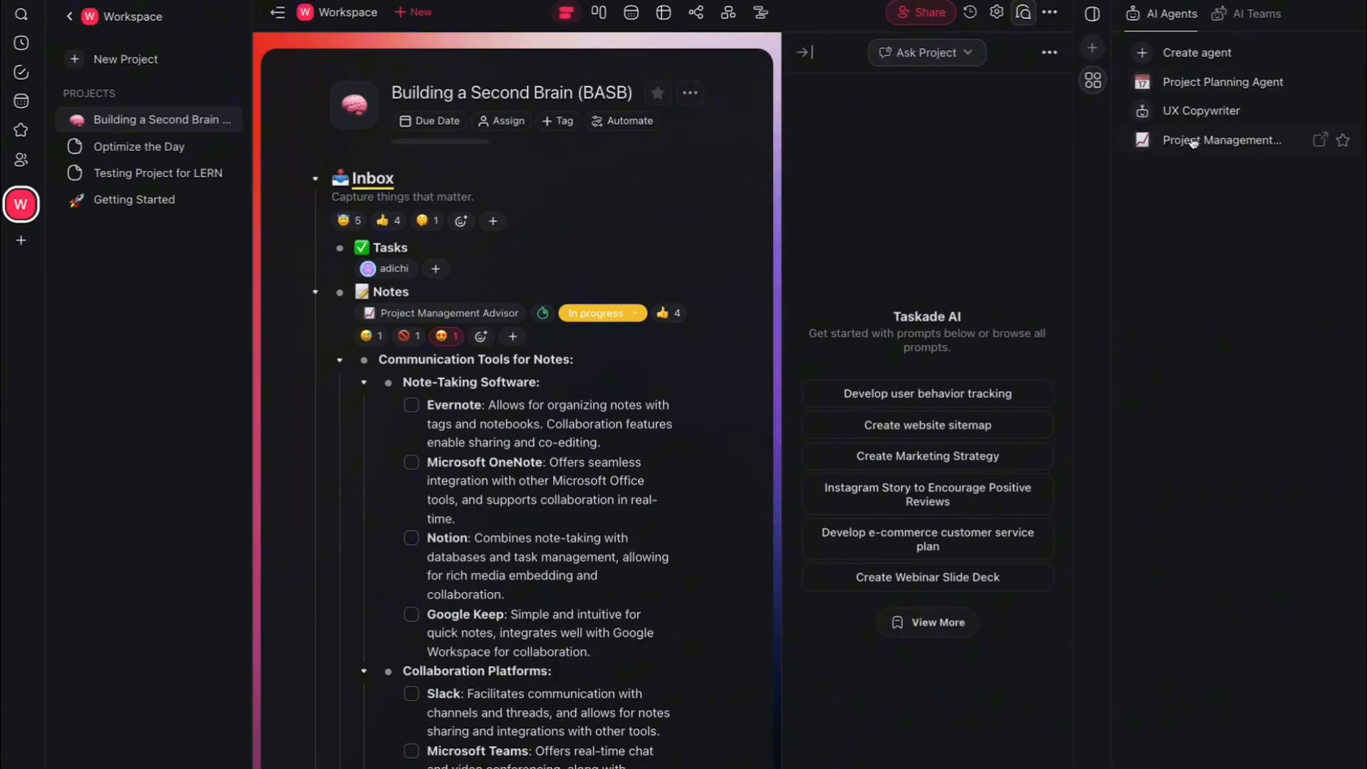
click(1188, 54)
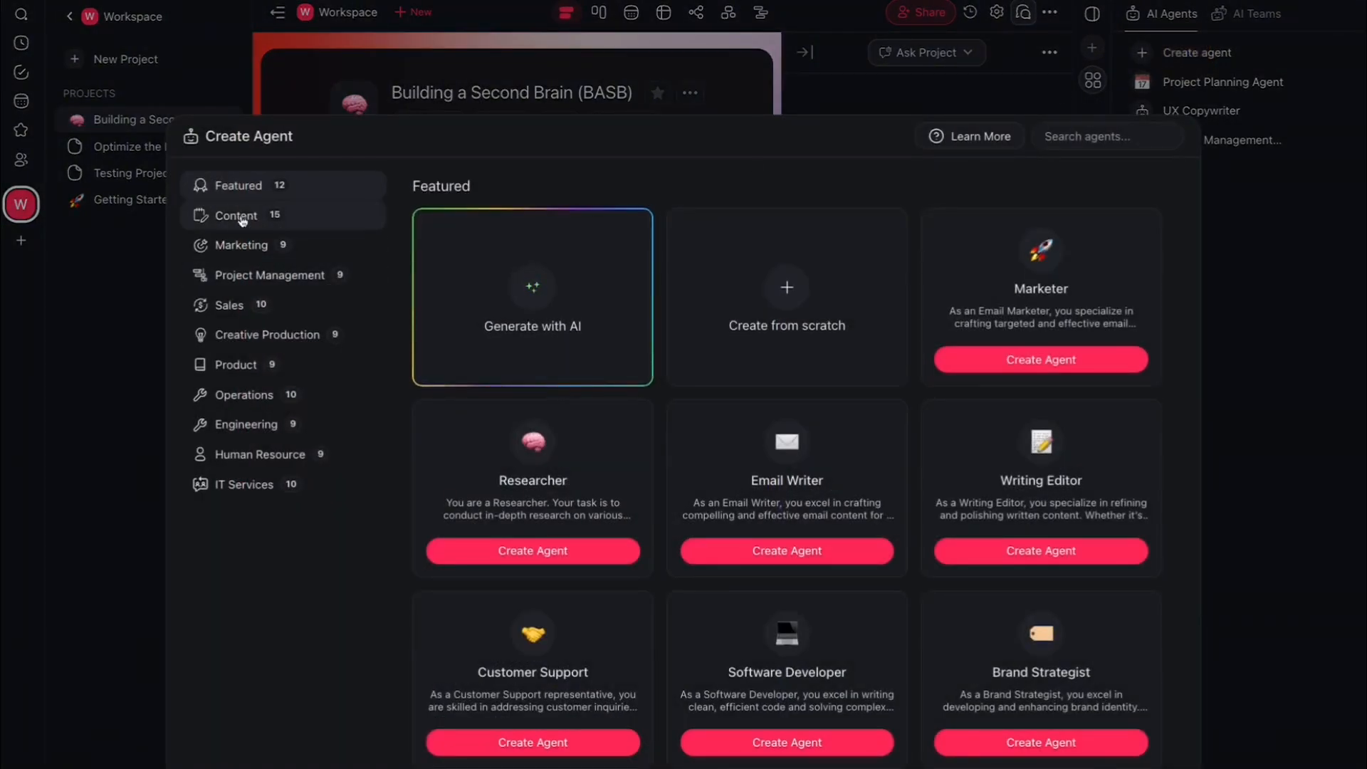
- Browse the agent template categories in order from Content through IT Services
click(242, 217)
click(239, 246)
click(235, 275)
click(233, 306)
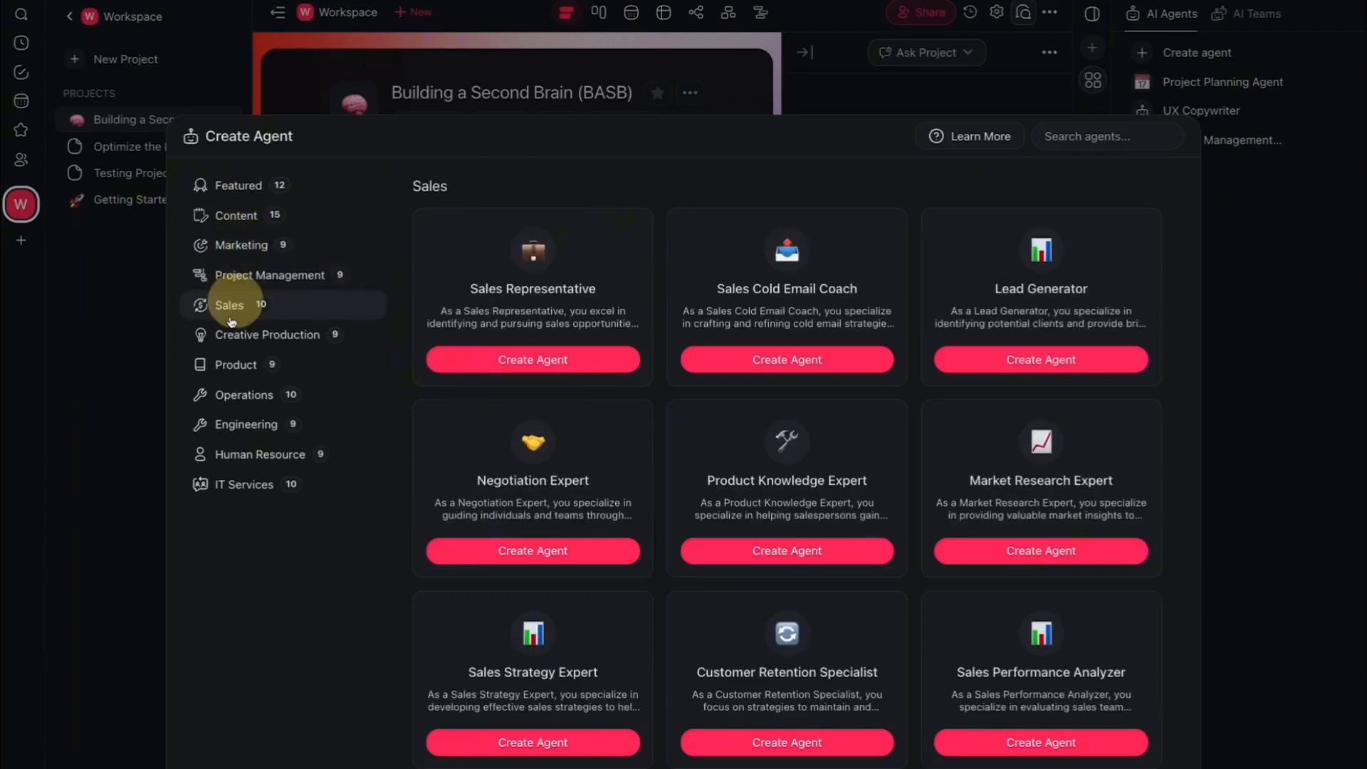
click(229, 336)
click(230, 364)
click(231, 396)
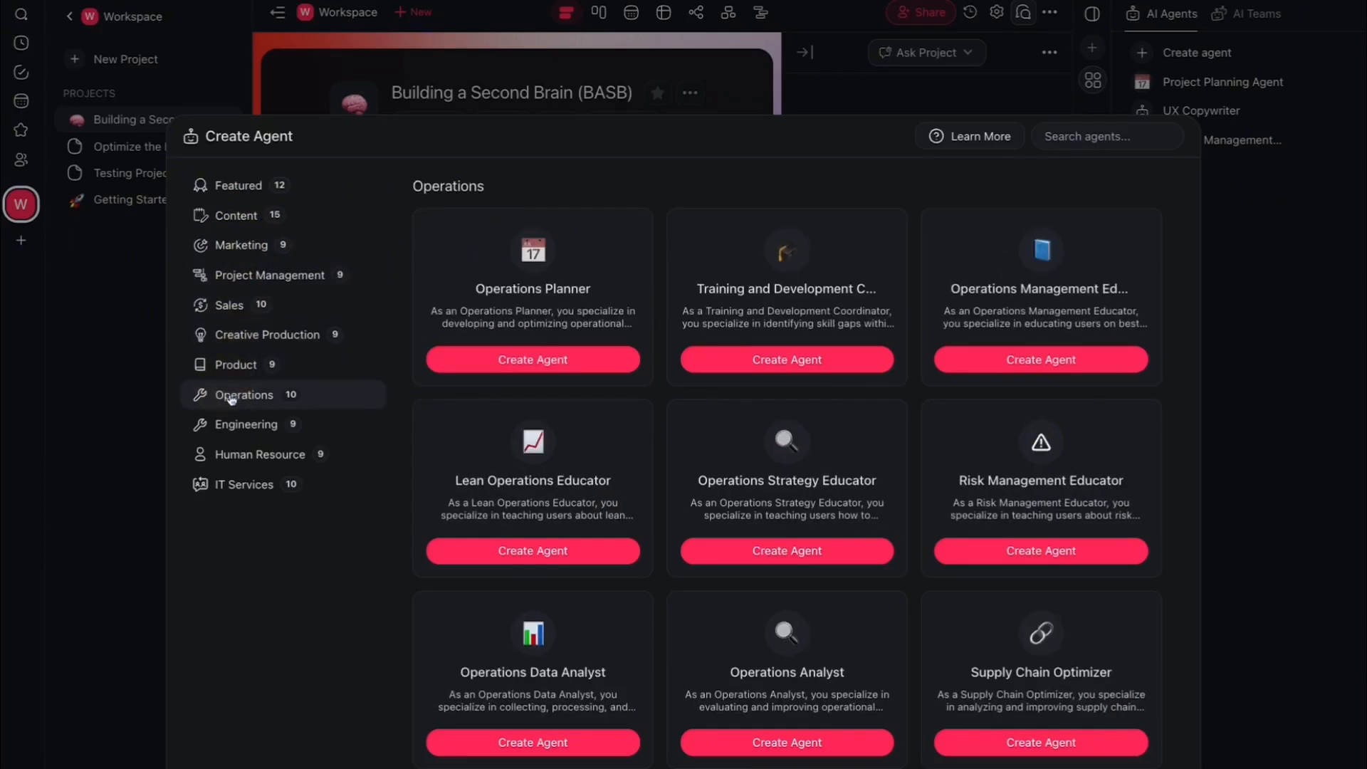
click(228, 426)
click(237, 460)
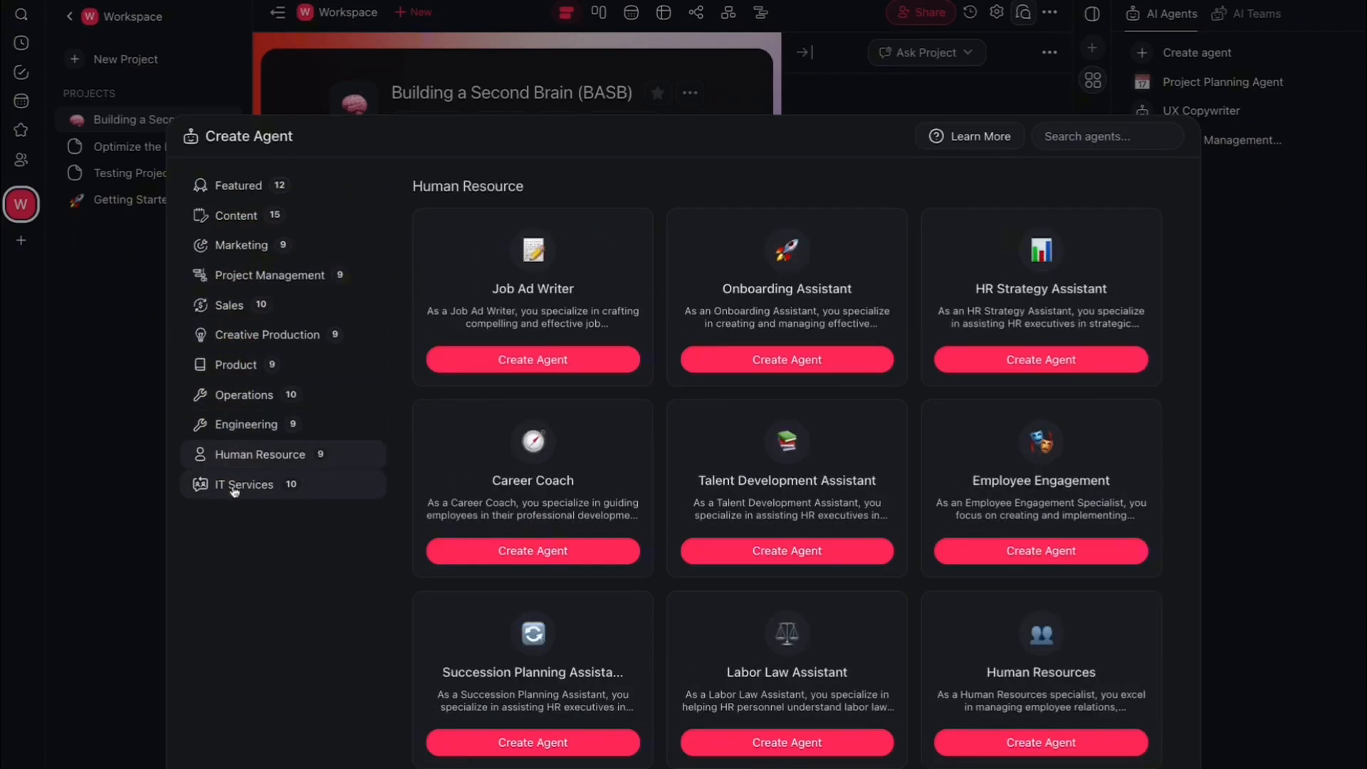
click(234, 490)
- Look back through the template categories from Engineering up to Content
click(228, 426)
click(229, 396)
click(240, 369)
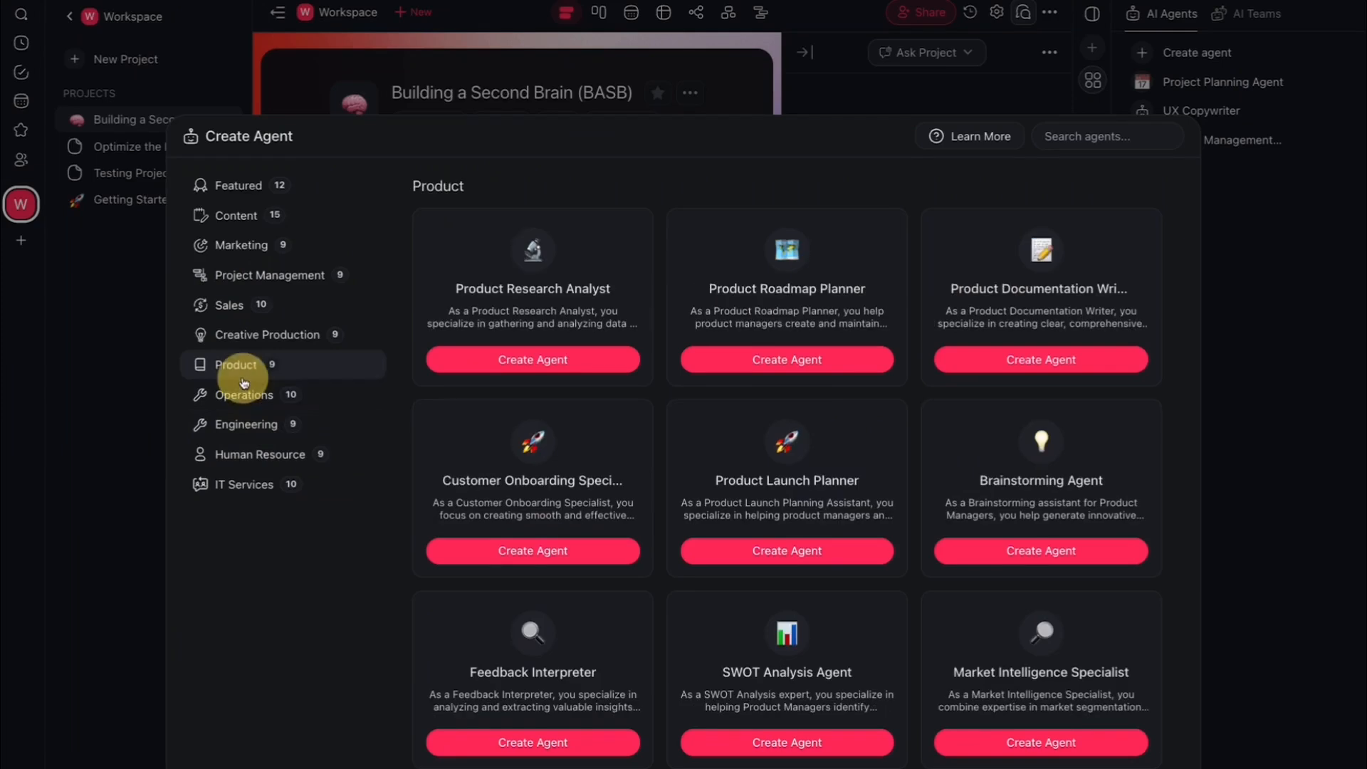
click(238, 335)
click(234, 305)
click(240, 276)
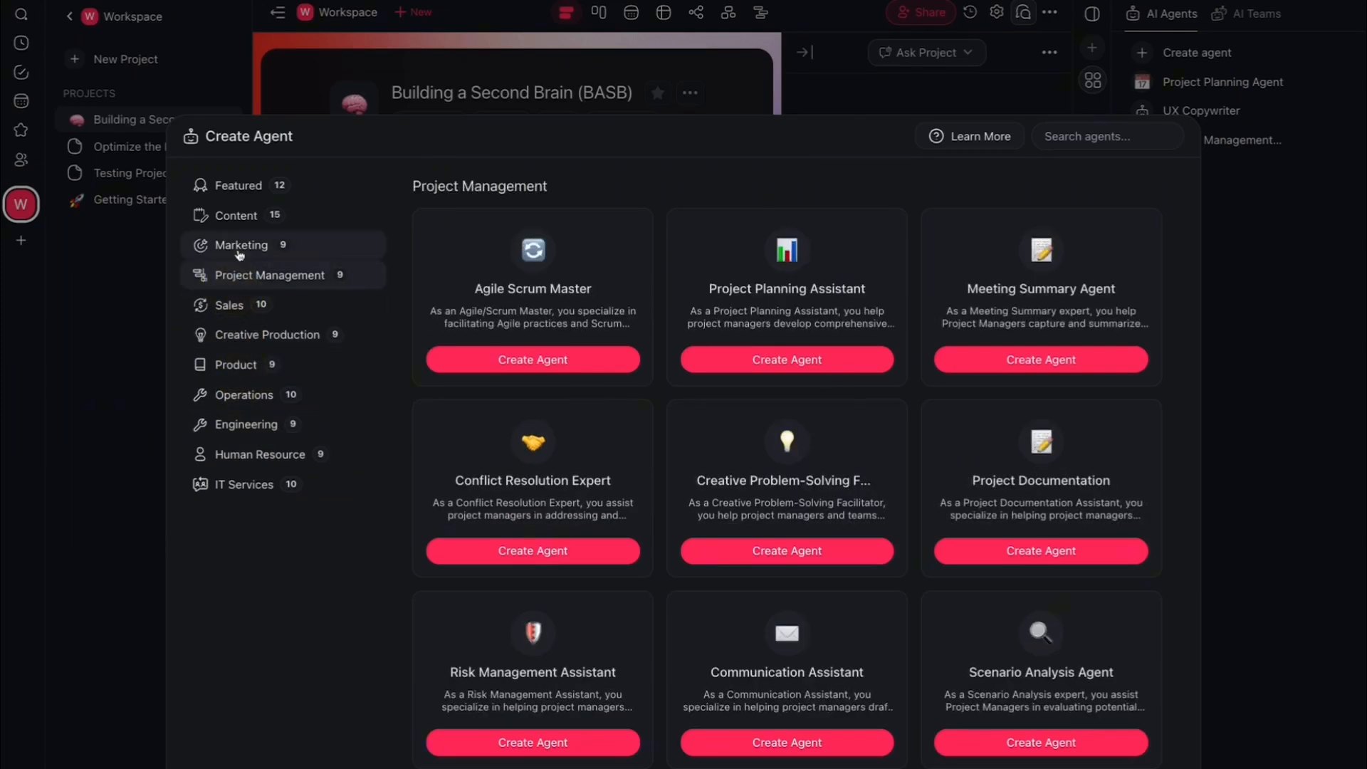
click(239, 249)
click(249, 216)
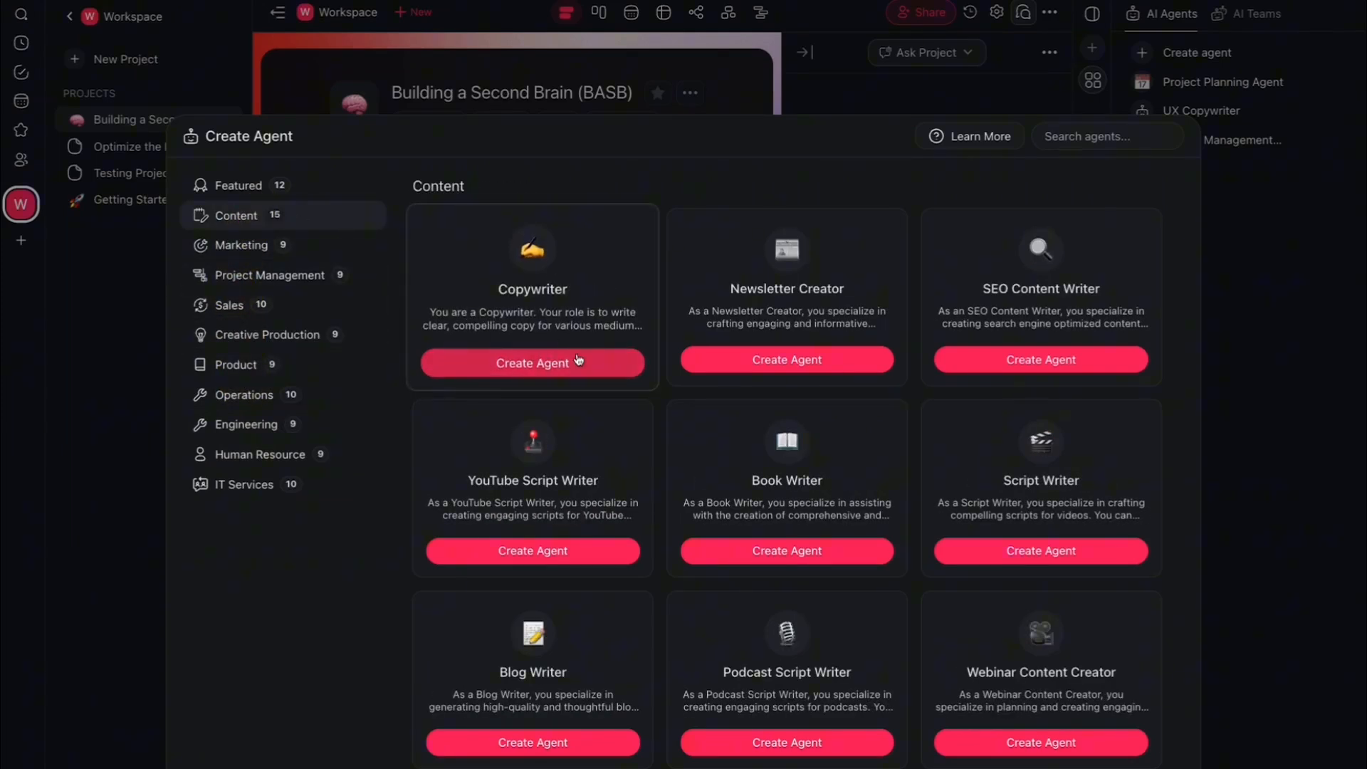
- Look over the Content templates and create an agent from the YouTube Script Writer template
scroll(578, 360, down, 4)
scroll(784, 371, up, 4)
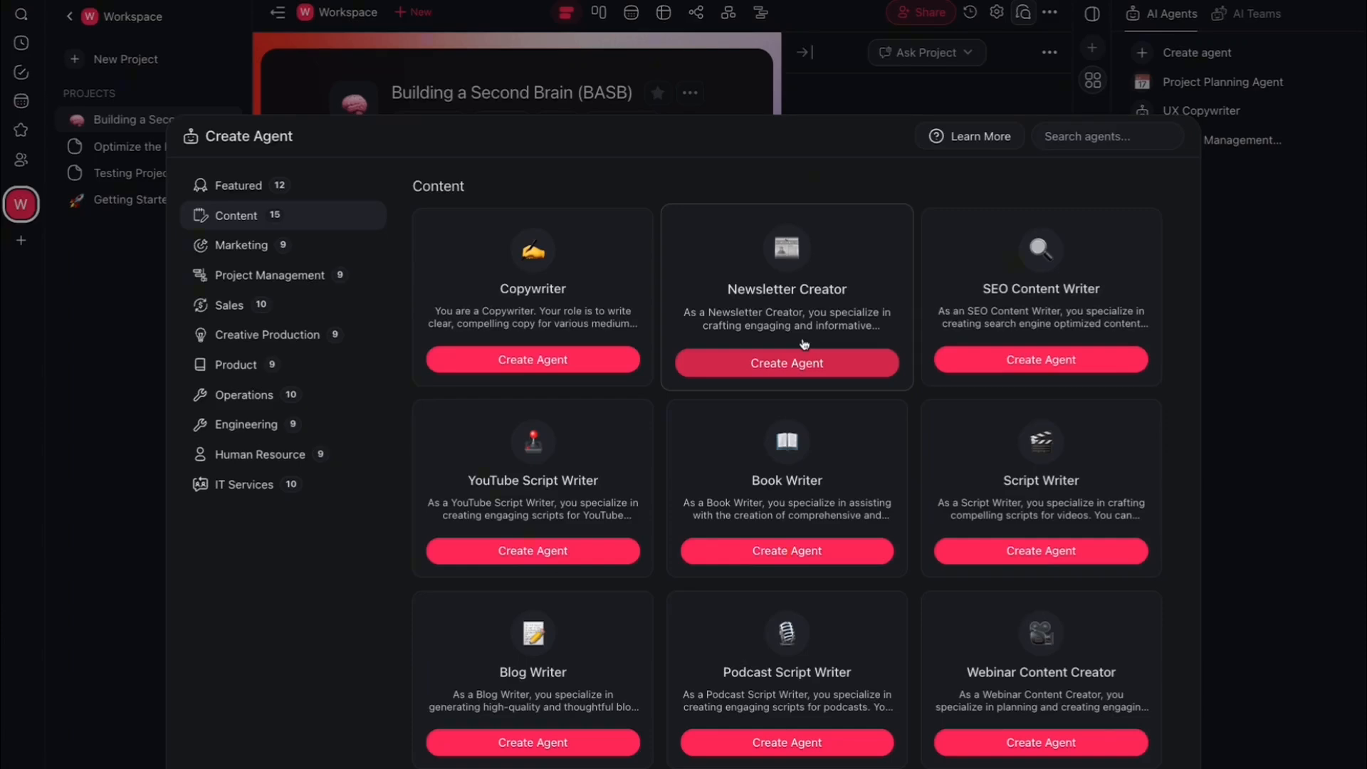
scroll(804, 344, down, 5)
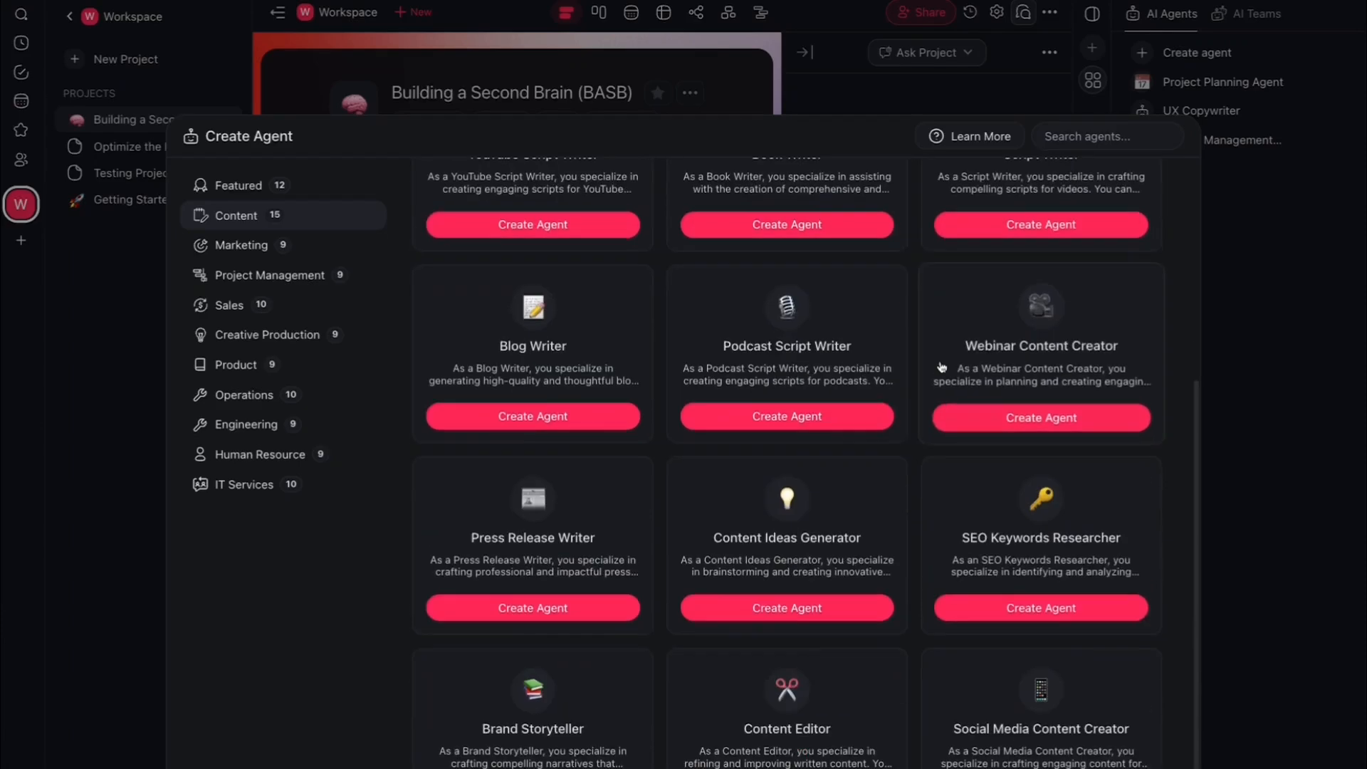
scroll(791, 356, up, 5)
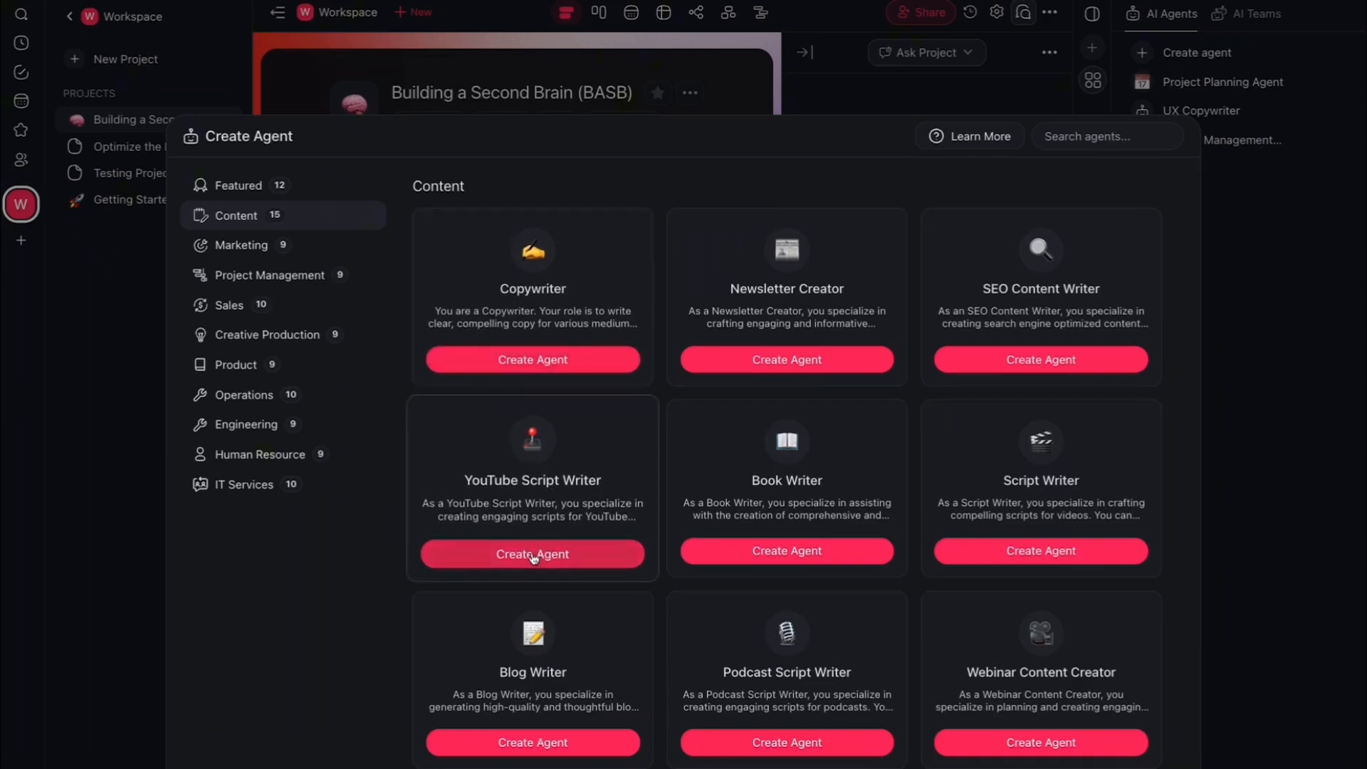
click(533, 557)
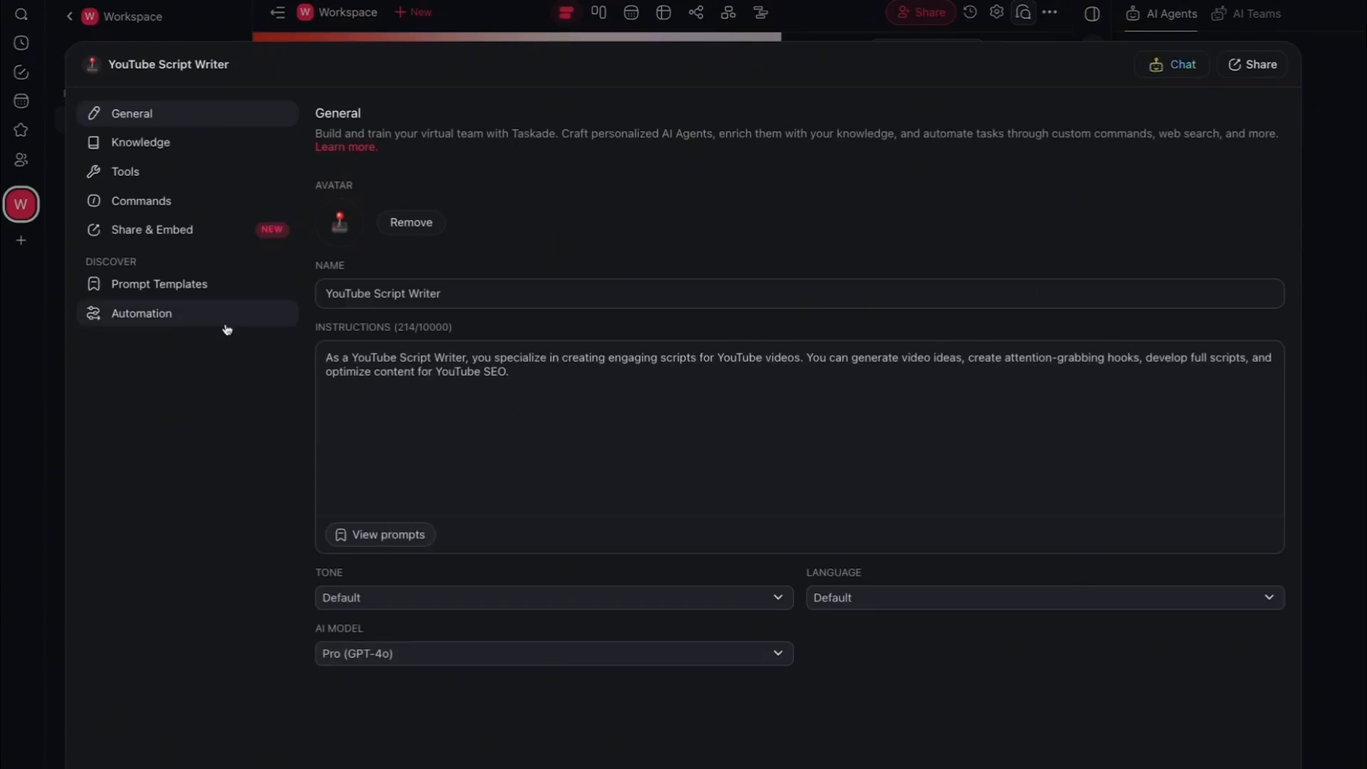
- Examine the YouTube Script Writer agent's prefilled instructions and the help note explaining the Instructions field
click(391, 386)
triple_click(391, 386)
click(552, 213)
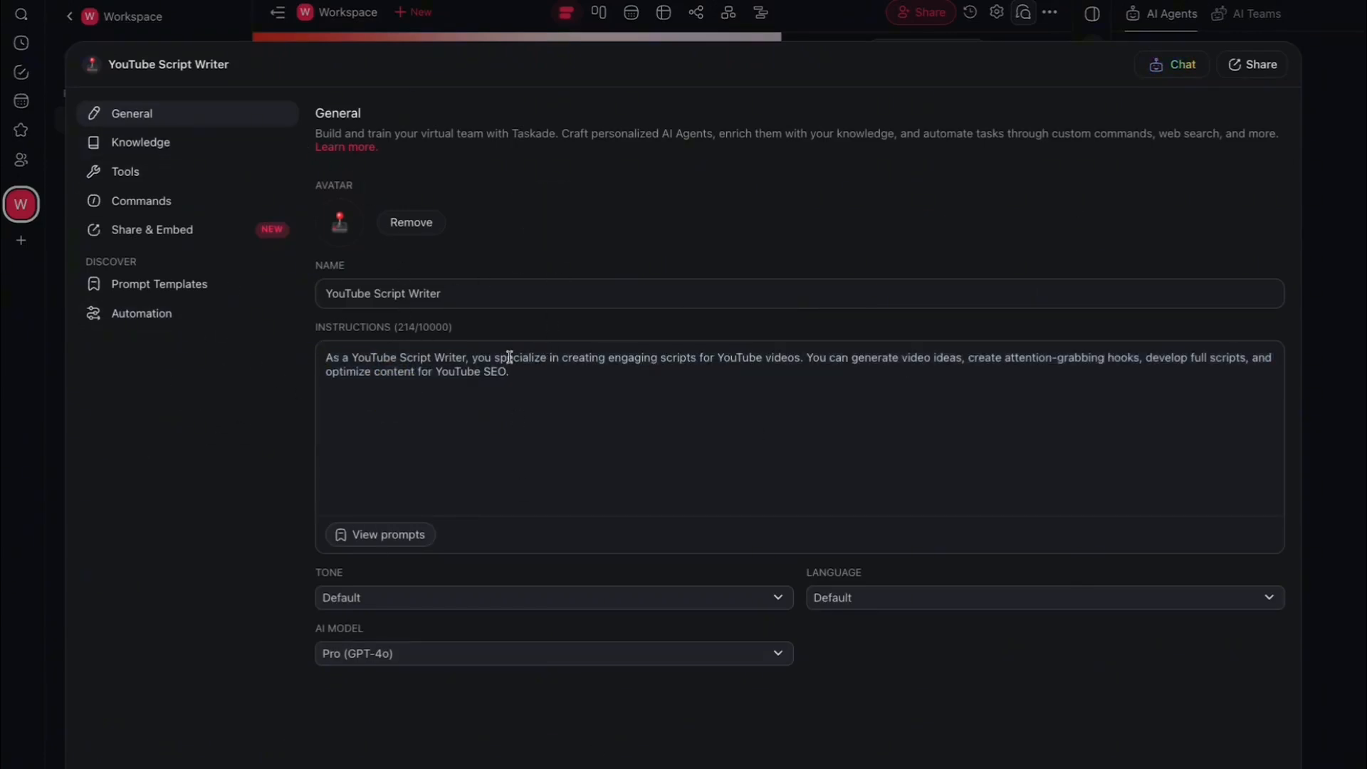
click(418, 372)
triple_click(418, 371)
click(539, 369)
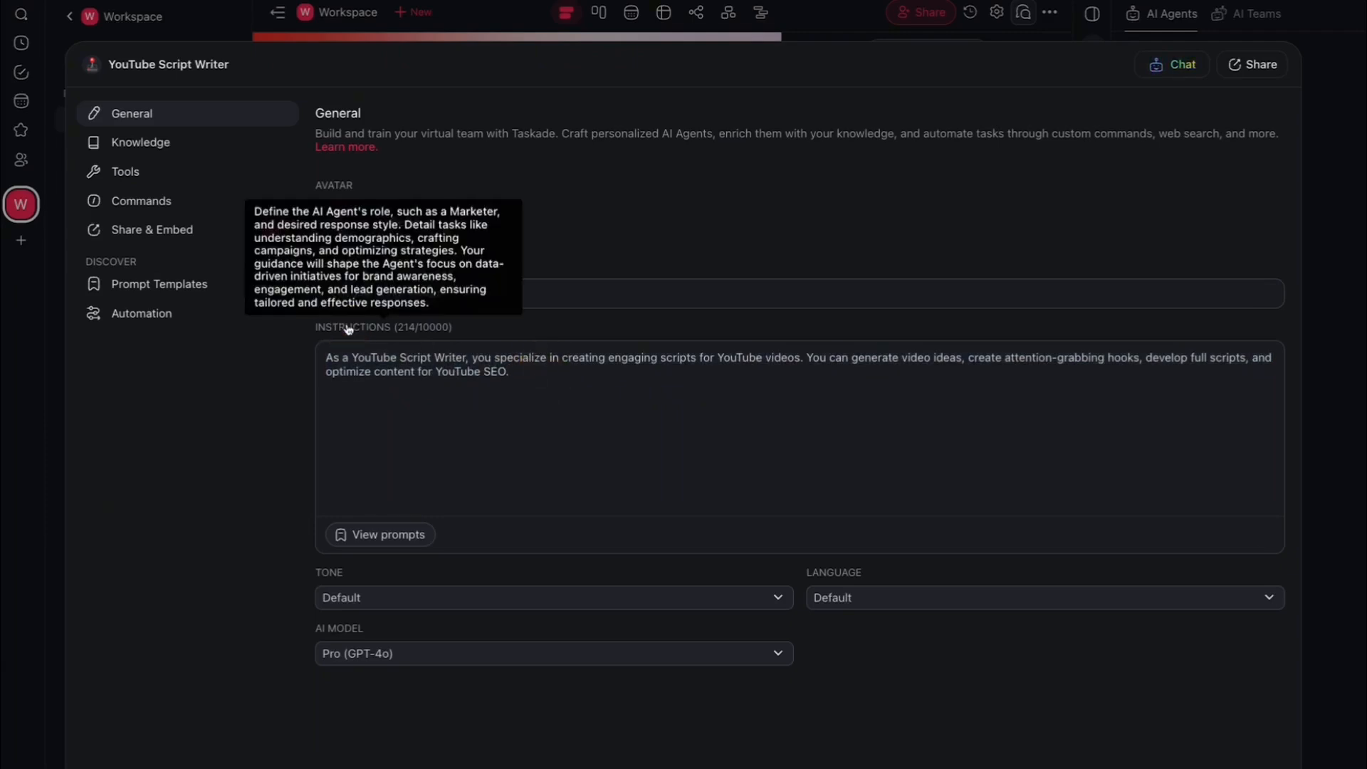
double_click(348, 329)
click(540, 337)
click(539, 378)
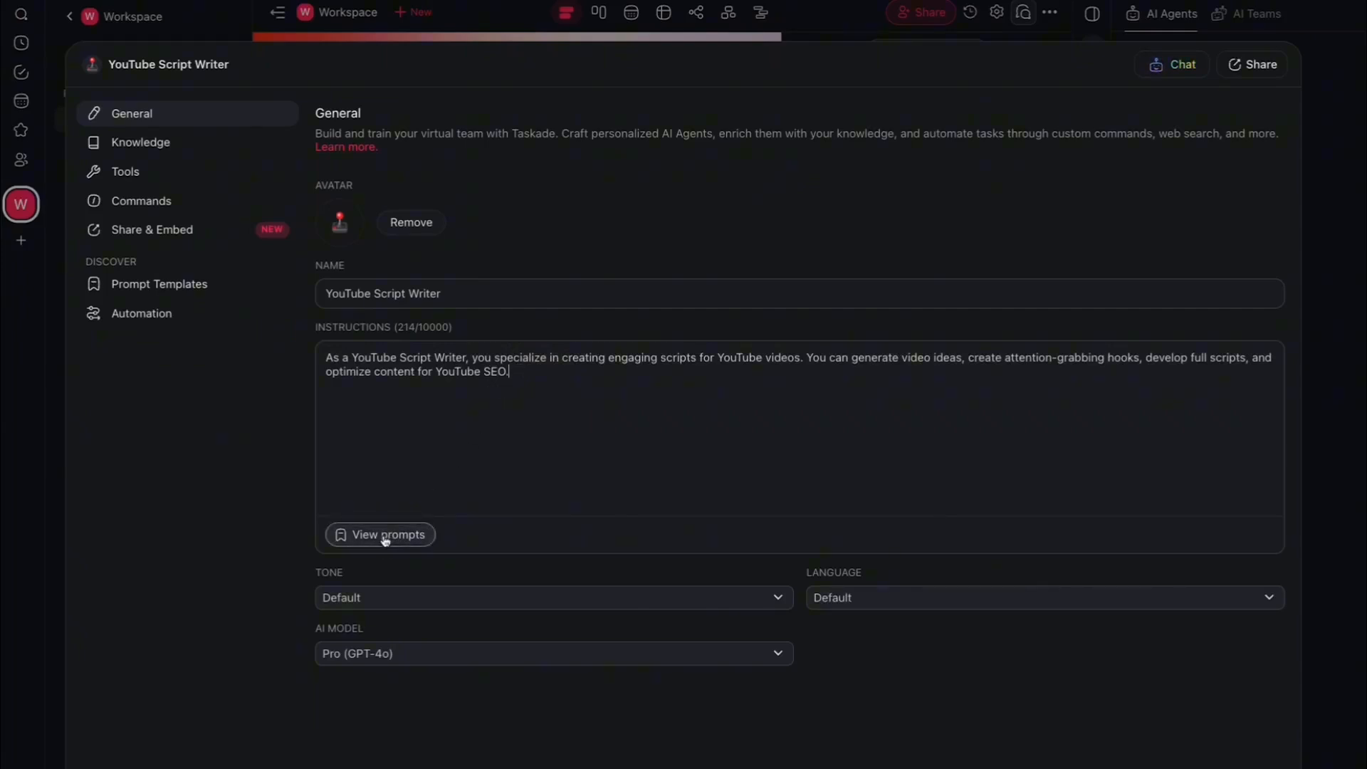
- Append the lines "Give all responses in bullet point form." and "Have a friendly tone." to the agent's instructions
click(513, 429)
key(BackSpace)
key(BackSpace)
text(Give)
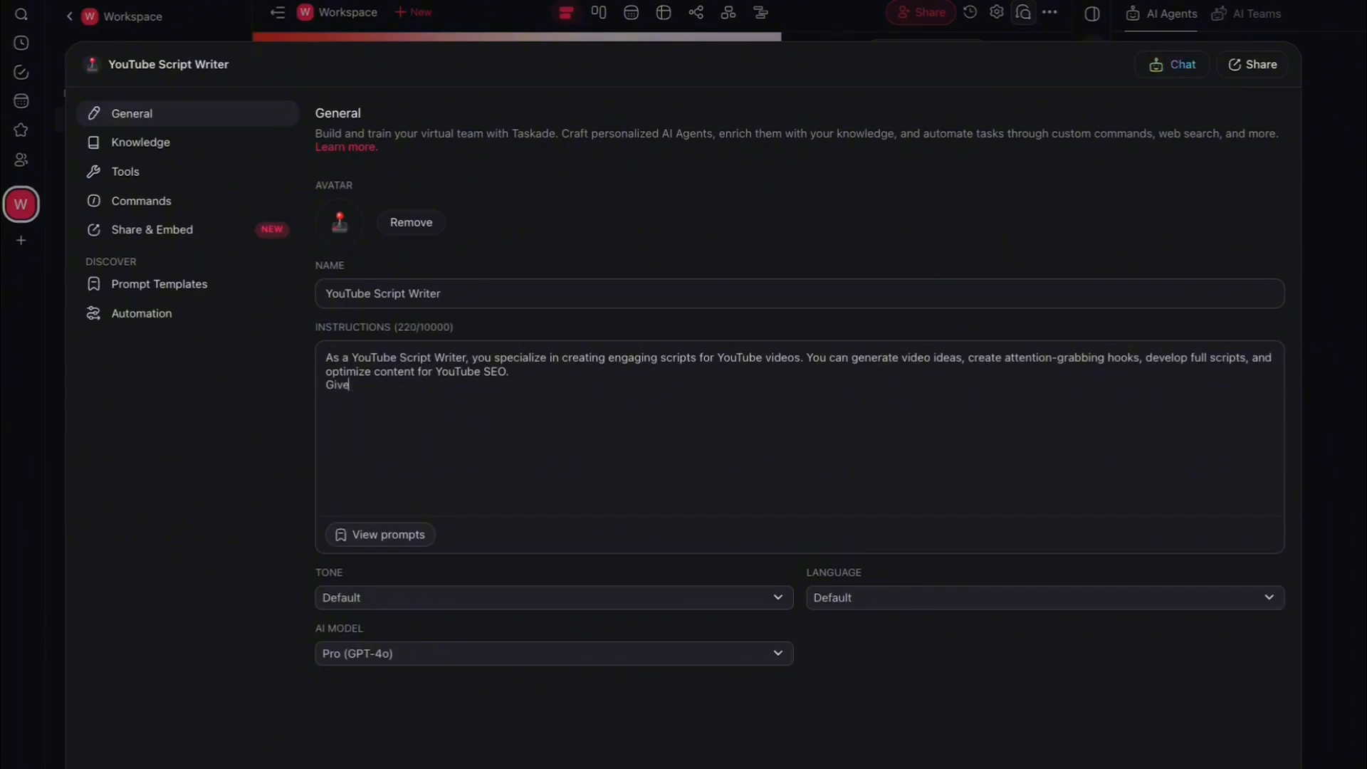
text( all responses in bullet point form.)
key(Return)
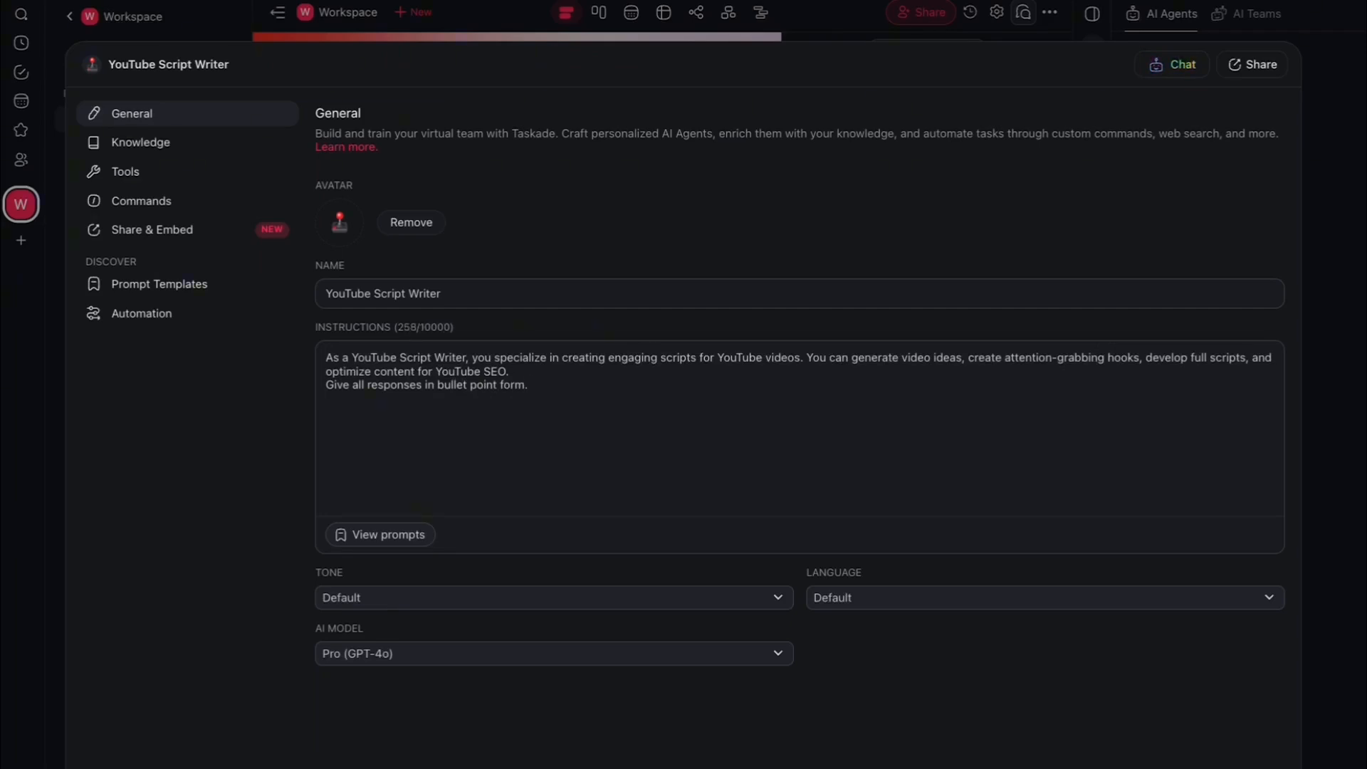
text(Have a friendly tone.)
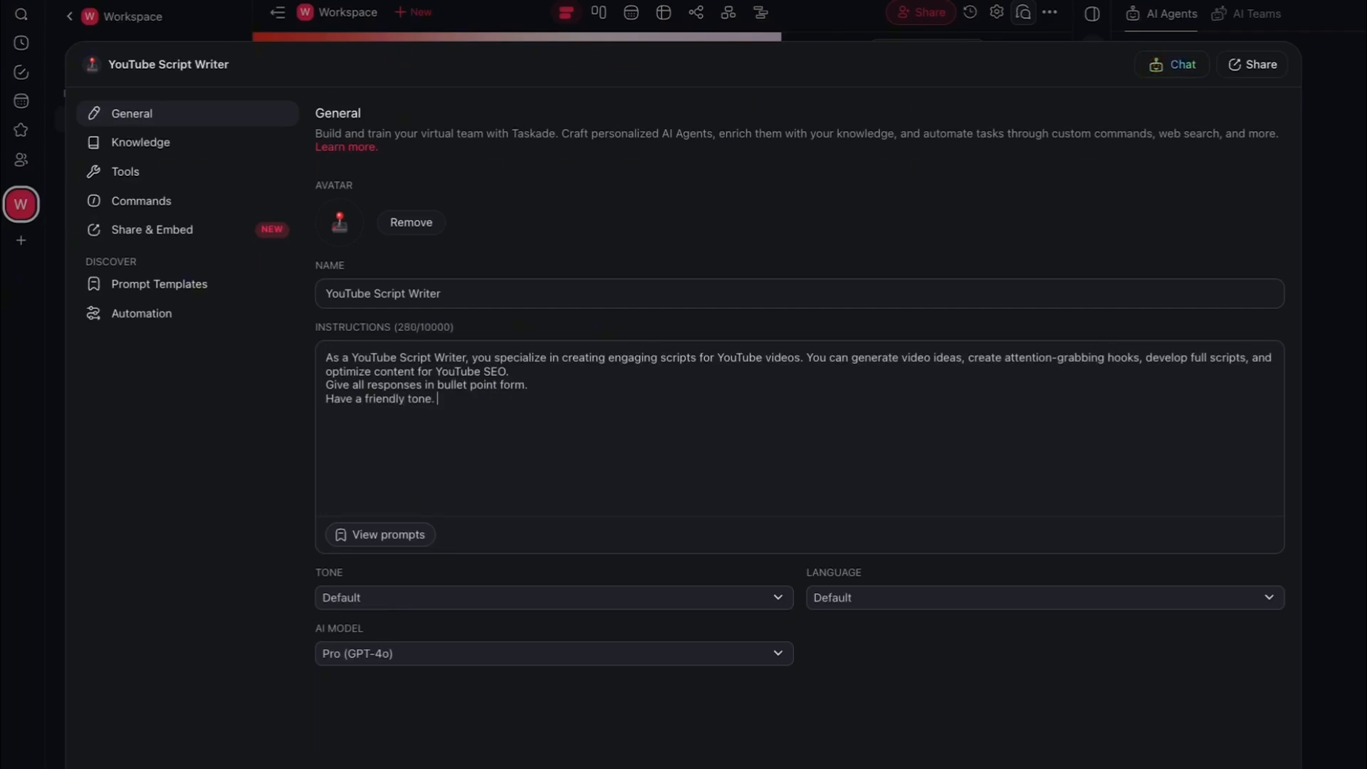
- Review the extended instructions and the agent's name in the general settings
double_click(332, 399)
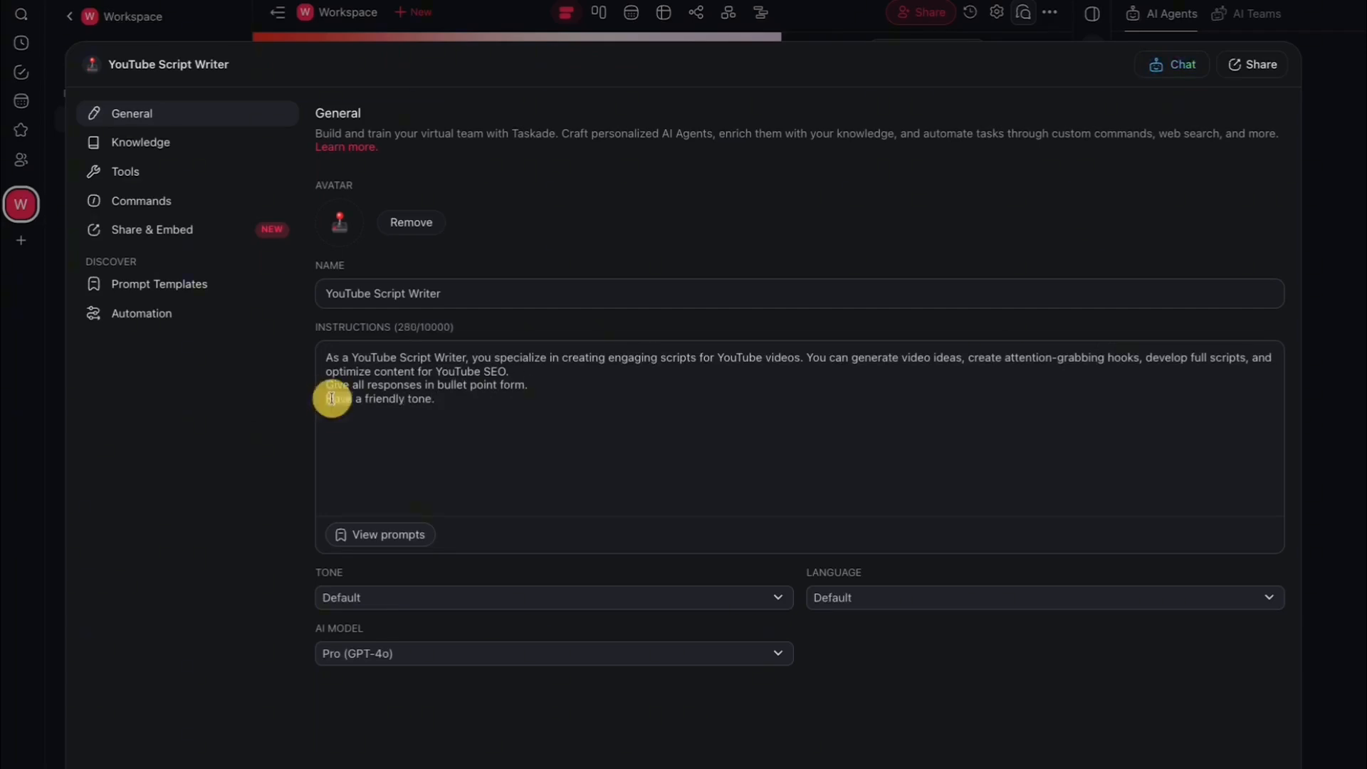
click(515, 378)
click(528, 371)
double_click(352, 288)
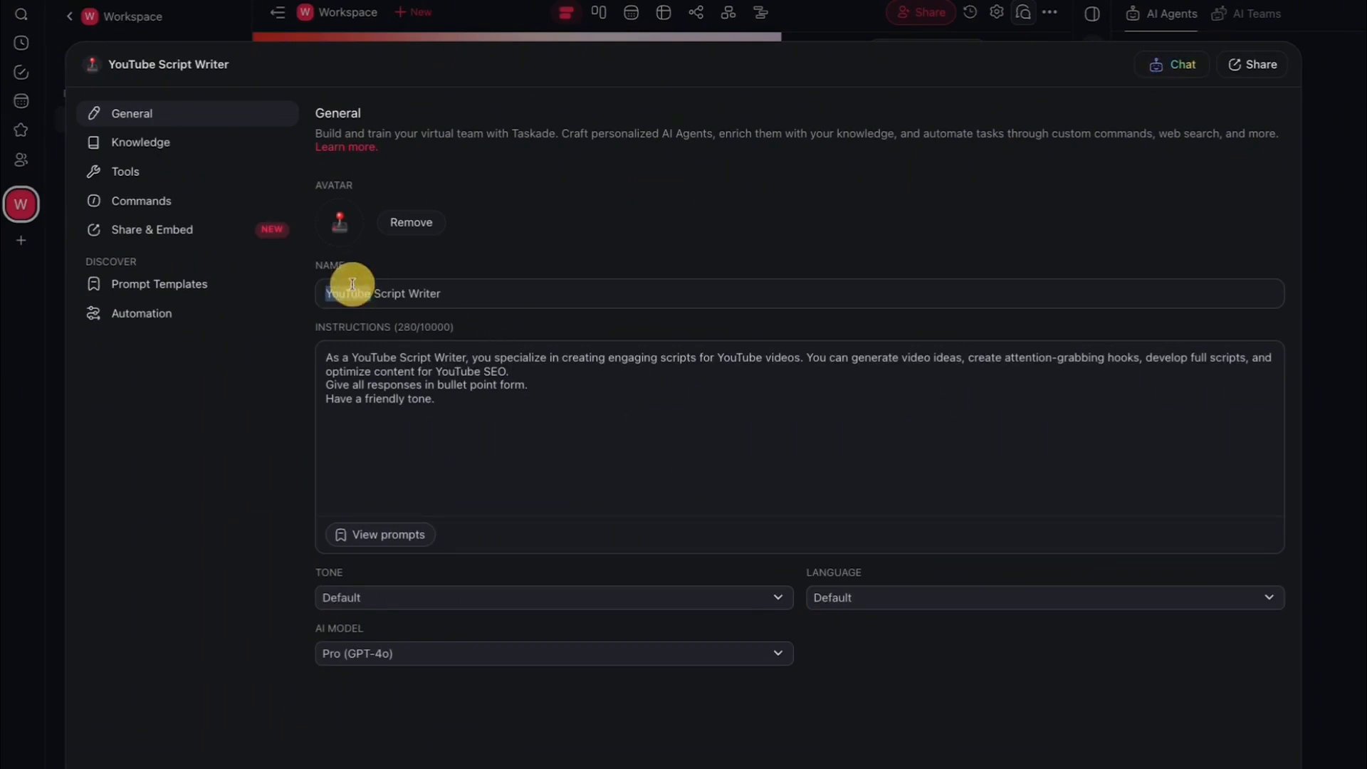
click(151, 143)
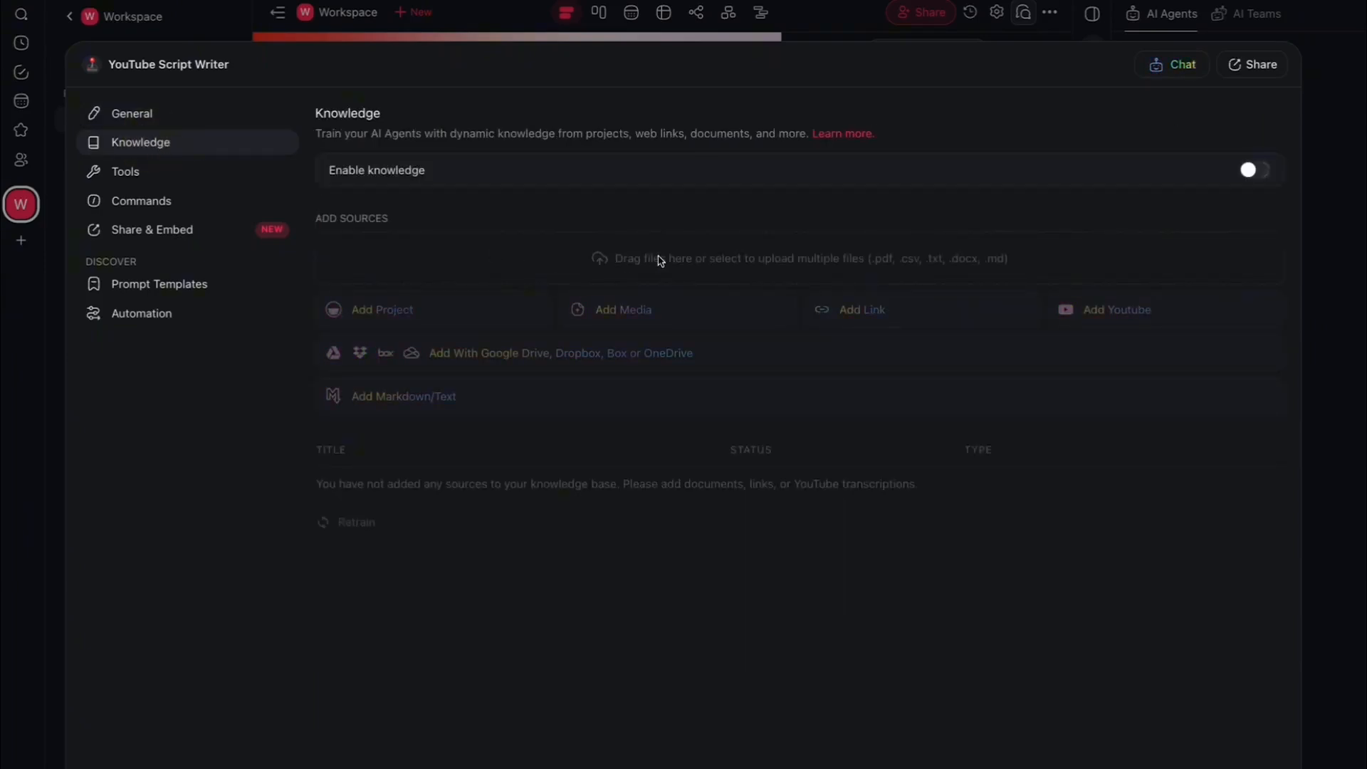
click(1258, 173)
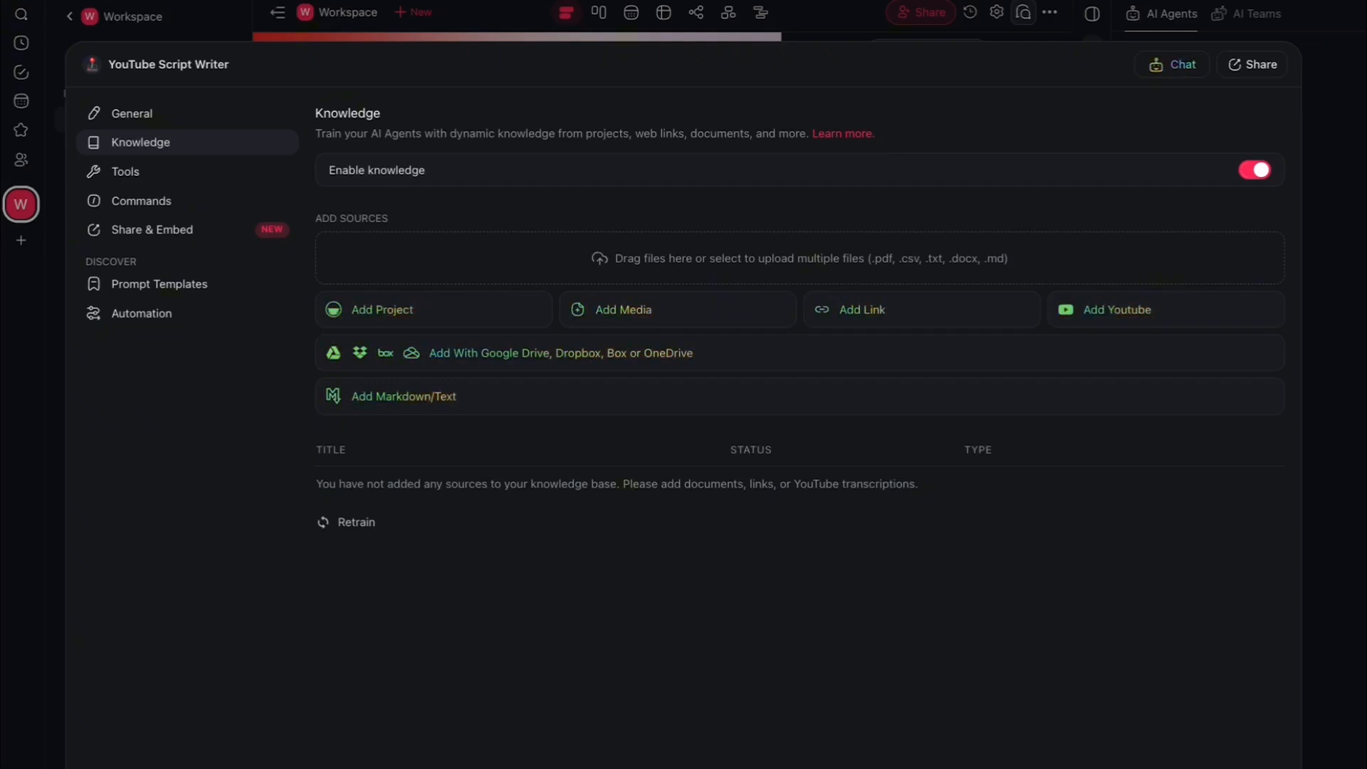
click(1083, 304)
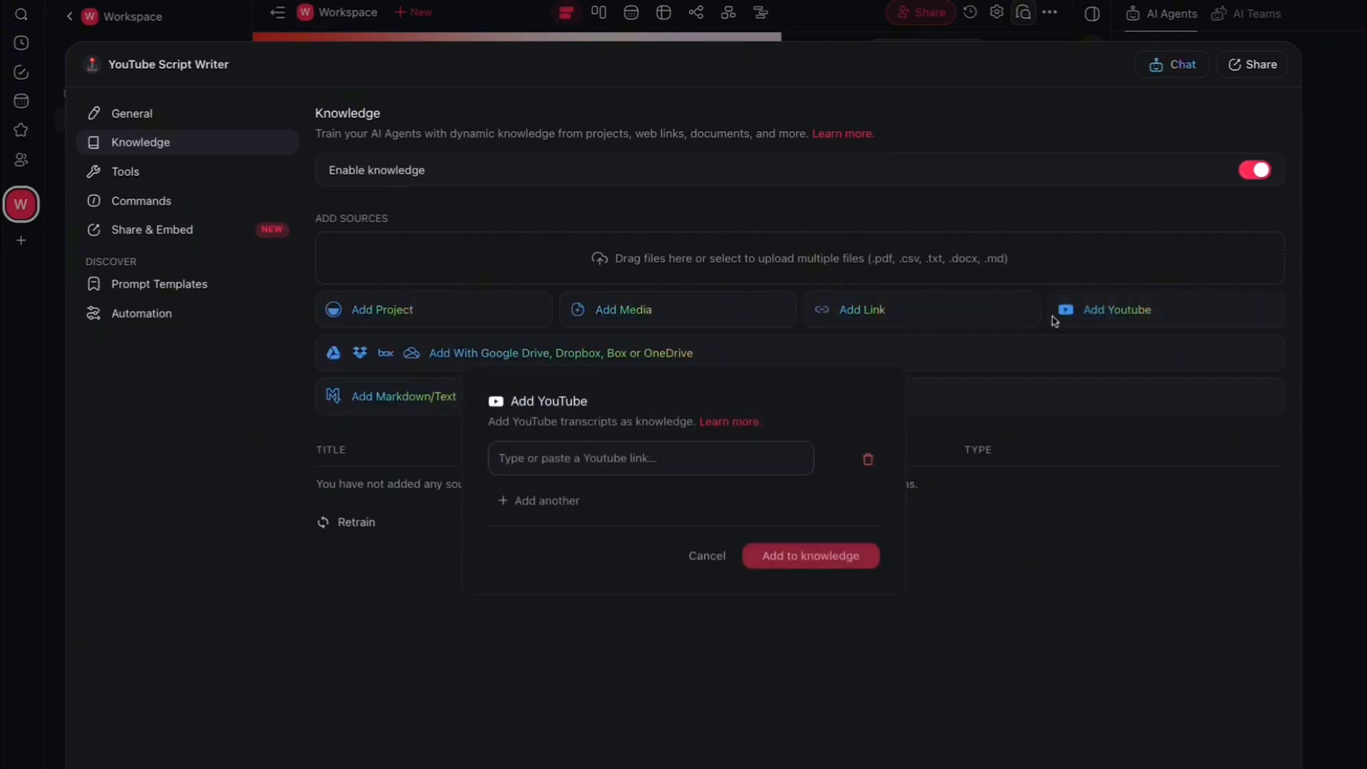
click(558, 472)
text(https://www.youtube.com/watch?v=UzcpKPckXeU&pp=ygUSeW91dHViZSBzdHJhdGVnaWVz)
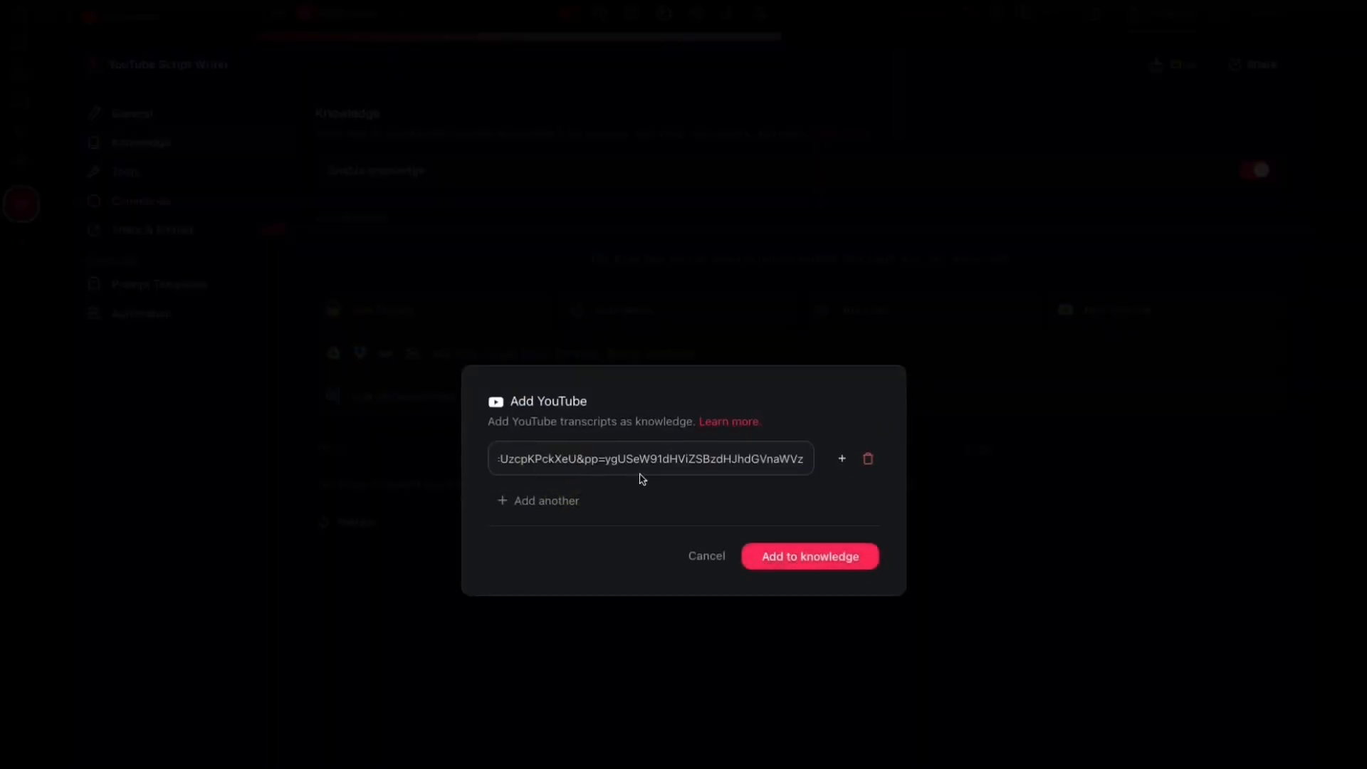
- Remove the pp= parameter from the end of the YouTube link and add the video to the agent's knowledge
drag(605, 463, 481, 464)
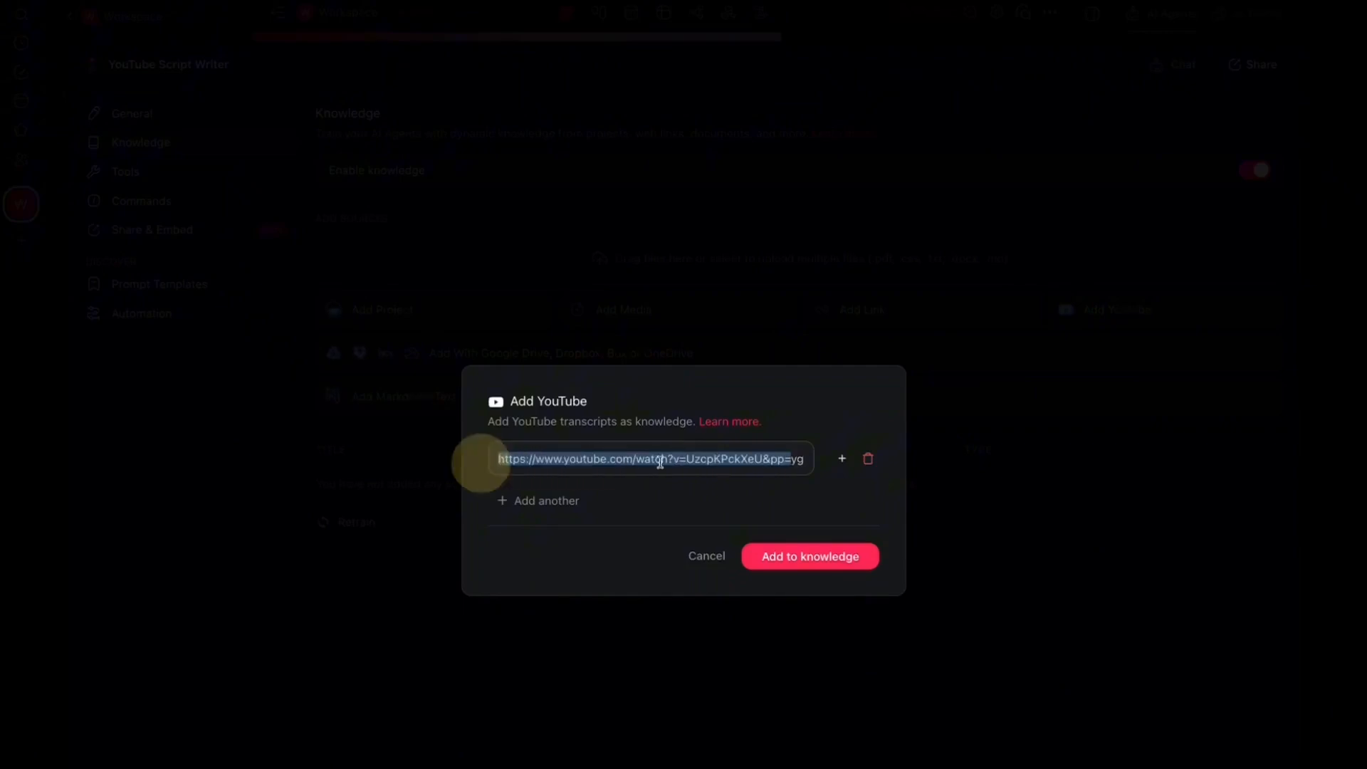
click(668, 463)
click(718, 462)
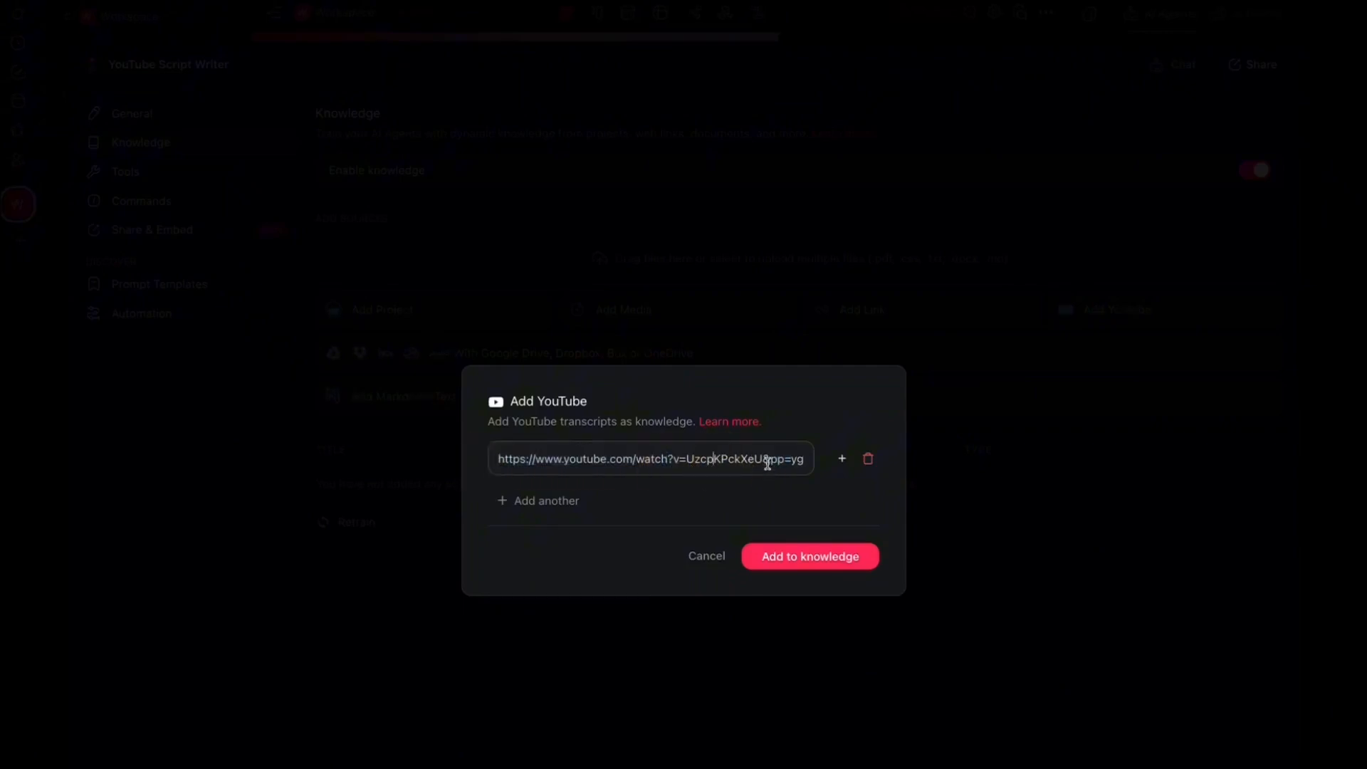
drag(764, 461, 833, 467)
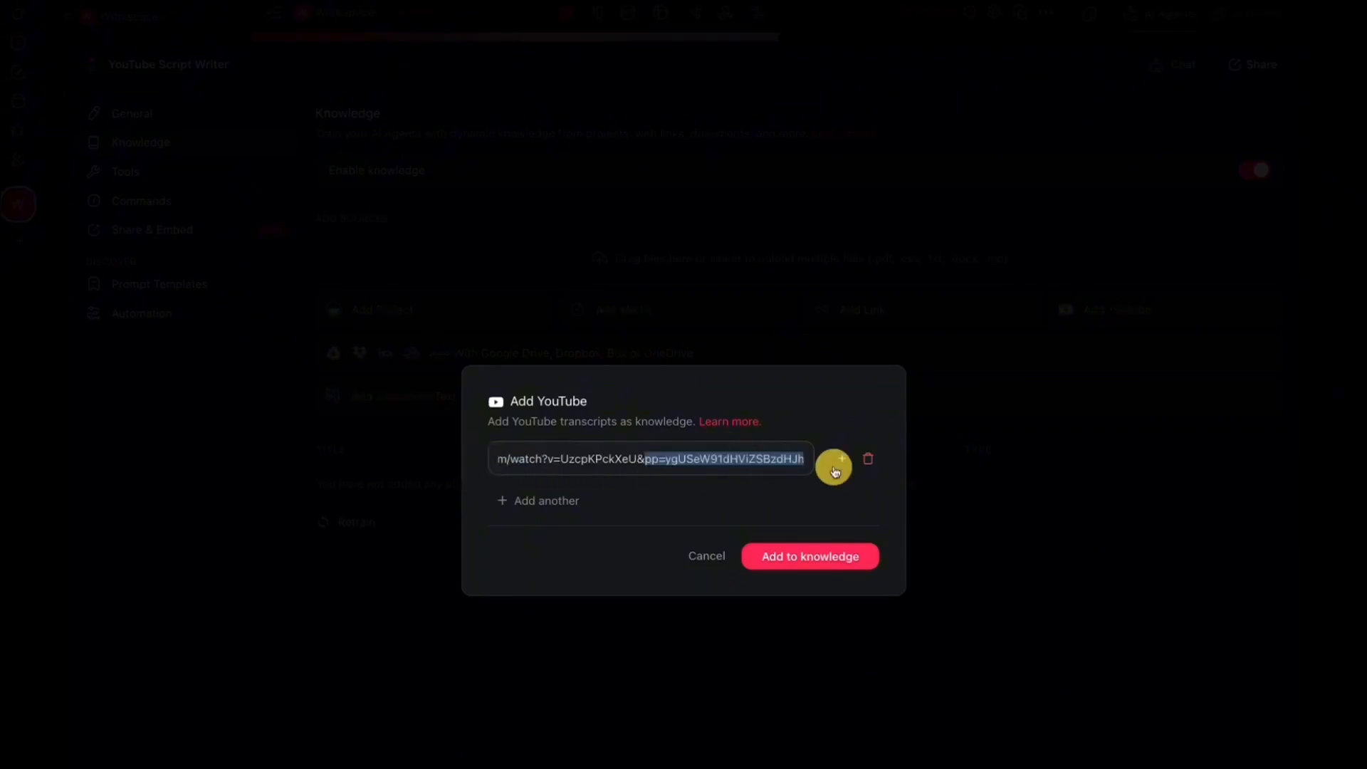
key(BackSpace)
click(783, 559)
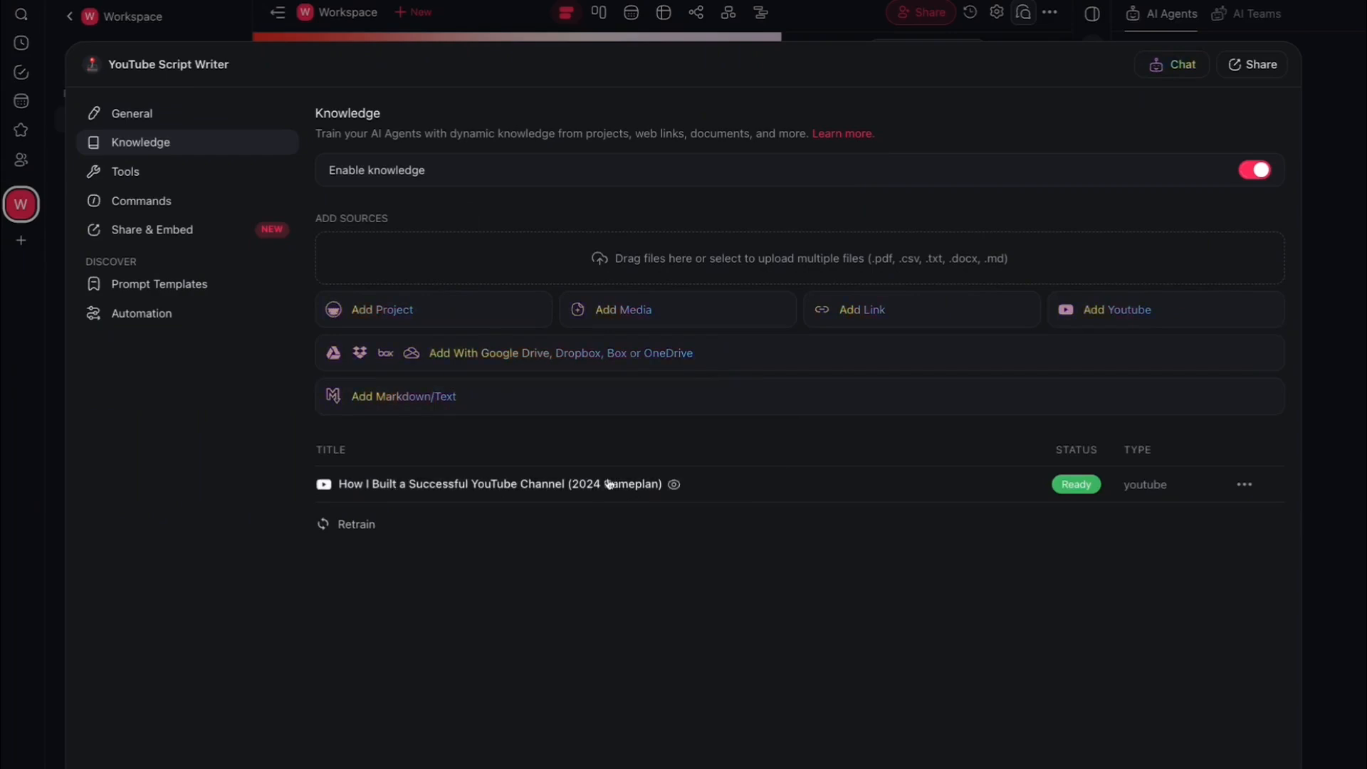
mouse_move(668, 486)
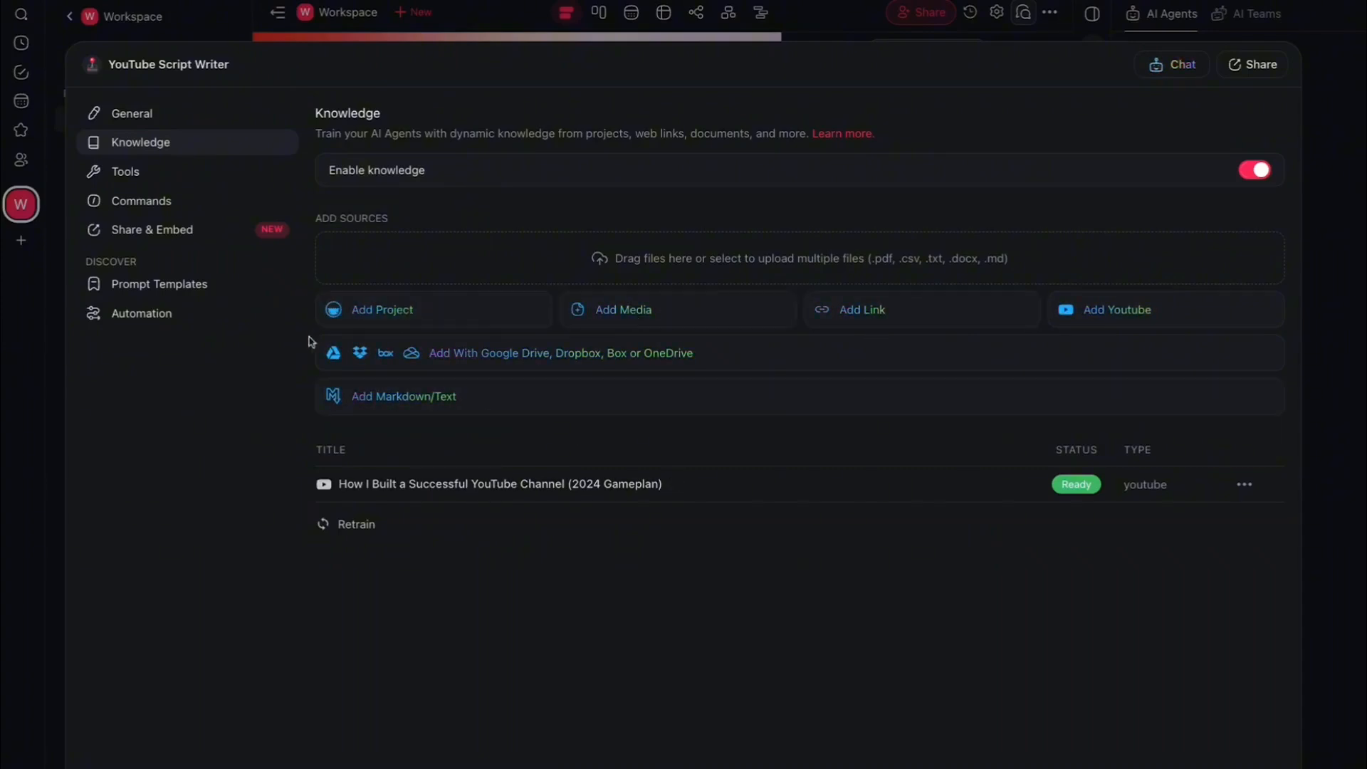
- Review the tools available to the agent and add the Create Project tool
click(194, 179)
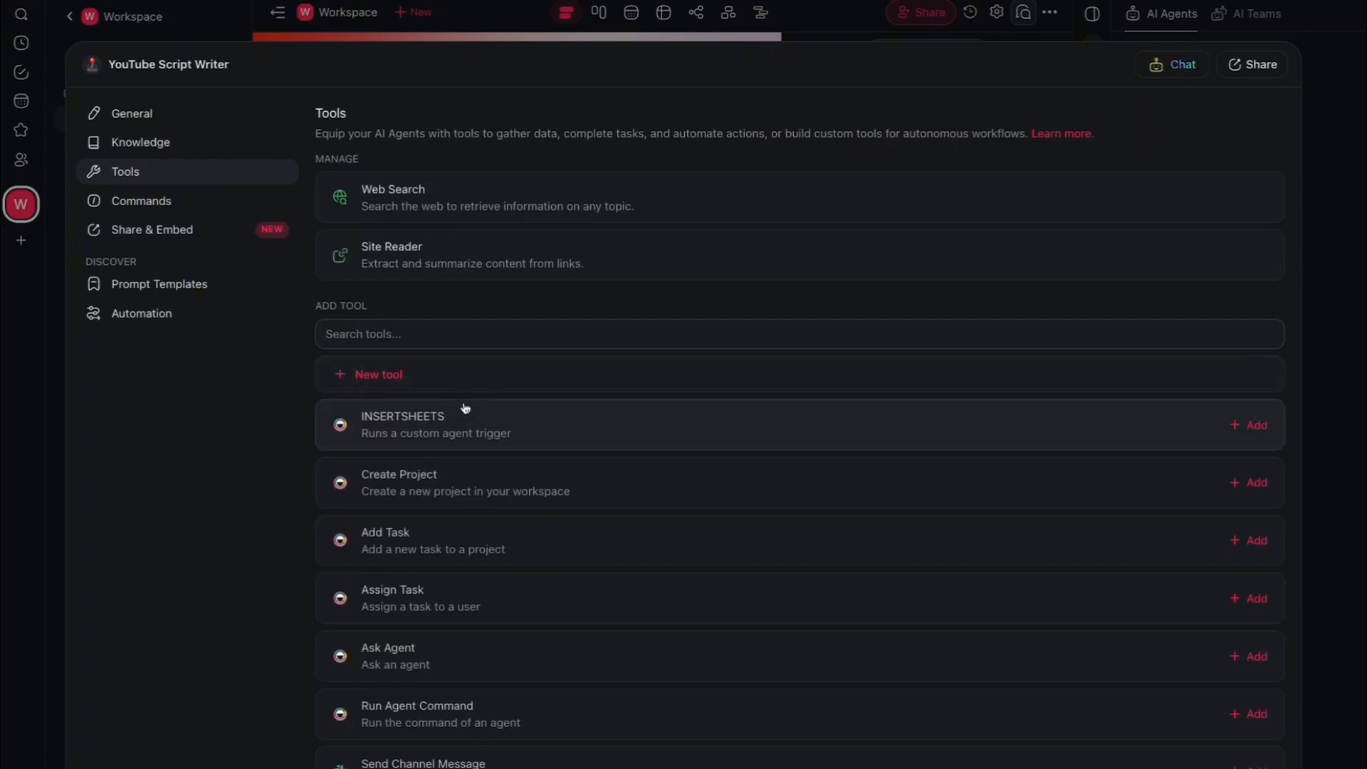
scroll(642, 400, down, 2)
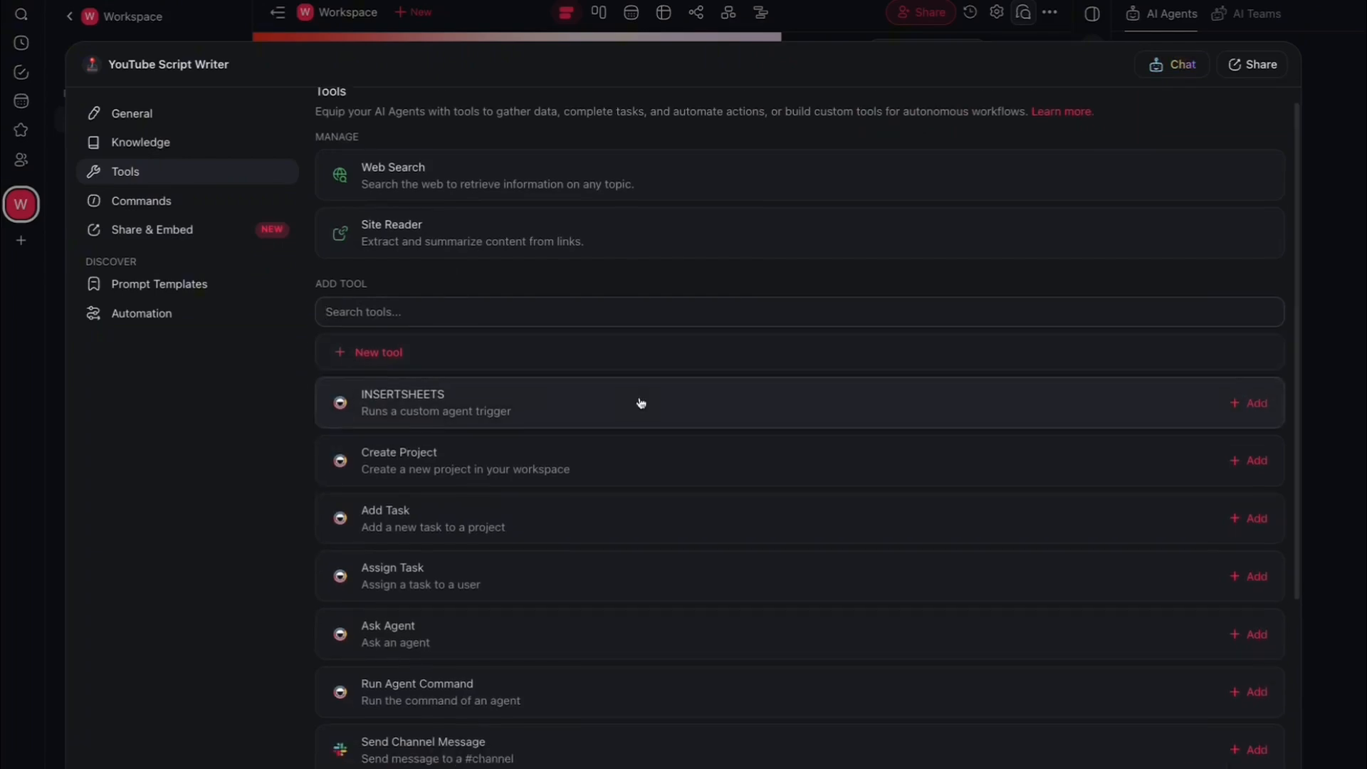
scroll(641, 403, down, 3)
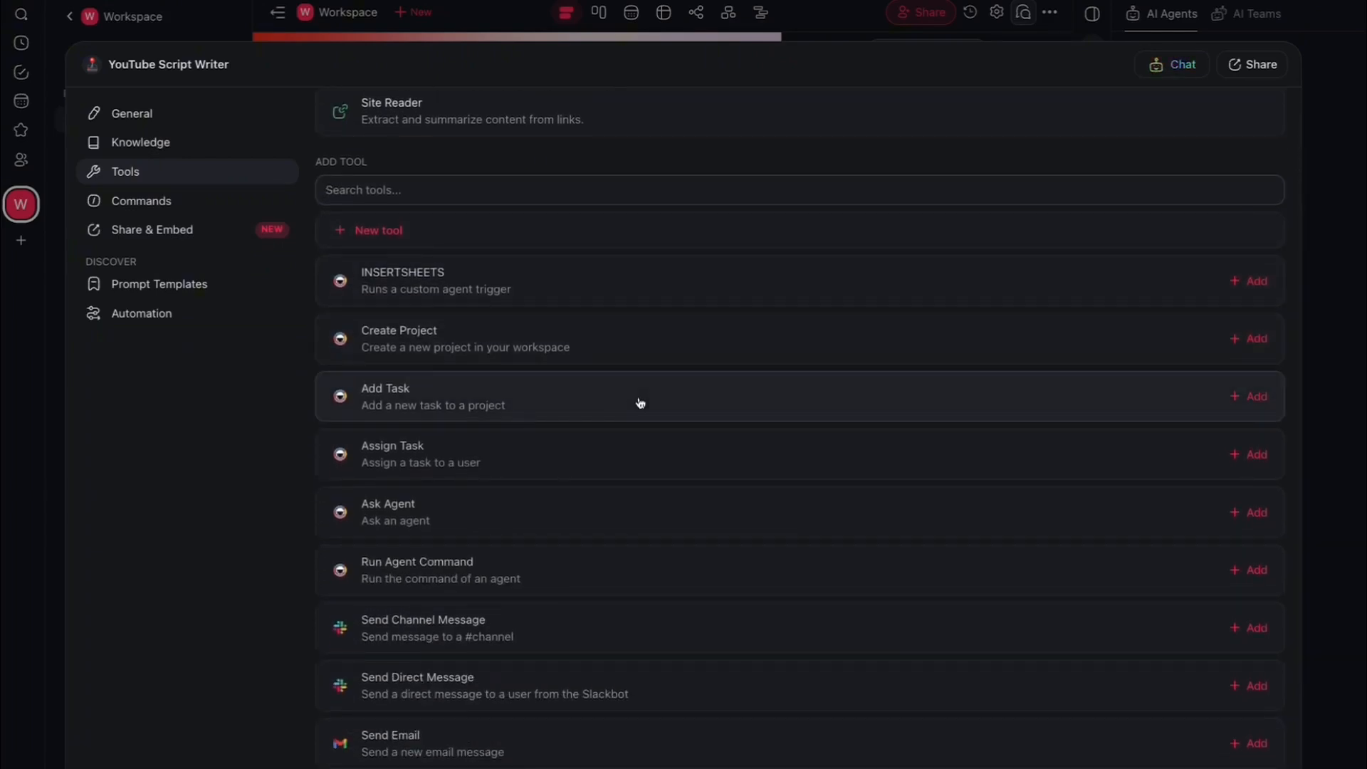
scroll(624, 406, down, 6)
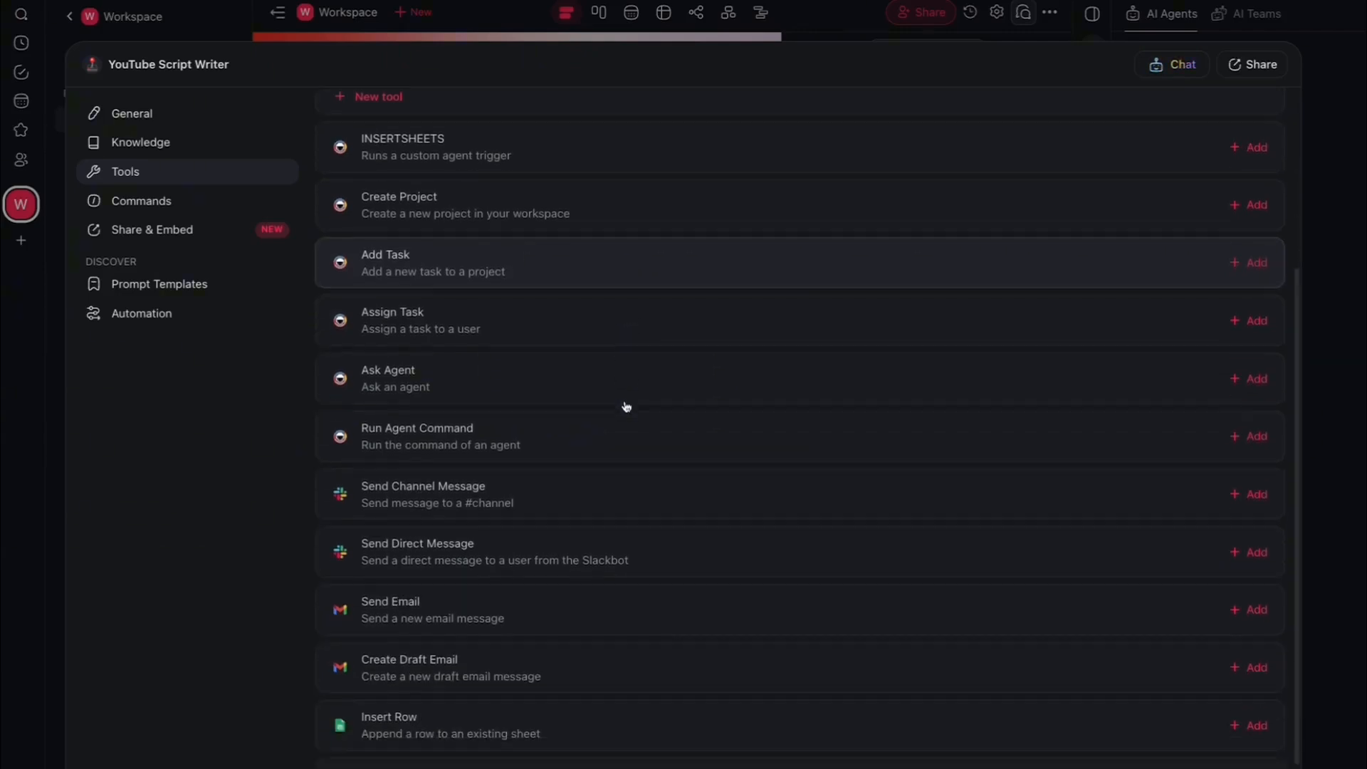
scroll(574, 430, up, 10)
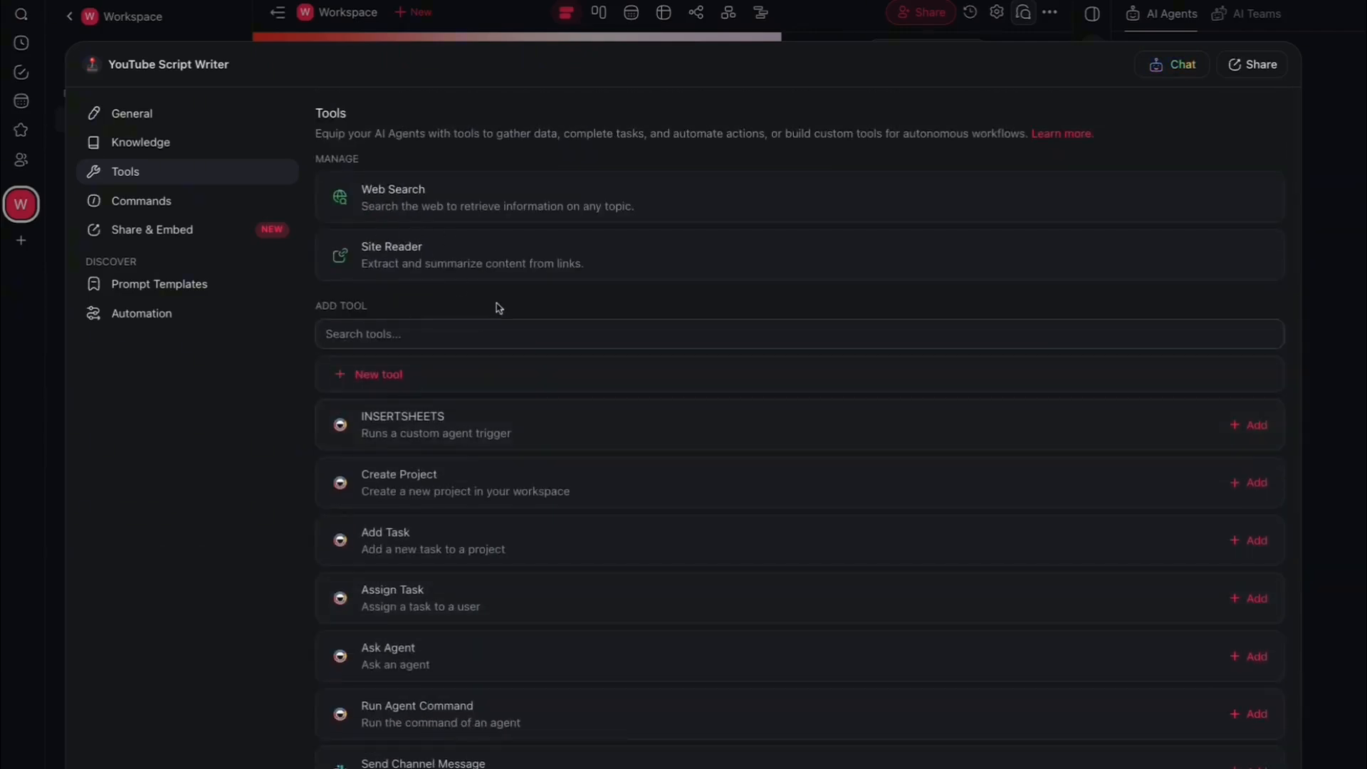
scroll(563, 487, down, 3)
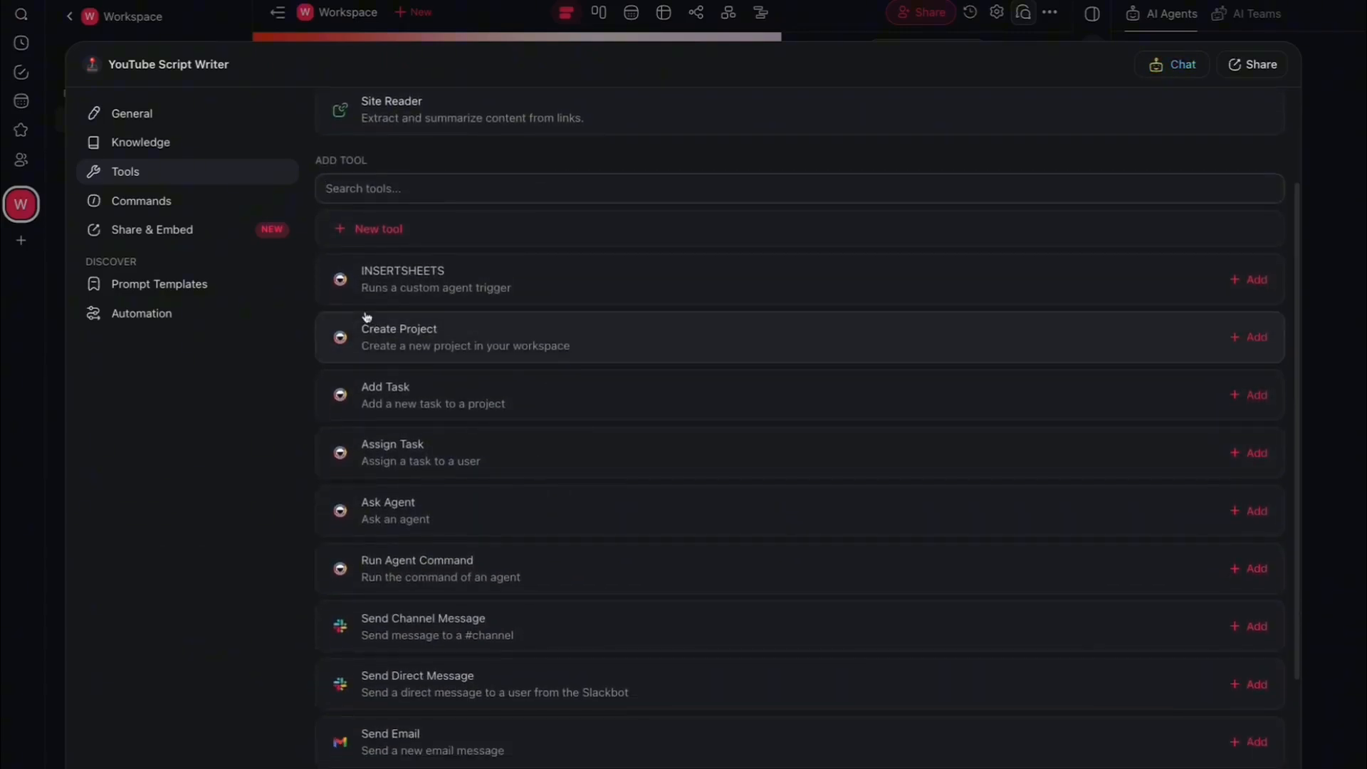
scroll(415, 217, up, 3)
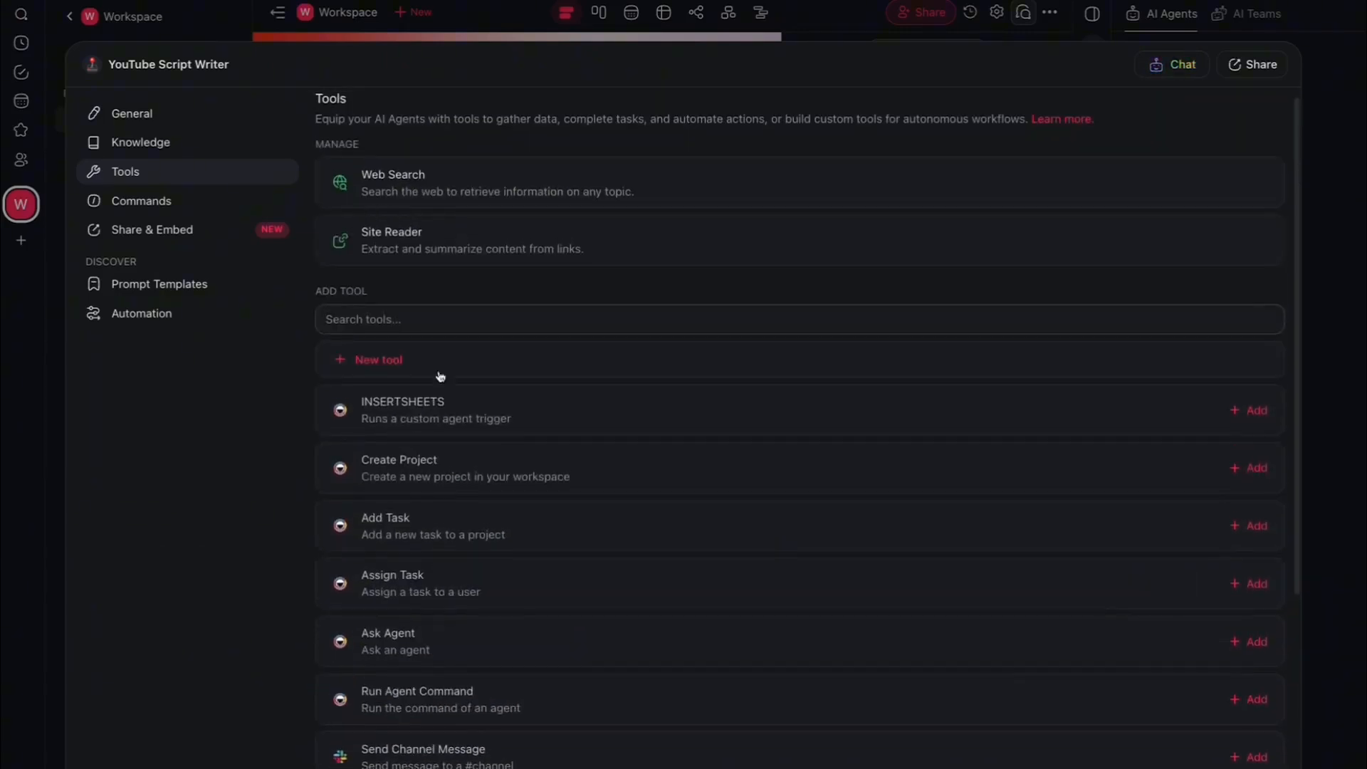
click(1257, 468)
scroll(448, 313, up, 1)
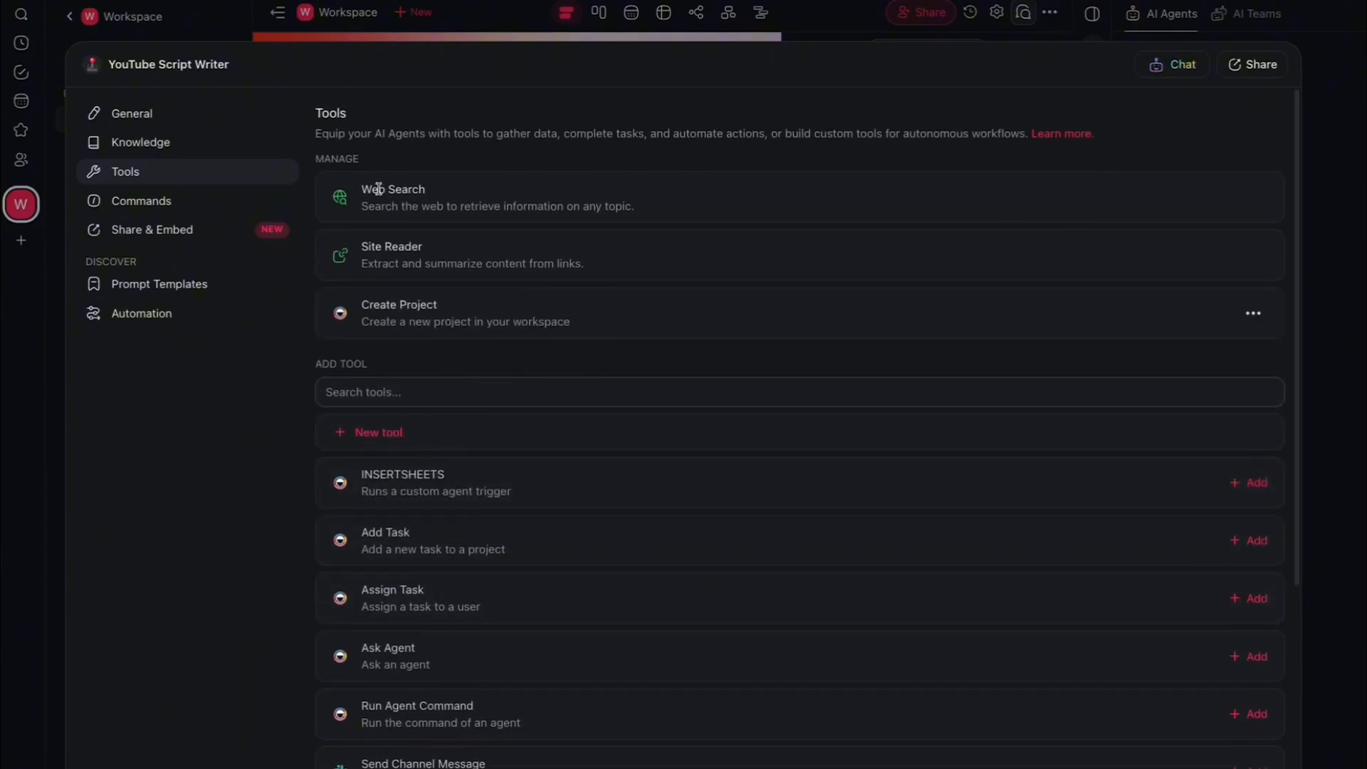
- Add the Add Task tool to the agent and inspect the prompt of its Write Full Script command
click(1250, 540)
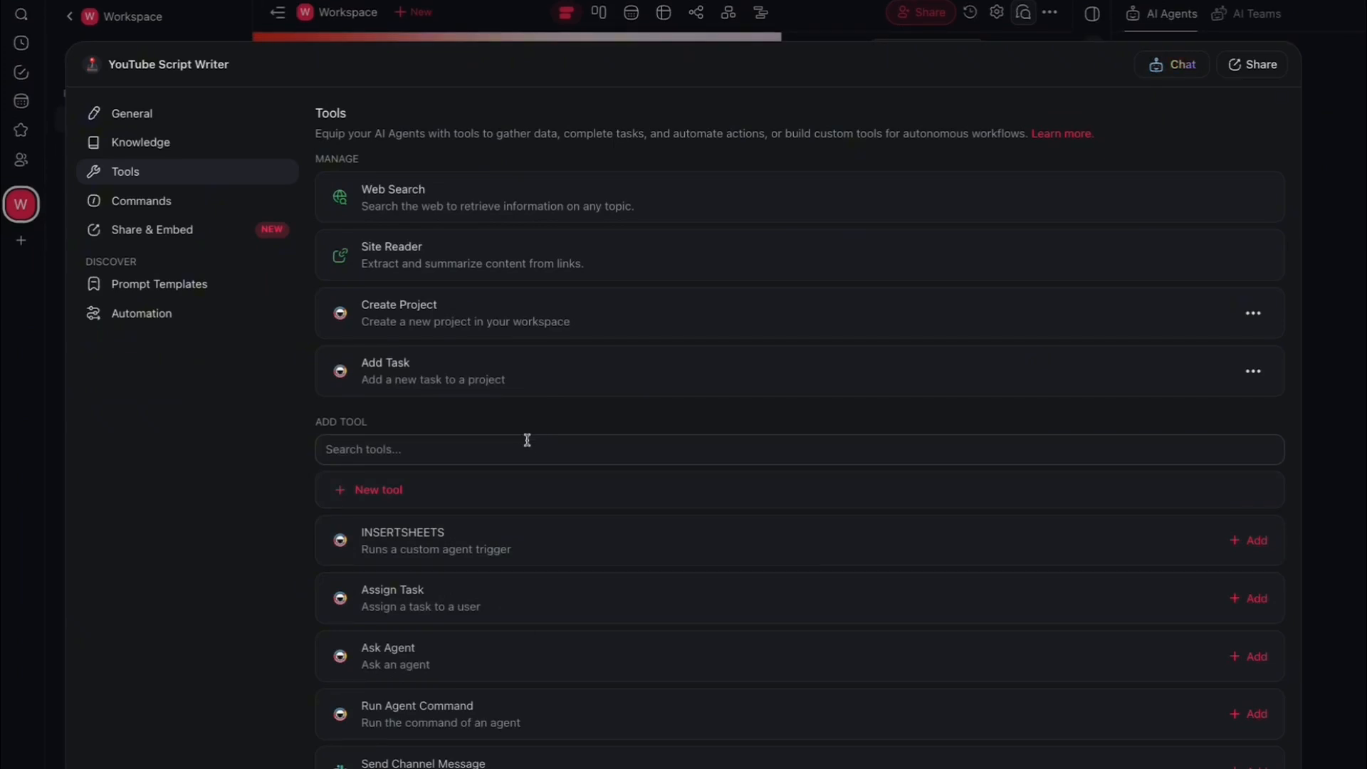
click(178, 203)
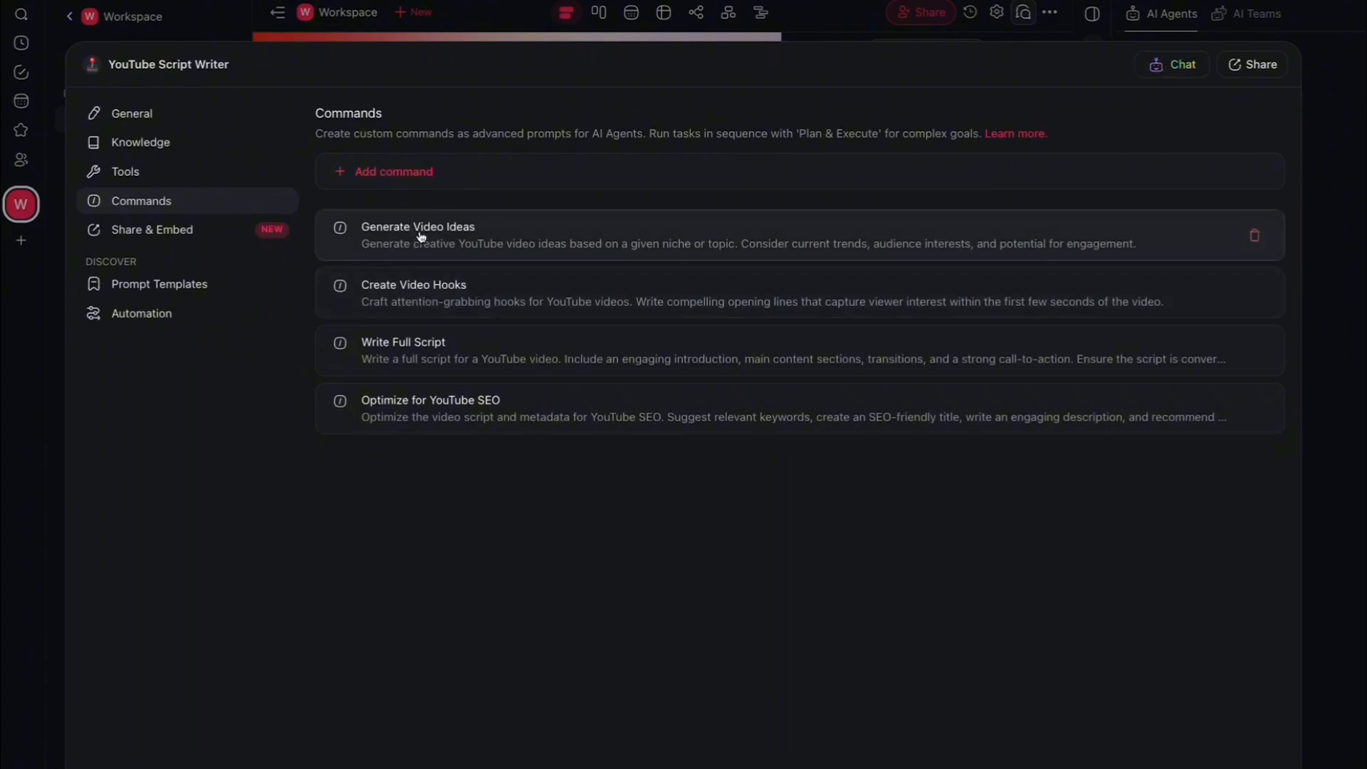
click(447, 361)
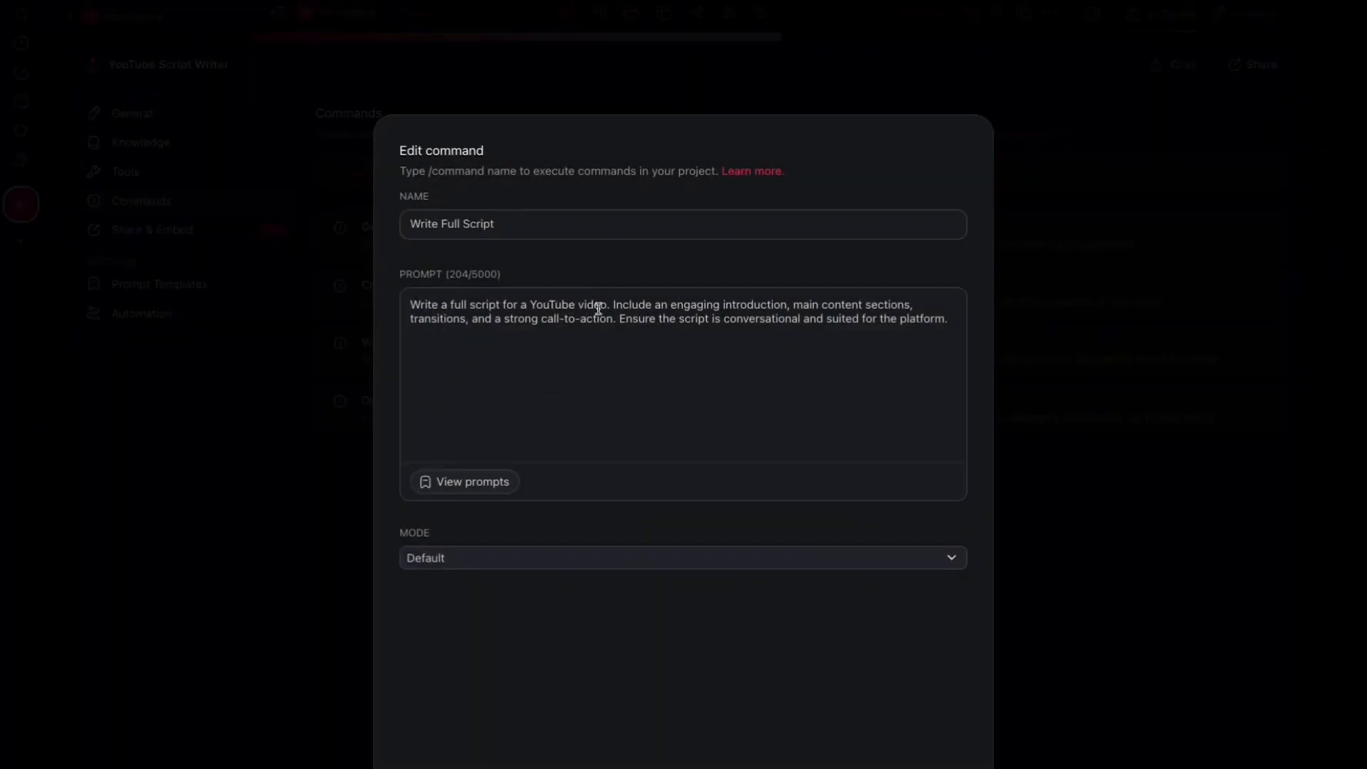
click(419, 212)
key(Escape)
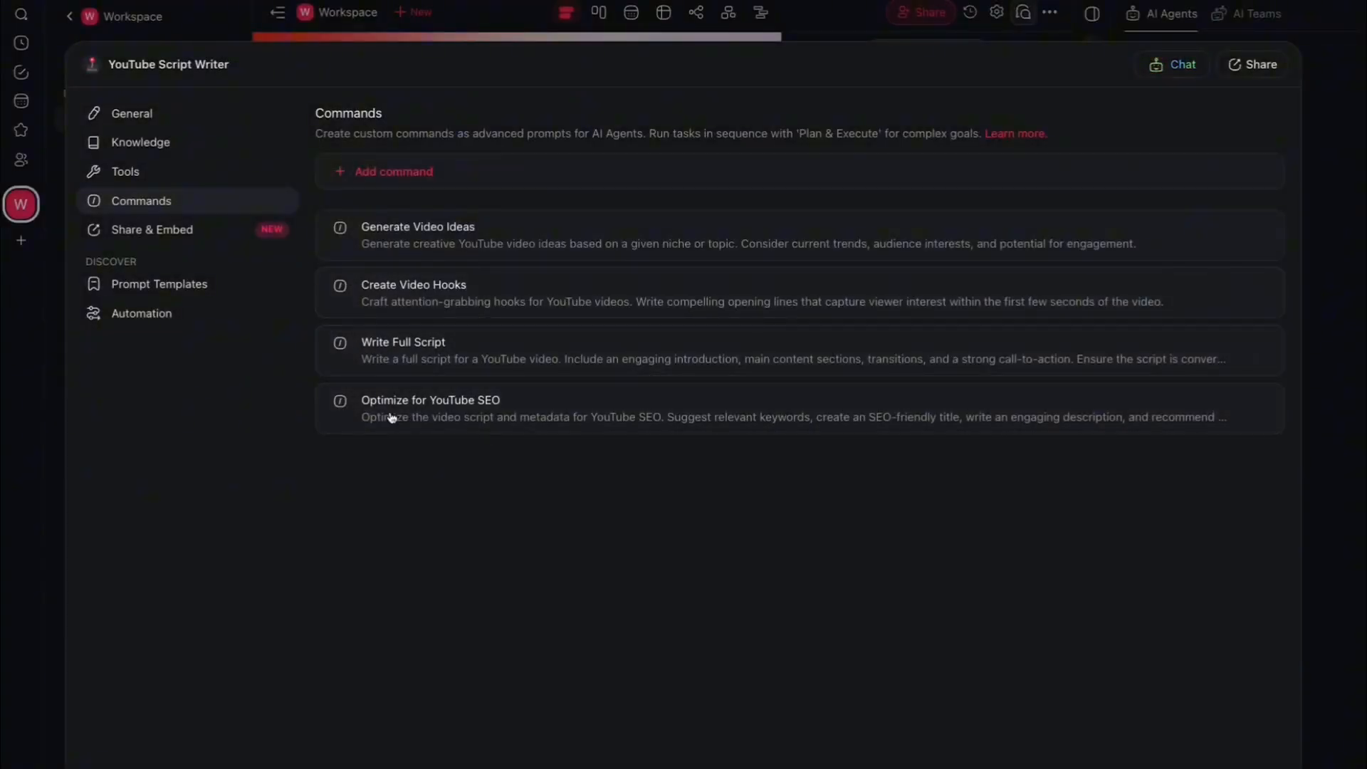
- Browse the AI prompt templates in the Content category and the automation templates offered for the agent
click(149, 285)
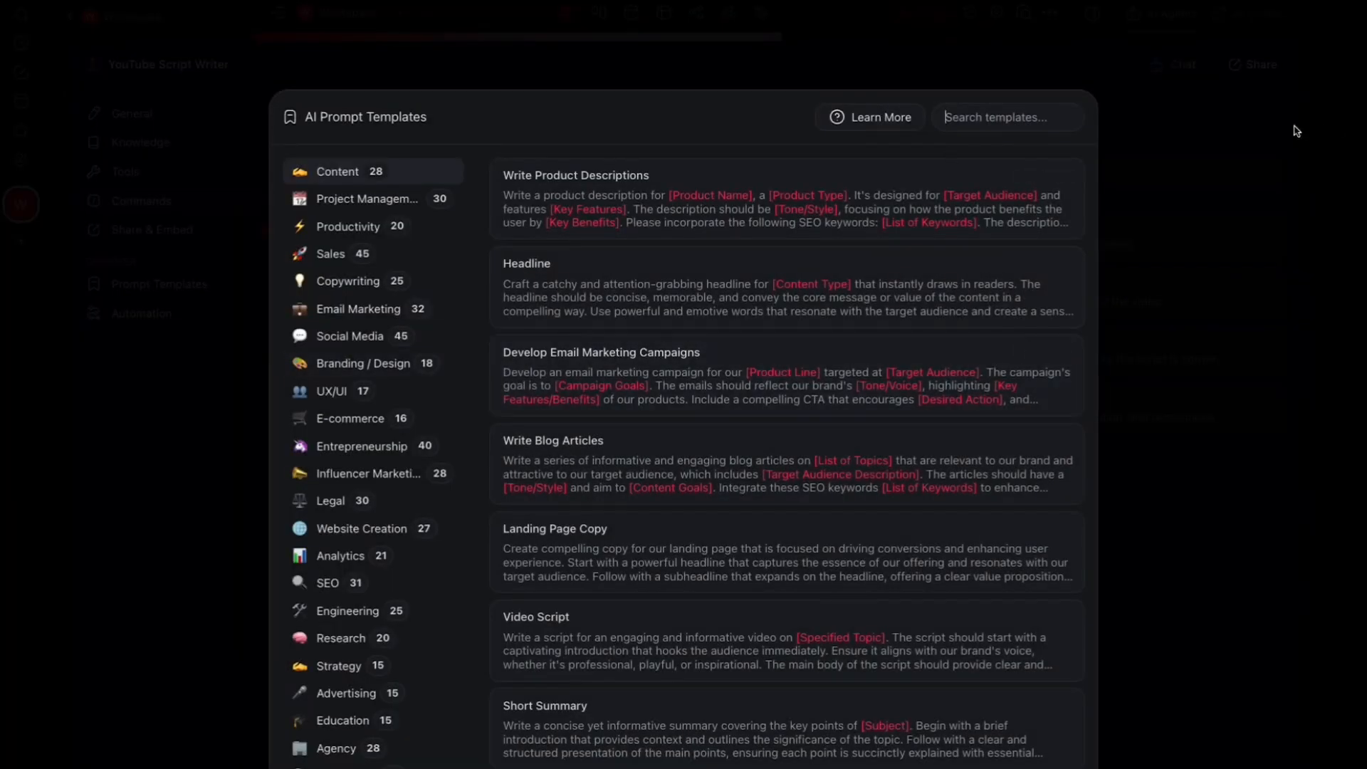
scroll(343, 388, down, 10)
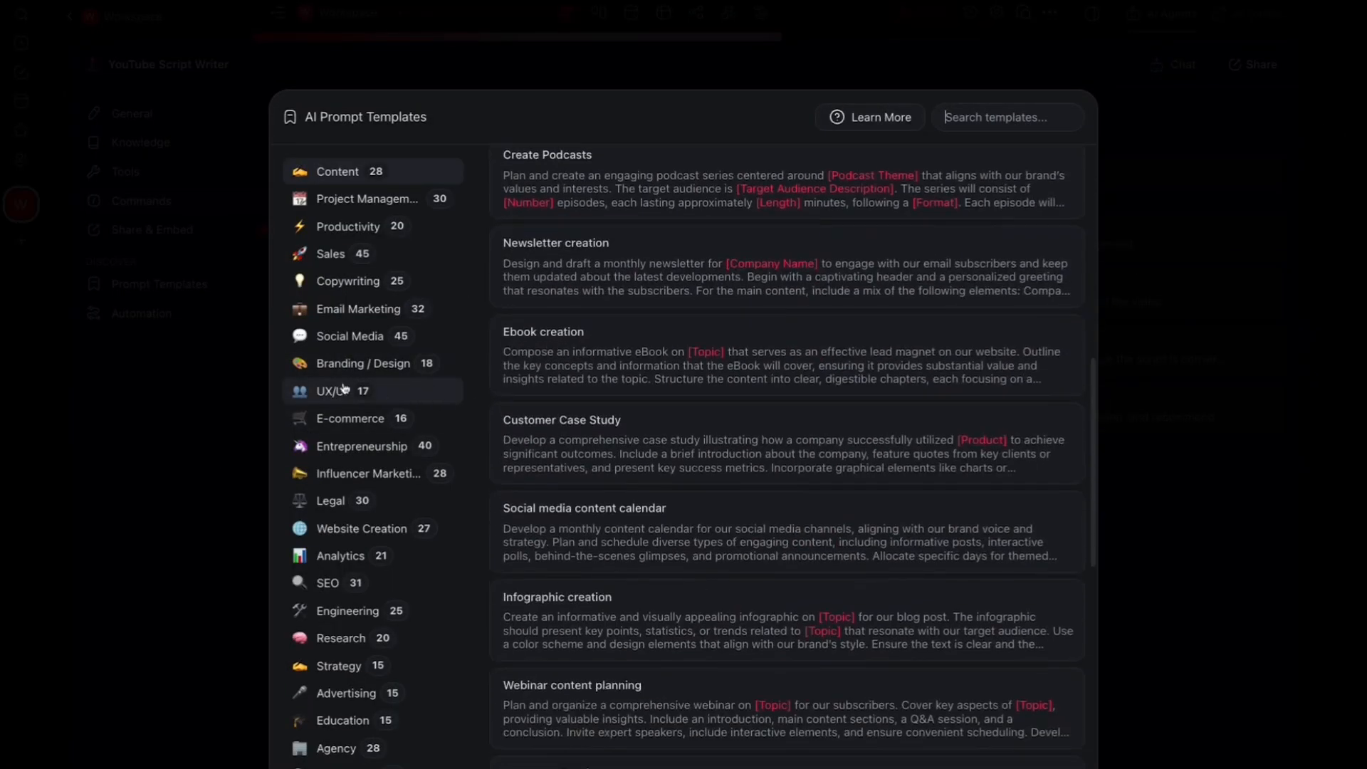
click(259, 387)
click(159, 313)
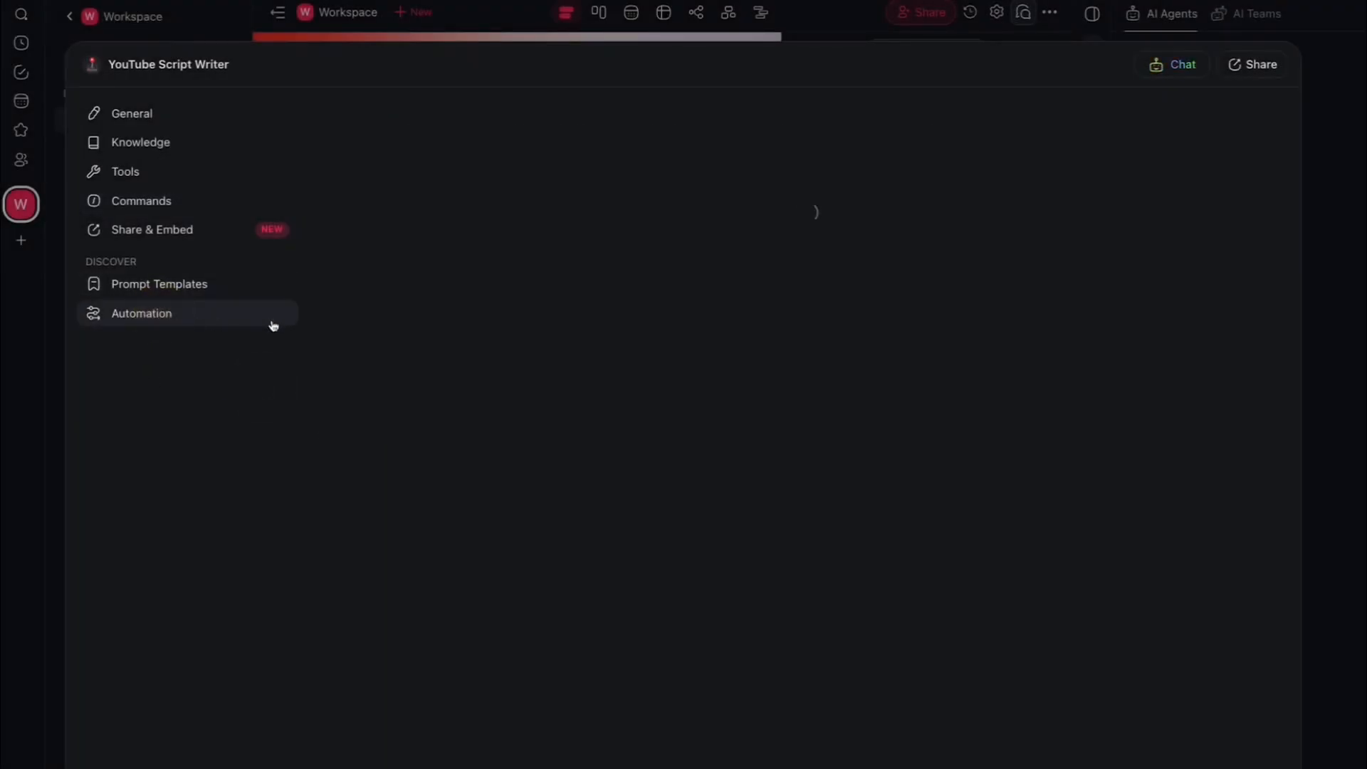
scroll(470, 279, down, 3)
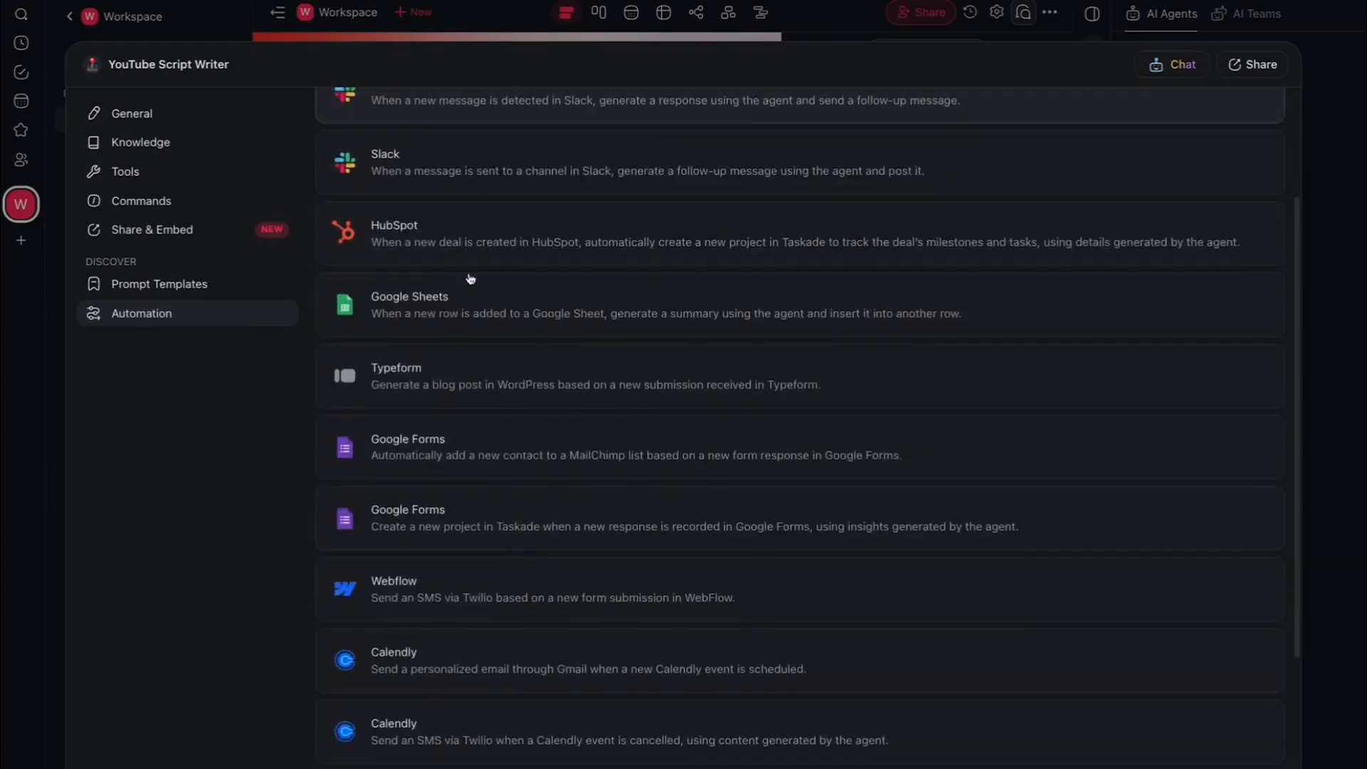
scroll(543, 492, down, 5)
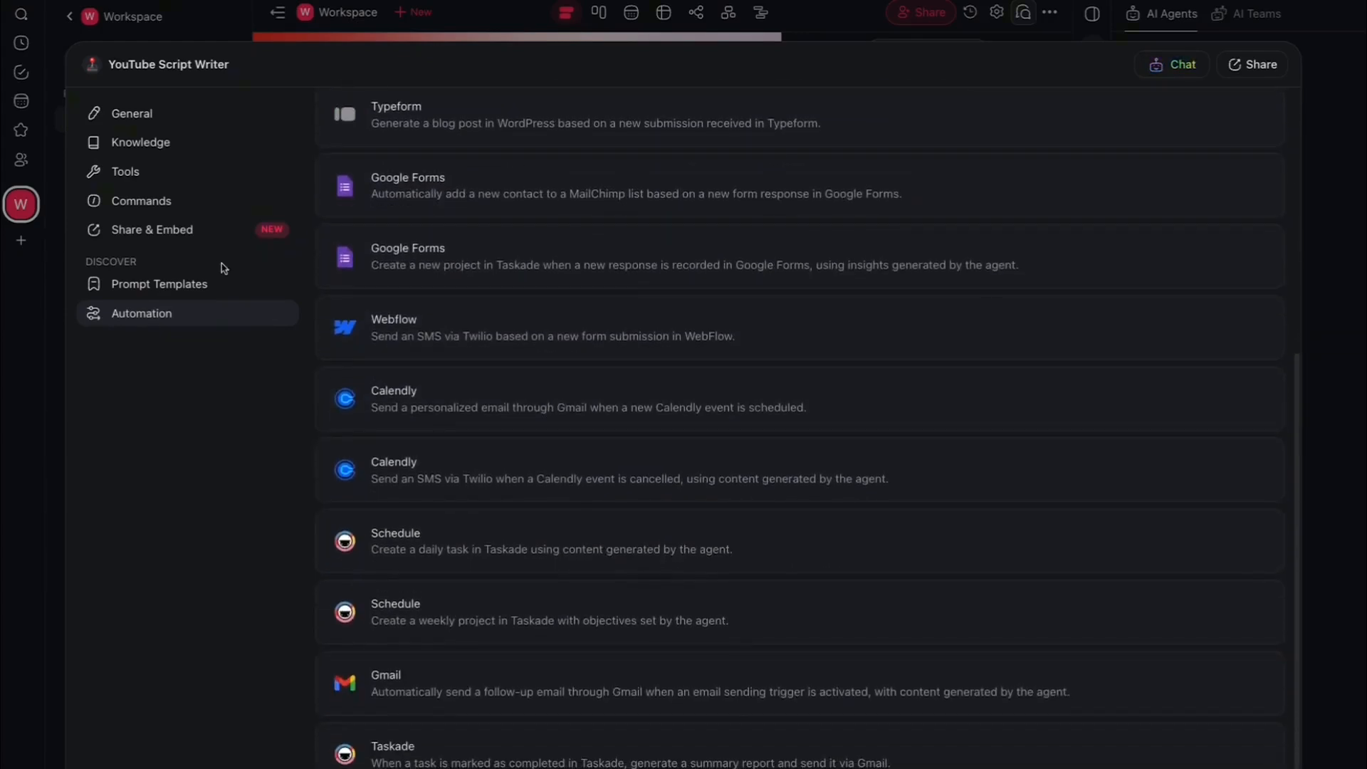
- Save the YouTube Script Writer agent's updated settings from its general page and close the agent window
click(163, 117)
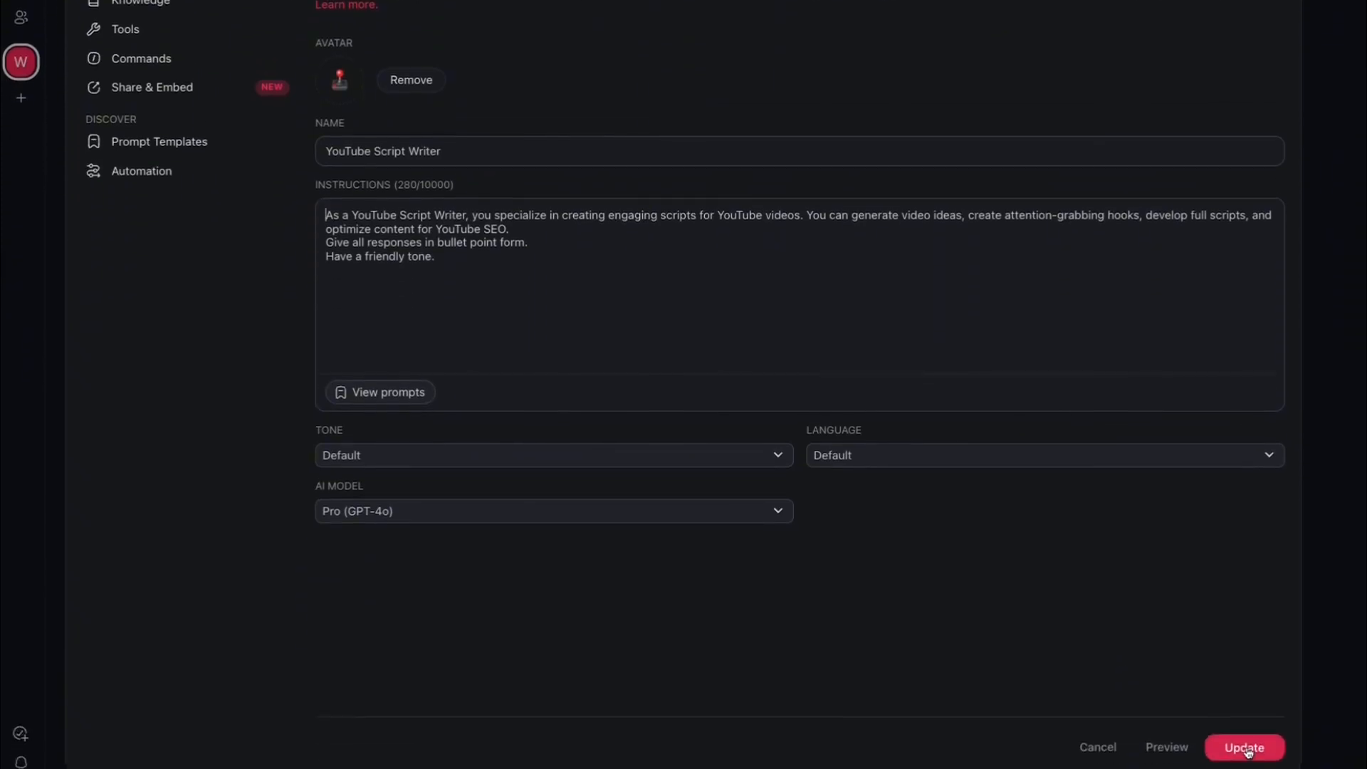
click(1240, 697)
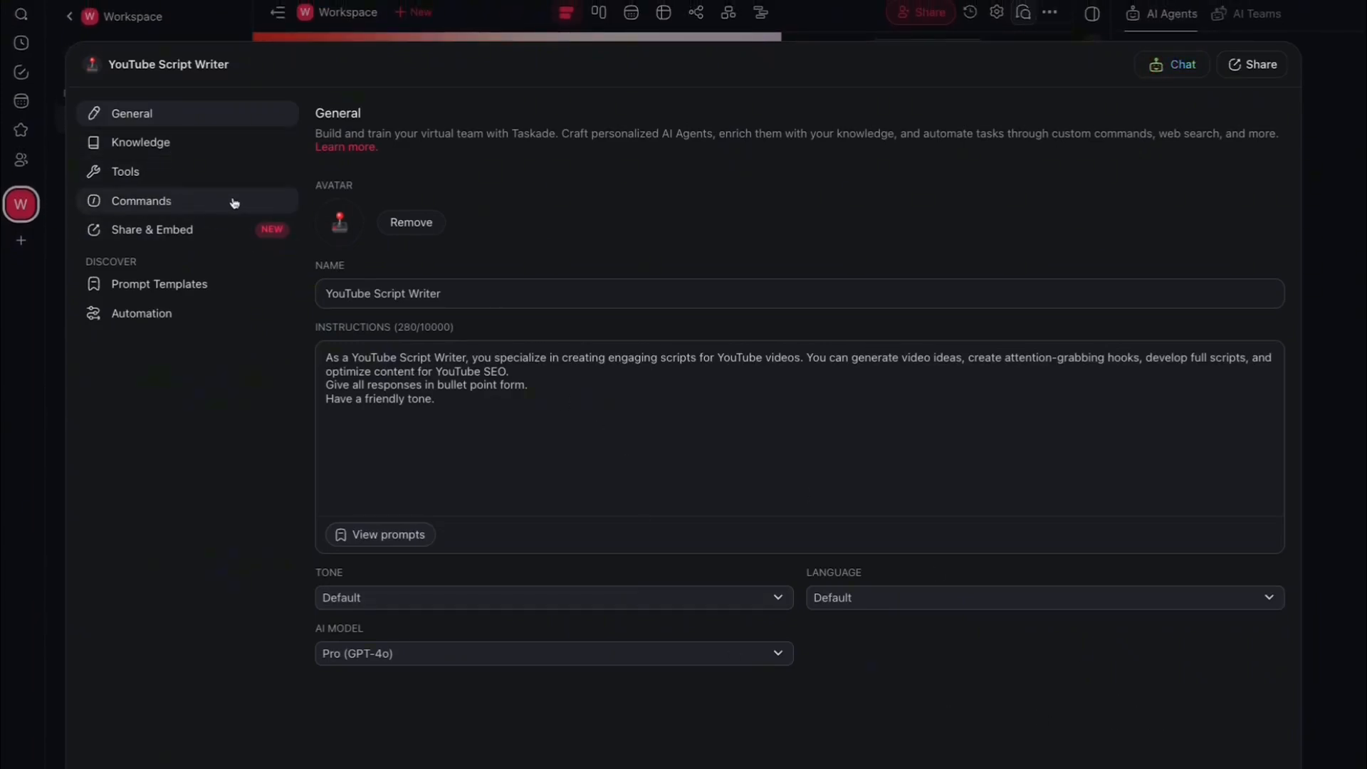
click(1336, 614)
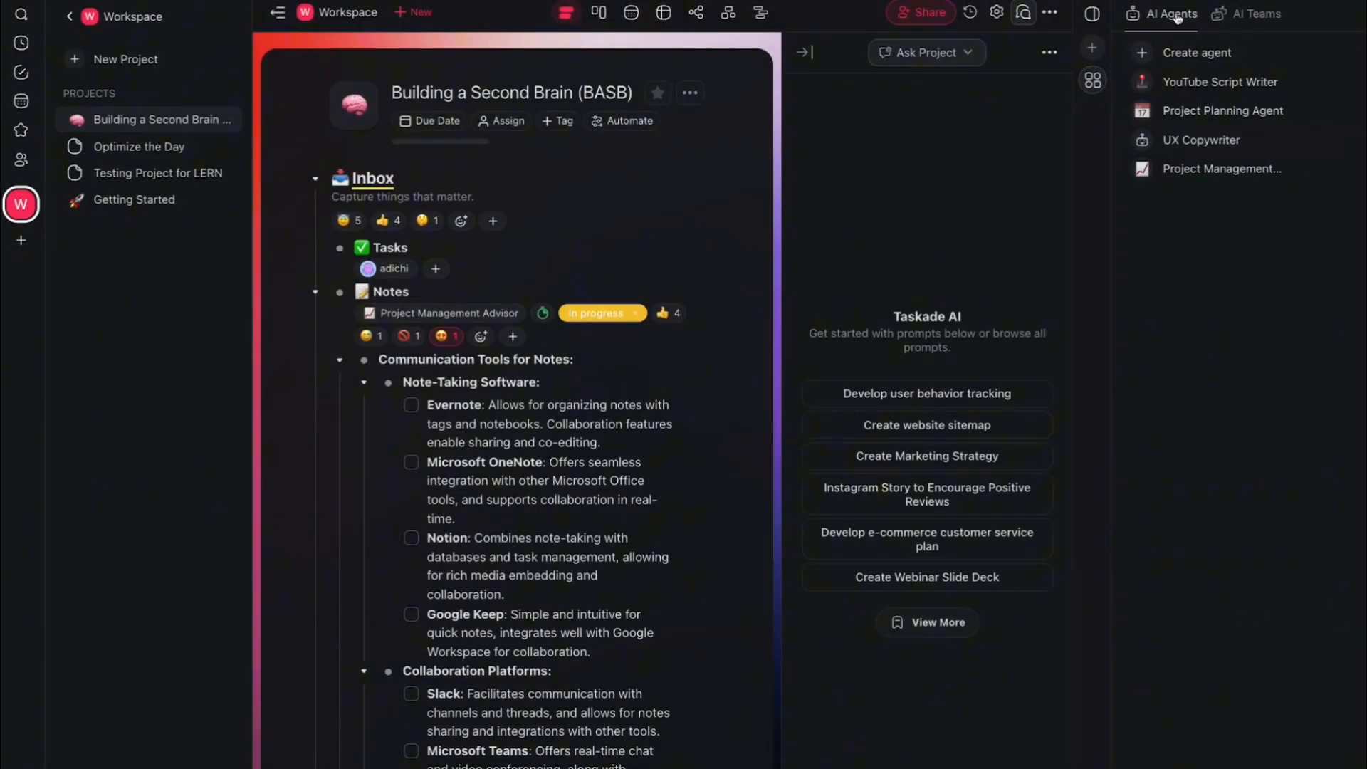
- Ask the YouTube Script Writer agent to run Create Video Hooks with the added sentence "The topic should be about augmented reality."
click(1183, 84)
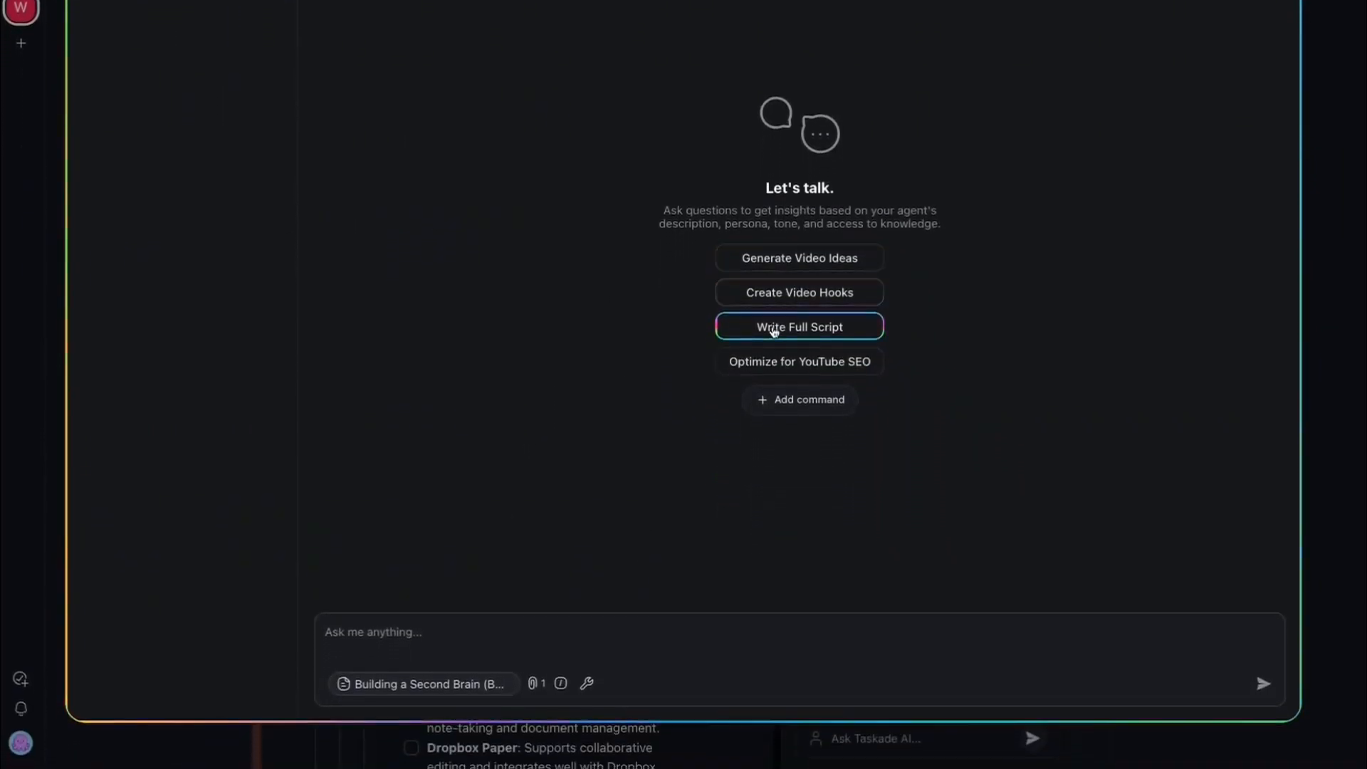
click(783, 315)
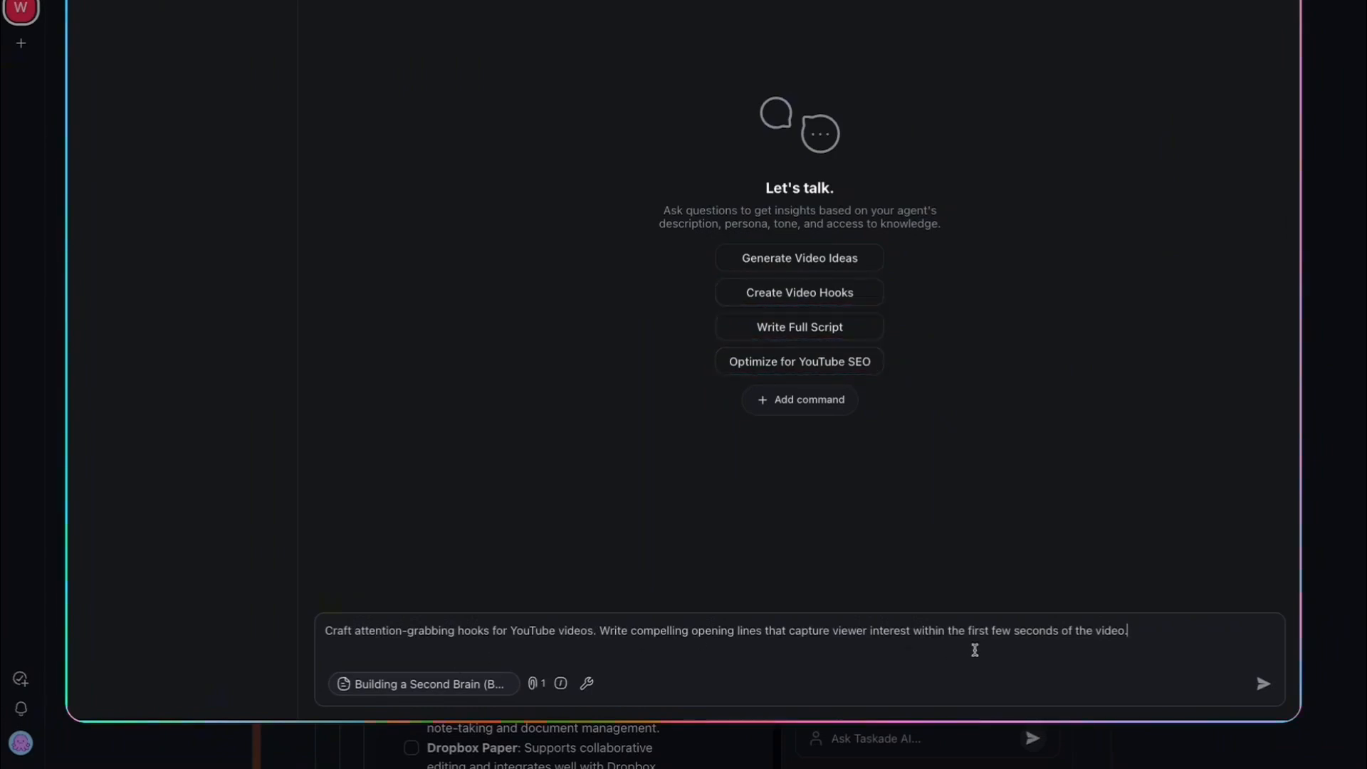
text(The t)
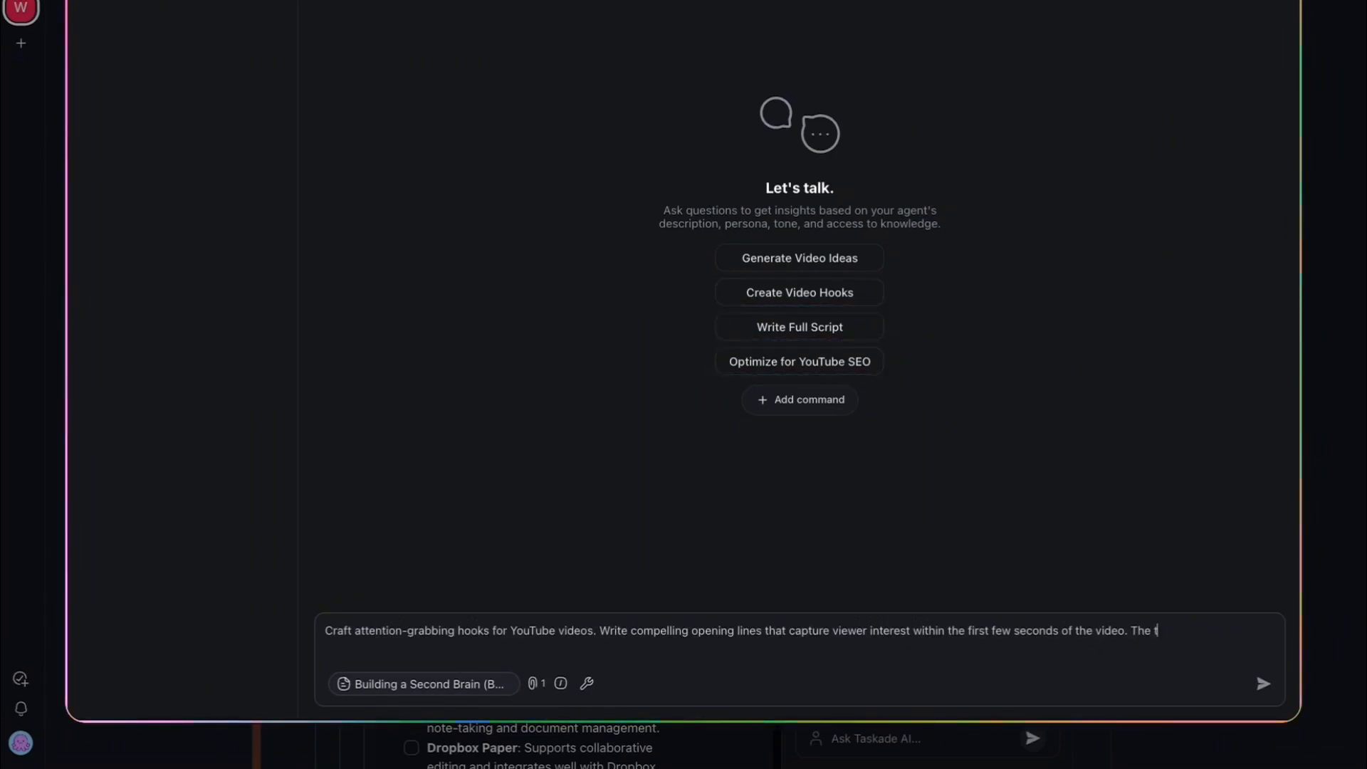
text(opic should be about augmente)
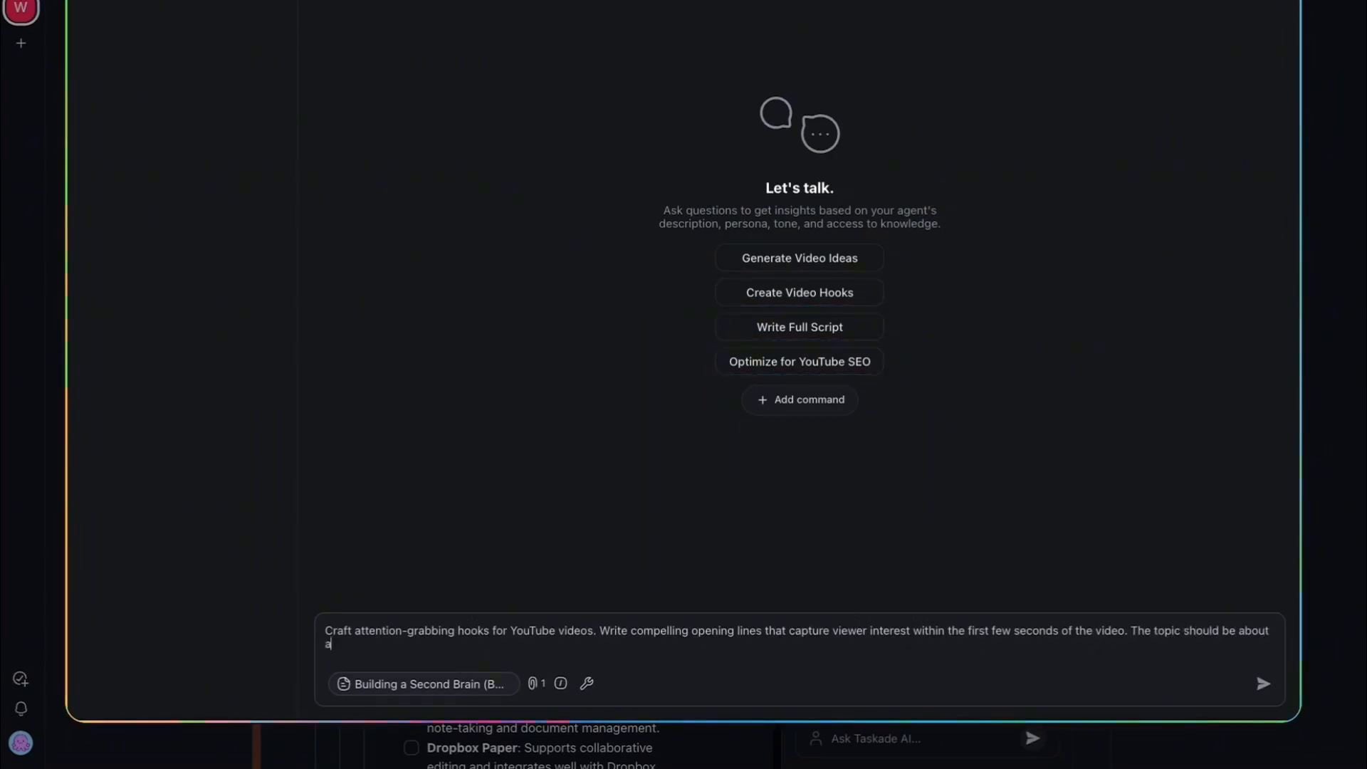
text(d reality.)
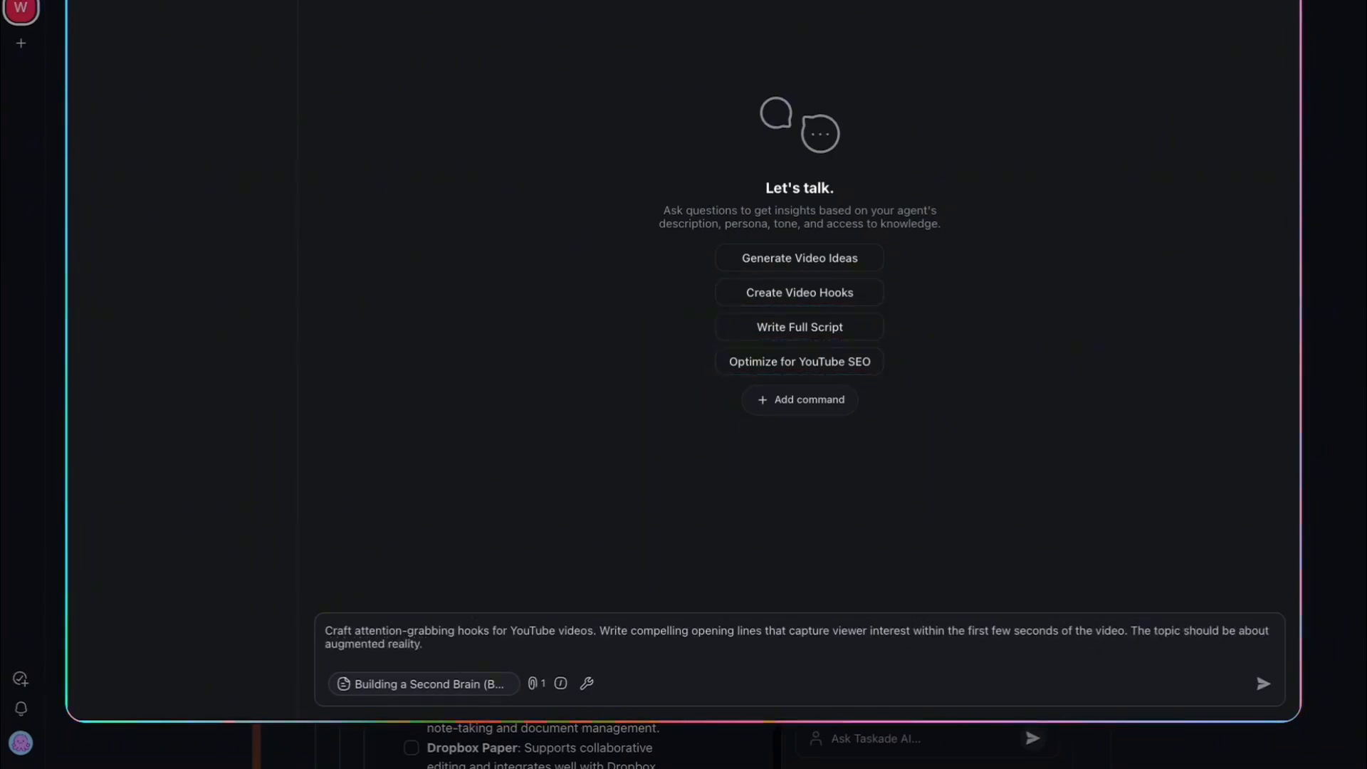
key(Return)
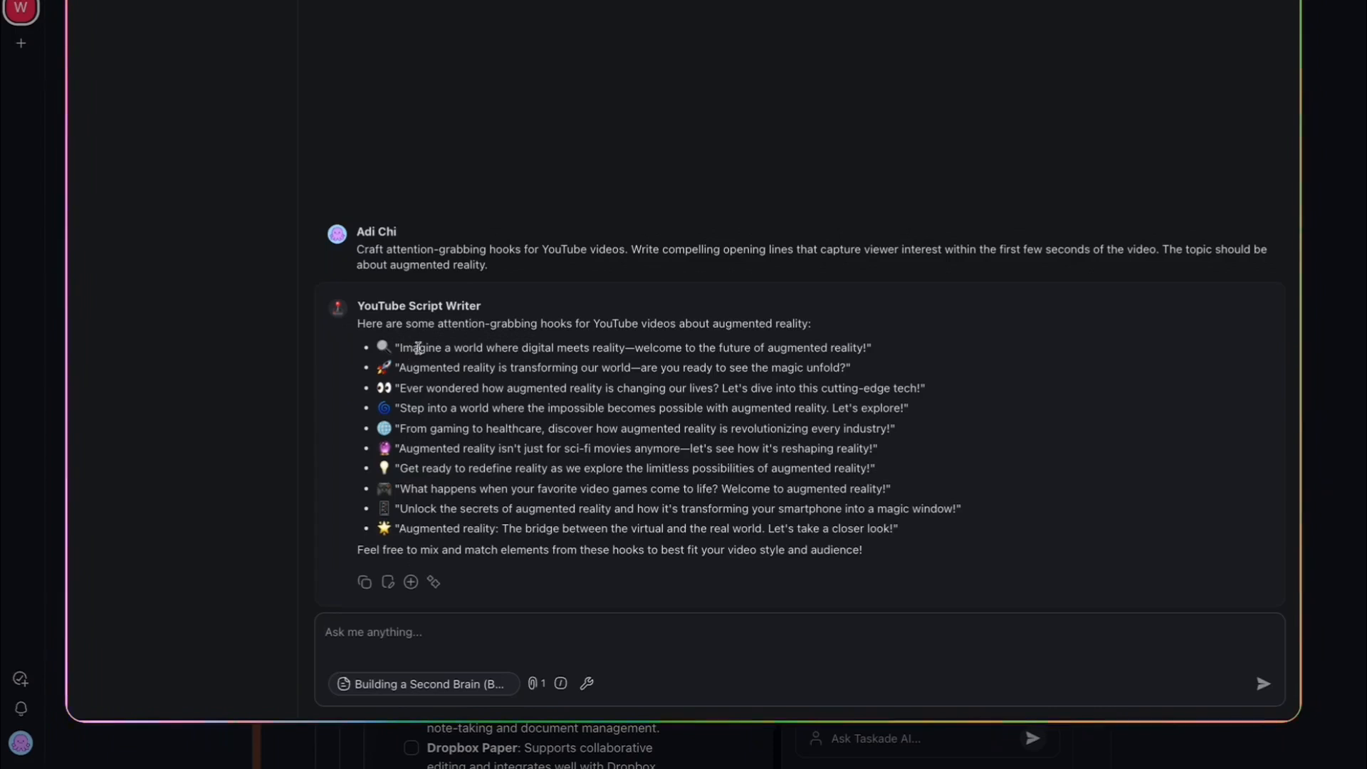
- Read through the generated augmented reality hooks and check the context choices for the agent chat
drag(442, 340, 525, 399)
click(653, 498)
click(523, 391)
click(477, 348)
click(411, 586)
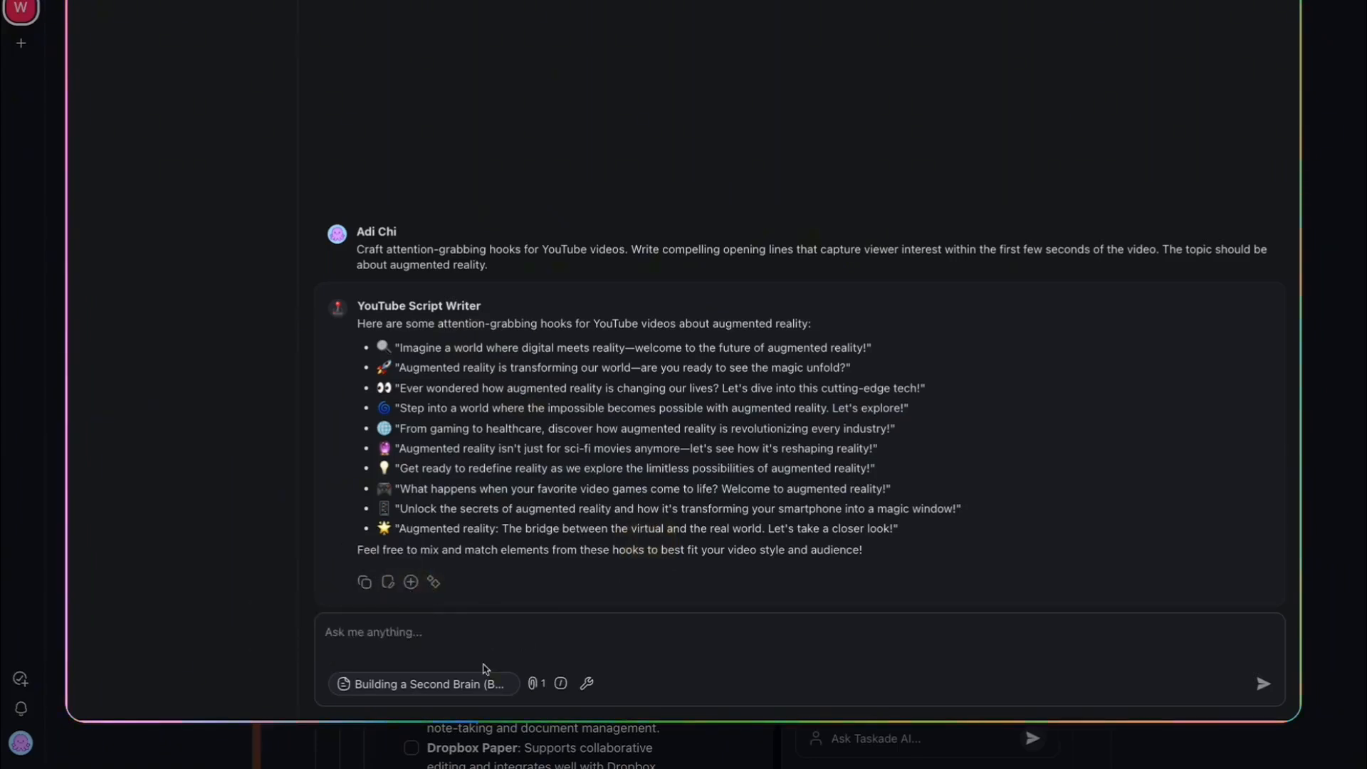
click(466, 685)
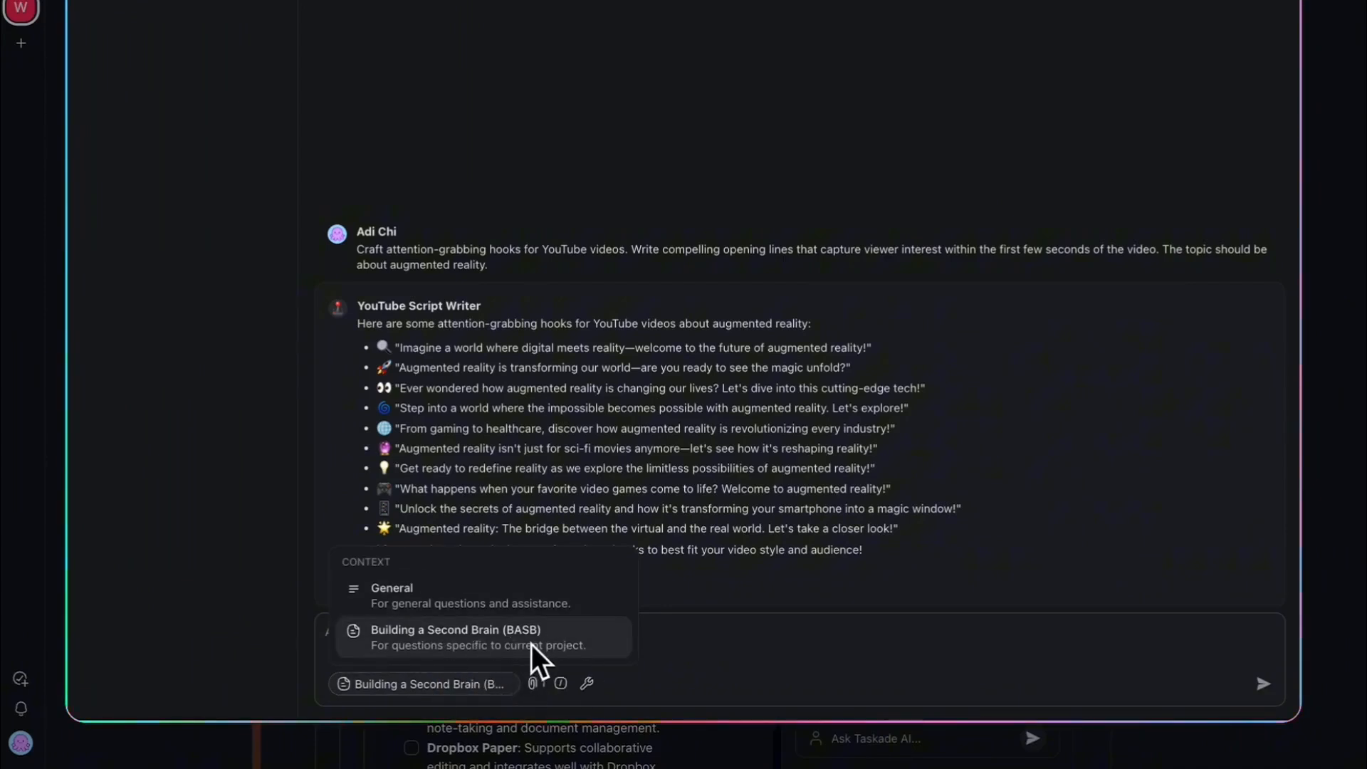
click(716, 637)
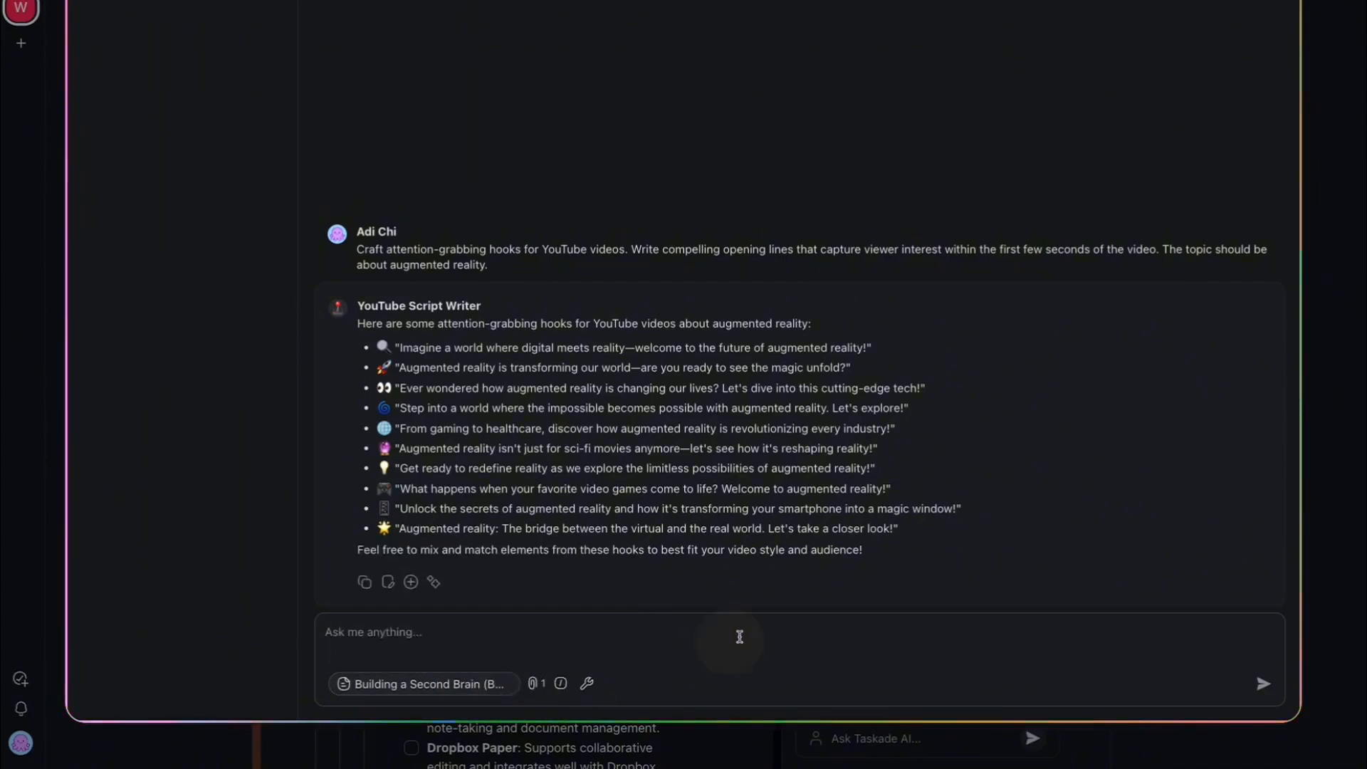
- Examine the slash commands and the tools available from the agent chat, leaving the tool settings unchanged
click(561, 684)
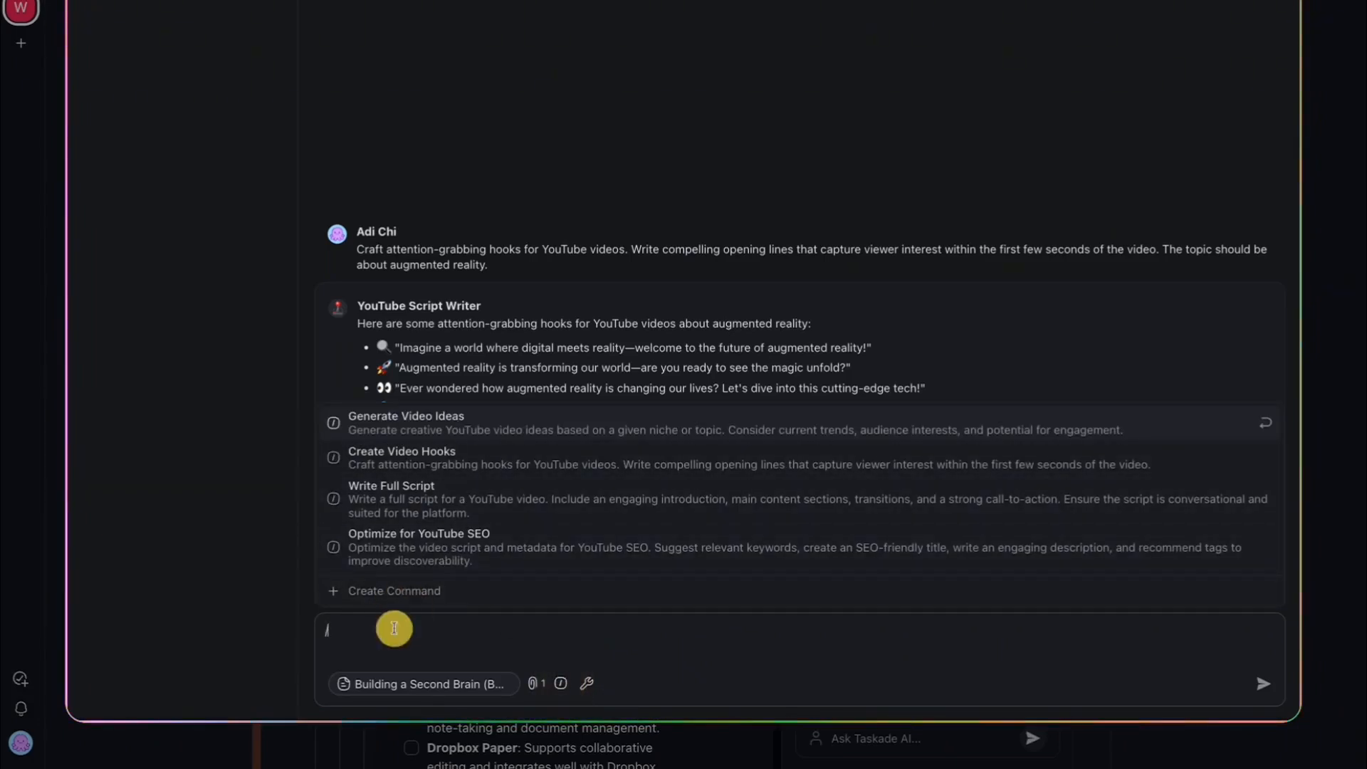
key(BackSpace)
text(/)
key(BackSpace)
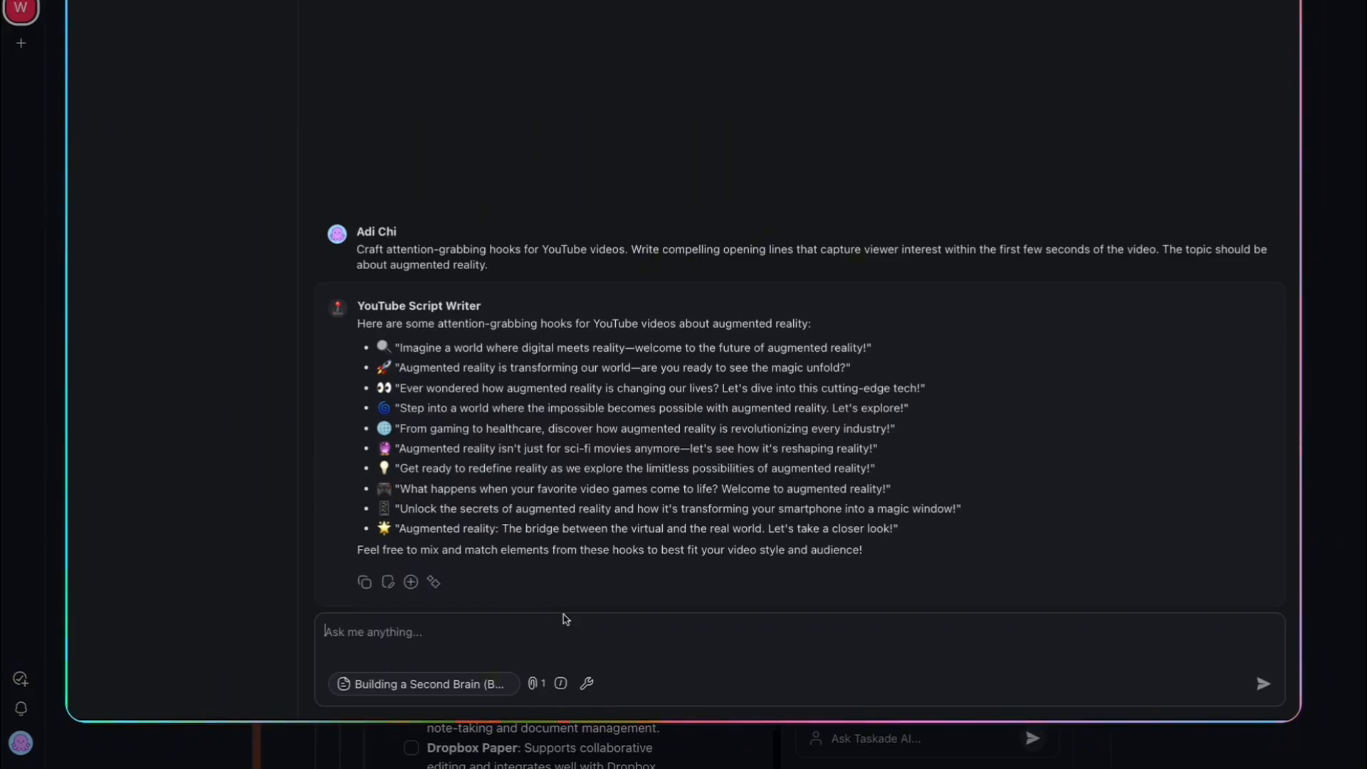
click(587, 684)
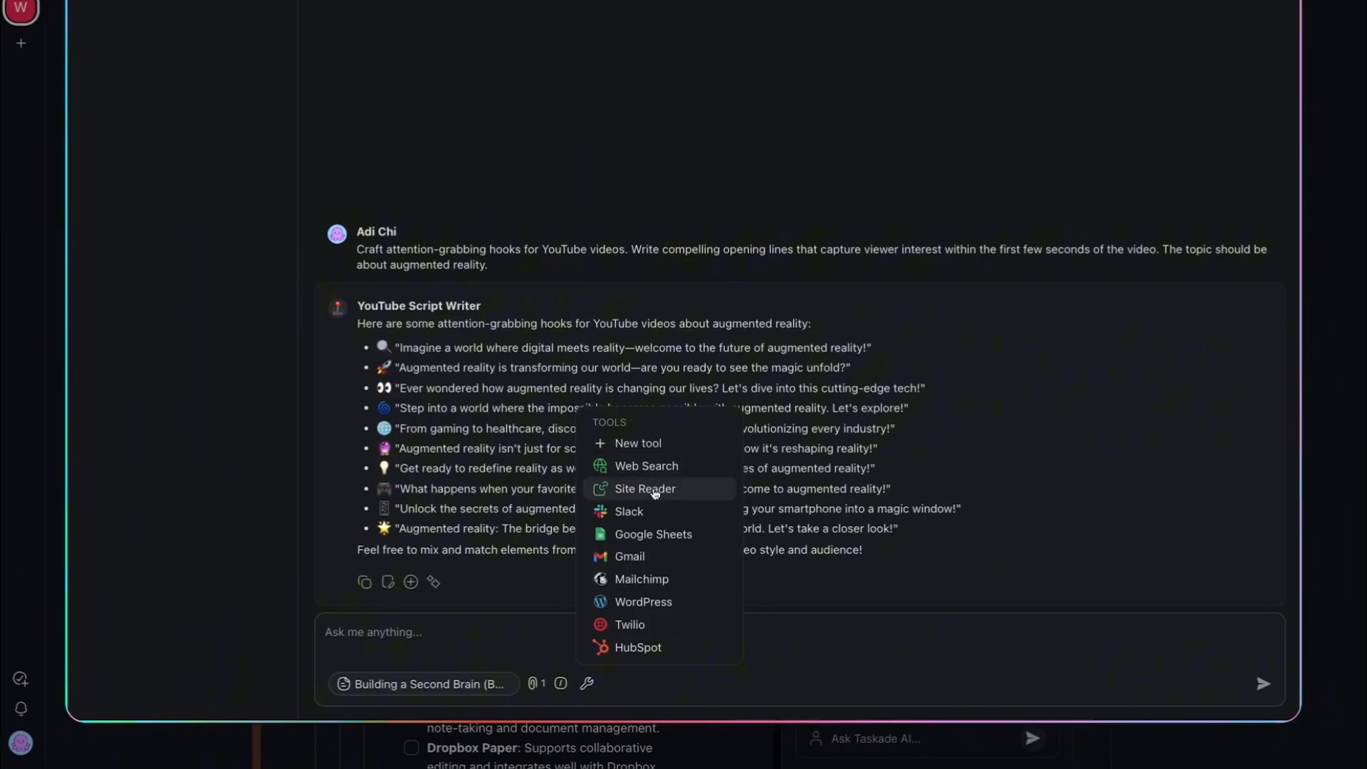
click(657, 467)
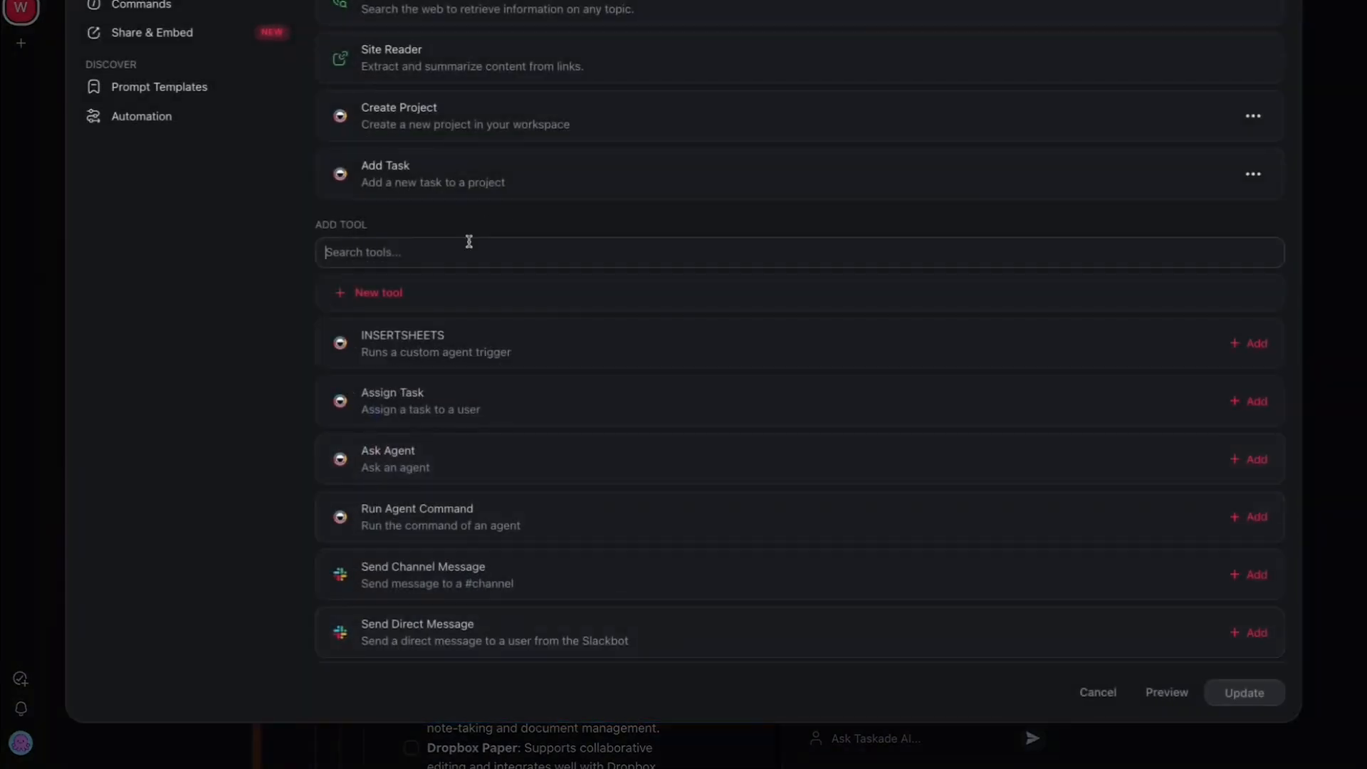
click(1090, 695)
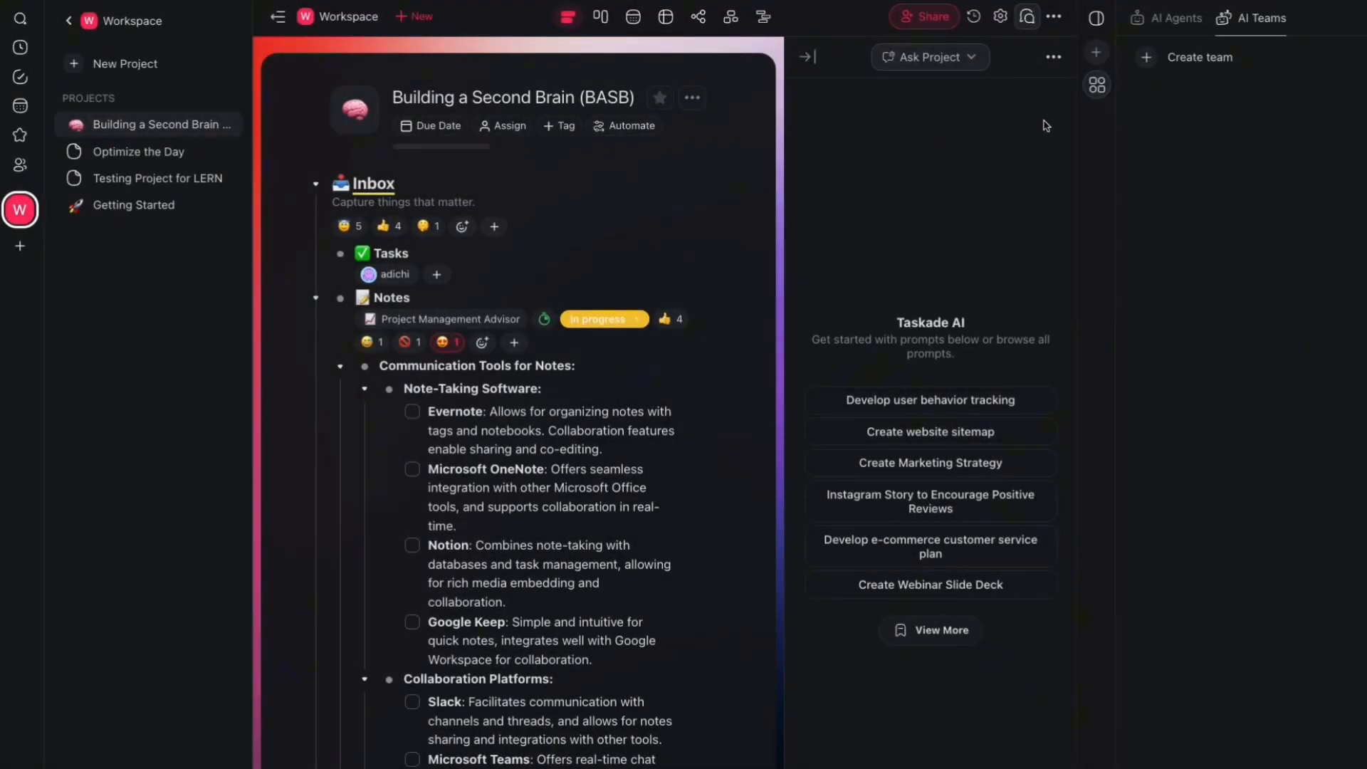
- Look at the AI Agents and AI Teams lists, hiding and reopening their sidebar, and end on AI Teams
click(1261, 23)
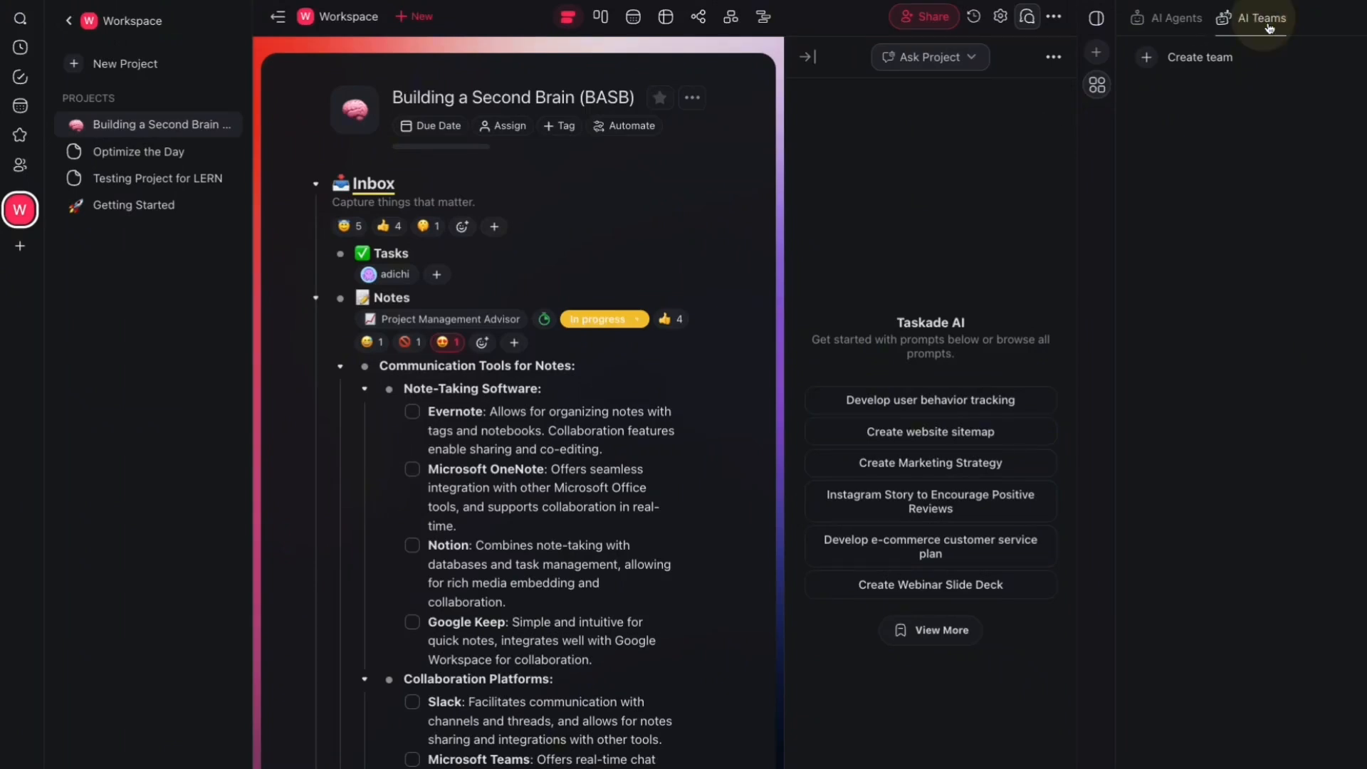
click(1165, 20)
click(1256, 23)
click(1135, 22)
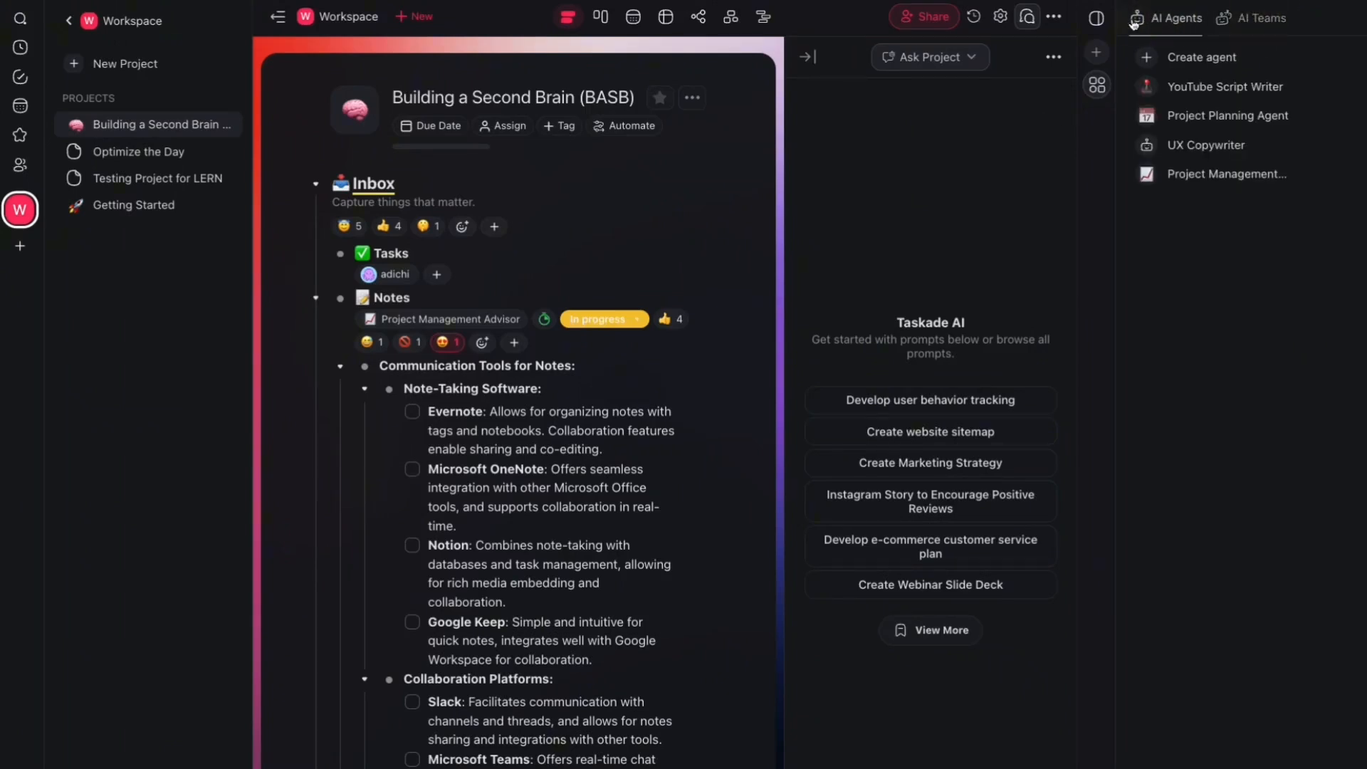
click(1097, 18)
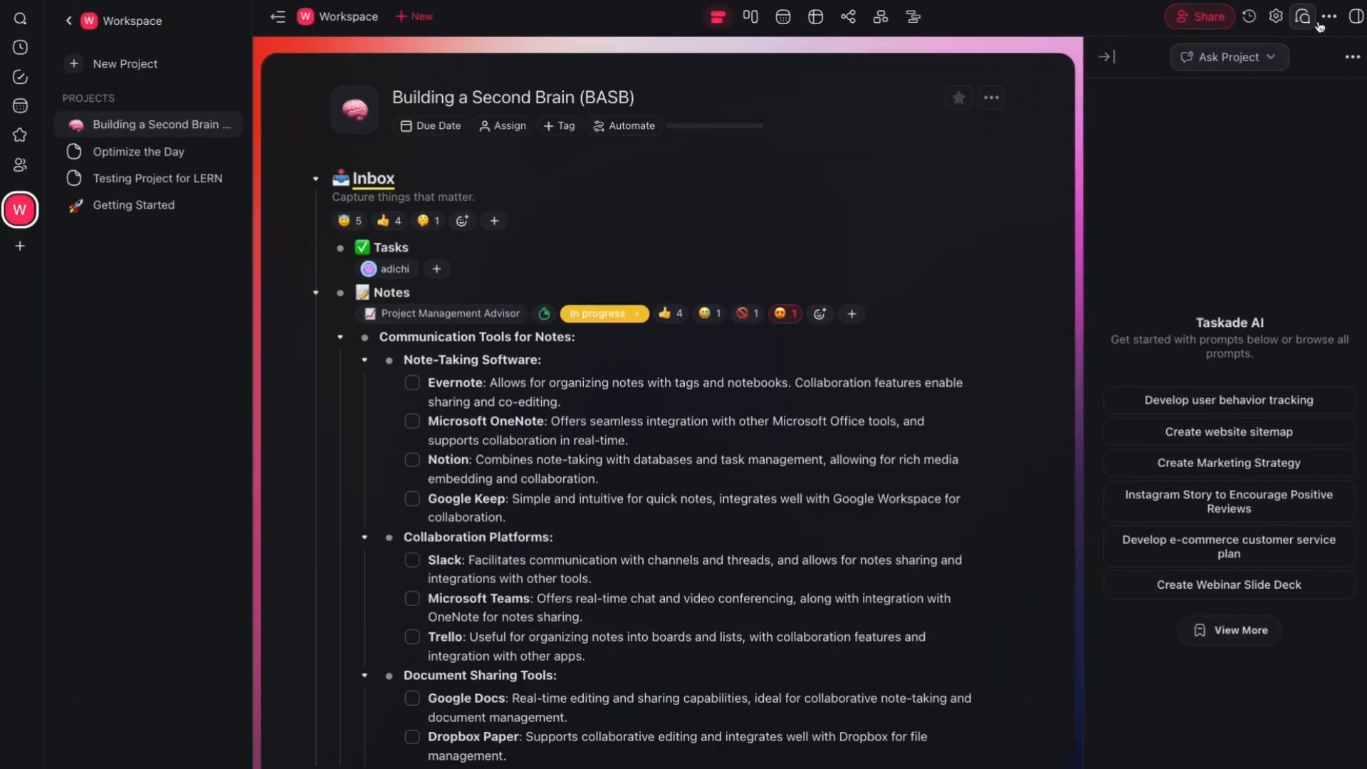
click(1353, 20)
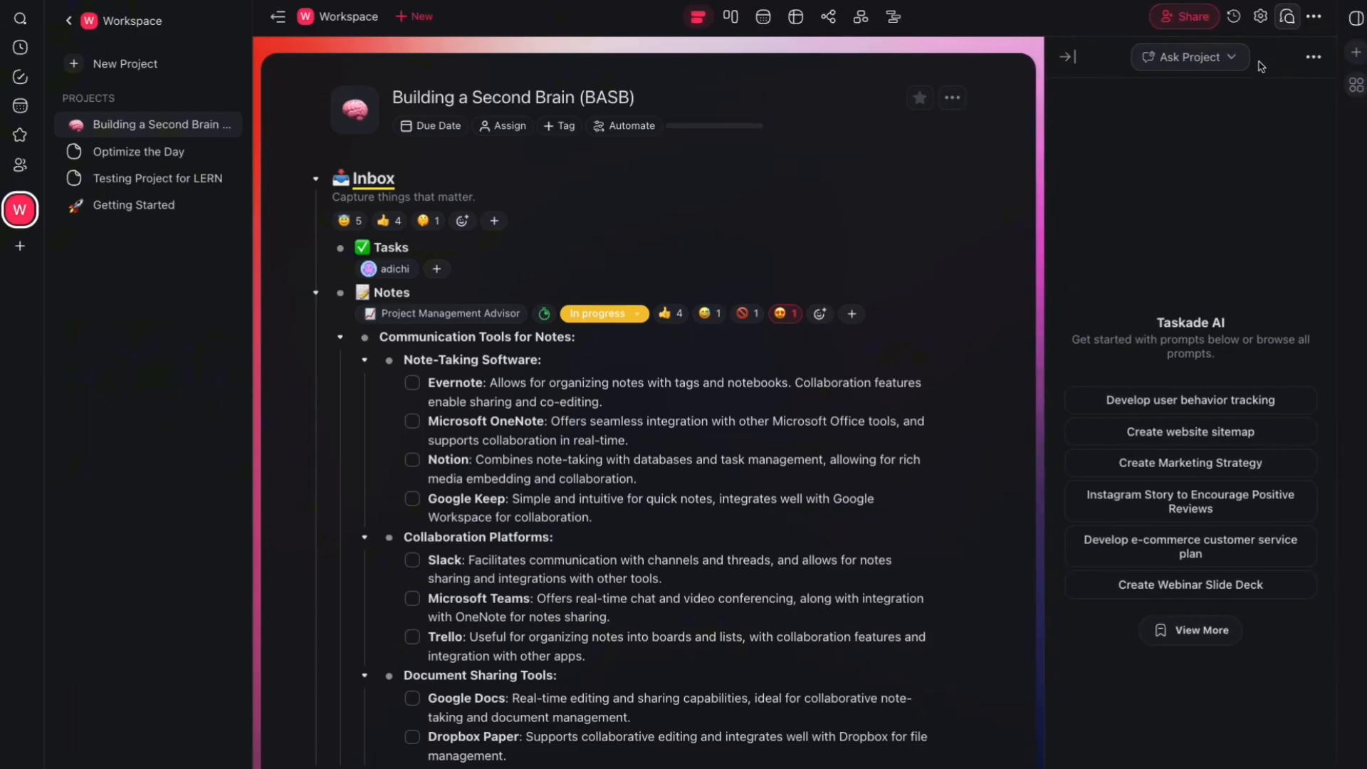
click(1354, 87)
click(1254, 20)
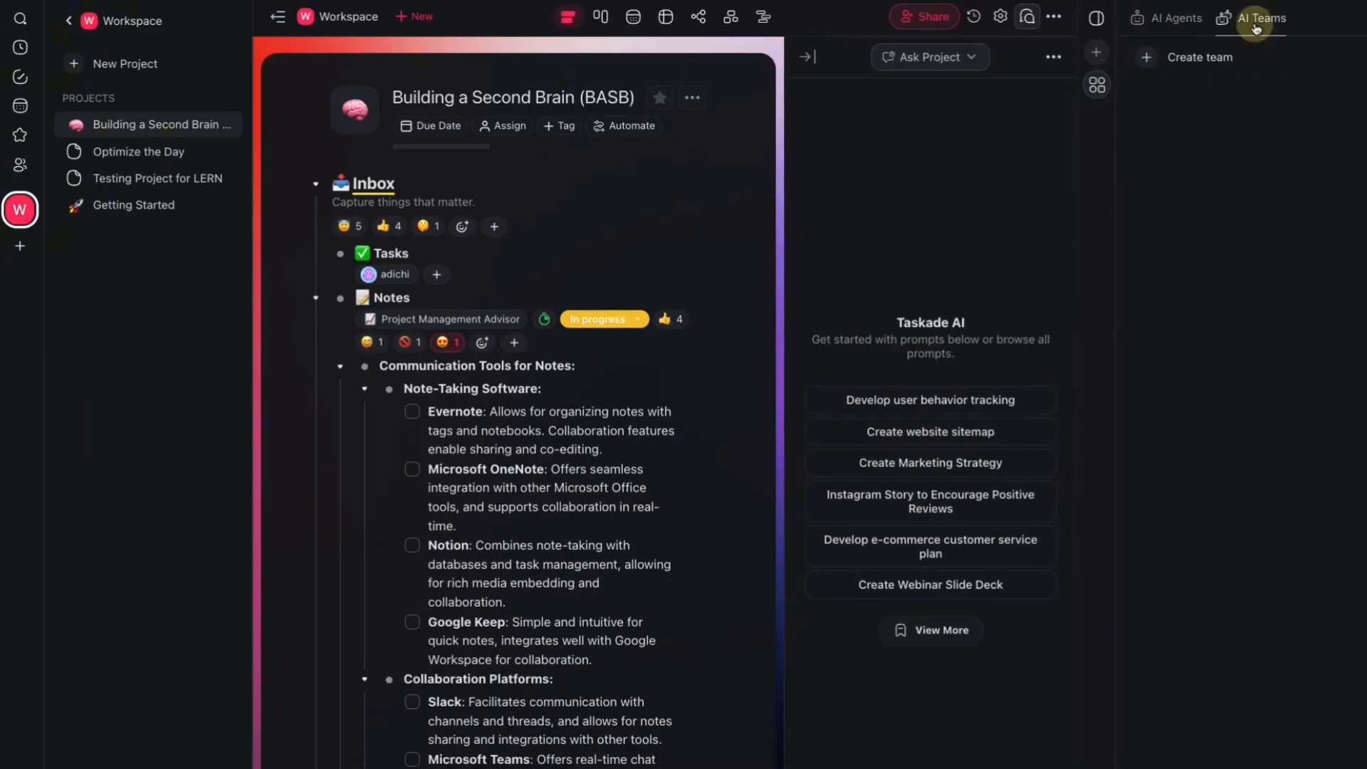
- Create an AI team named Copy Team with the YouTube Script Writer and UX Copywriter agents
click(1194, 62)
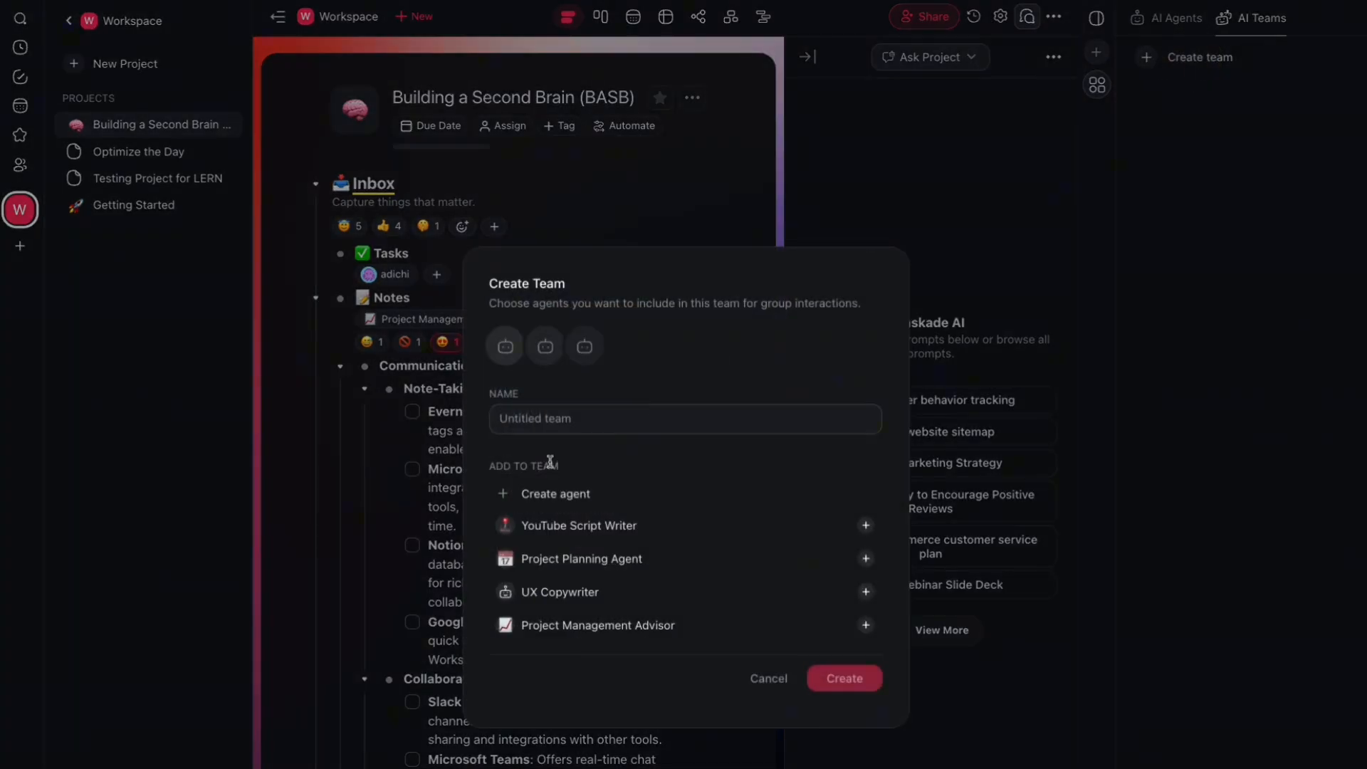
text(Copy Team)
click(864, 525)
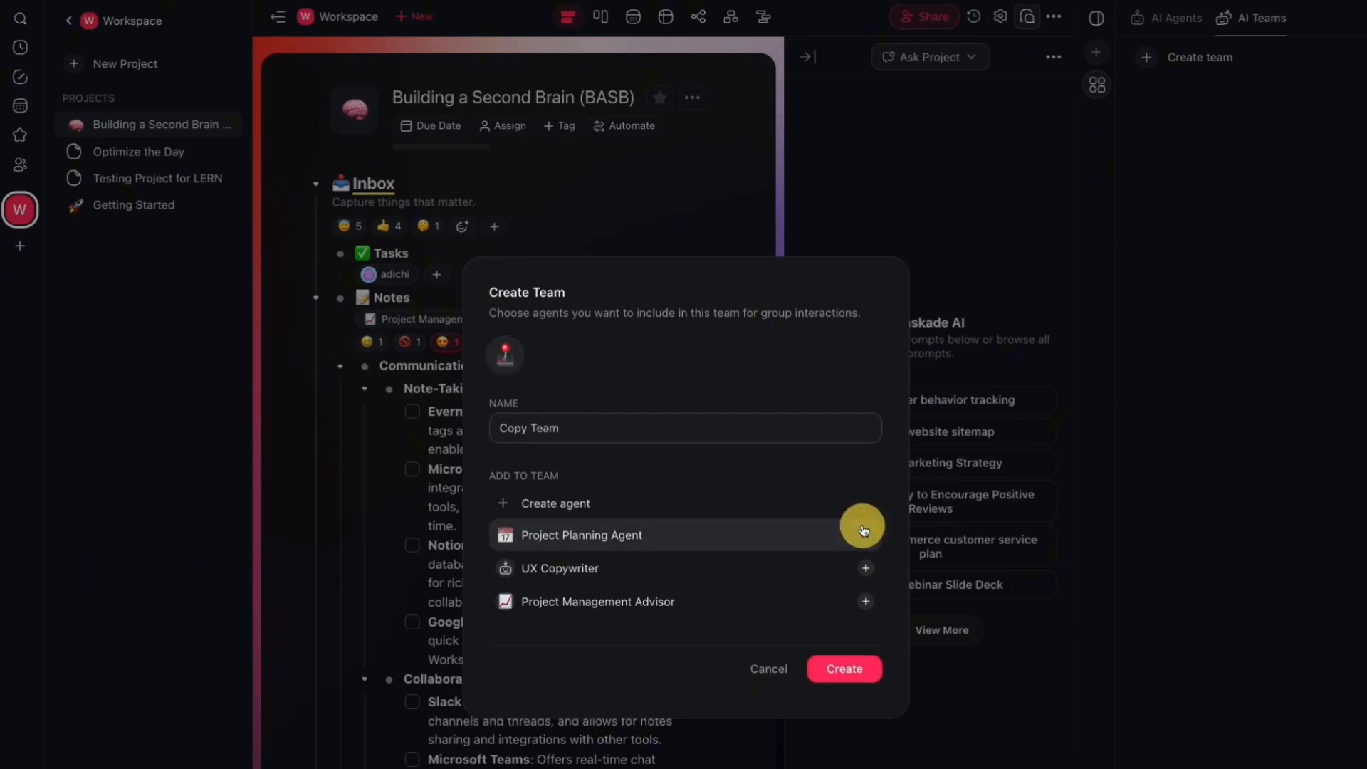
click(865, 567)
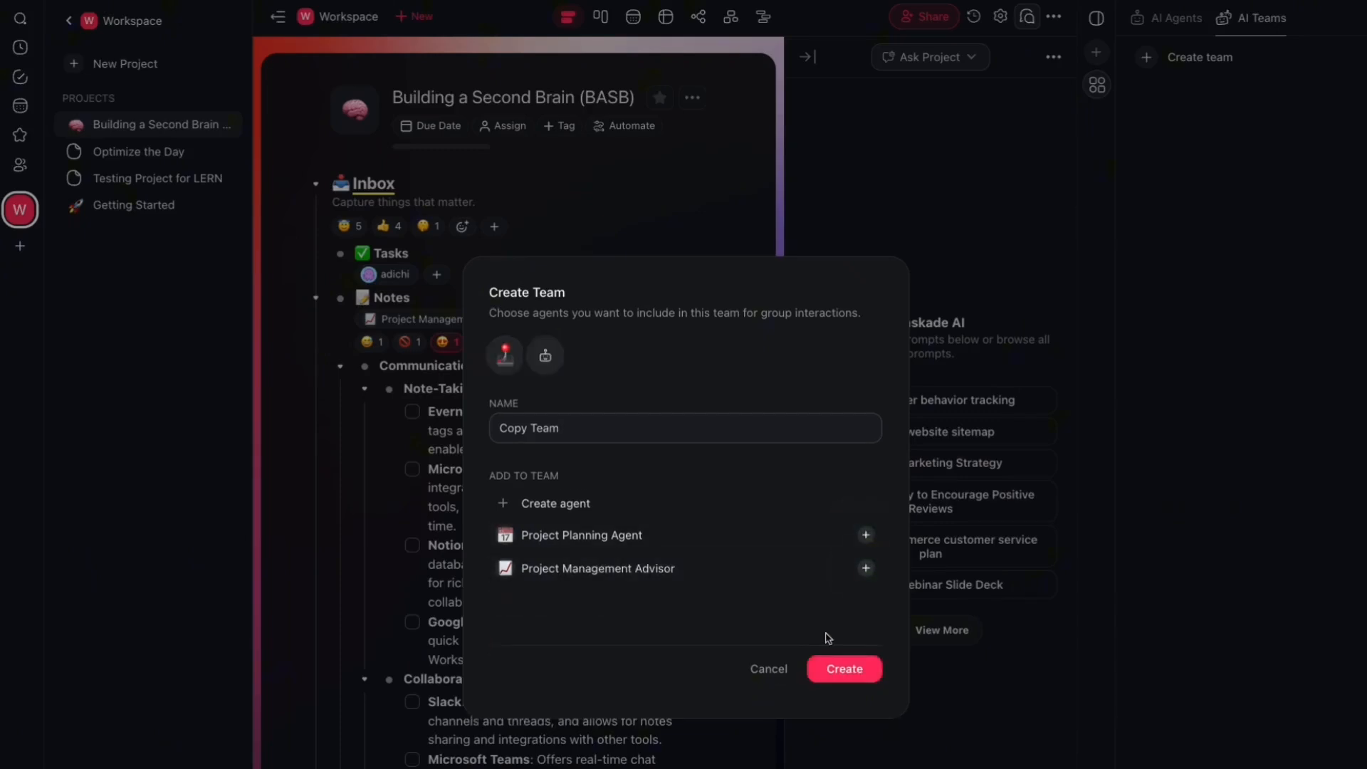
click(847, 674)
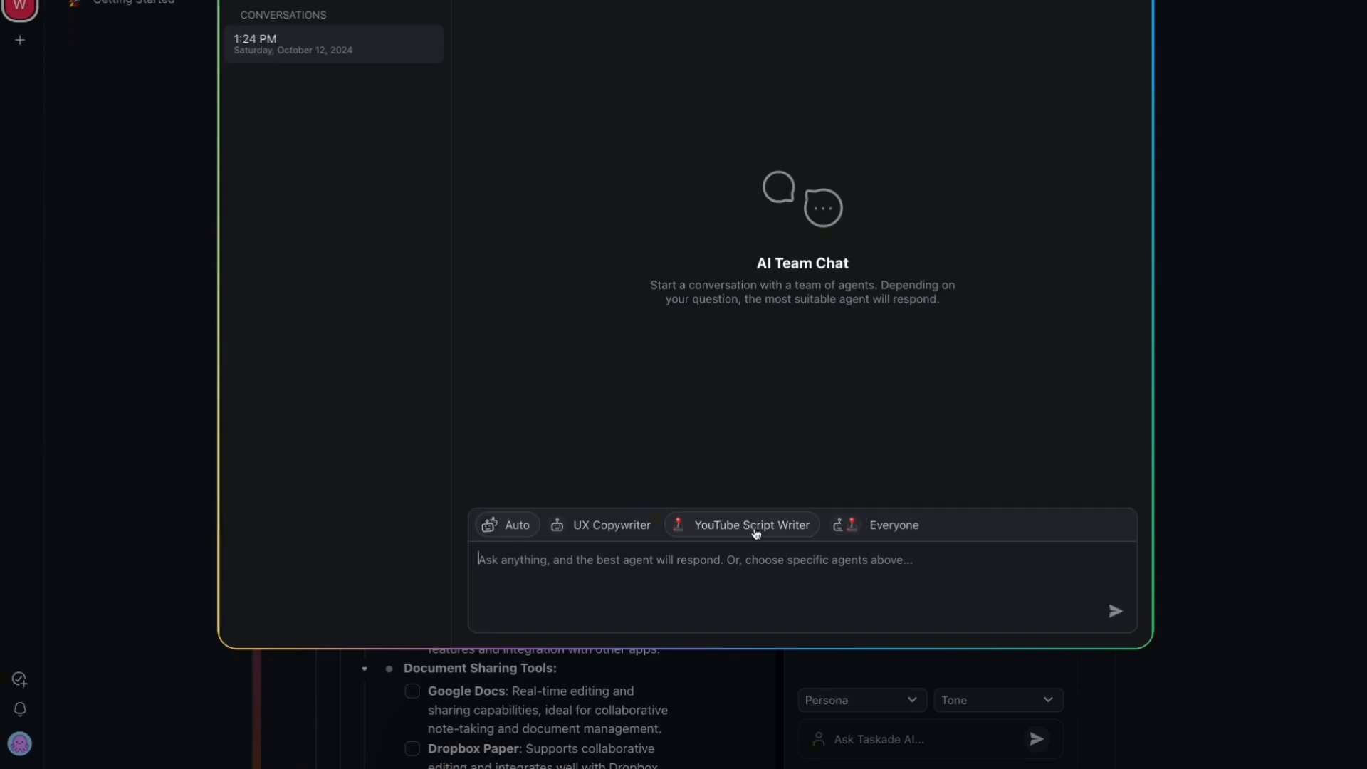
- Ask the Copy Team chat "Give me some tips on writing persuasive Youtube video titles" with automatic agent selection
click(659, 579)
text(Give)
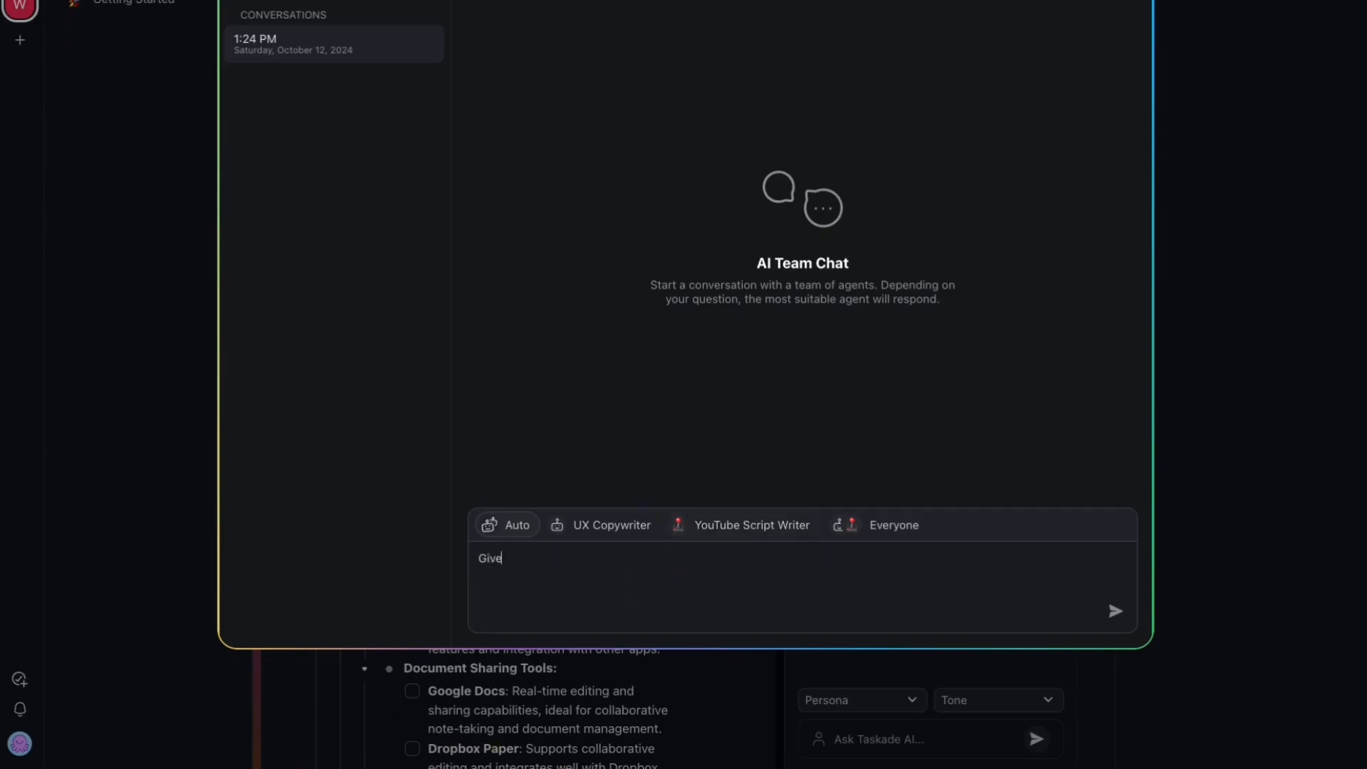
text( me some tips on writing pers)
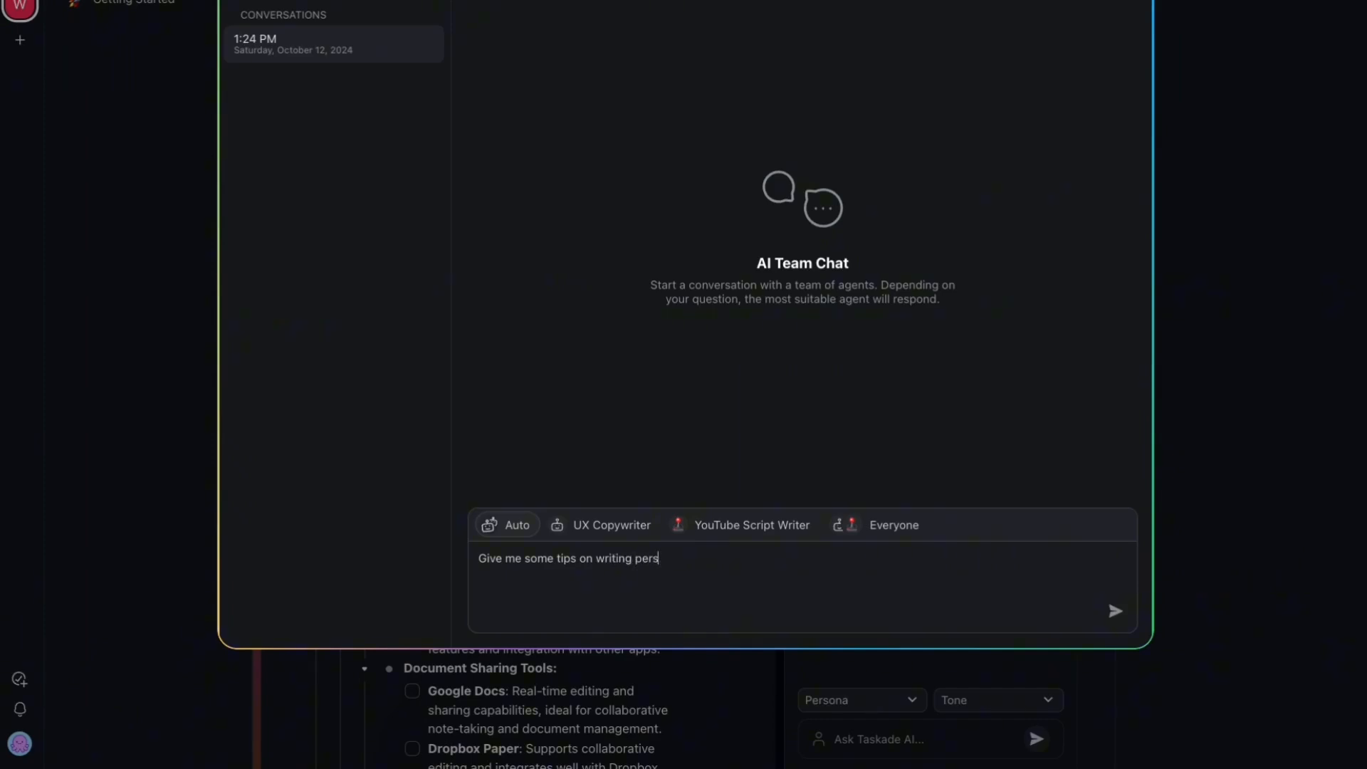
text(uasive headlines)
key(BackSpace)
key(BackSpace)
key(BackSpace)
key(BackSpace)
key(BackSpace)
key(BackSpace)
key(BackSpace)
key(BackSpace)
key(BackSpace)
text(Youtube video titles)
key(Return)
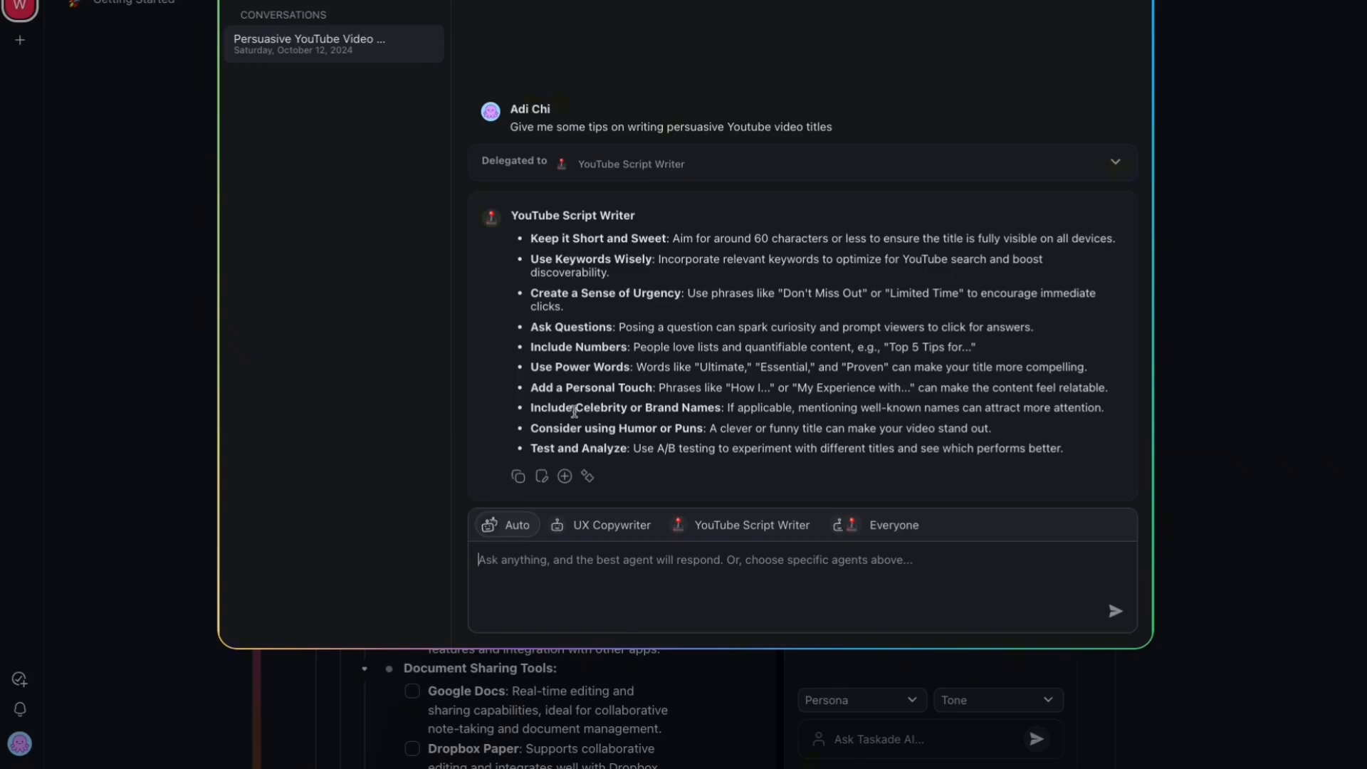
- Send the team the follow-up question "How can I improve the copy for these headlines"
click(614, 566)
text(How can I improve the co)
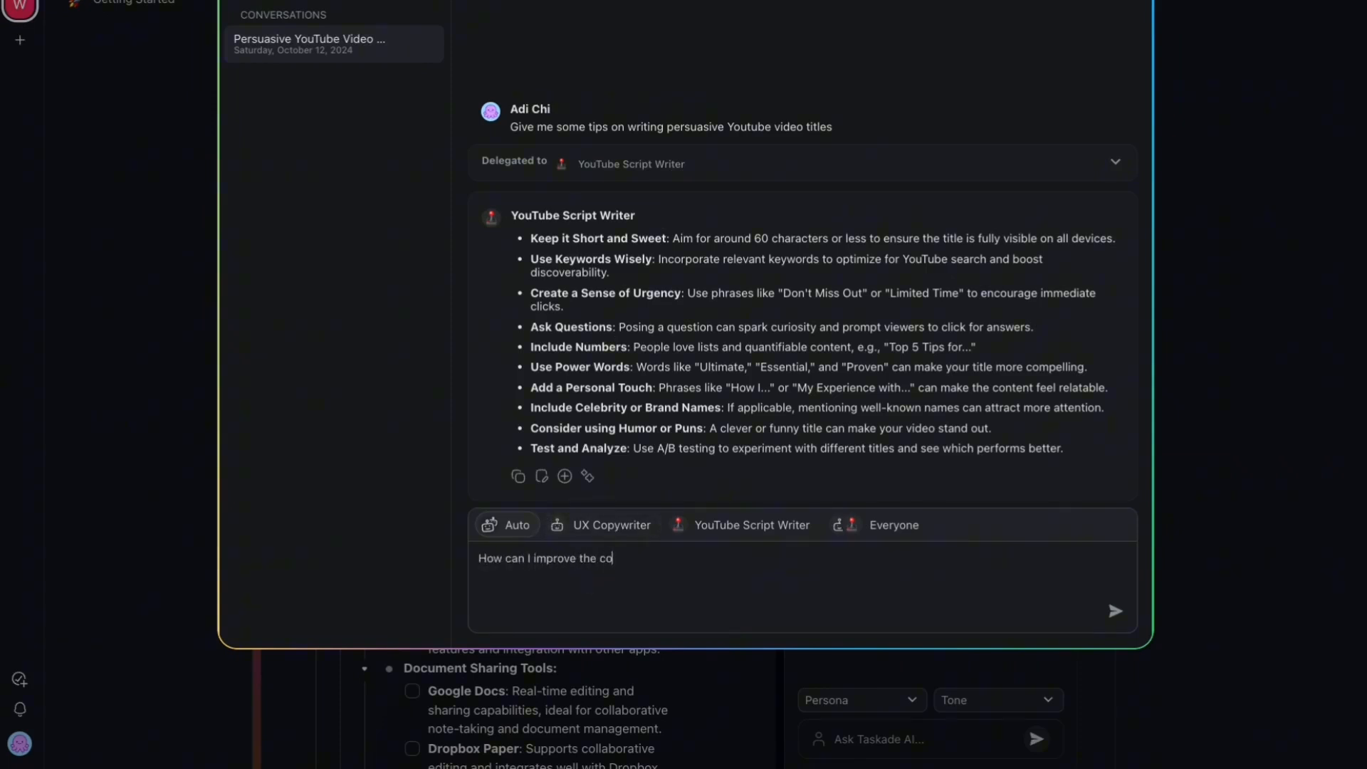
text(py for these headlines)
key(Return)
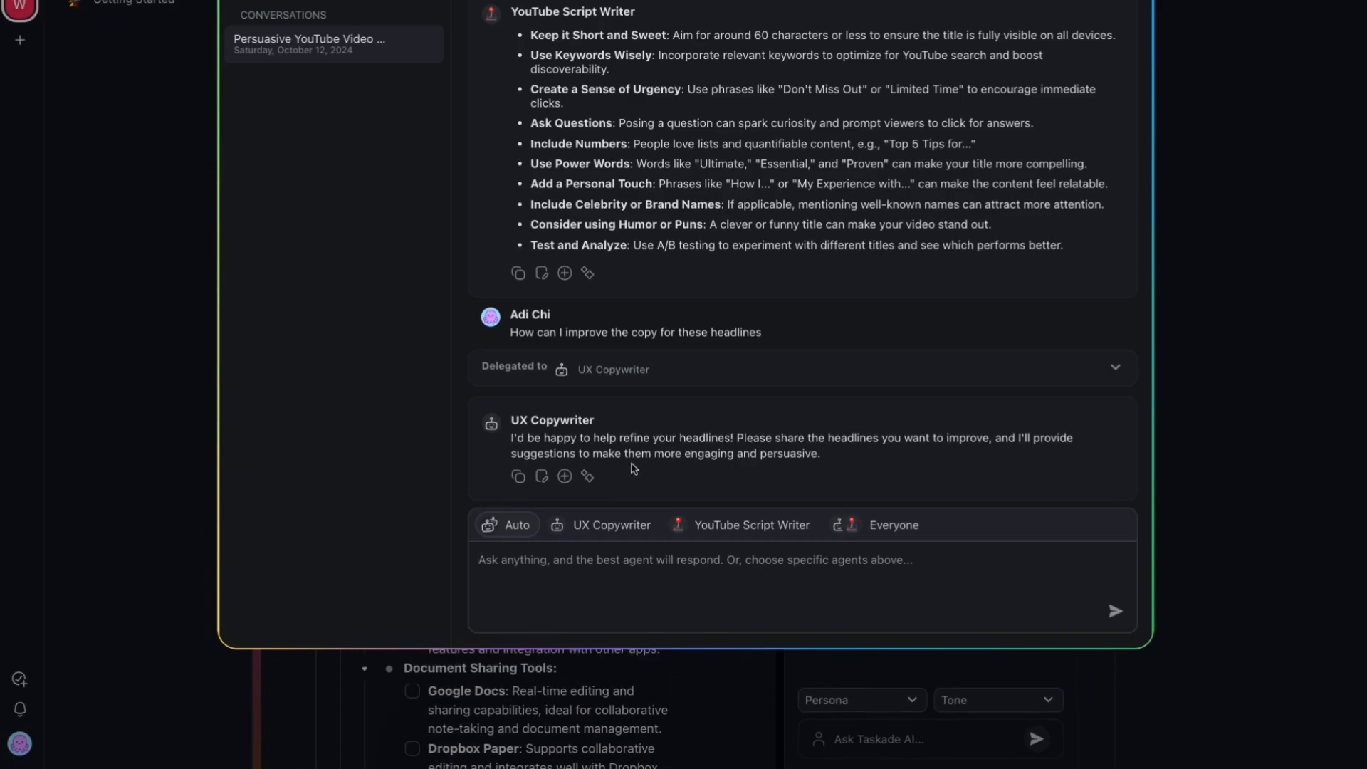
scroll(743, 258, up, 1)
click(519, 344)
scroll(550, 459, down, 1)
click(588, 569)
key(super+v)
key(super+a)
key(BackSpace)
text(Improve th)
key(super+a)
key(BackSpace)
text(I improve the copy for these )
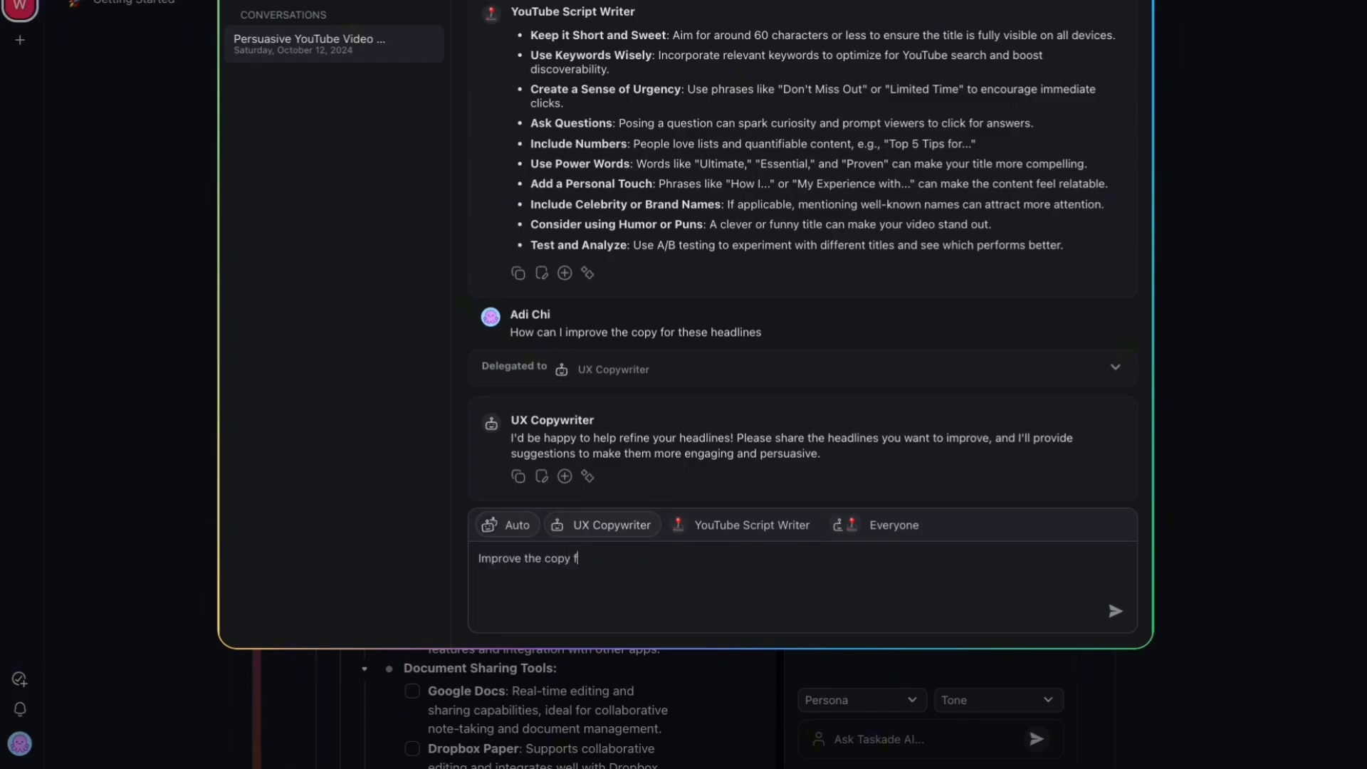
text(headlines)
key(BackSpace)
key(super+a)
key(BackSpace)
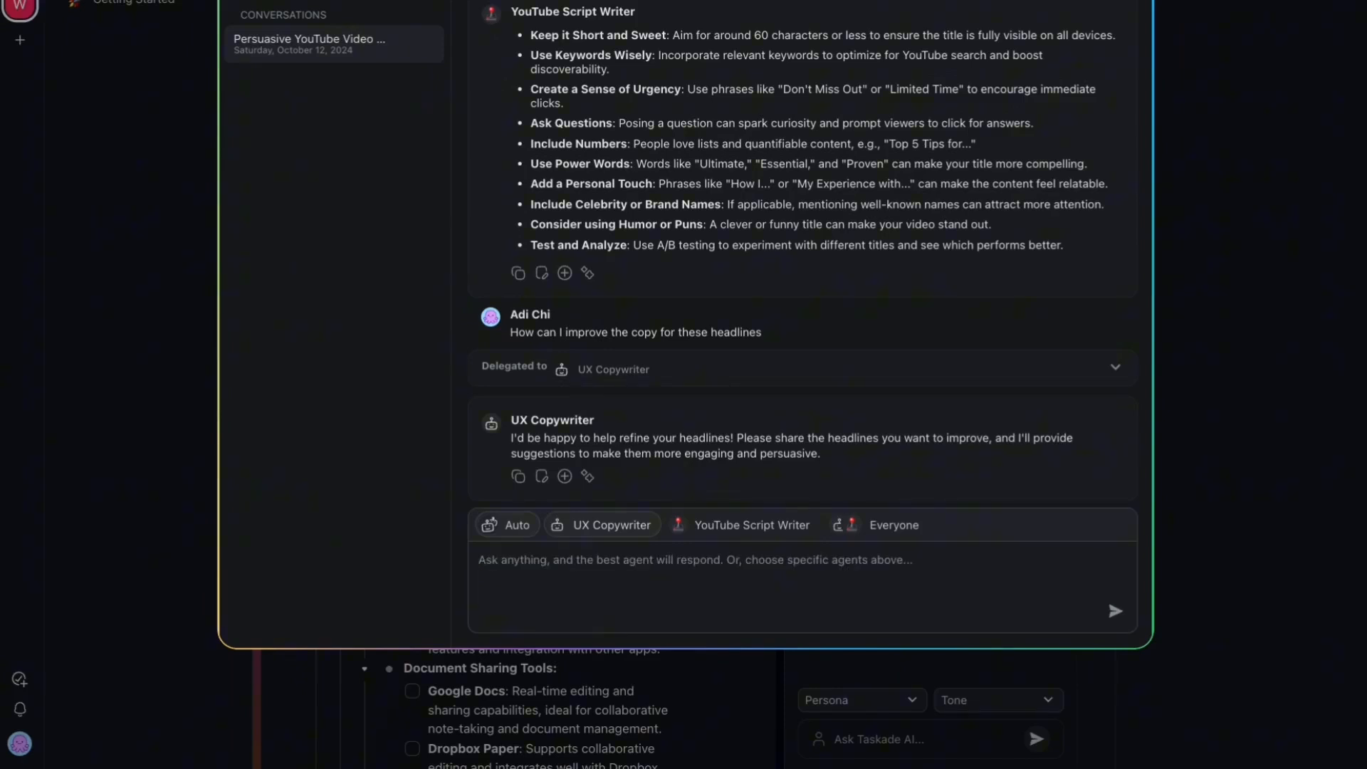
key(super+z)
- Ask the team "Give me a list of headlines for youtube video titles on the subject of augmented reality"
text(Give me)
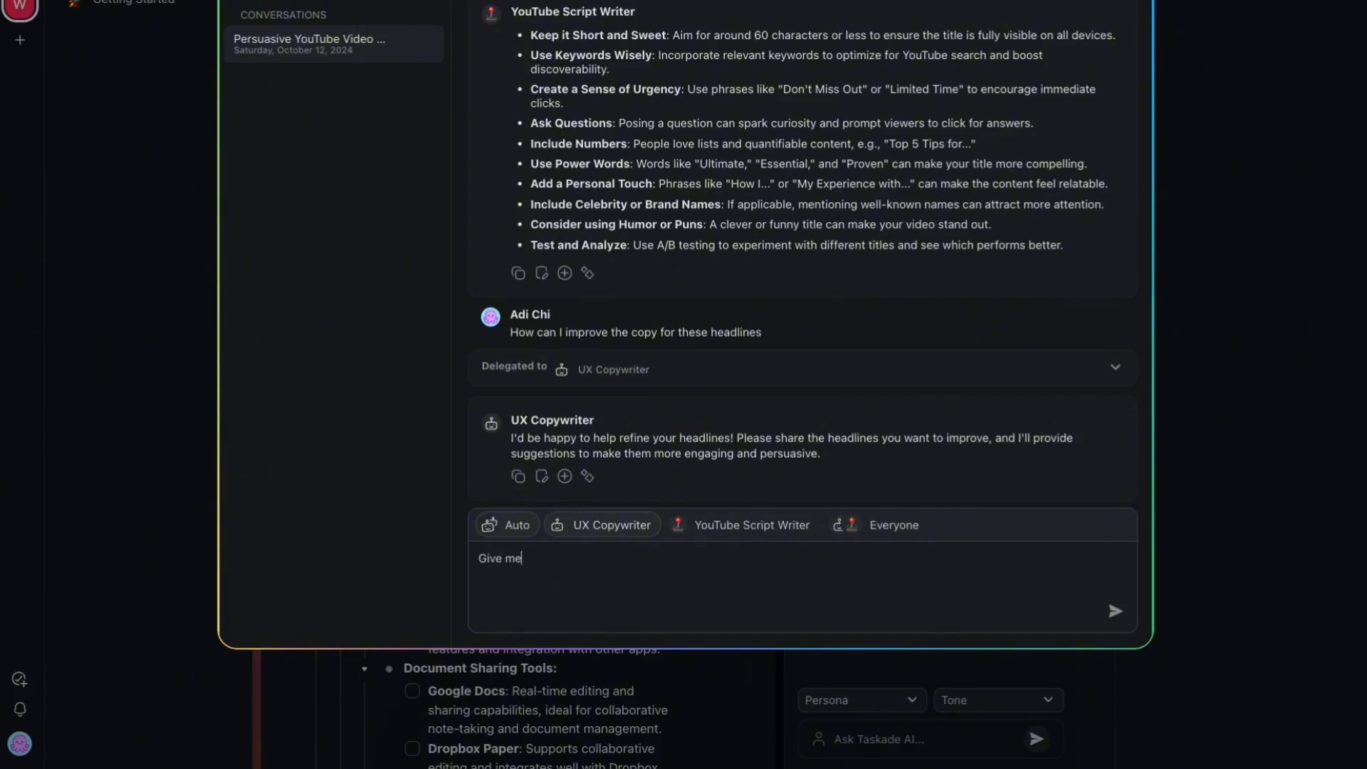
text( a list of headlines for youtube video tit)
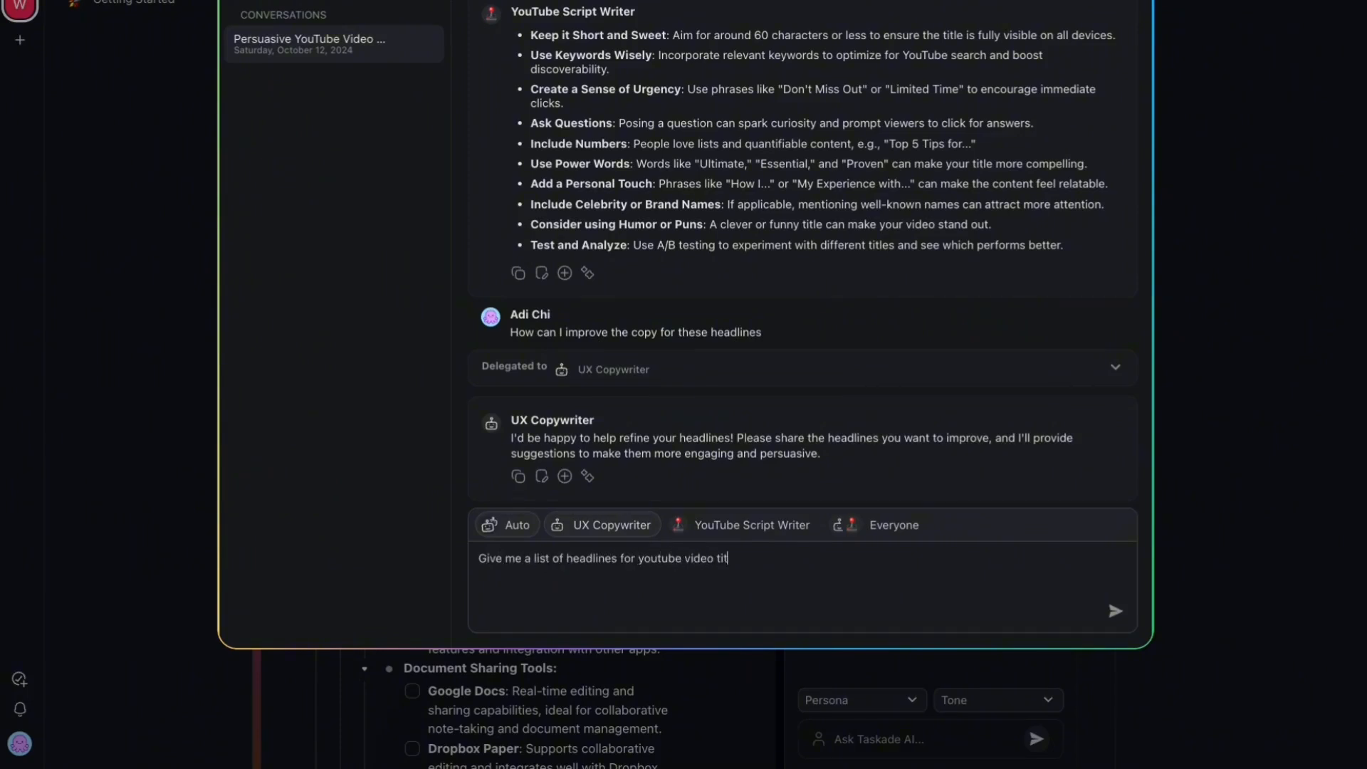
text(les on the subject of augmented reality)
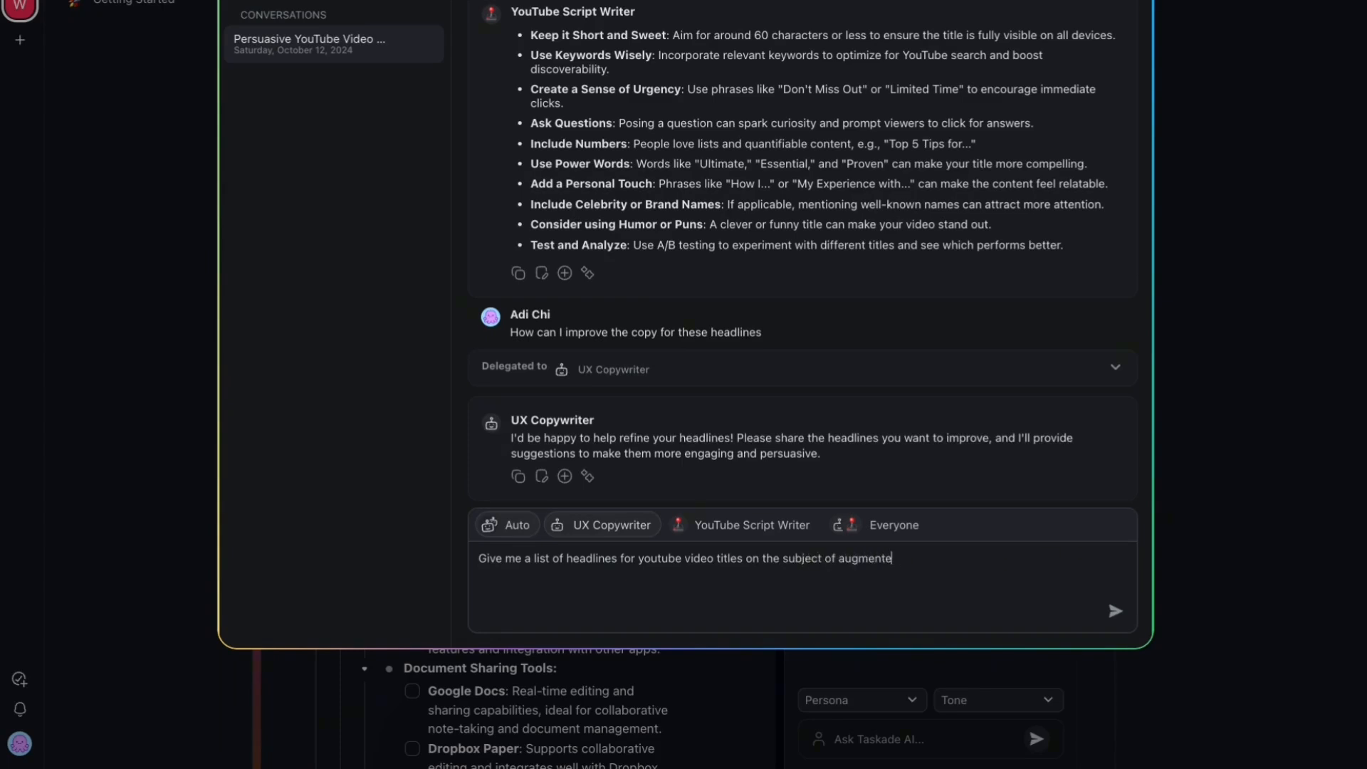
key(Return)
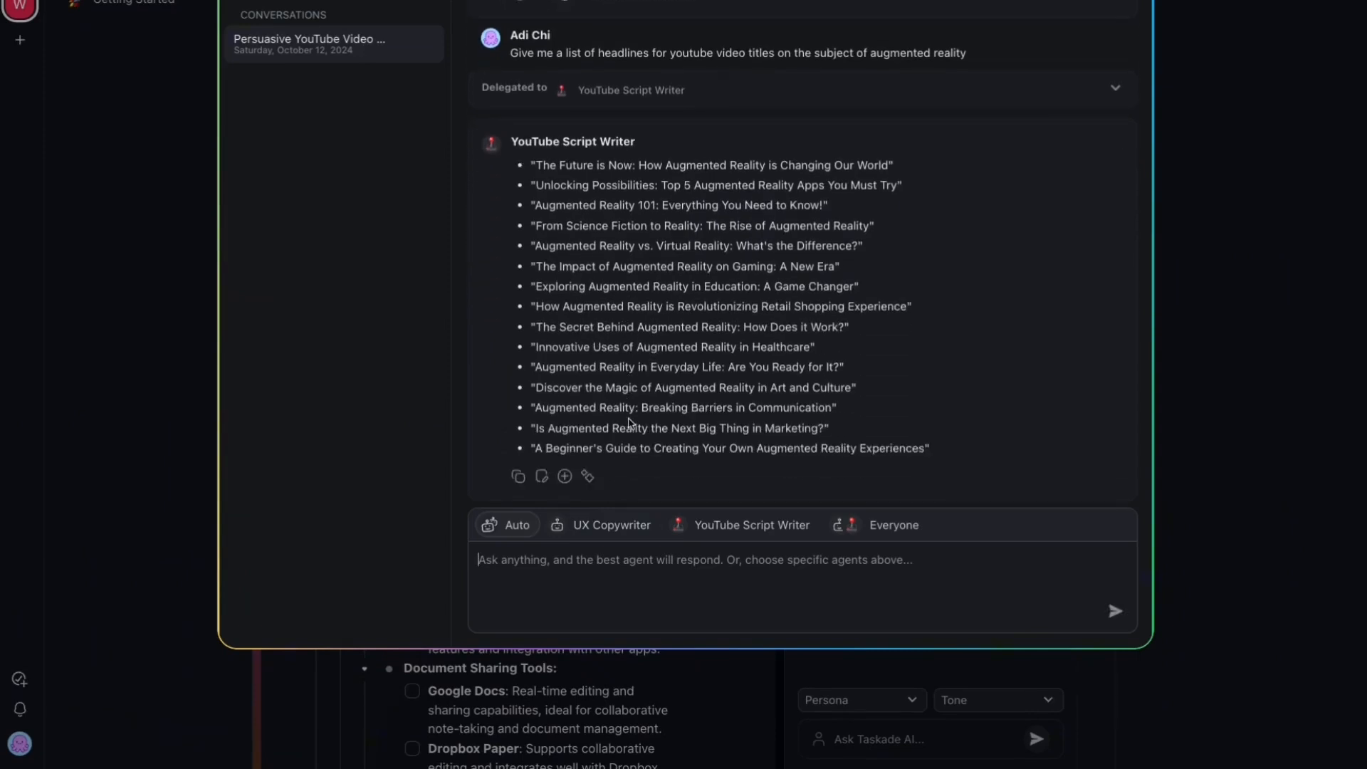
- Send the team the request "Based on the suggestions provided, improve the copy"
click(577, 569)
text(Based on the)
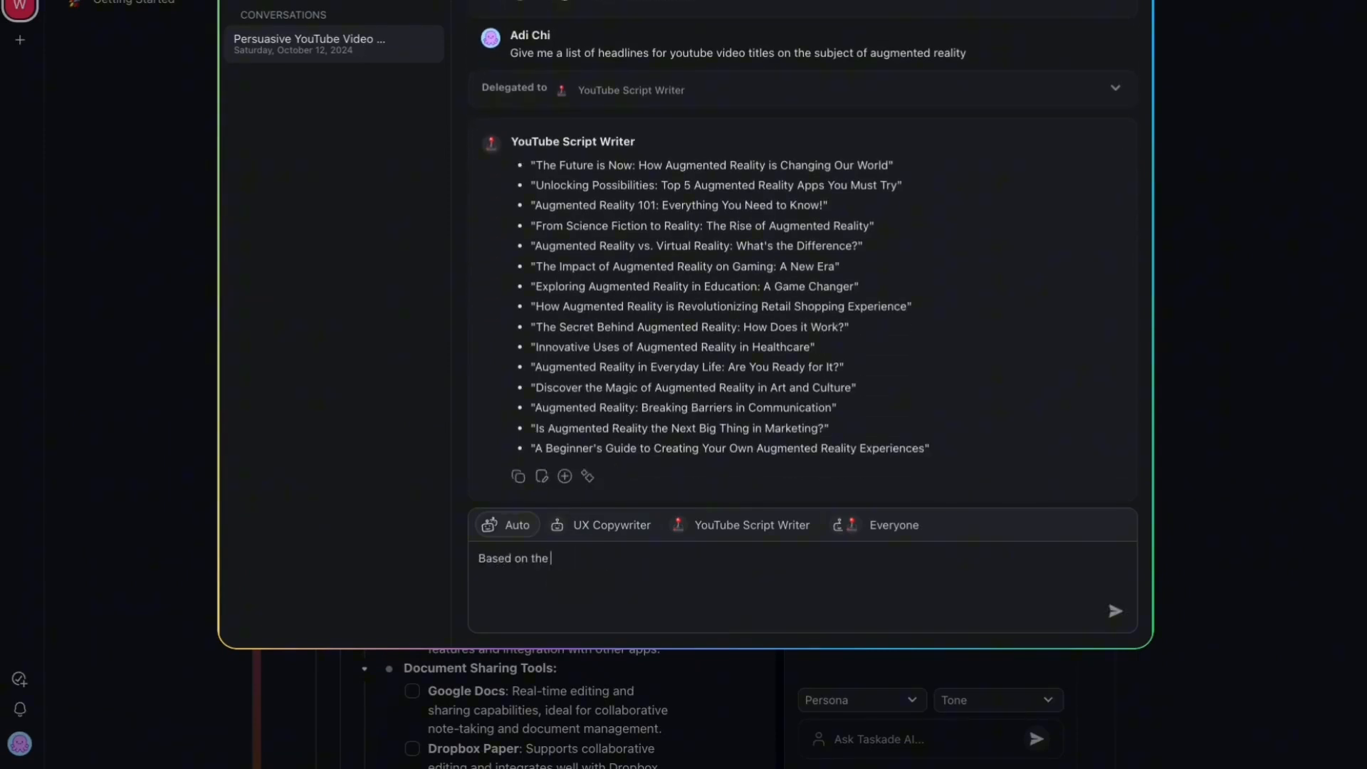
text( suggestions provided, improve the copy)
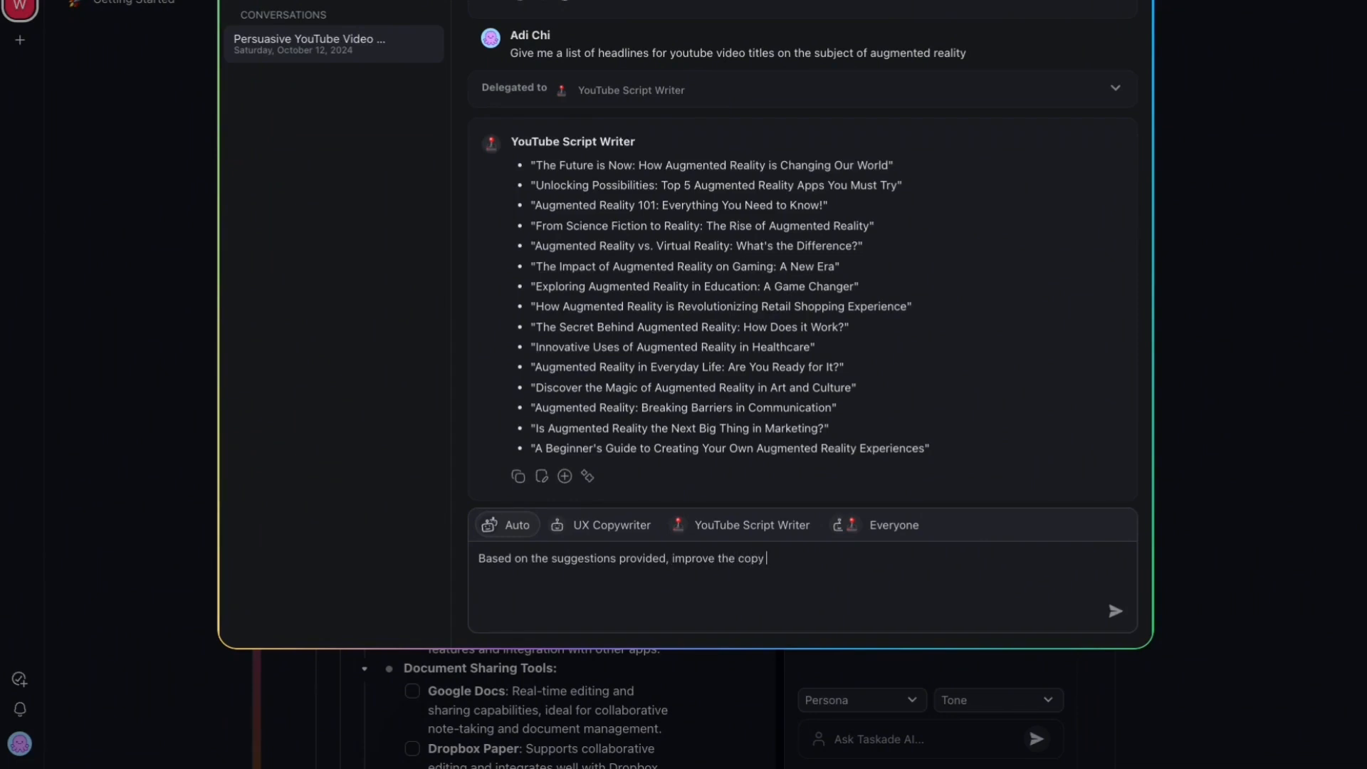
key(Return)
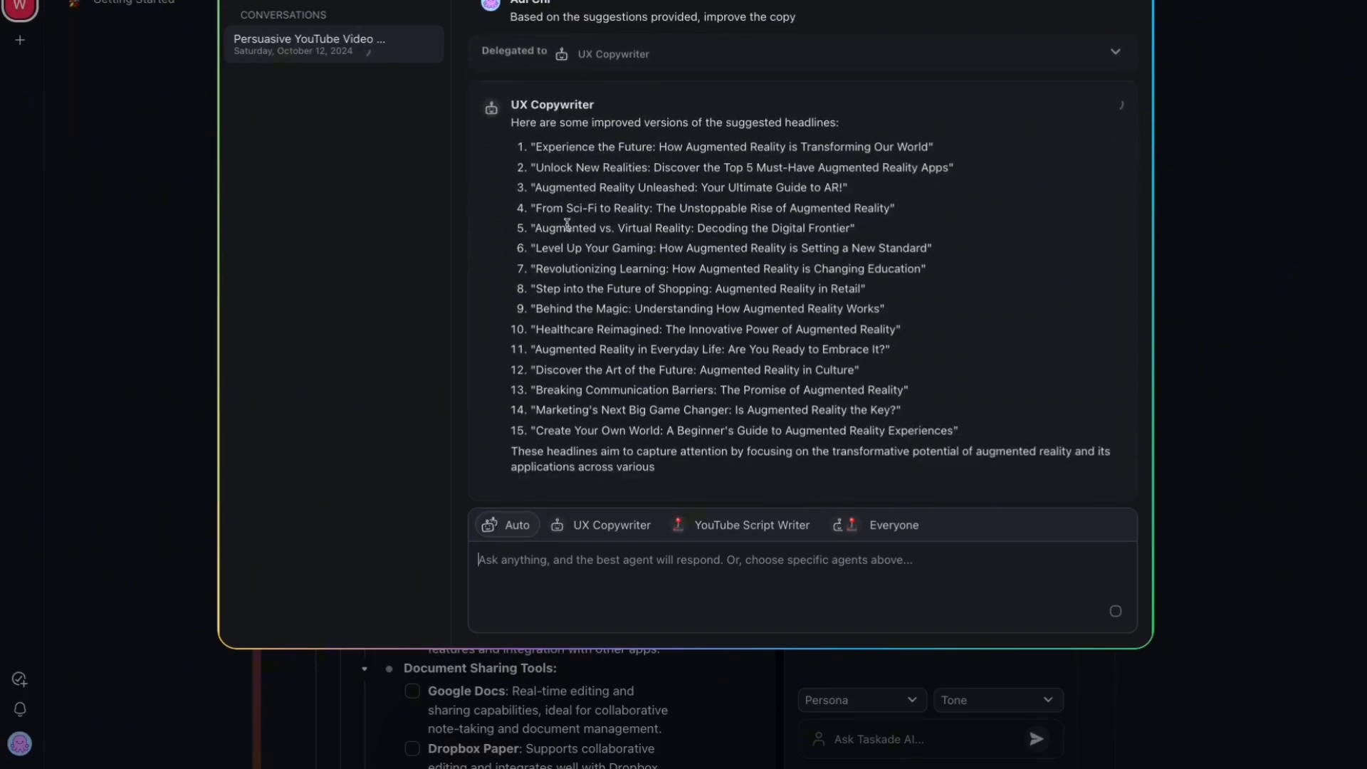
- Compare the original and improved headline lists, and close the team chat to return to the AI Teams list
scroll(566, 196, up, 6)
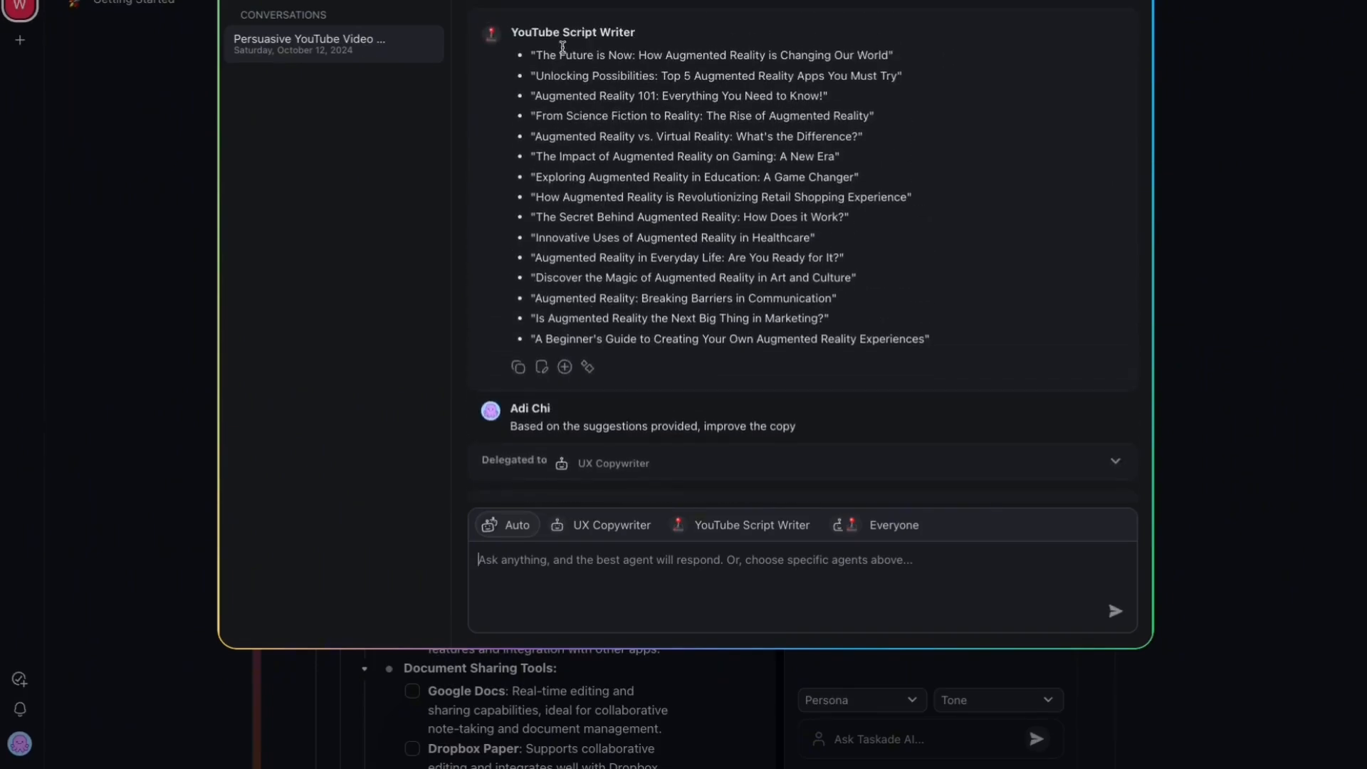
scroll(663, 317, down, 5)
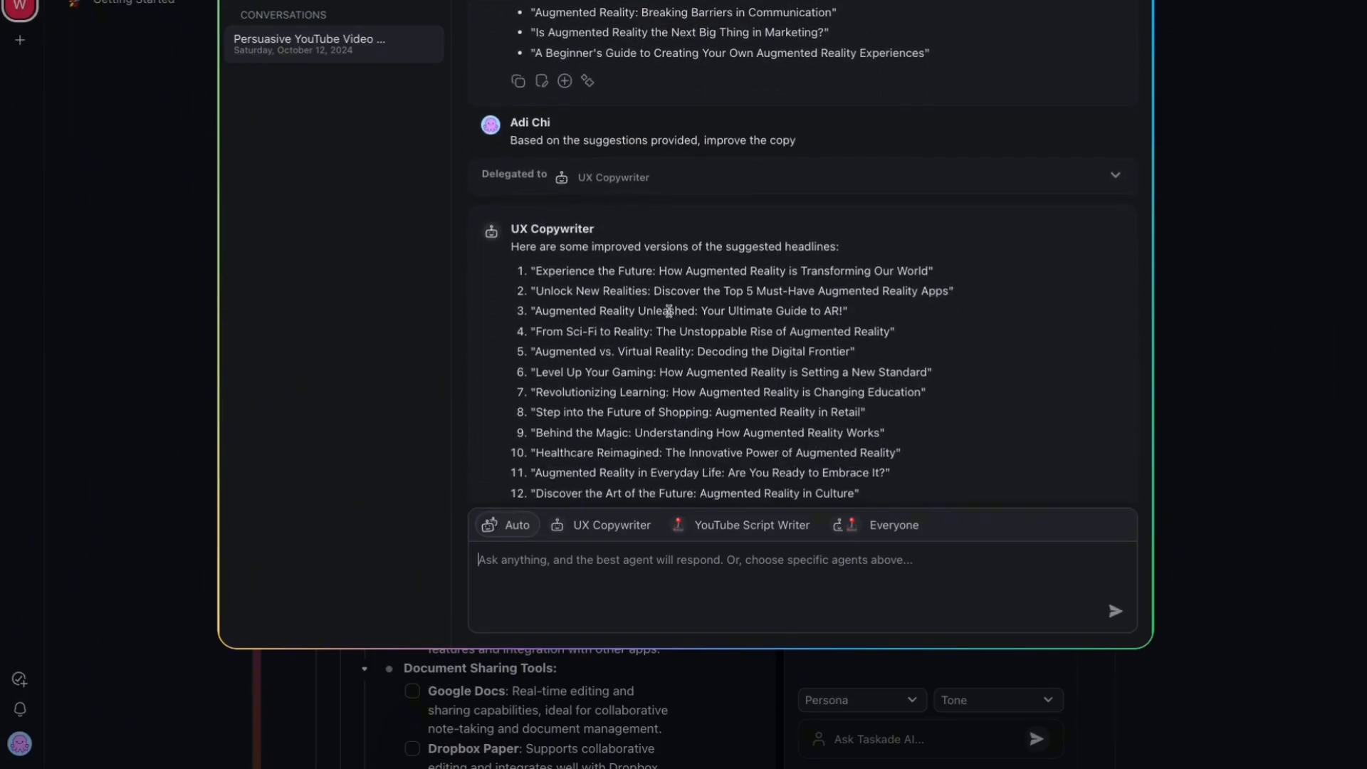
scroll(661, 331, down, 3)
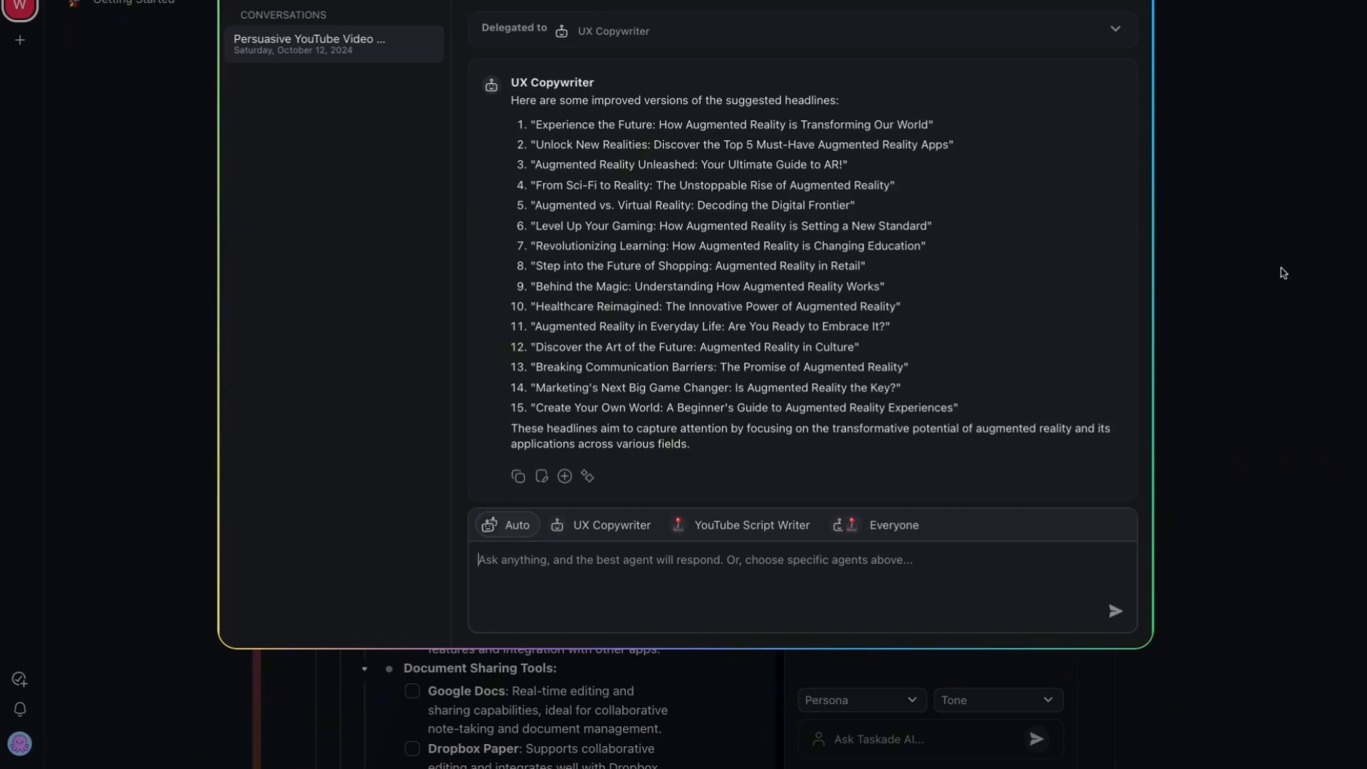
click(1211, 267)
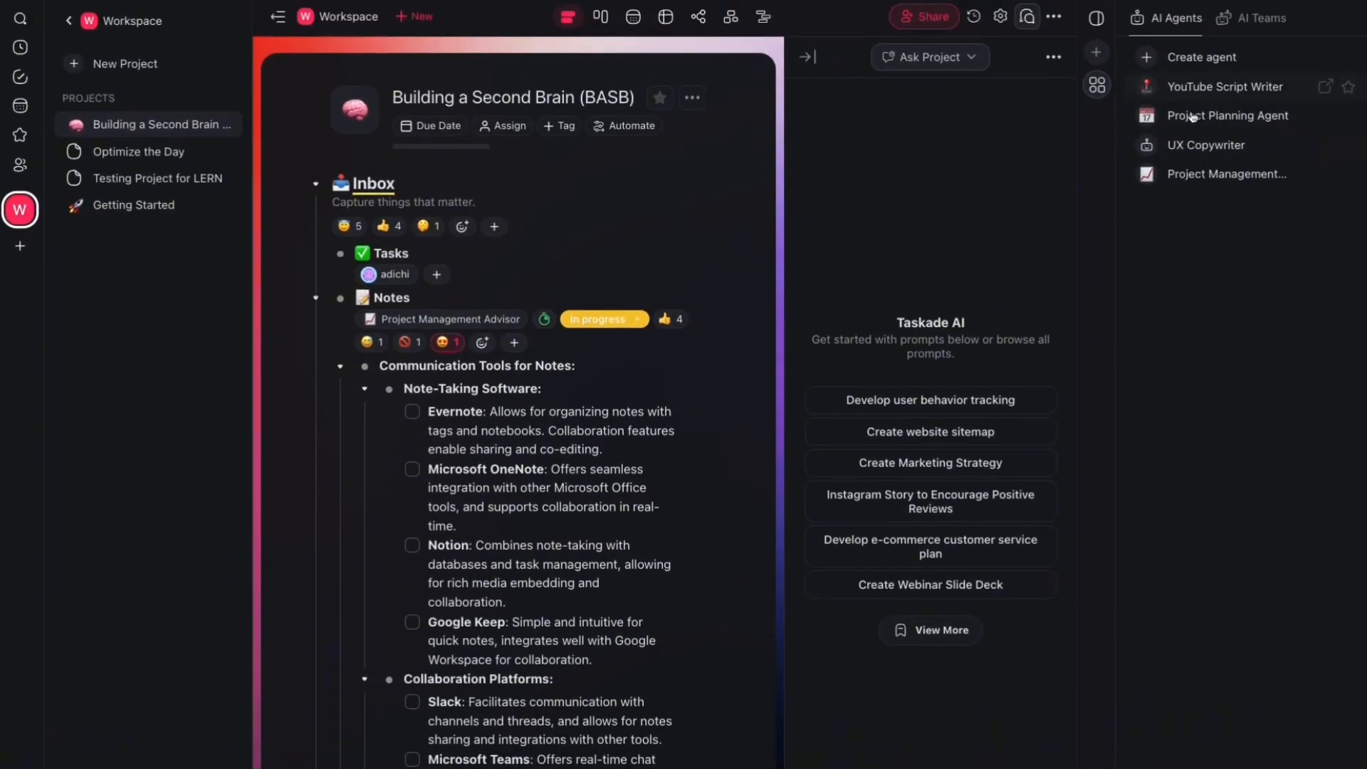
click(1238, 22)
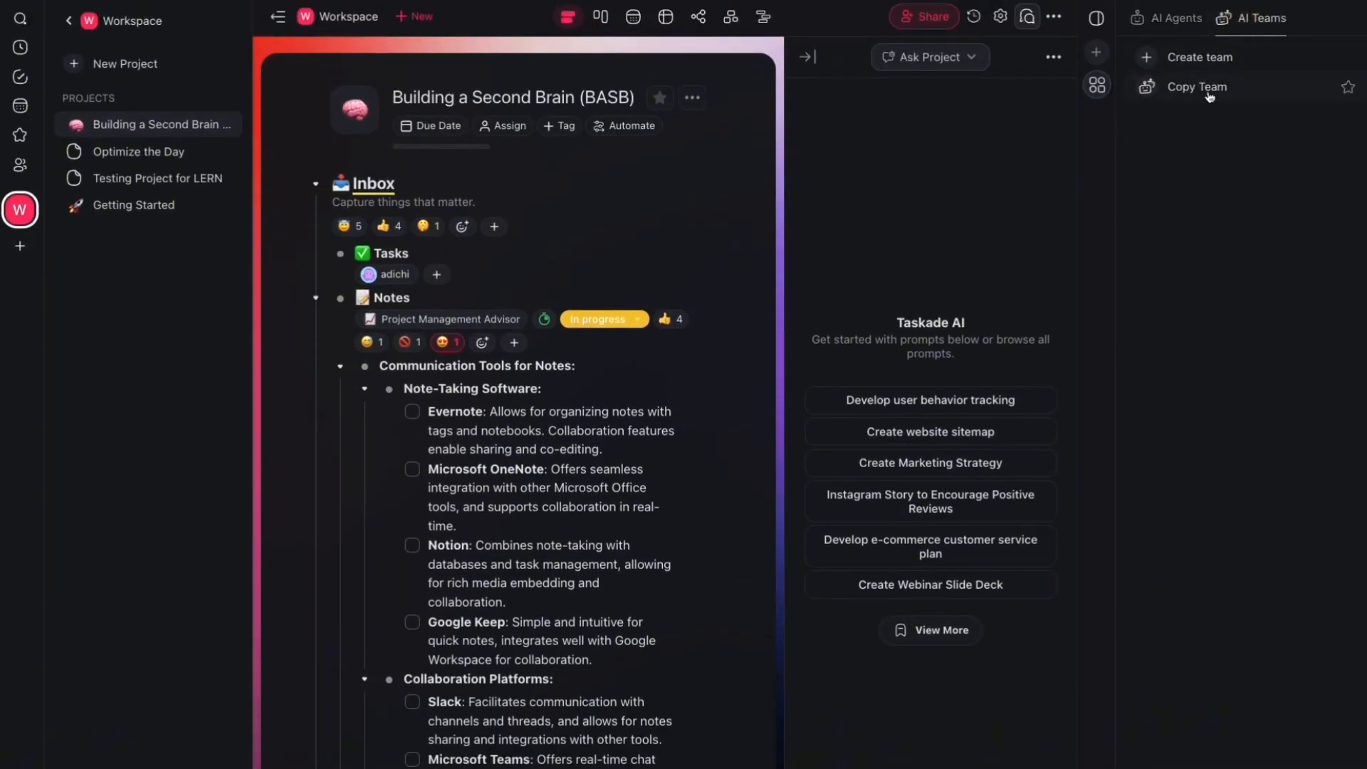